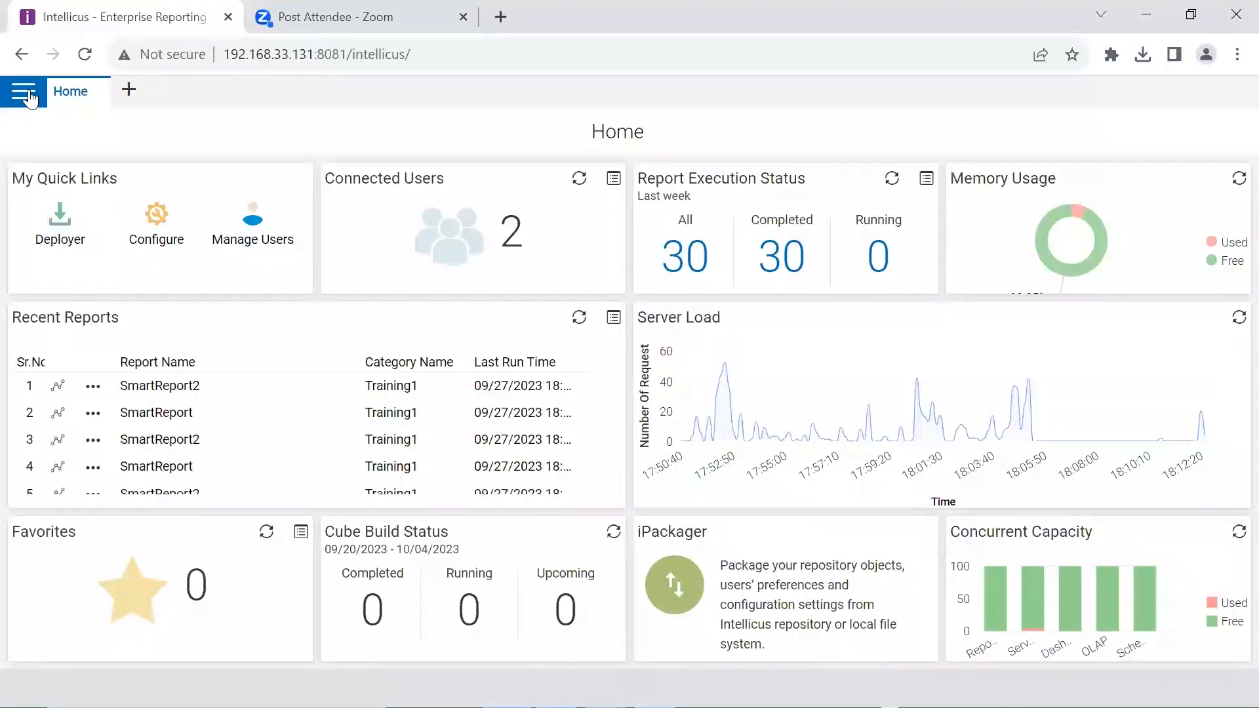
# Start a new dashboard in the Dashboard Designer
pyautogui.click(25, 90)
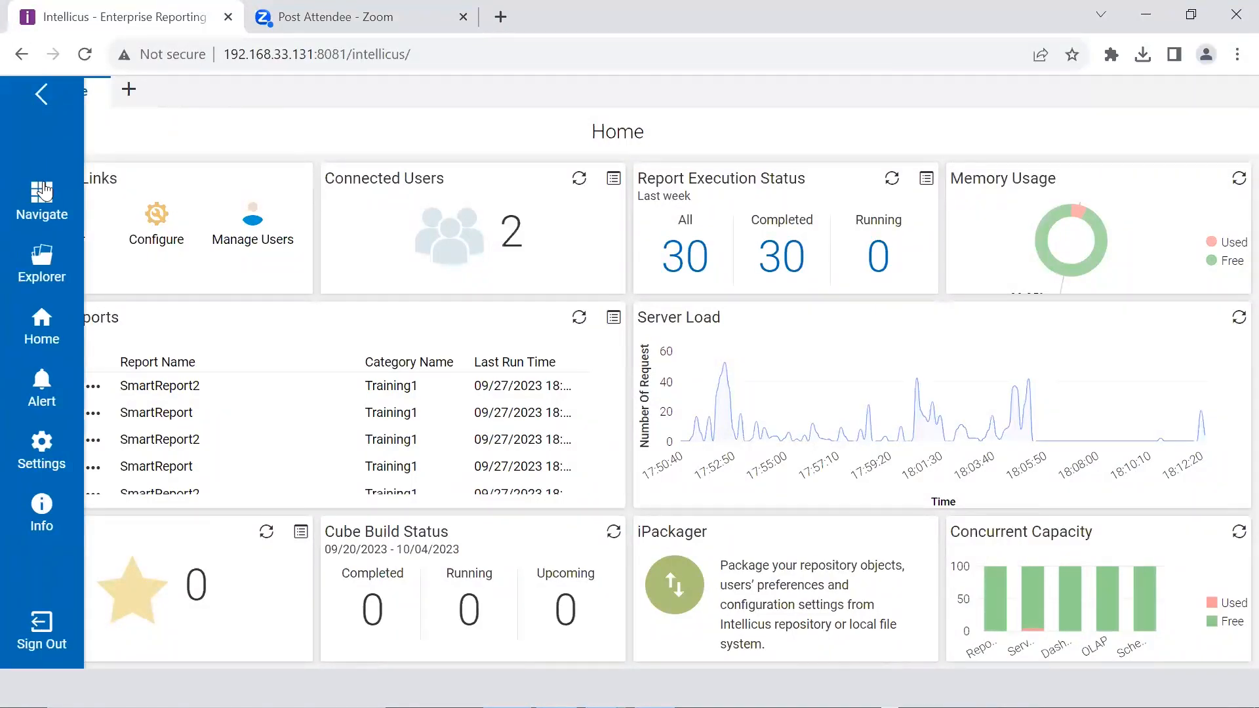
pyautogui.click(41, 194)
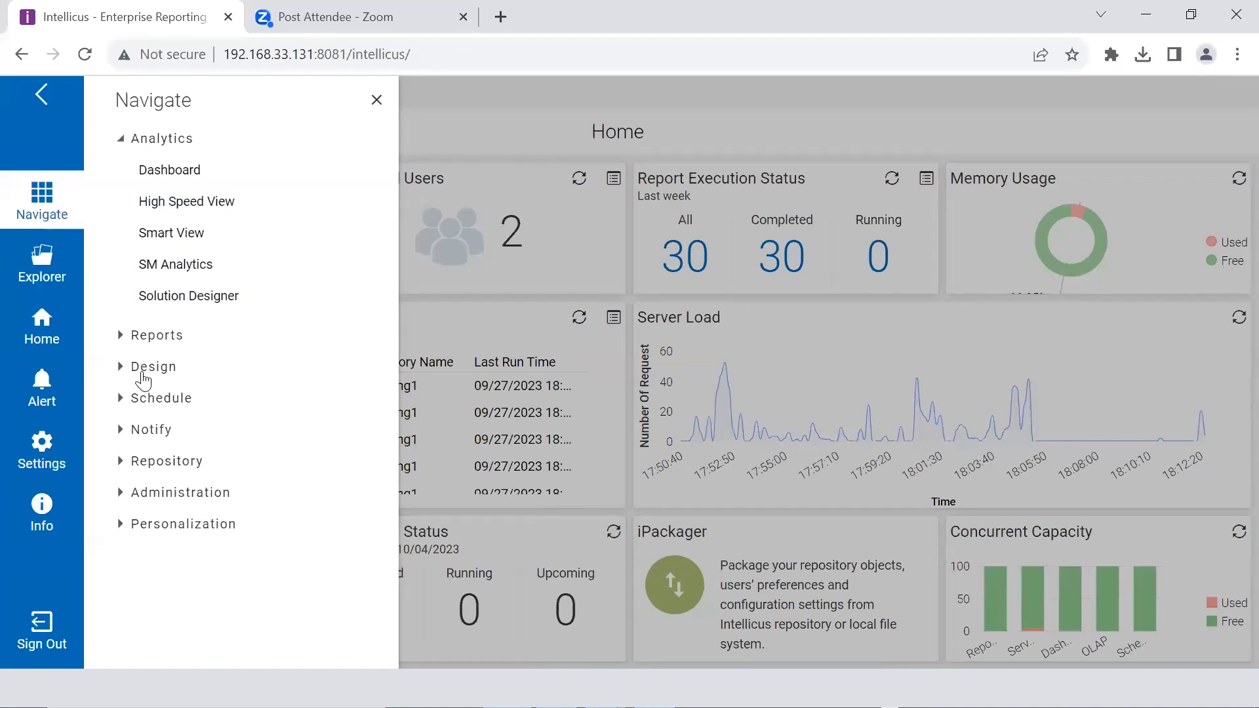
pyautogui.click(143, 379)
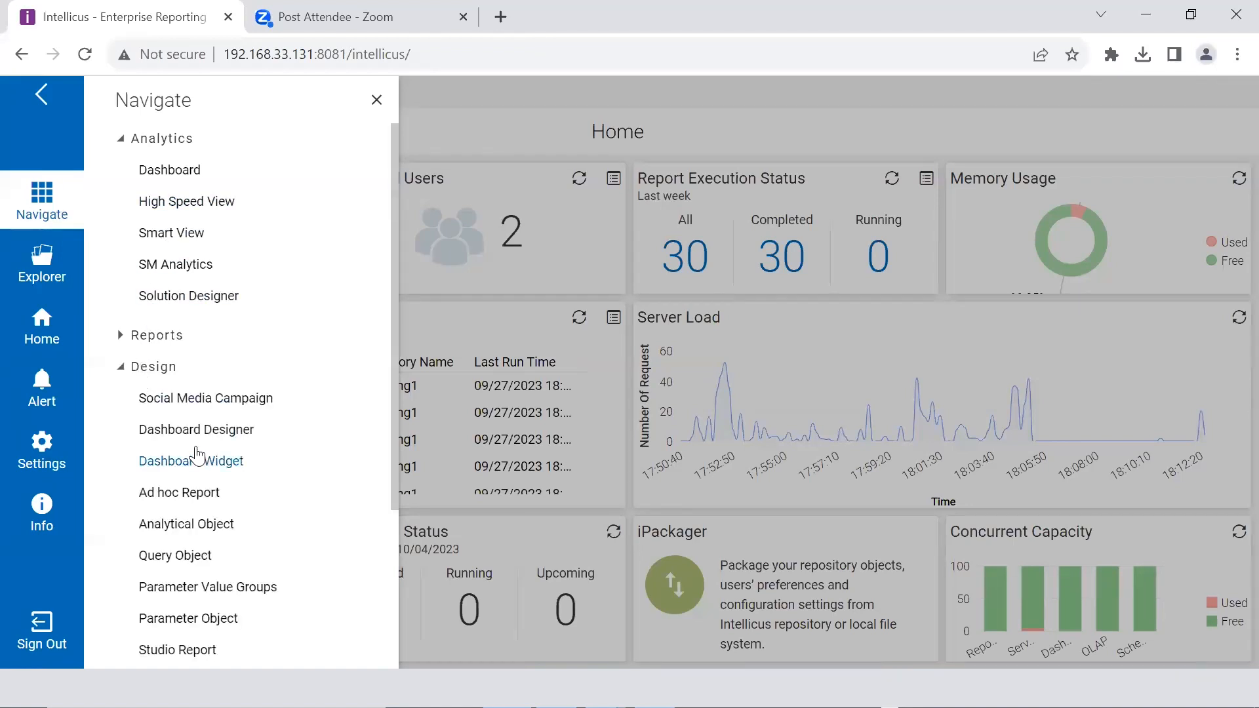
pyautogui.click(196, 430)
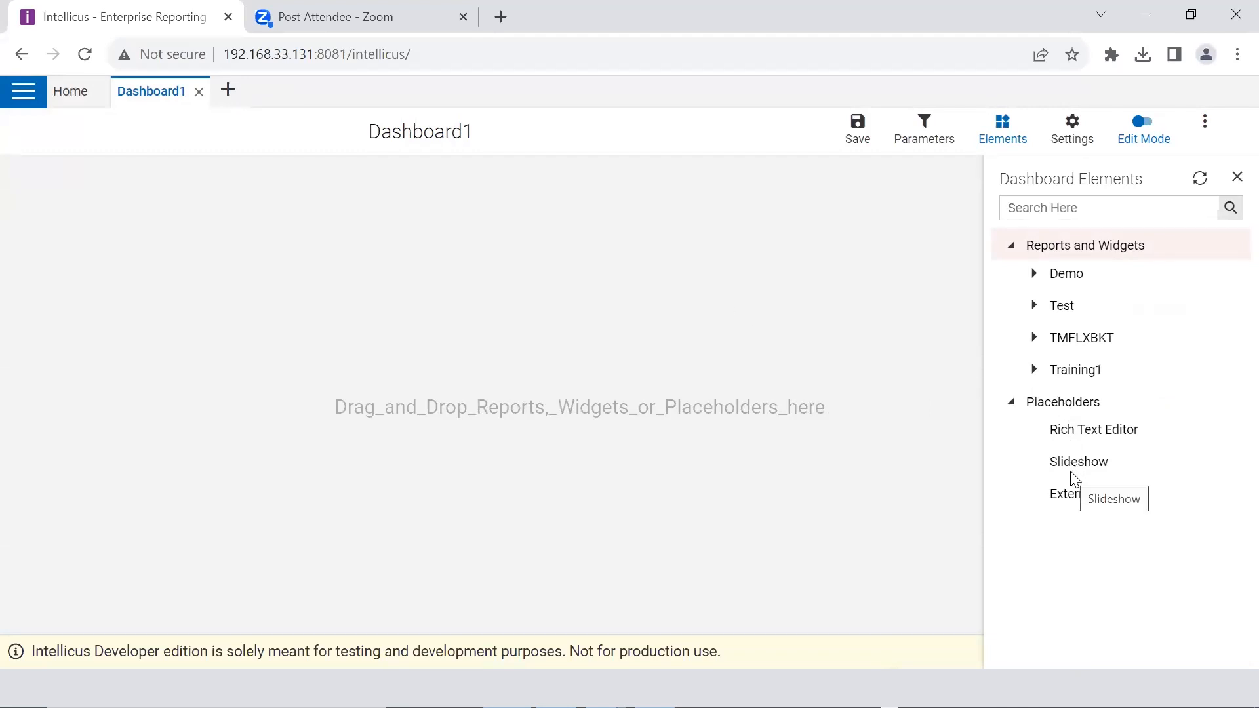
# Add a Rich Text Editor placeholder at the start of the dashboard with the text "India will be soon 3rd largest economy in word"
pyautogui.moveTo(1074, 438); pyautogui.dragTo(59, 176)
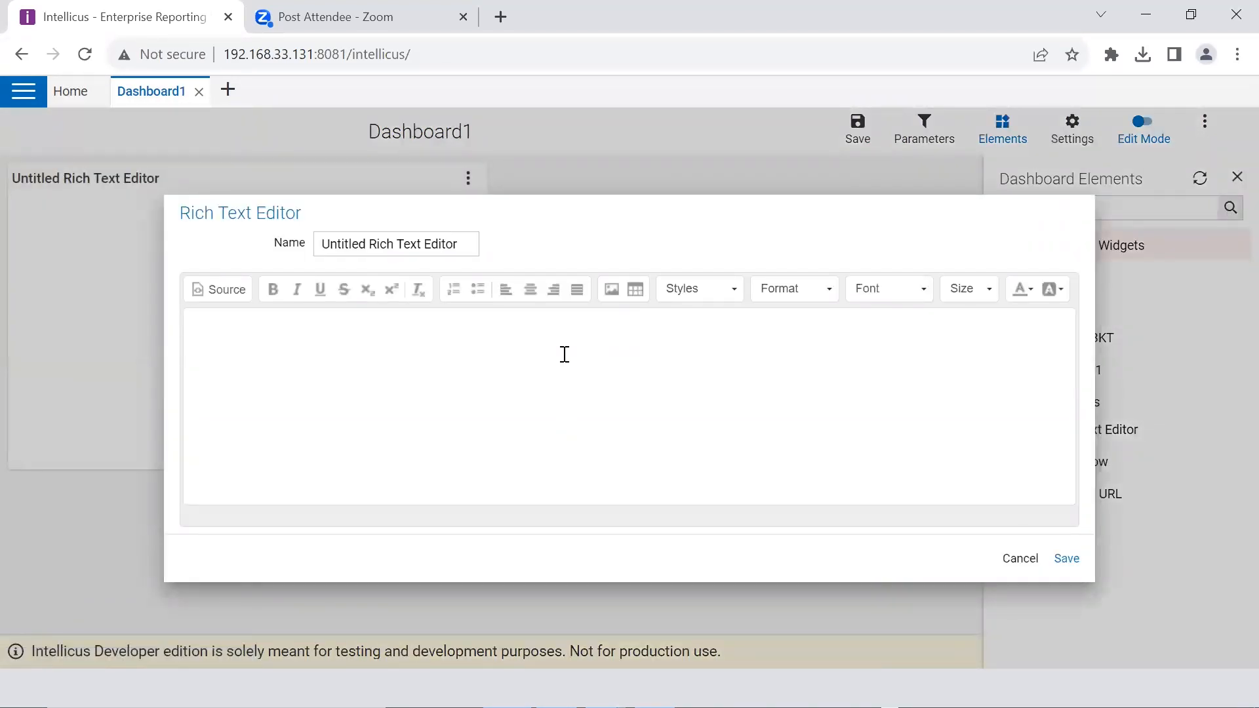
pyautogui.click(564, 355)
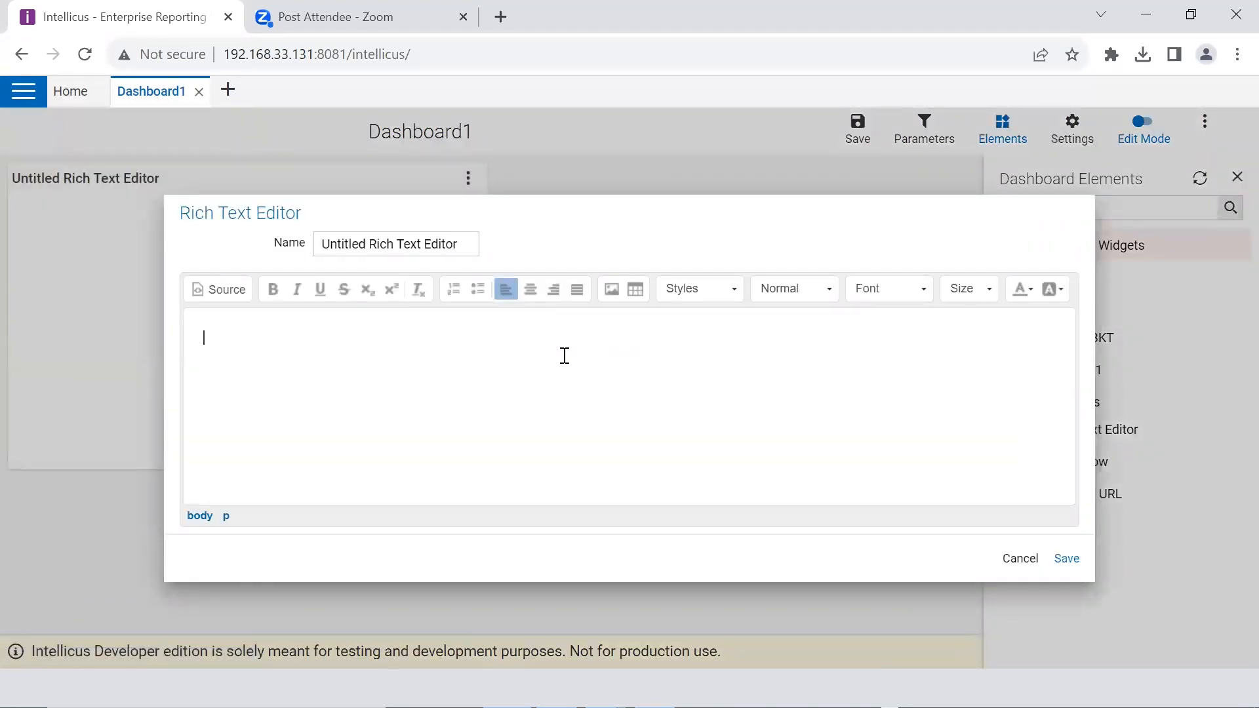
pyautogui.write('Yrs')
pyautogui.press('BackSpace')
pyautogui.press('BackSpace')
pyautogui.press('BackSpace')
pyautogui.write('India will be soon')
pyautogui.write(' 3rd largest econom')
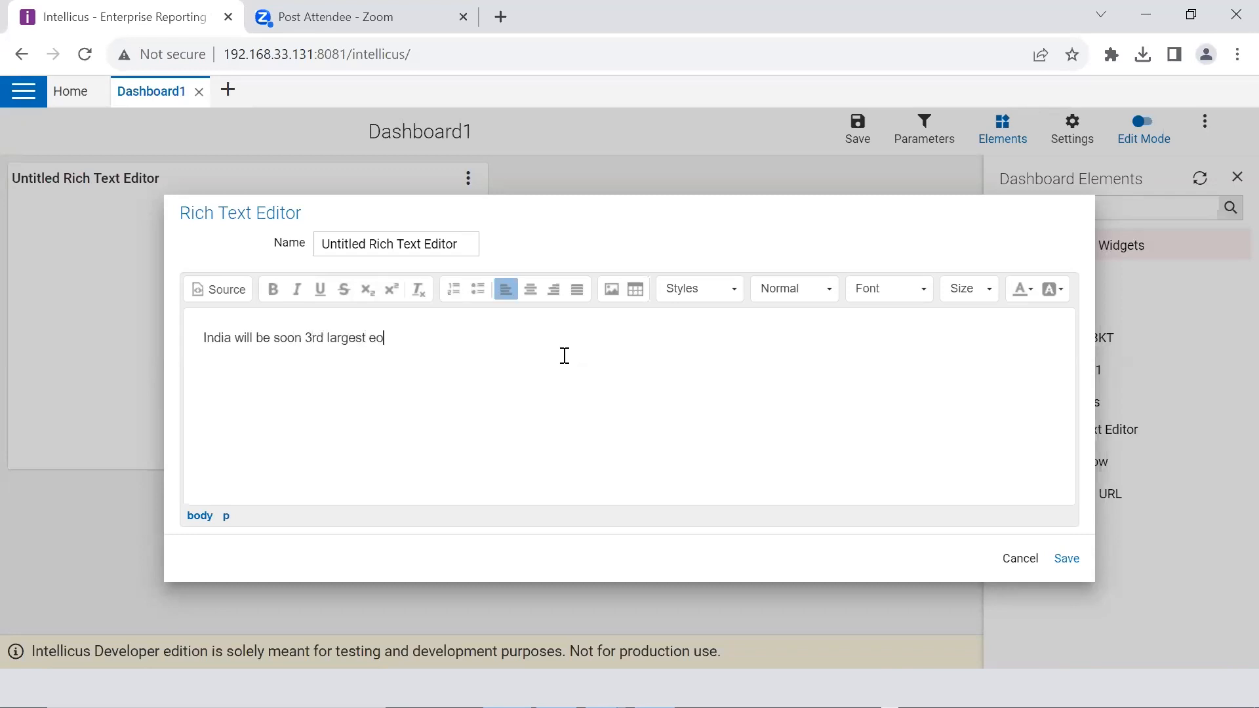
pyautogui.write('y in word')
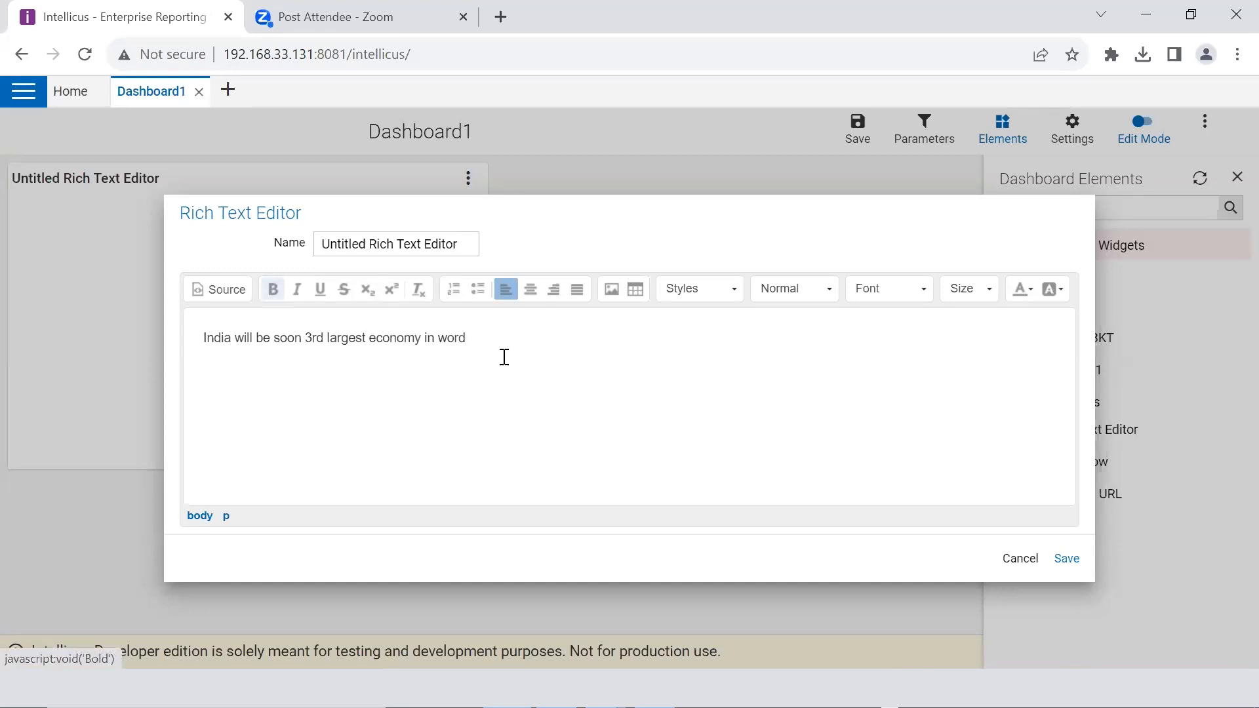
# Format the whole sentence as bold with font size 14 and save the rich text content
pyautogui.moveTo(467, 342); pyautogui.dragTo(195, 338)
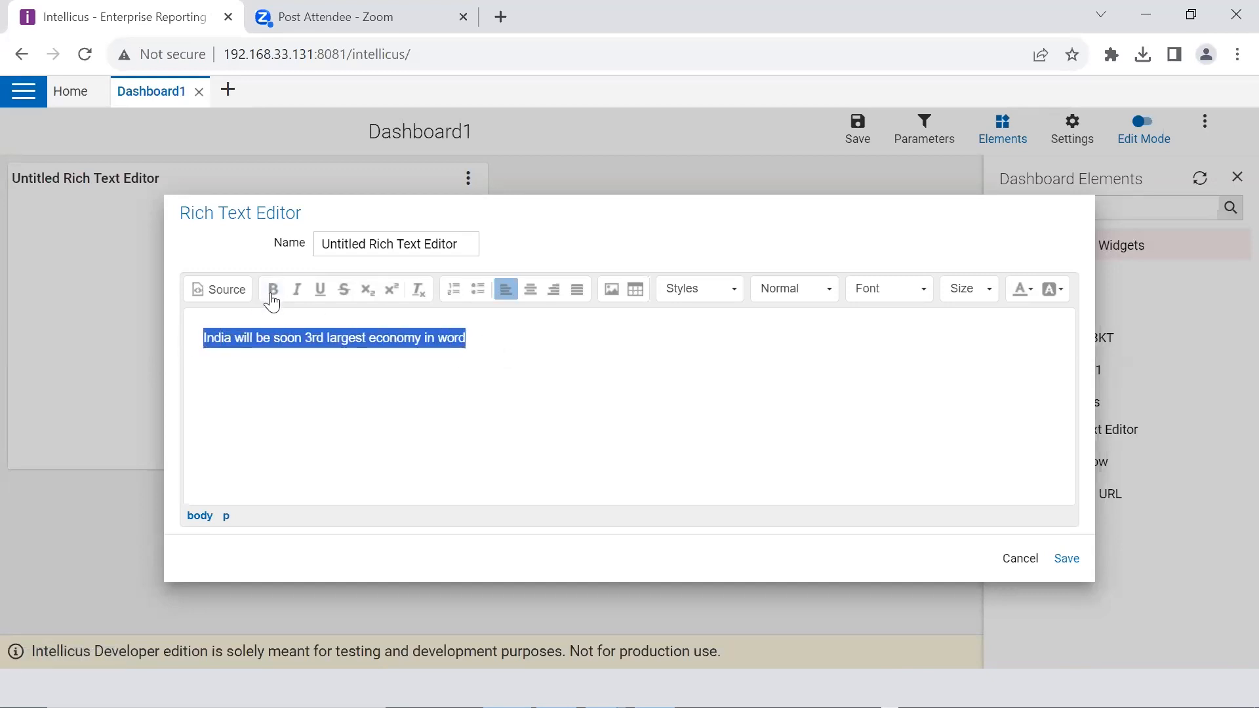
pyautogui.click(273, 289)
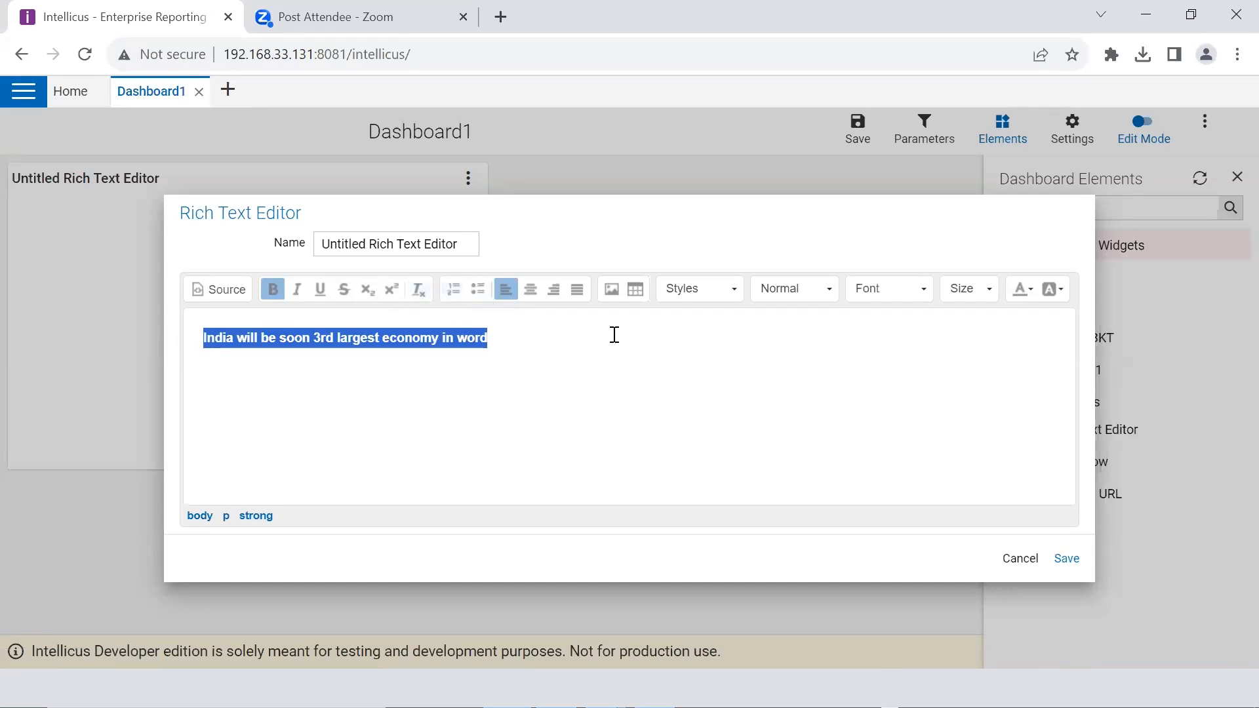
pyautogui.click(975, 297)
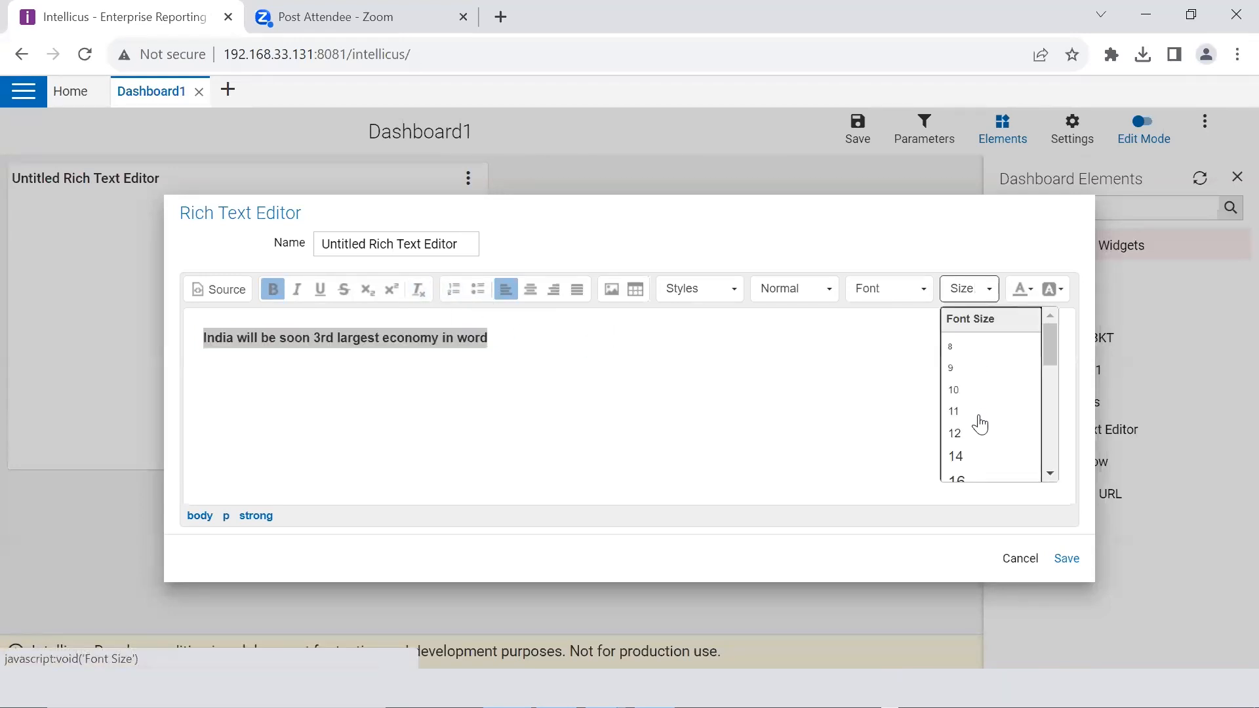
pyautogui.click(977, 458)
pyautogui.click(1066, 558)
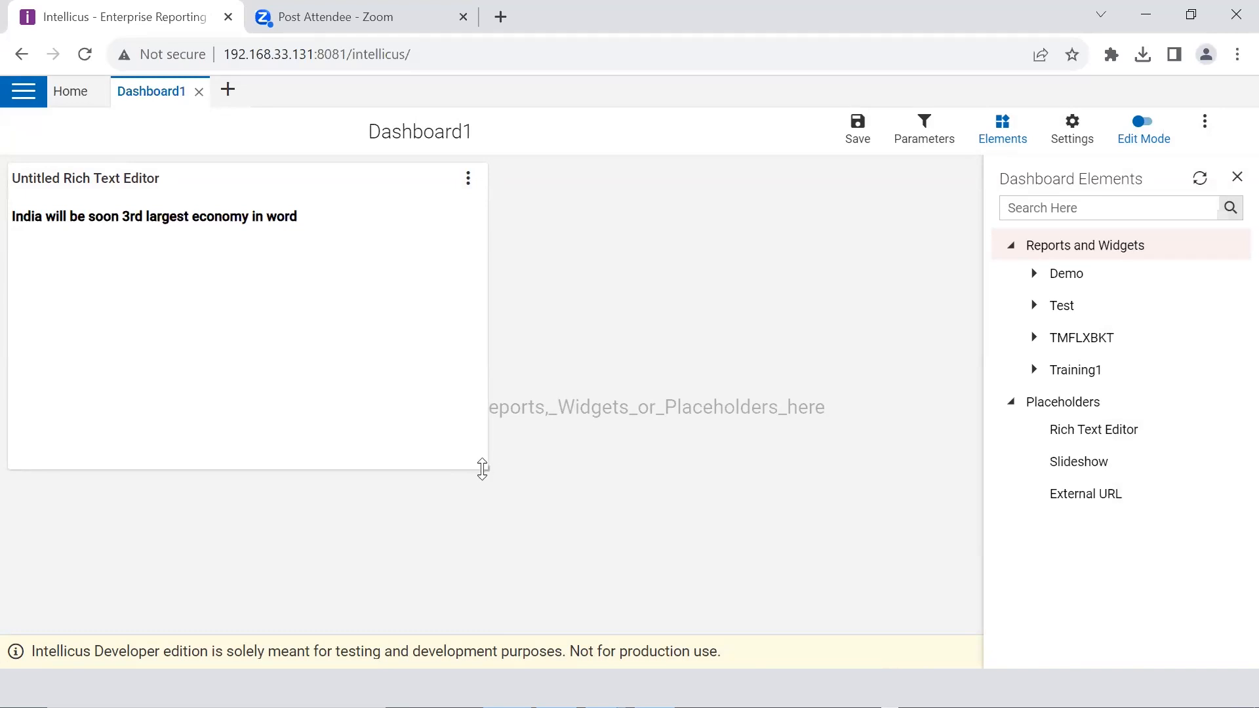
# Shrink the rich text widget closer to its text and place a Slideshow placeholder directly beneath it
pyautogui.moveTo(486, 470); pyautogui.dragTo(400, 262)
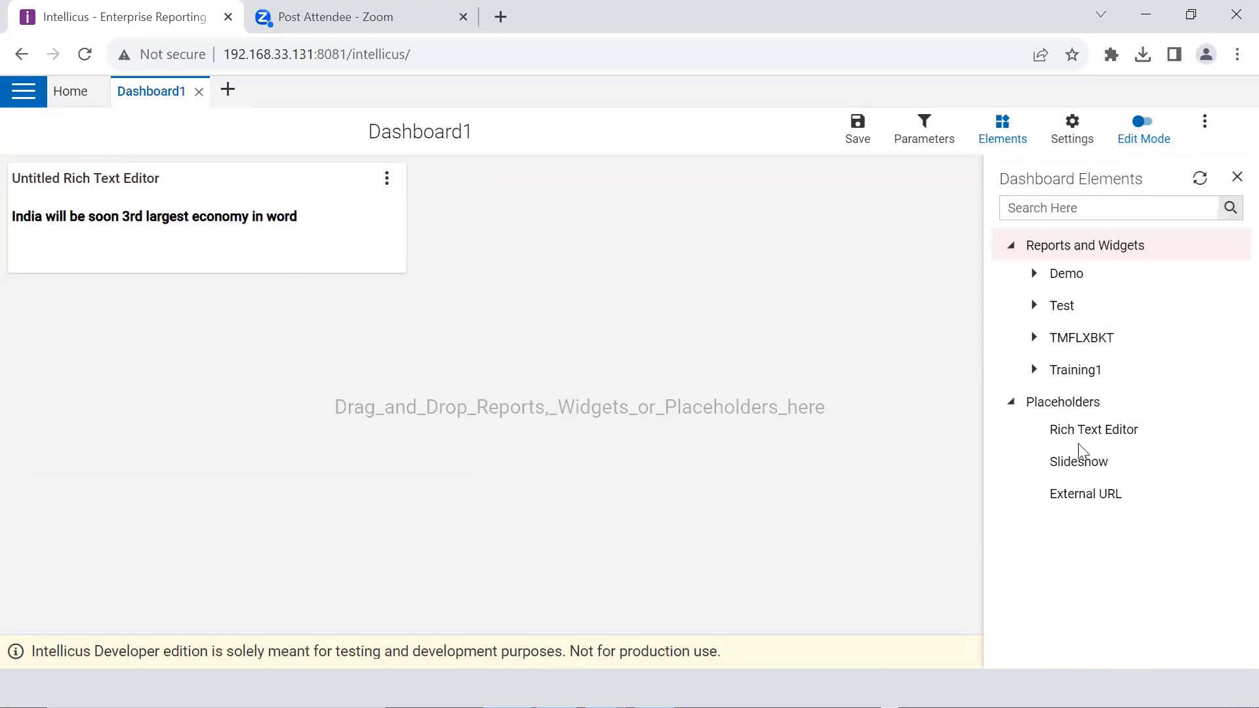
pyautogui.moveTo(1078, 463); pyautogui.dragTo(50, 299)
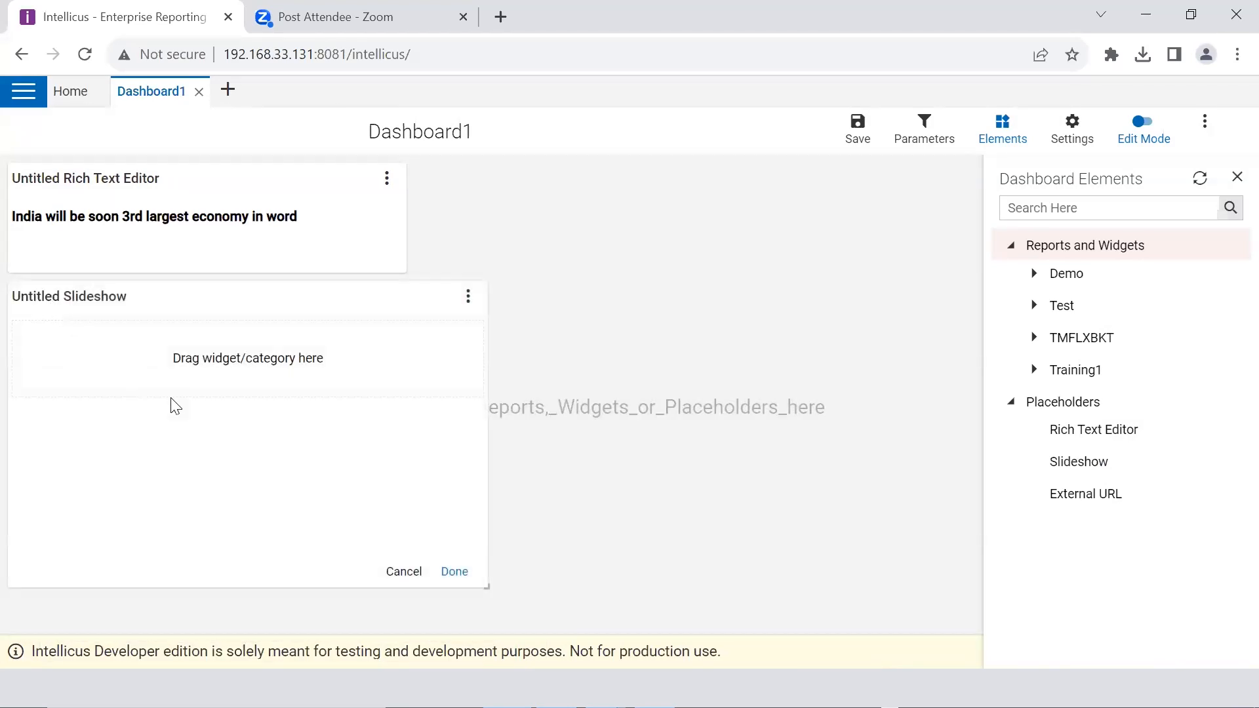
pyautogui.click(1034, 274)
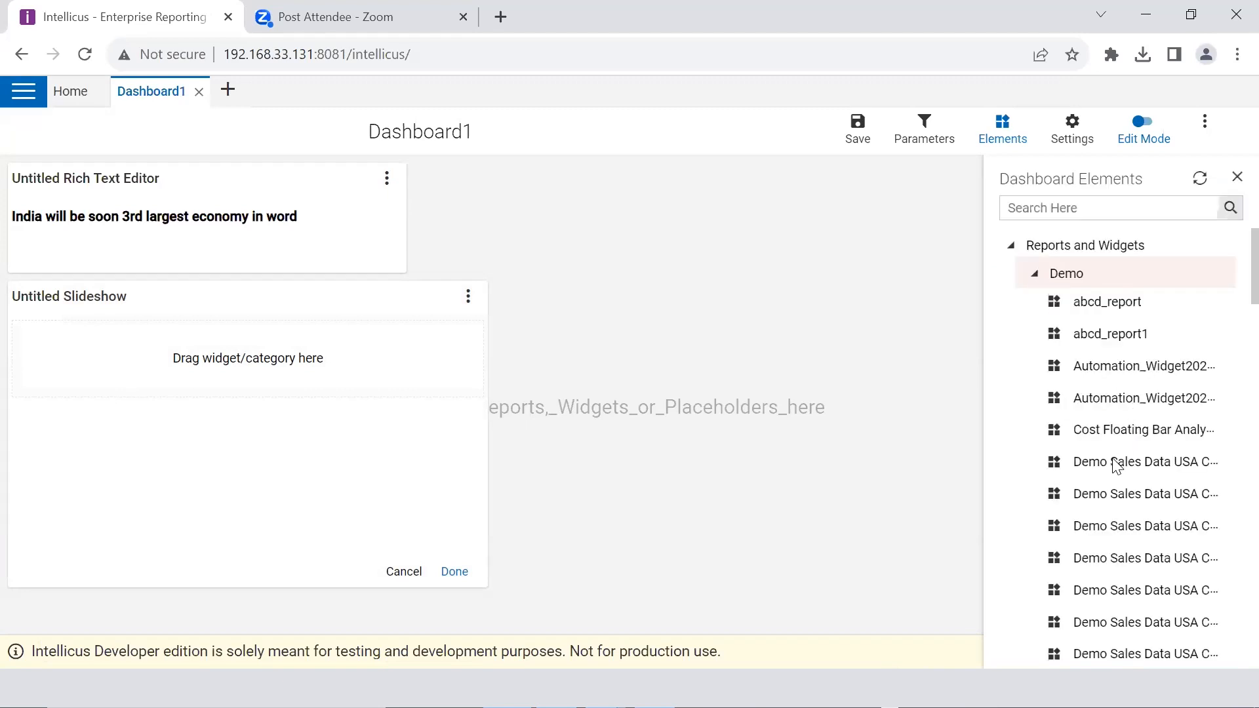
pyautogui.click(1035, 275)
pyautogui.click(1037, 371)
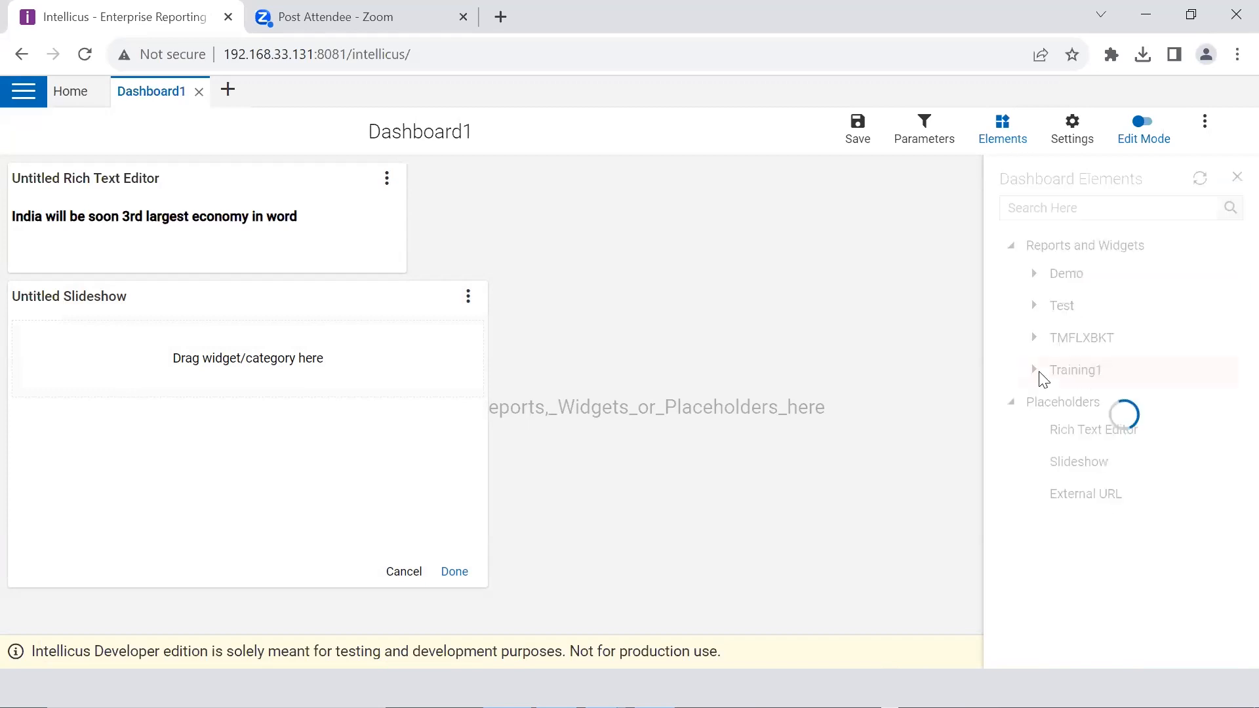
pyautogui.moveTo(1104, 403); pyautogui.dragTo(206, 369)
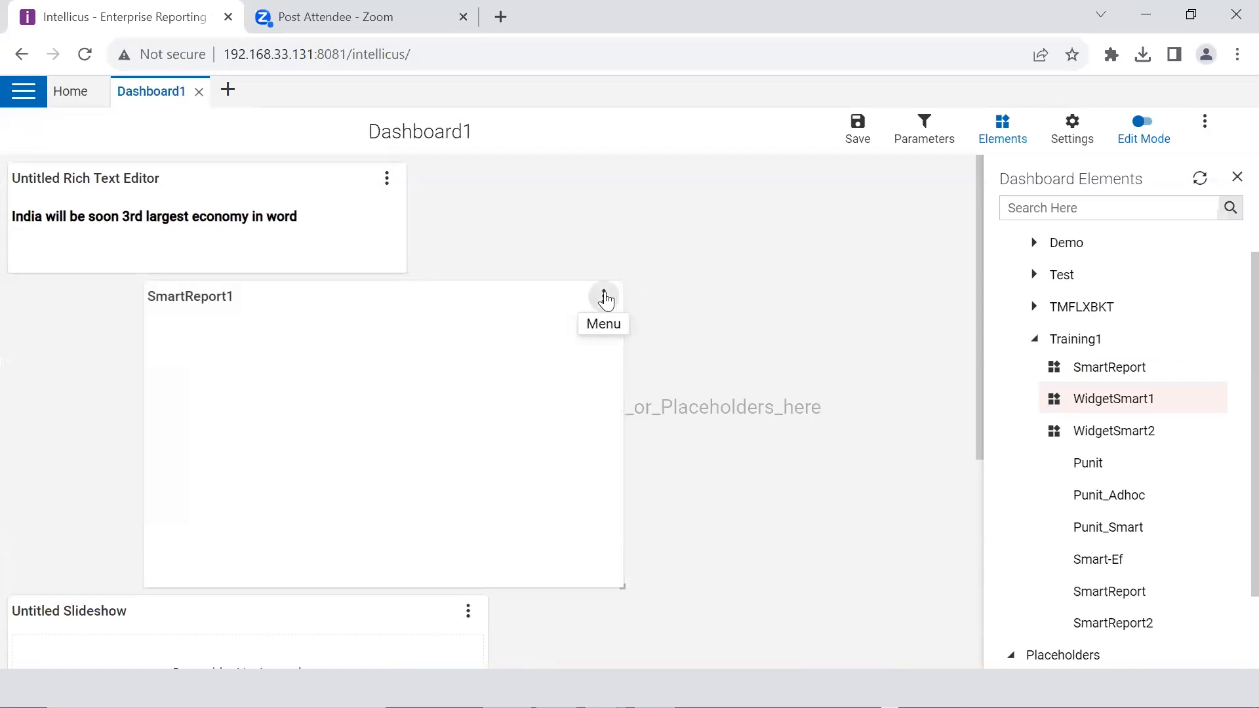
pyautogui.click(603, 297)
pyautogui.click(656, 472)
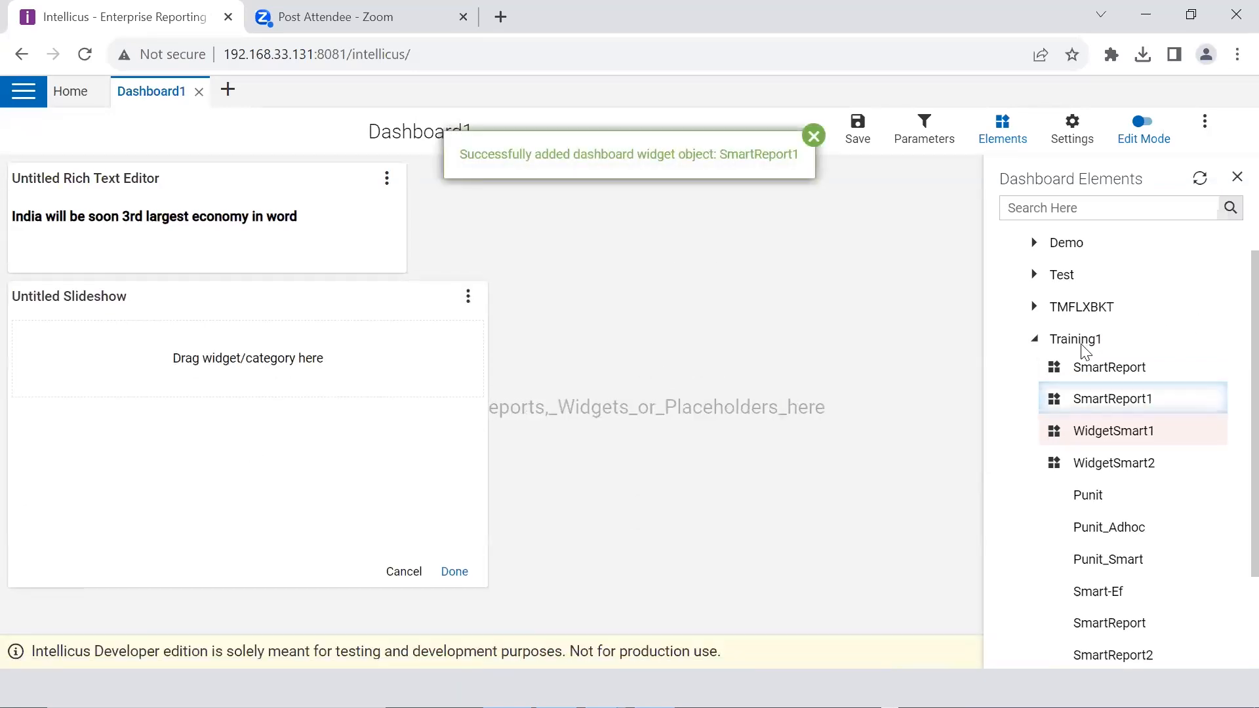
# Fill the slideshow with the whole Training1 category, then pause it on the second slide
pyautogui.moveTo(1082, 345); pyautogui.dragTo(238, 368)
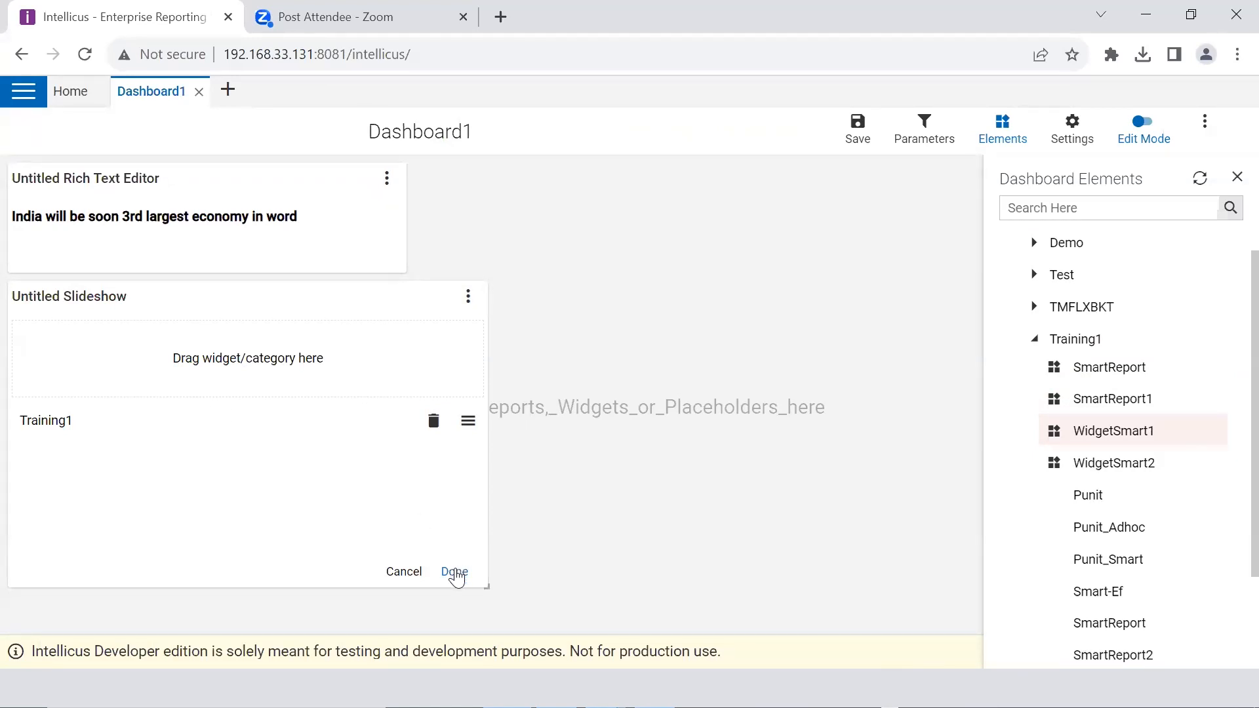
pyautogui.click(455, 572)
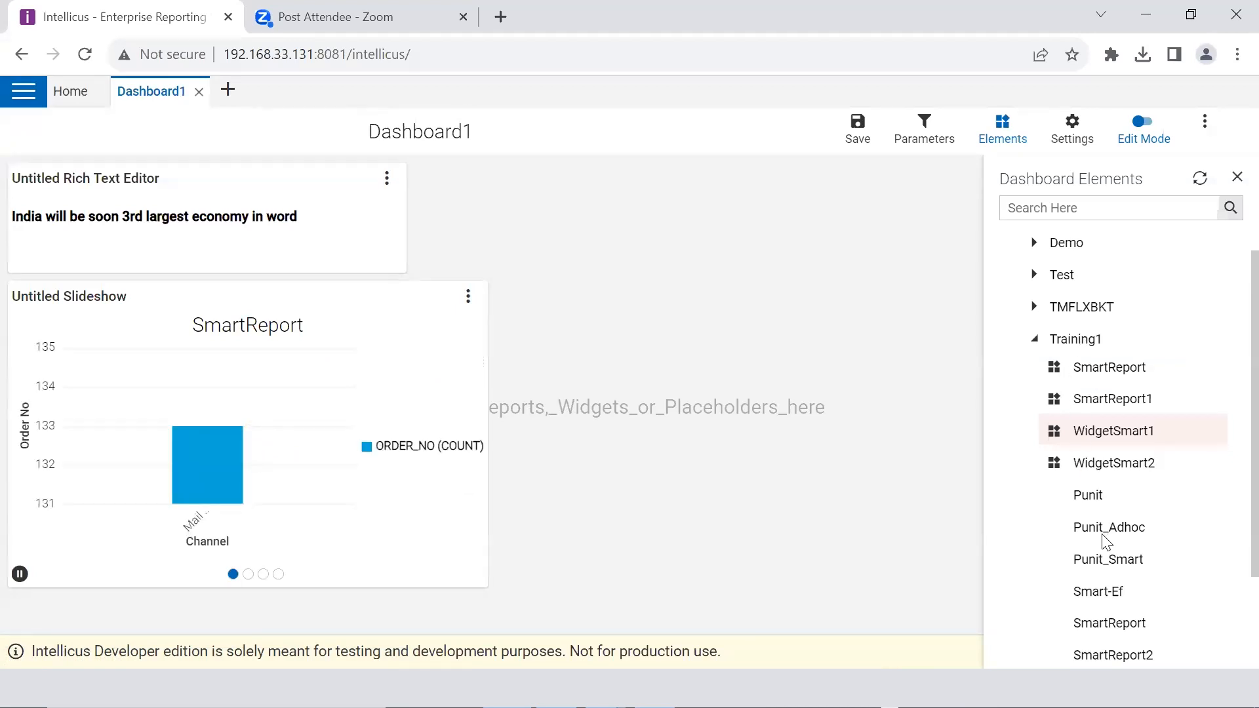
pyautogui.click(20, 574)
pyautogui.click(249, 575)
pyautogui.click(1035, 339)
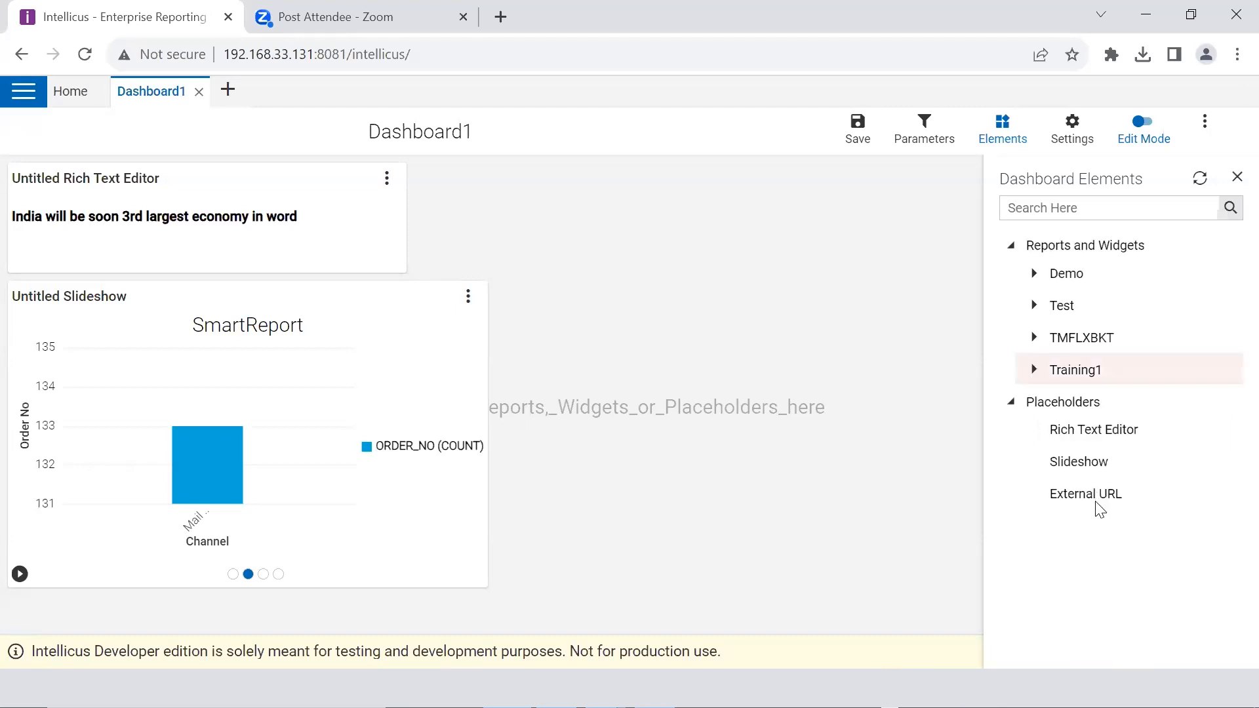
pyautogui.moveTo(1098, 502); pyautogui.dragTo(578, 177)
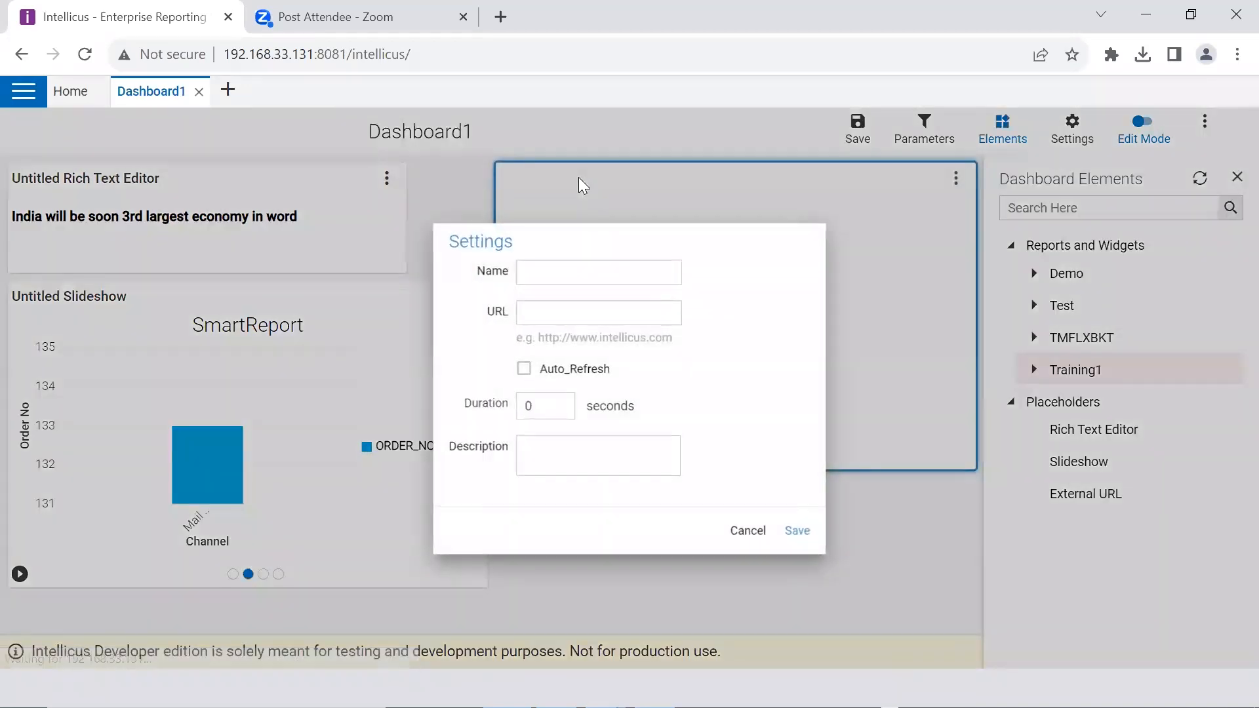
pyautogui.click(551, 268)
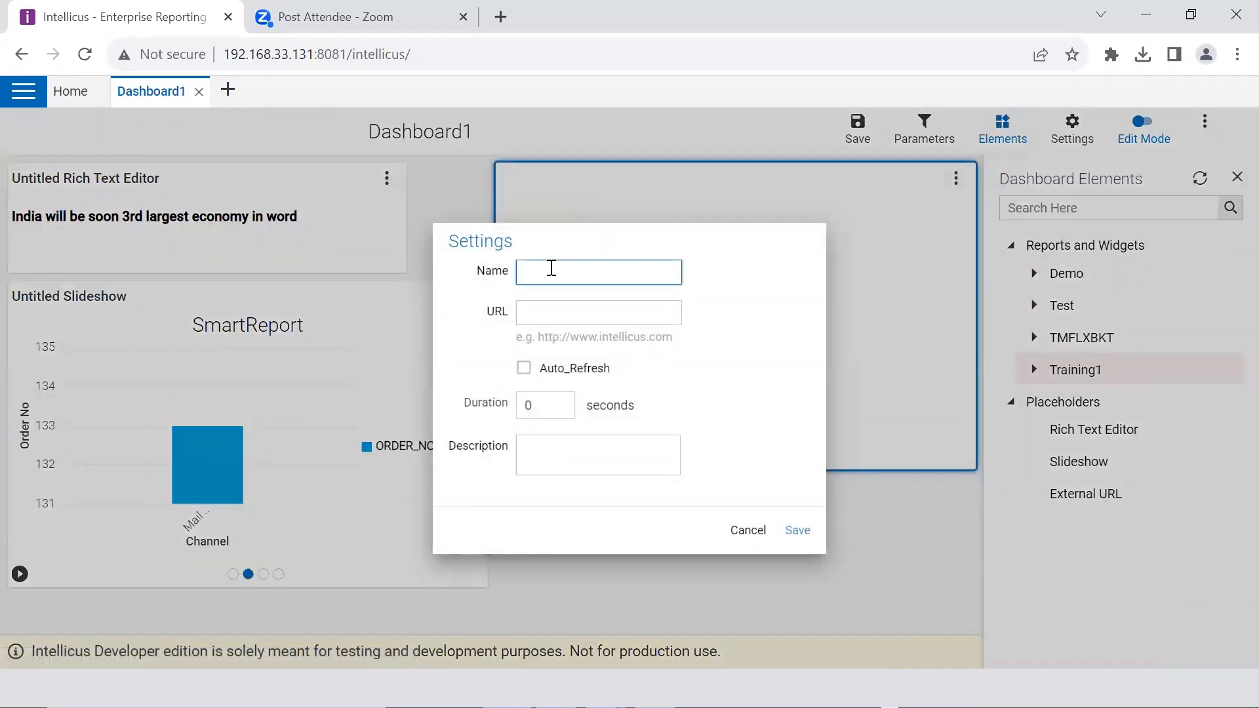
pyautogui.write('External')
pyautogui.moveTo(537, 337); pyautogui.dragTo(680, 358)
pyautogui.click(591, 314)
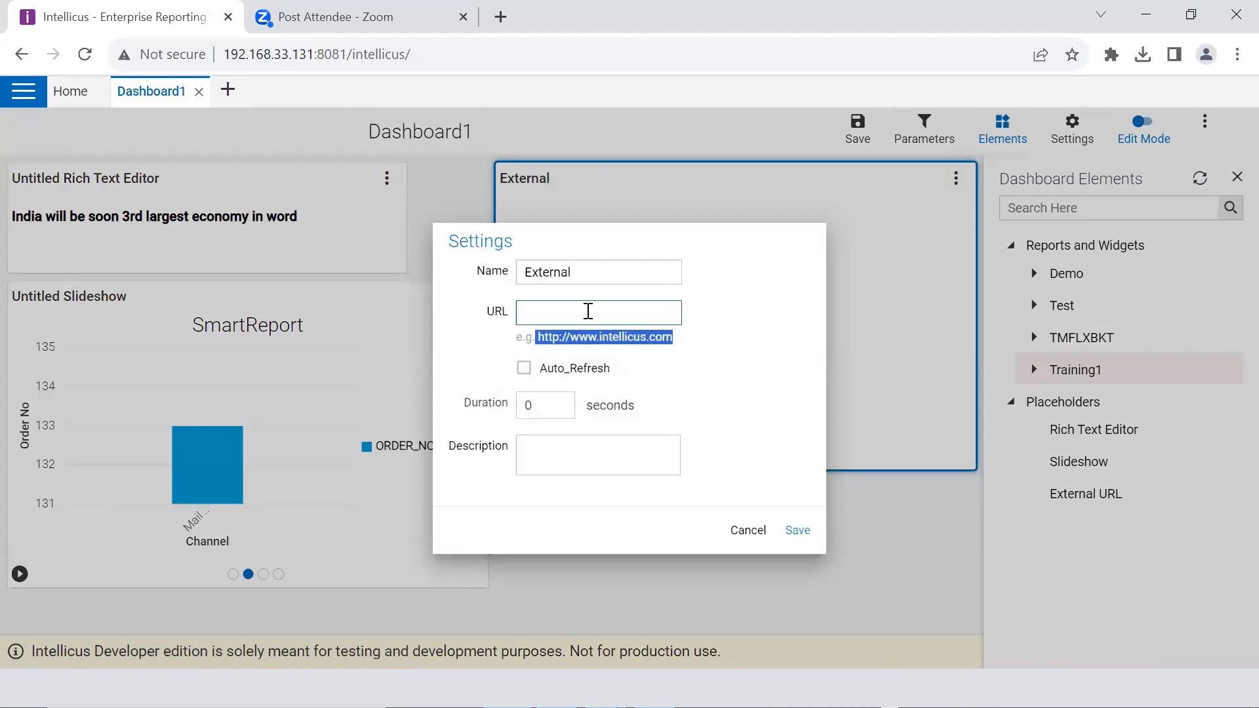
pyautogui.write('http://www.intellicus.com')
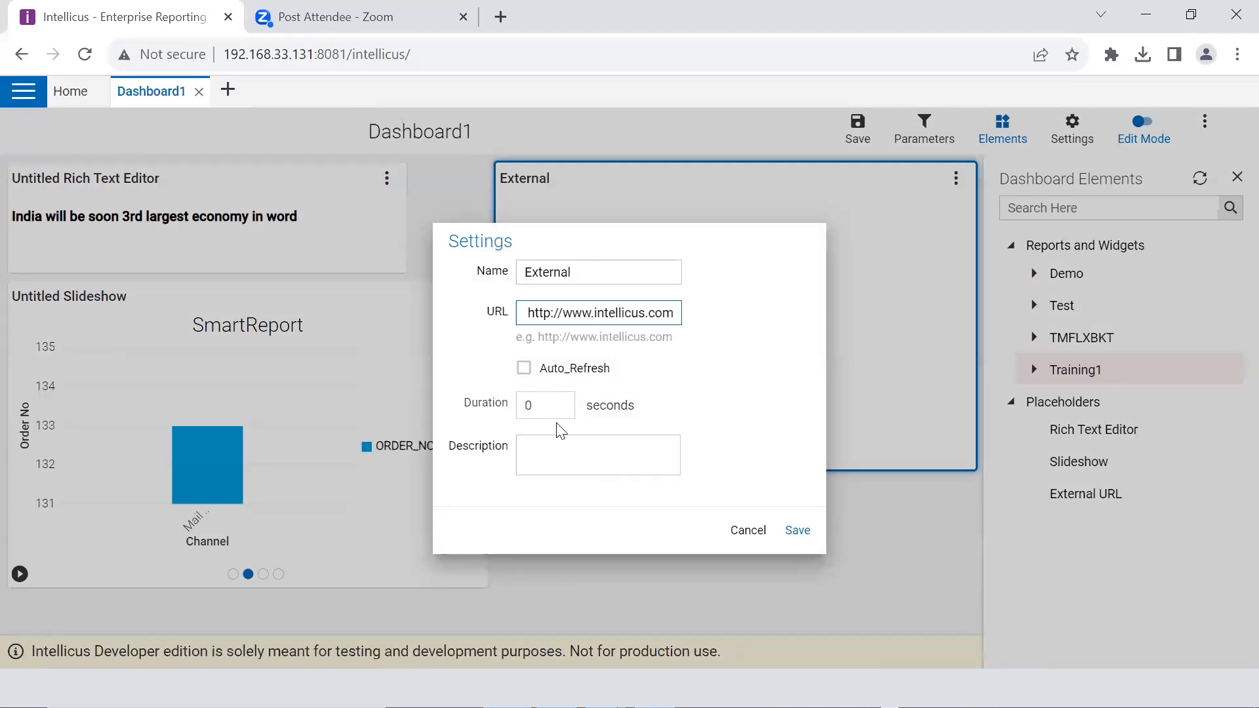
pyautogui.click(796, 531)
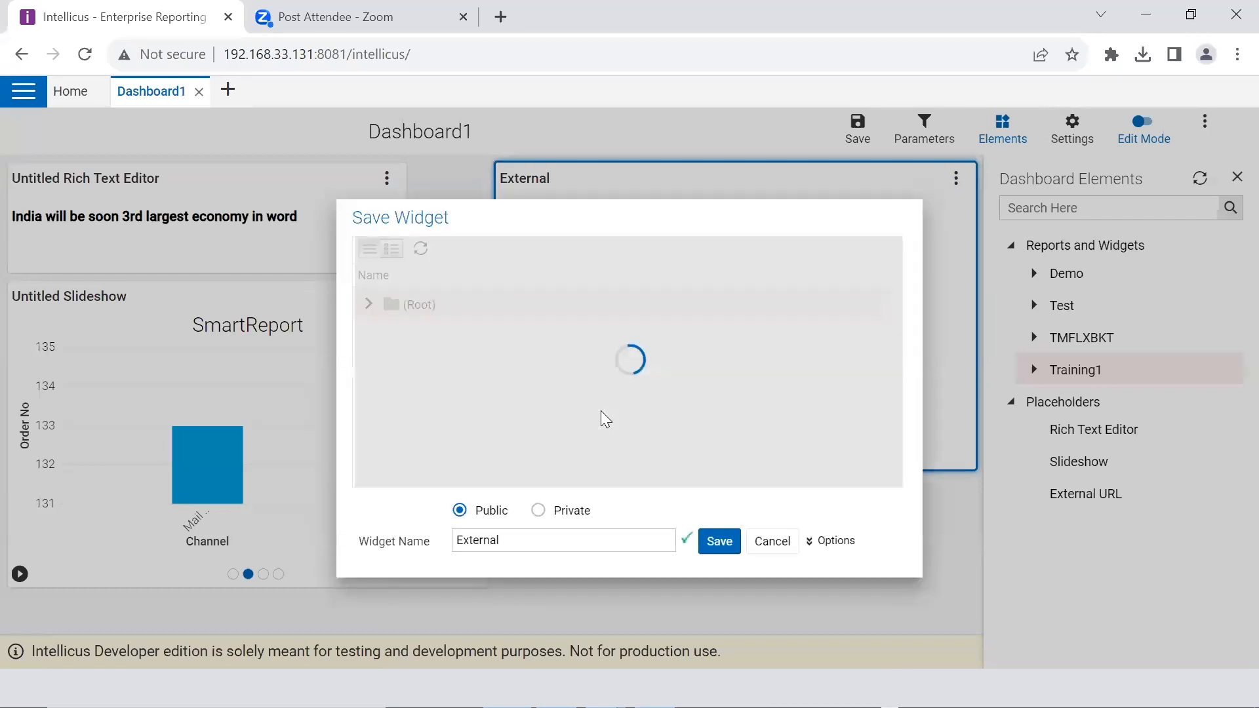
# Save the External widget as public in the Training1 folder and dismiss the notification
pyautogui.click(503, 437)
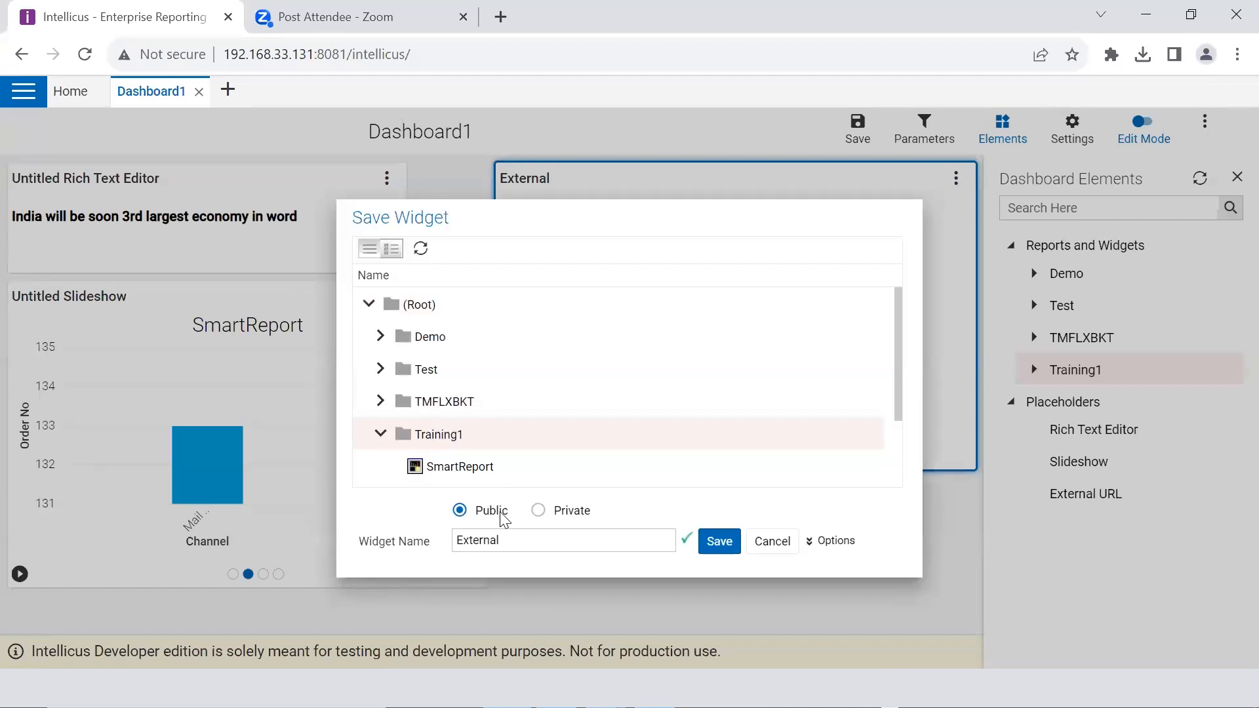
pyautogui.click(710, 548)
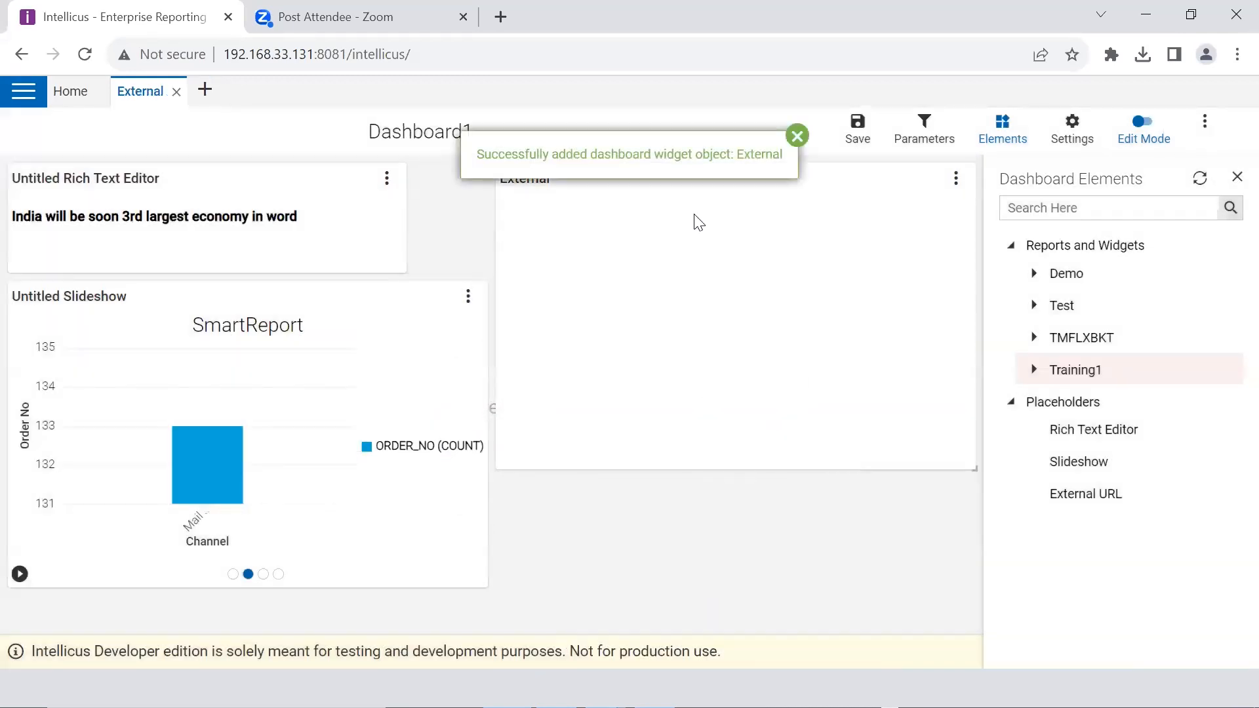
pyautogui.click(797, 136)
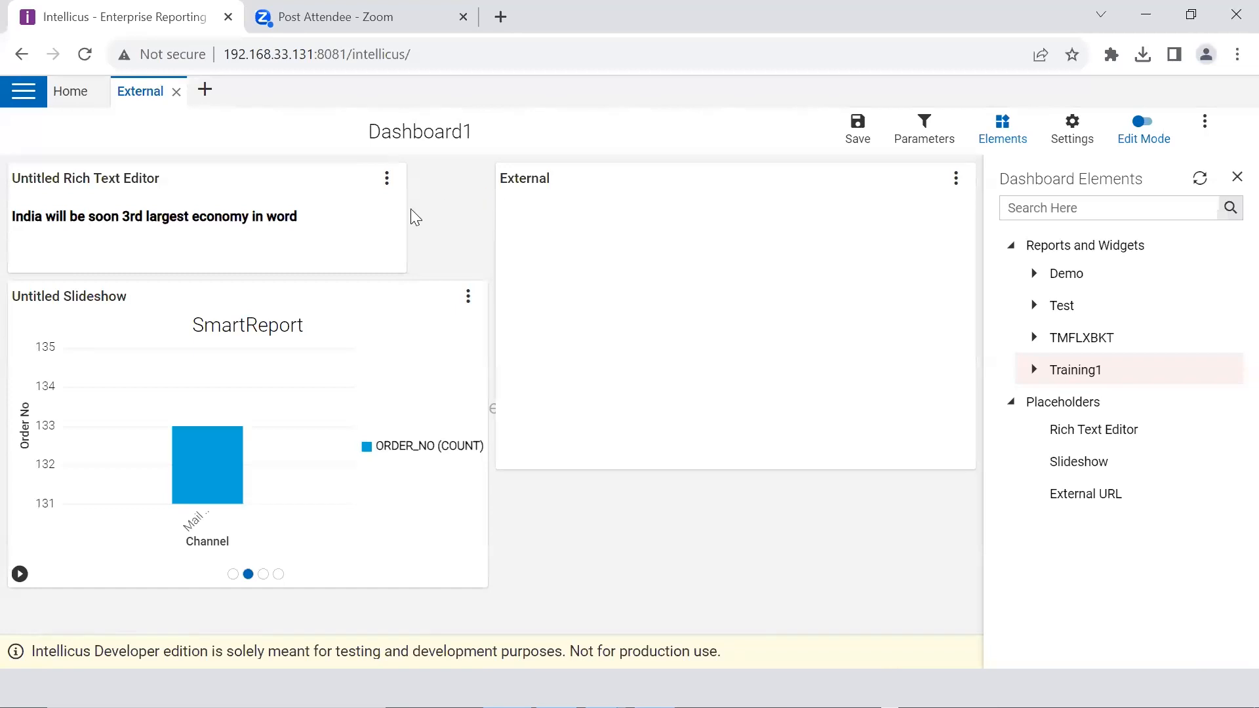
# Maximize the rich text widget to view it across the dashboard, then restore its size
pyautogui.click(386, 179)
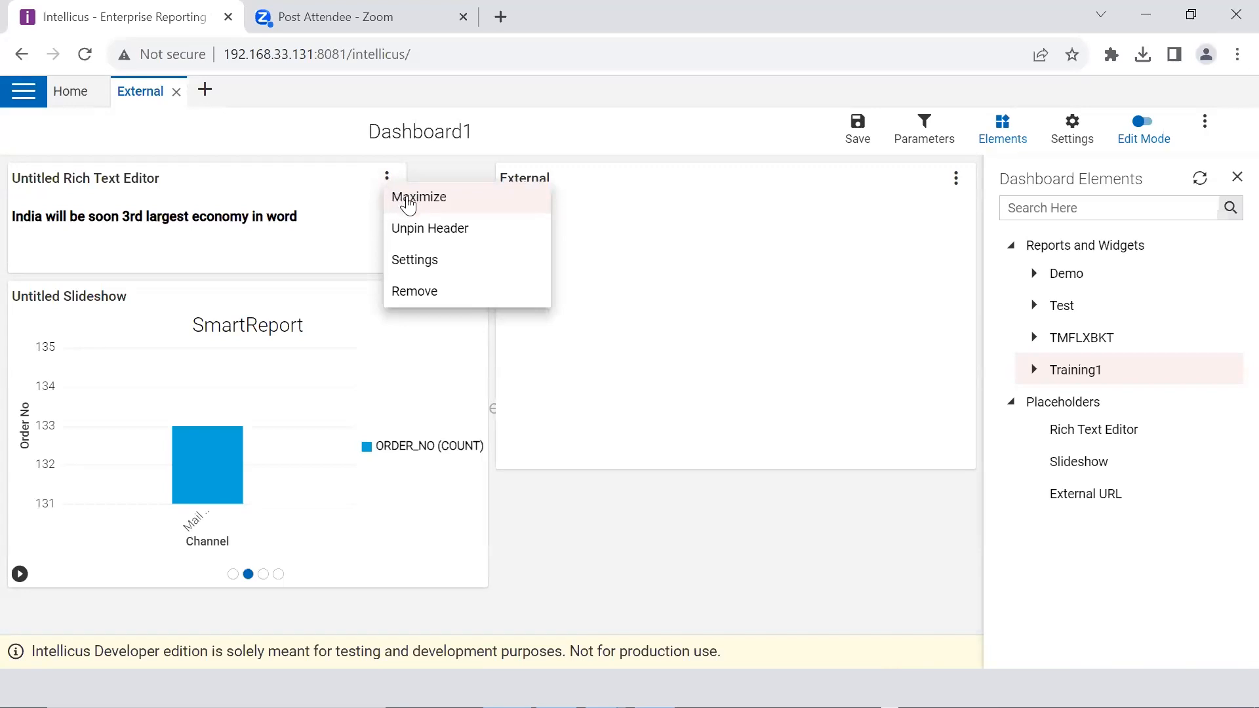
pyautogui.click(407, 203)
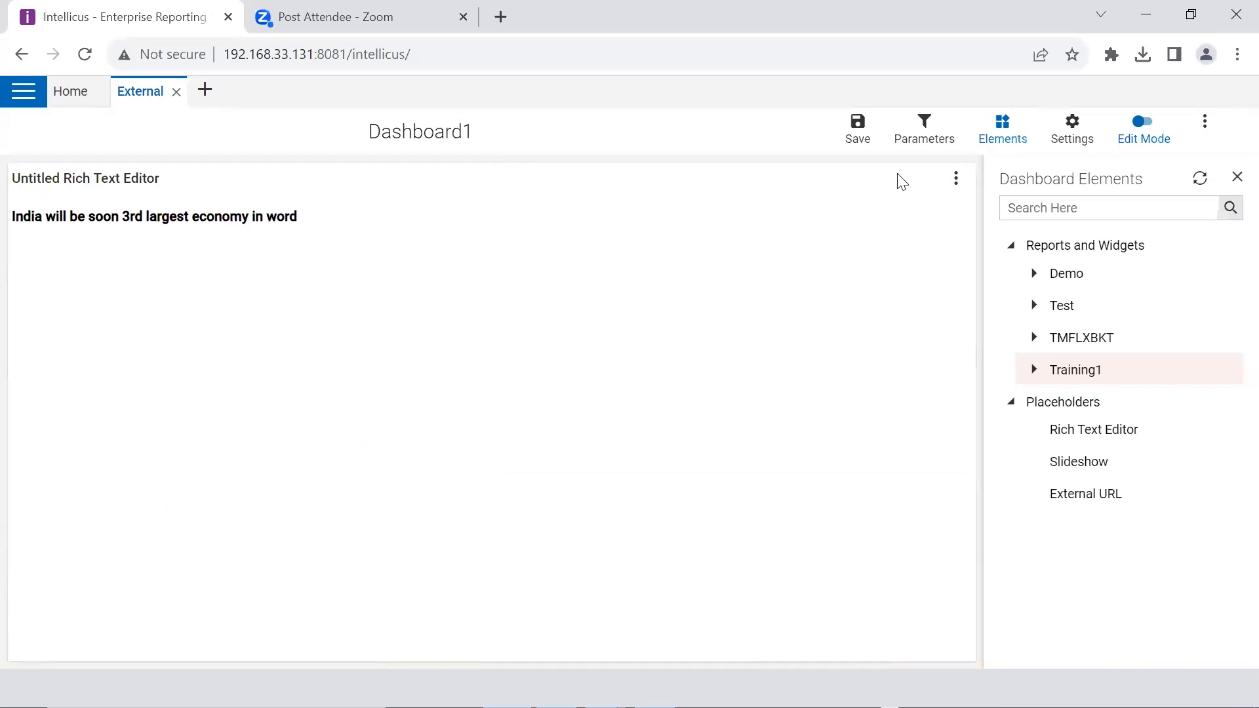
pyautogui.click(960, 184)
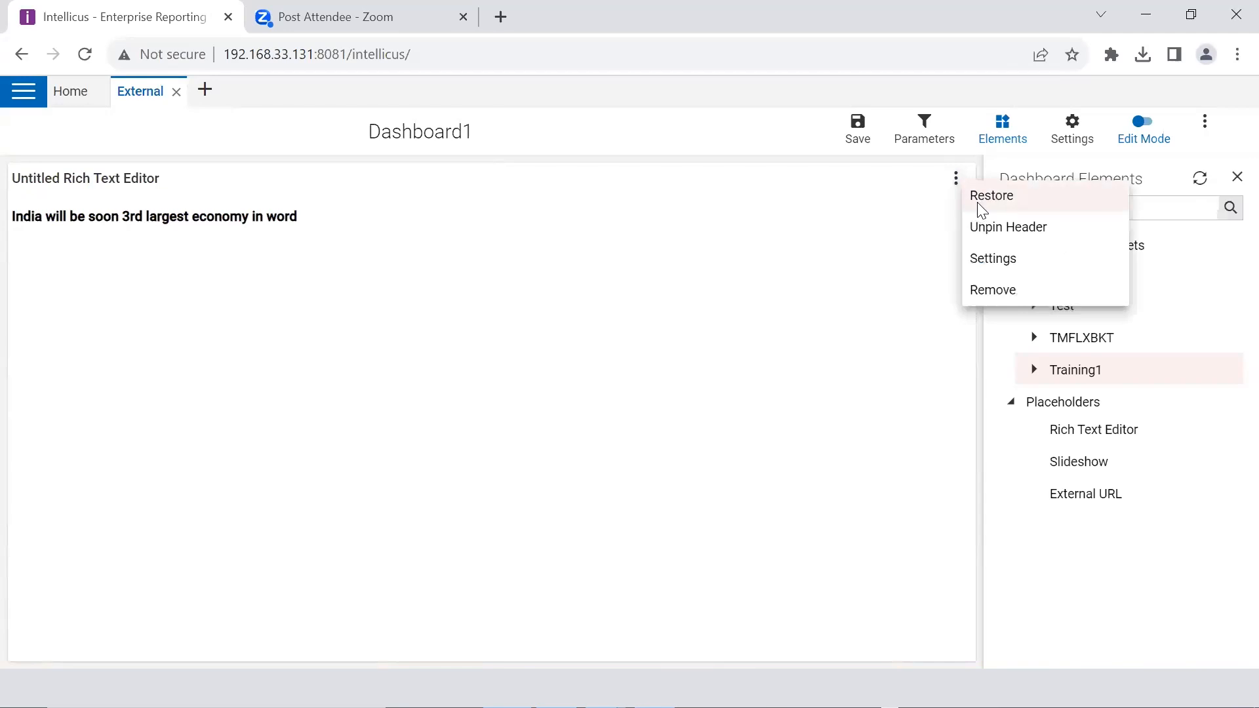
pyautogui.click(977, 198)
# Review the rich text widget's settings and close them without saving
pyautogui.click(386, 178)
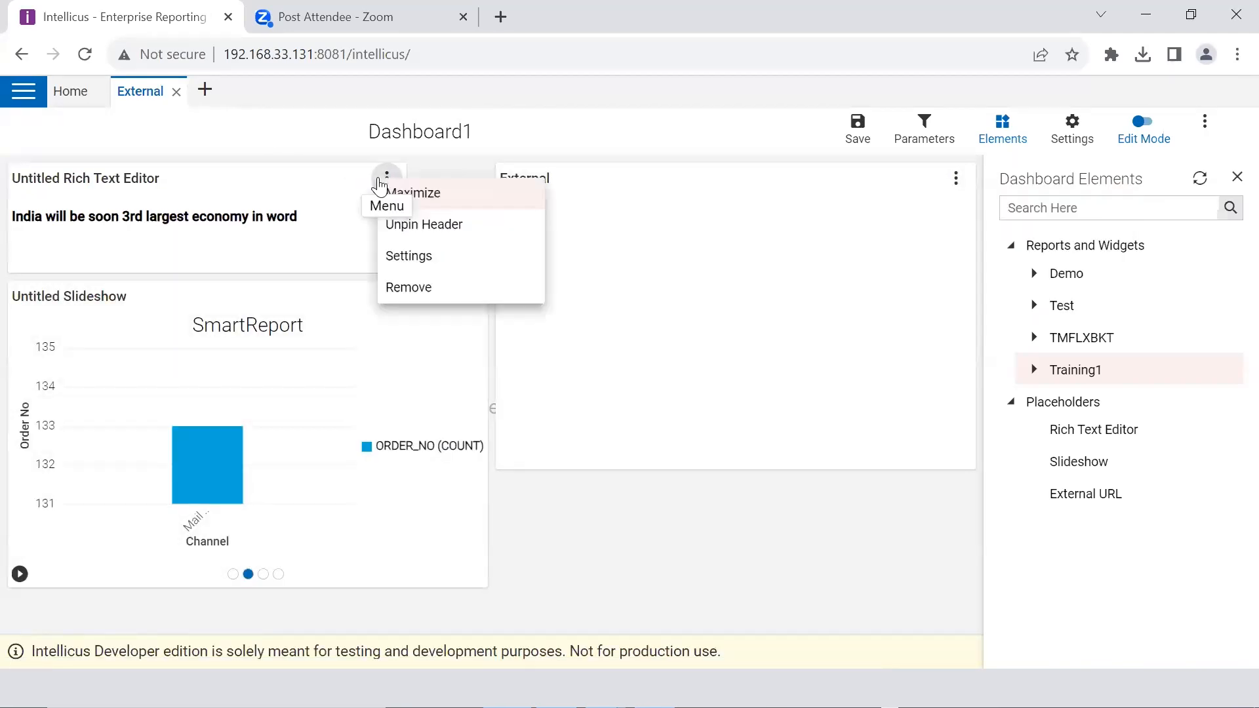
pyautogui.click(430, 259)
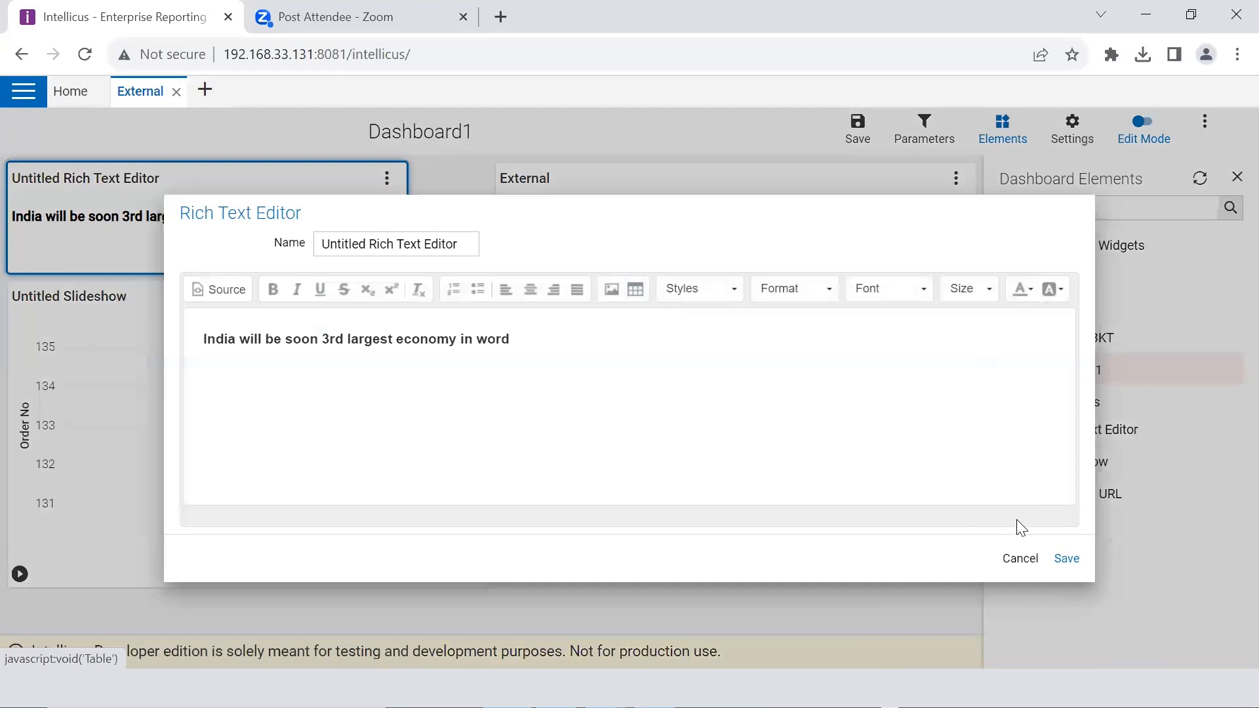
pyautogui.click(1016, 558)
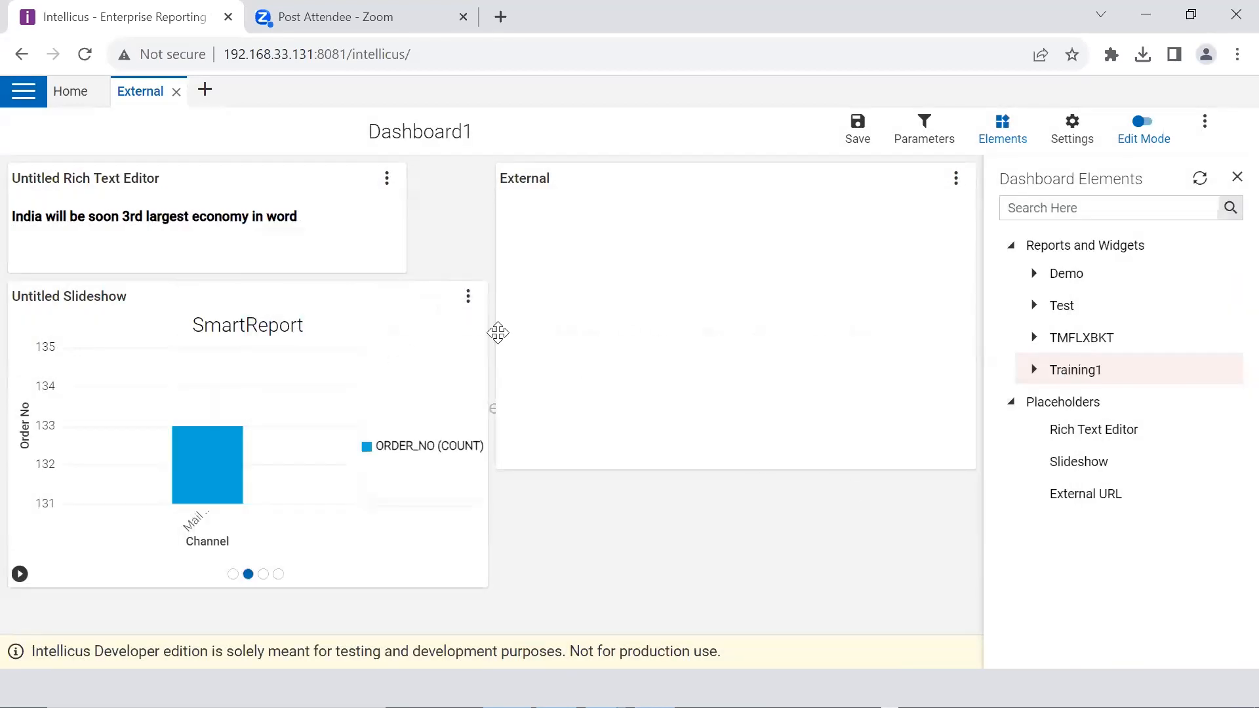
# Review the slideshow's settings without saving them, and open the slideshow's content for editing
pyautogui.click(468, 298)
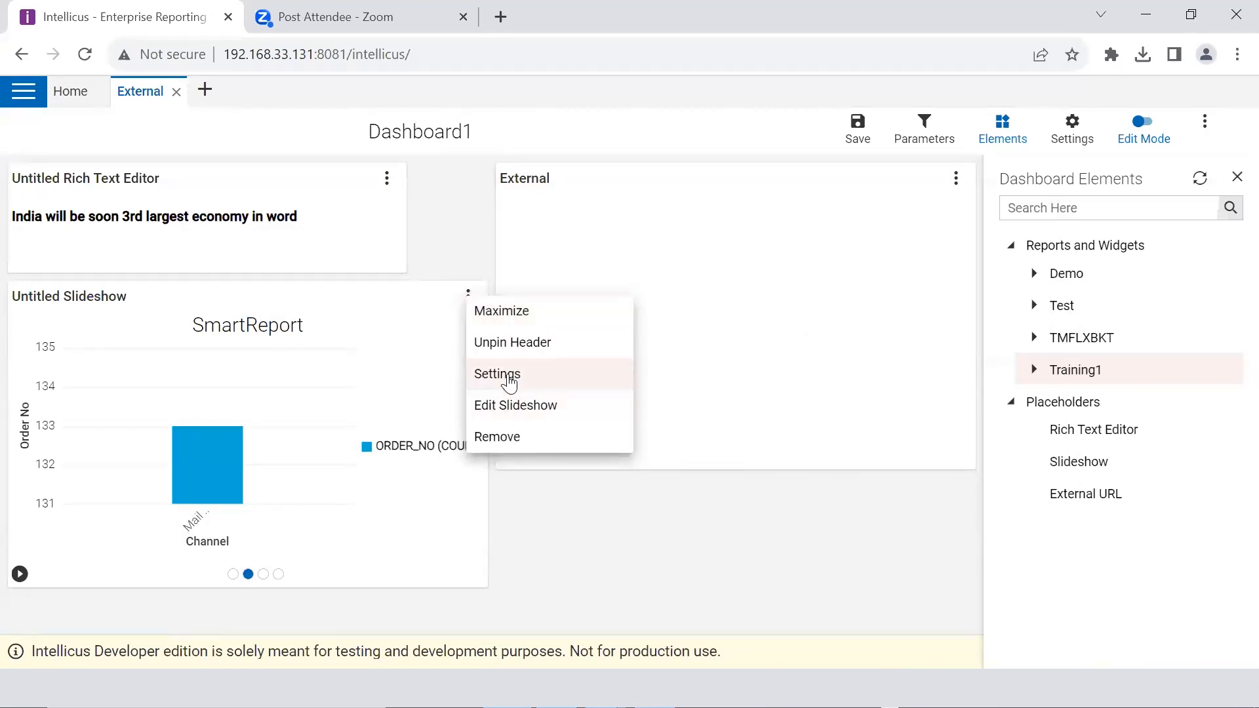
pyautogui.click(508, 375)
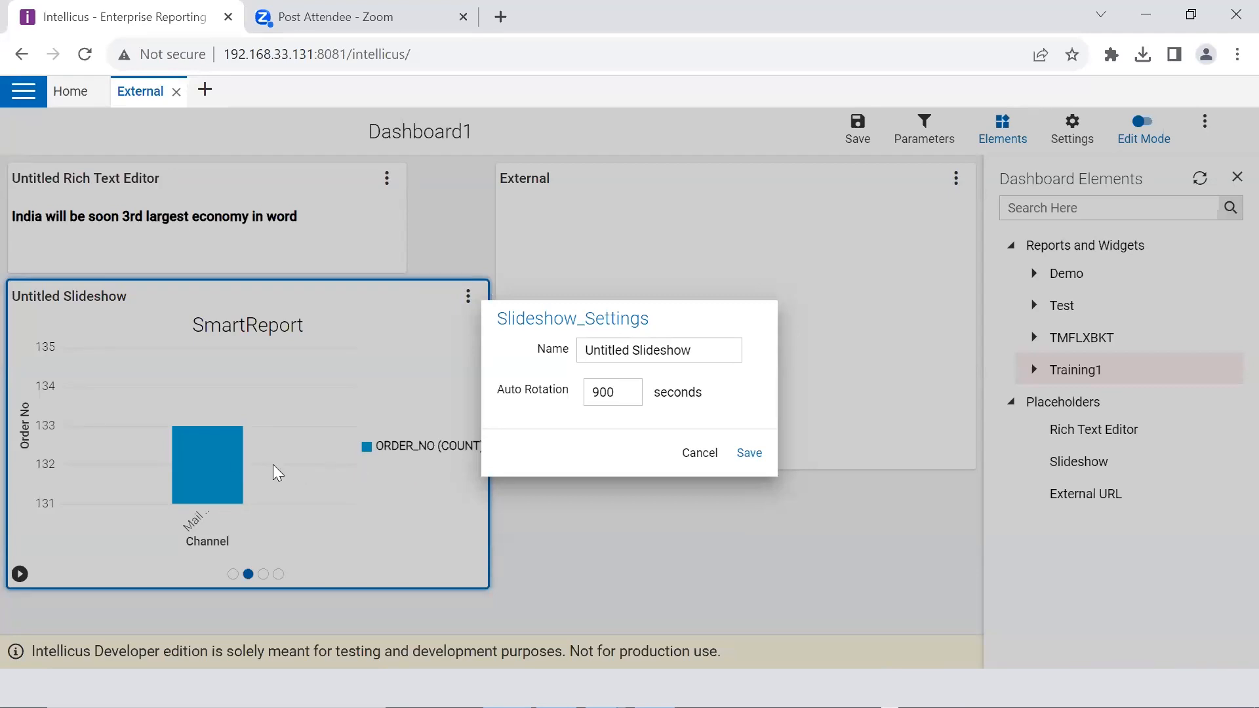
pyautogui.click(699, 454)
pyautogui.click(468, 296)
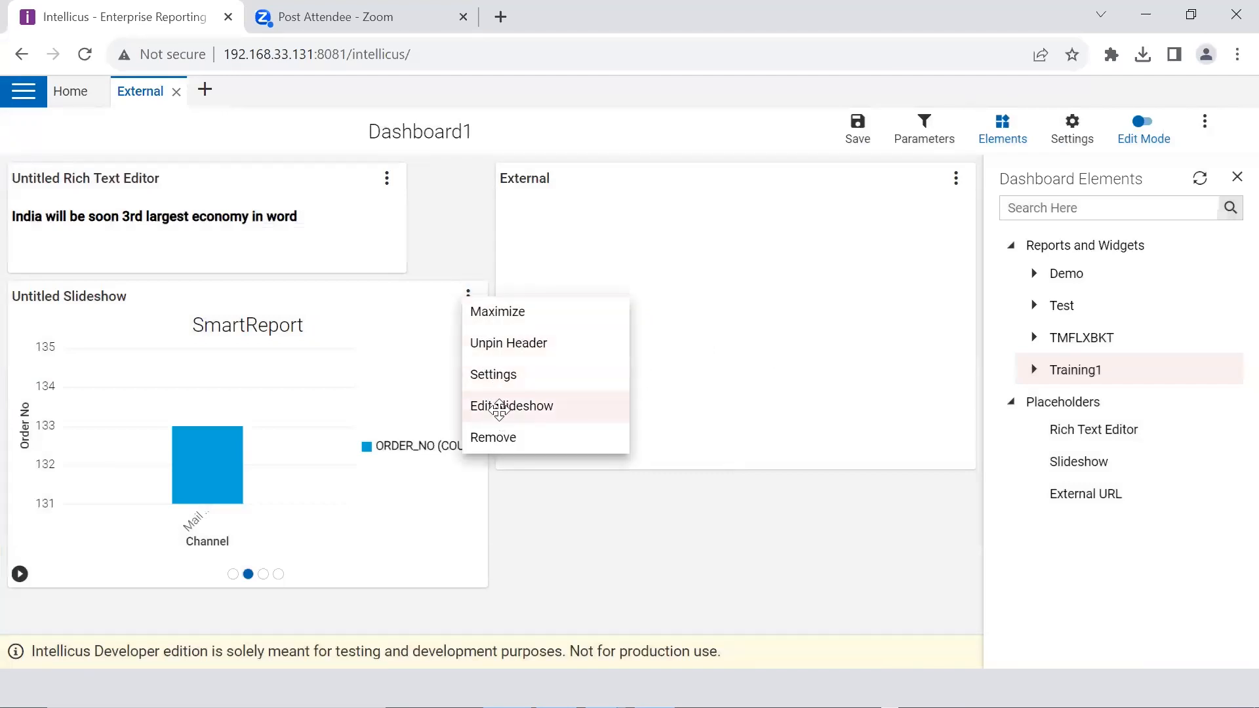
pyautogui.click(498, 414)
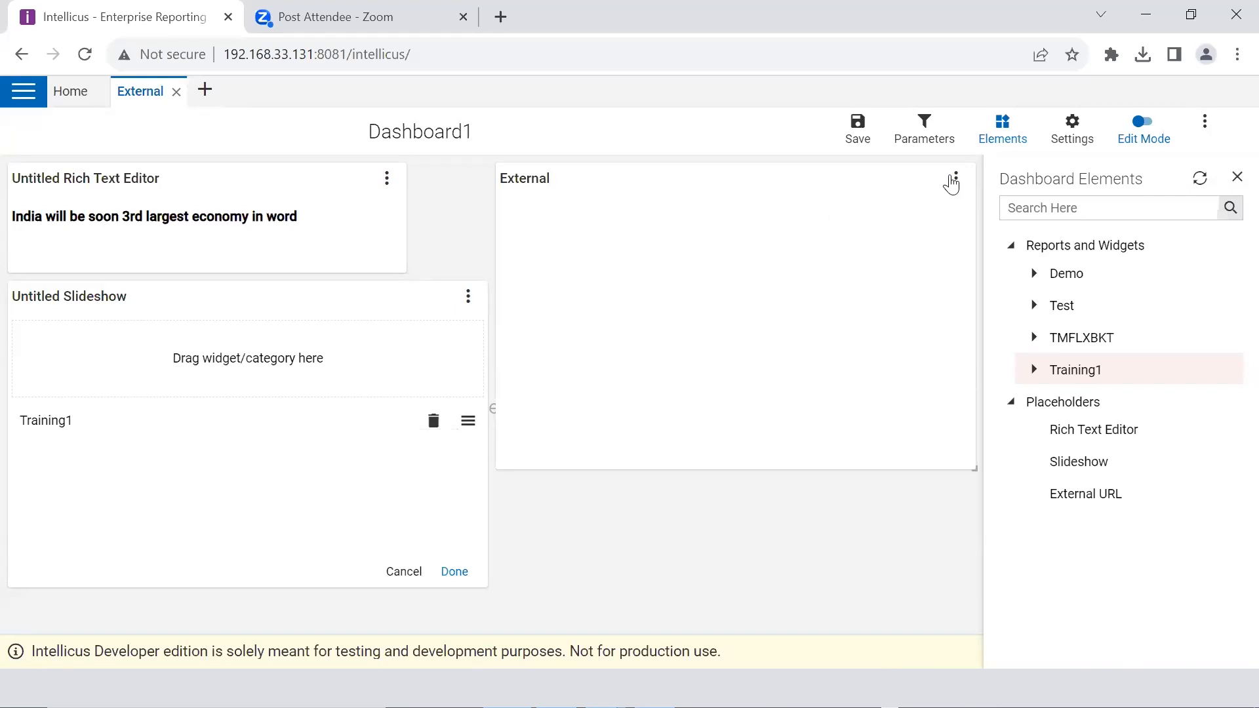
# Try enabling Auto_Refresh and clearing the duration in the External widget's settings, and discard the changes
pyautogui.click(956, 178)
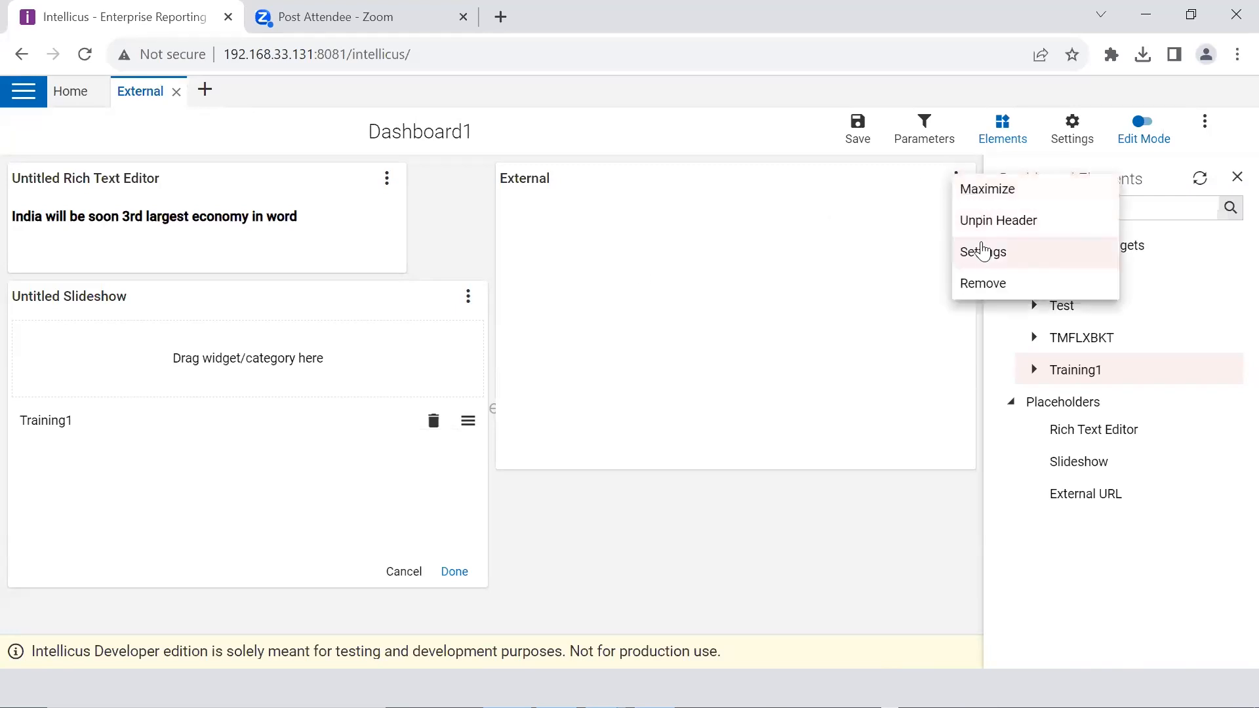
pyautogui.click(982, 255)
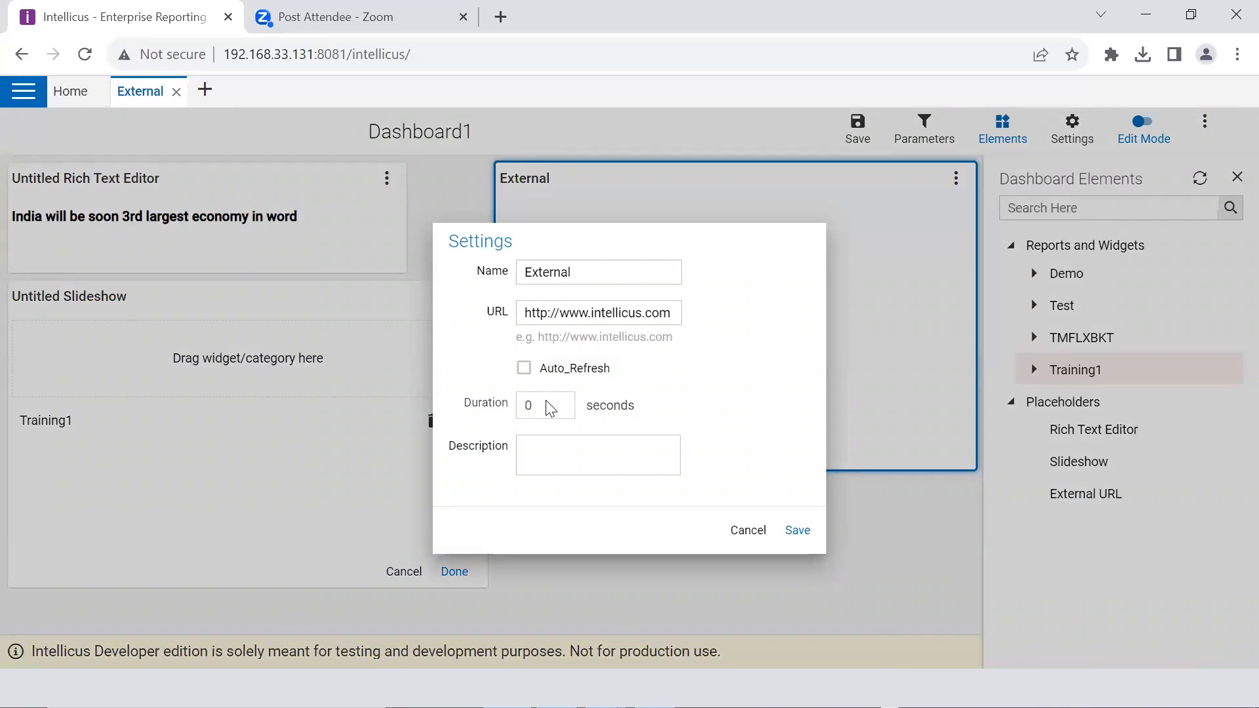
pyautogui.click(525, 371)
pyautogui.click(556, 398)
pyautogui.press('BackSpace')
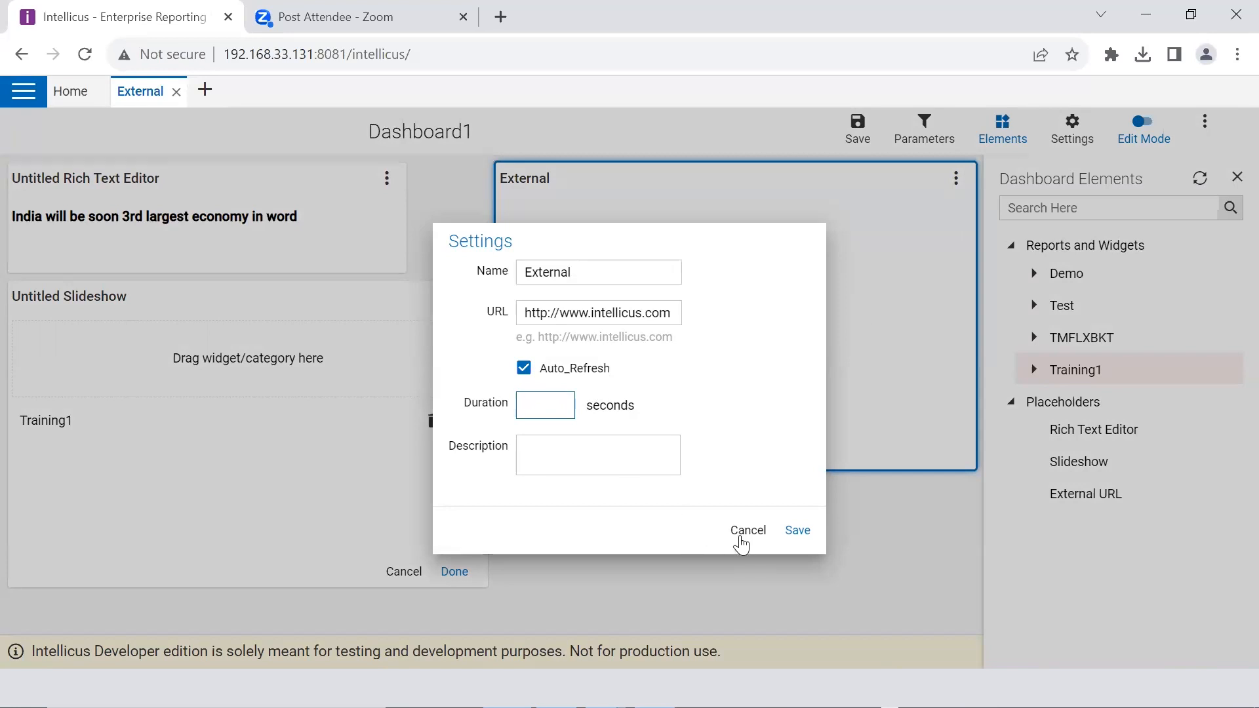
pyautogui.click(741, 537)
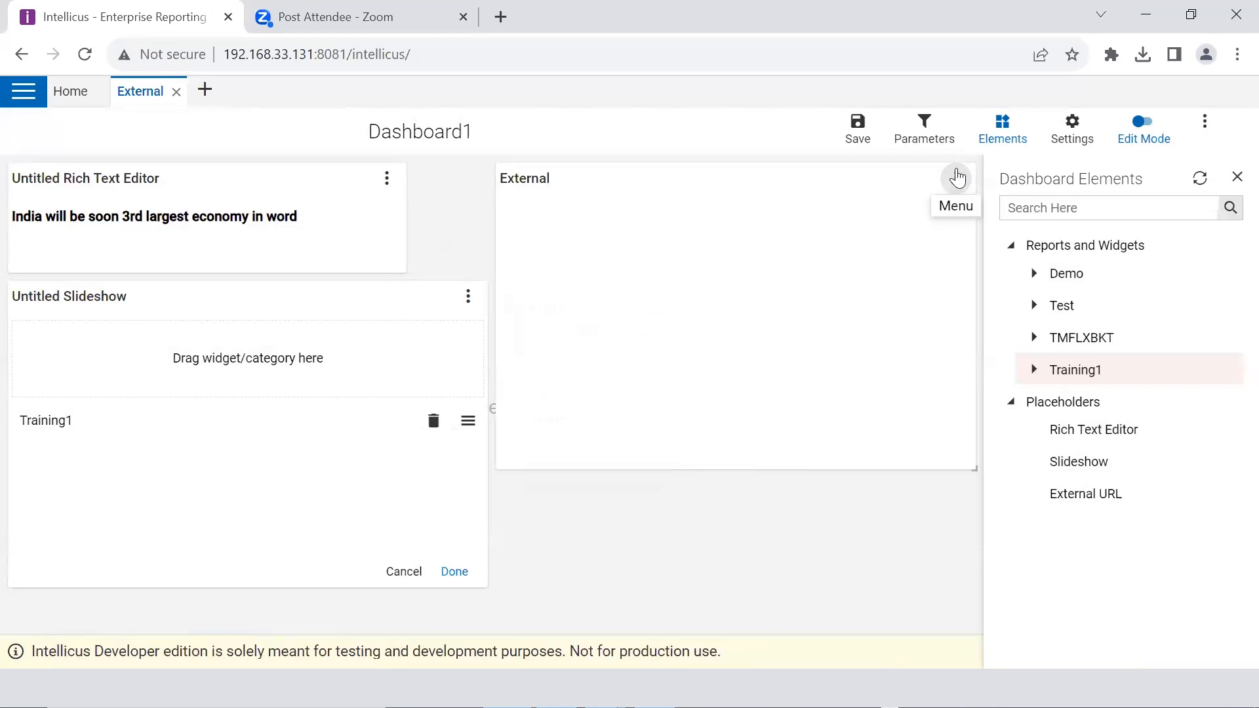
# Remove the External widget and the slideshow from the dashboard, keeping only the rich text widget
pyautogui.click(955, 178)
pyautogui.click(978, 279)
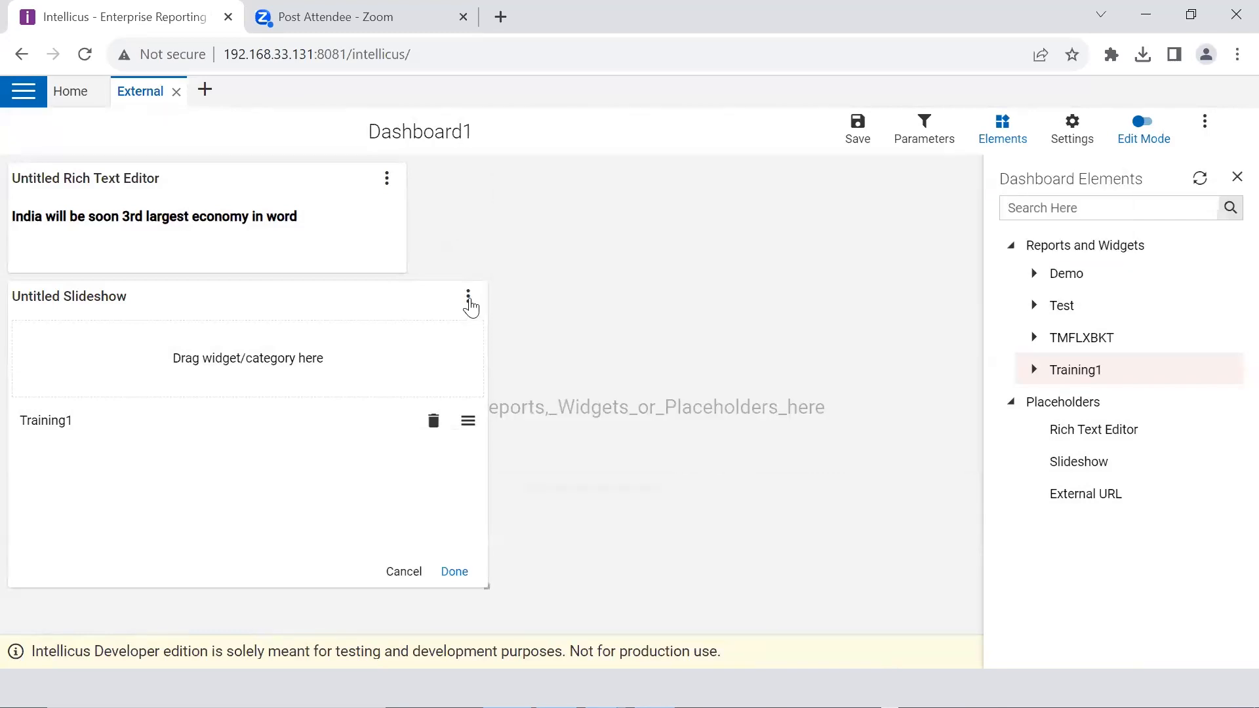
pyautogui.click(468, 298)
pyautogui.click(497, 410)
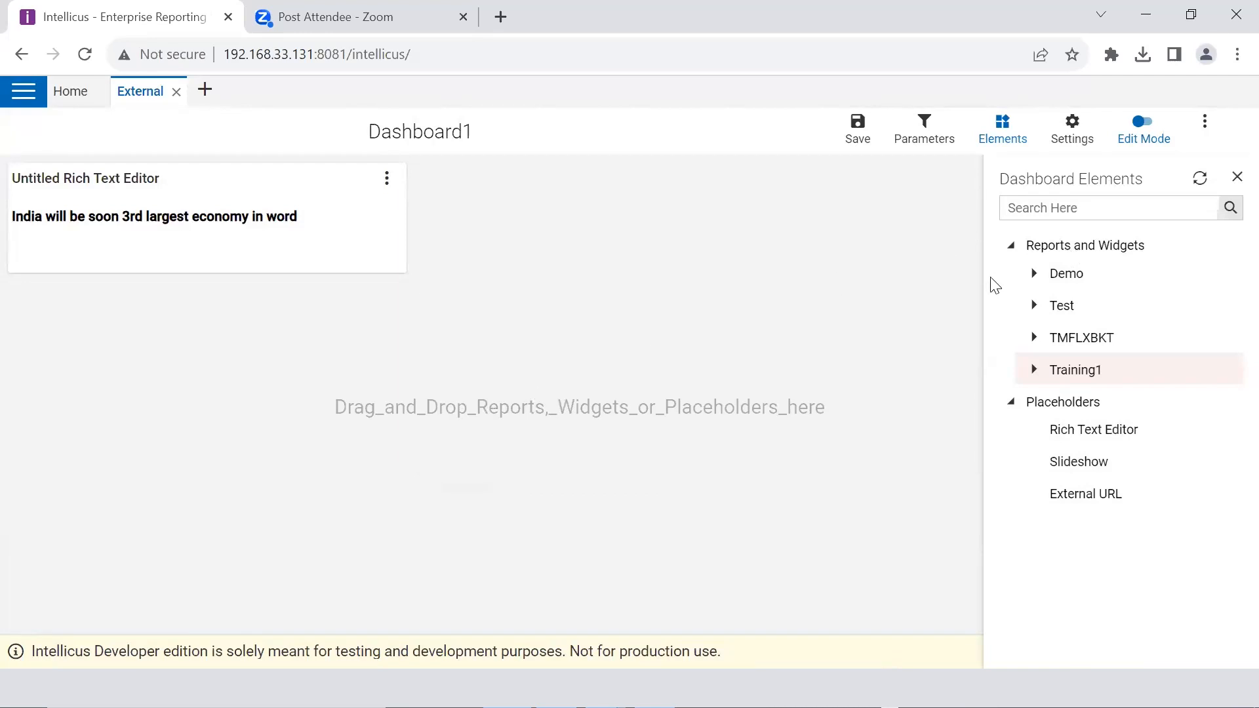
# Add the SmartReport report from the Training1 folder to the dashboard beside the rich text widget
pyautogui.click(1034, 371)
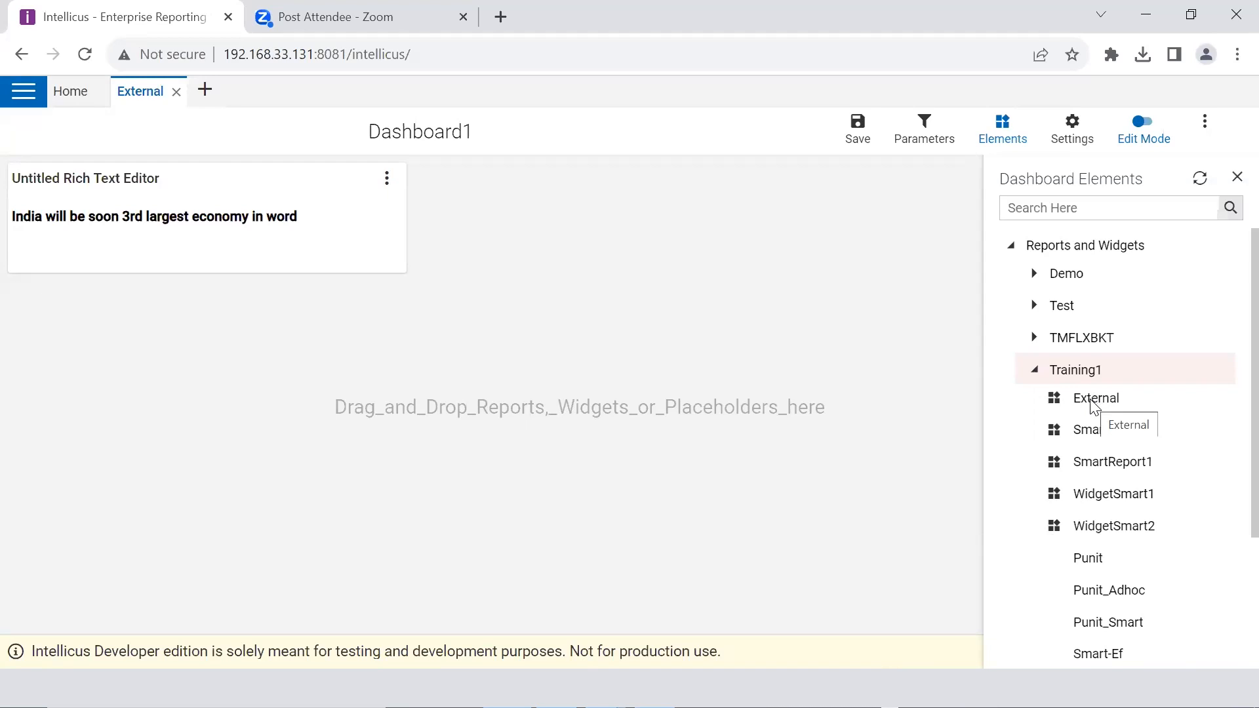
pyautogui.scroll(-2, 1090, 492)
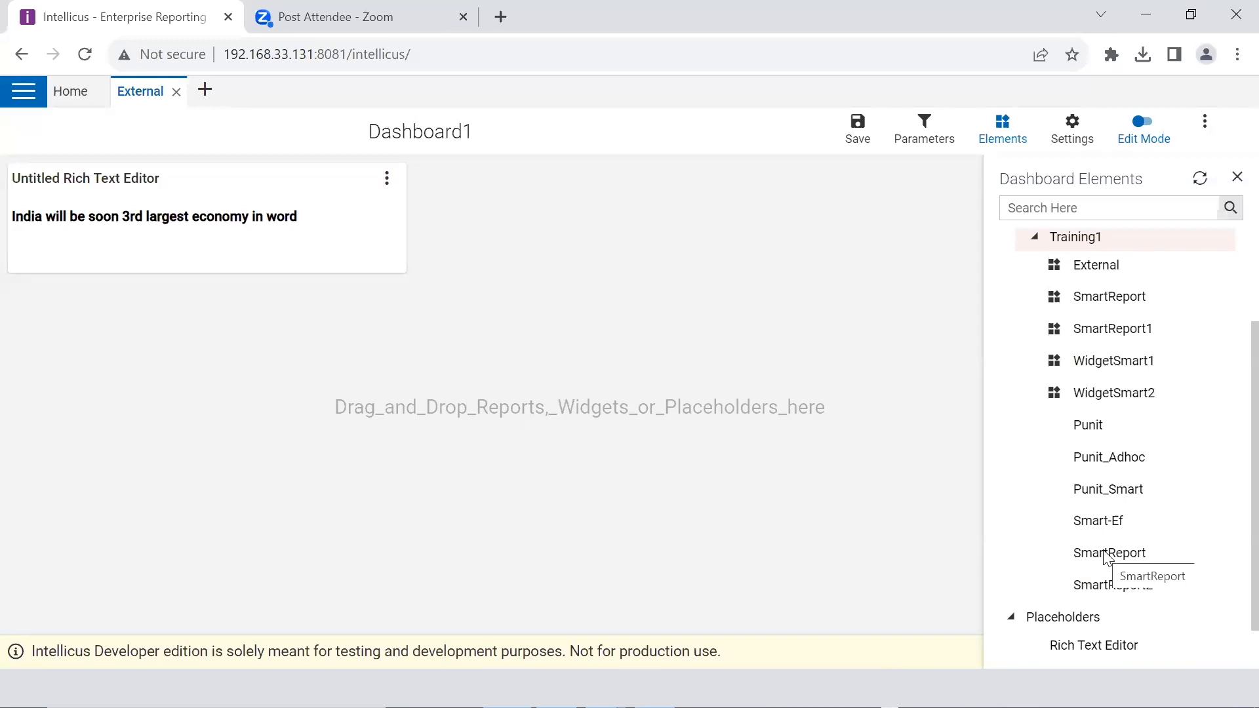
pyautogui.moveTo(1106, 557); pyautogui.dragTo(534, 214)
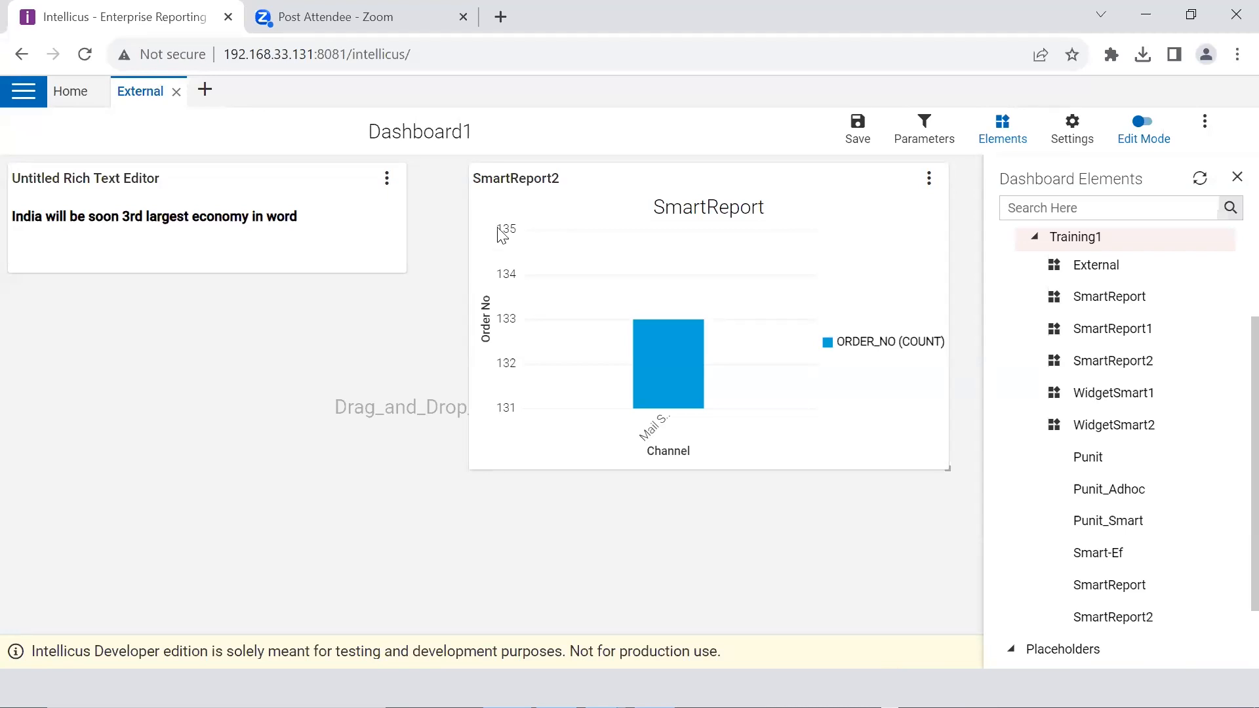
pyautogui.click(1055, 689)
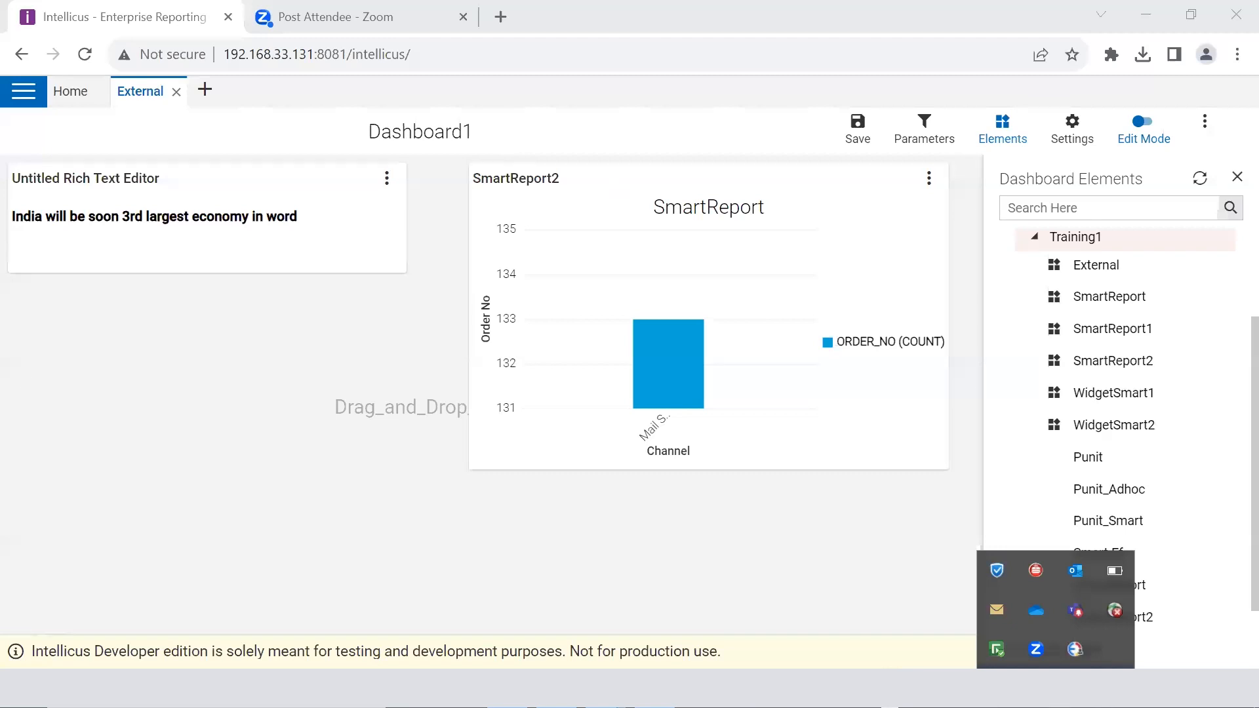
pyautogui.click(1106, 525)
pyautogui.moveTo(1108, 524); pyautogui.dragTo(1088, 459)
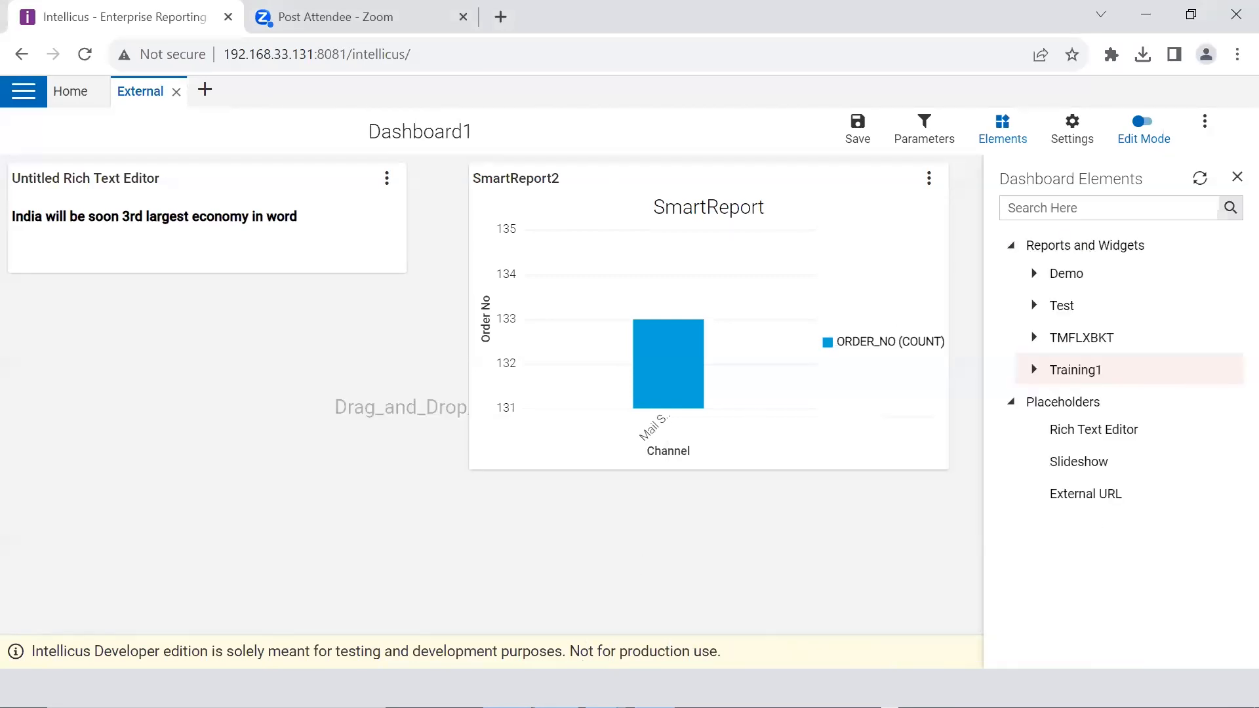
# Switch to the PowerPoint presentation and advance to the slide on linking a dashboard widget
pyautogui.hotkey('alt', 'Tab')
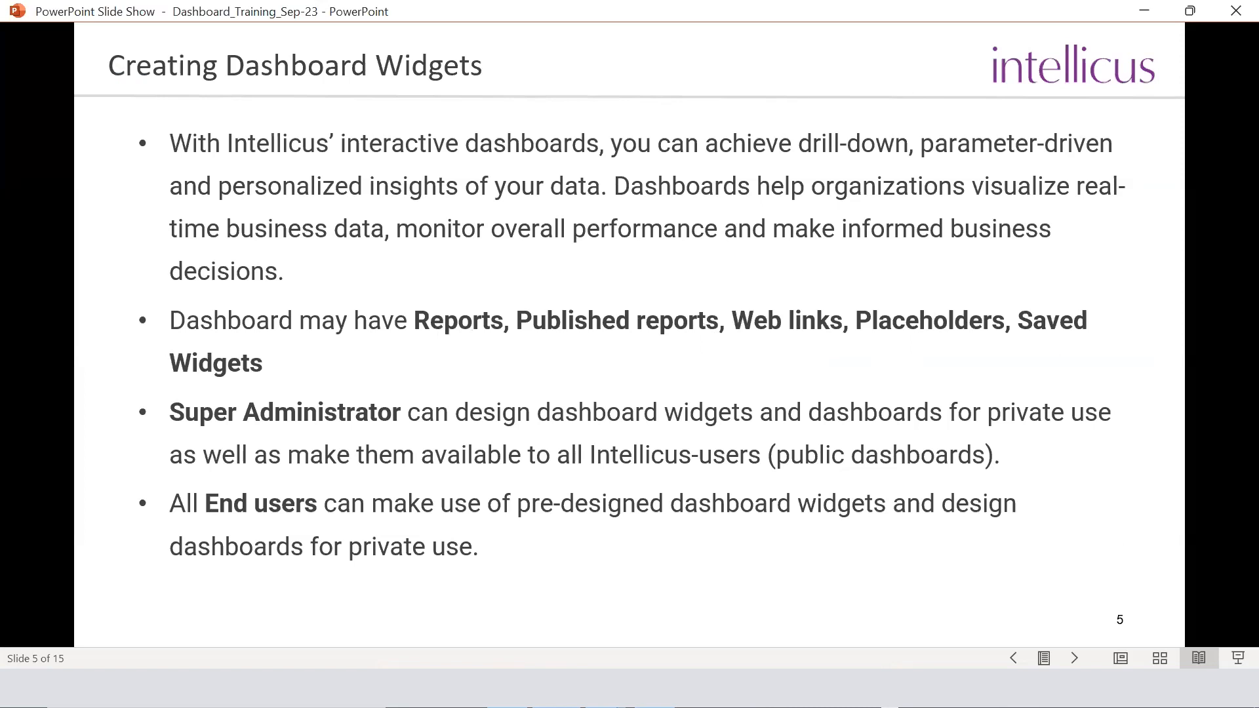
pyautogui.press('Right')
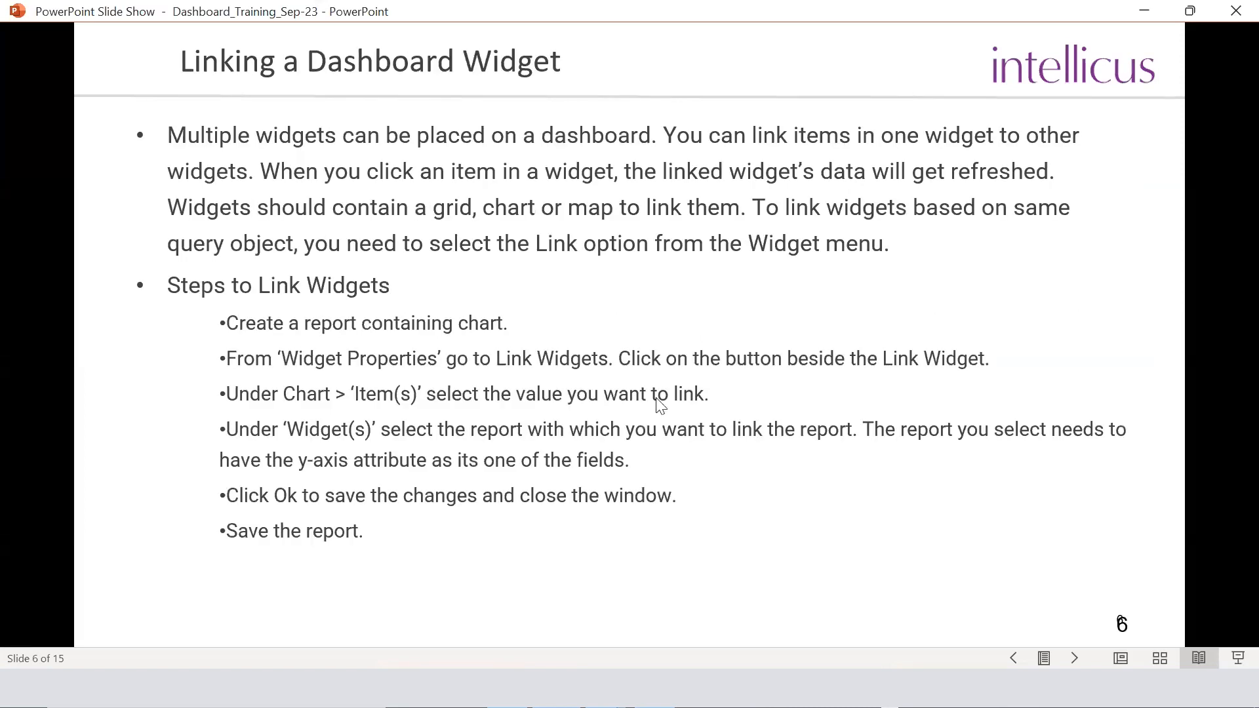
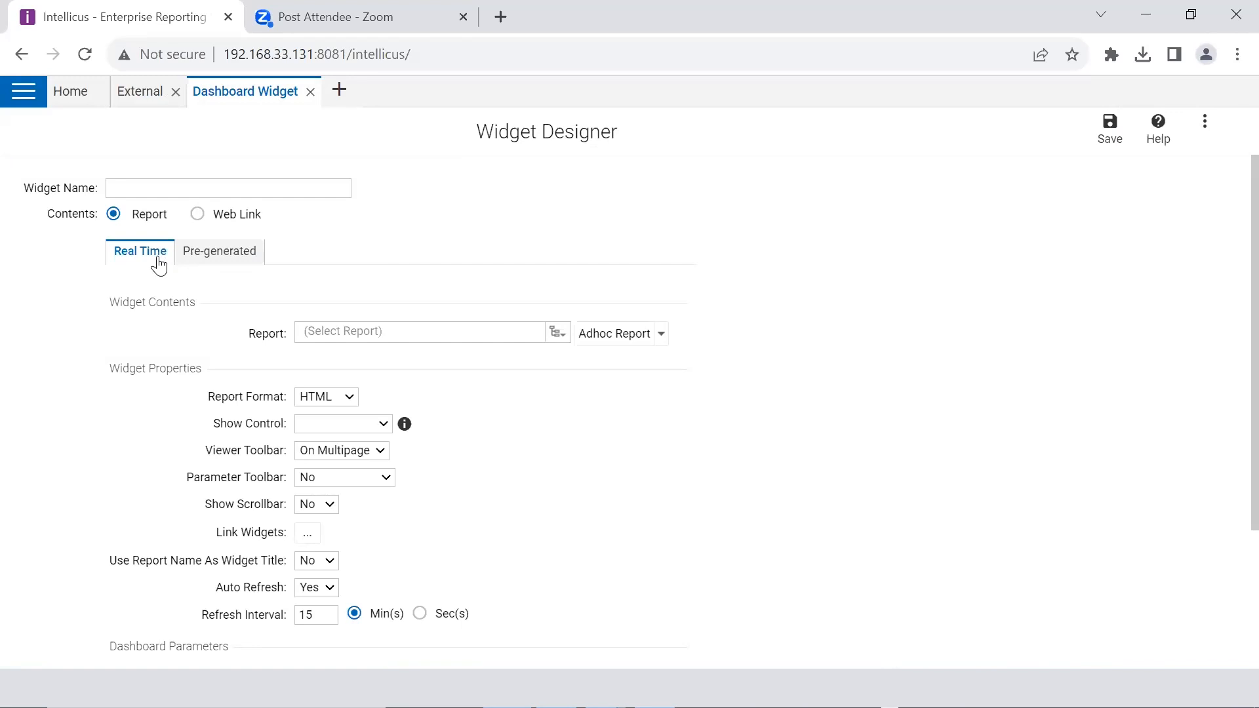
# Look over the pre-generated options, return to real time, and select SmartReport from Training1 as the widget's report
pyautogui.click(192, 258)
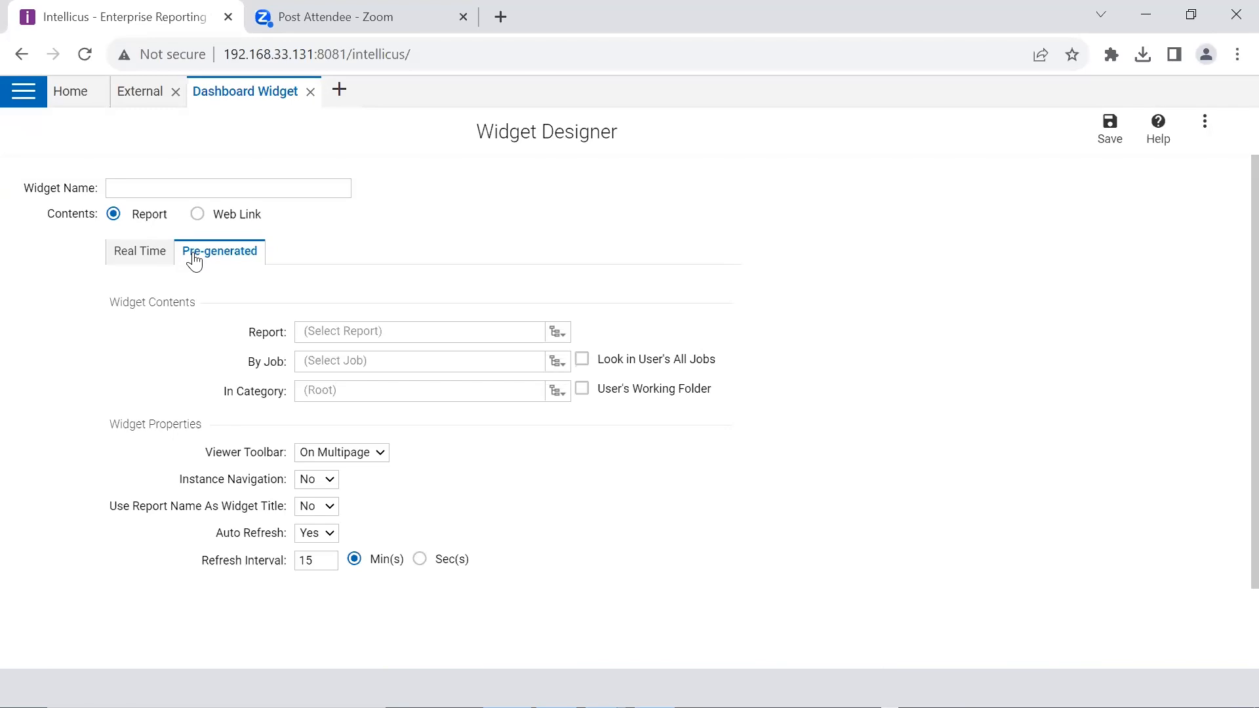
pyautogui.click(154, 260)
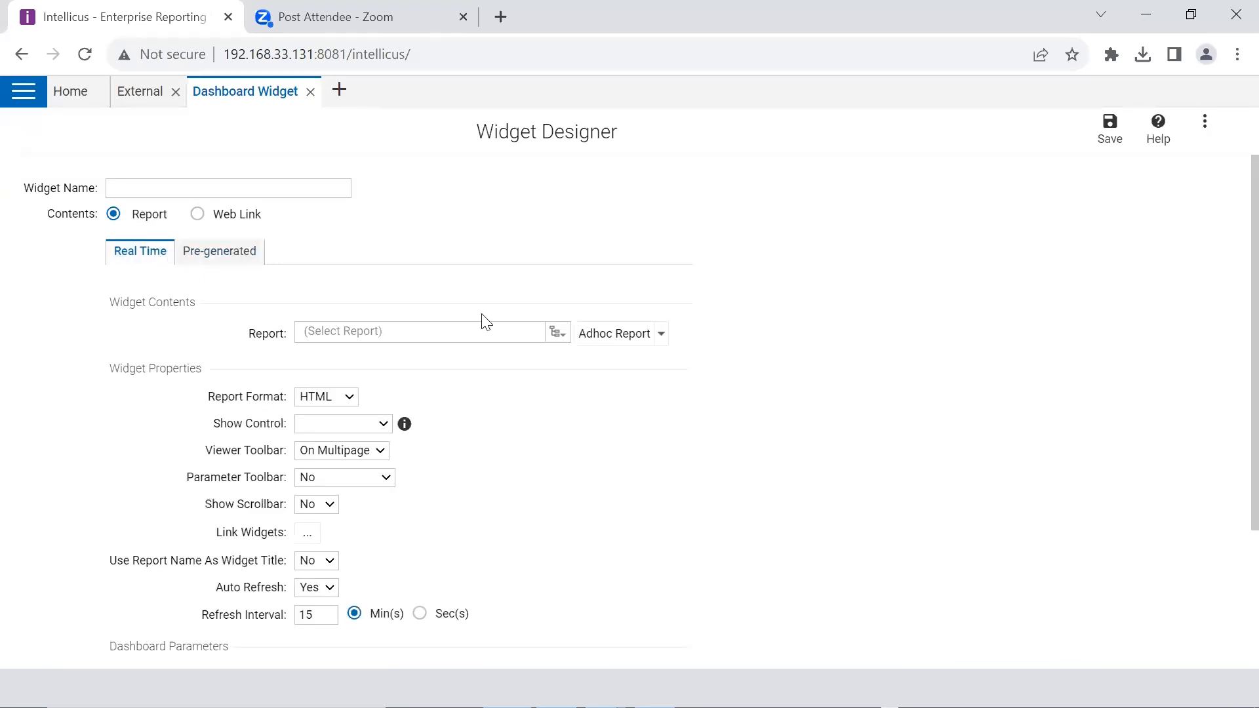
pyautogui.click(557, 333)
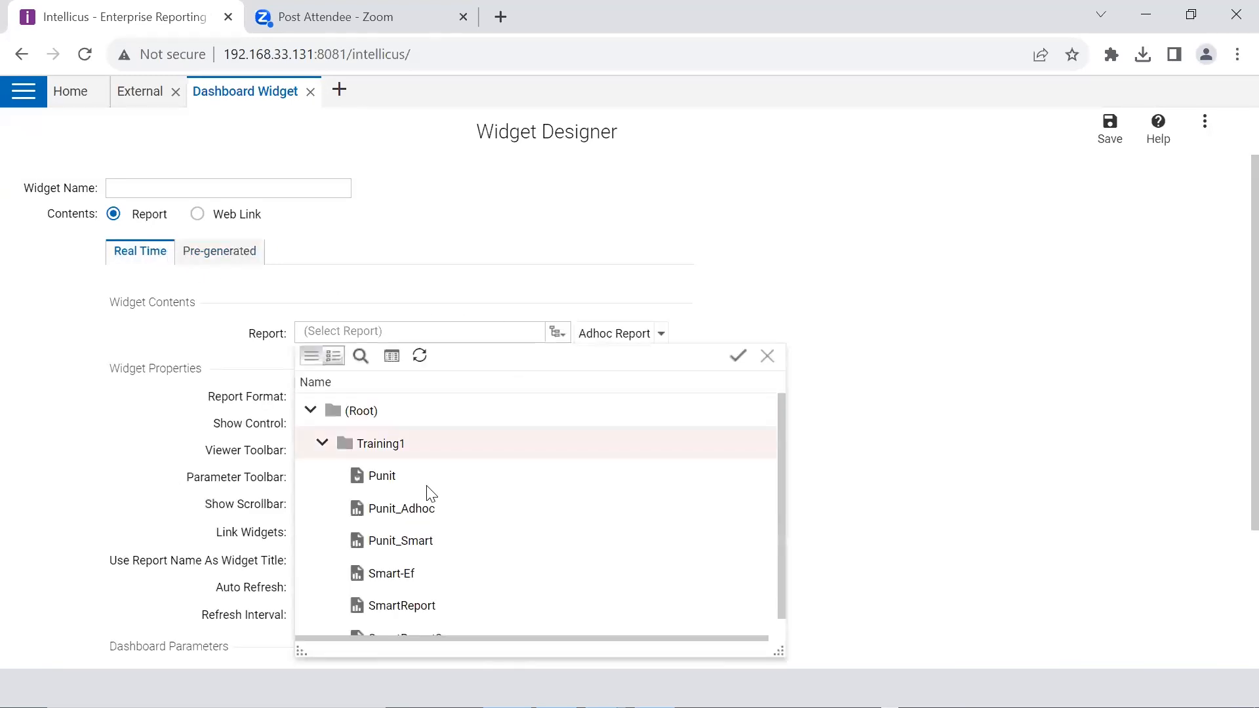
pyautogui.scroll(-1, 429, 492)
pyautogui.click(432, 592)
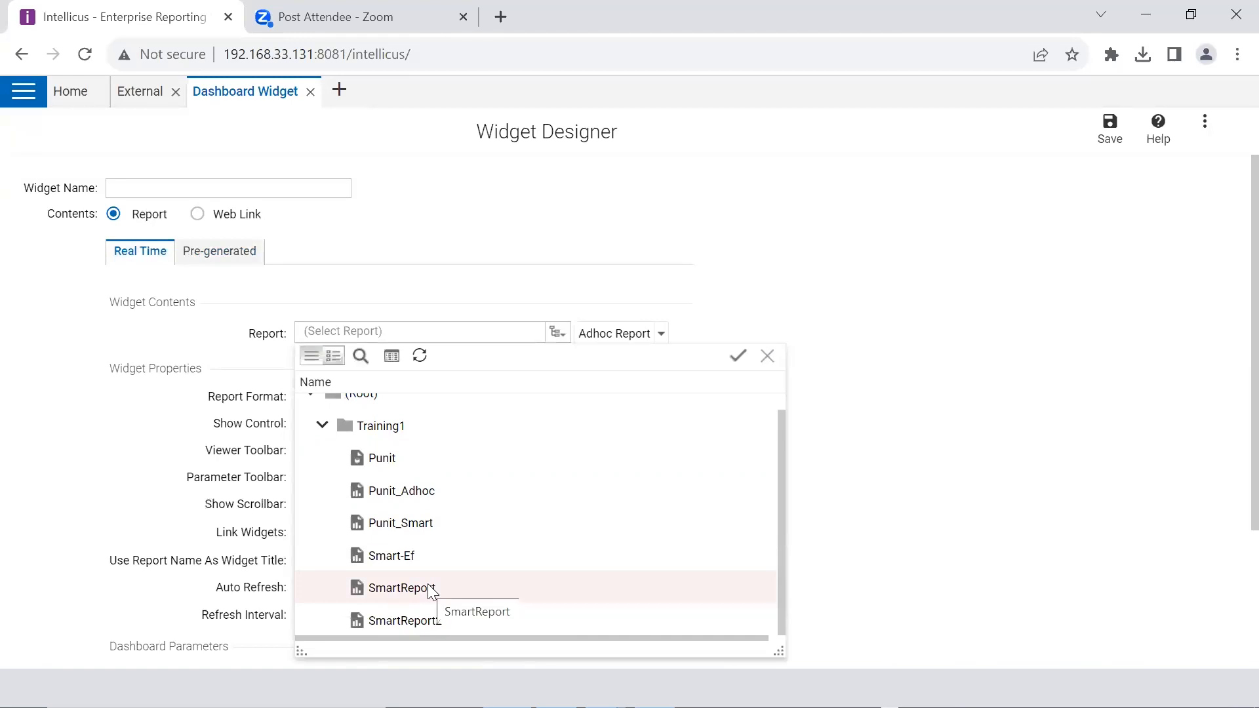
pyautogui.click(735, 355)
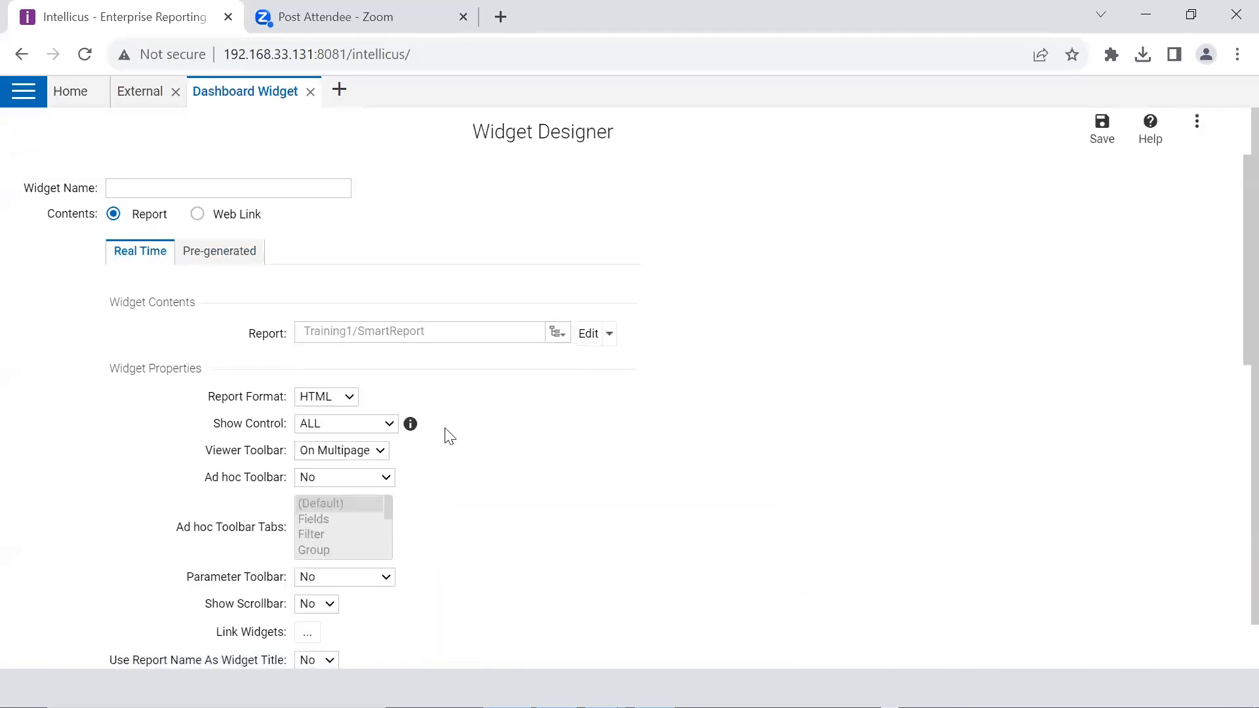
# Examine the choices for Report Format, Show Control, Viewer Toolbar and Ad hoc Toolbar without changing them
pyautogui.click(314, 402)
pyautogui.scroll(-1, 317, 401)
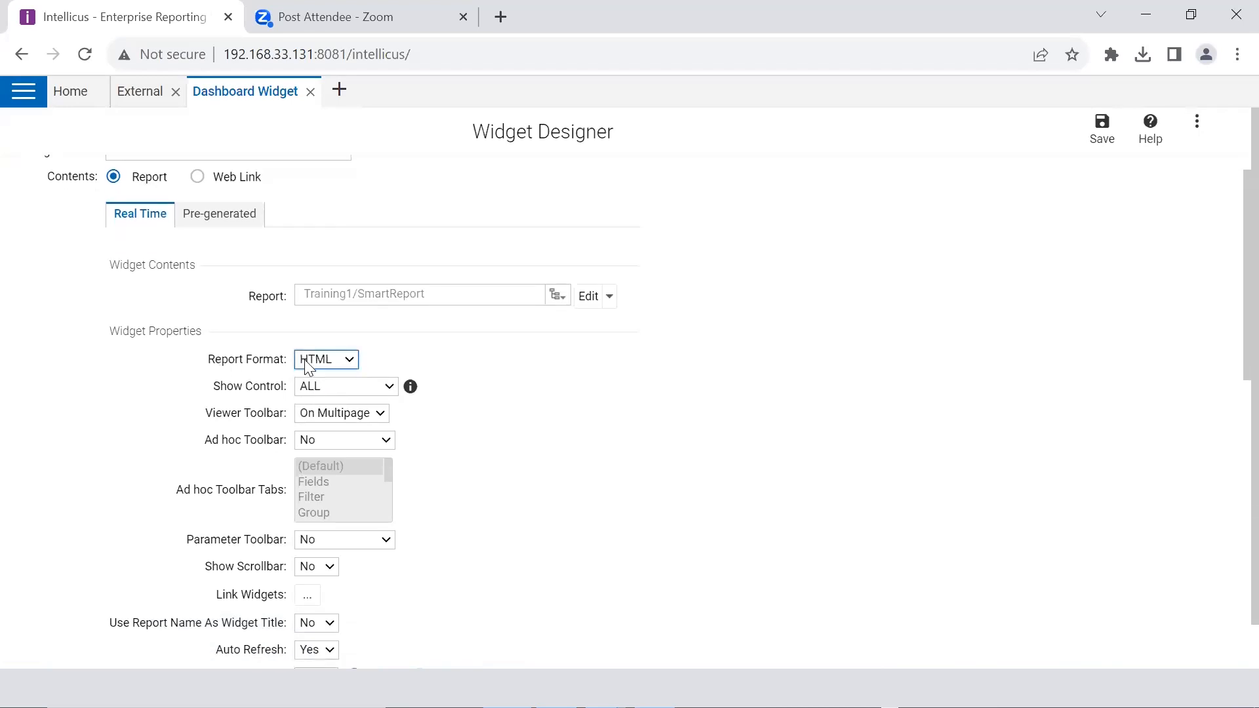
pyautogui.click(306, 359)
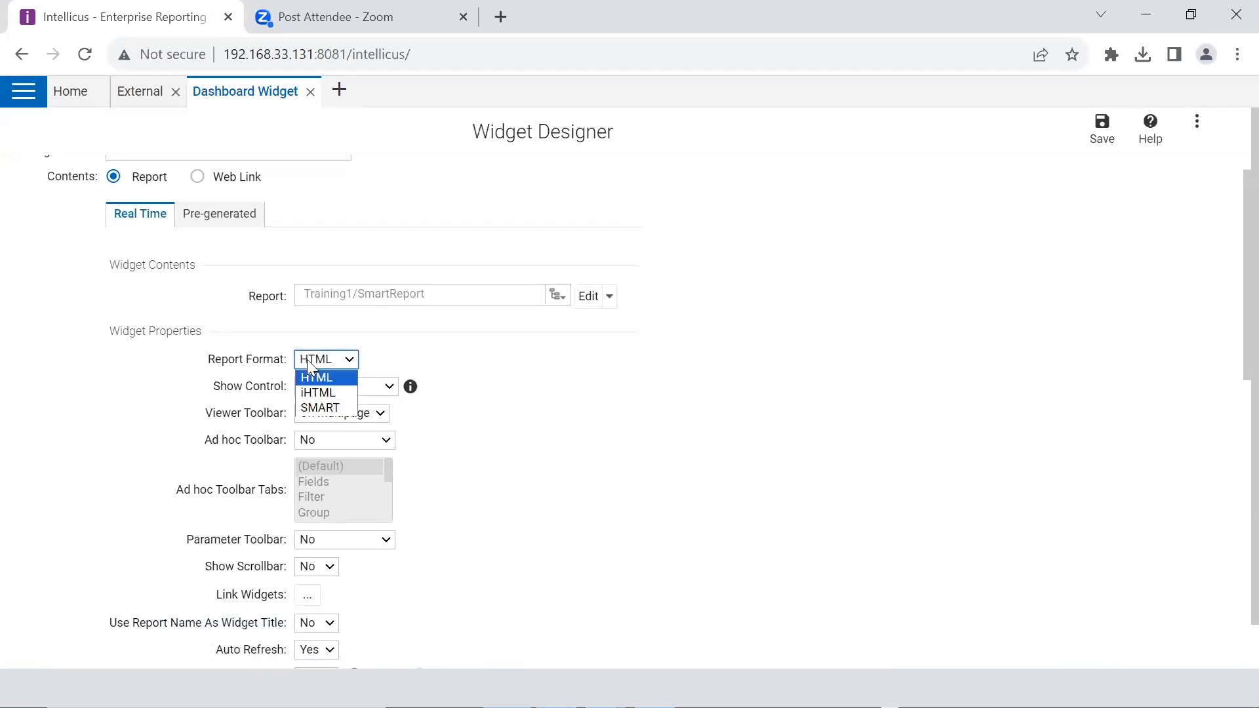
pyautogui.click(307, 359)
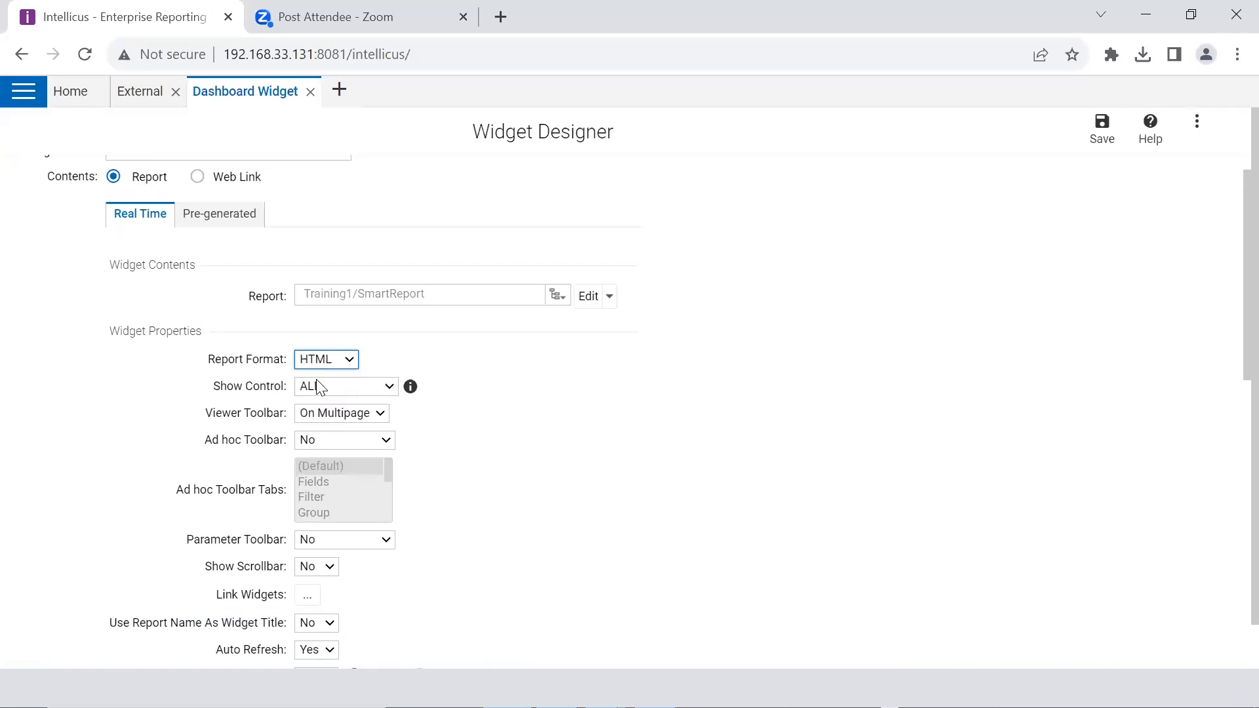
pyautogui.click(320, 390)
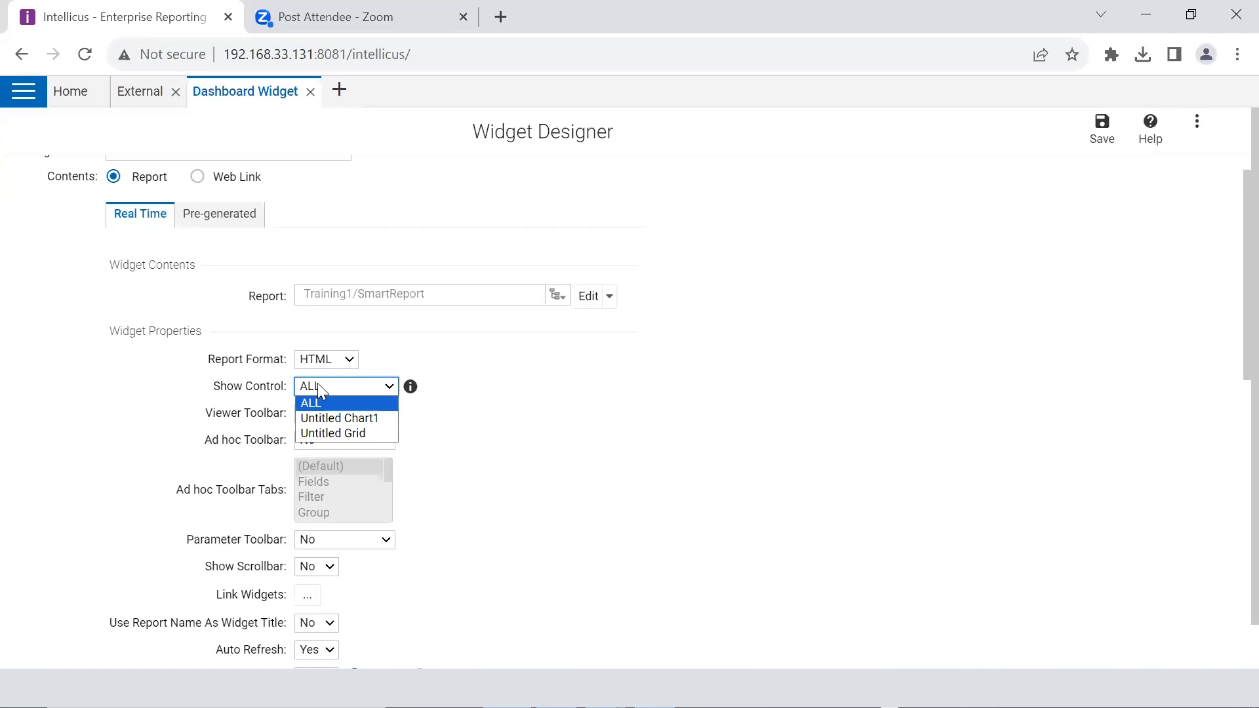
pyautogui.click(262, 423)
pyautogui.click(304, 419)
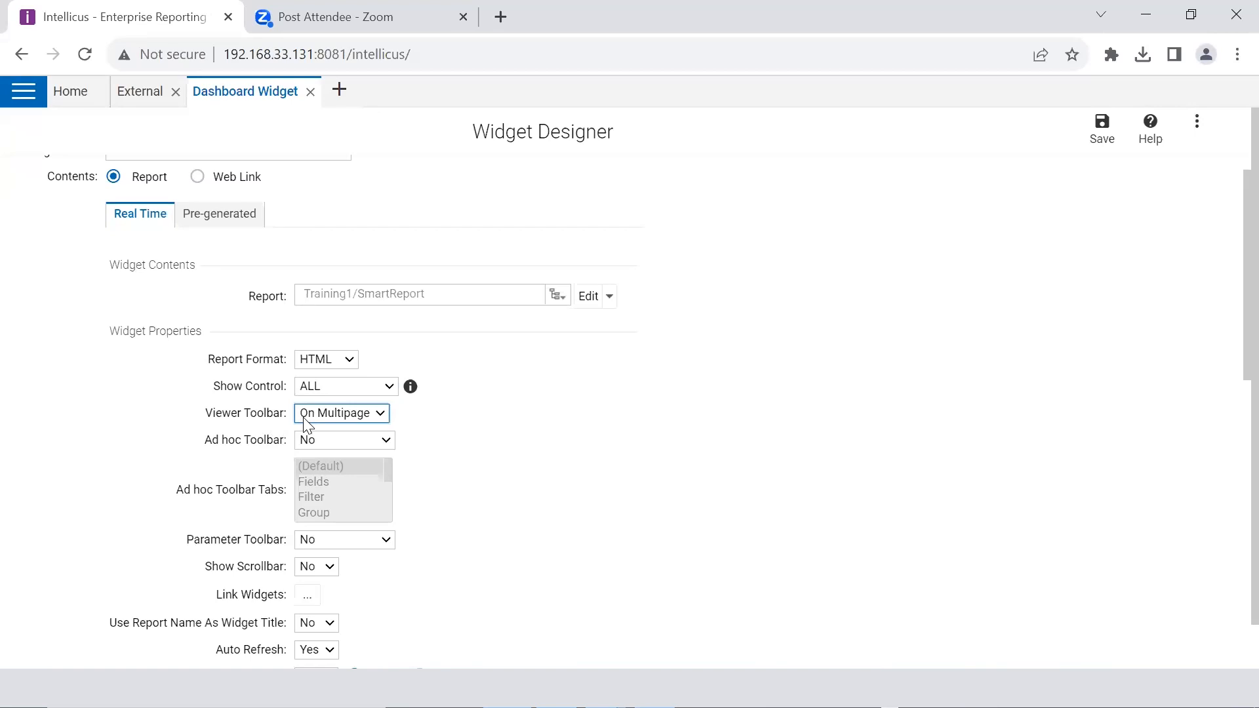
pyautogui.click(309, 441)
pyautogui.click(305, 422)
pyautogui.click(312, 389)
# Set the widget's Parameter Toolbar property to Yes
pyautogui.scroll(-1, 322, 453)
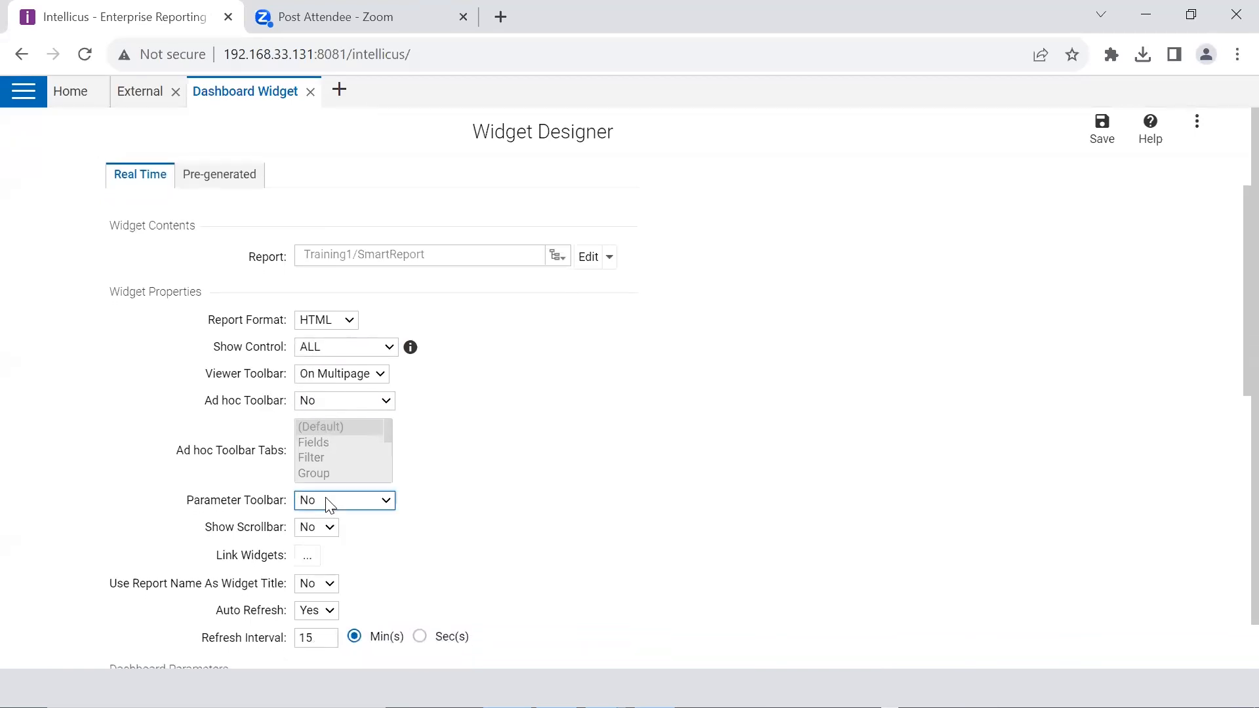
pyautogui.click(325, 498)
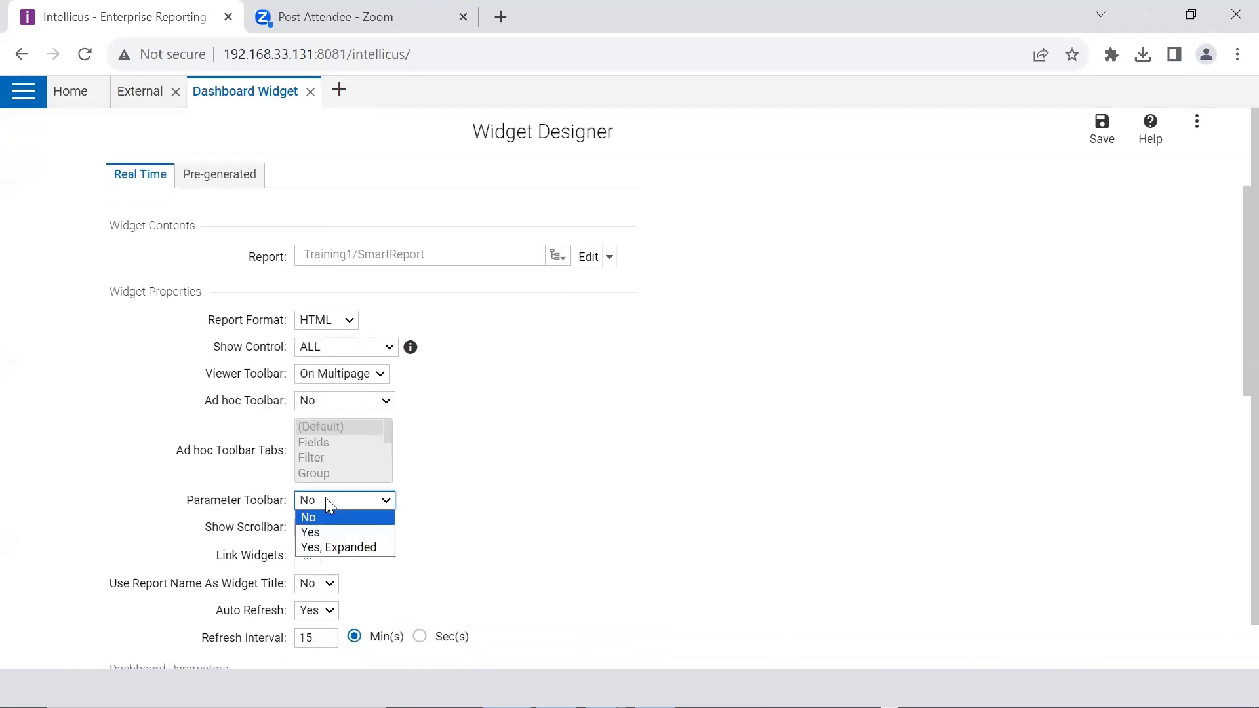
pyautogui.click(314, 532)
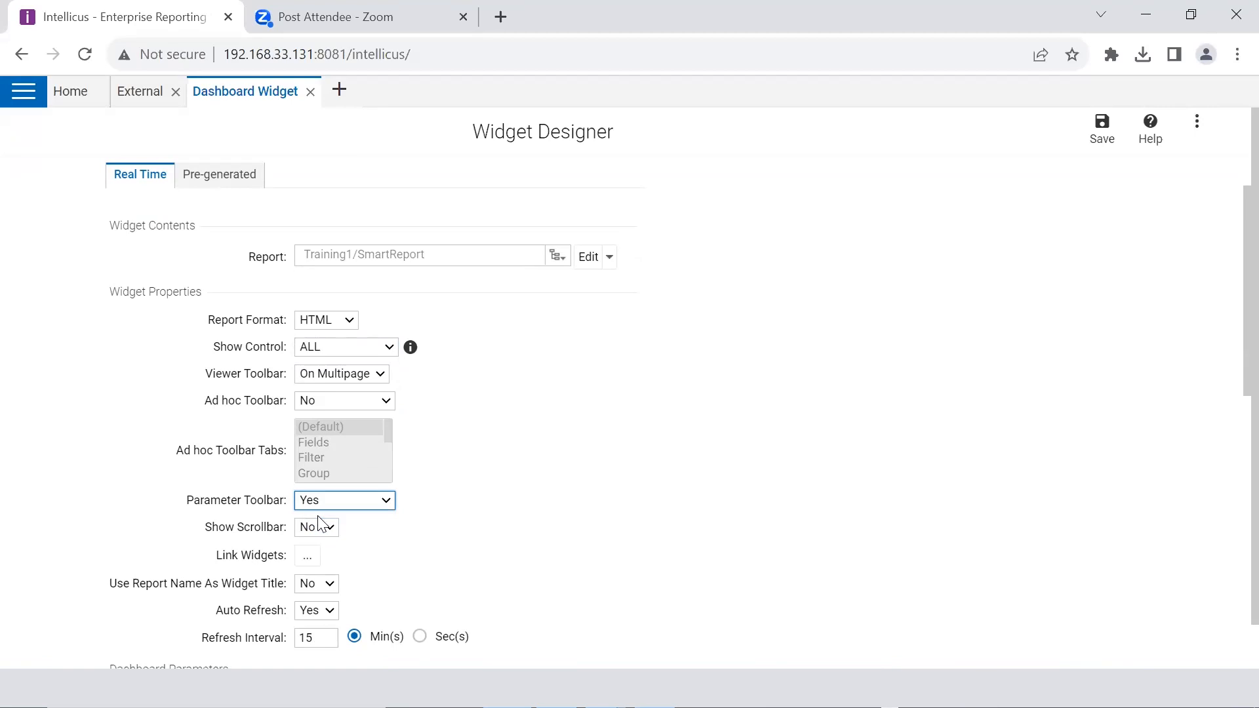
# Try setting the widget's Auto Refresh to No, and restore it to Yes
pyautogui.scroll(-1, 320, 534)
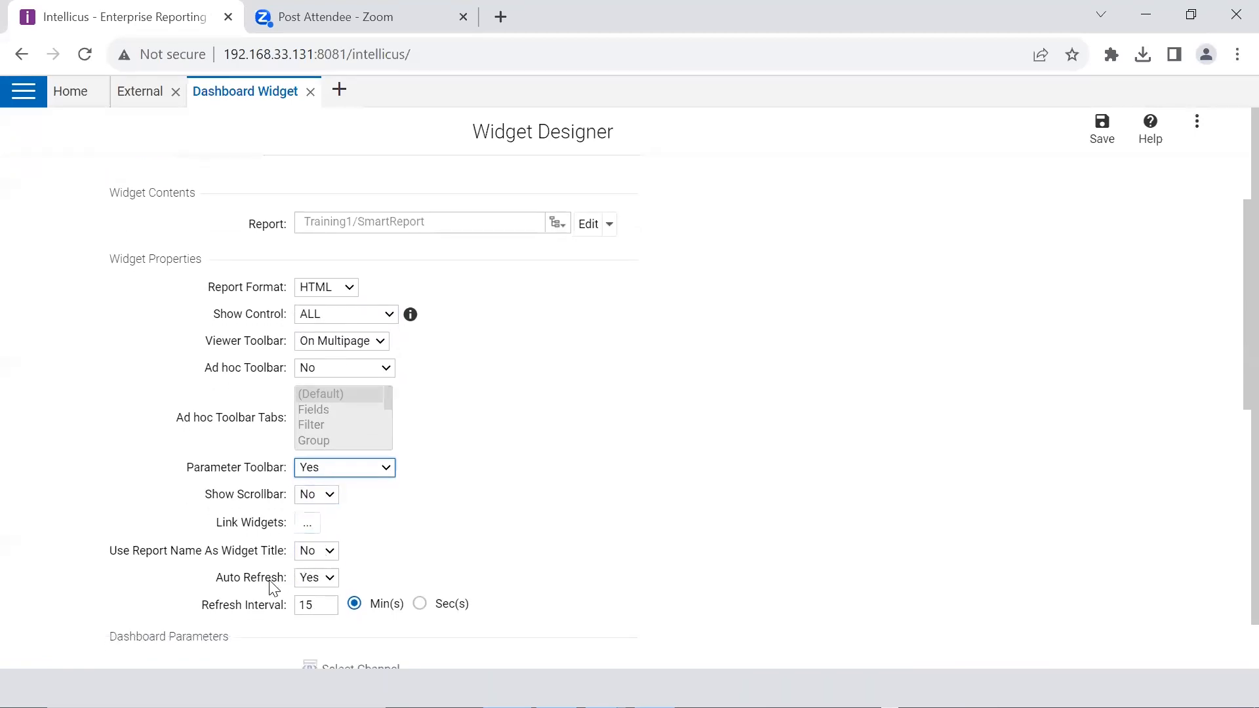
pyautogui.click(313, 581)
pyautogui.click(309, 581)
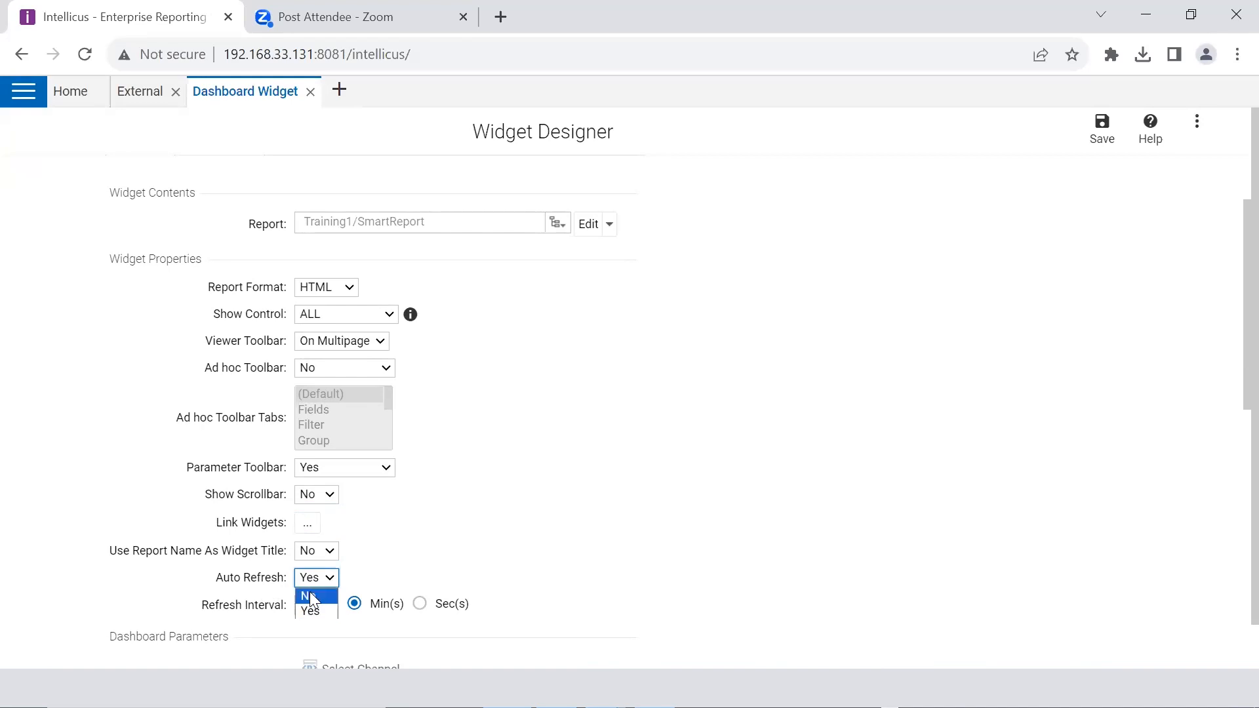
pyautogui.click(311, 598)
pyautogui.click(309, 580)
pyautogui.click(312, 612)
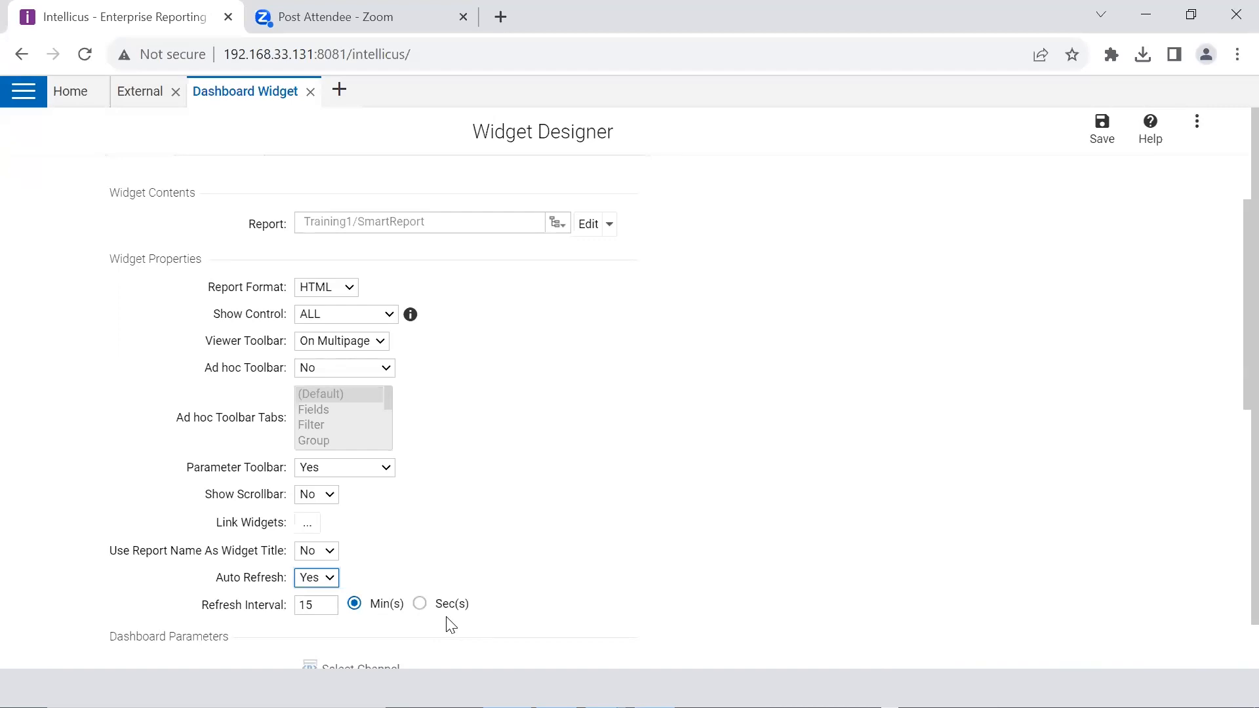
pyautogui.click(306, 528)
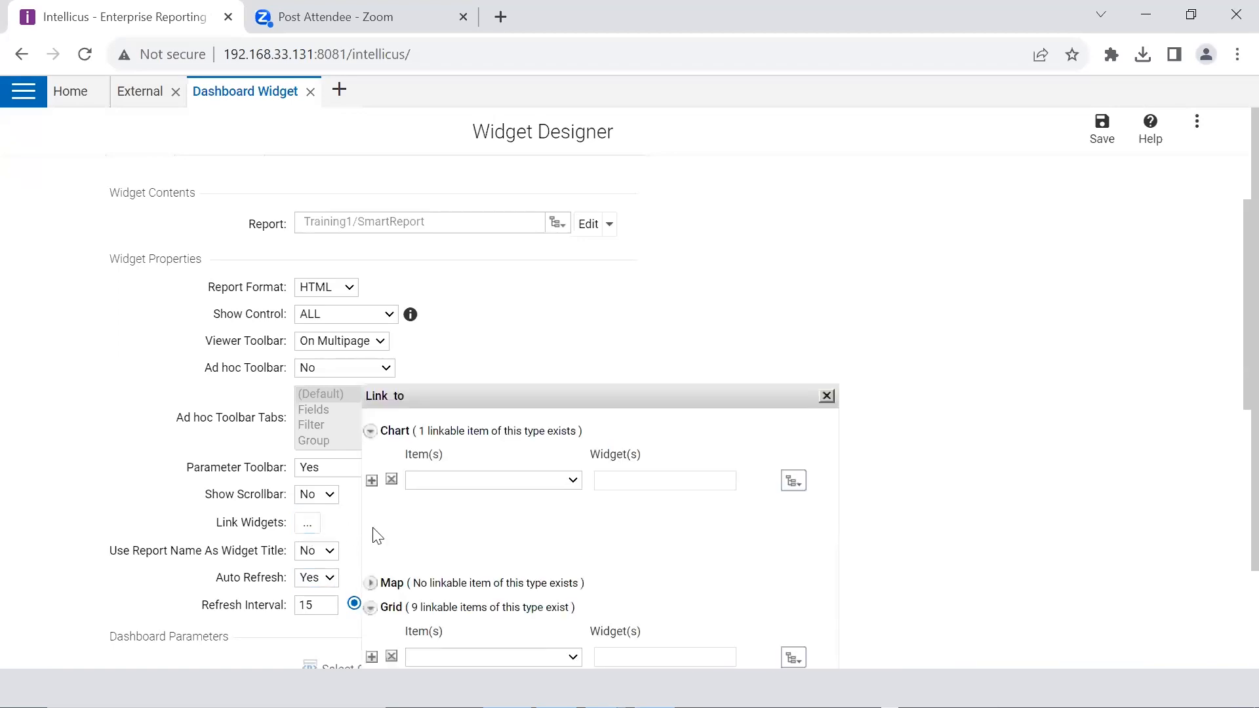
pyautogui.scroll(-3, 372, 527)
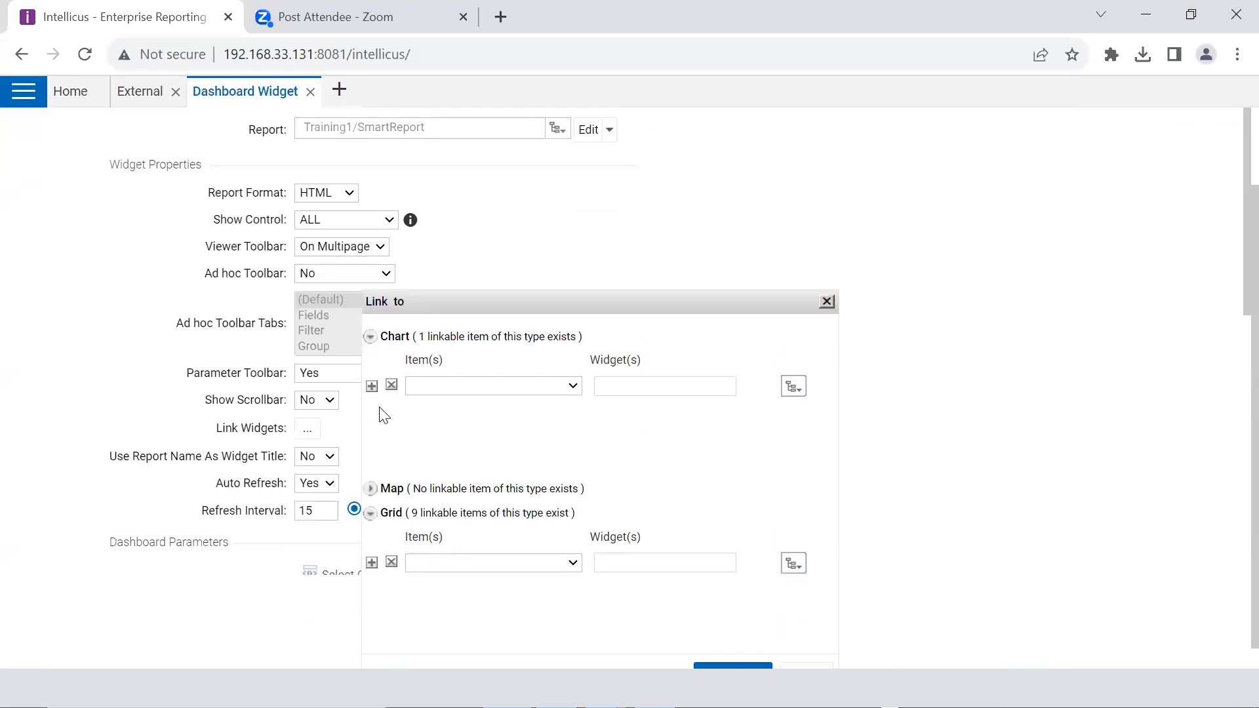
pyautogui.click(370, 336)
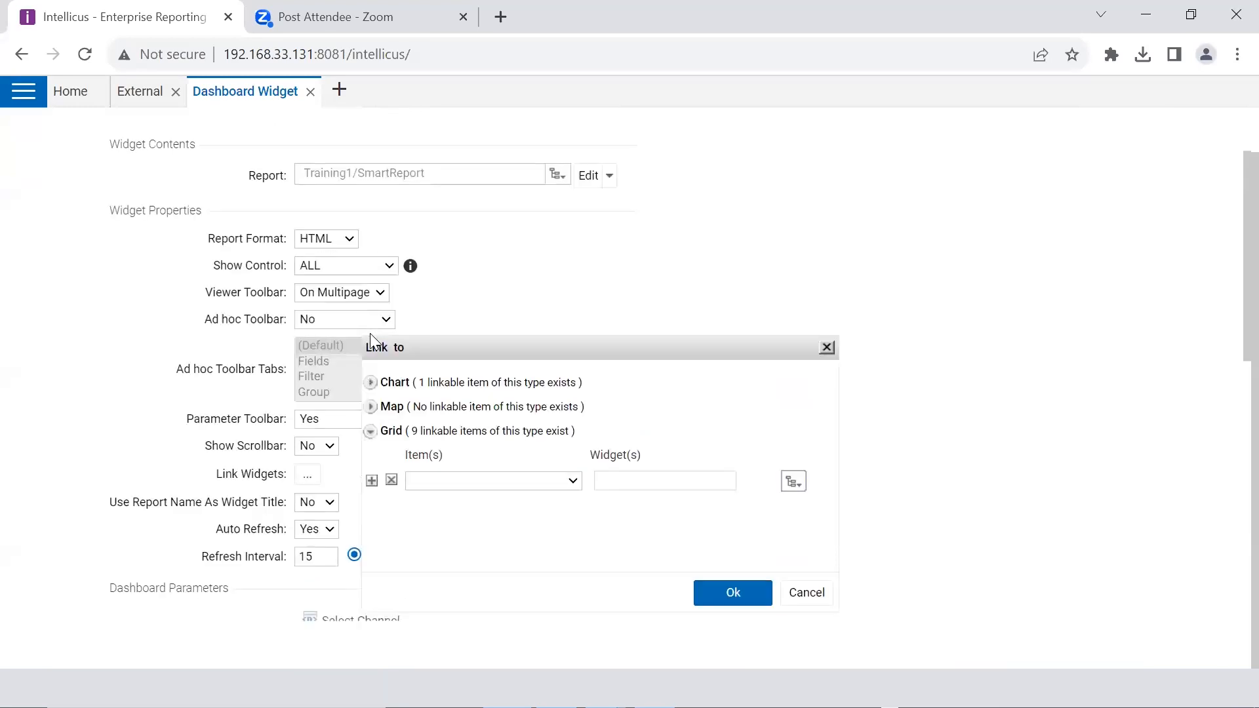
pyautogui.click(438, 482)
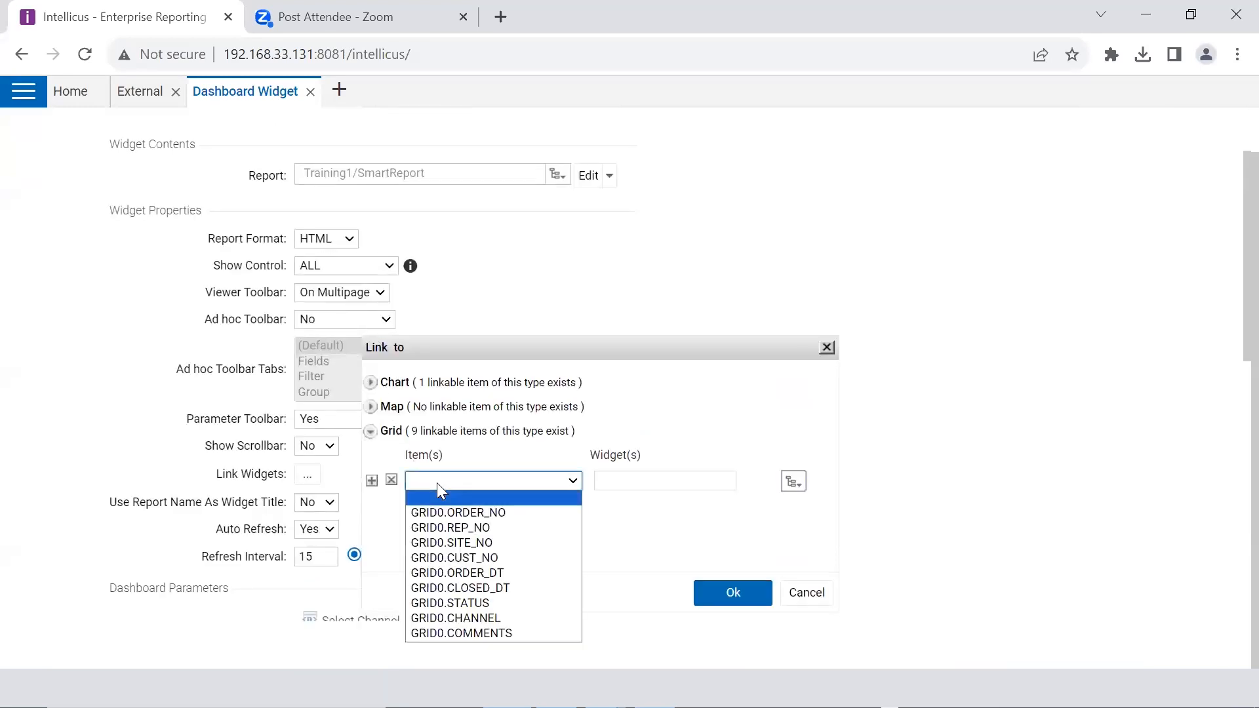
pyautogui.click(463, 619)
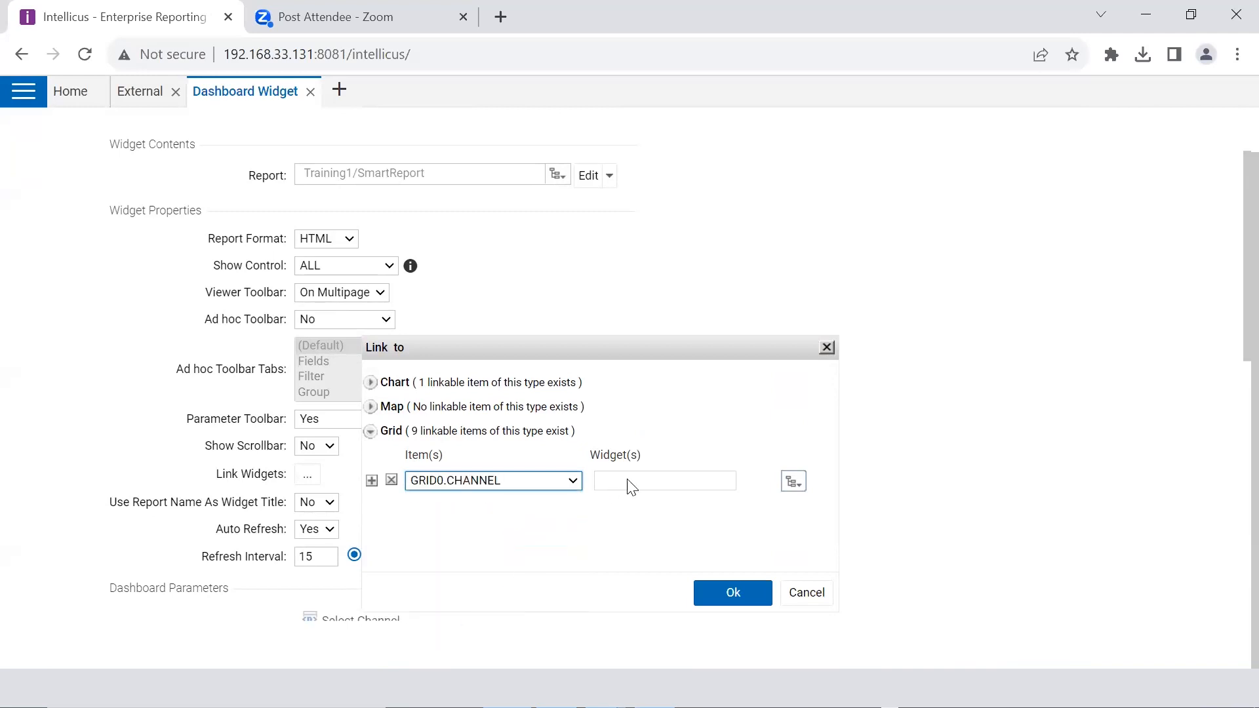
pyautogui.click(517, 493)
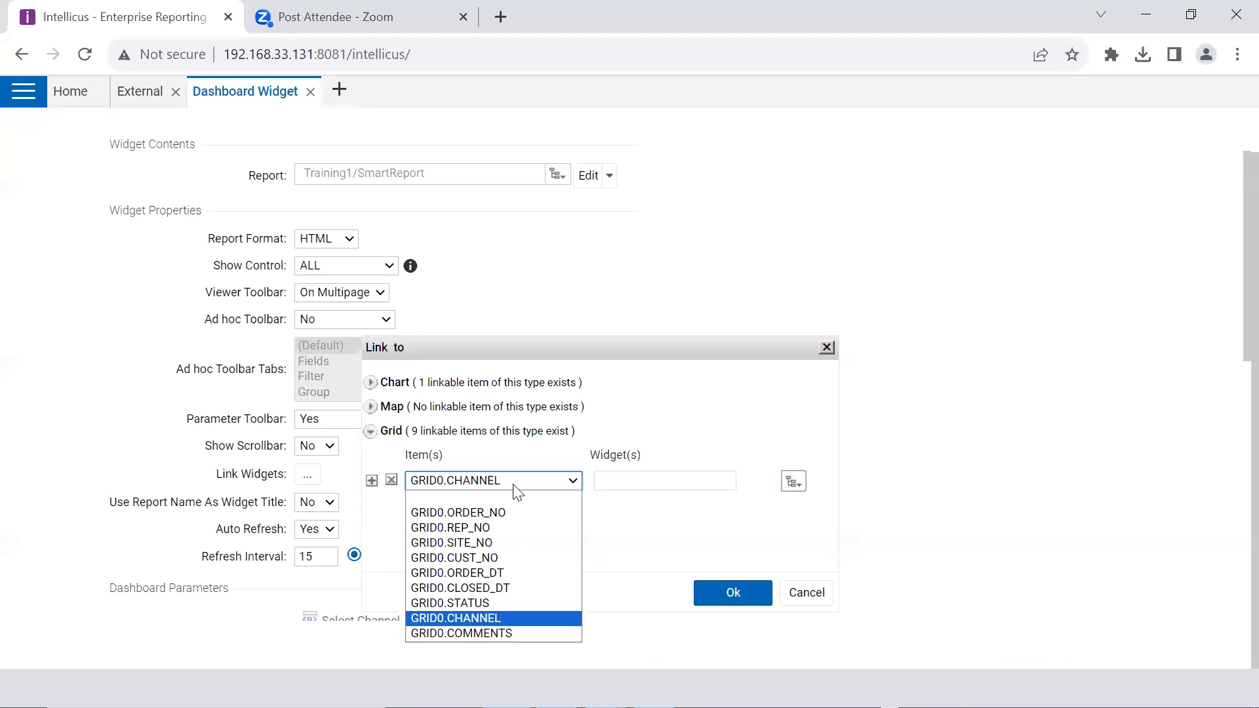
pyautogui.click(517, 493)
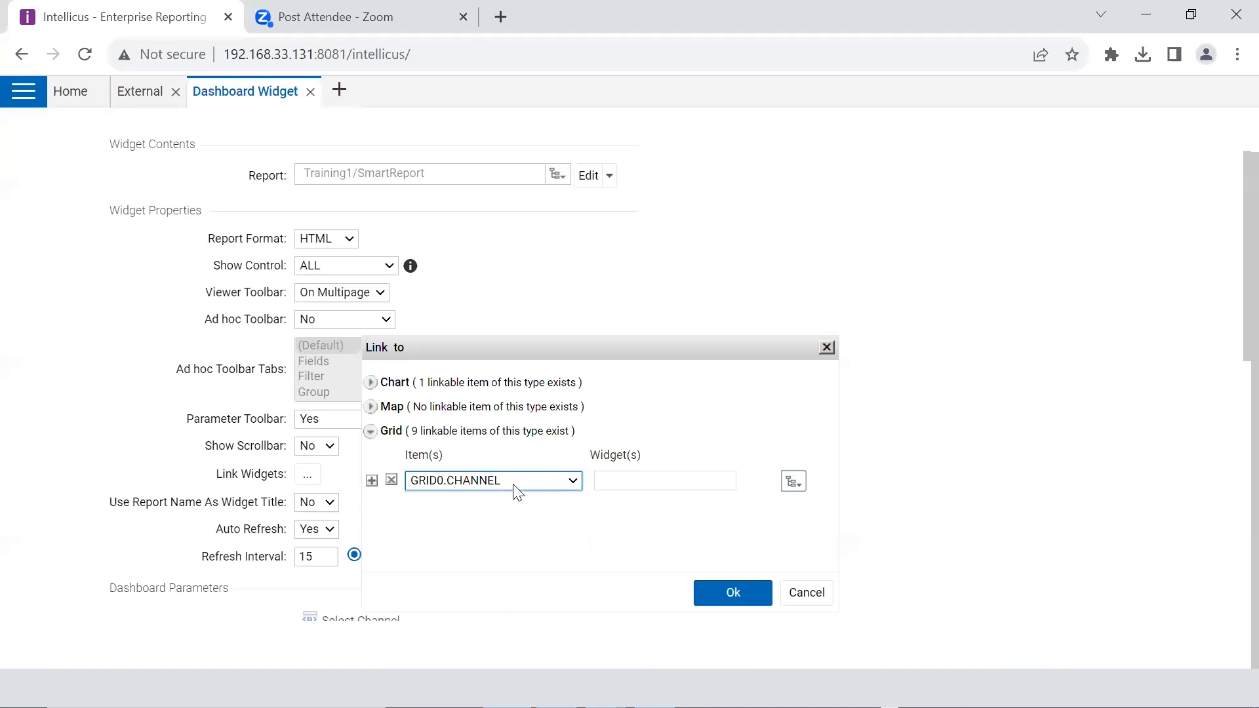
pyautogui.click(796, 487)
pyautogui.scroll(-1, 906, 422)
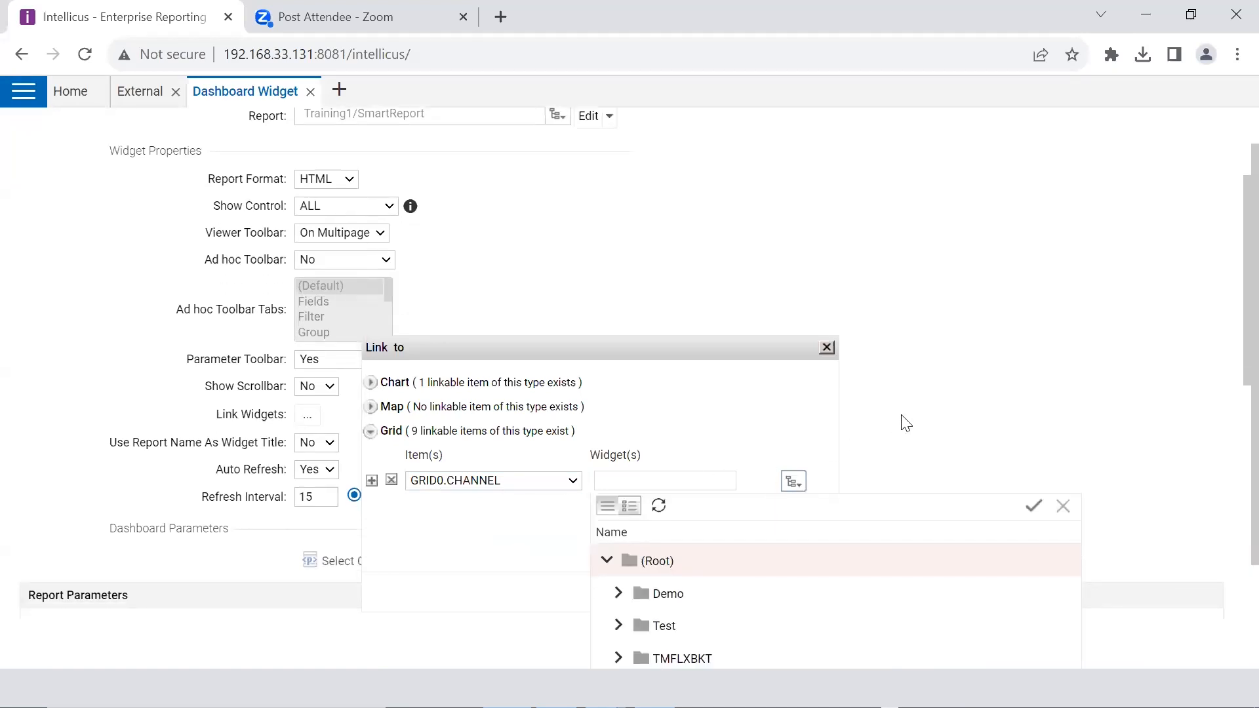
pyautogui.moveTo(695, 343); pyautogui.dragTo(692, 297)
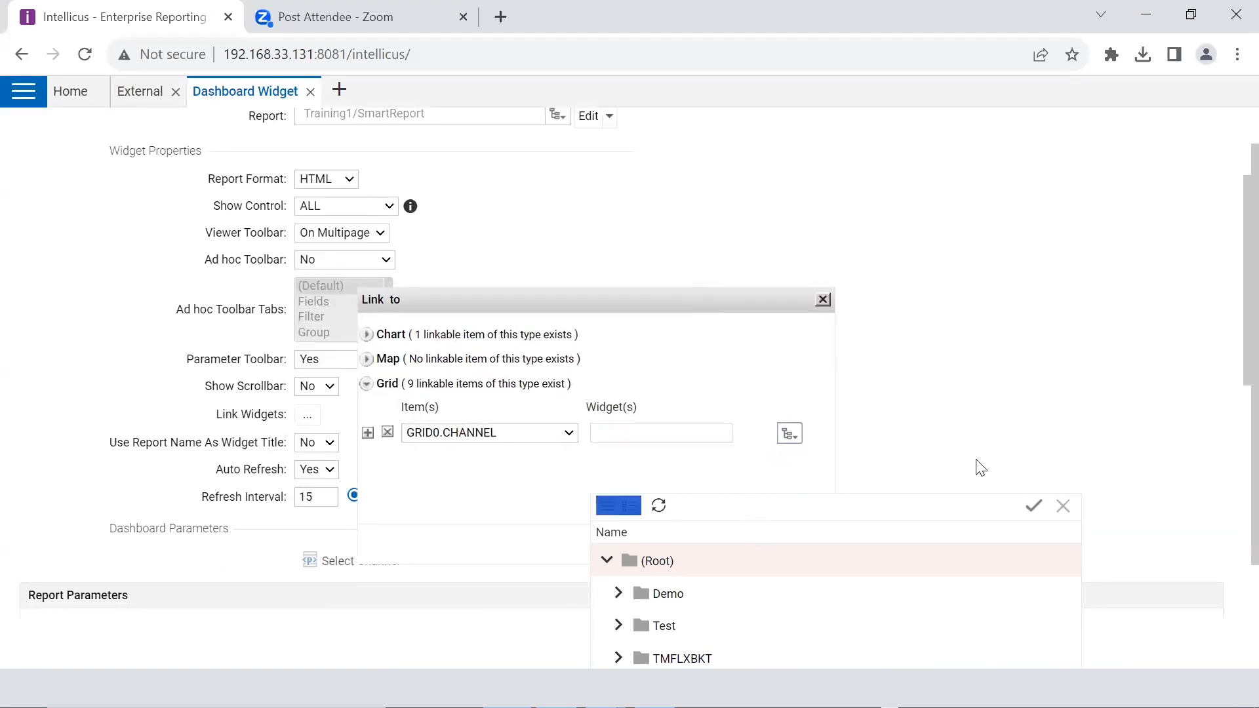
pyautogui.click(1063, 507)
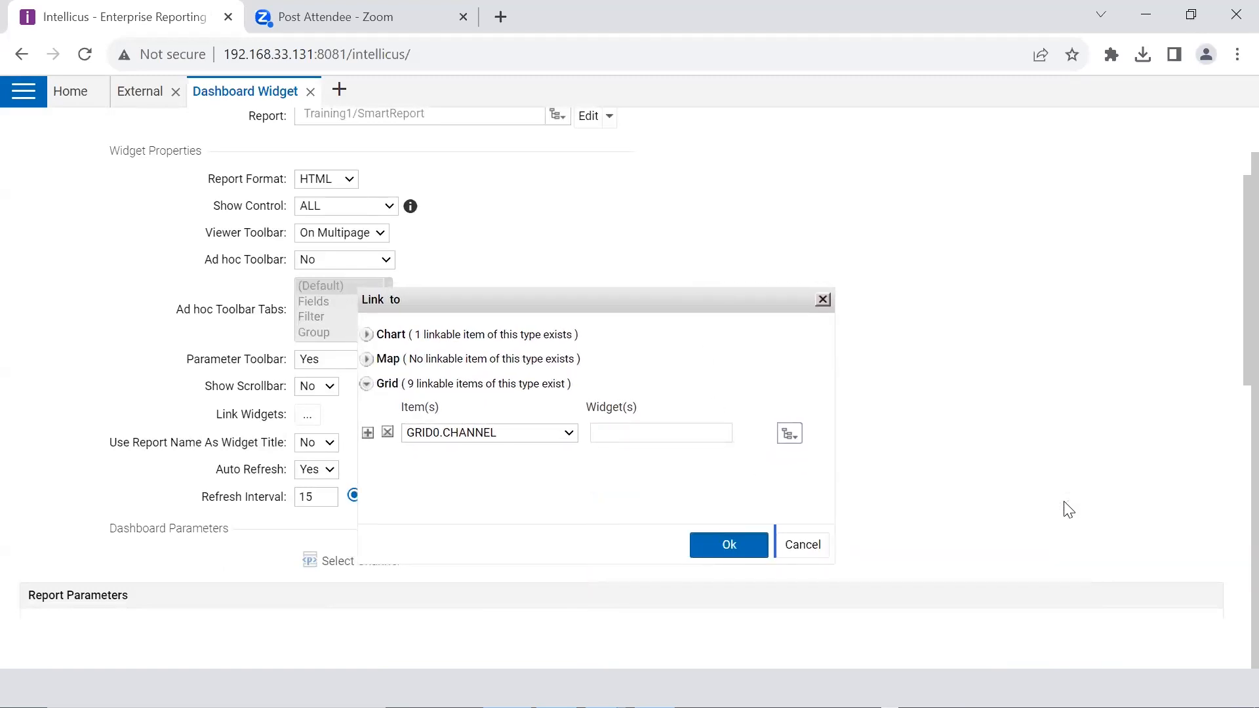
pyautogui.scroll(3, 721, 208)
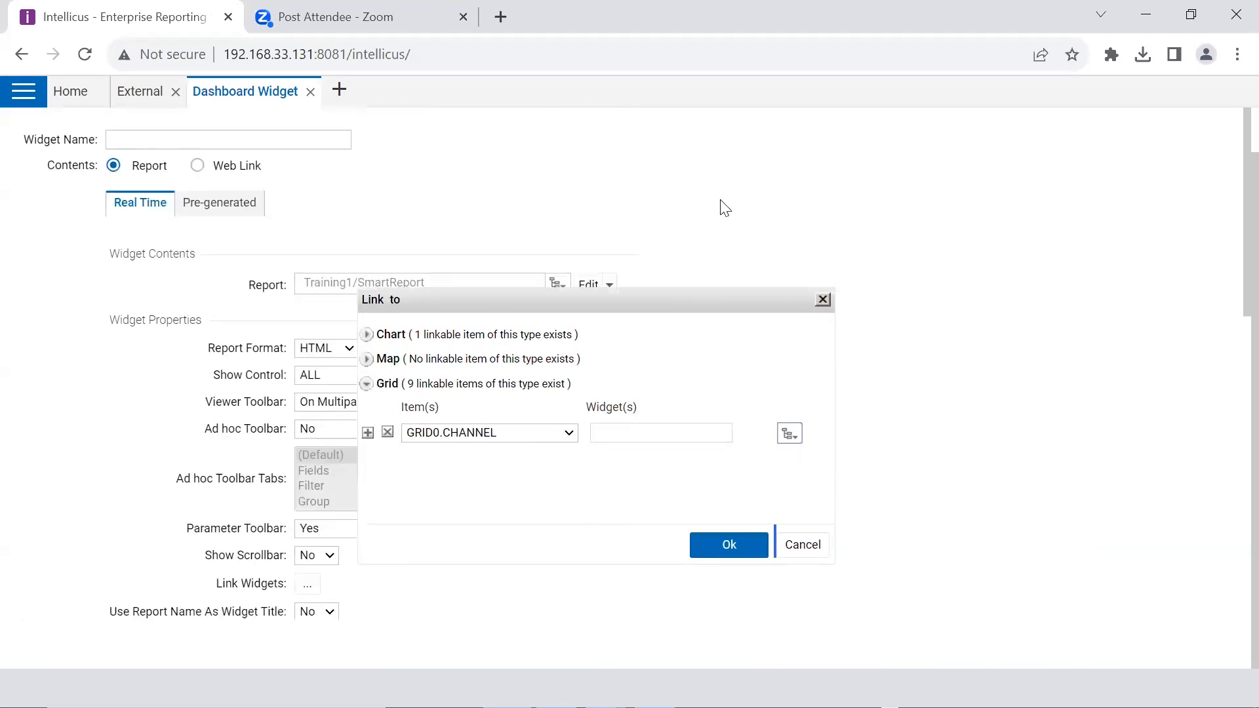
pyautogui.click(802, 545)
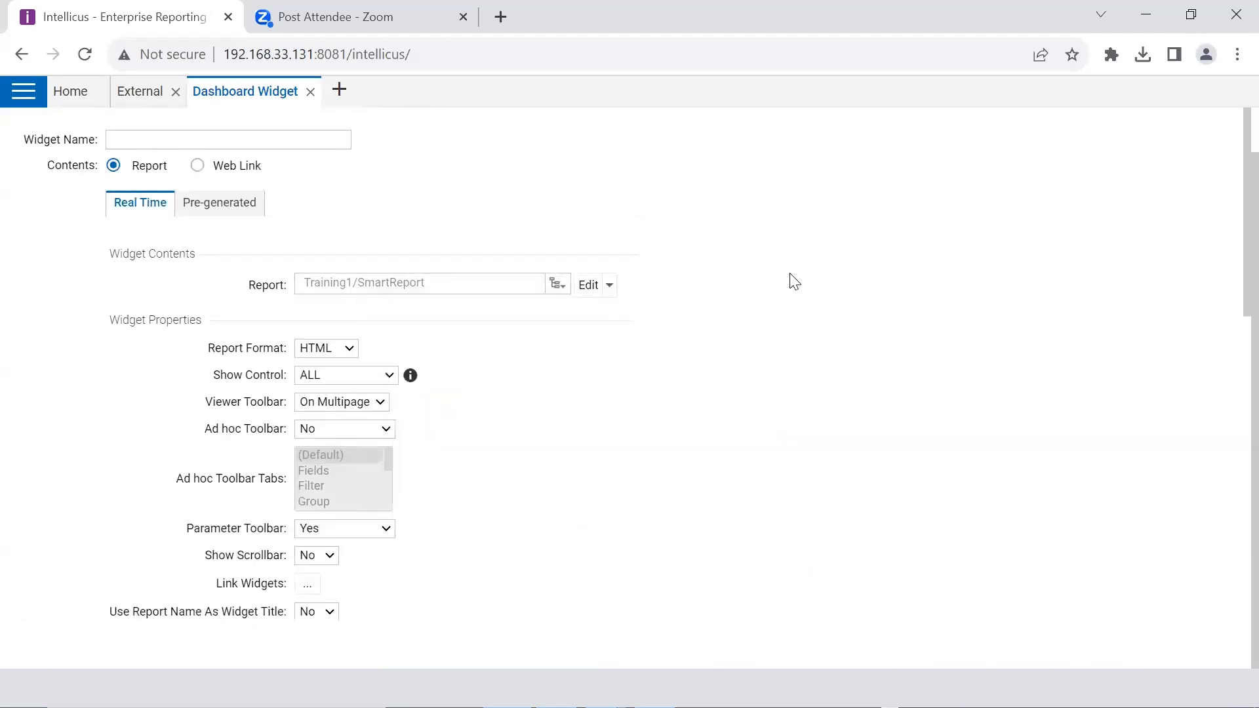
# Open the existing dashboard widget WidgetSmart1 from the Training1 folder
pyautogui.scroll(1, 792, 278)
pyautogui.click(1199, 122)
pyautogui.click(1141, 172)
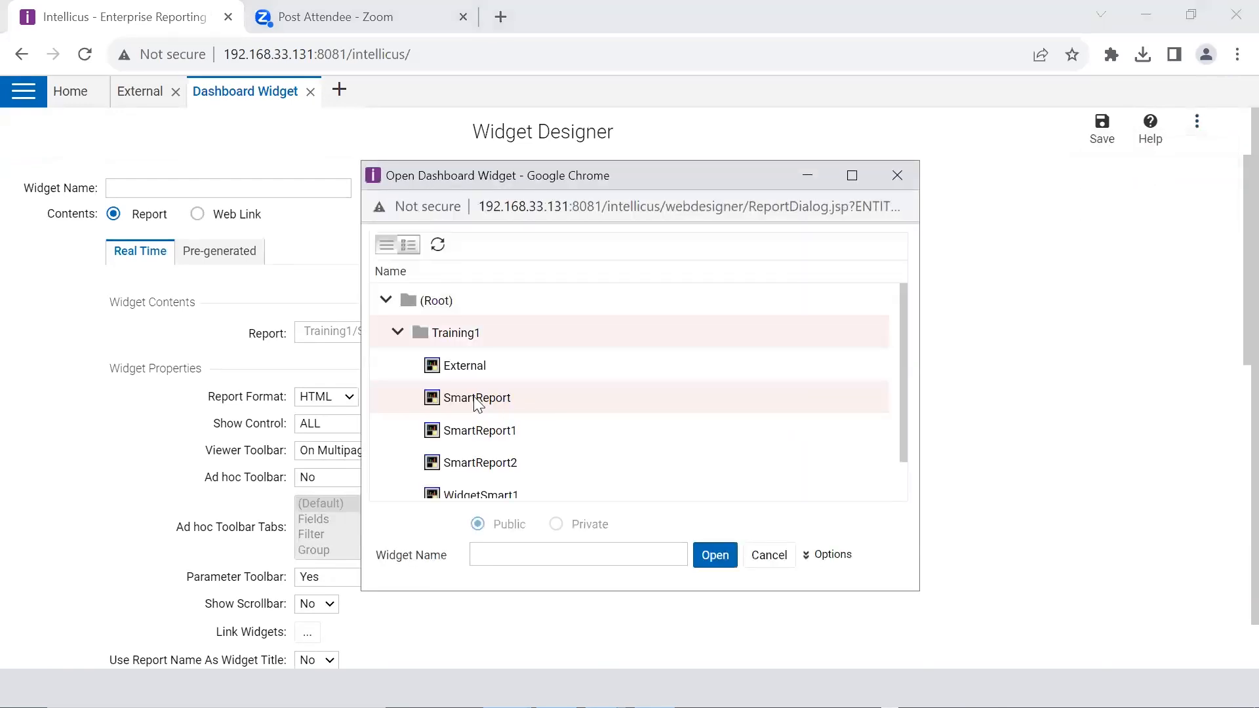
pyautogui.scroll(-1, 478, 401)
pyautogui.click(489, 453)
pyautogui.click(710, 556)
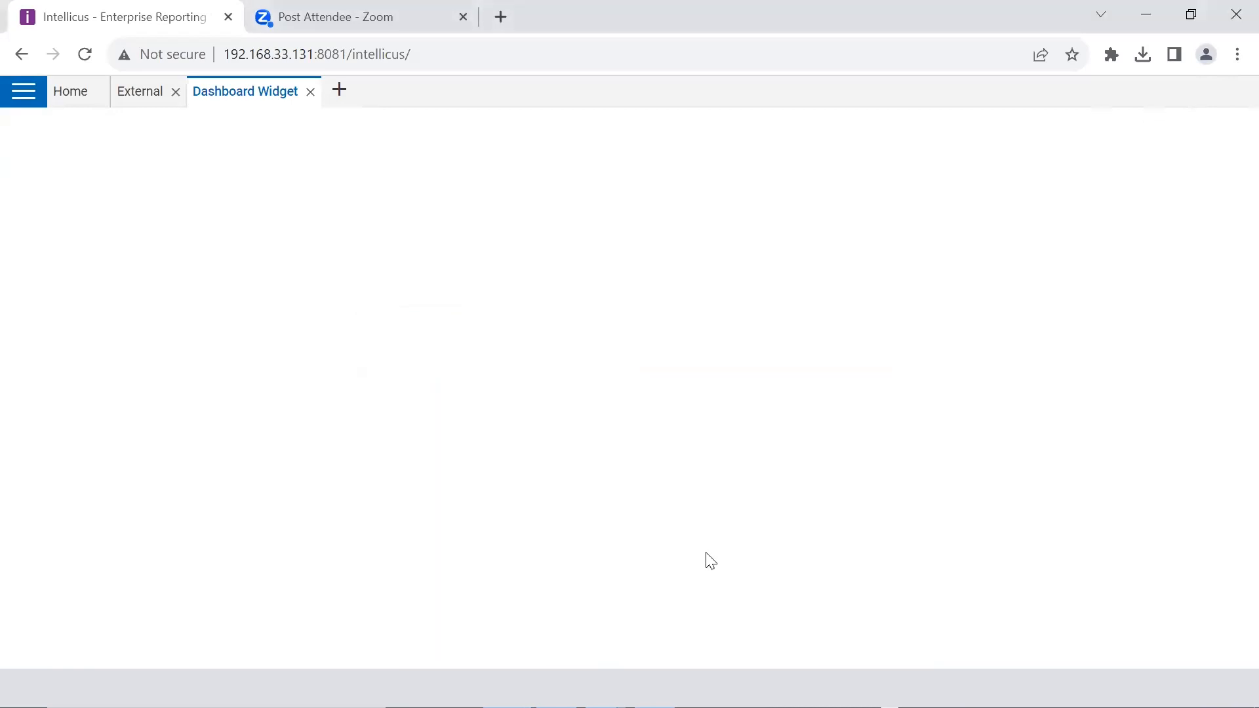
# Examine the chart and grid links configured in WidgetSmart1's Link Widgets property
pyautogui.scroll(-3, 524, 467)
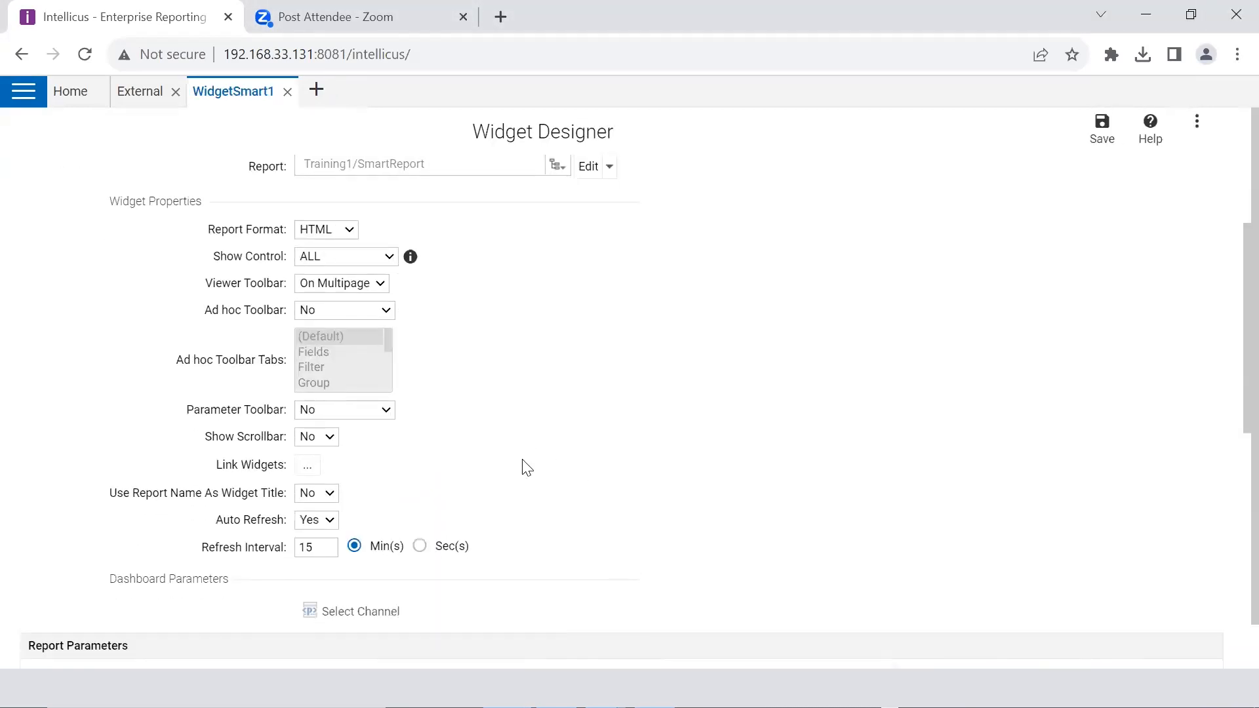
pyautogui.scroll(-1, 526, 468)
pyautogui.click(307, 388)
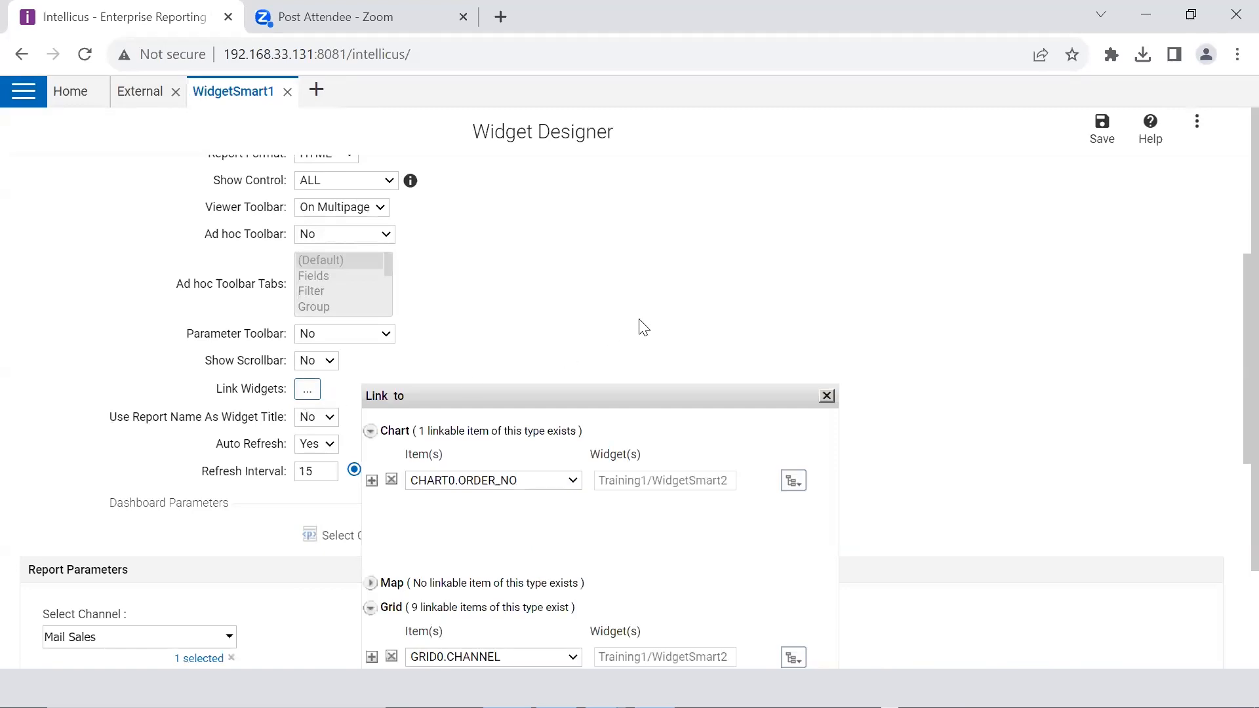
pyautogui.click(370, 431)
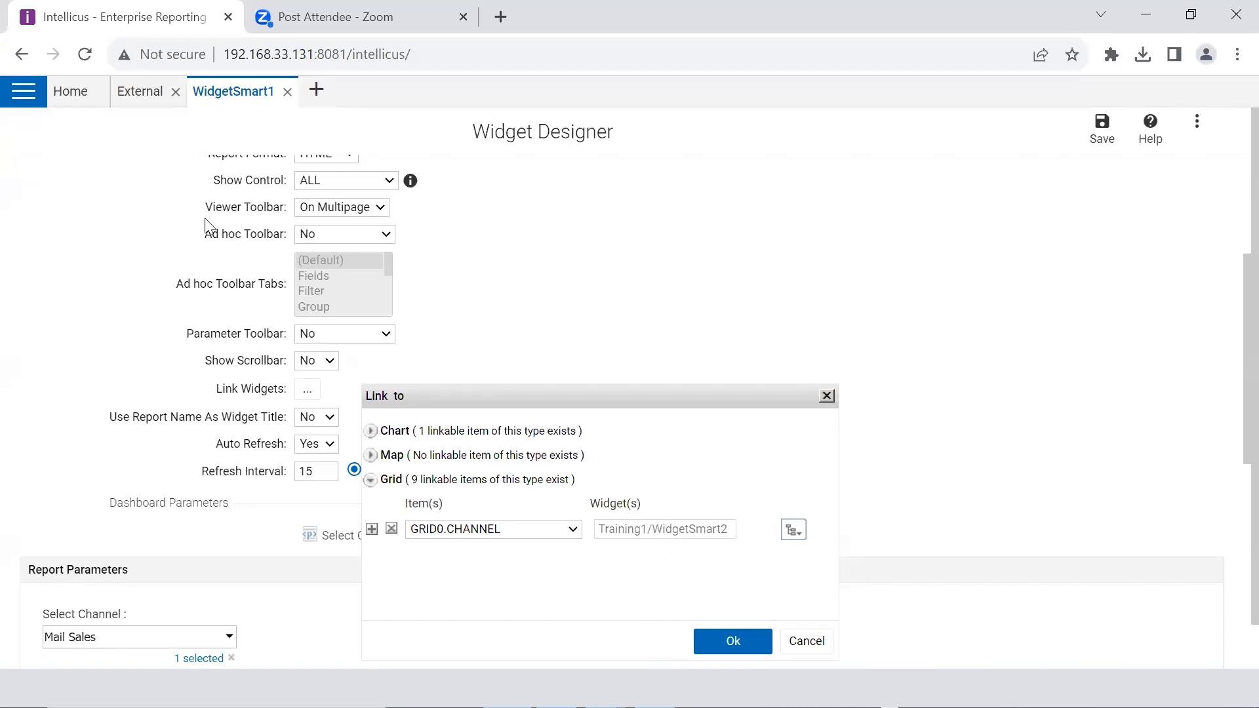
# Start a new dashboard in the Dashboard Designer
pyautogui.click(17, 104)
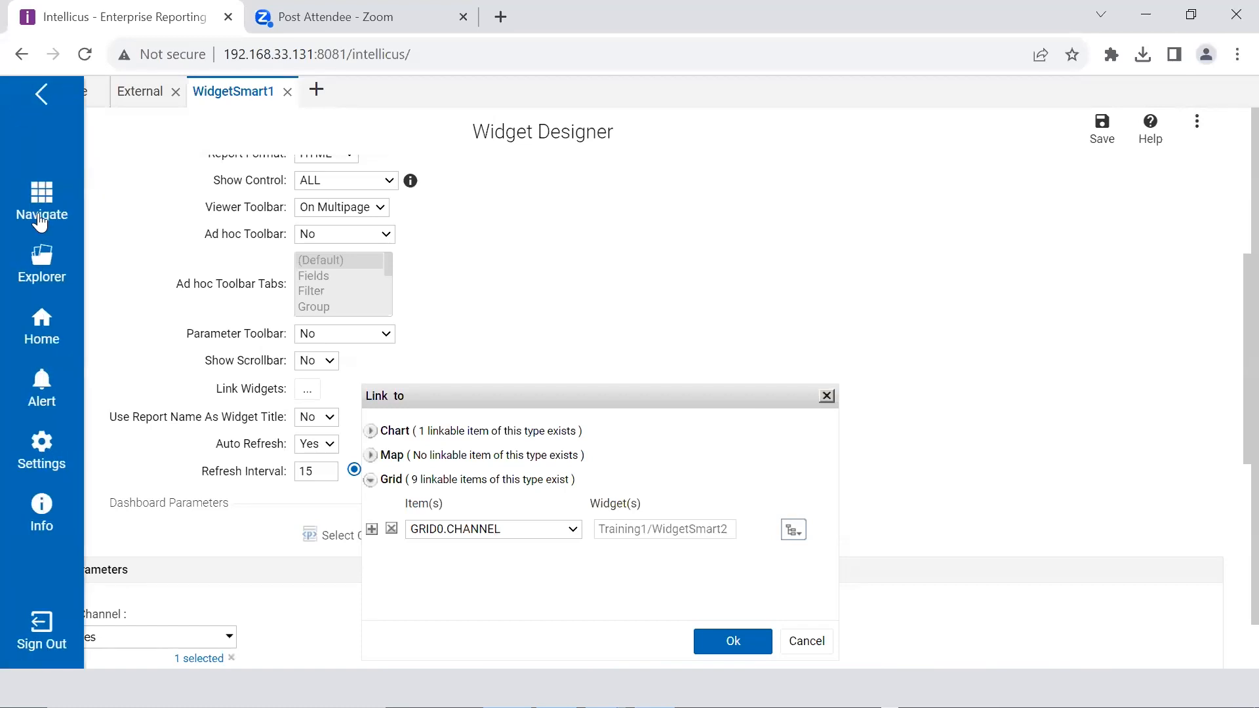
pyautogui.click(42, 208)
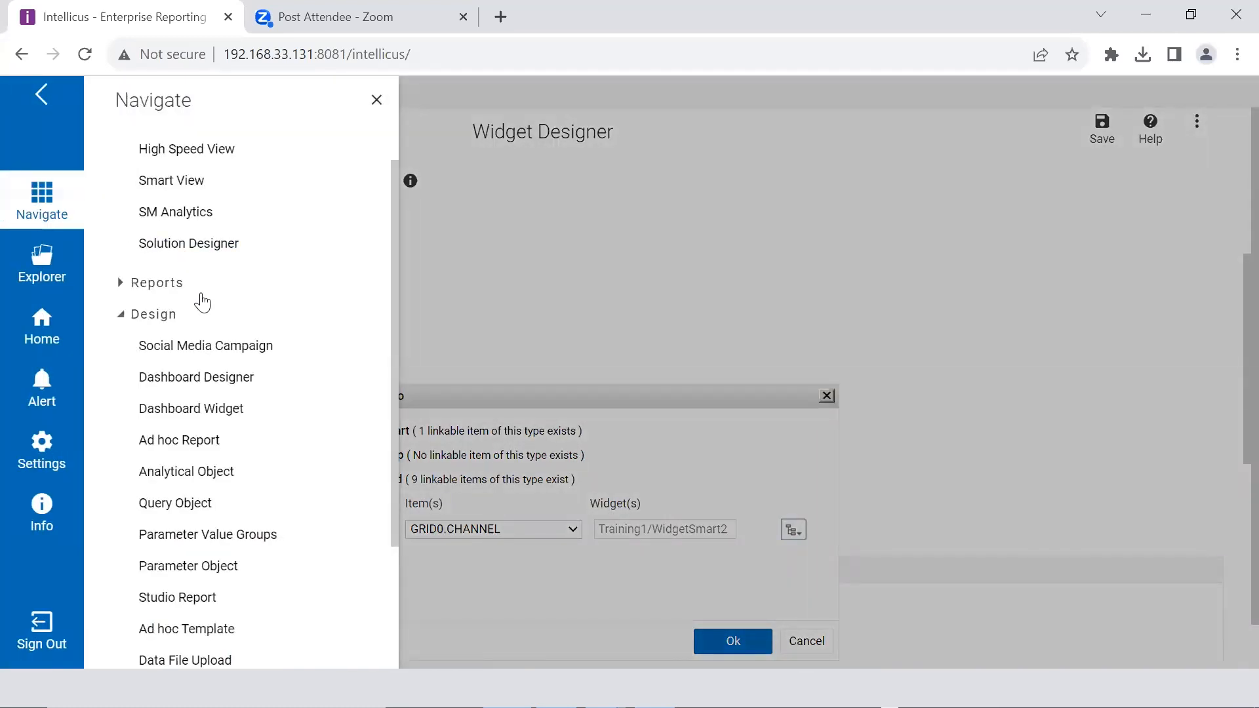
pyautogui.scroll(1, 202, 302)
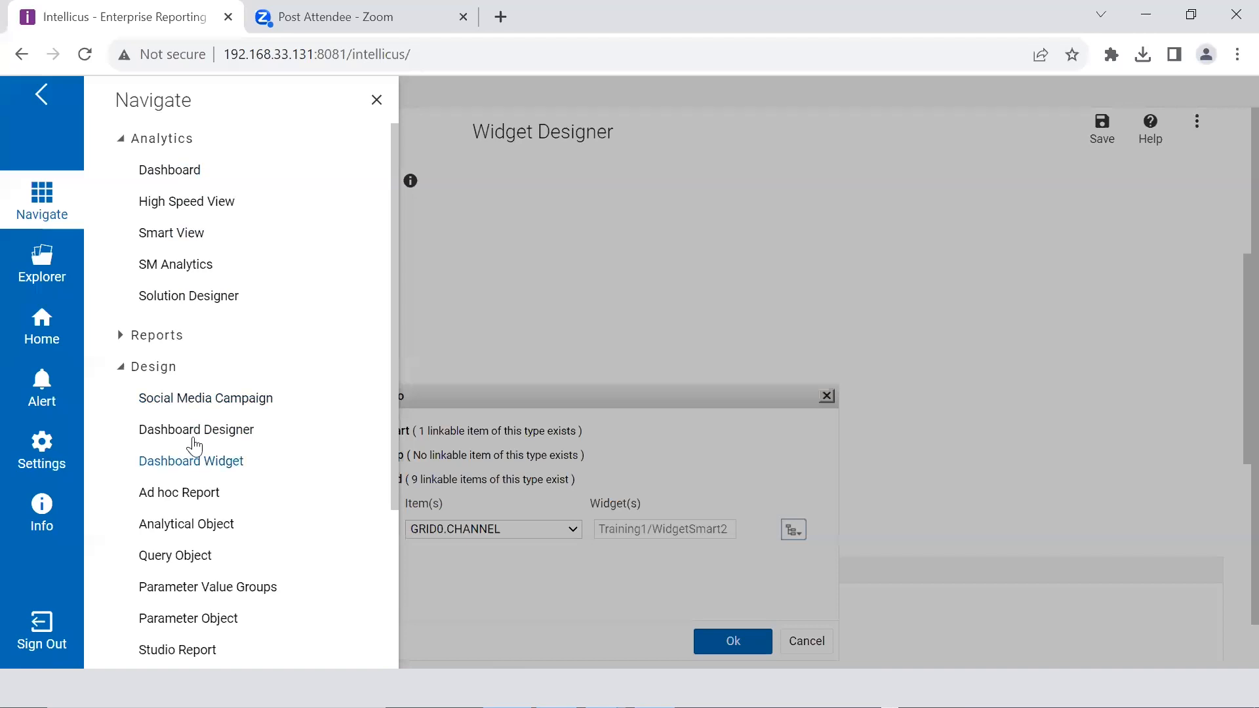
pyautogui.click(195, 439)
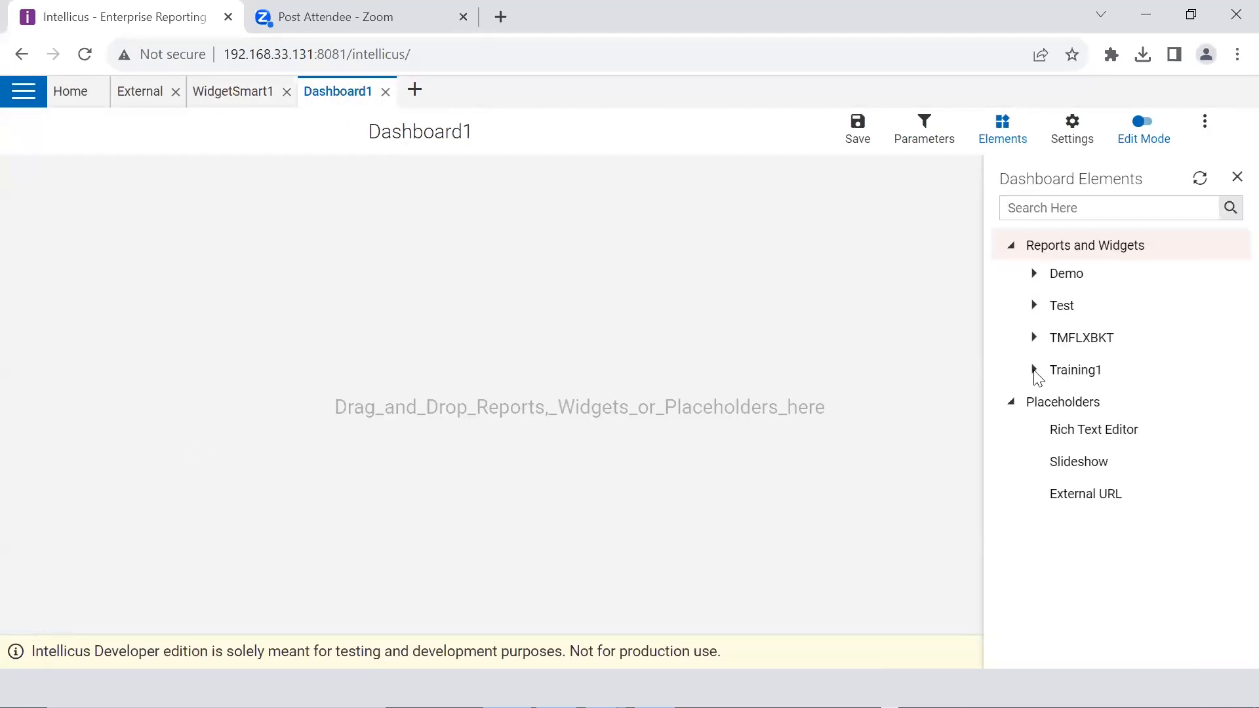
# Place the WidgetSmart1 and WidgetSmart2 widgets from Training1 side by side on the dashboard
pyautogui.click(1034, 371)
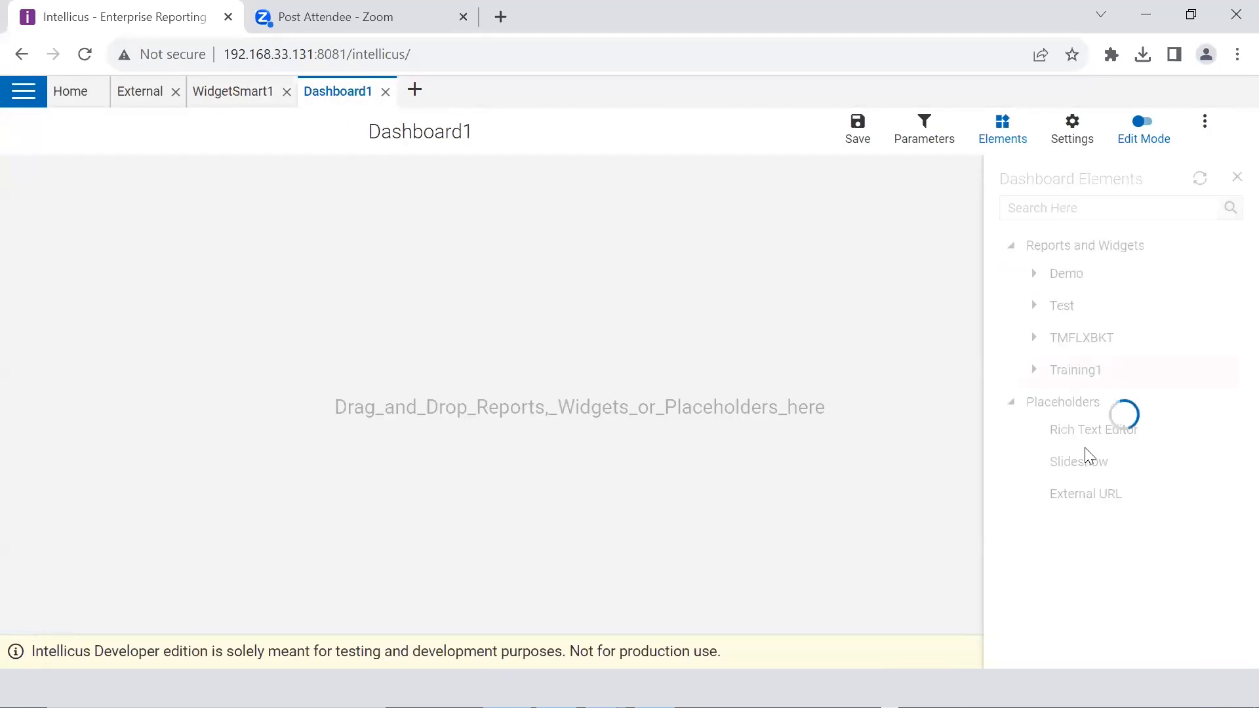
pyautogui.scroll(-3, 1123, 501)
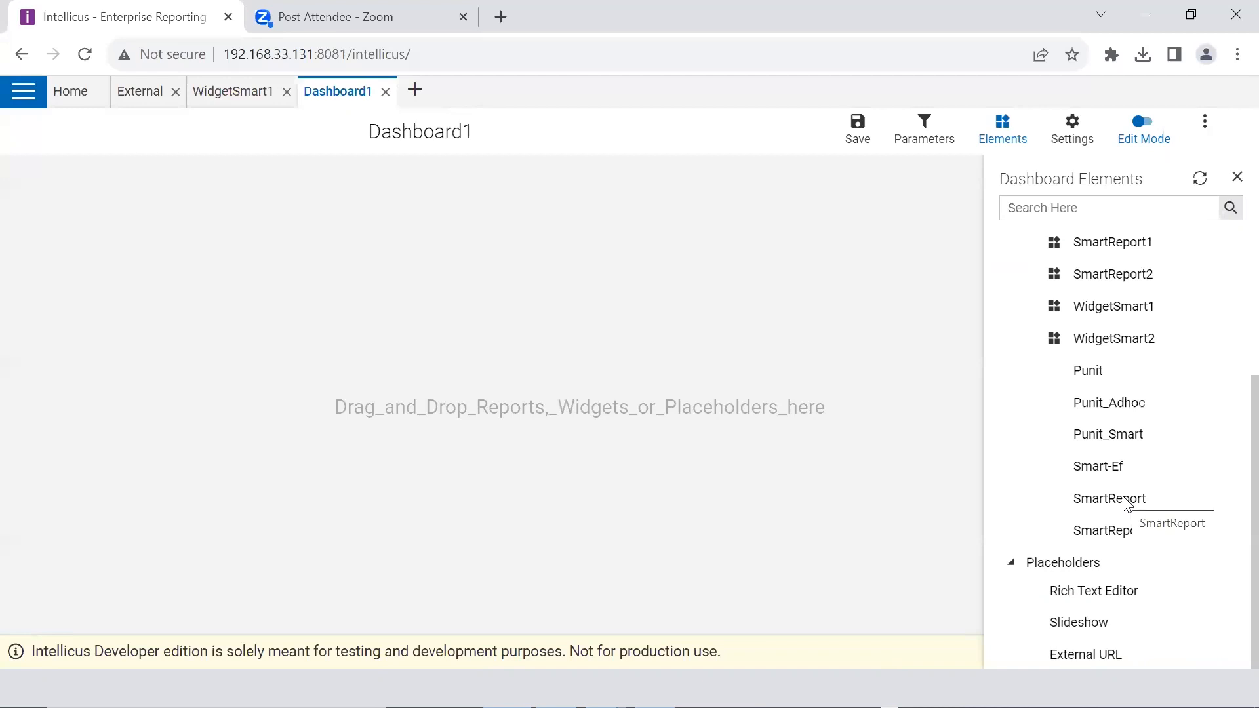
pyautogui.scroll(2, 1127, 503)
pyautogui.moveTo(1082, 420); pyautogui.dragTo(79, 186)
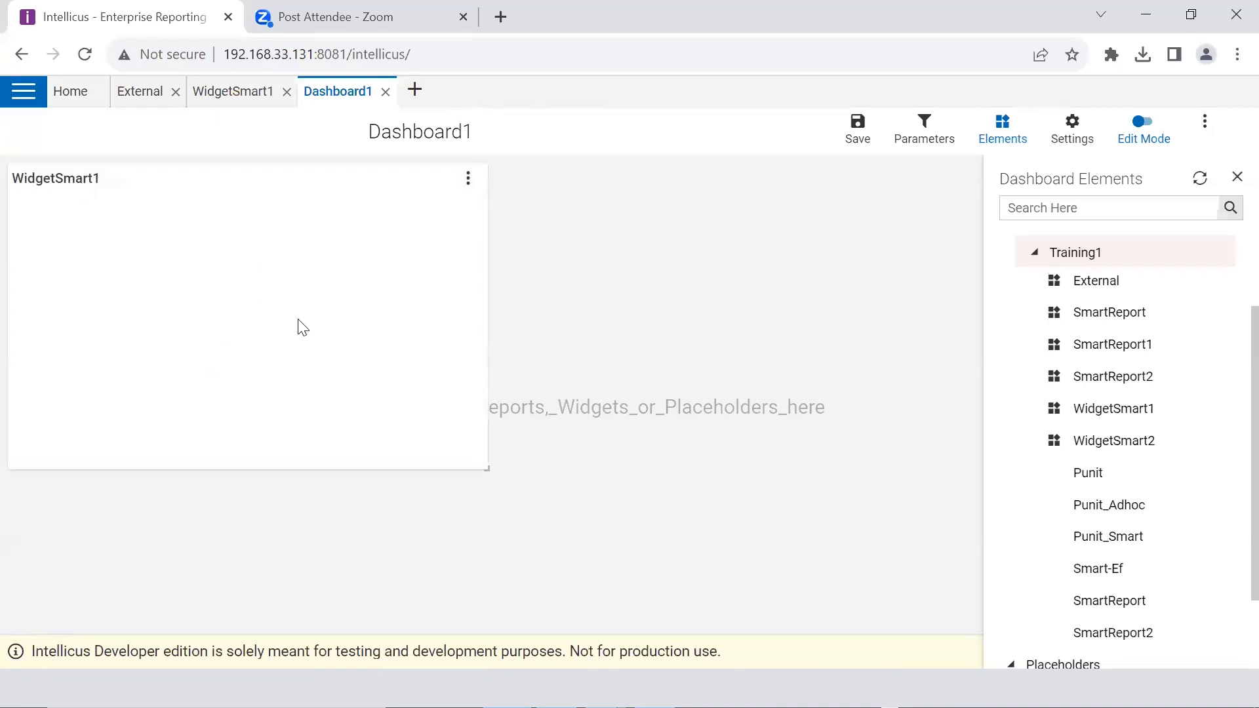
pyautogui.moveTo(1101, 444); pyautogui.dragTo(560, 178)
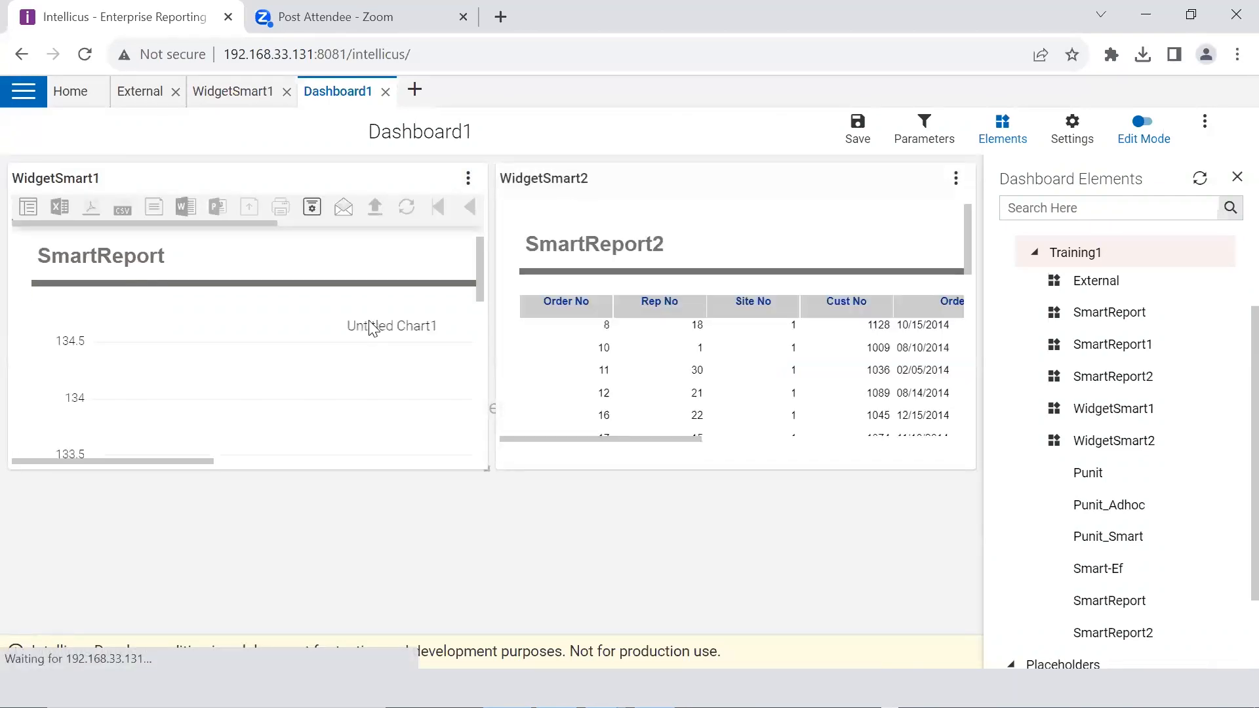
# Follow the Mail Sales channel link in WidgetSmart1's grid and check the Channel column in WidgetSmart2
pyautogui.scroll(-1, 368, 320)
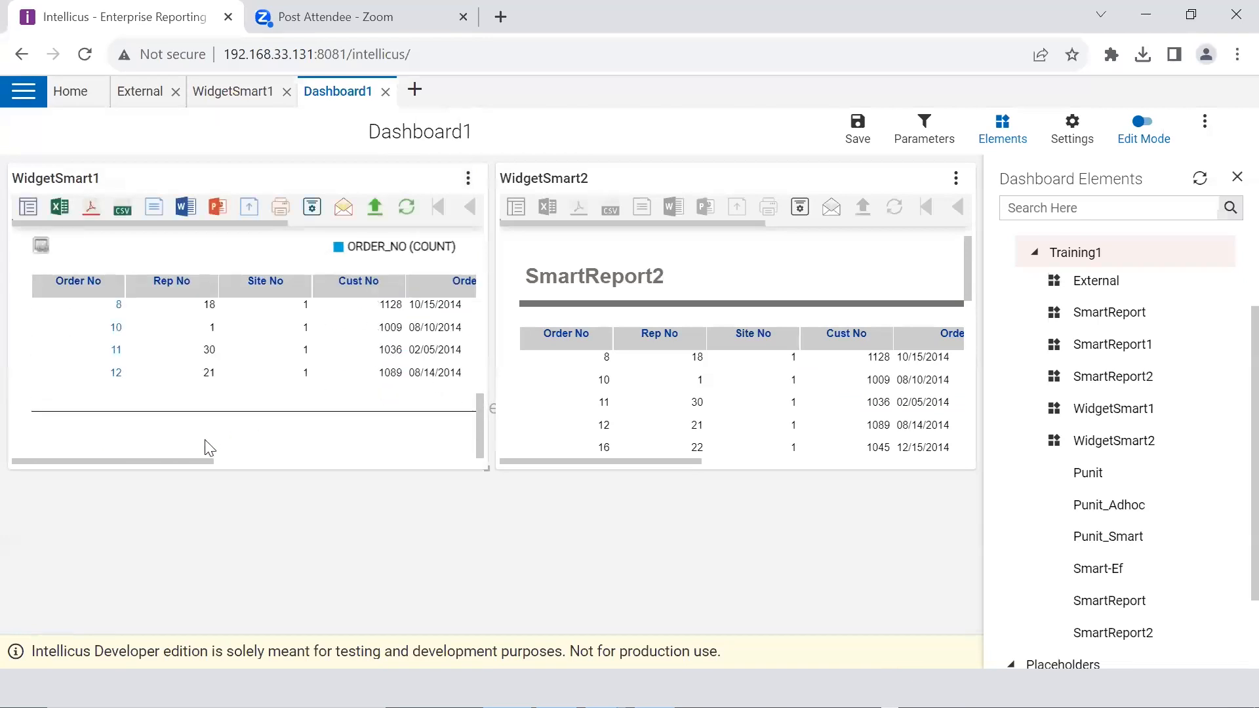
pyautogui.moveTo(178, 462); pyautogui.dragTo(422, 460)
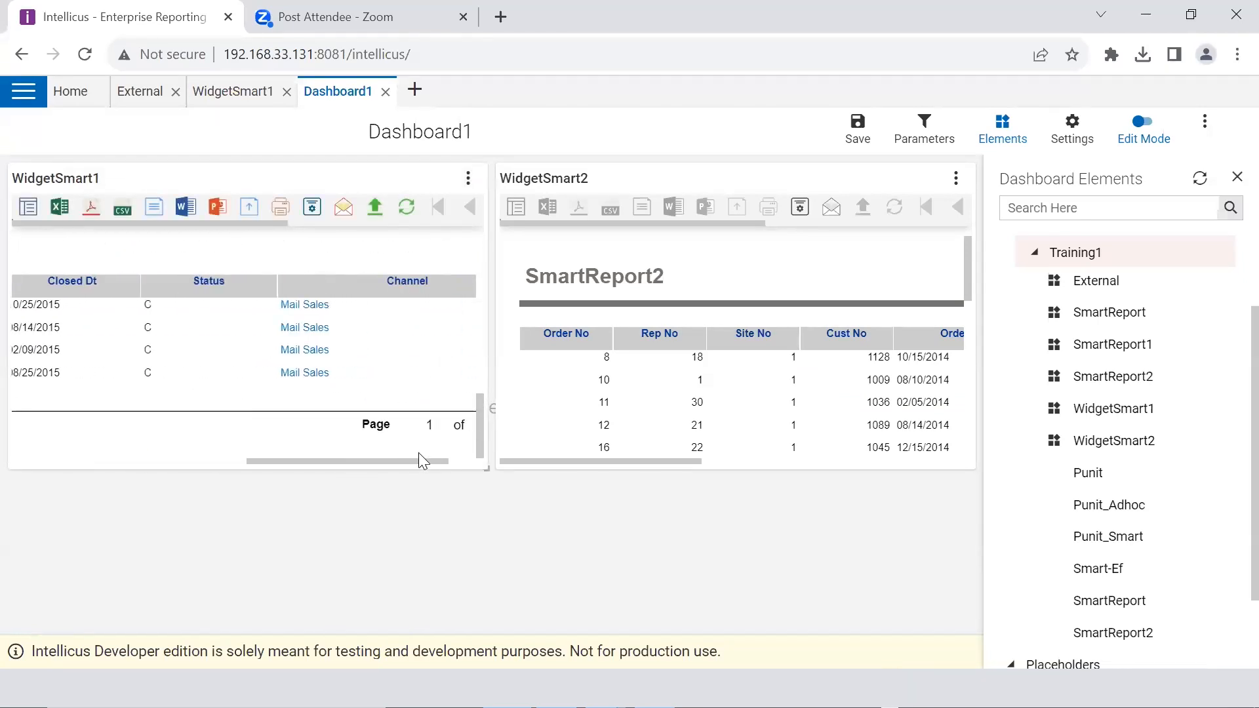
pyautogui.click(282, 306)
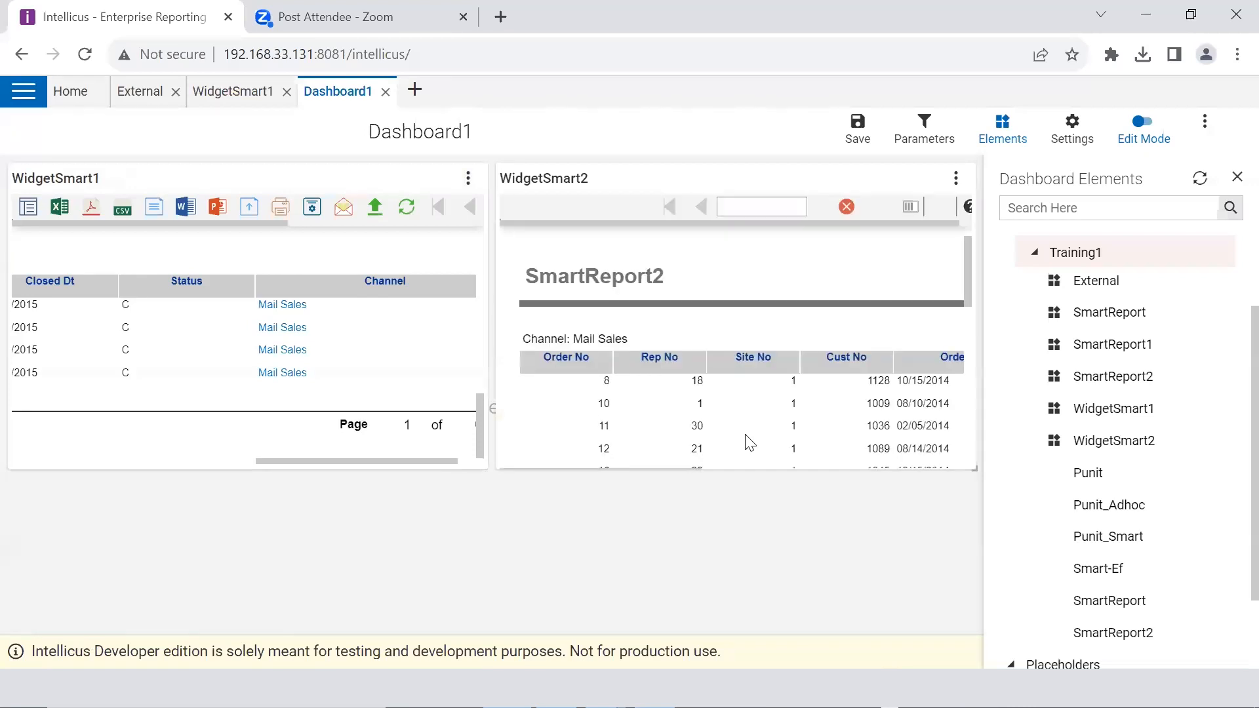
pyautogui.hscroll(5, 750, 436)
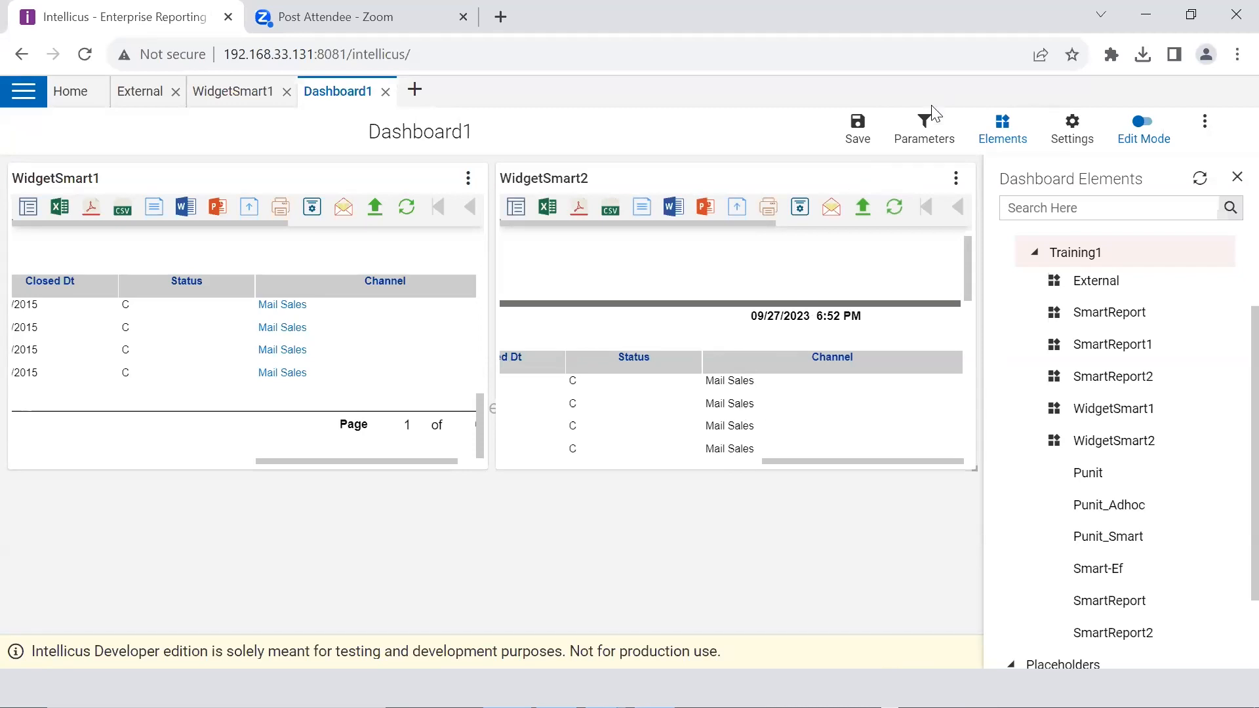
# Prompt for all available parameters on the dashboard, with Mail Sales and Direct Sales selected as channels
pyautogui.click(926, 131)
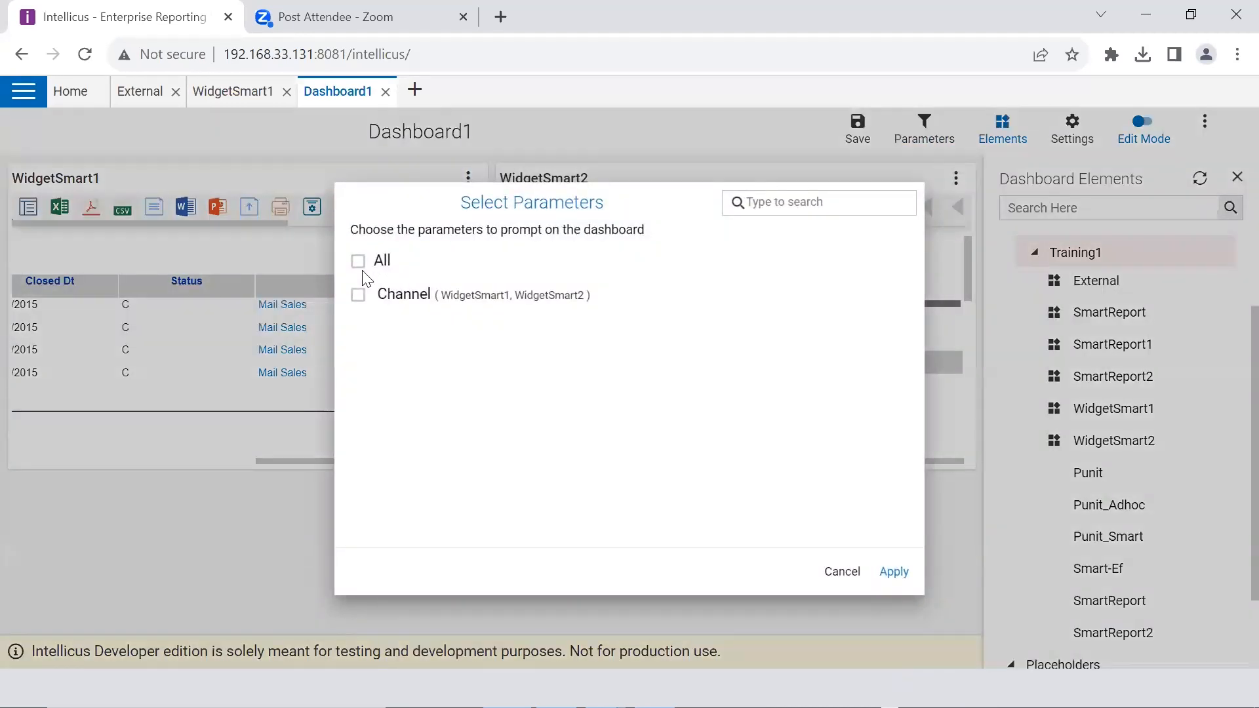
pyautogui.click(358, 262)
pyautogui.click(905, 576)
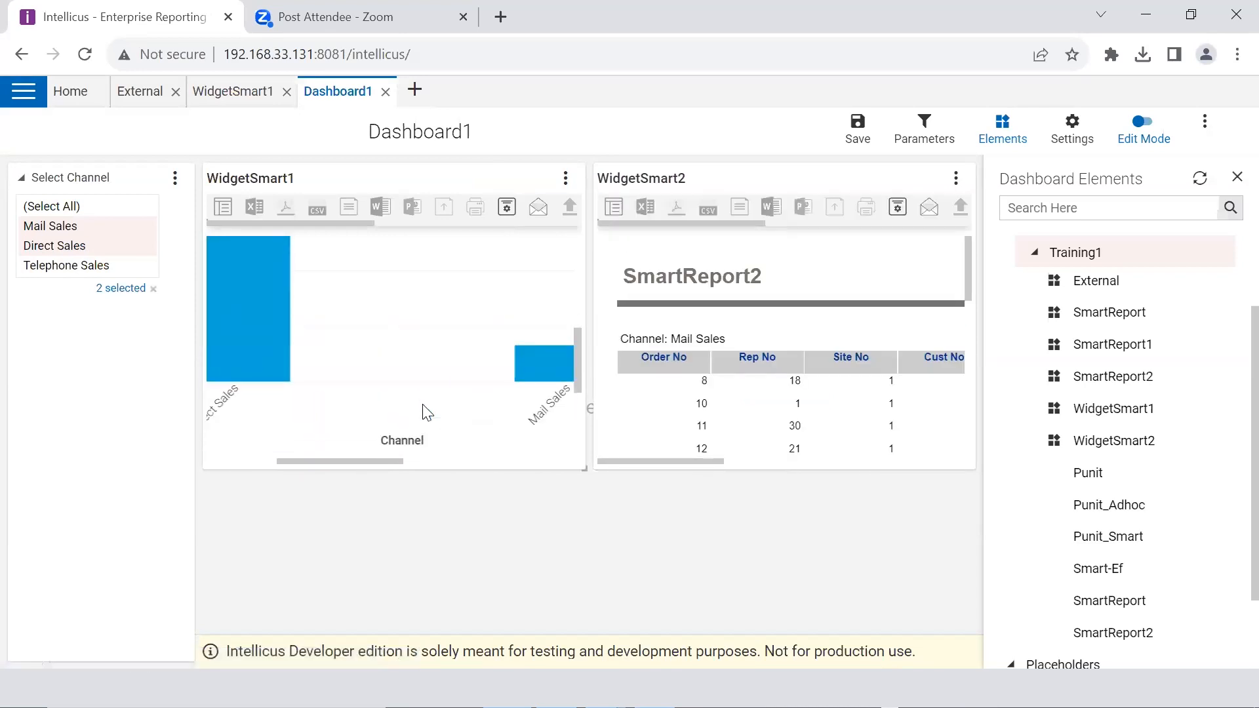
# Compare the Channel column values in the WidgetSmart1 and WidgetSmart2 grids
pyautogui.hscroll(5, 425, 413)
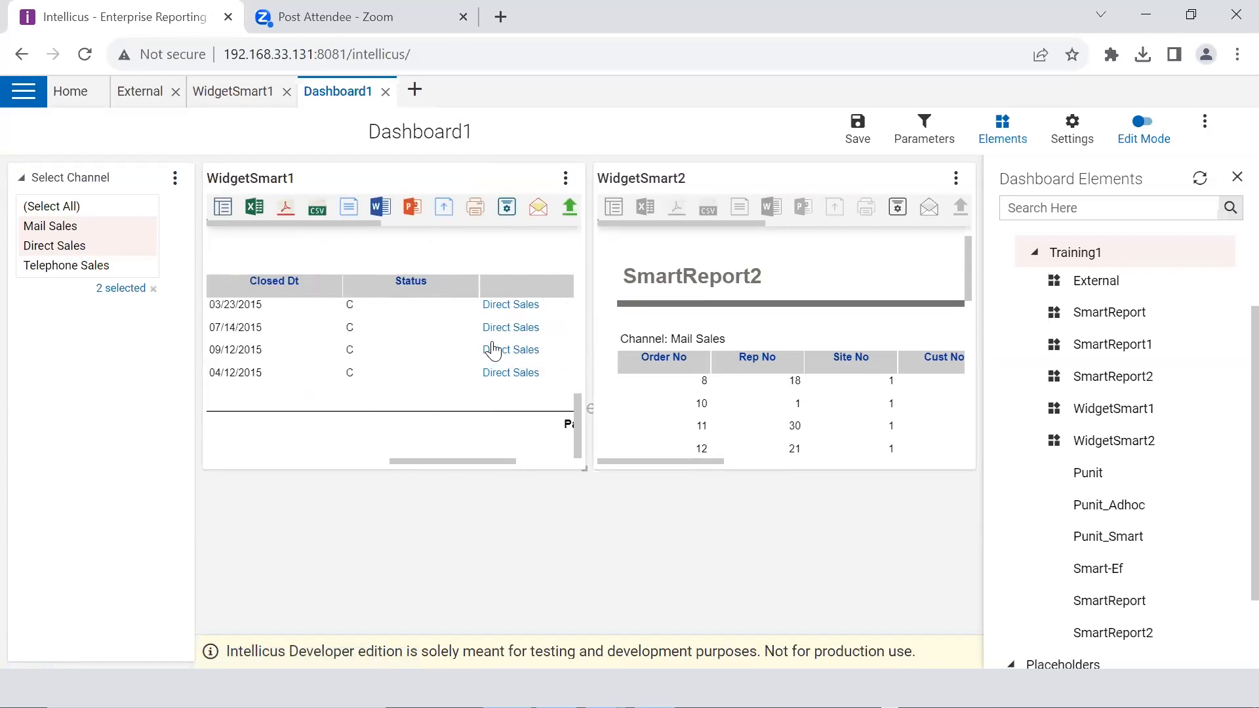
pyautogui.scroll(-5, 783, 354)
pyautogui.hscroll(3, 783, 354)
pyautogui.scroll(5, 784, 354)
pyautogui.hscroll(3, 783, 354)
pyautogui.hscroll(3, 781, 357)
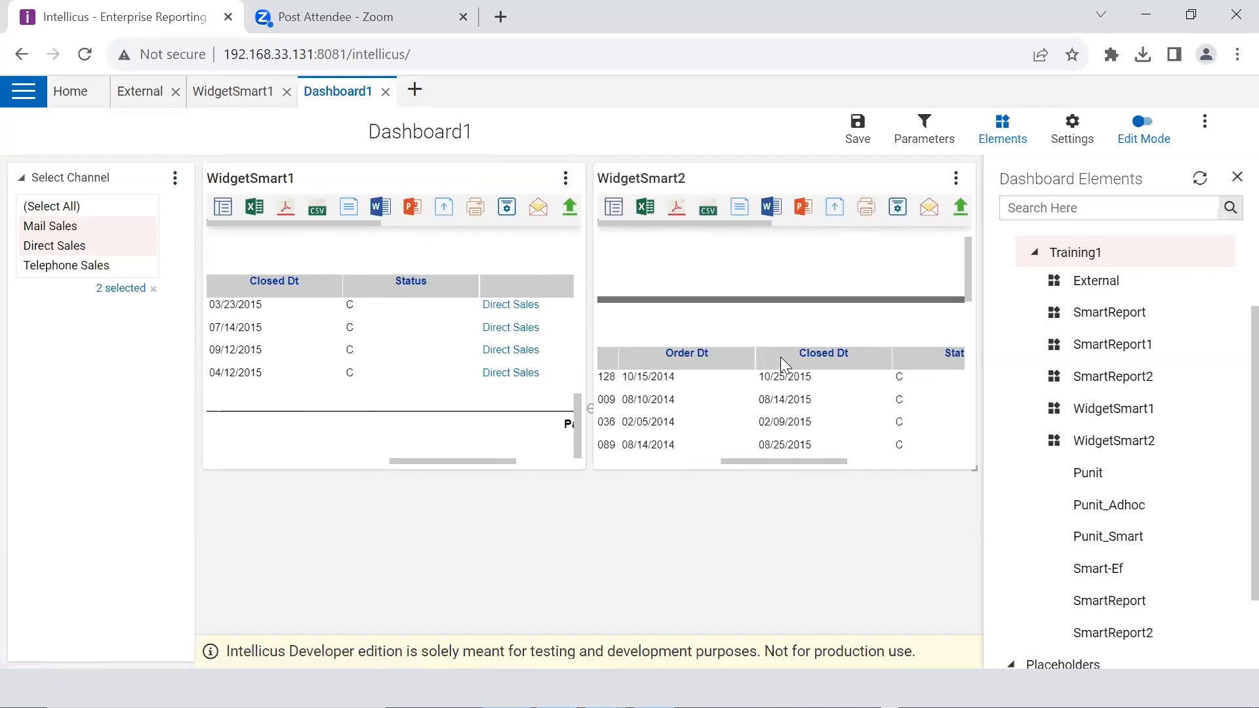
pyautogui.scroll(-5, 781, 358)
pyautogui.scroll(2, 784, 366)
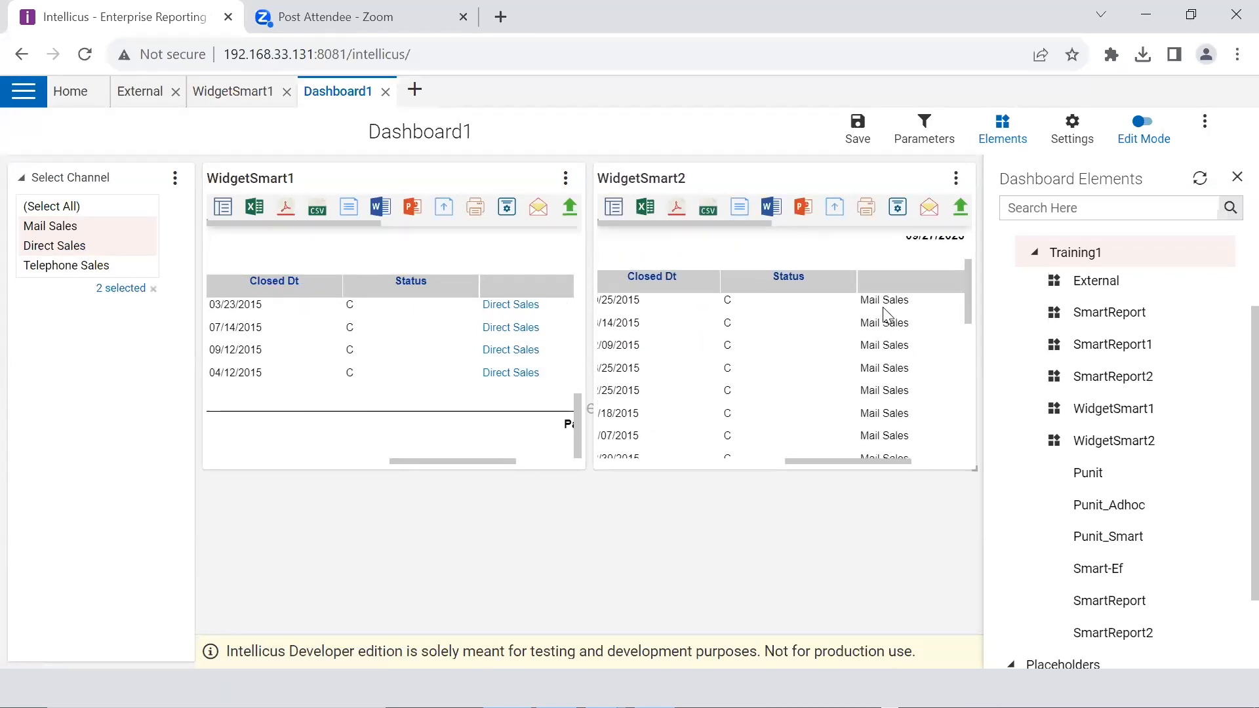
pyautogui.scroll(2, 883, 309)
pyautogui.hscroll(3, 883, 309)
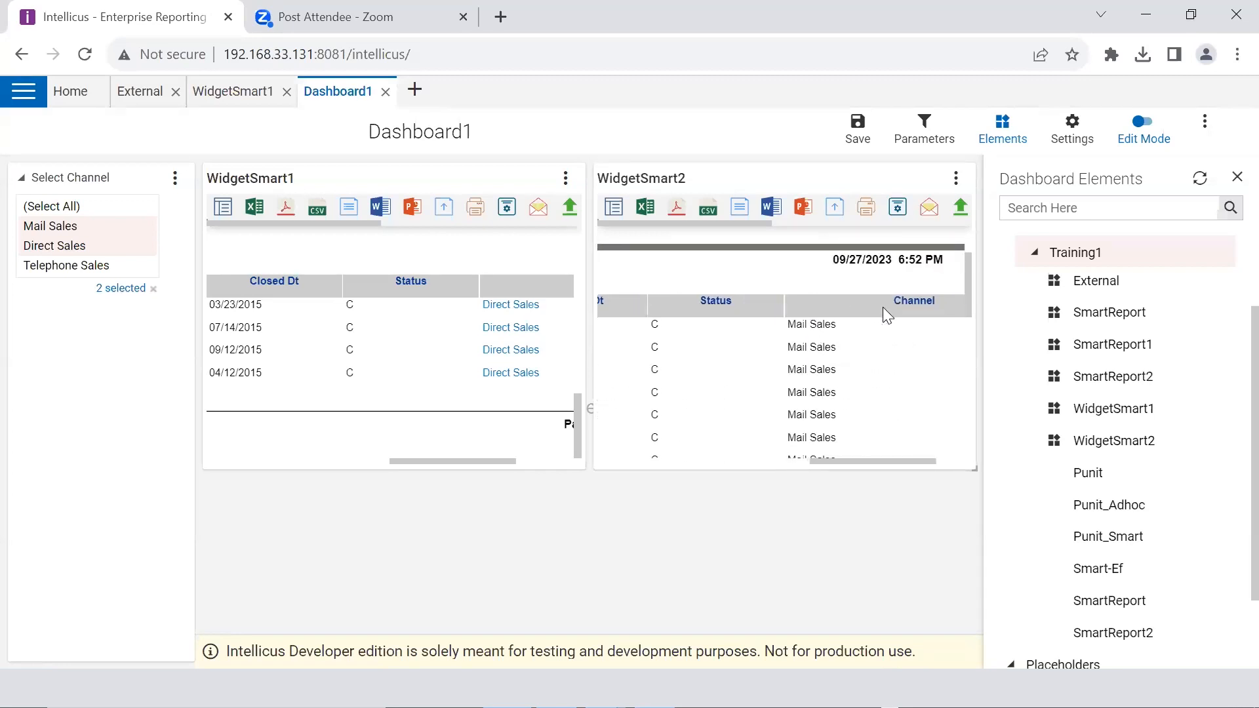
# Follow the Direct Sales channel link in WidgetSmart1's grid and check the Channel column in WidgetSmart2
pyautogui.click(521, 306)
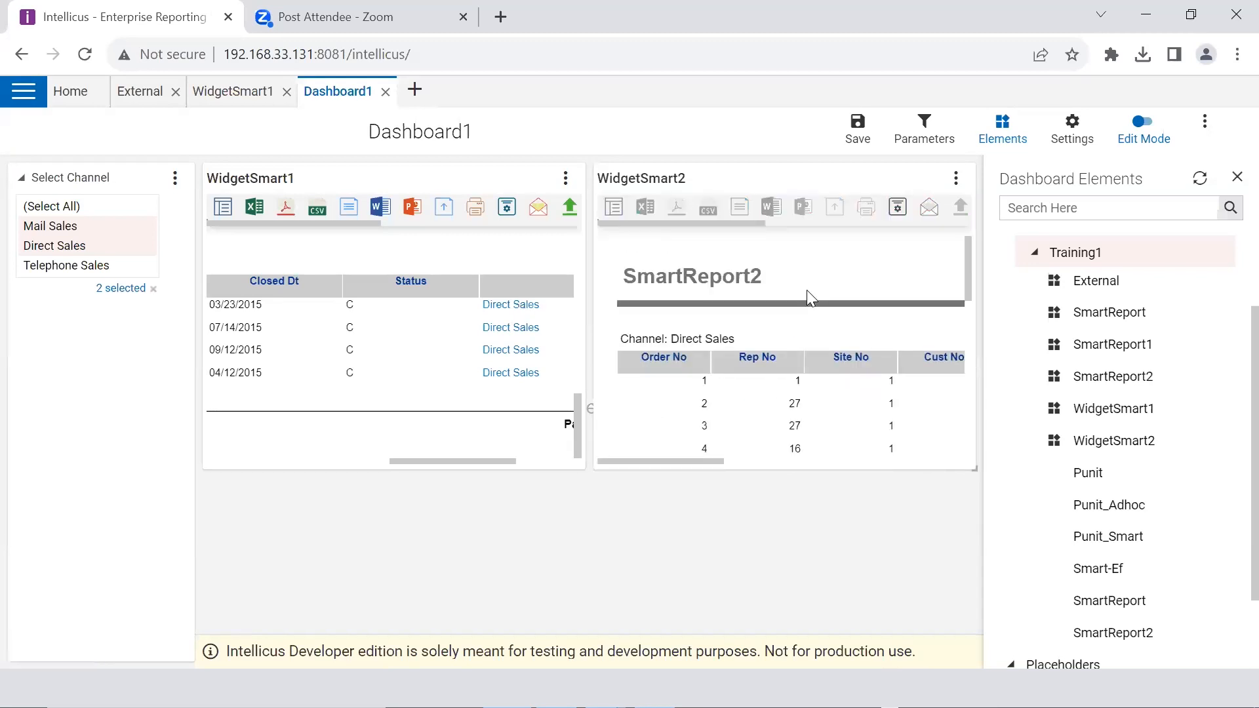
pyautogui.hscroll(5, 807, 290)
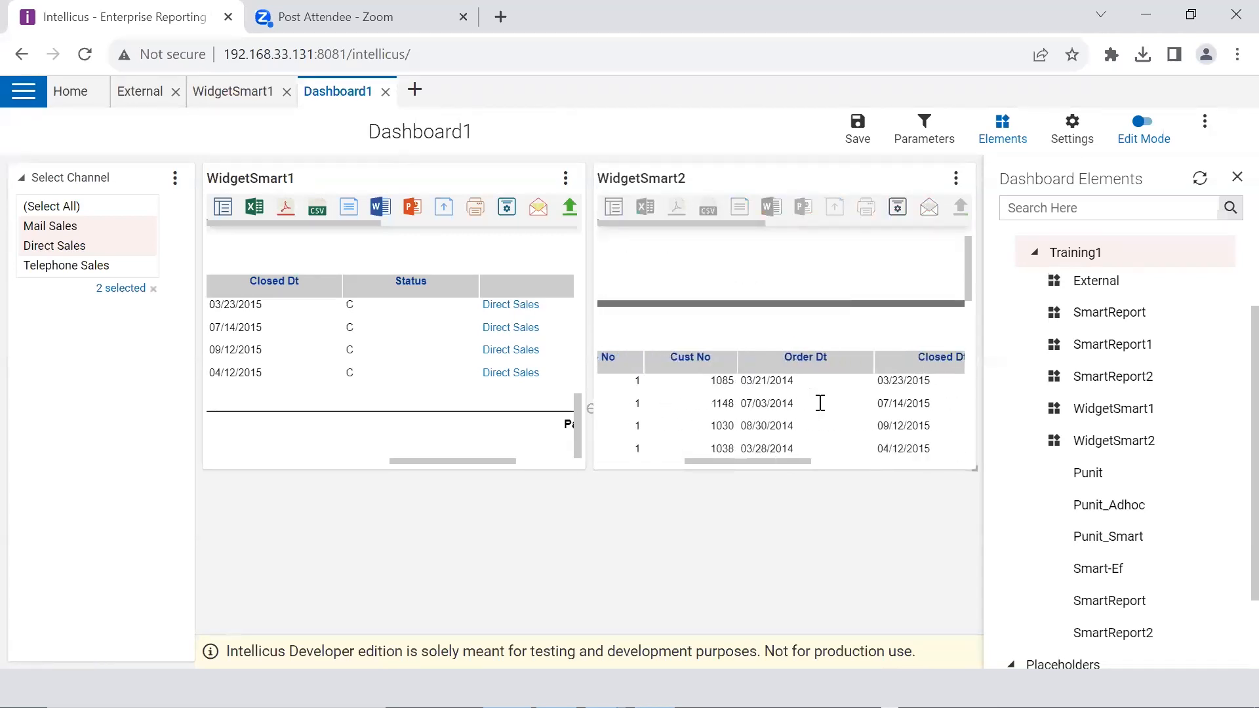
pyautogui.scroll(-3, 823, 408)
pyautogui.hscroll(3, 823, 407)
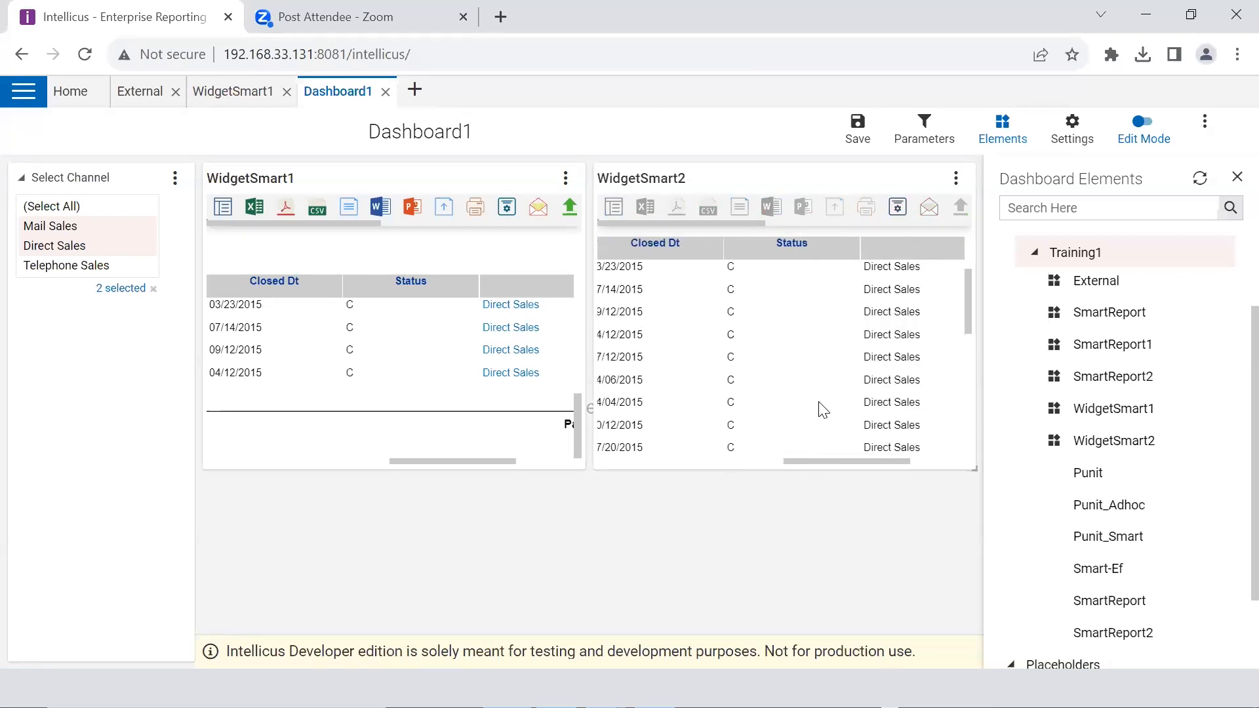
pyautogui.scroll(3, 906, 336)
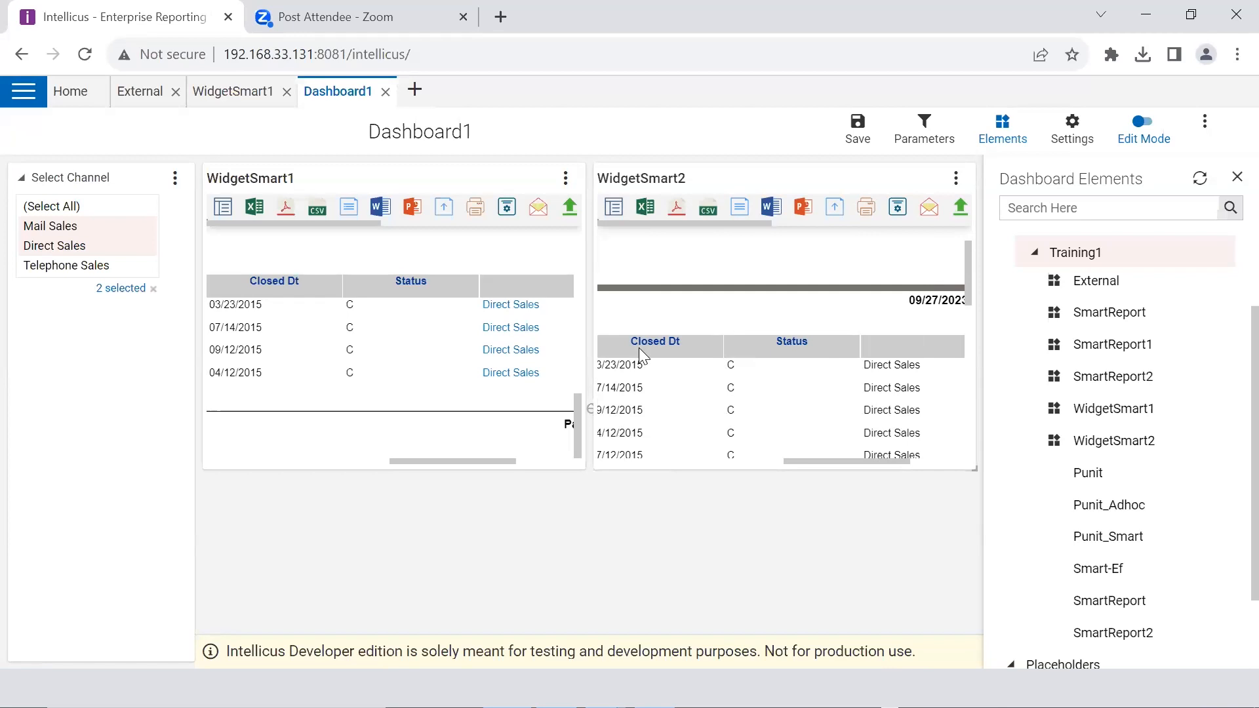
# Review the grid link settings of the WidgetSmart1 widget, then switch to the PowerPoint slide on linking dashboard widgets
pyautogui.click(235, 97)
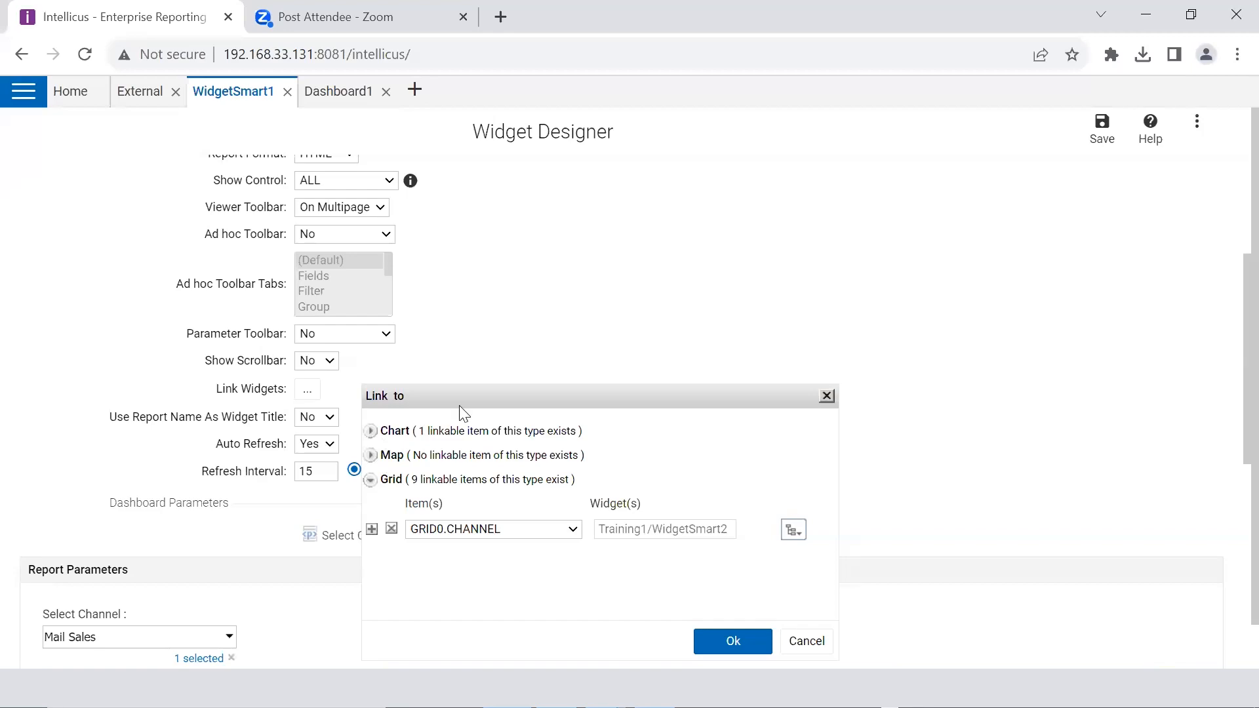
pyautogui.hotkey('alt', 'Tab')
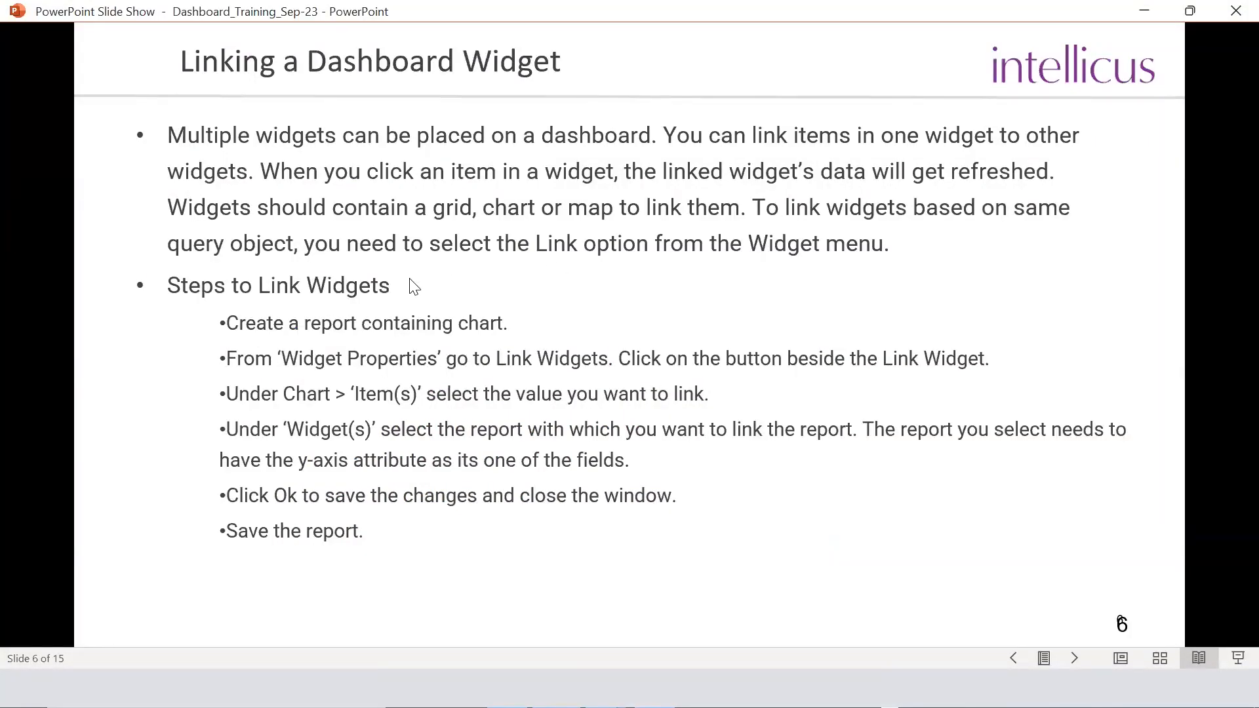
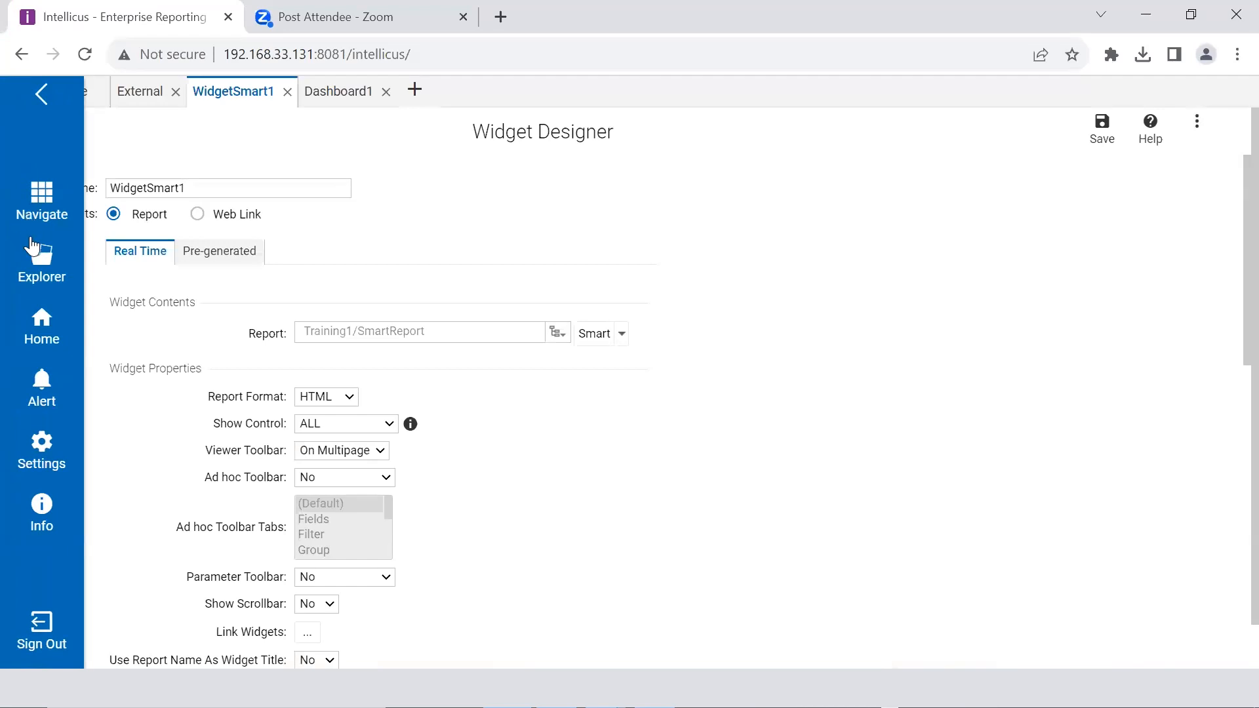
# Create a new dashboard in Dashboard Designer and add the SmartReport report from Training1 to it as a widget
pyautogui.click(34, 208)
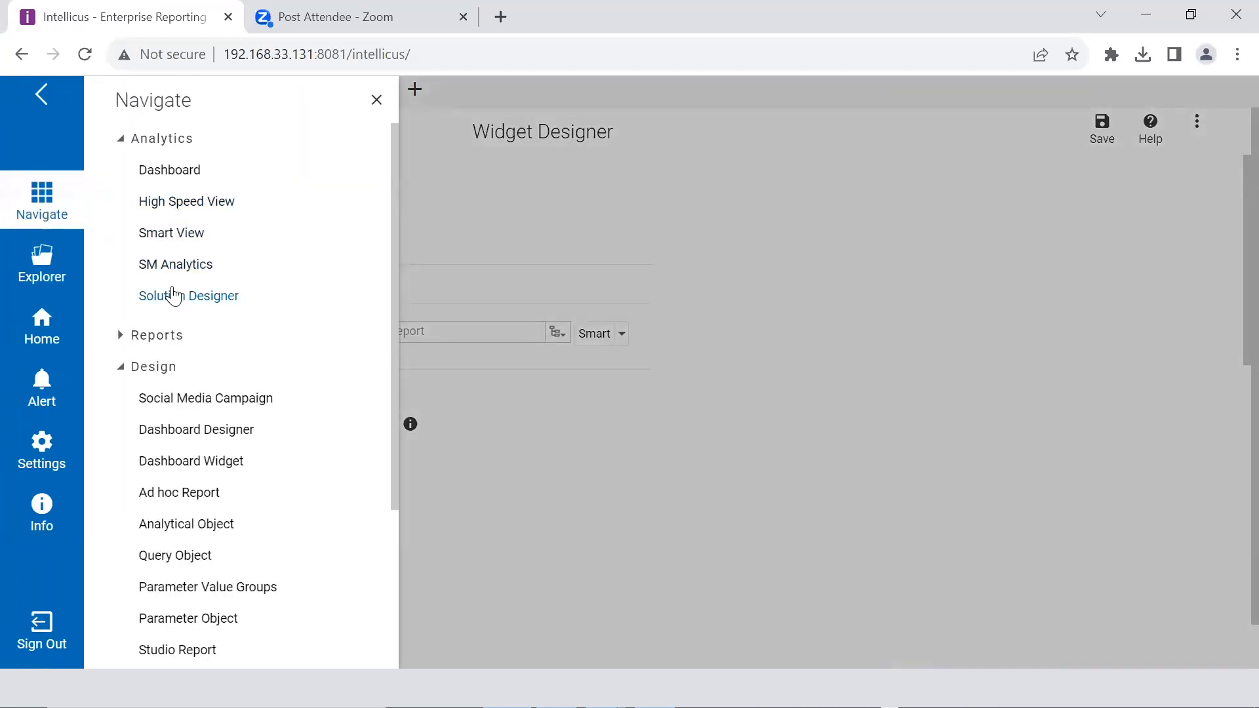
pyautogui.click(175, 434)
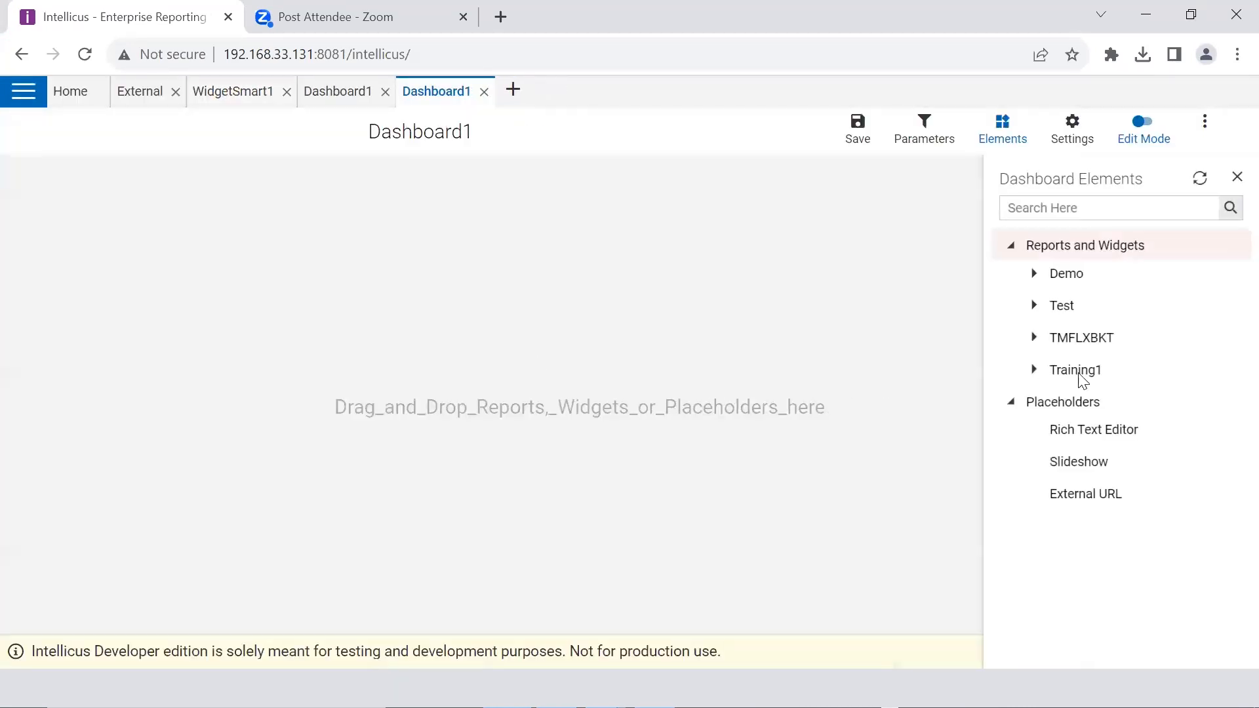
pyautogui.click(1041, 371)
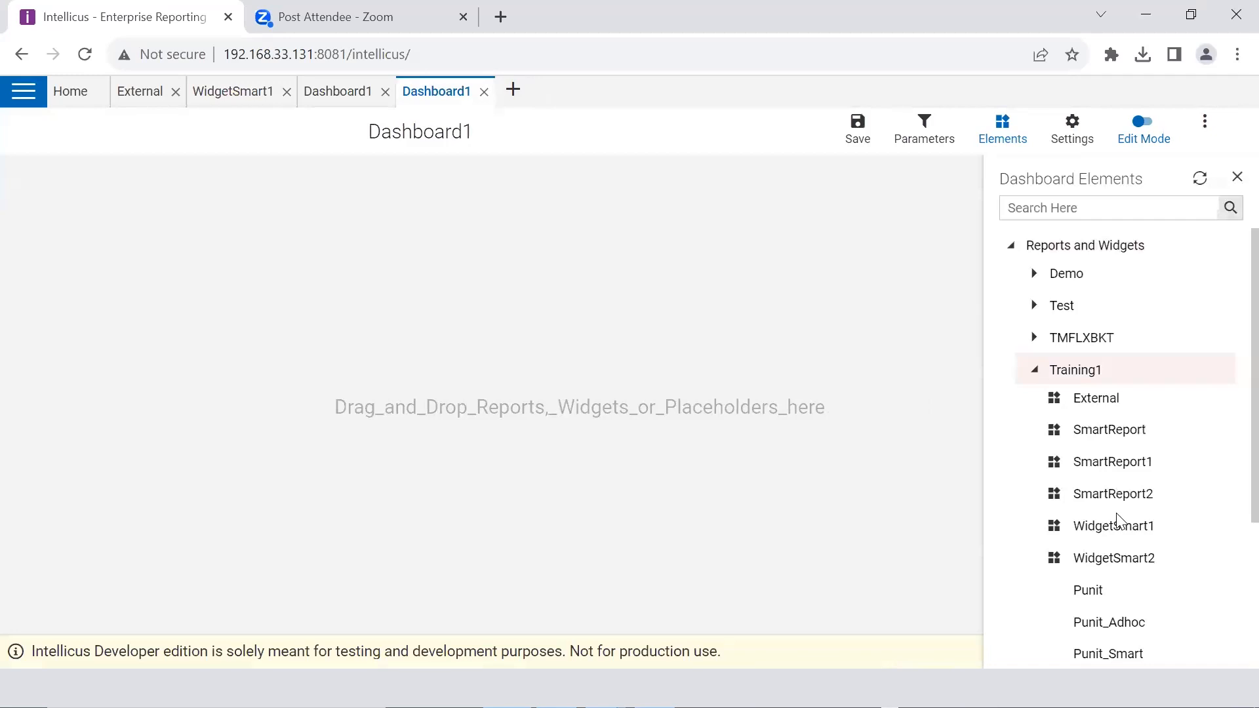
pyautogui.scroll(-3, 1115, 518)
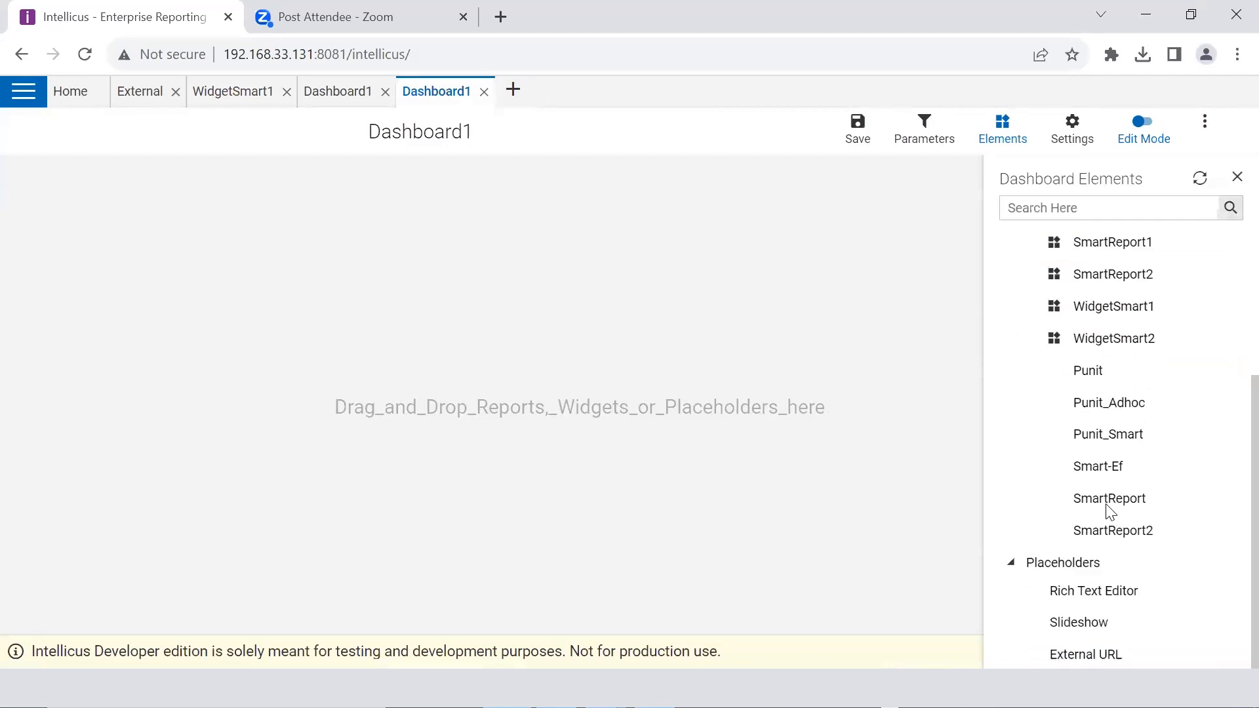
pyautogui.click(1108, 506)
pyautogui.doubleClick(1107, 499)
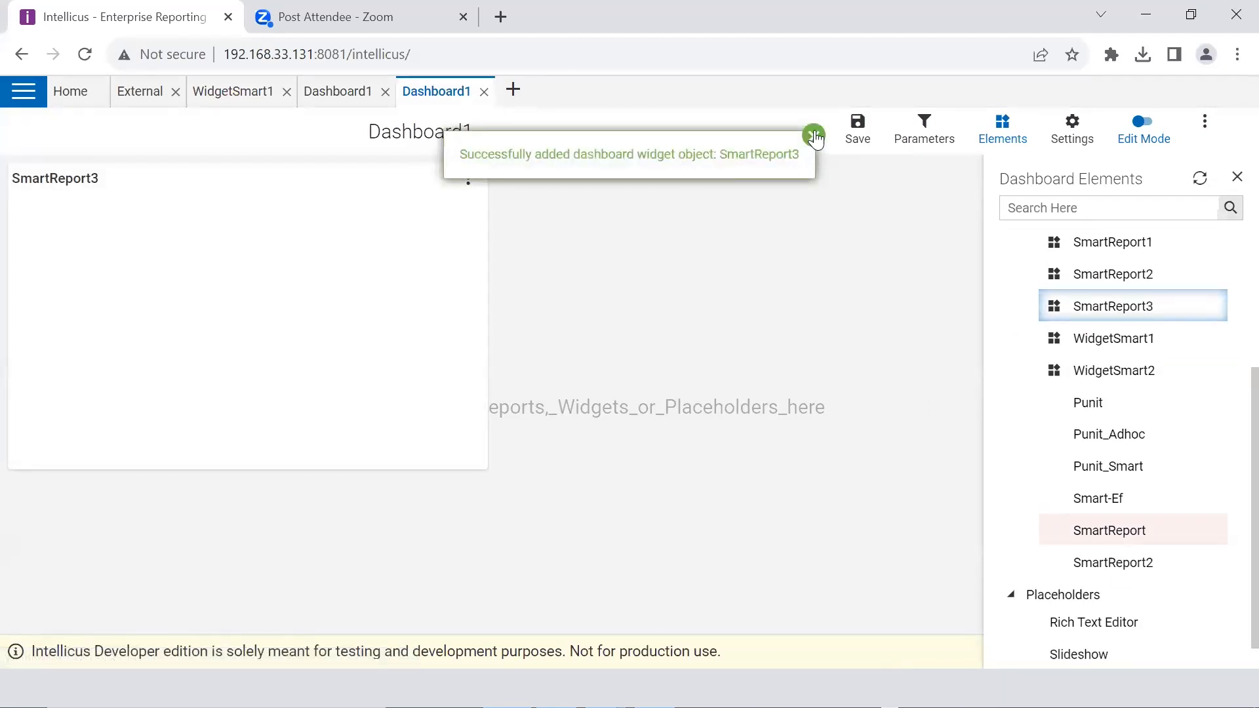
pyautogui.click(814, 135)
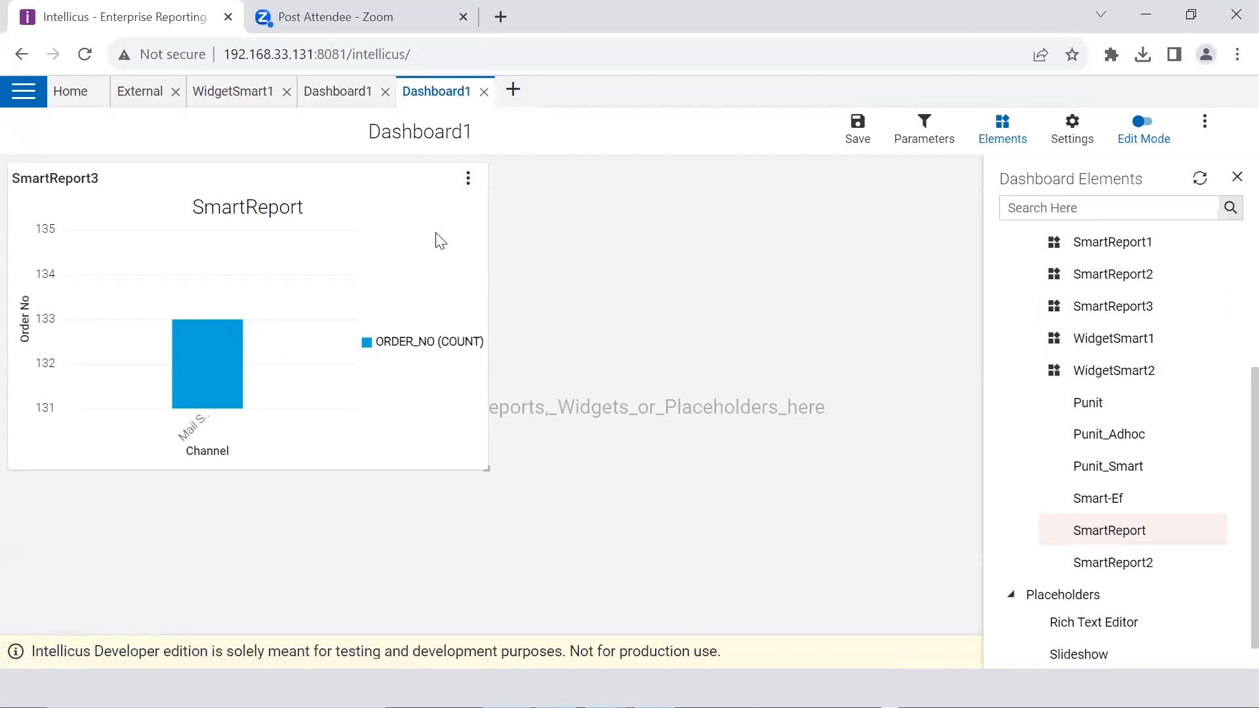
# Prompt for the SmartReport widget's Channel parameter on the dashboard
pyautogui.click(924, 140)
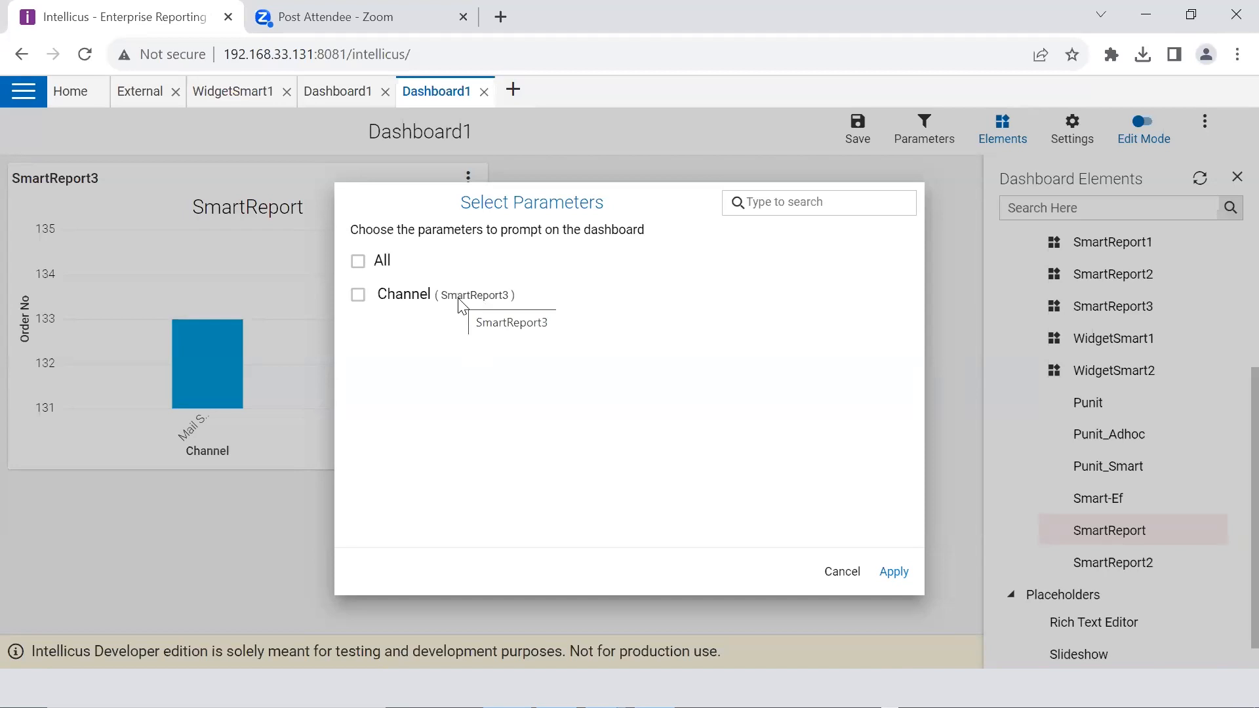
pyautogui.click(358, 295)
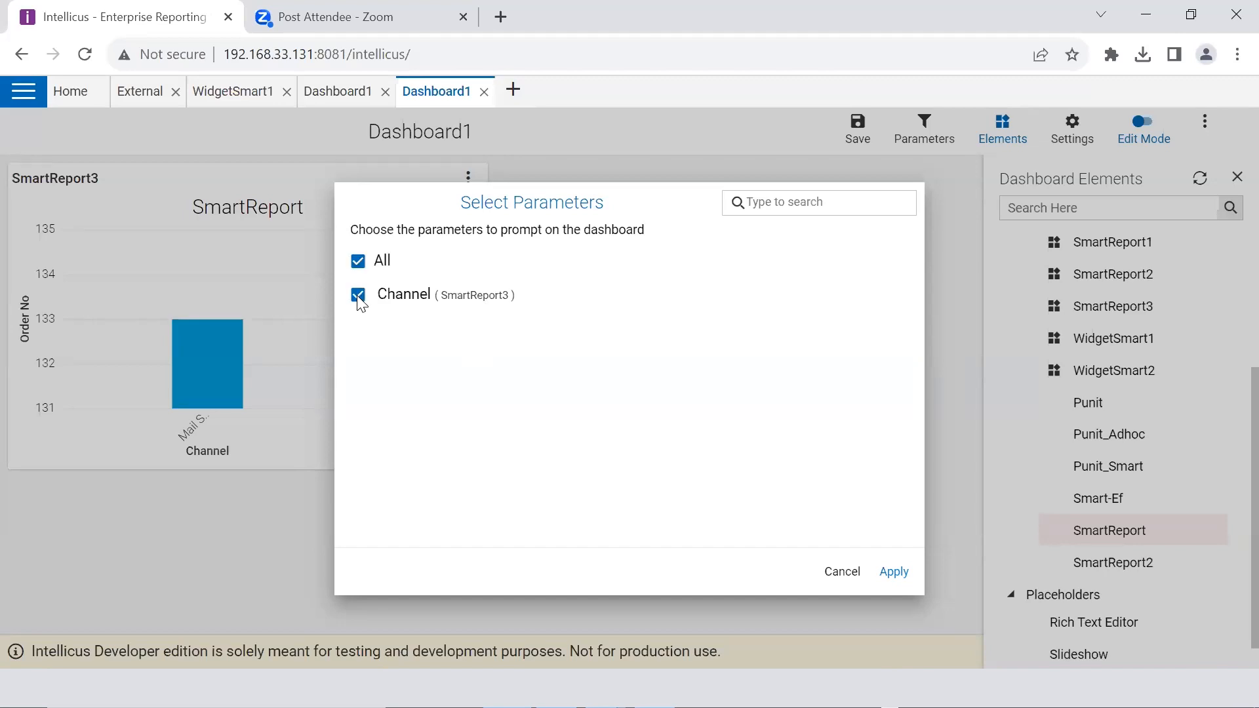
pyautogui.click(893, 573)
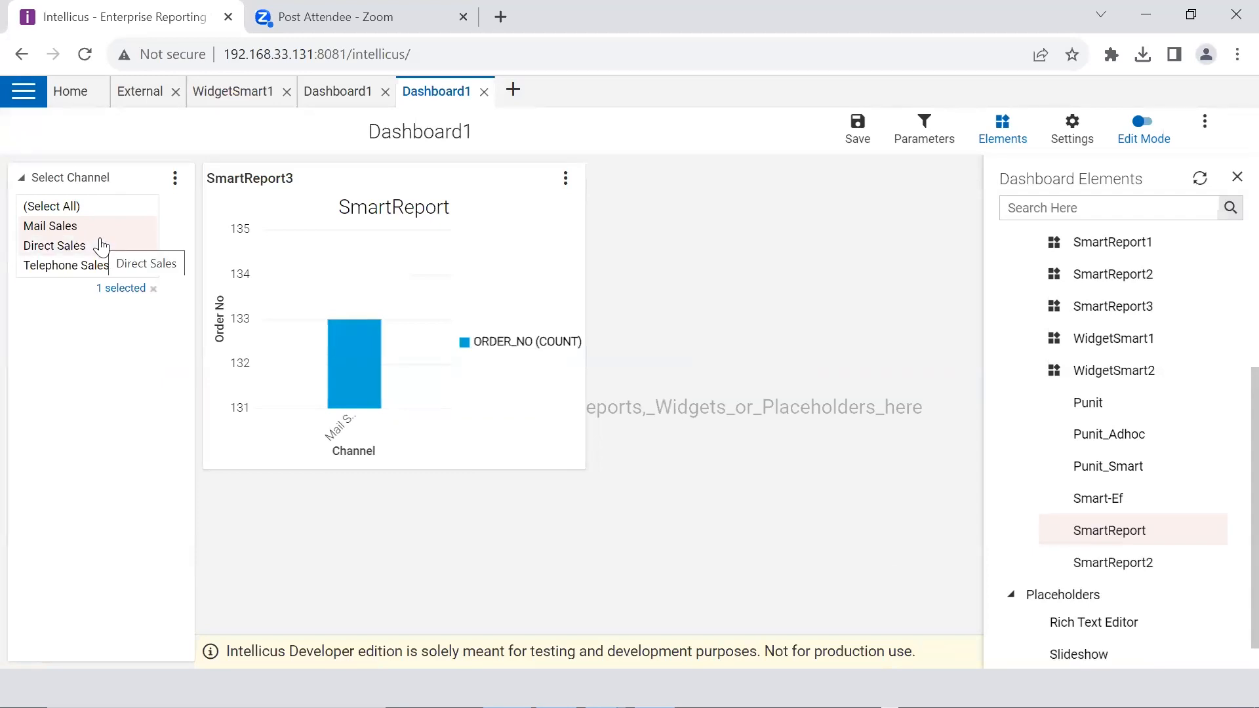
# Try pinning the Select Channel prompt to the top and right of the dashboard, returning it to the left
pyautogui.click(175, 179)
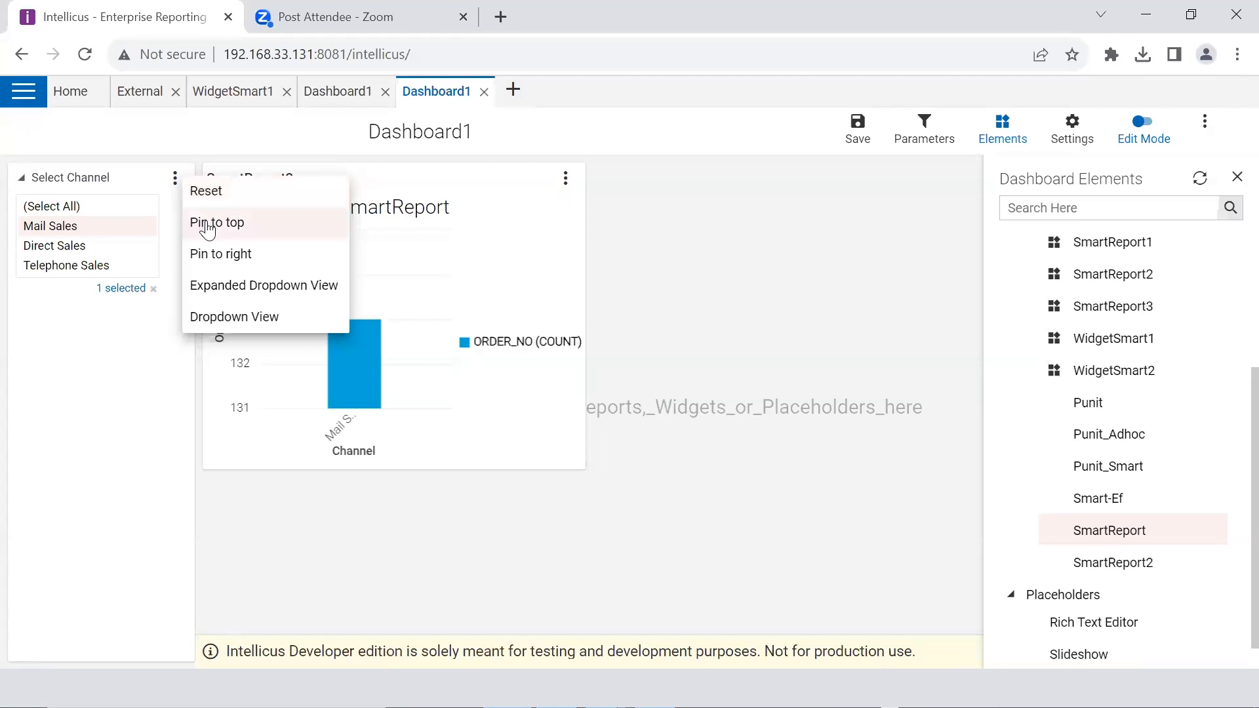
pyautogui.click(207, 226)
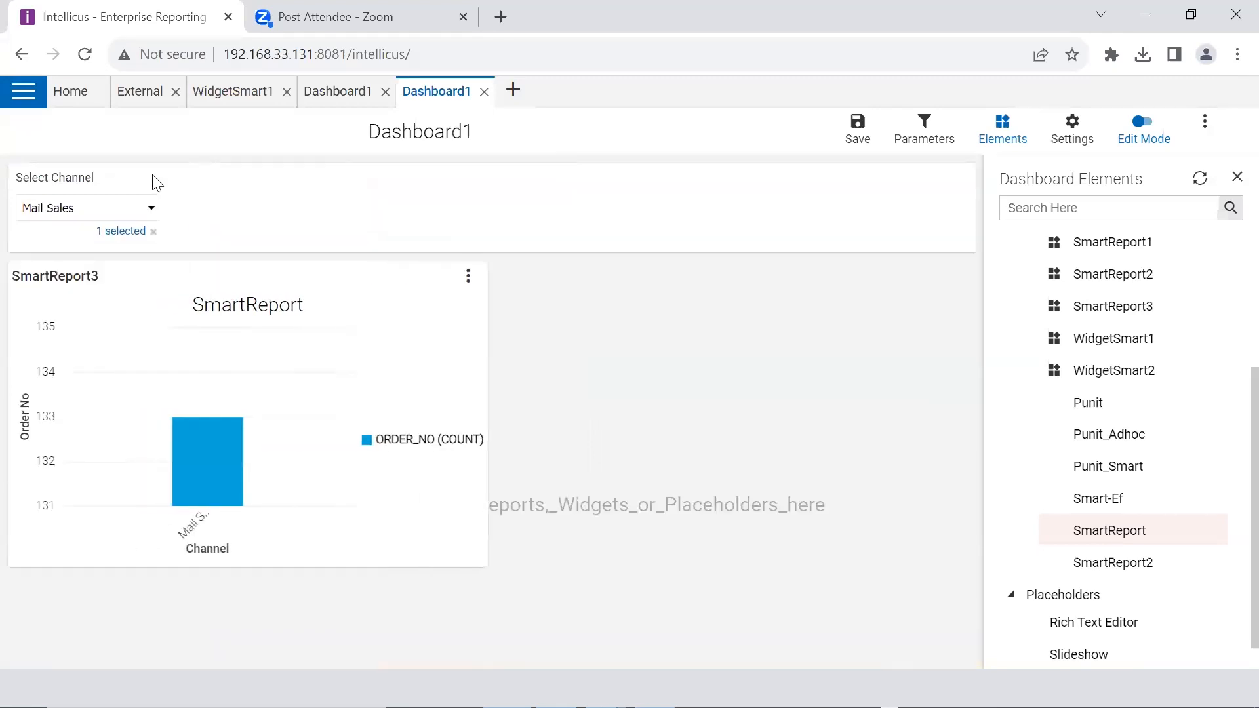
pyautogui.click(174, 175)
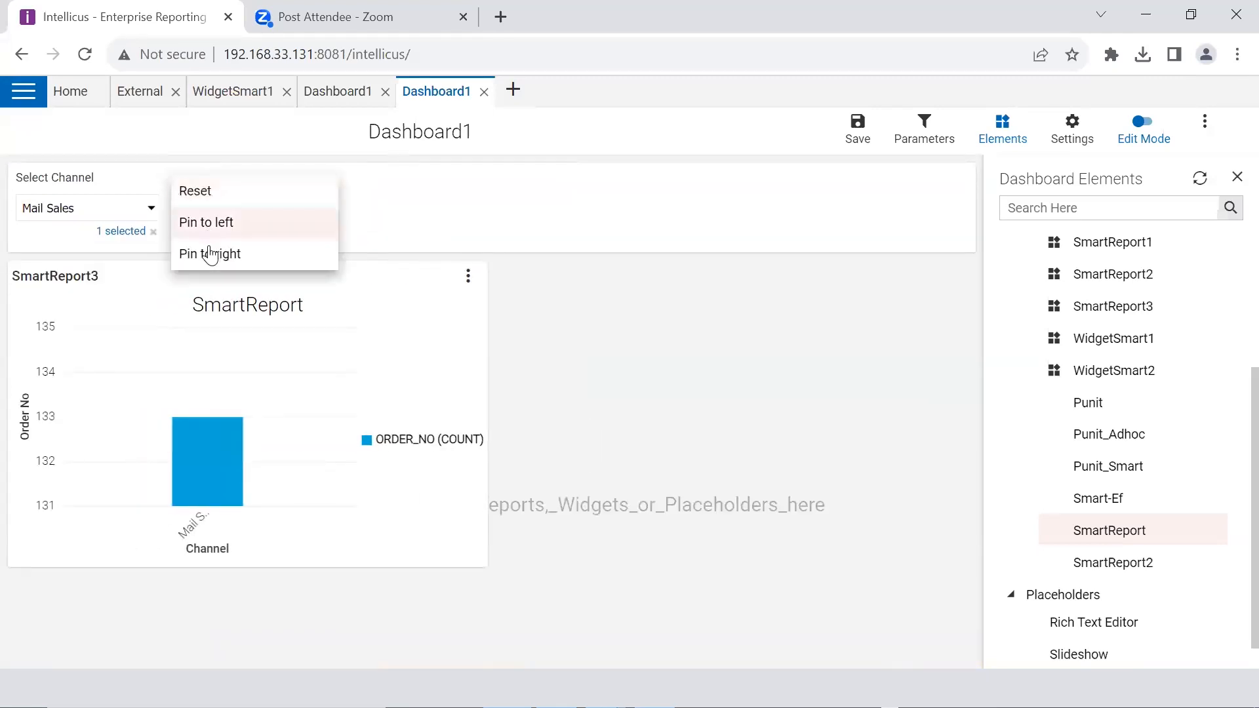
pyautogui.click(205, 226)
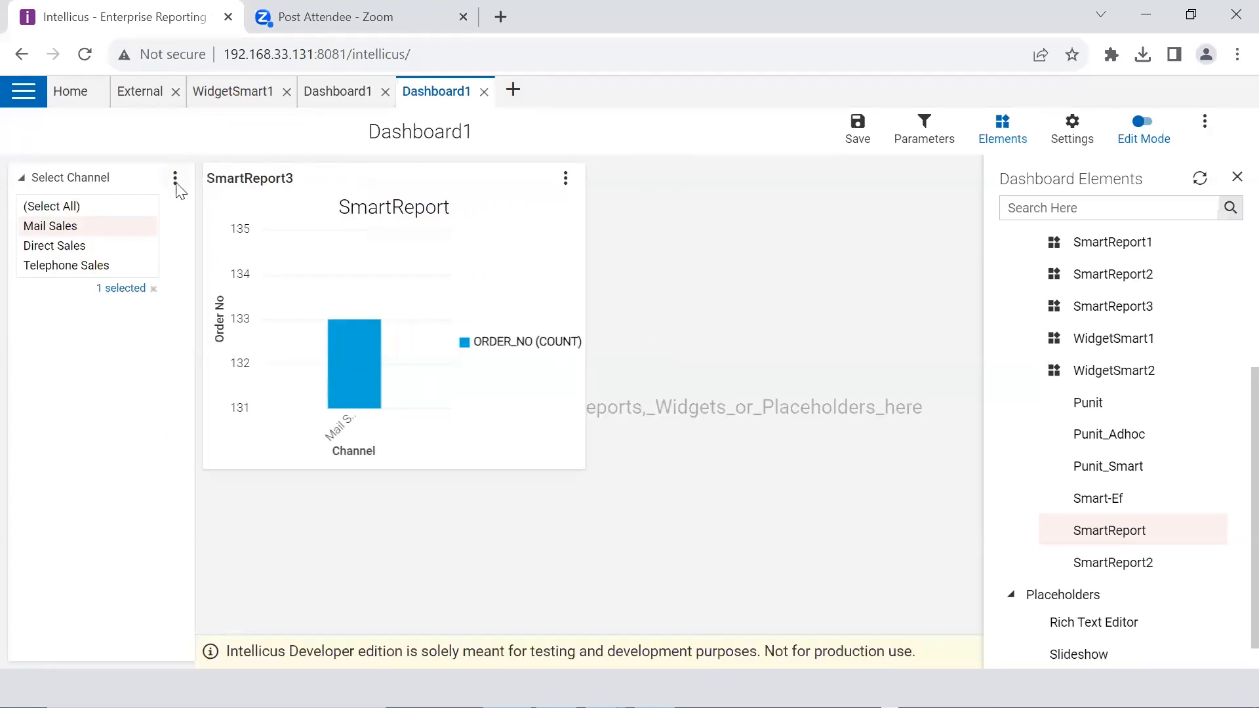
pyautogui.click(174, 177)
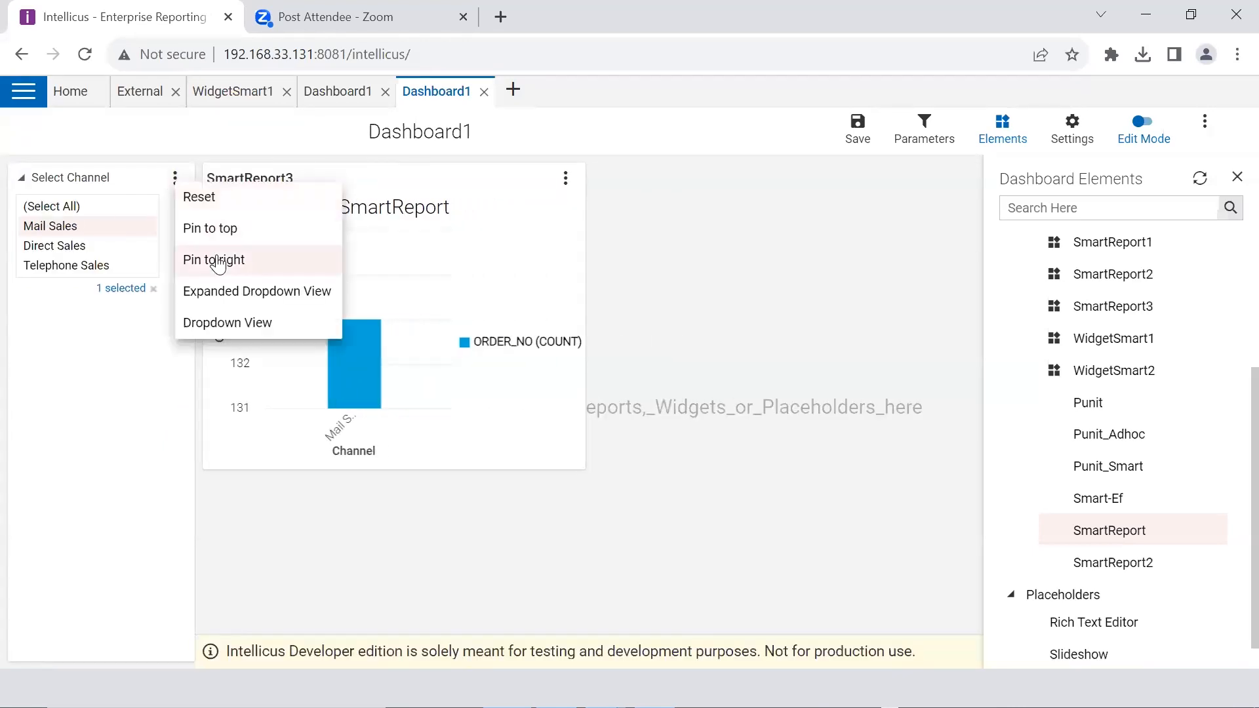
pyautogui.click(219, 262)
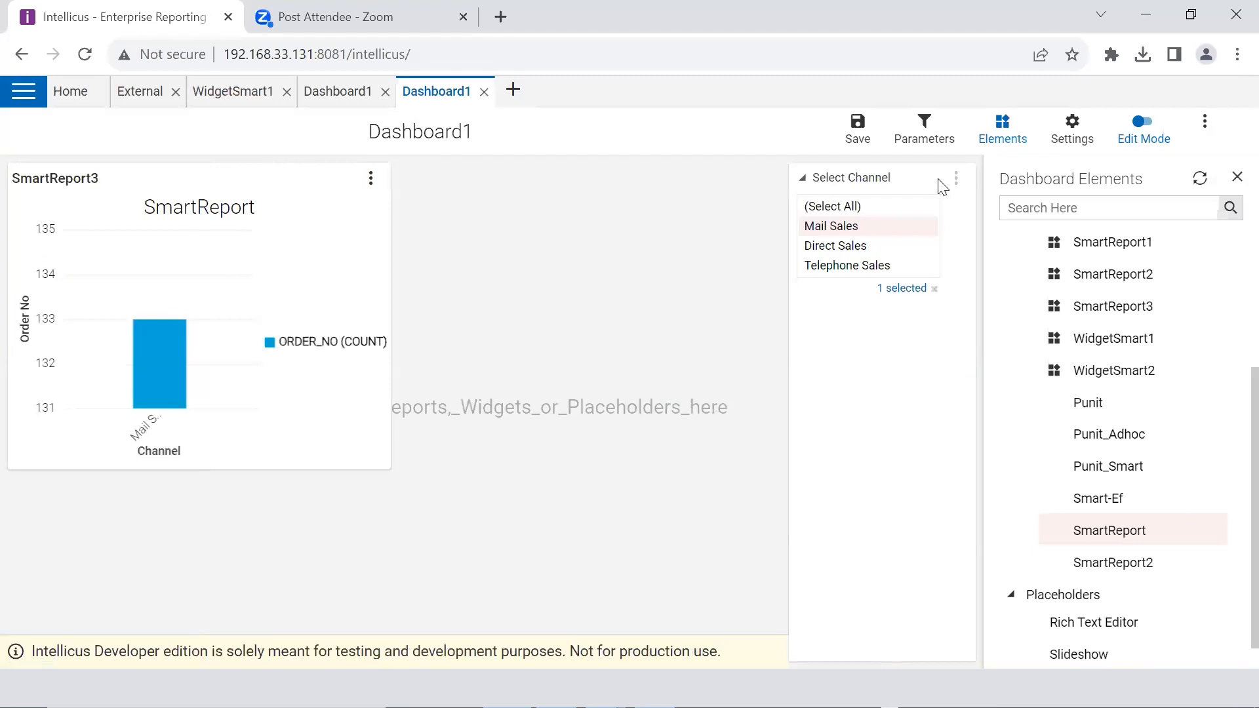
pyautogui.click(955, 178)
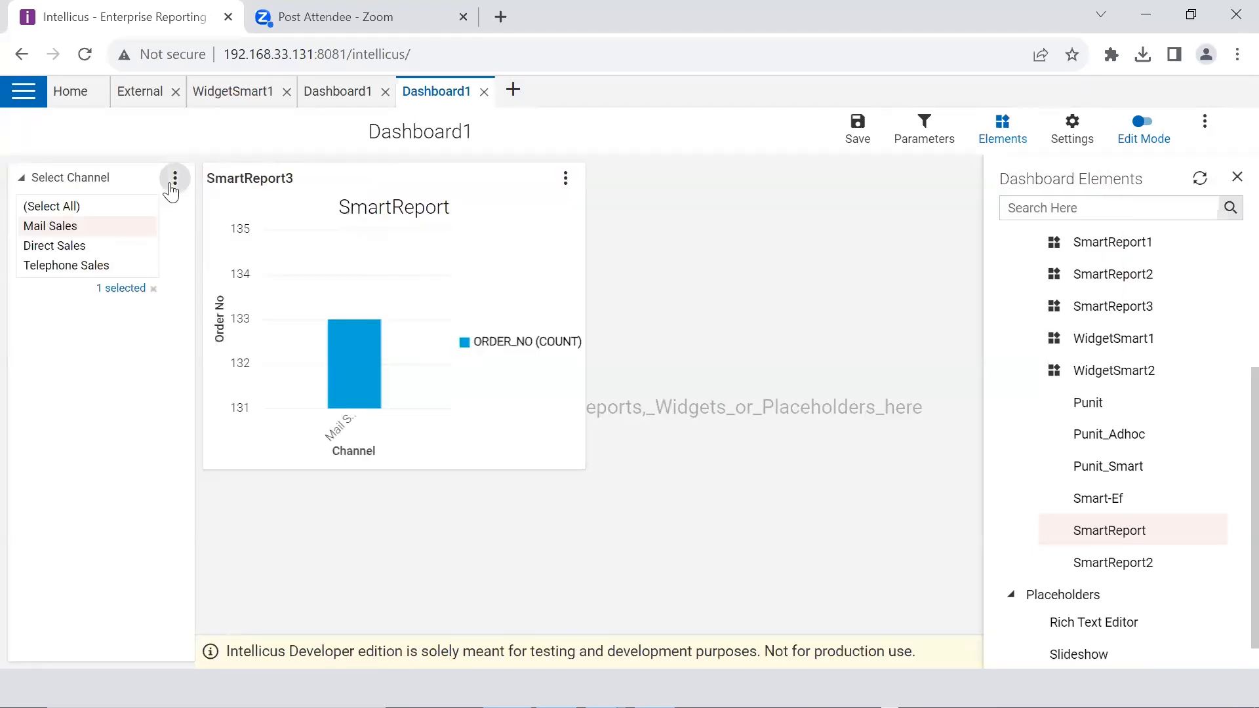
# Try Dropdown View and Expanded Dropdown View for the Select Channel prompt, returning it to List View
pyautogui.click(175, 180)
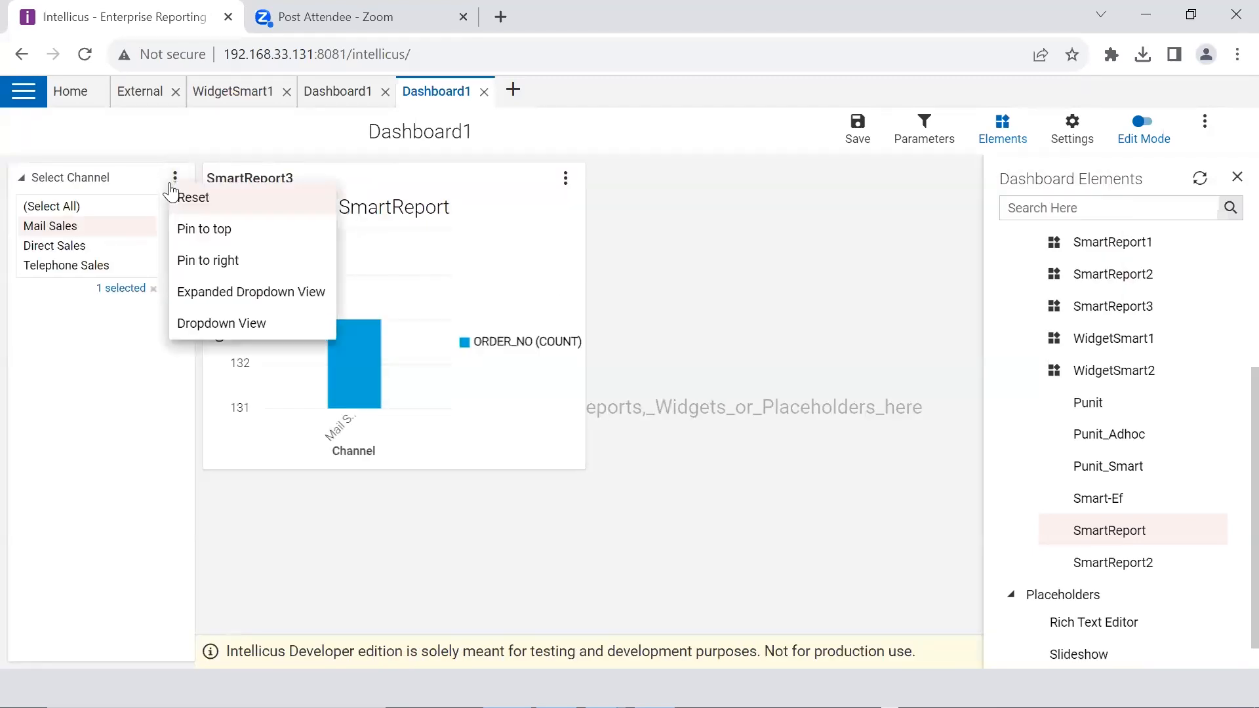
pyautogui.click(225, 323)
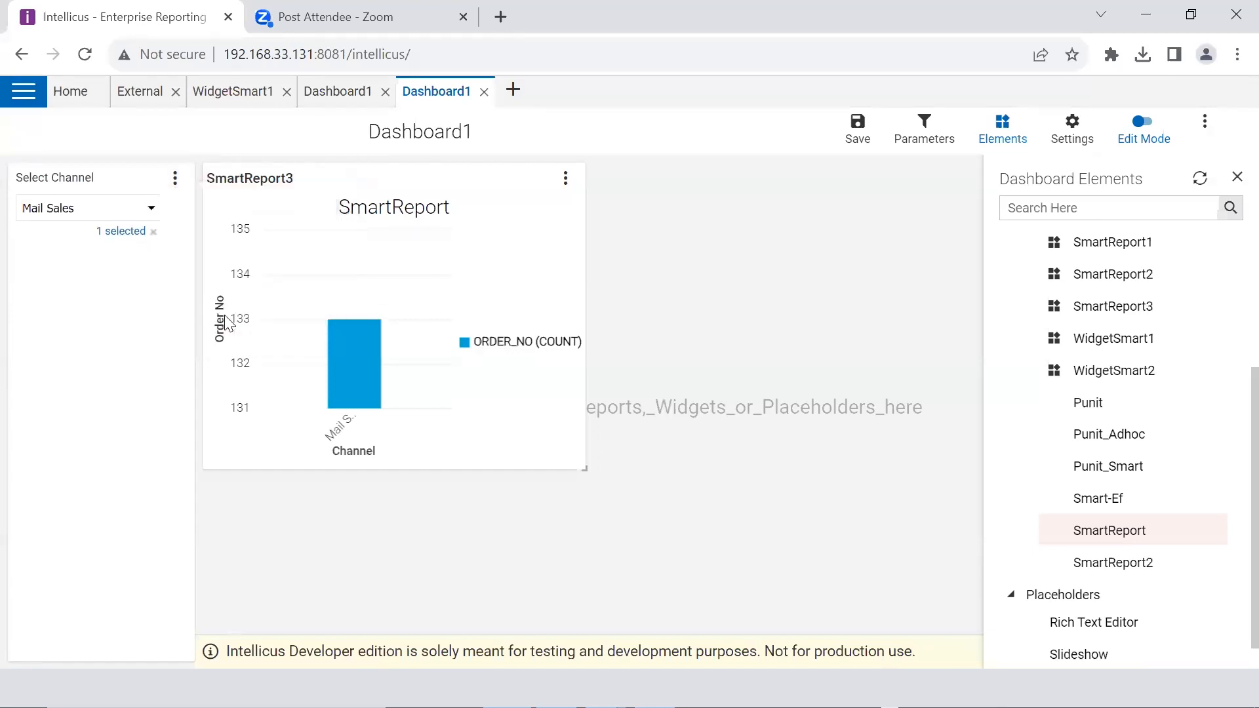
pyautogui.click(150, 210)
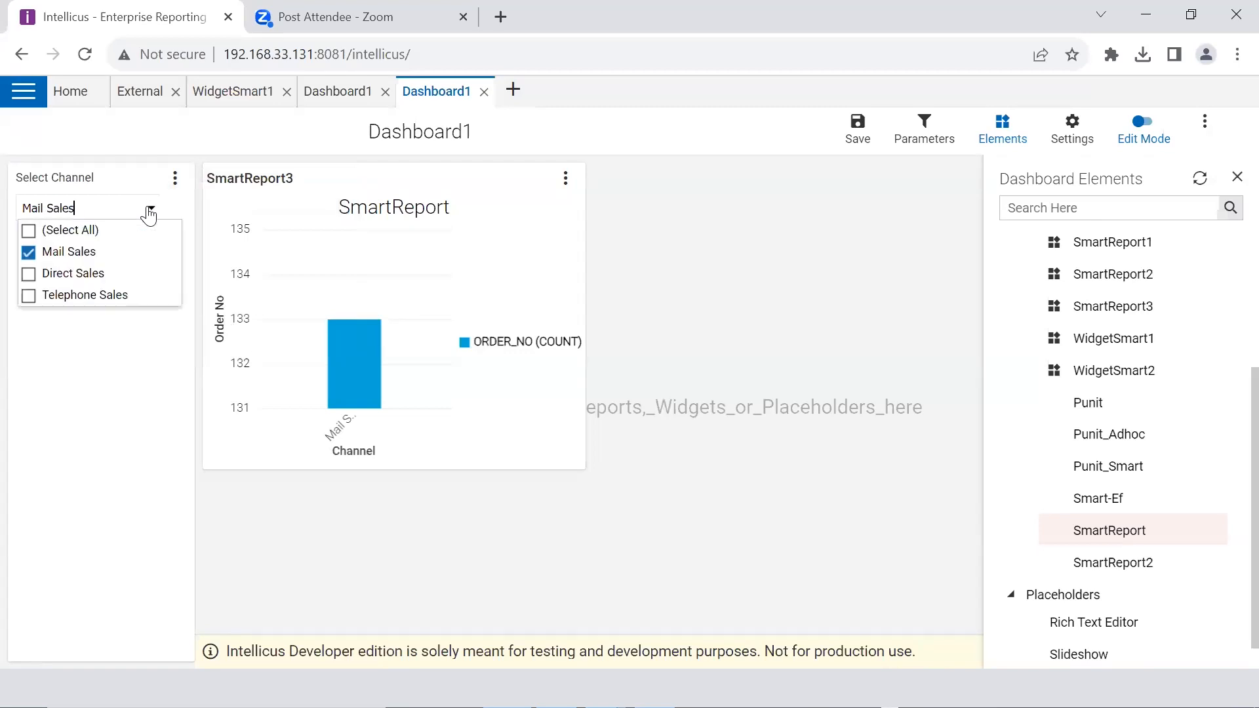
pyautogui.click(177, 182)
pyautogui.click(176, 179)
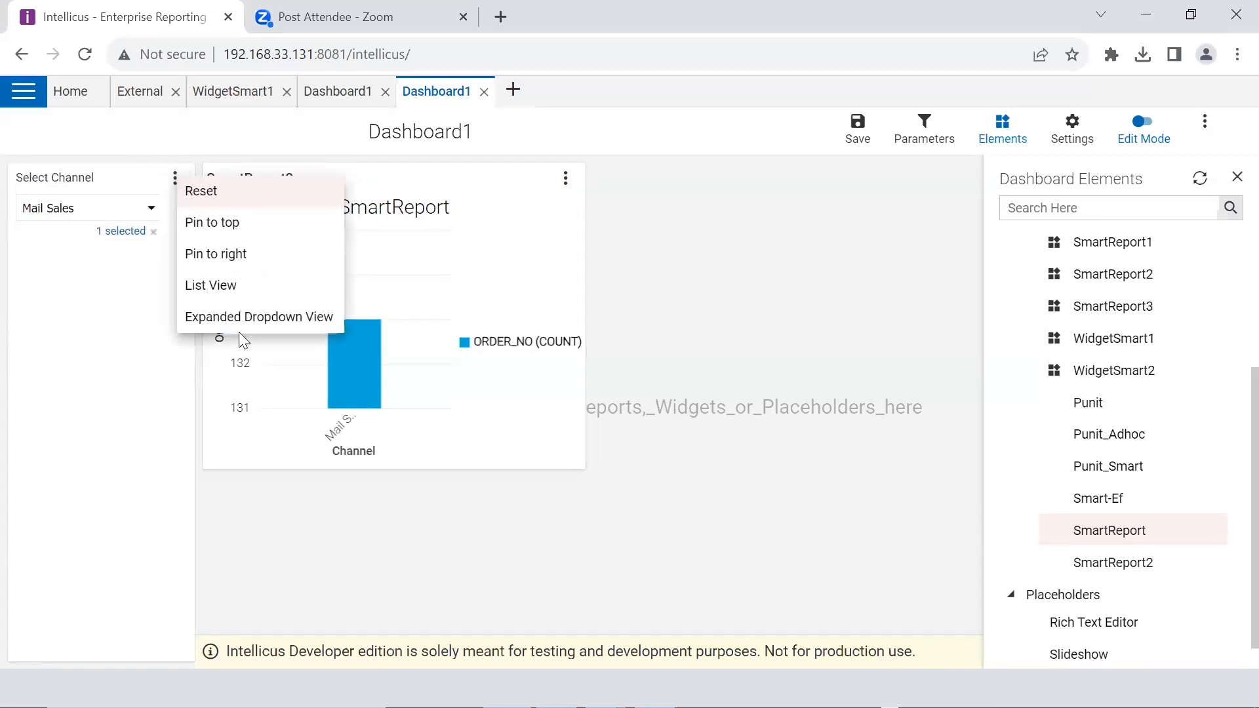
pyautogui.click(237, 316)
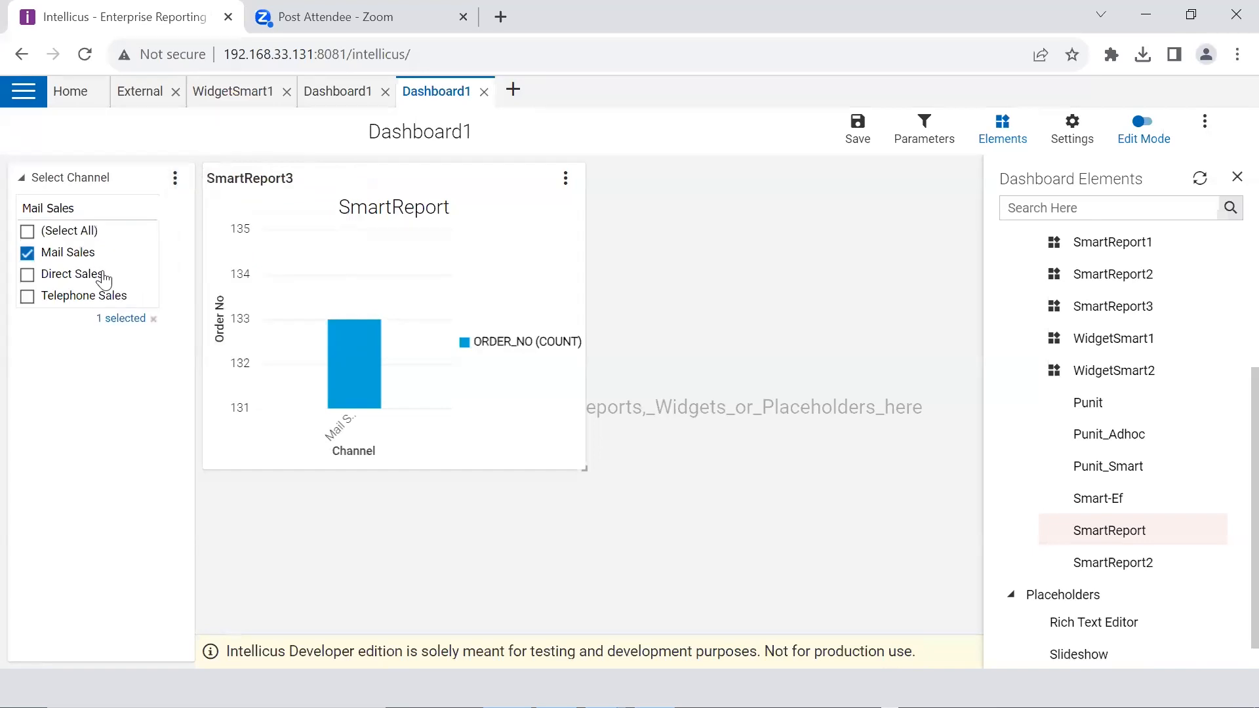
pyautogui.click(173, 180)
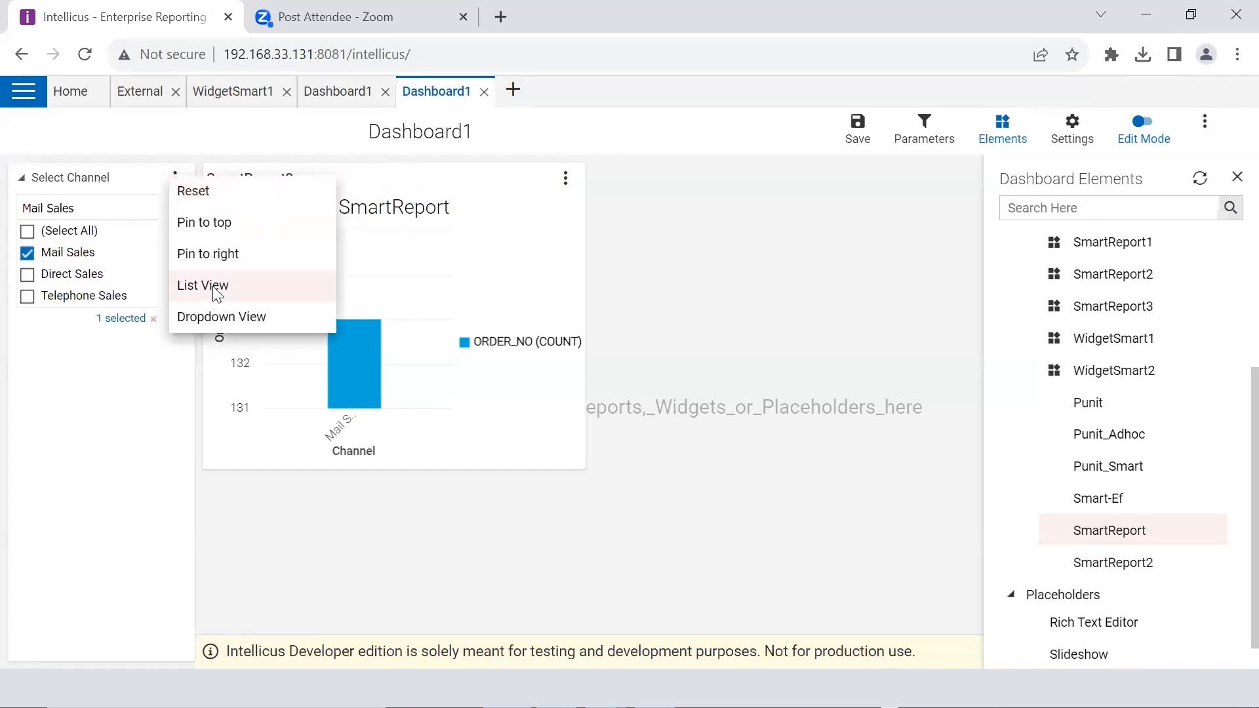
pyautogui.click(214, 286)
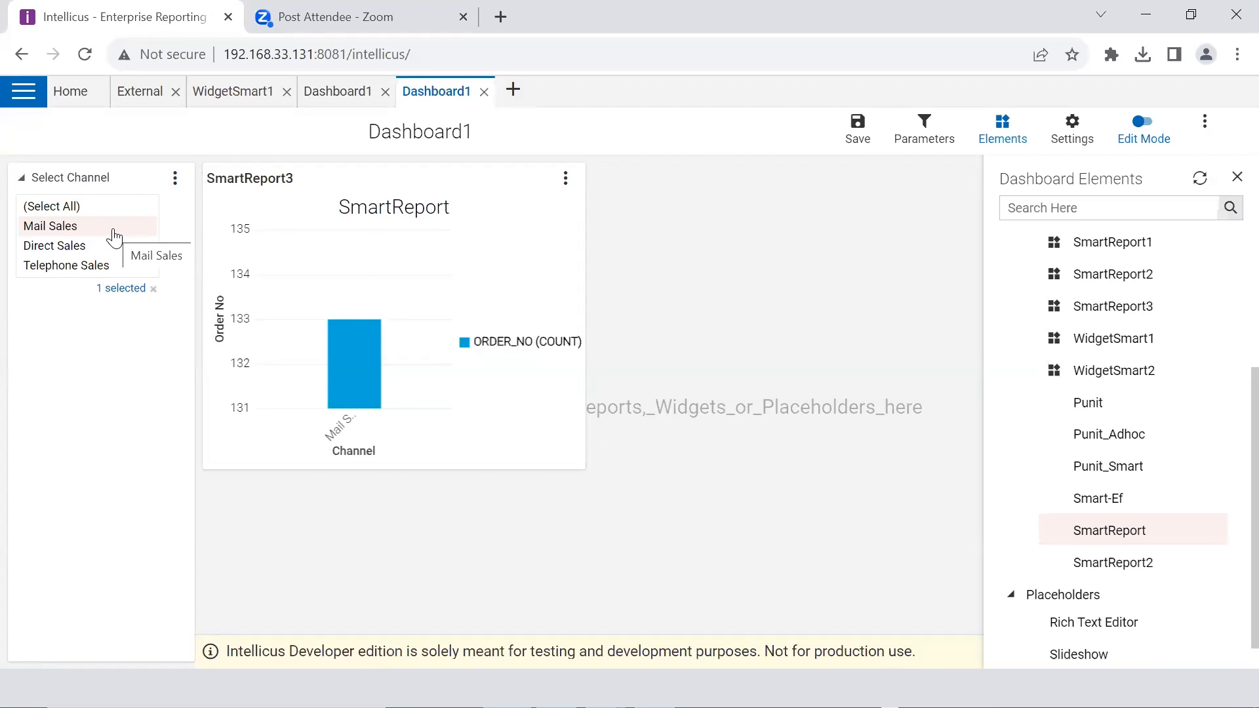
# Show the Select Channel prompt in Expanded Dropdown View and filter the chart to Telephone Sales only
pyautogui.click(175, 179)
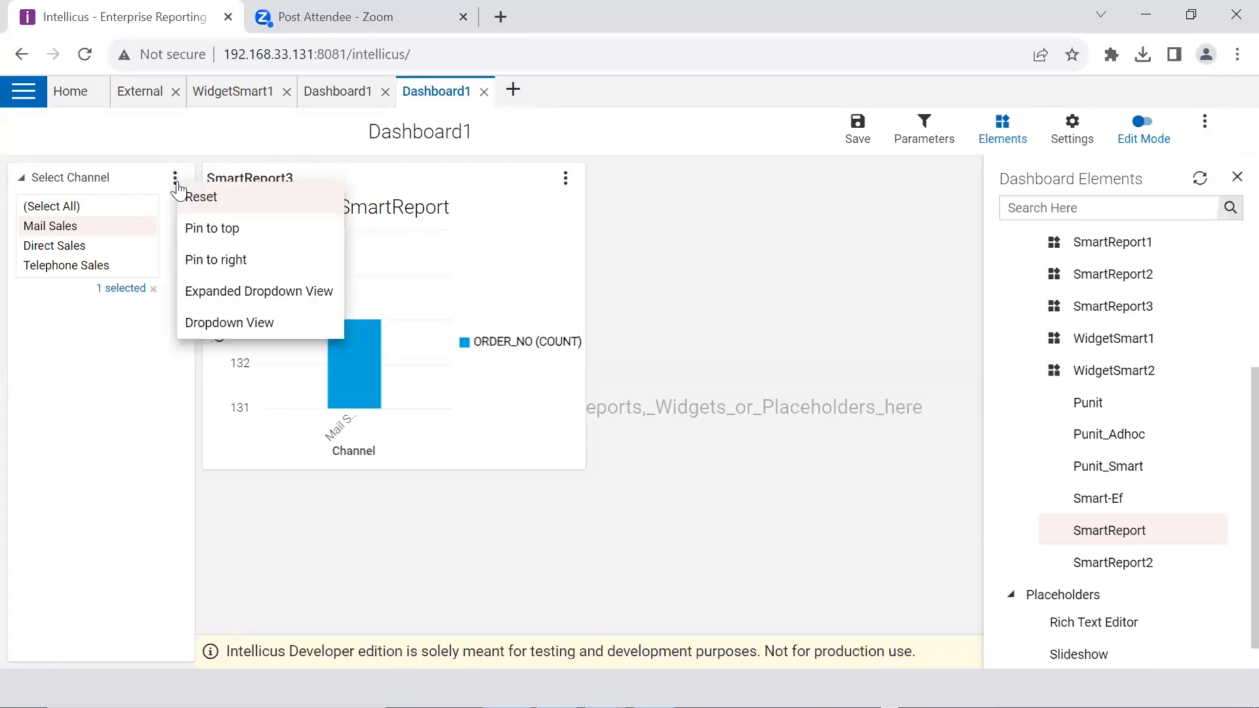
pyautogui.click(219, 297)
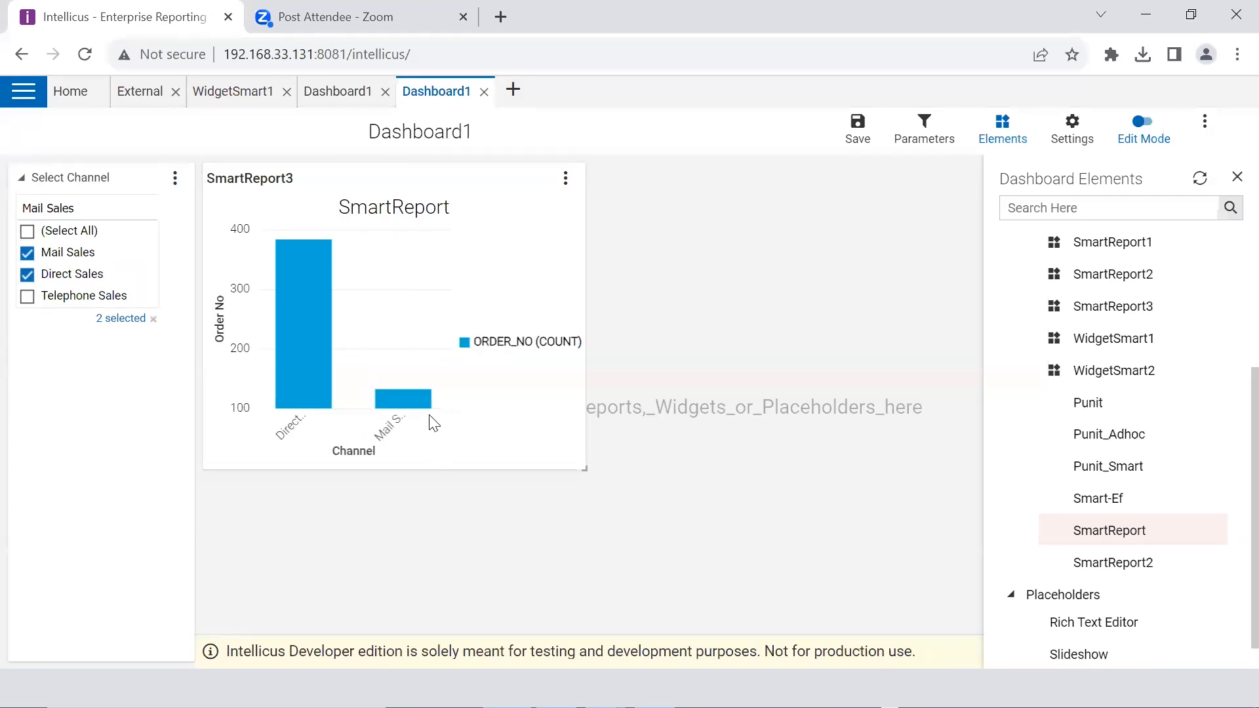
pyautogui.click(27, 296)
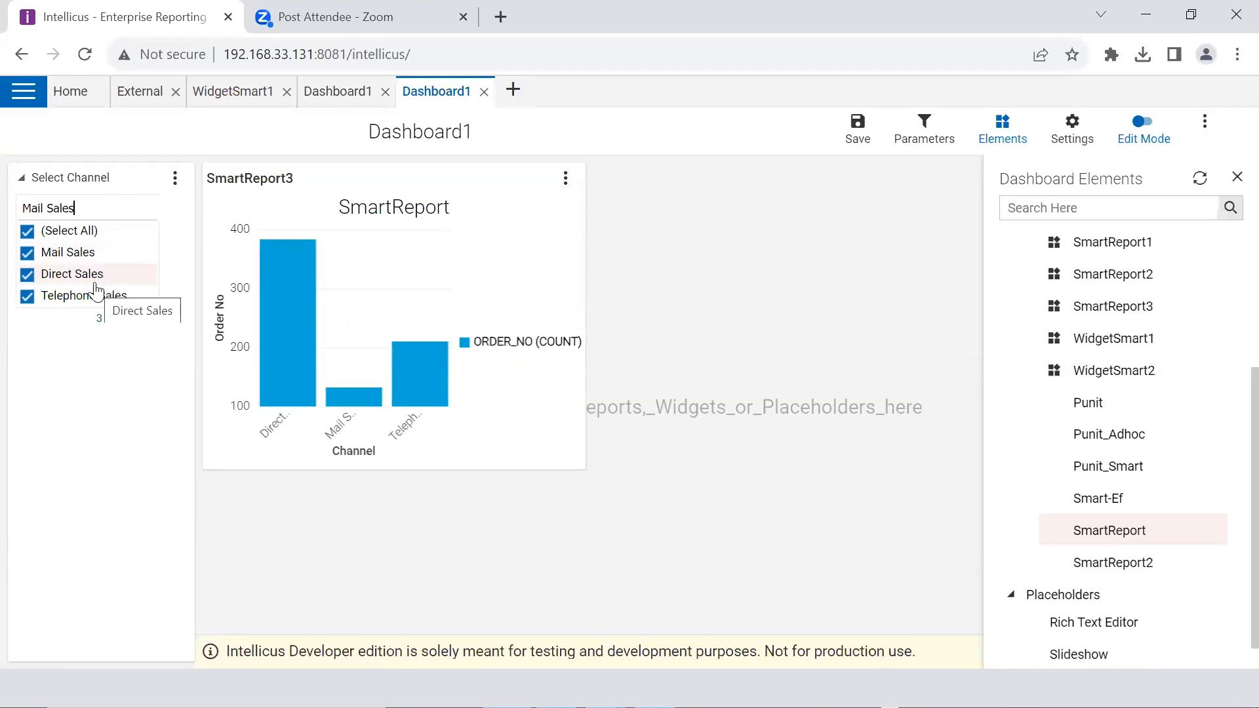
pyautogui.click(27, 253)
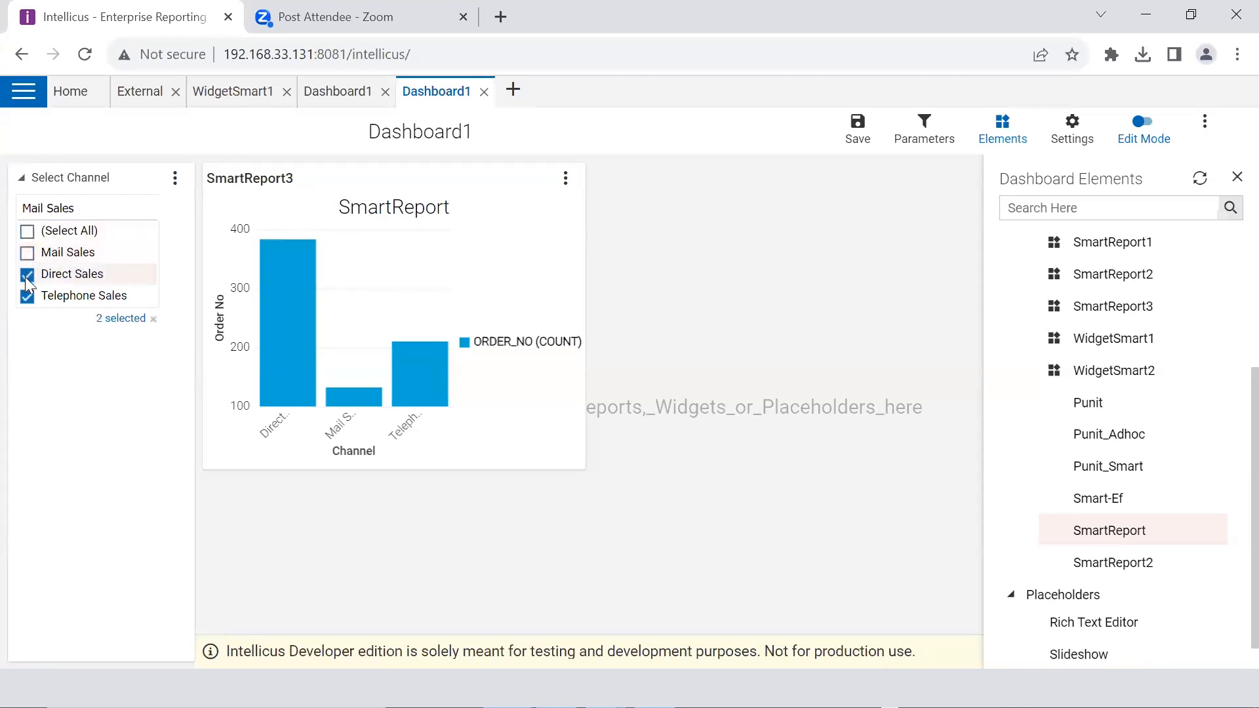
pyautogui.click(28, 279)
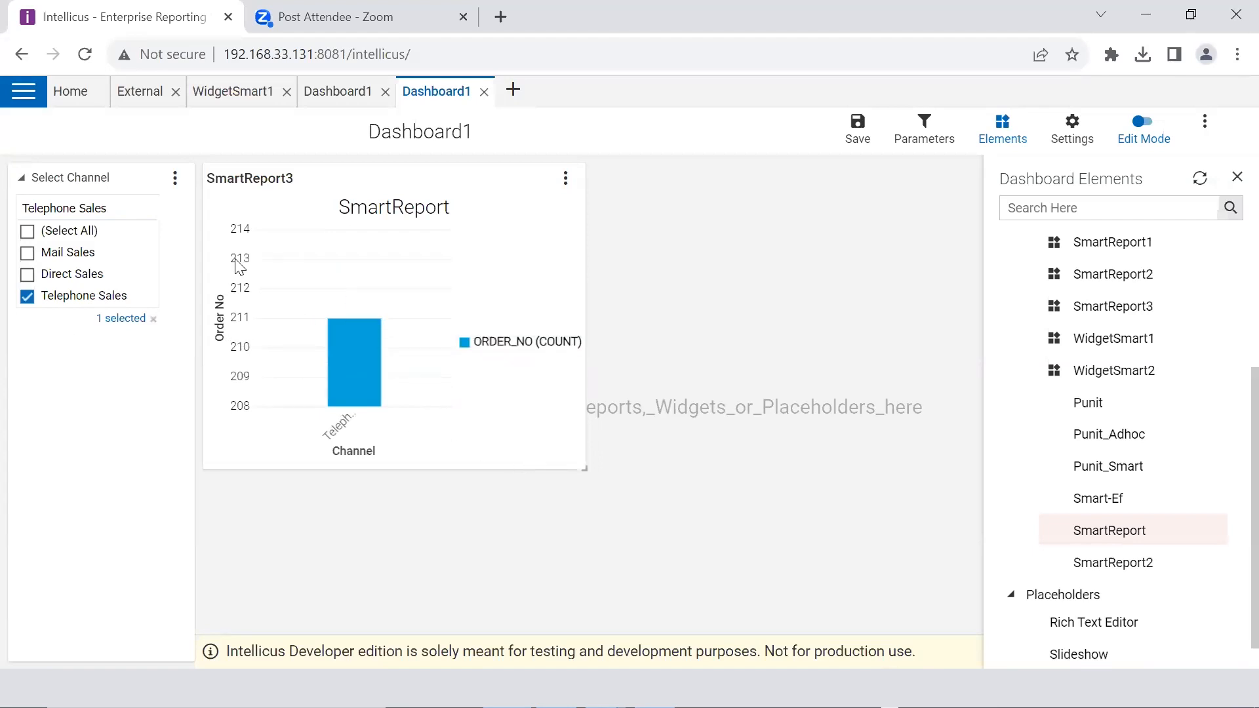
# Show the Select Channel prompt in Dropdown View and save the dashboard publicly as Dashboard_Train in the Training1 folder
pyautogui.click(175, 179)
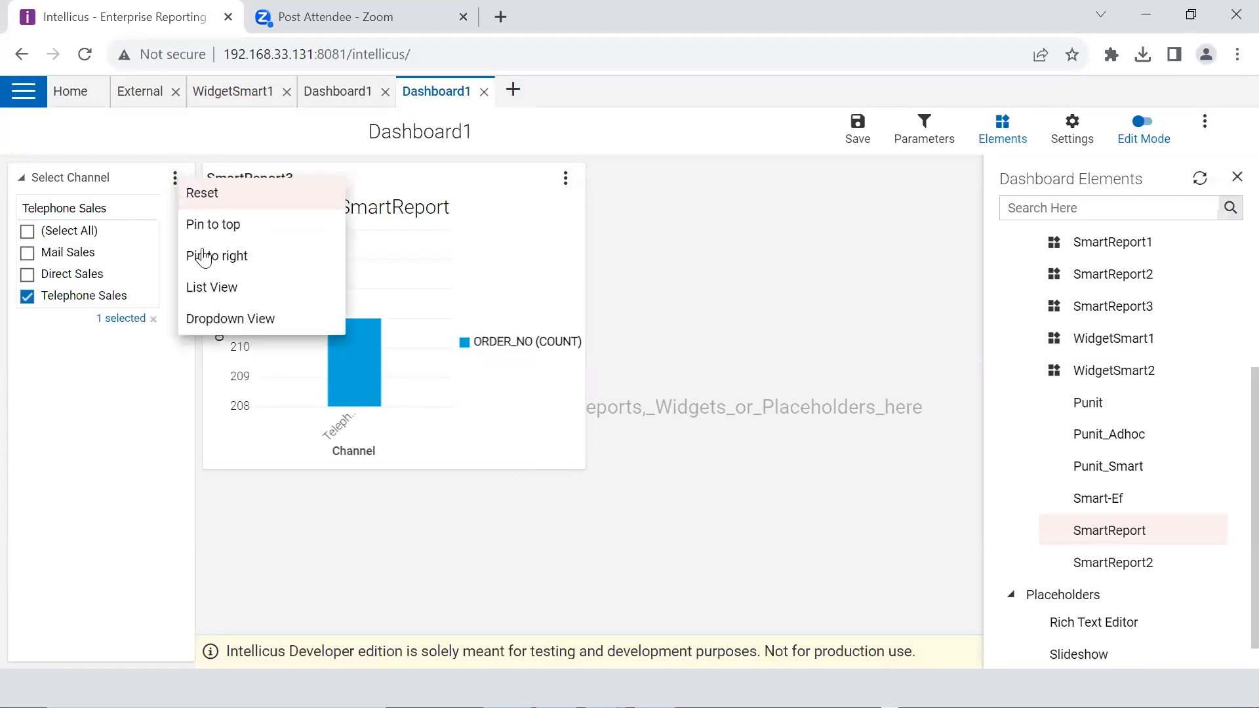
pyautogui.click(231, 320)
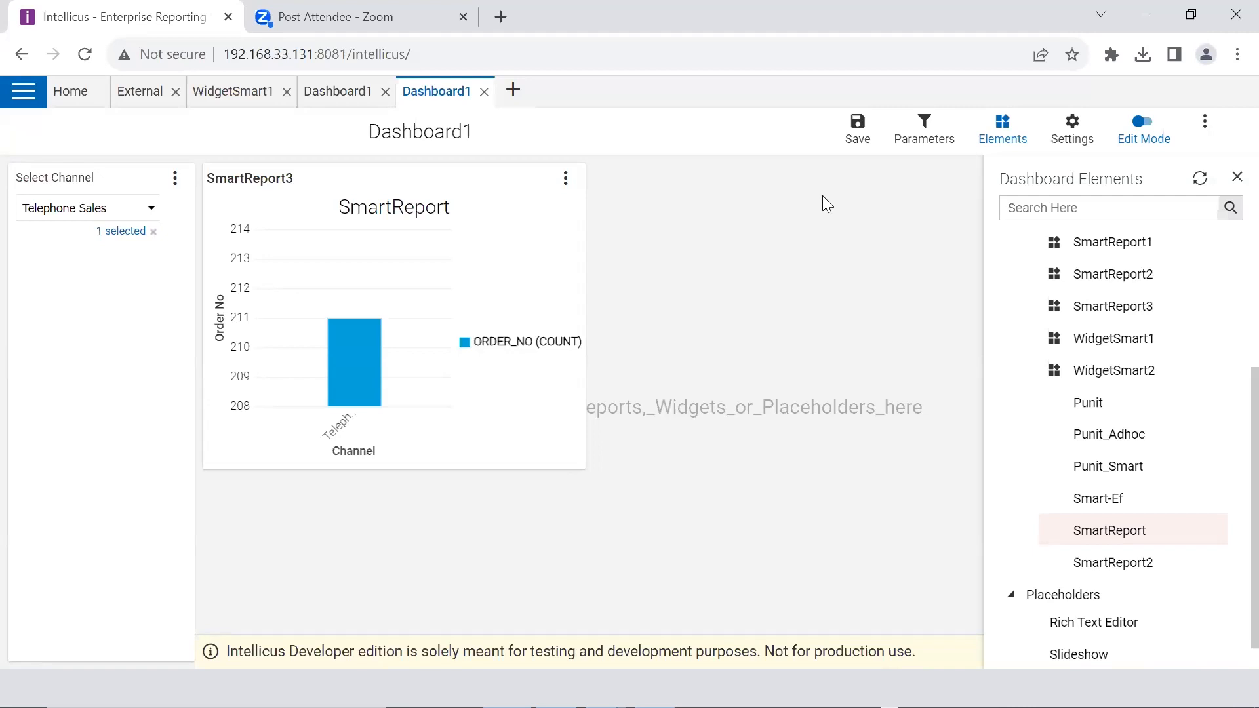
pyautogui.click(1205, 120)
pyautogui.click(1125, 169)
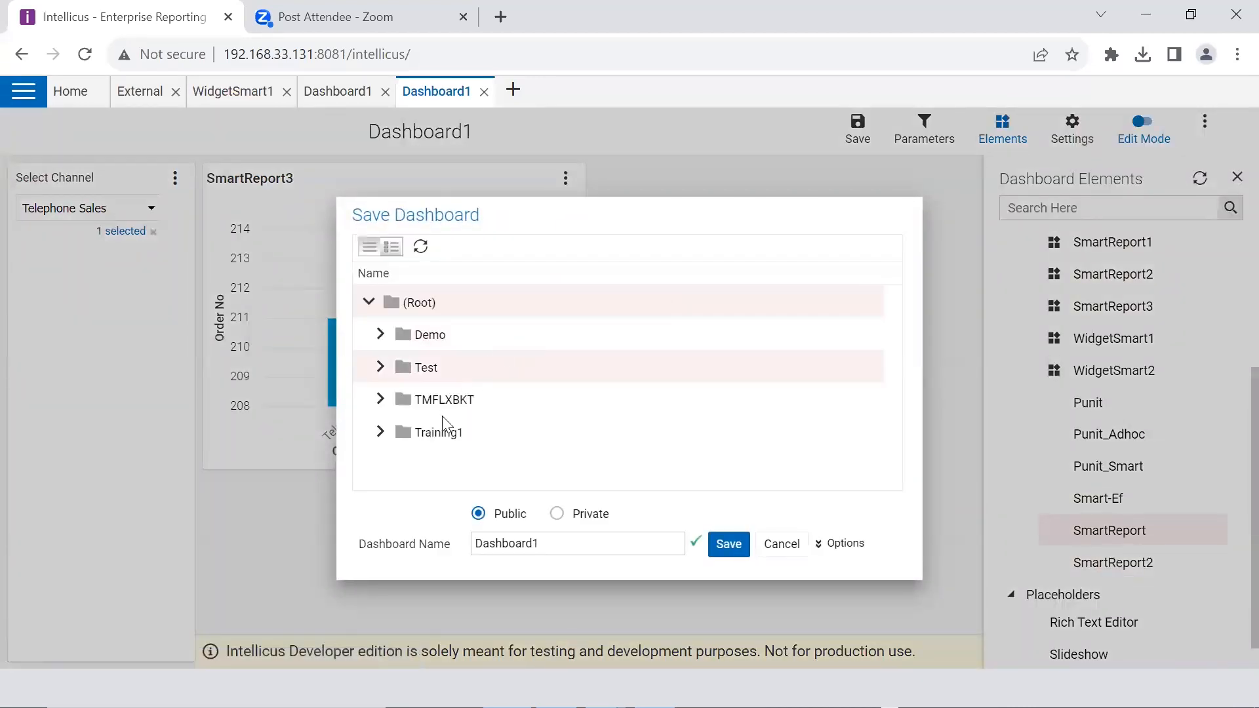
pyautogui.click(380, 432)
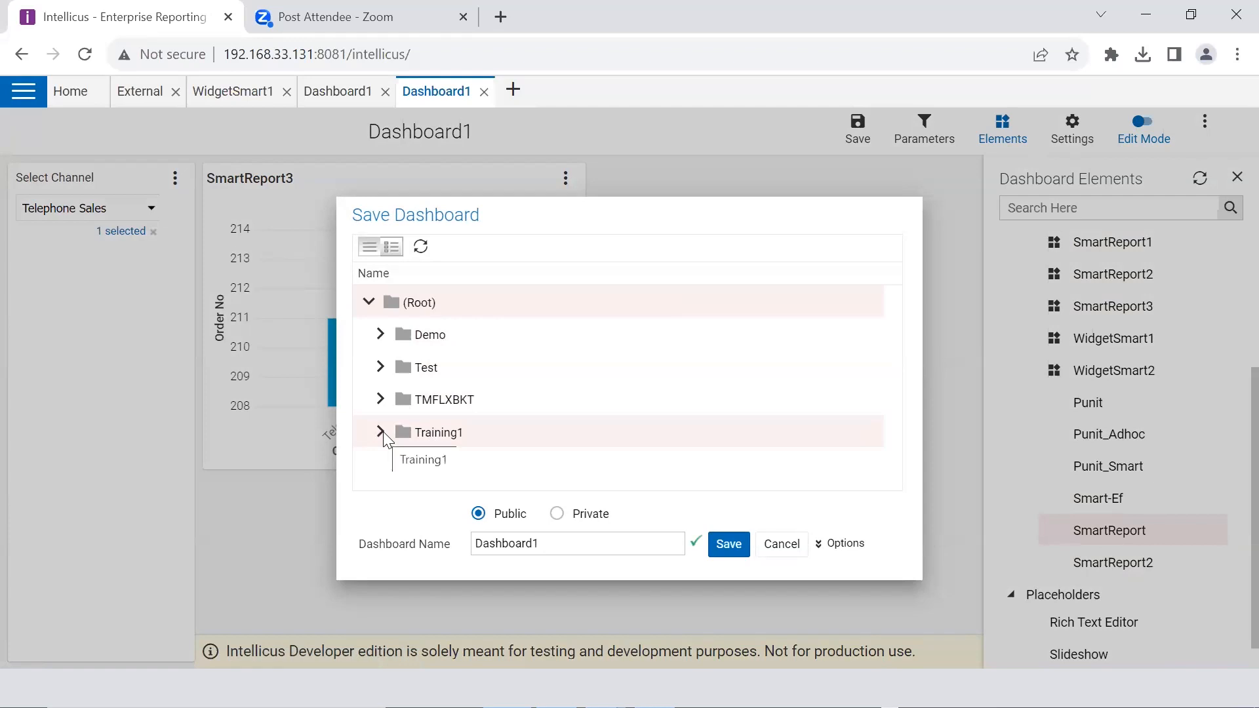
pyautogui.click(564, 548)
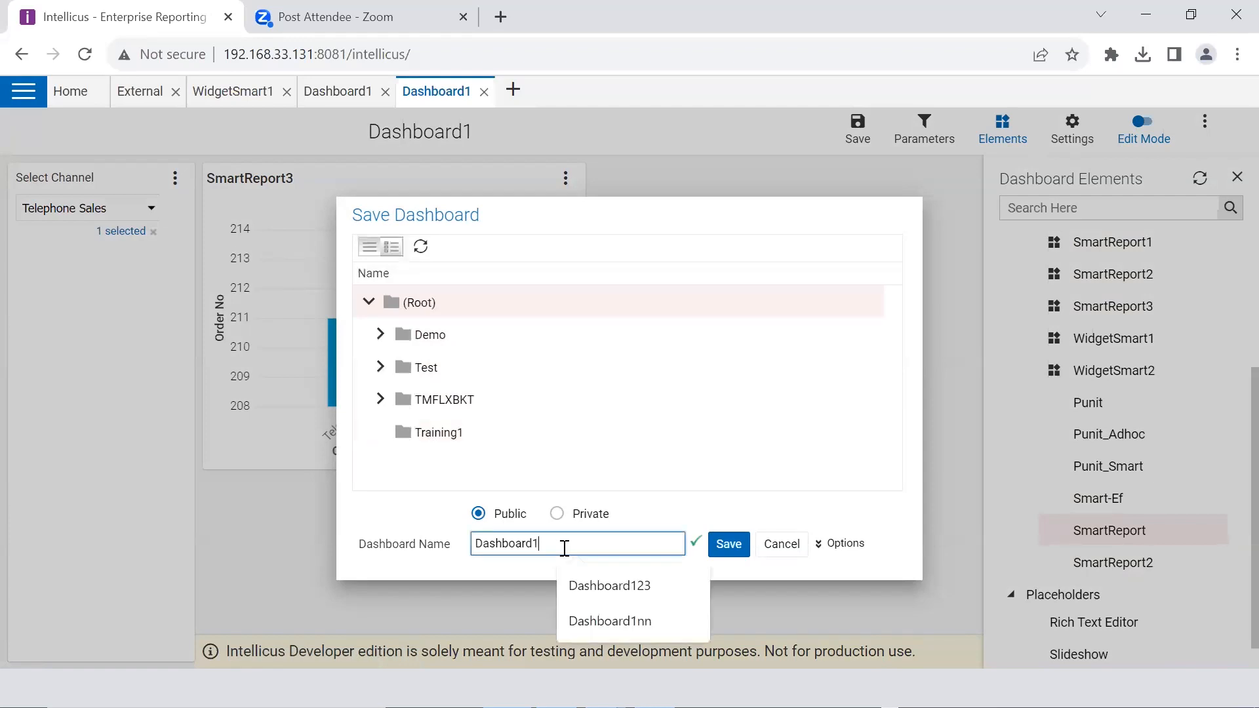
pyautogui.press('BackSpace')
pyautogui.write('_')
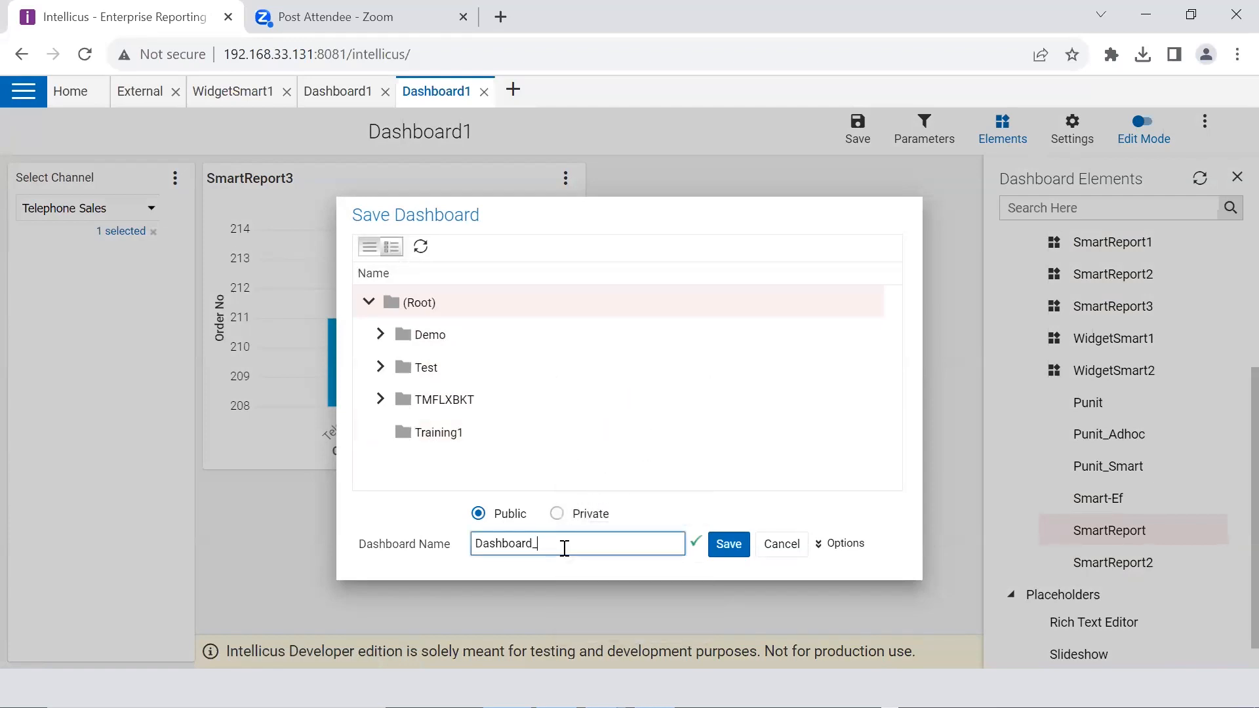
pyautogui.write('Train')
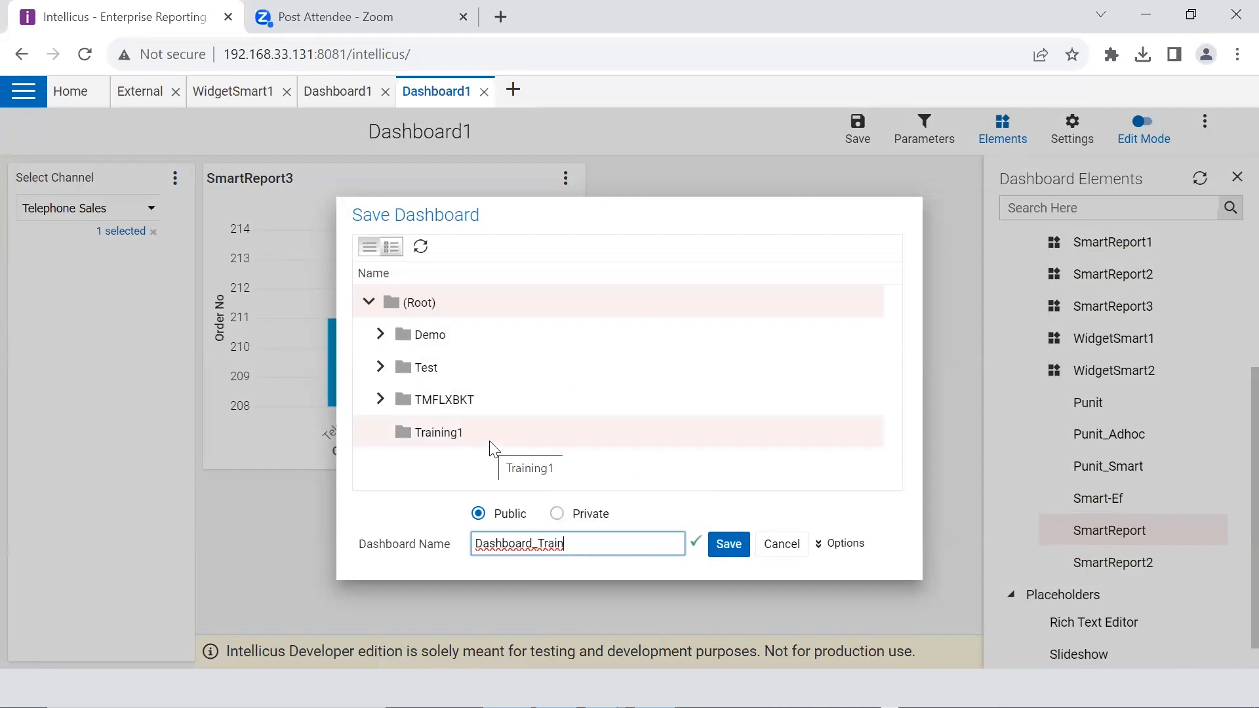
pyautogui.click(438, 434)
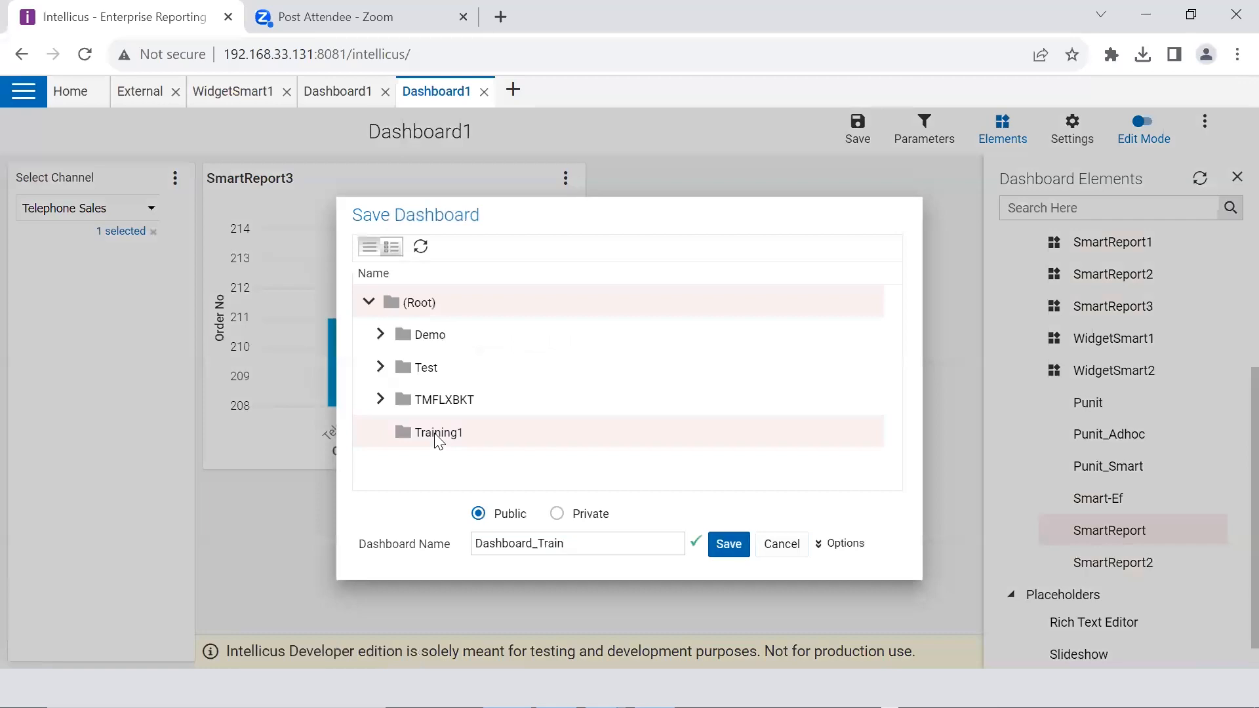
pyautogui.click(728, 544)
pyautogui.click(733, 136)
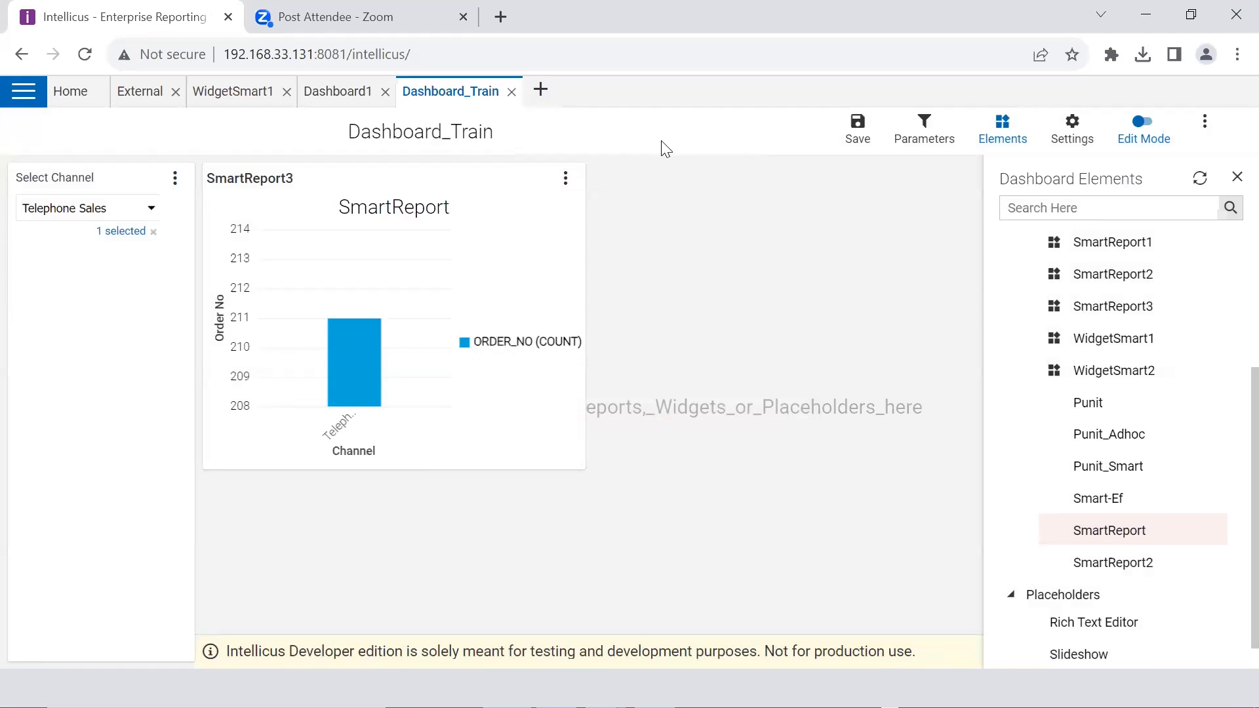
# Reload the Intellicus portal and confirm leaving the current page
pyautogui.hotkey('ctrl', 'l')
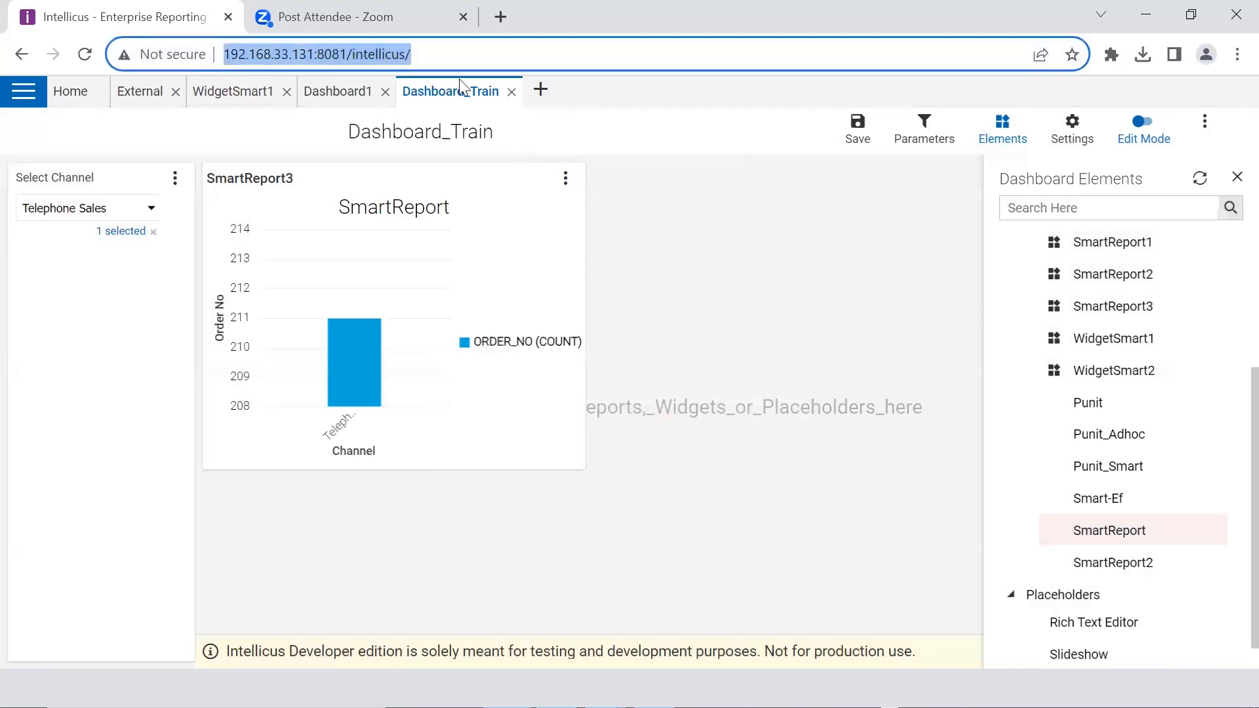
pyautogui.press('Return')
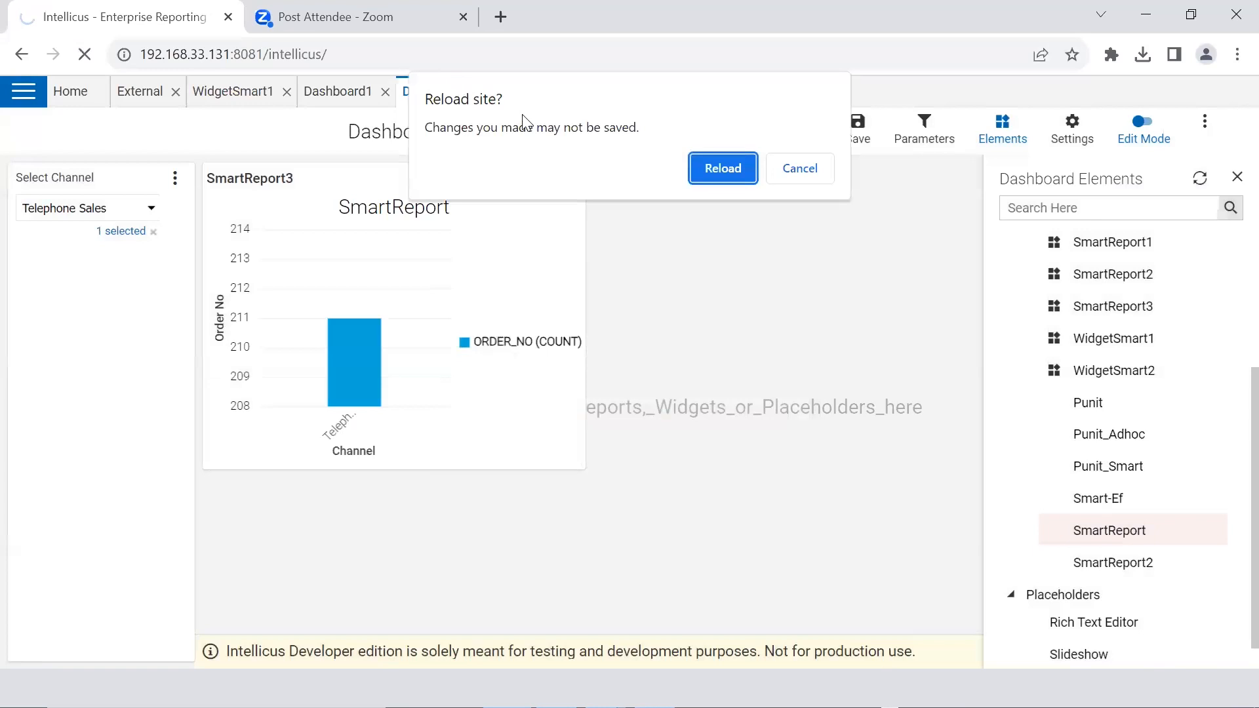
pyautogui.click(712, 166)
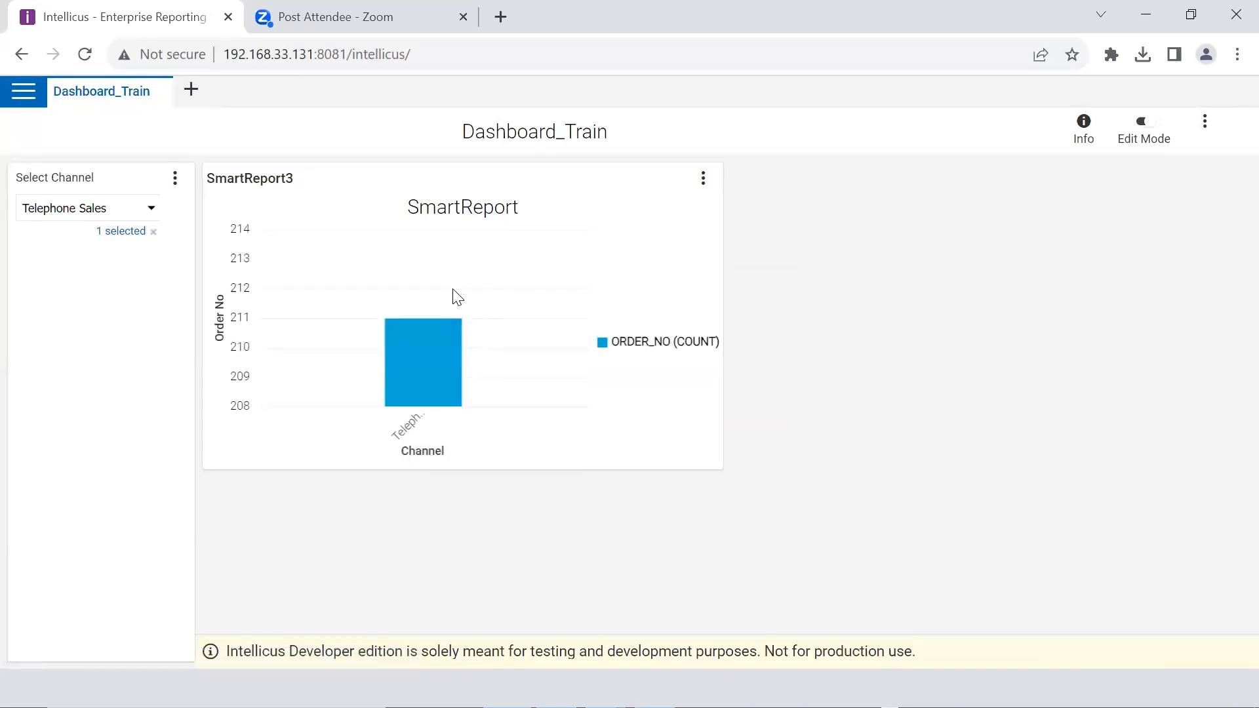
# Open the personal Preferences page of the portal
pyautogui.click(25, 105)
pyautogui.click(40, 200)
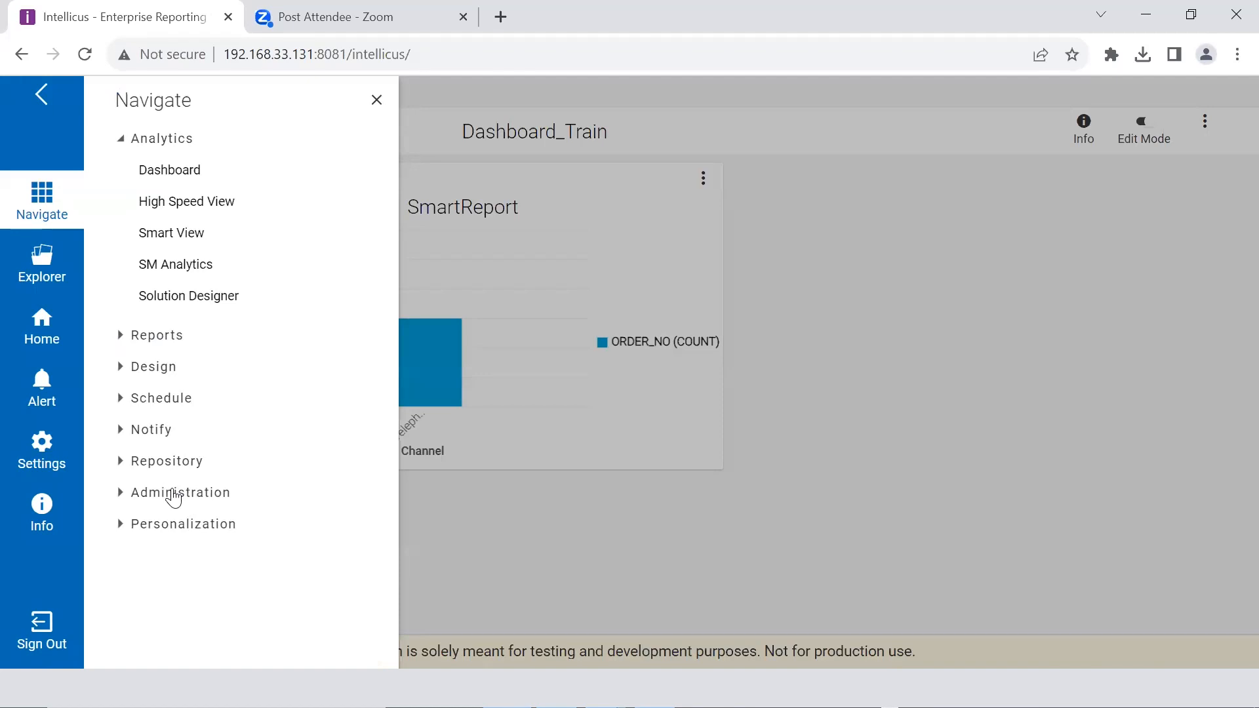
pyautogui.click(161, 526)
pyautogui.click(171, 555)
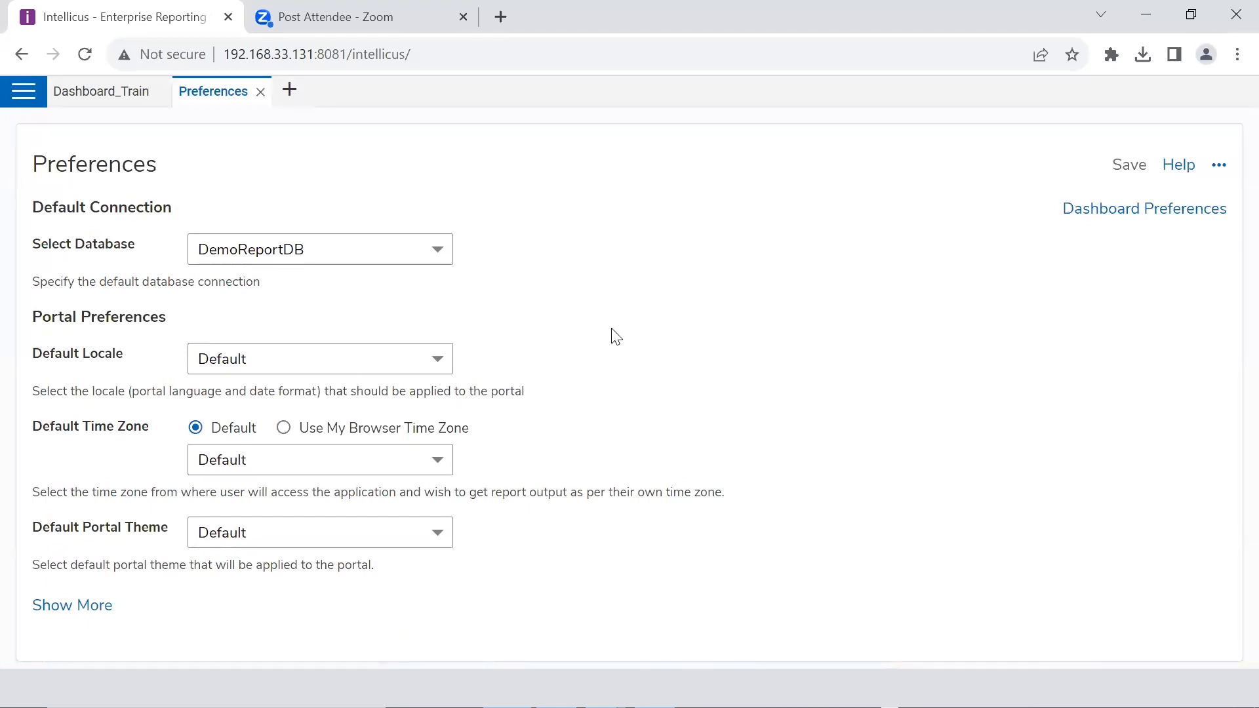
pyautogui.click(39, 97)
pyautogui.click(42, 202)
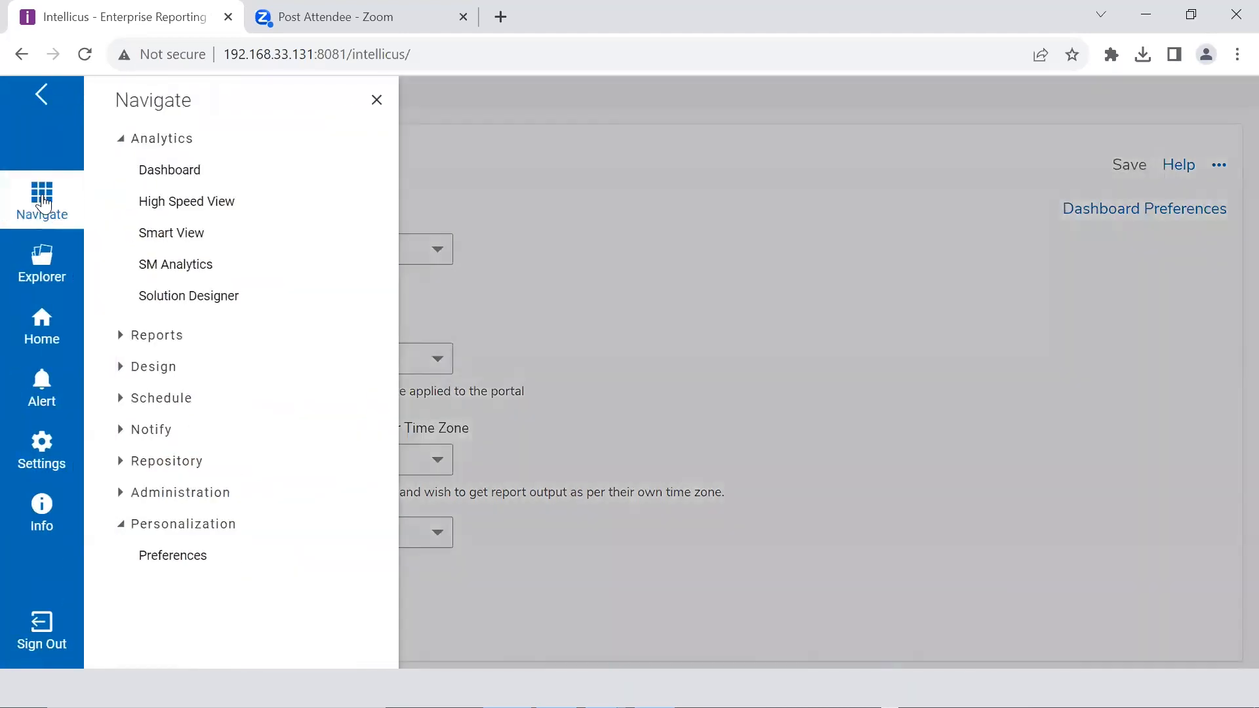
pyautogui.click(164, 552)
pyautogui.click(42, 95)
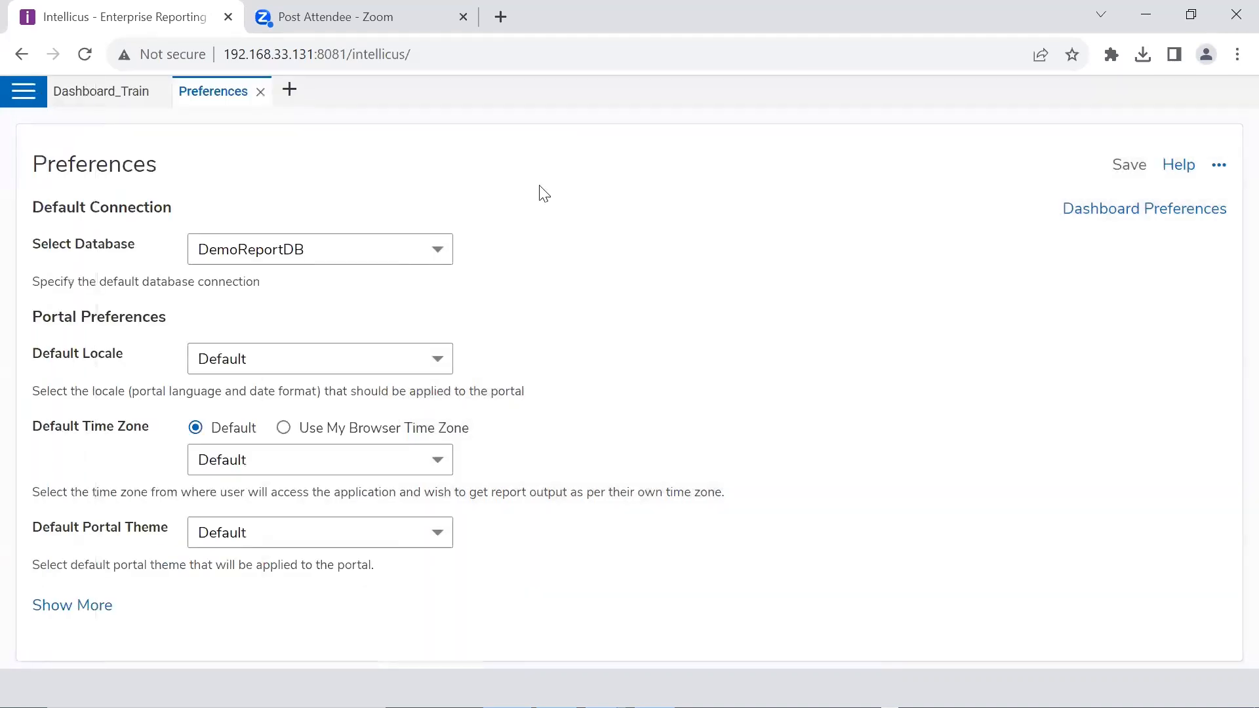
# Remove Dashboard_Train from the selected entities in the Dashboard Preferences and save the preferences
pyautogui.click(1130, 219)
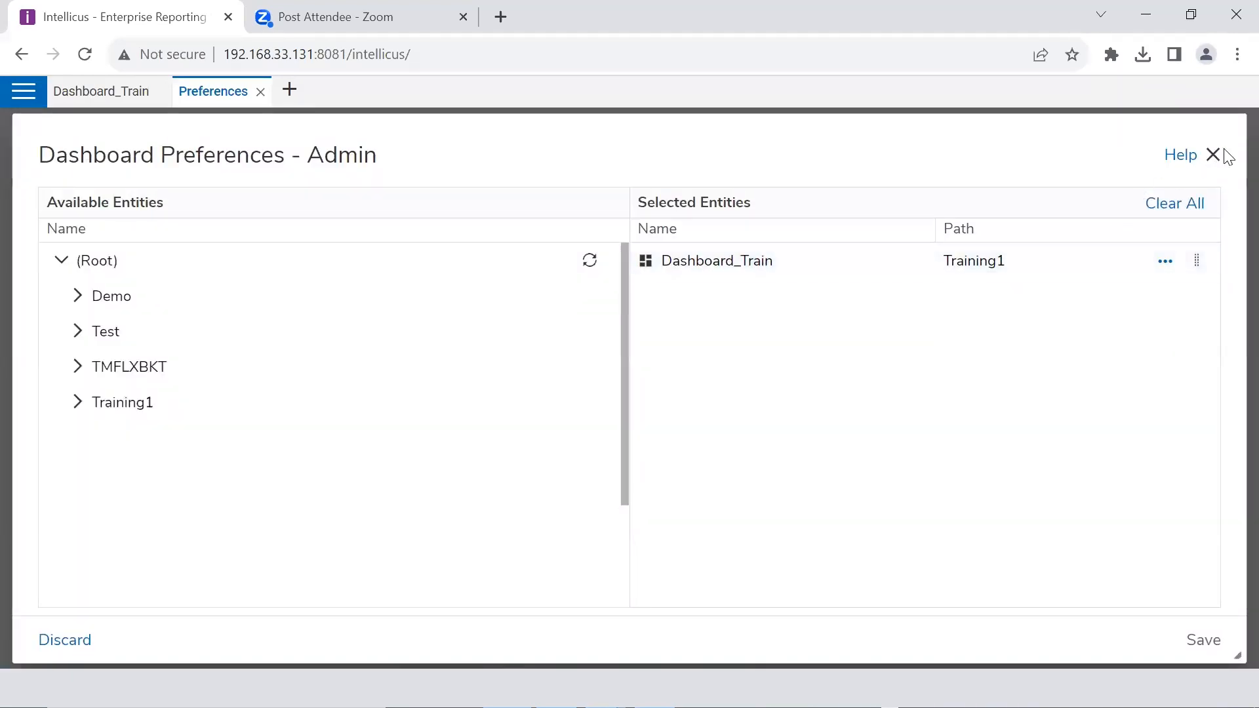
pyautogui.click(1213, 156)
pyautogui.click(1144, 211)
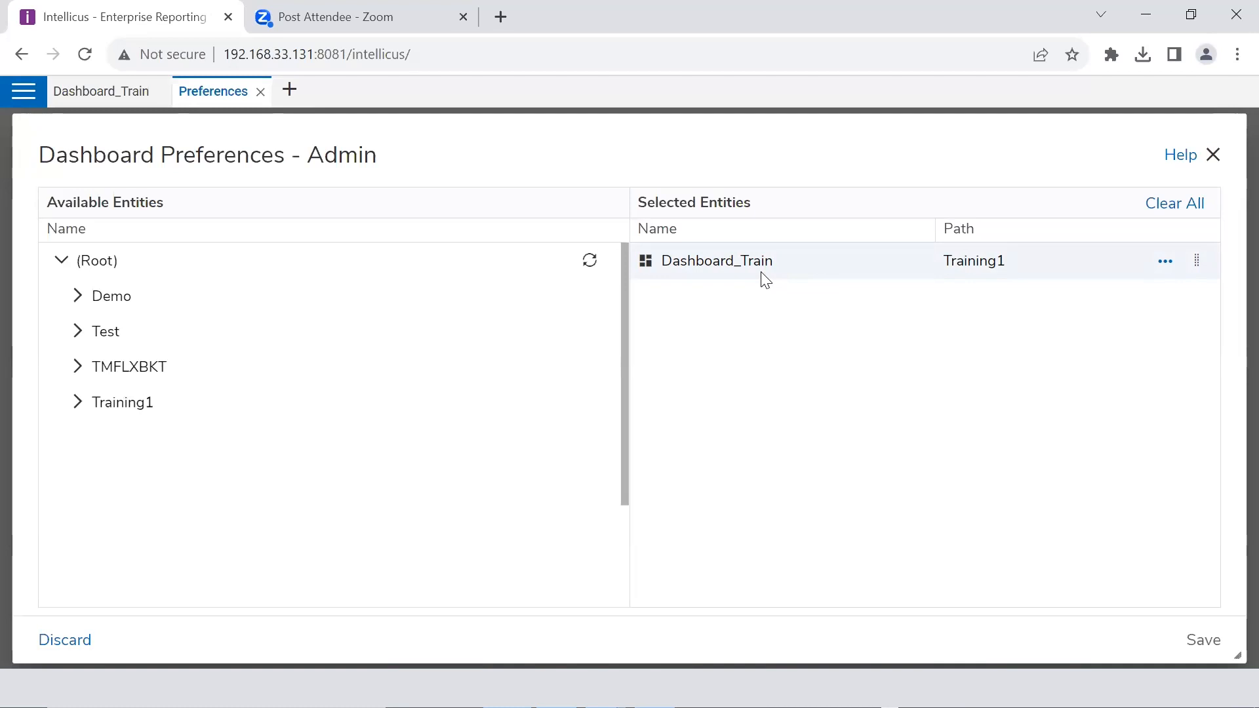
pyautogui.click(1167, 261)
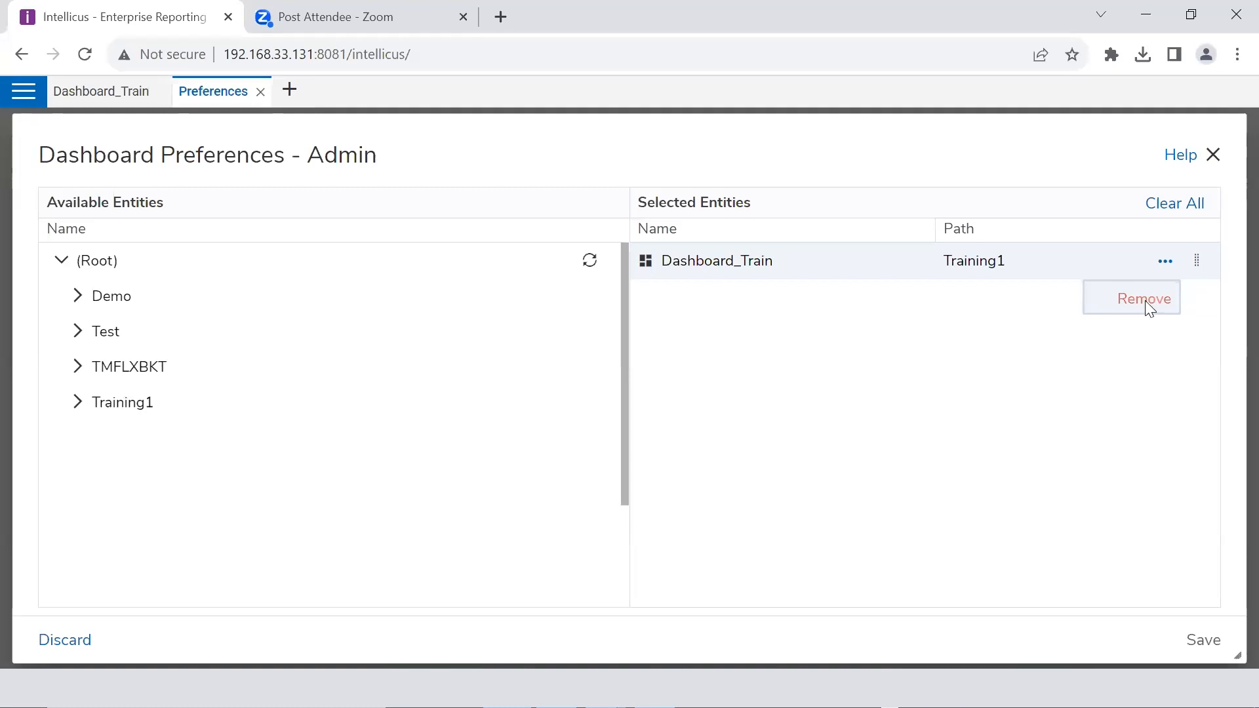
pyautogui.click(1144, 306)
pyautogui.click(1182, 633)
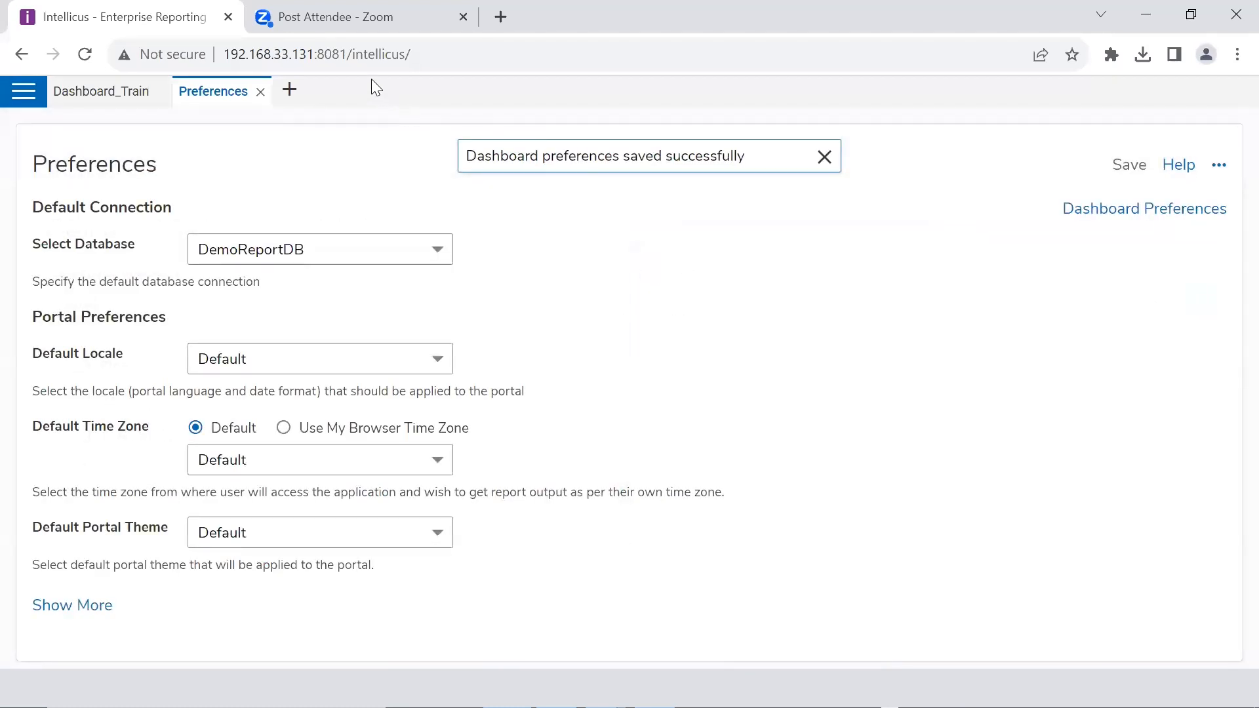
# Reload the portal and open Dashboard_Train from the repository's Training1 folder for viewing
pyautogui.hotkey('ctrl', 'l')
pyautogui.press('Return')
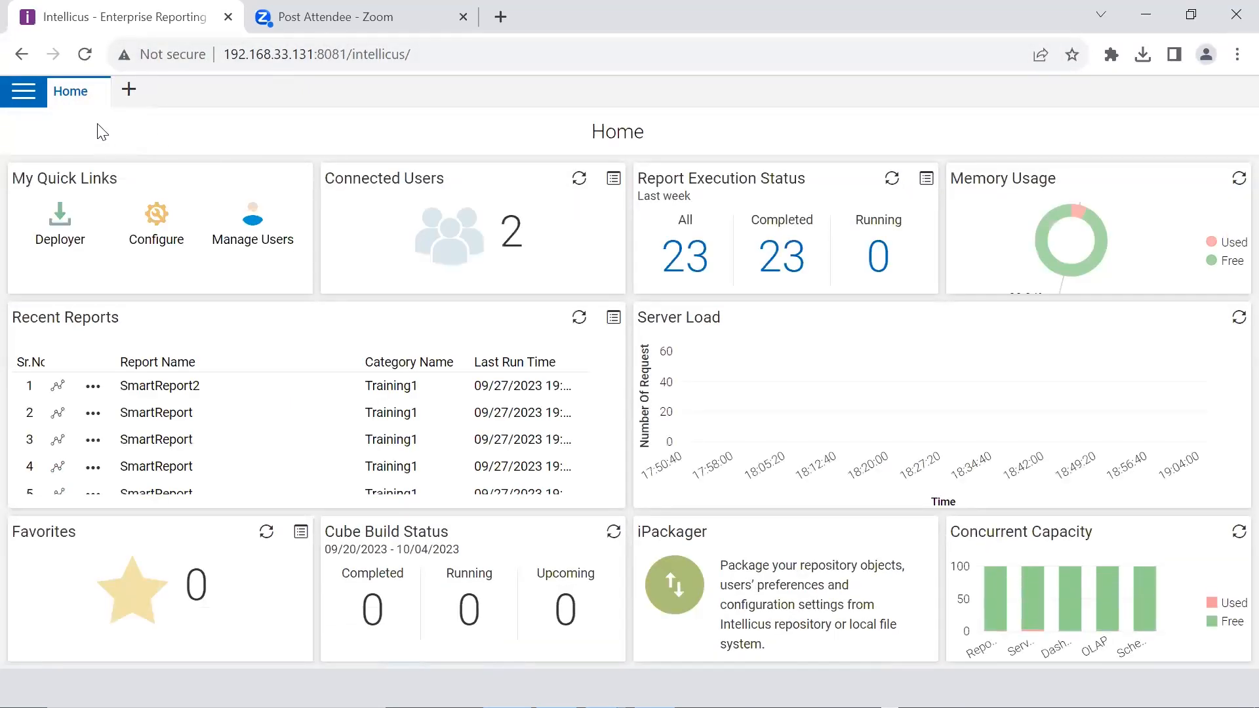
pyautogui.click(22, 100)
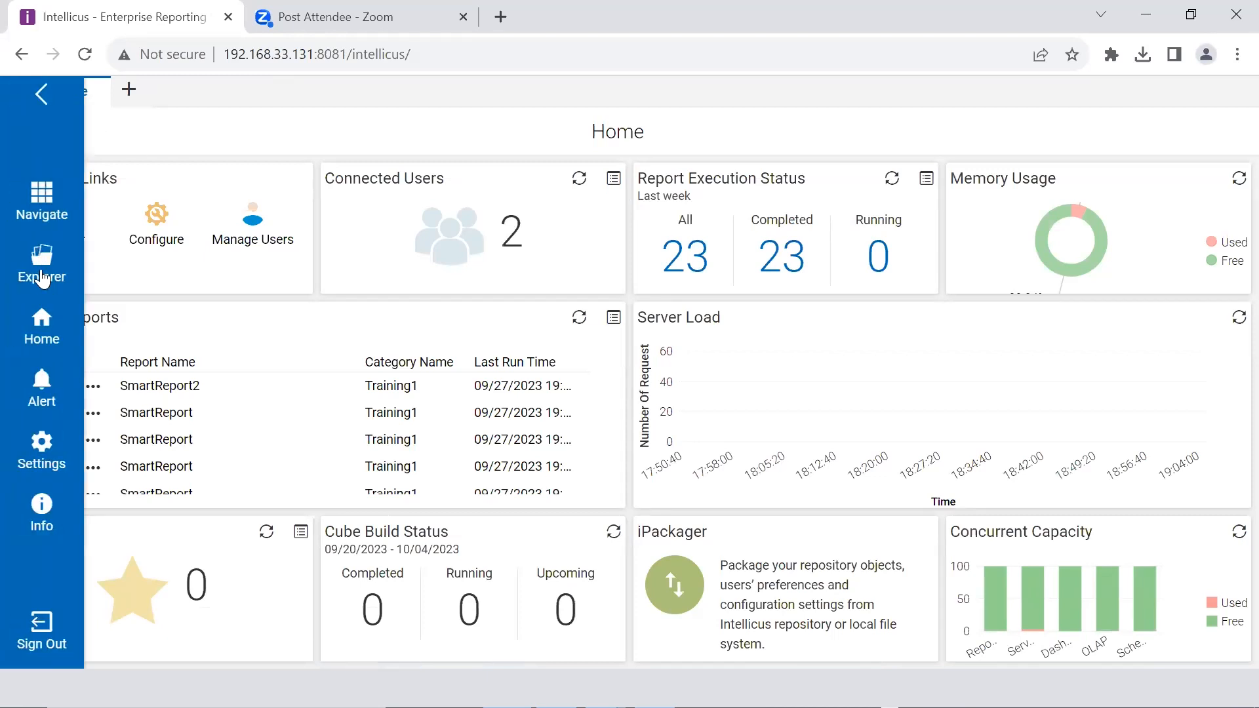
pyautogui.click(42, 278)
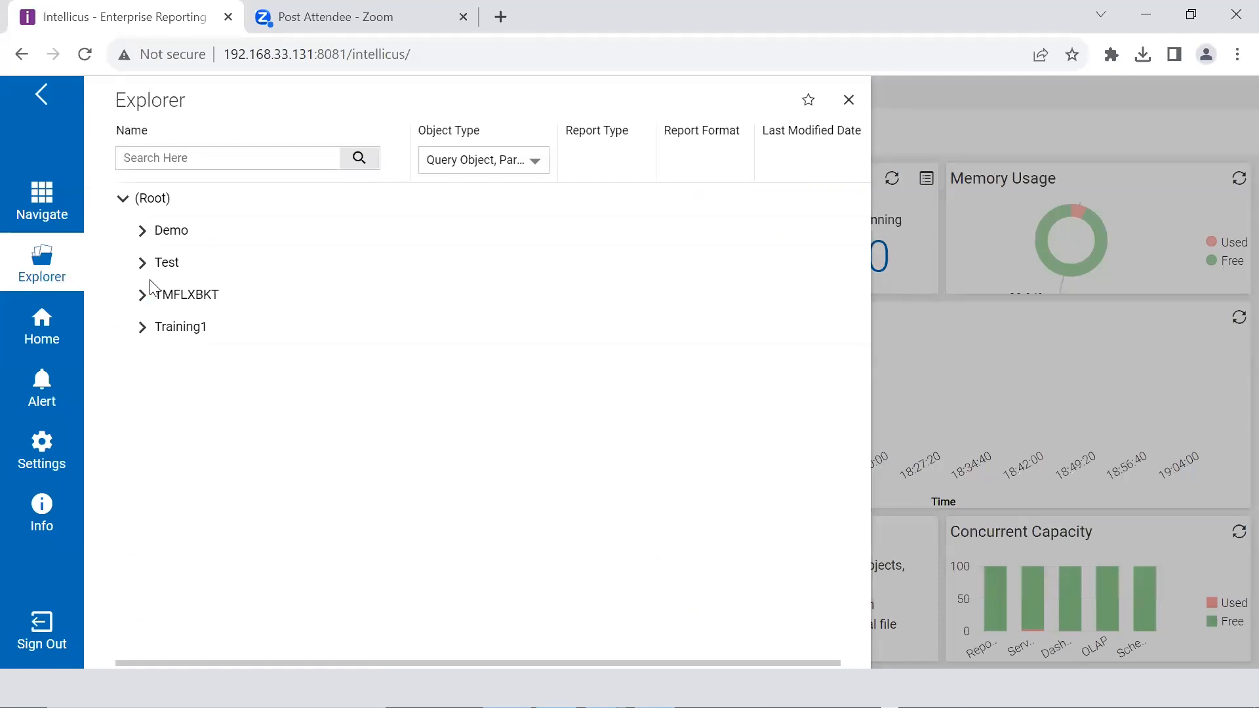
pyautogui.click(175, 331)
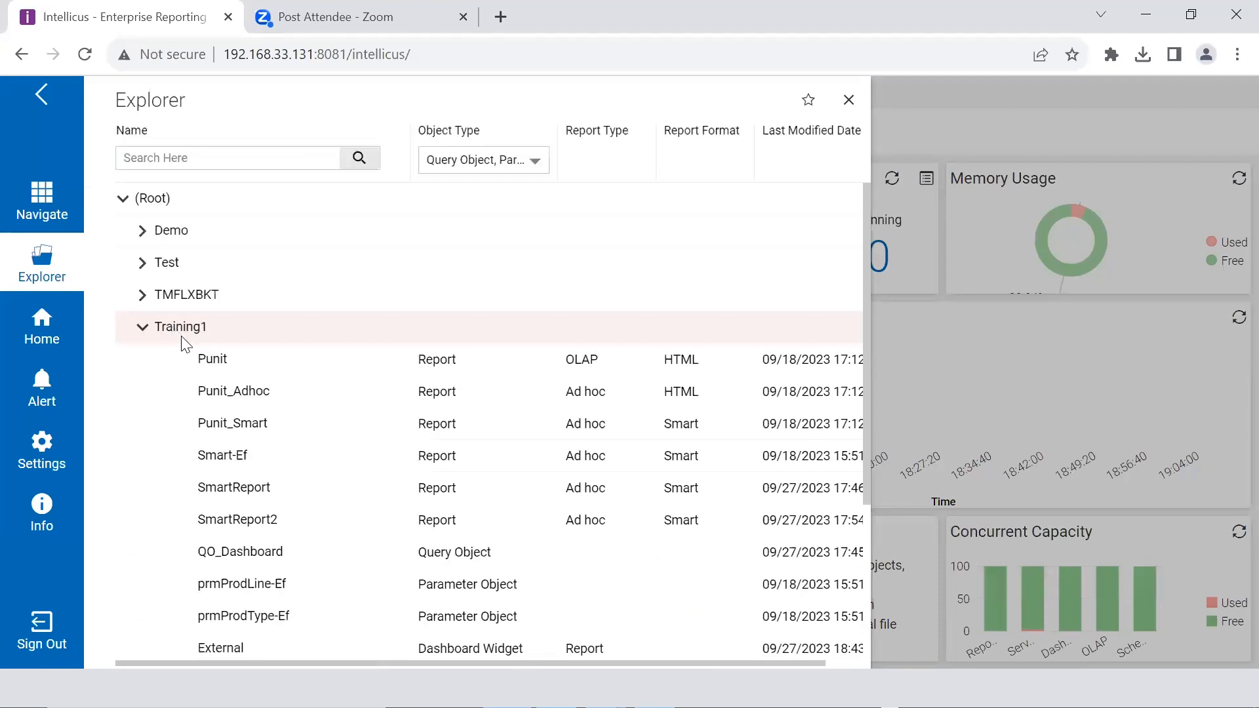
pyautogui.scroll(-3, 250, 392)
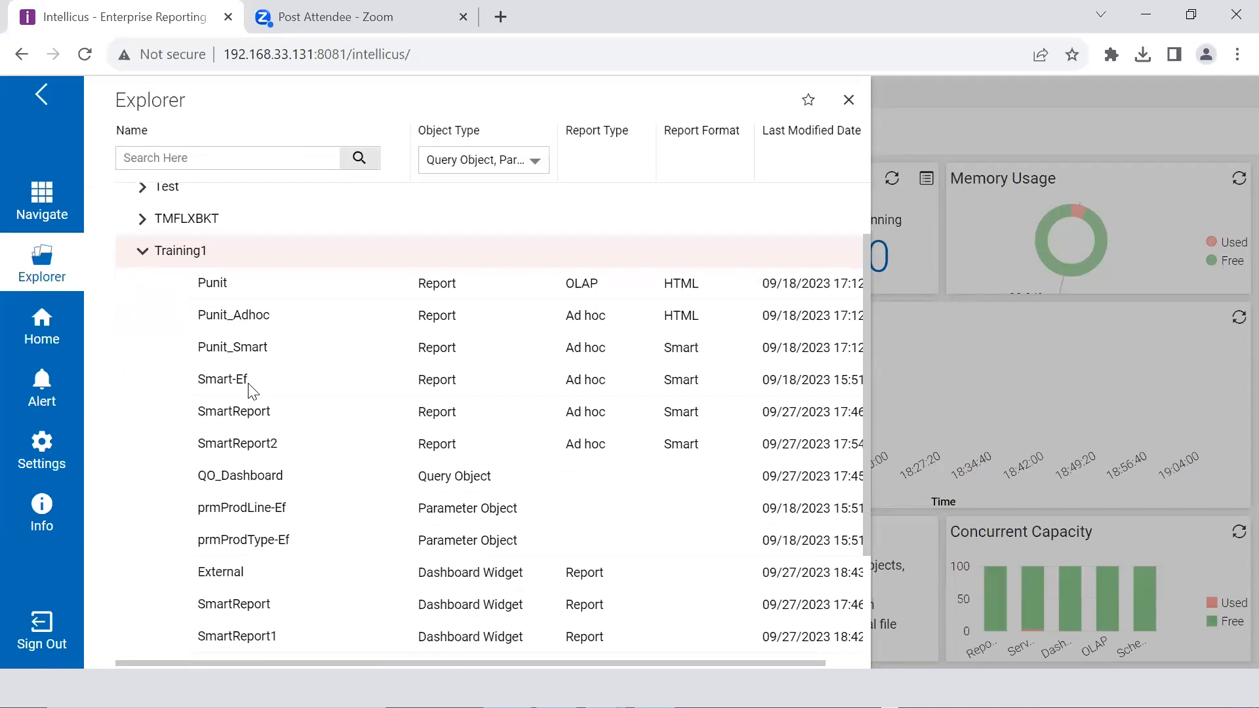
pyautogui.scroll(-5, 250, 391)
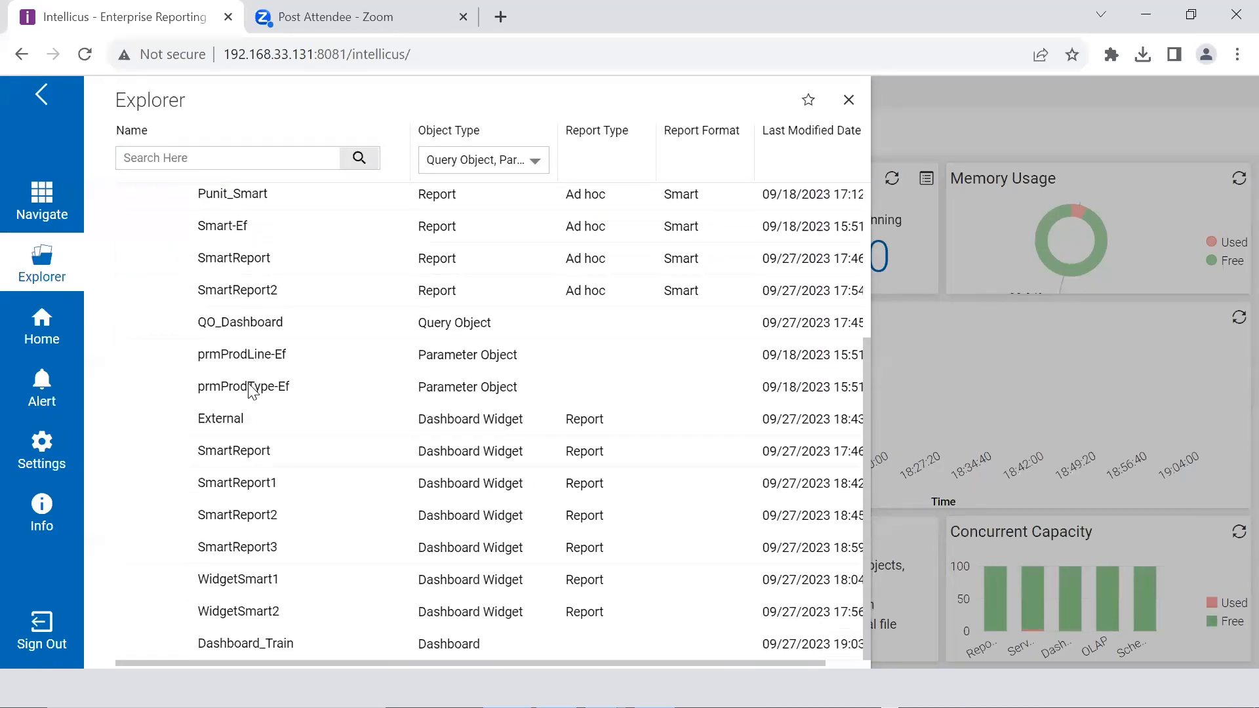
pyautogui.click(272, 648)
pyautogui.rightClick(271, 647)
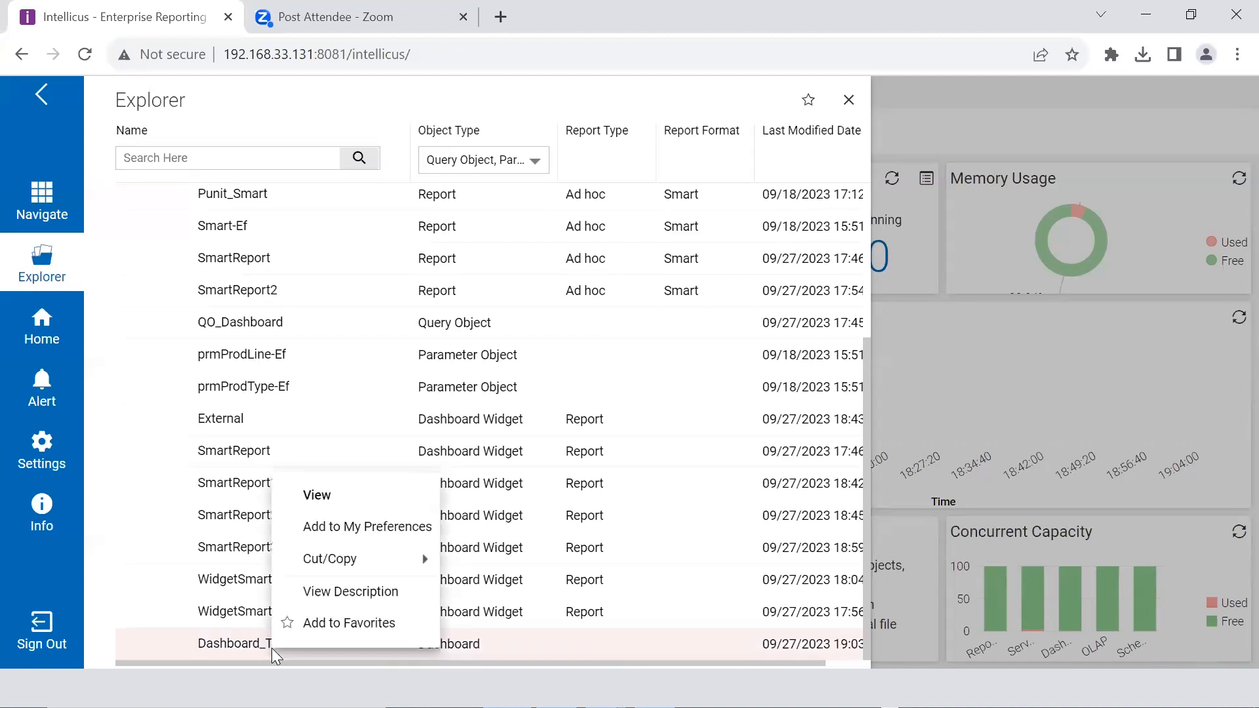
pyautogui.click(316, 496)
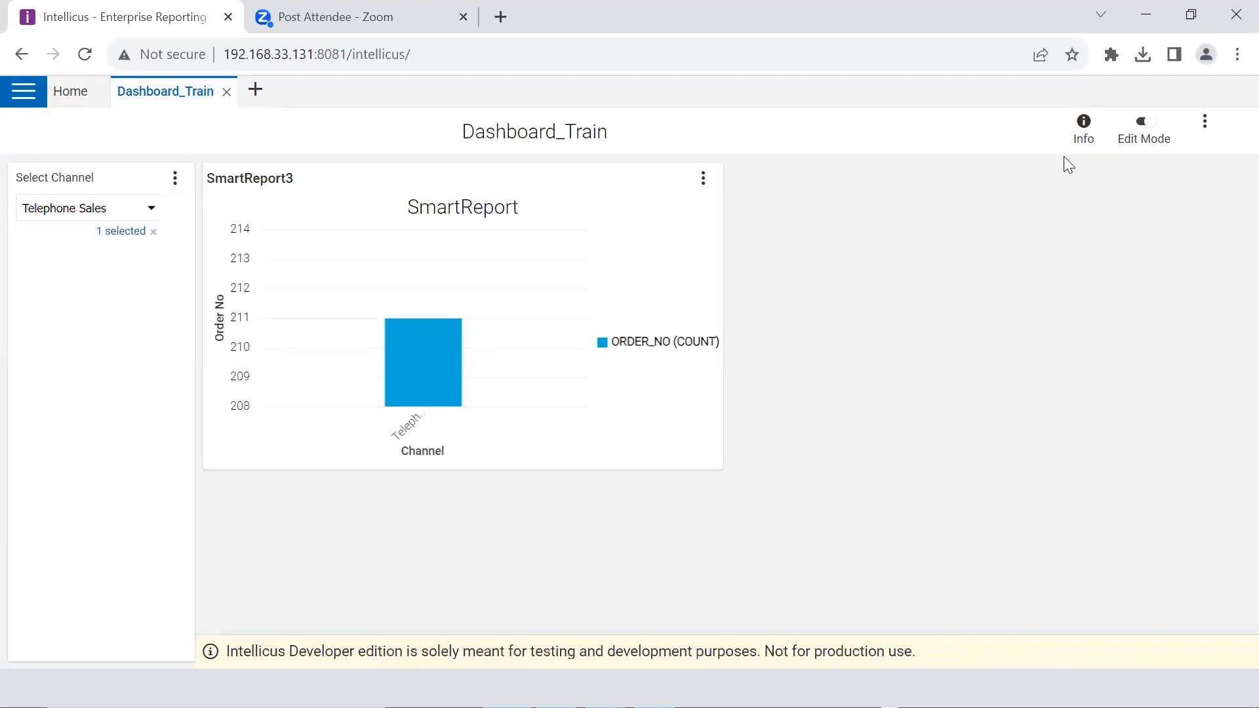
# View the information of Dashboard_Train and switch the dashboard to edit mode
pyautogui.click(1083, 139)
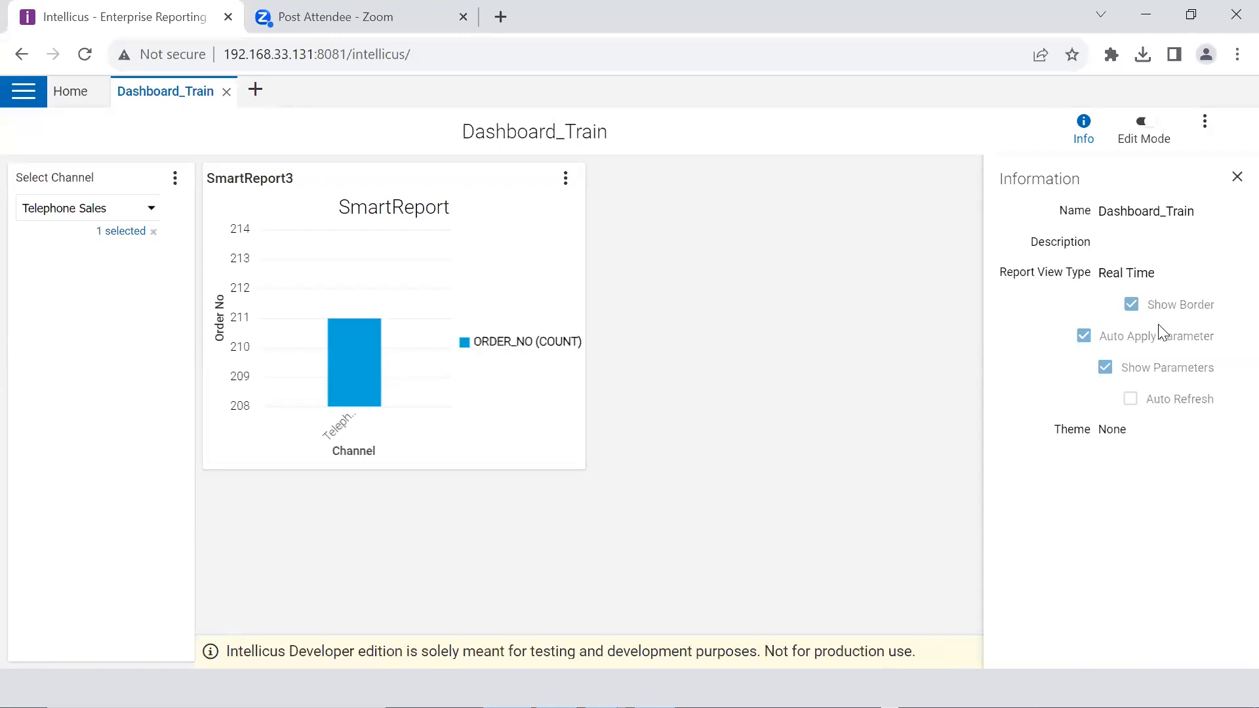
pyautogui.click(1235, 177)
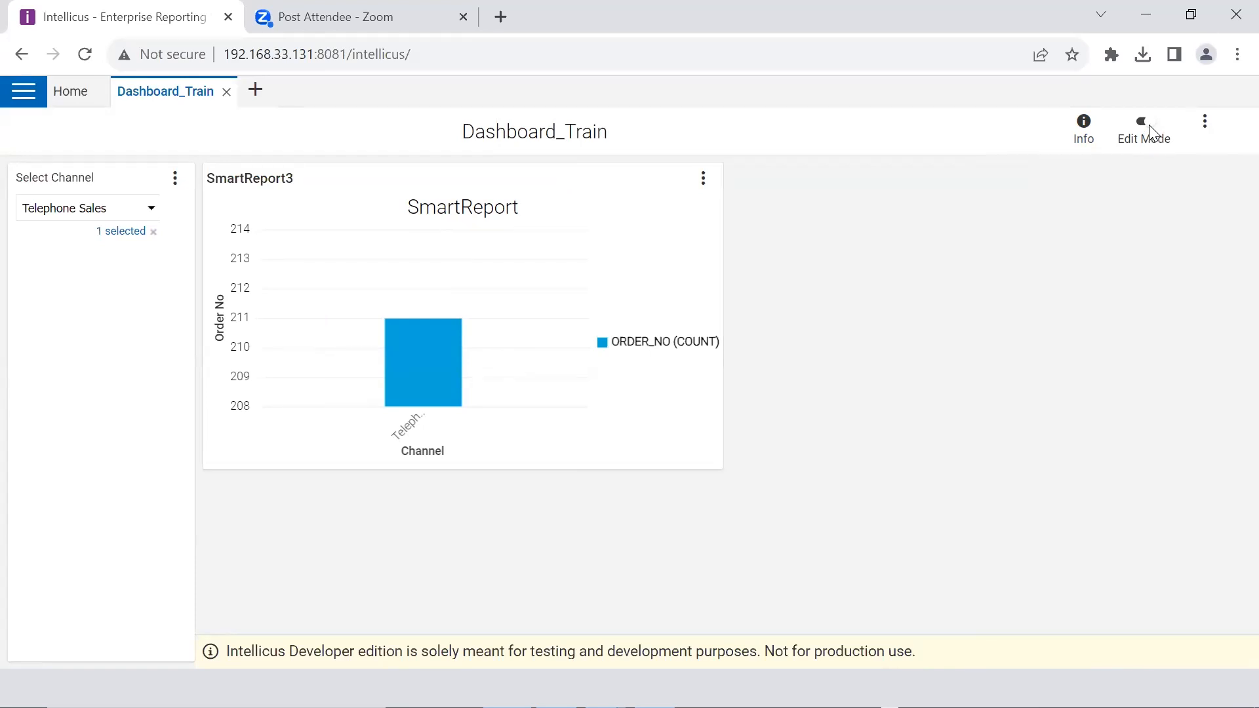
pyautogui.click(1149, 129)
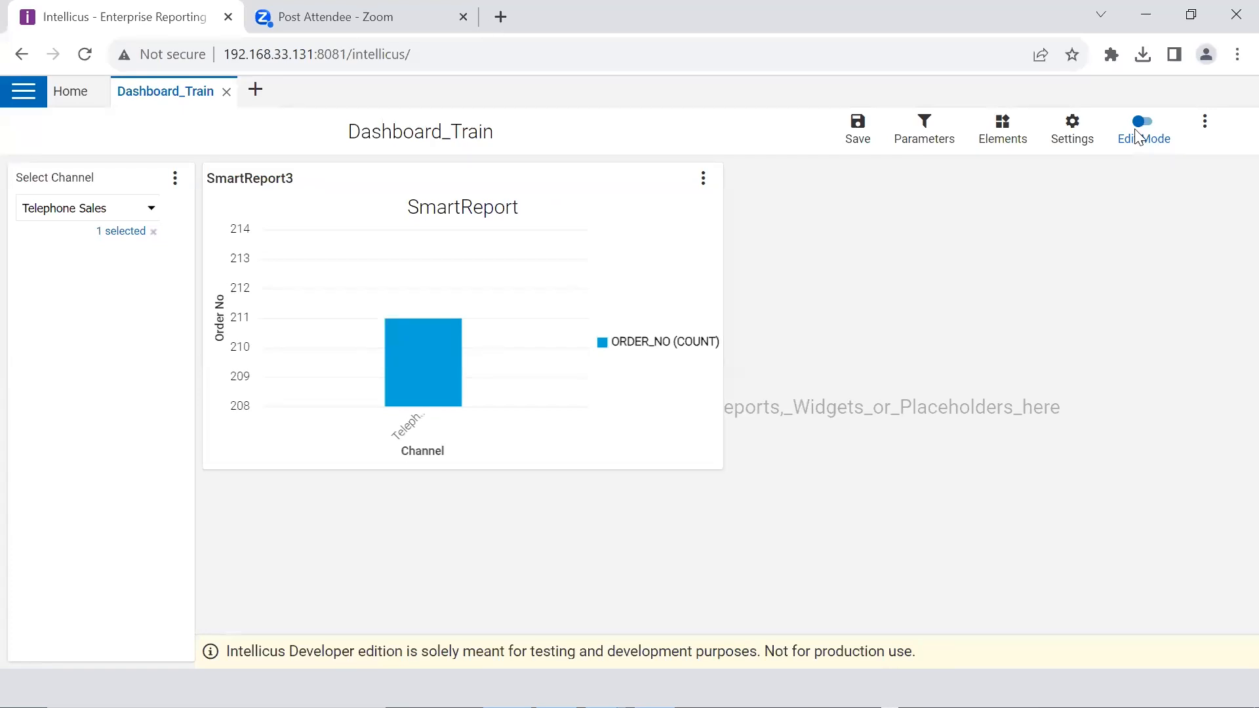
# Show the available dashboard elements and look through the reports and widgets in the Demo folder
pyautogui.click(1007, 135)
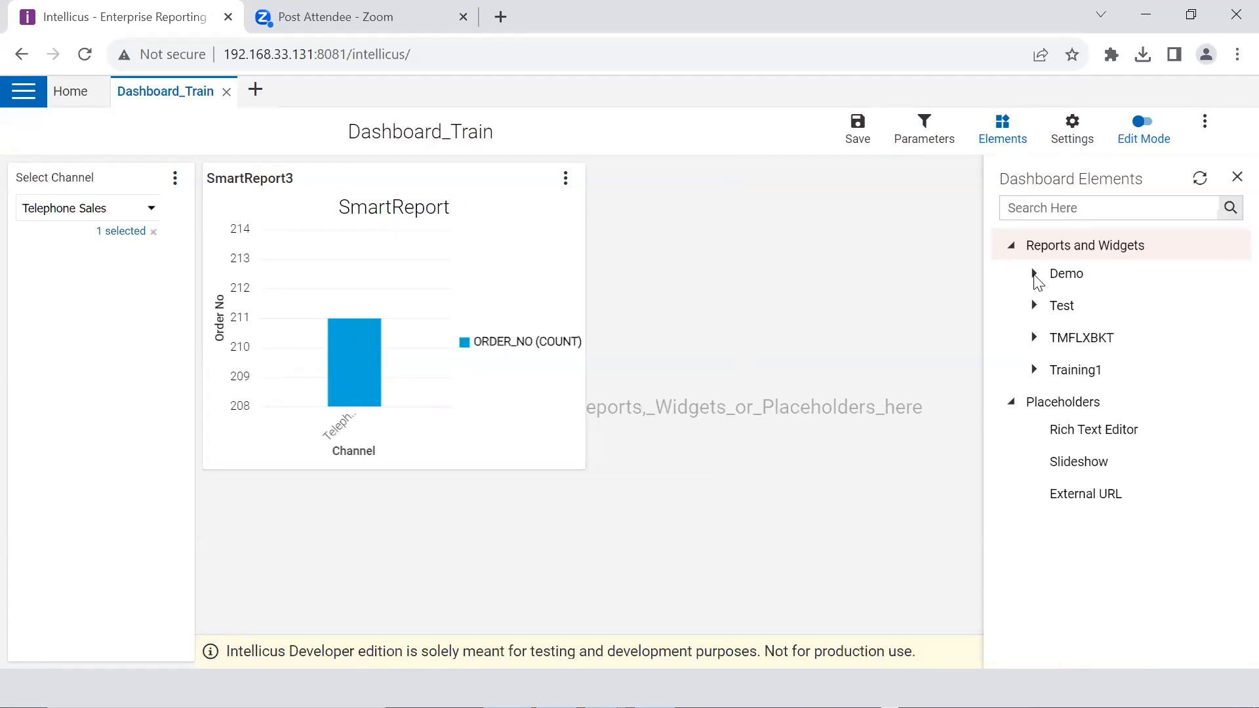
pyautogui.click(1034, 275)
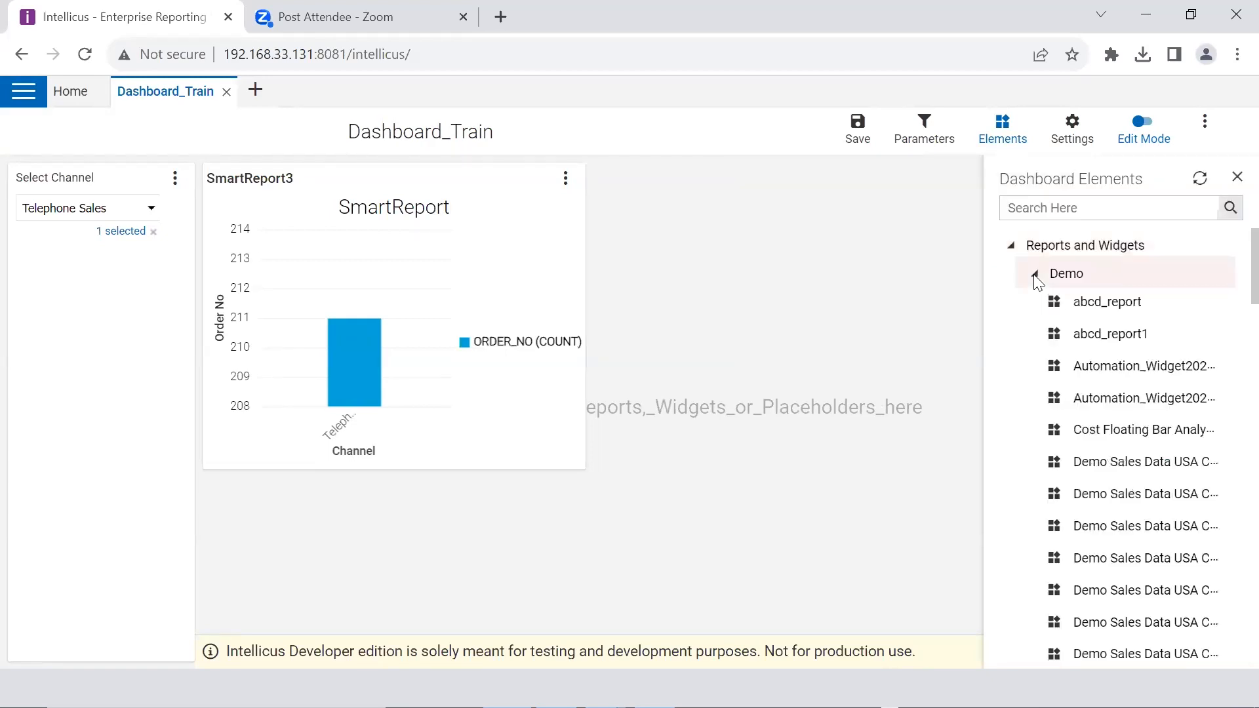
pyautogui.click(1034, 275)
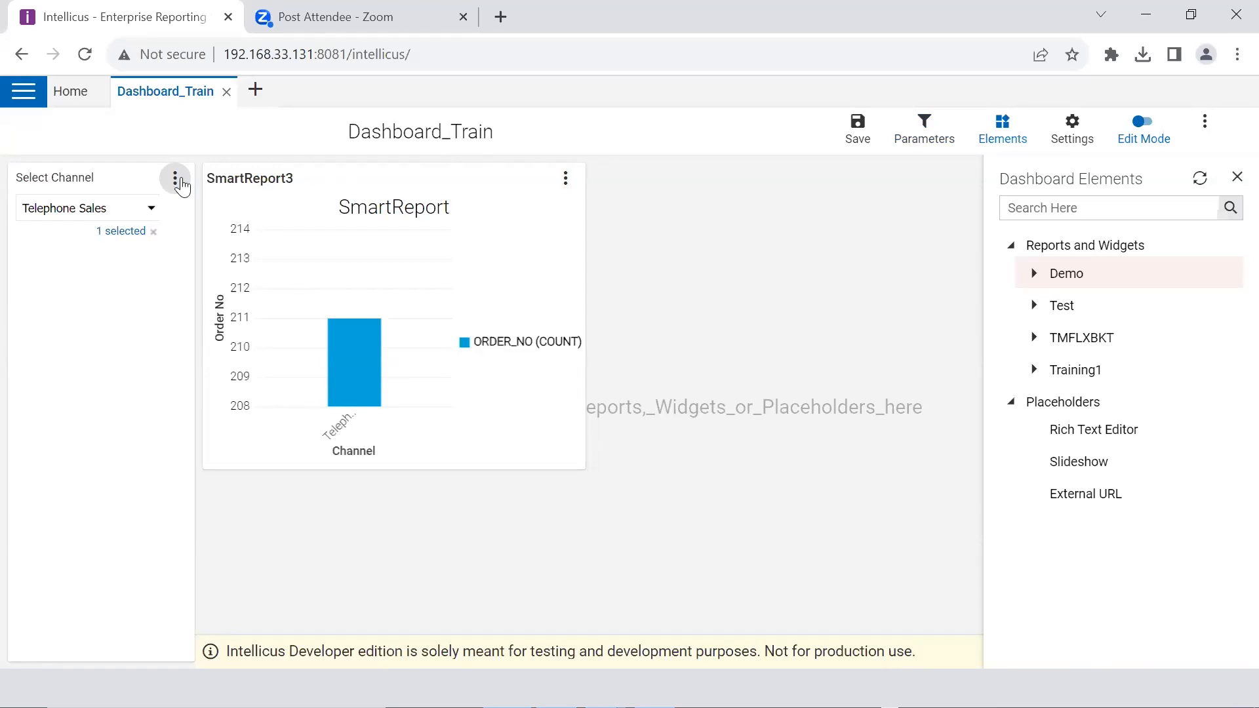
# View the Select Channel parameter's options and enter Yes as the description in the Dashboard_Train settings
pyautogui.click(176, 180)
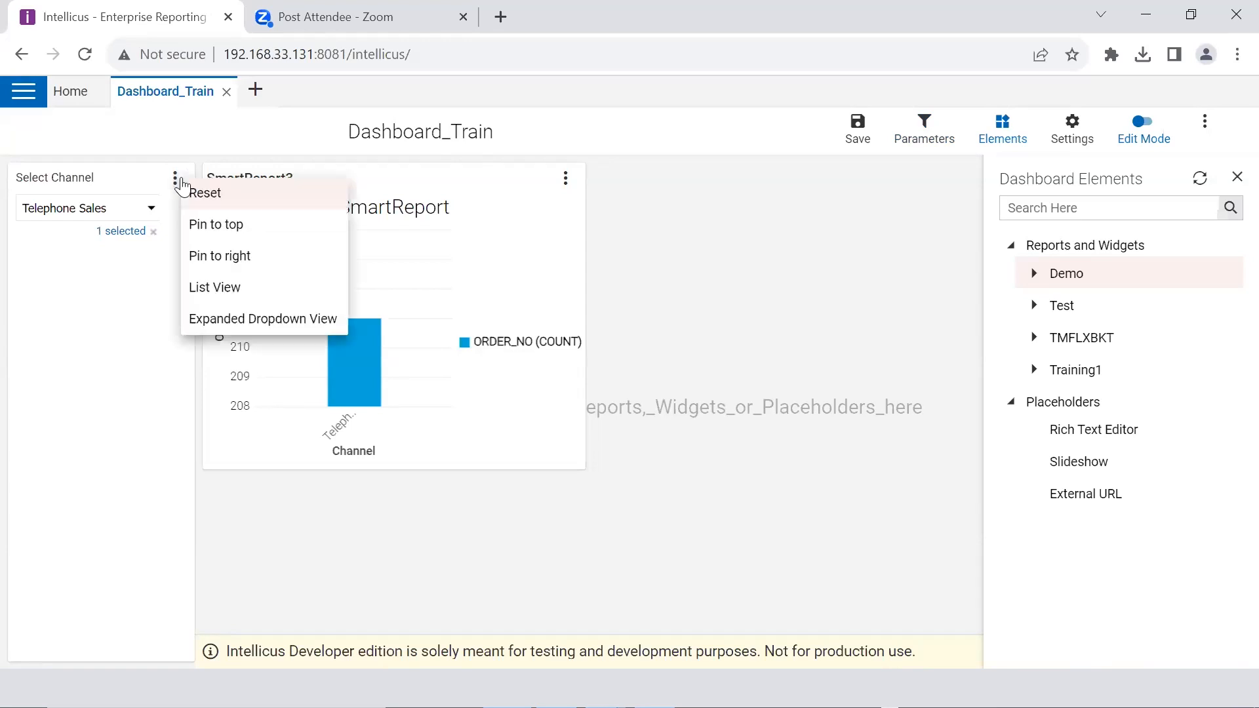
pyautogui.click(813, 237)
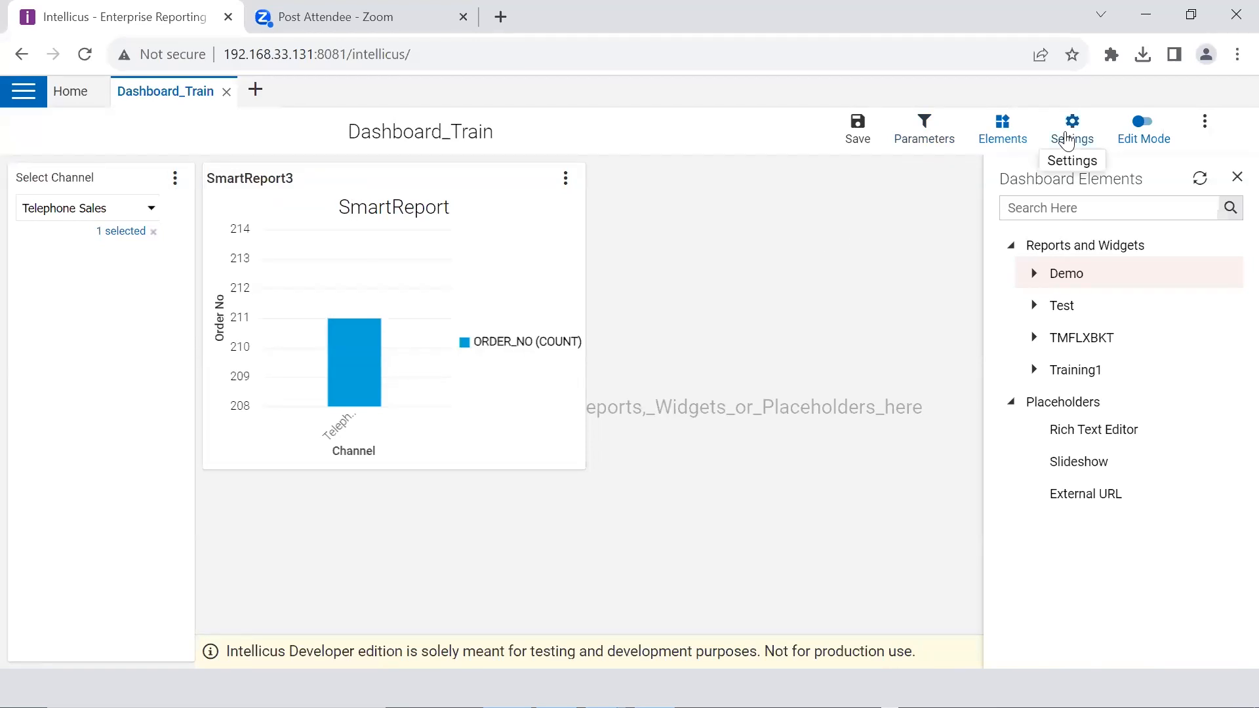
pyautogui.click(1066, 139)
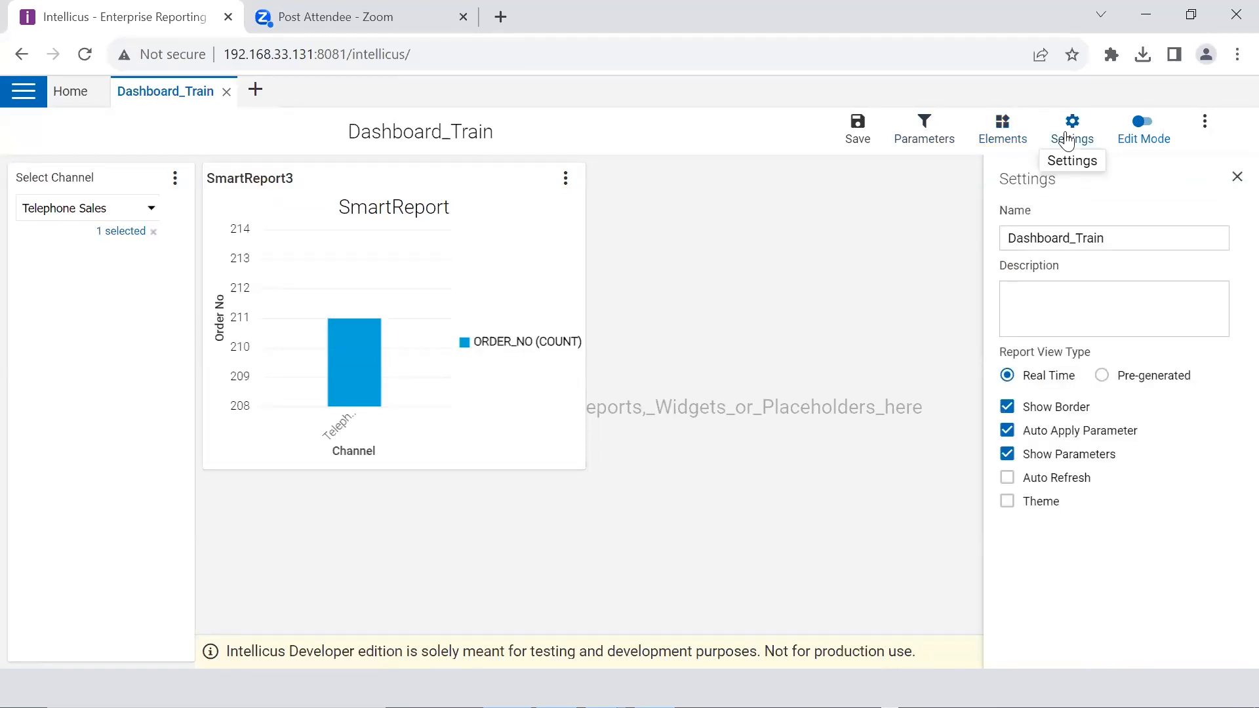
pyautogui.click(1033, 299)
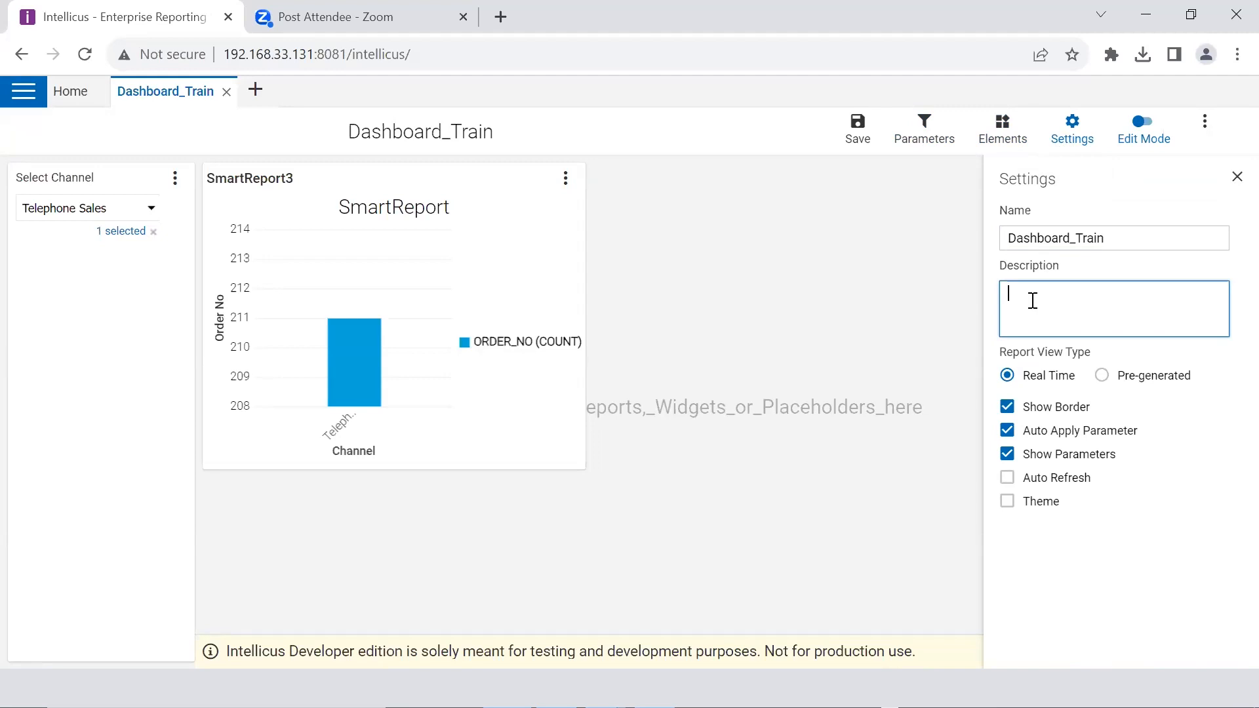
pyautogui.write('Yes')
# Enable a theme for Dashboard_Train and try Dark, Classic, Elegant and Dark again
pyautogui.click(1008, 501)
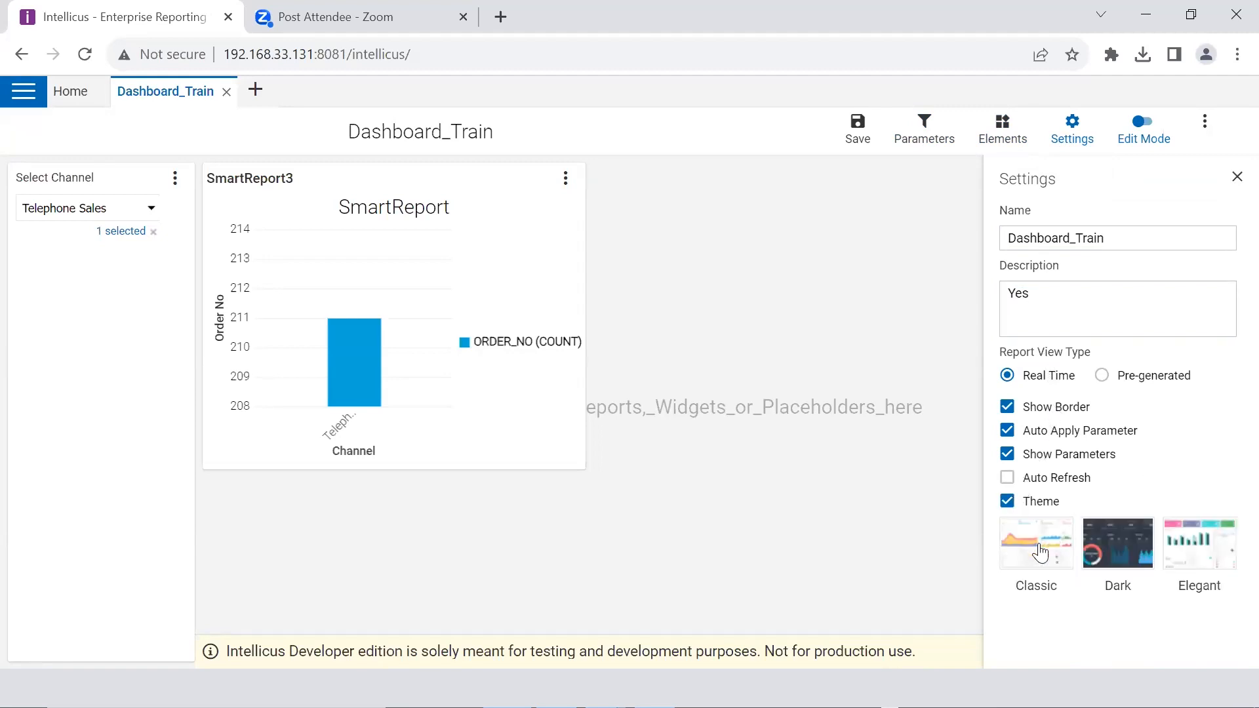
pyautogui.click(1110, 553)
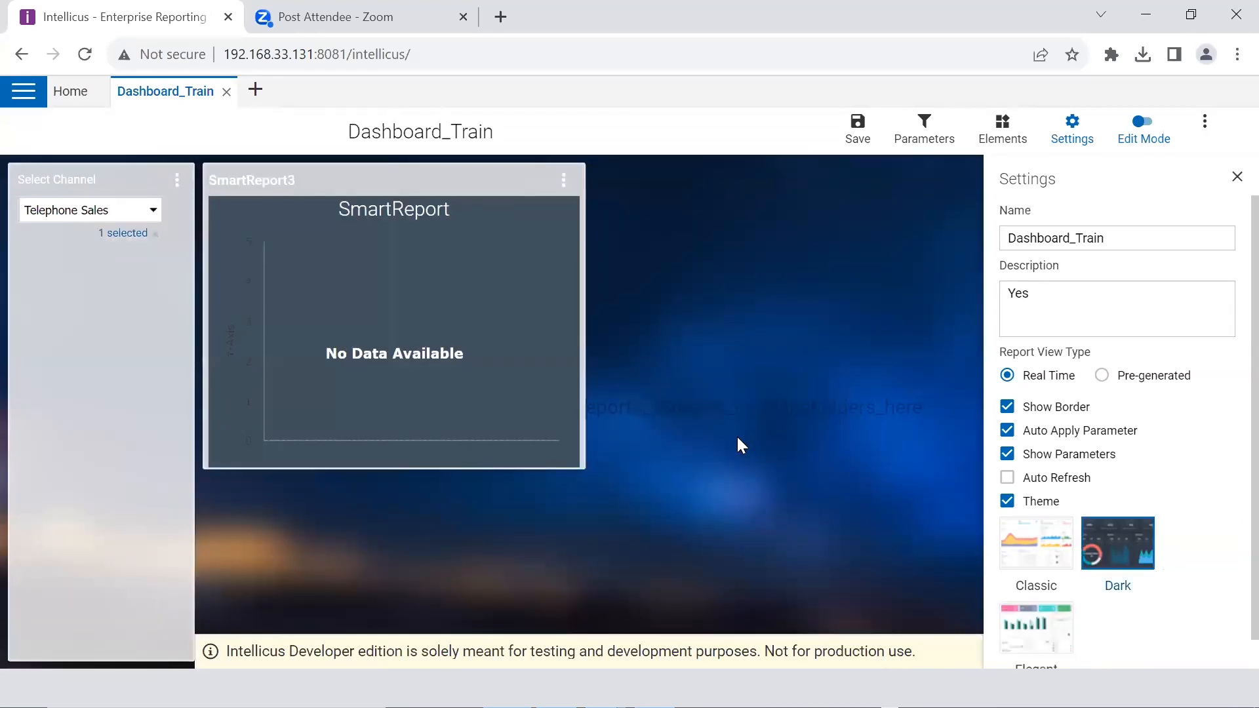
pyautogui.click(1014, 541)
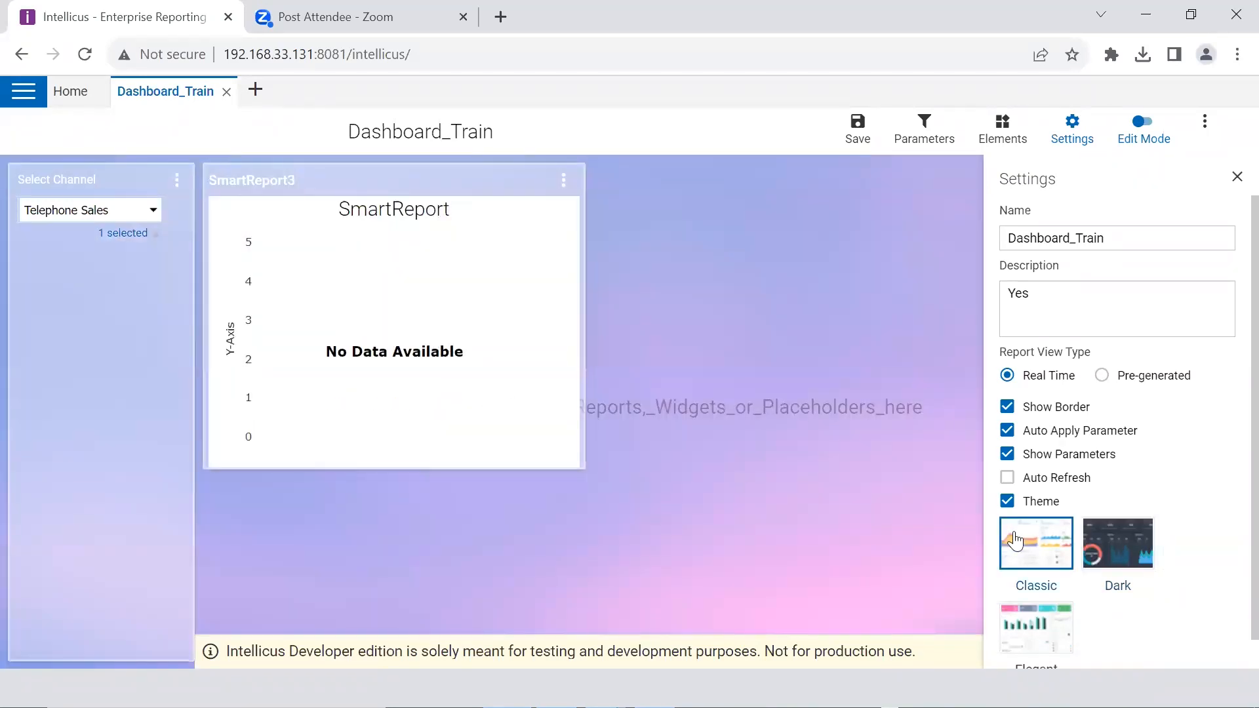
pyautogui.click(1042, 636)
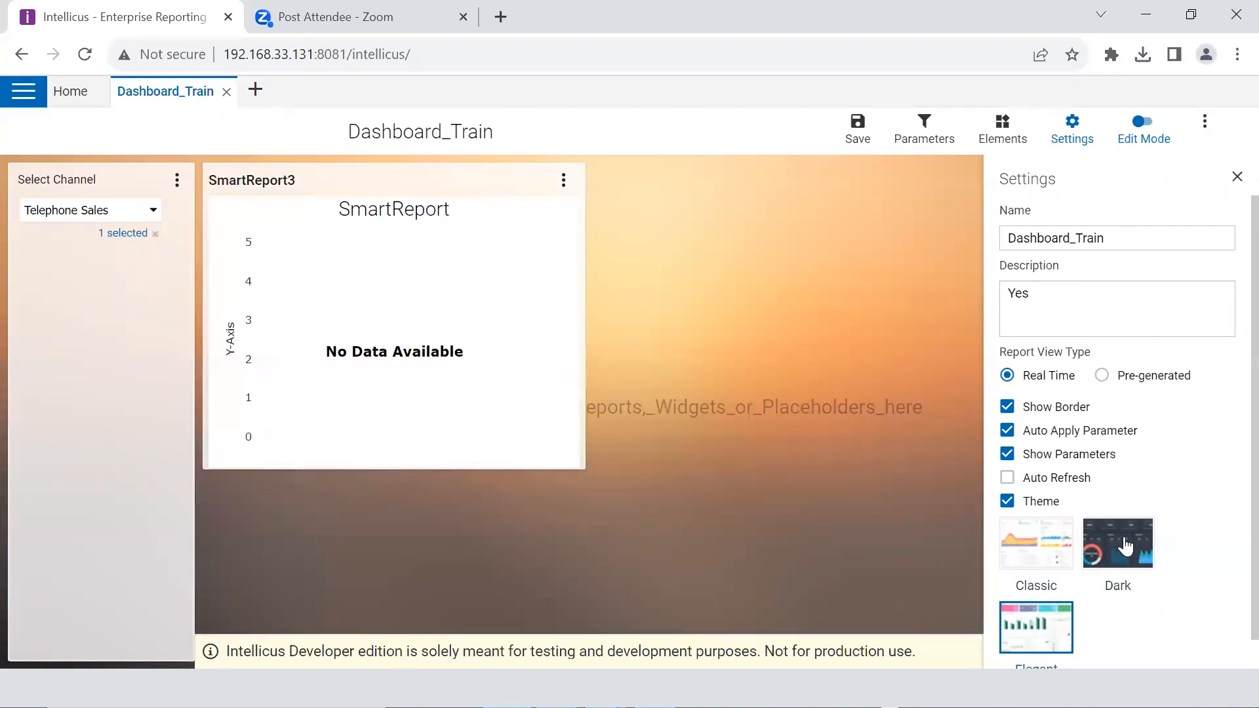
pyautogui.click(1126, 546)
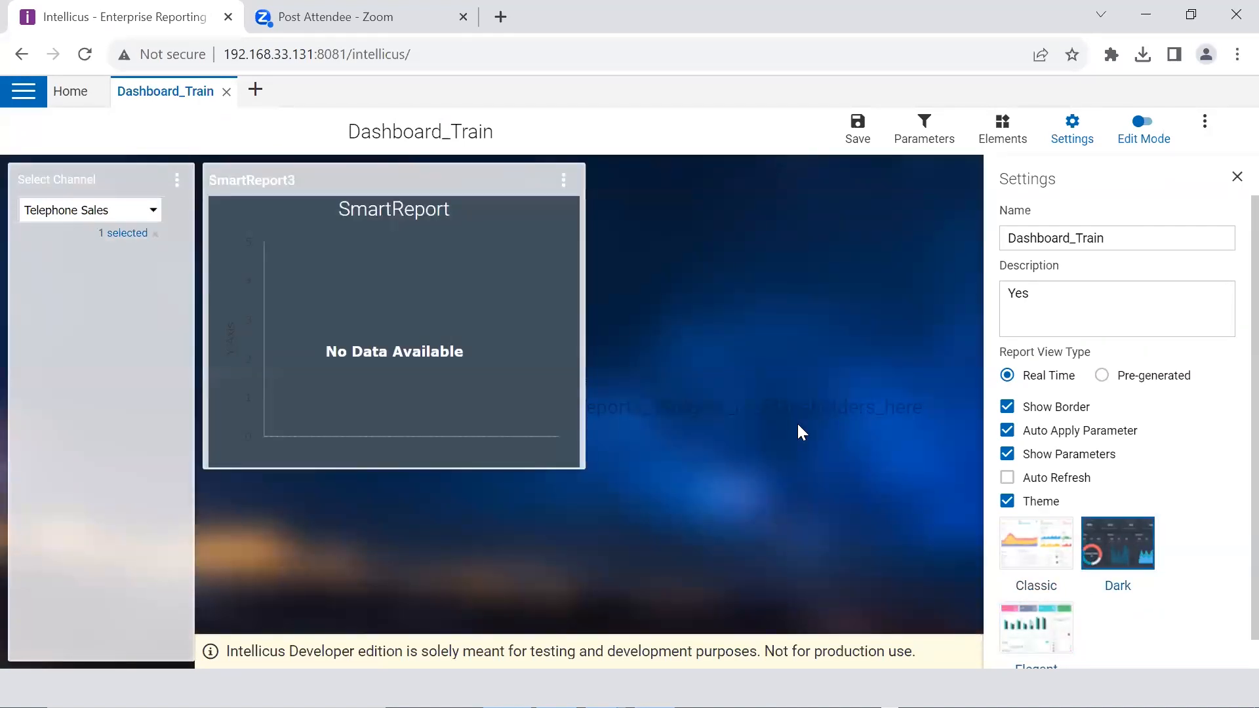
# Turn the dashboard theme off, re-enable it and reapply the Dark theme
pyautogui.click(1003, 505)
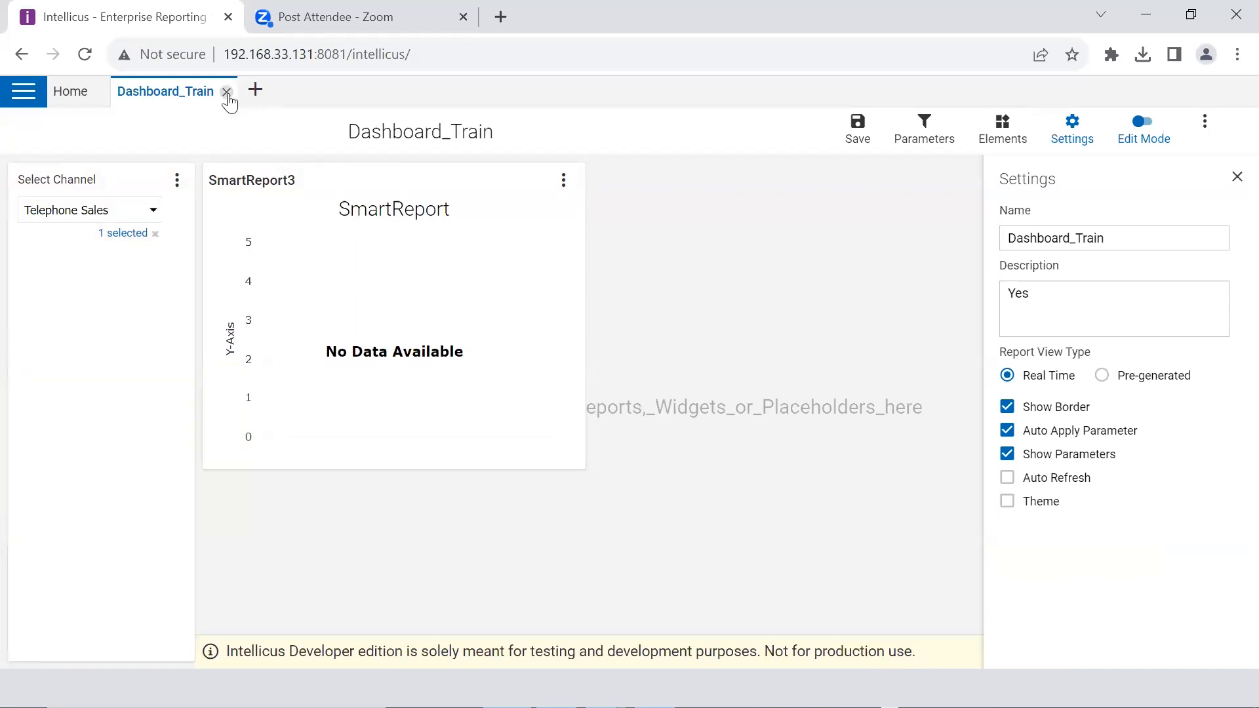
pyautogui.click(1007, 500)
pyautogui.click(1099, 560)
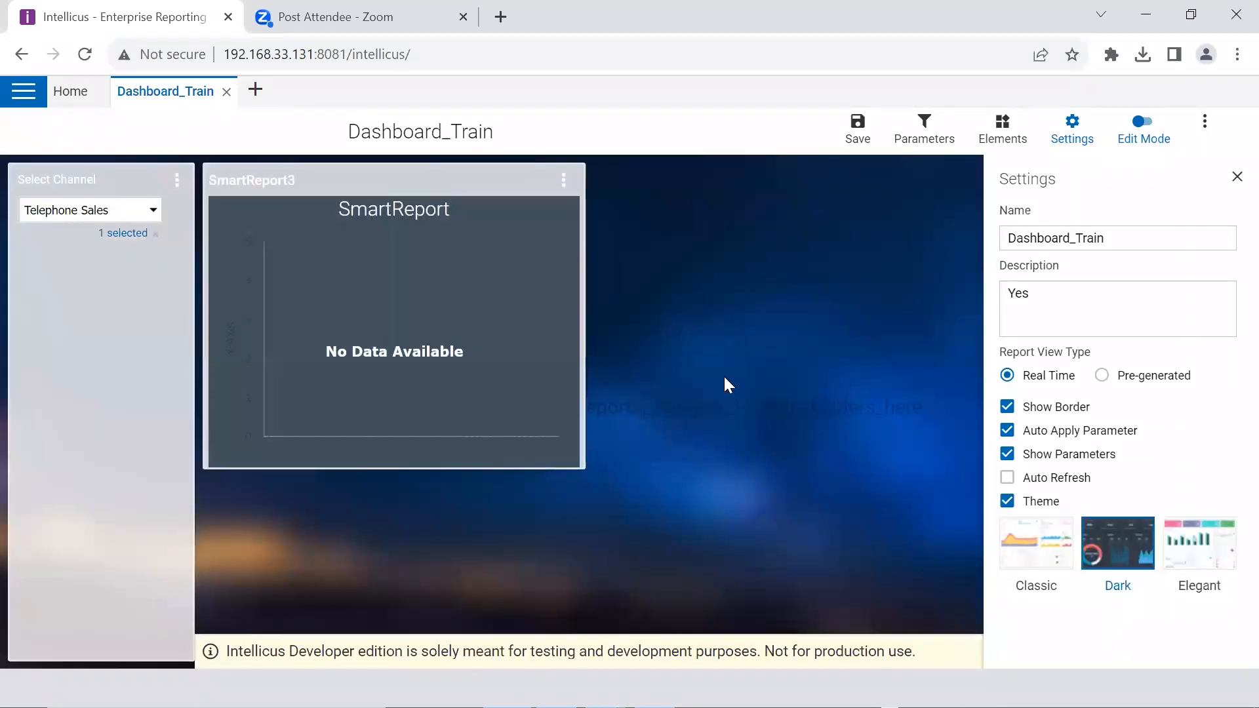
# Close Dashboard_Train, discarding its unsaved changes, and show the actions available for it in the repository explorer
pyautogui.click(226, 91)
pyautogui.click(723, 169)
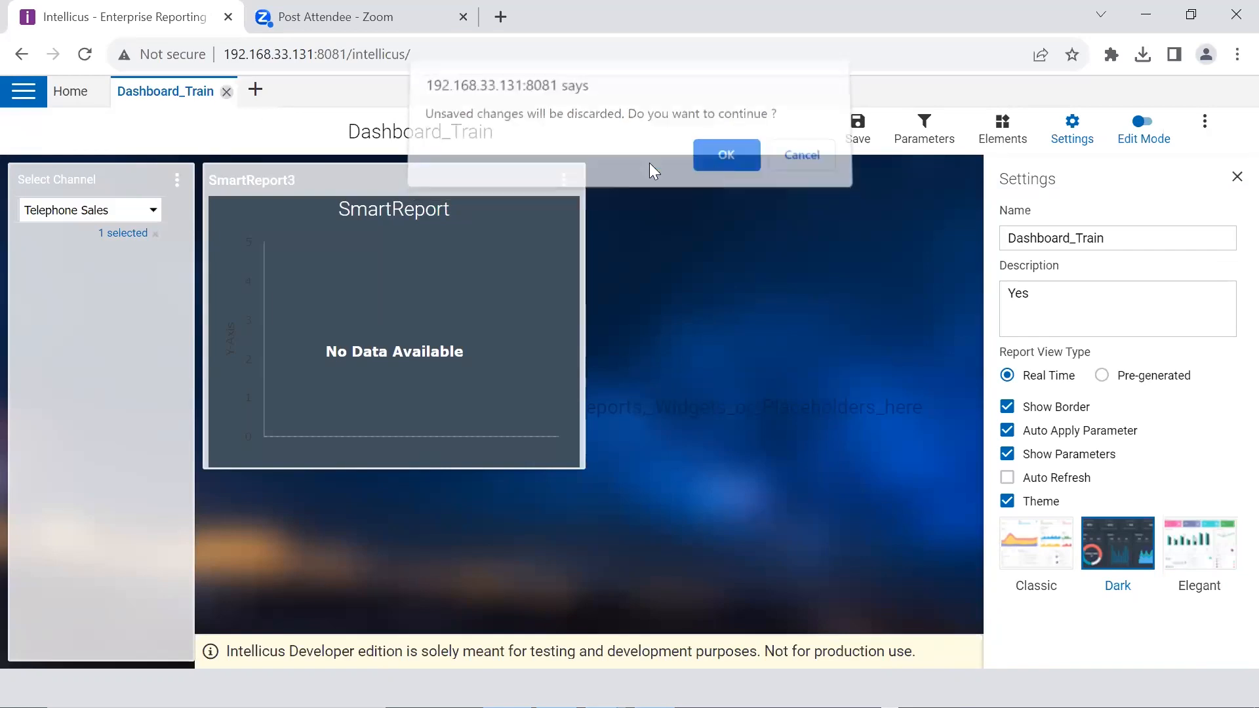
pyautogui.click(24, 93)
pyautogui.click(53, 280)
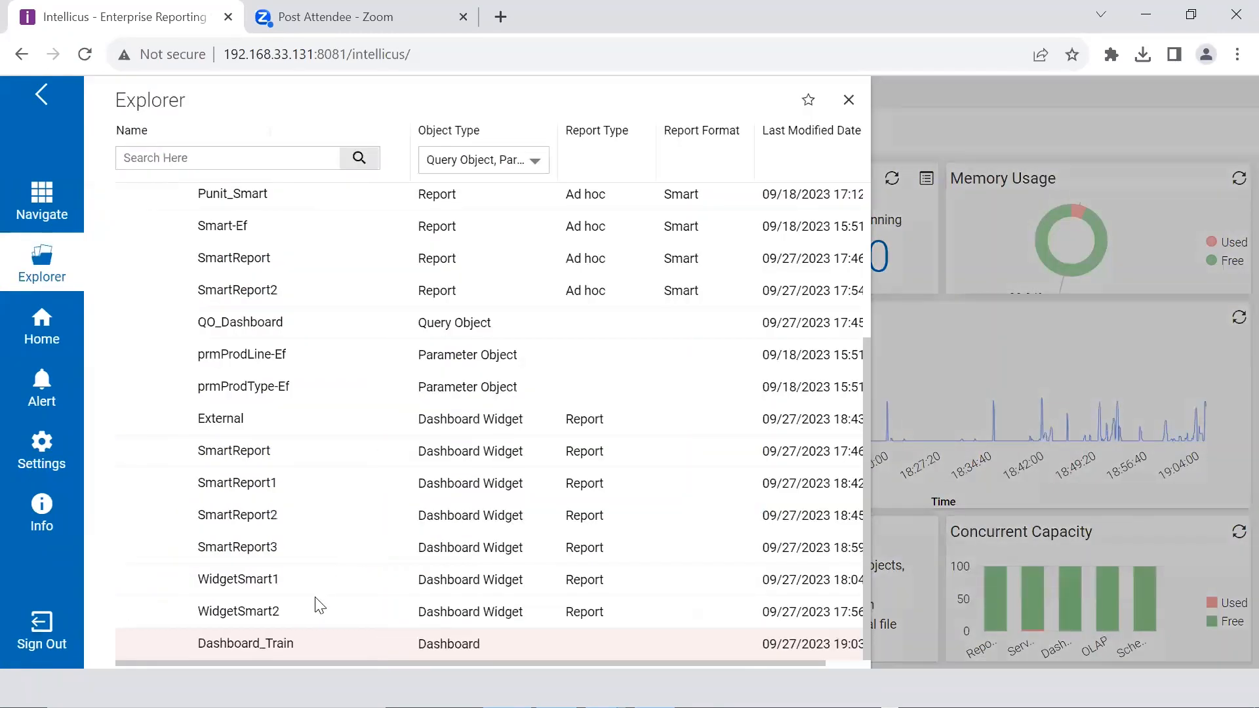
pyautogui.rightClick(271, 634)
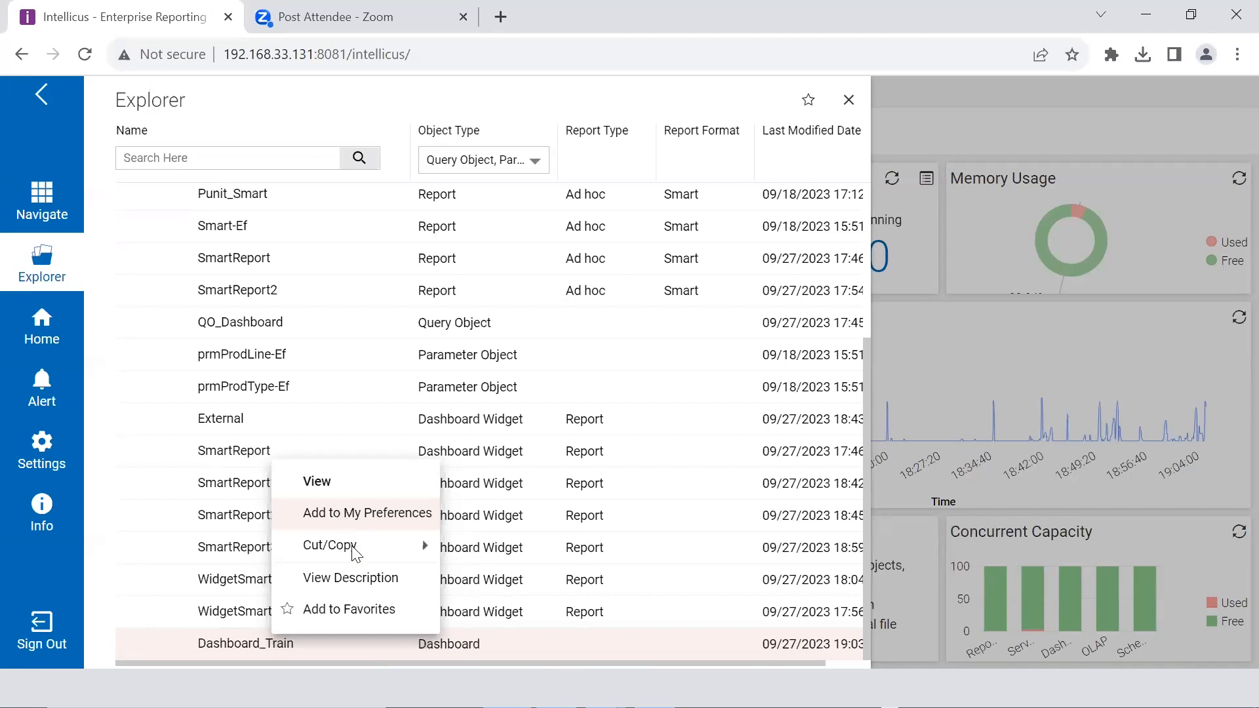
pyautogui.moveTo(354, 553)
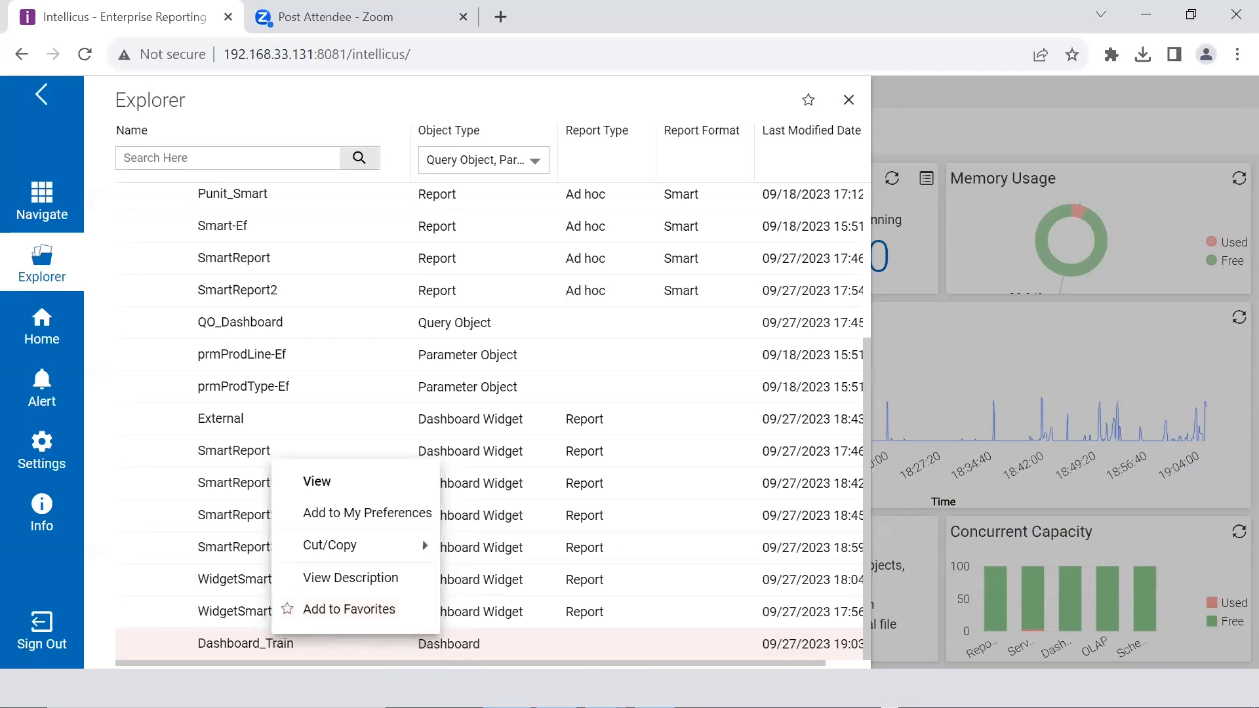
# Switch to the Dashboard_Training_Sep-23 PowerPoint slide show and advance to slide 10 on selecting parameters
pyautogui.hotkey('alt', 'Tab')
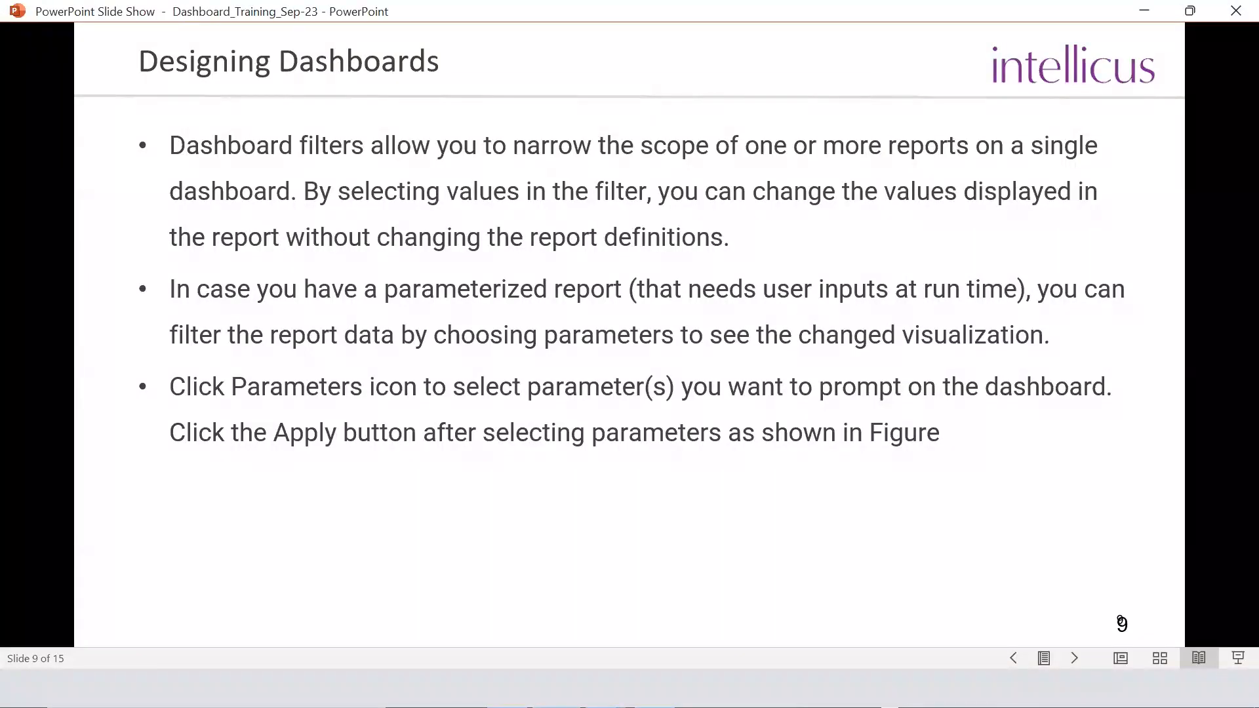
pyautogui.press('Right')
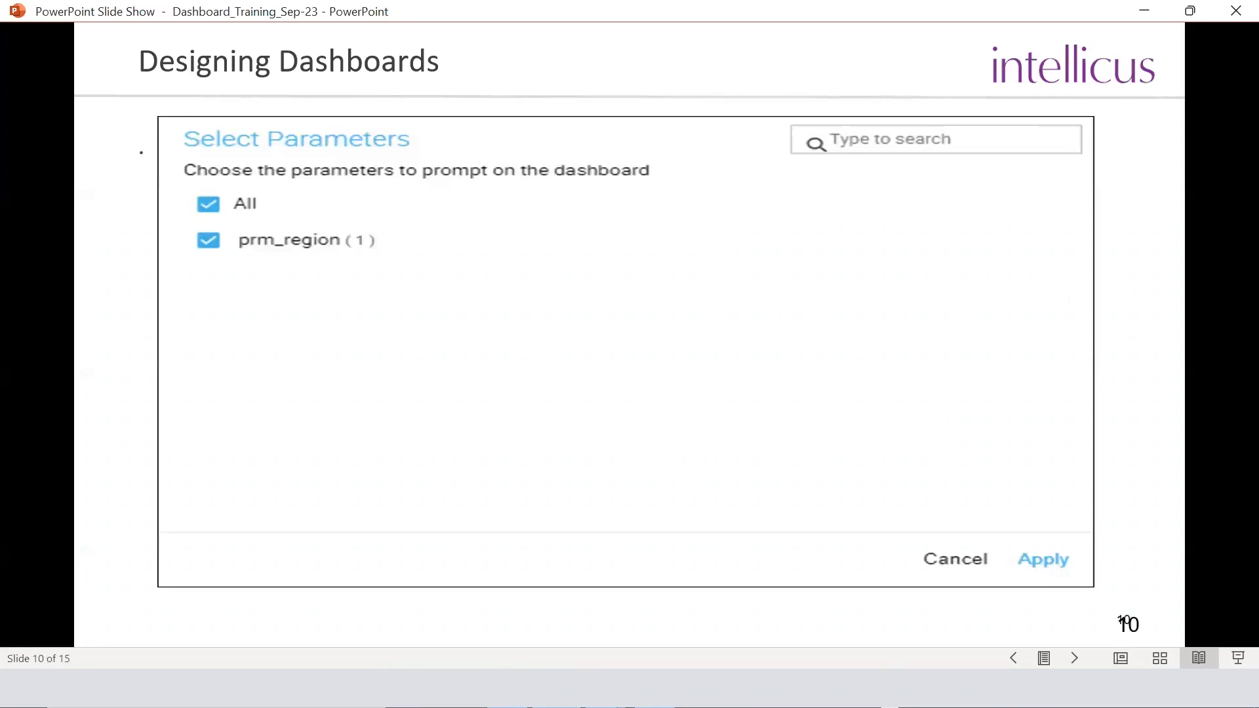
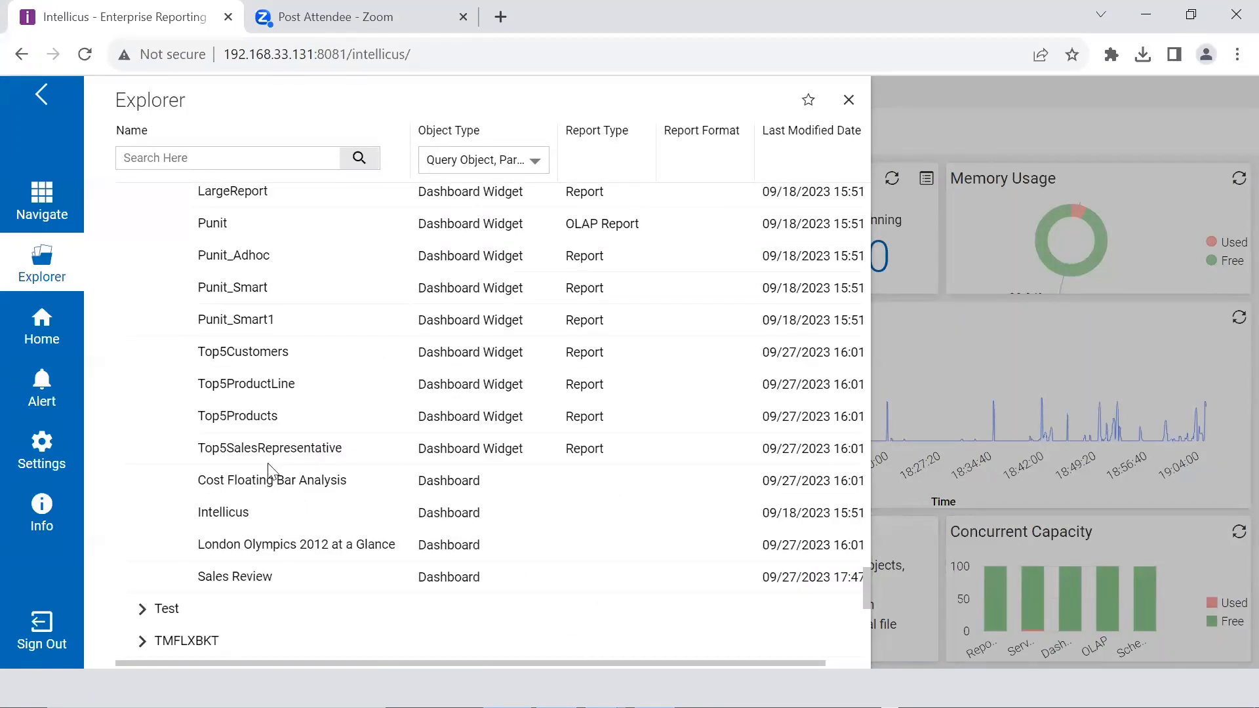
# Open the London Olympics 2012 at a Glance dashboard from the repository explorer for viewing
pyautogui.click(272, 490)
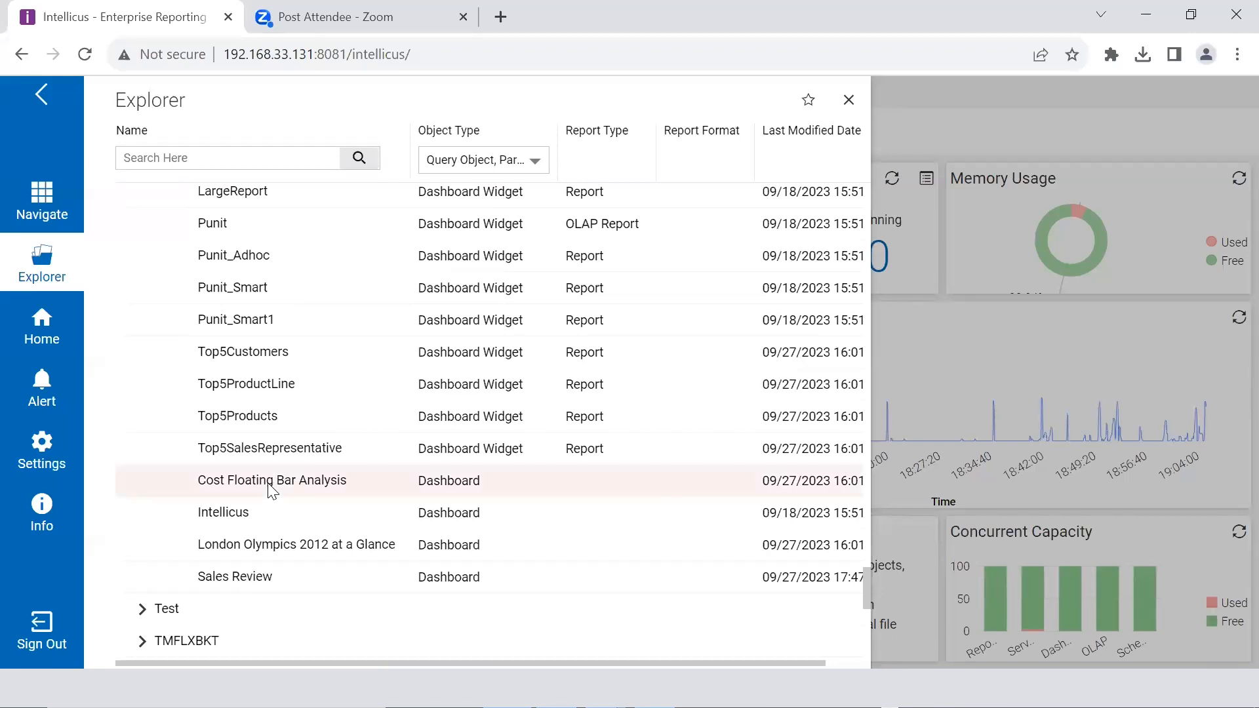
pyautogui.rightClick(275, 544)
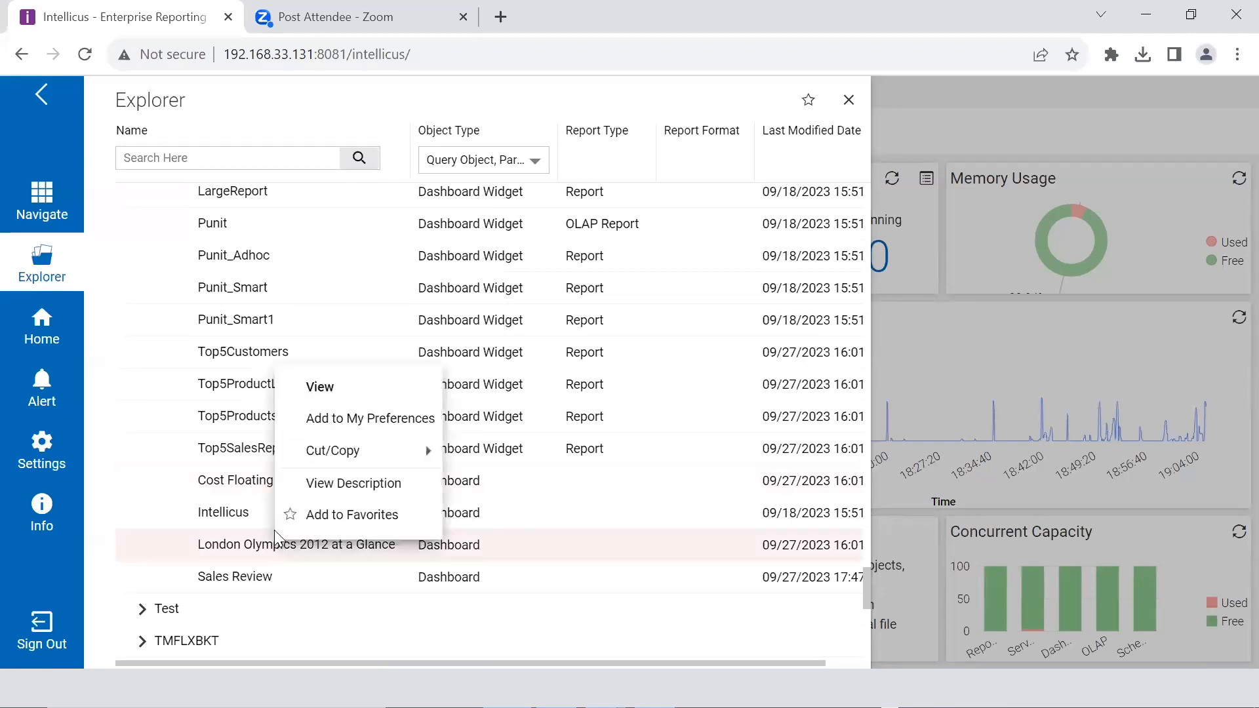
pyautogui.click(295, 377)
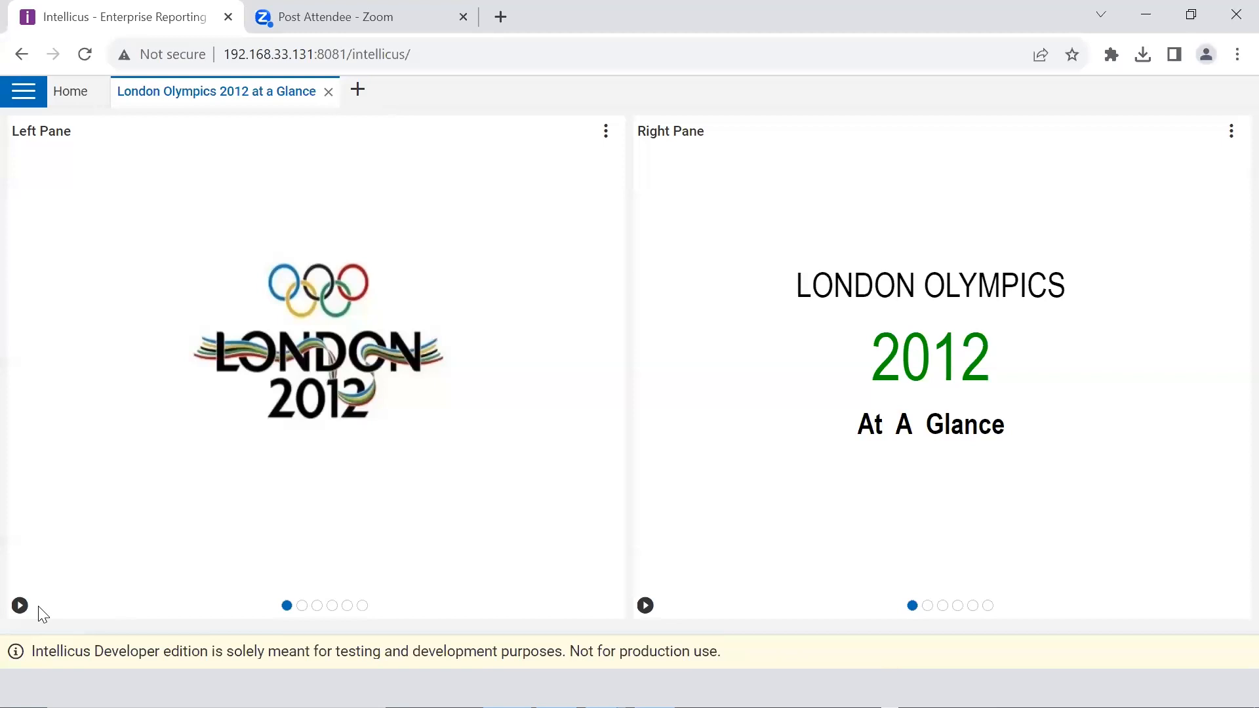
# Browse slides in both slideshow panes, including Top 3 contenders, Medals Distribution and the men's and women's medal slides
pyautogui.click(332, 606)
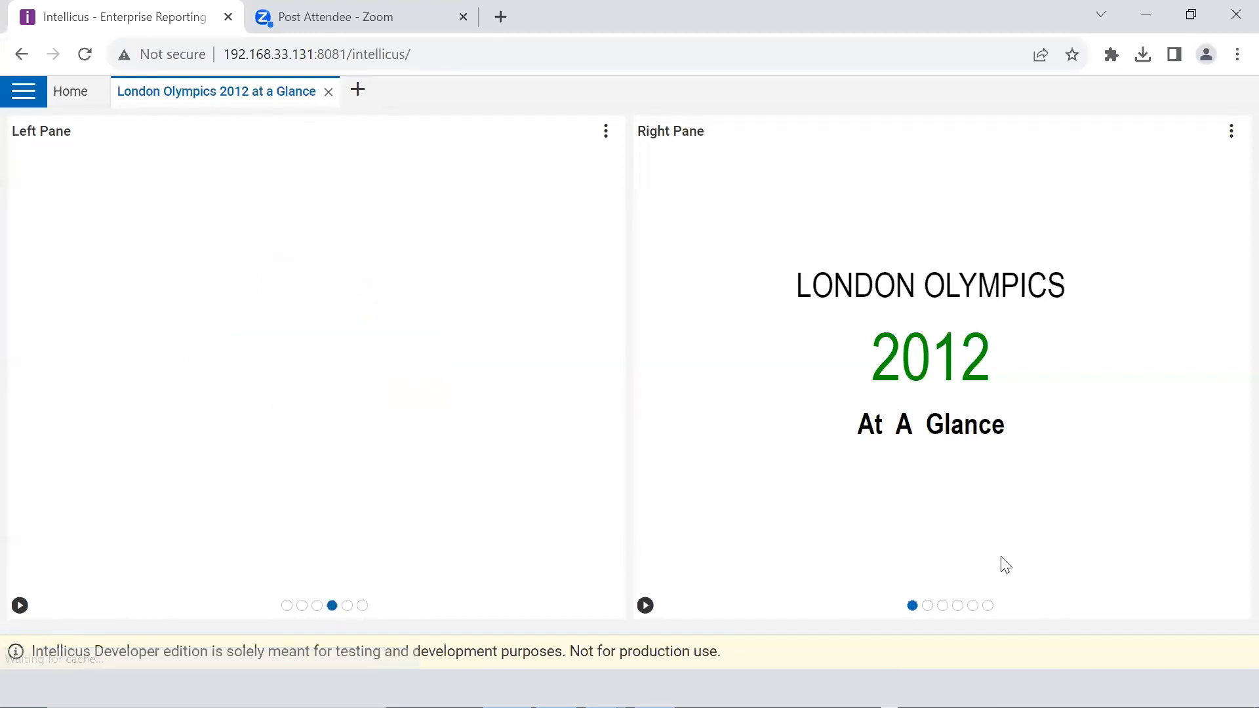
pyautogui.click(973, 607)
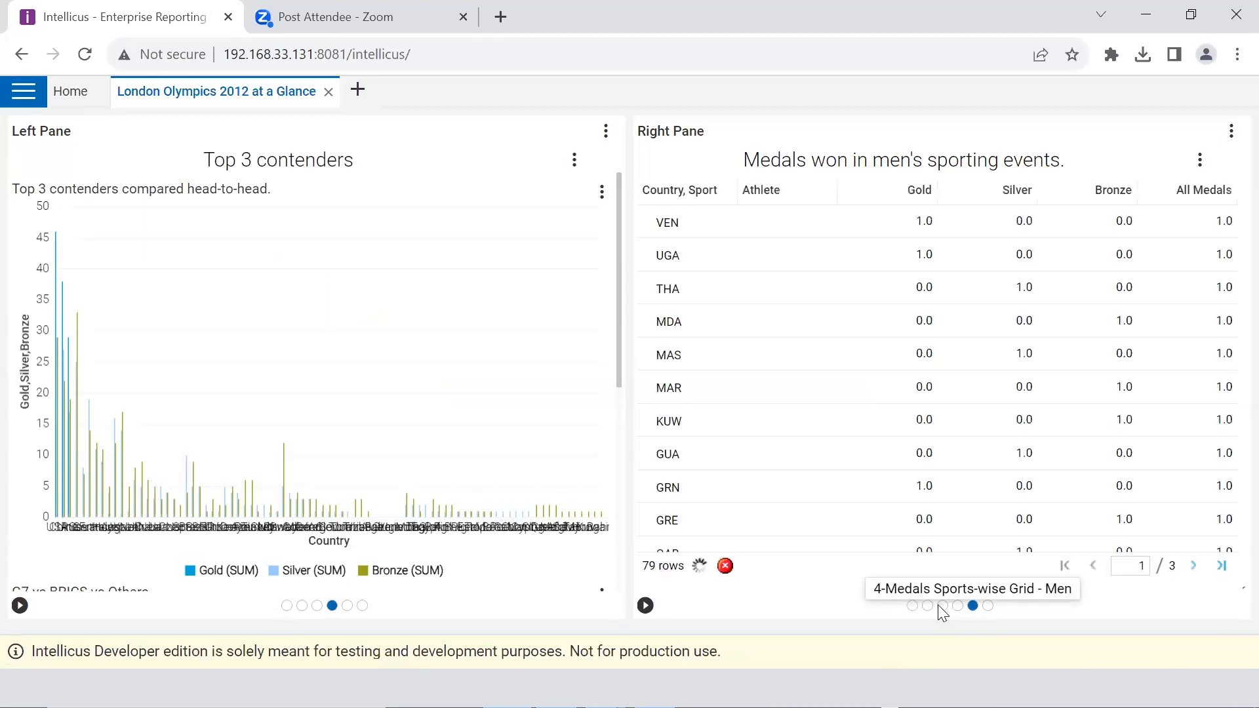
pyautogui.click(942, 605)
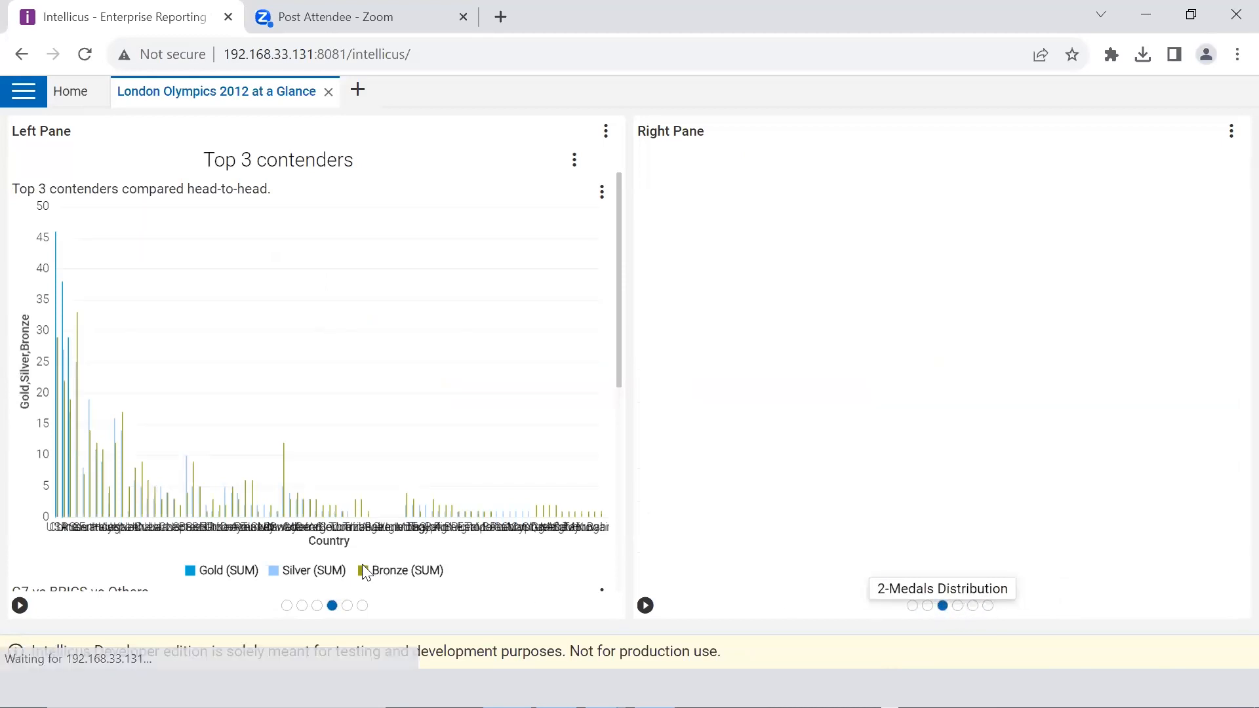
pyautogui.click(348, 605)
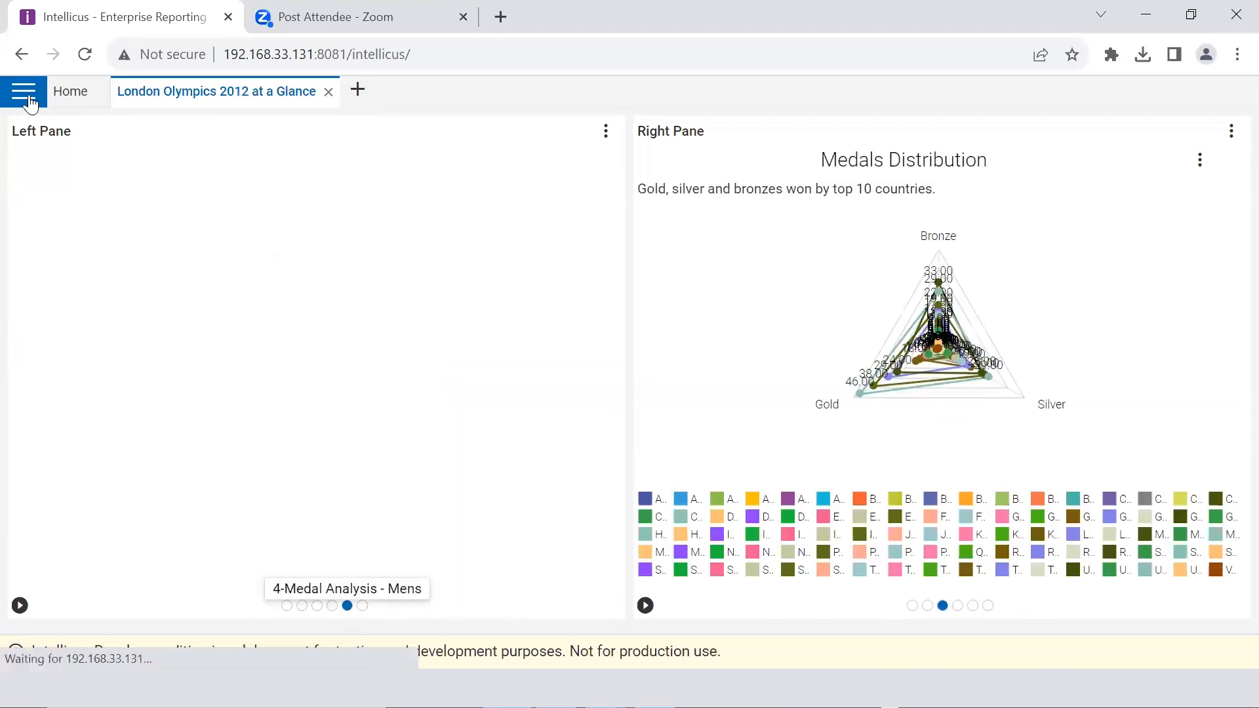
pyautogui.click(987, 605)
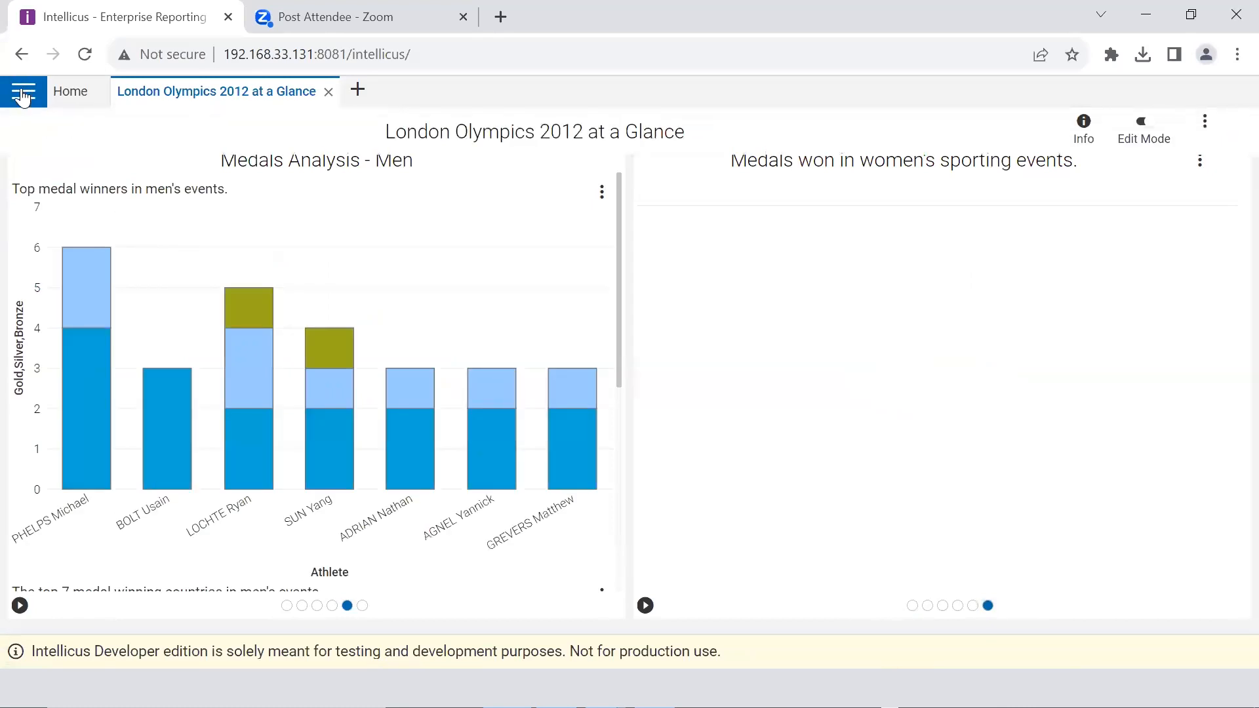
# Open the Sales Review dashboard from the repository explorer for viewing
pyautogui.click(23, 95)
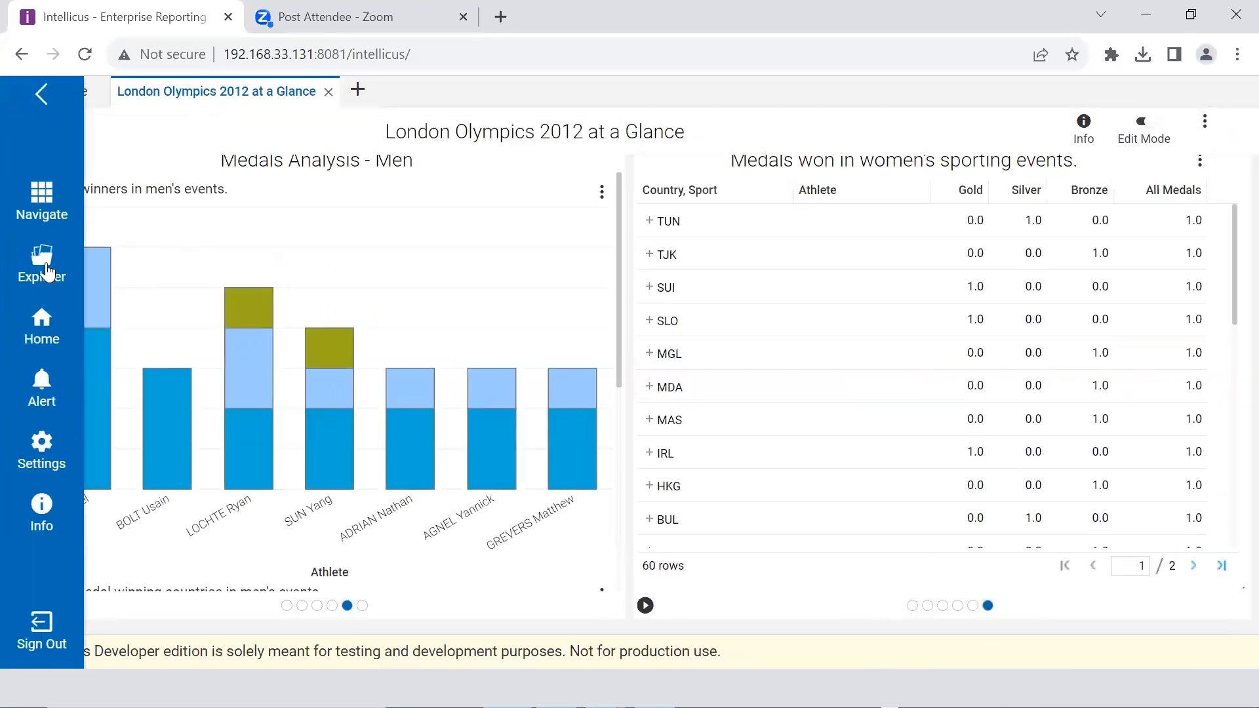
pyautogui.click(44, 267)
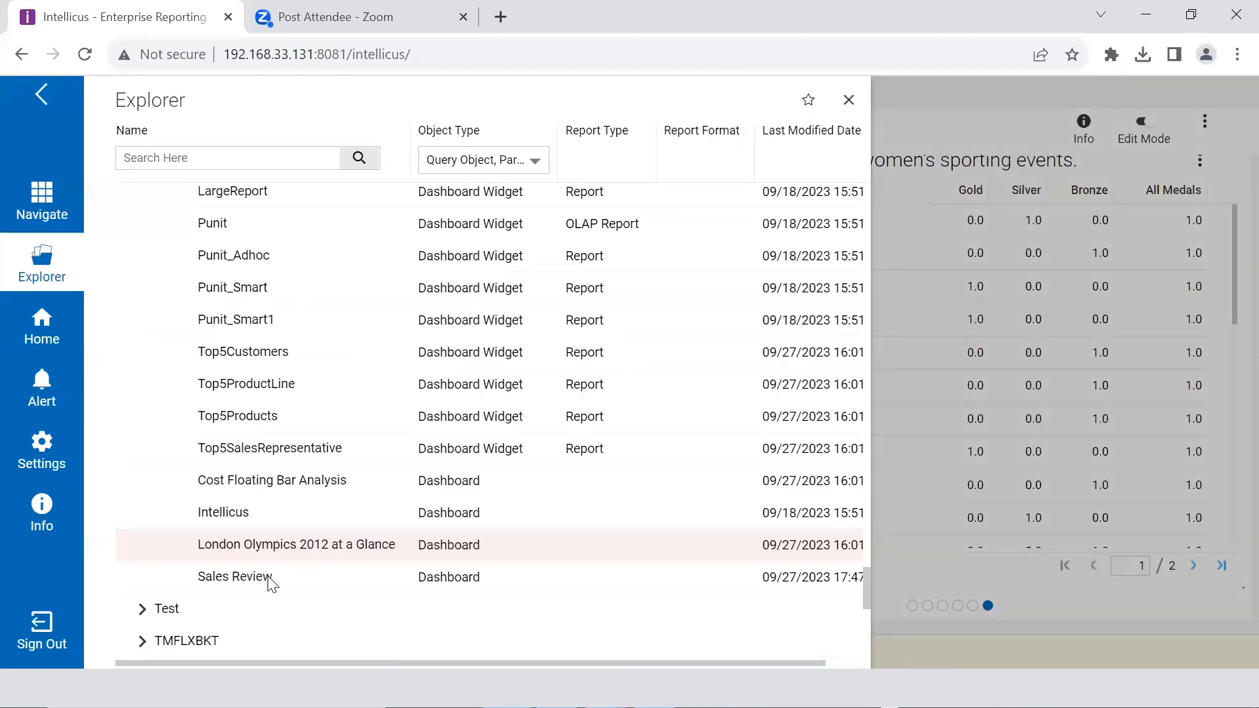
pyautogui.rightClick(270, 577)
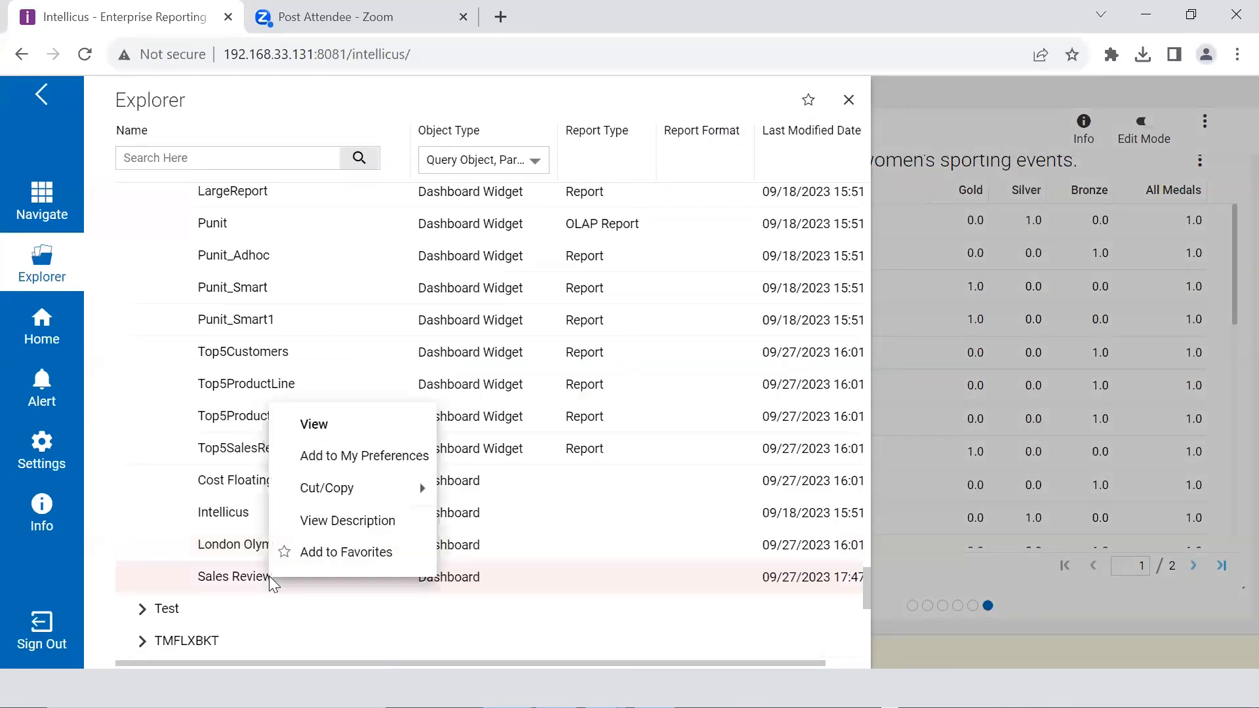
pyautogui.click(311, 426)
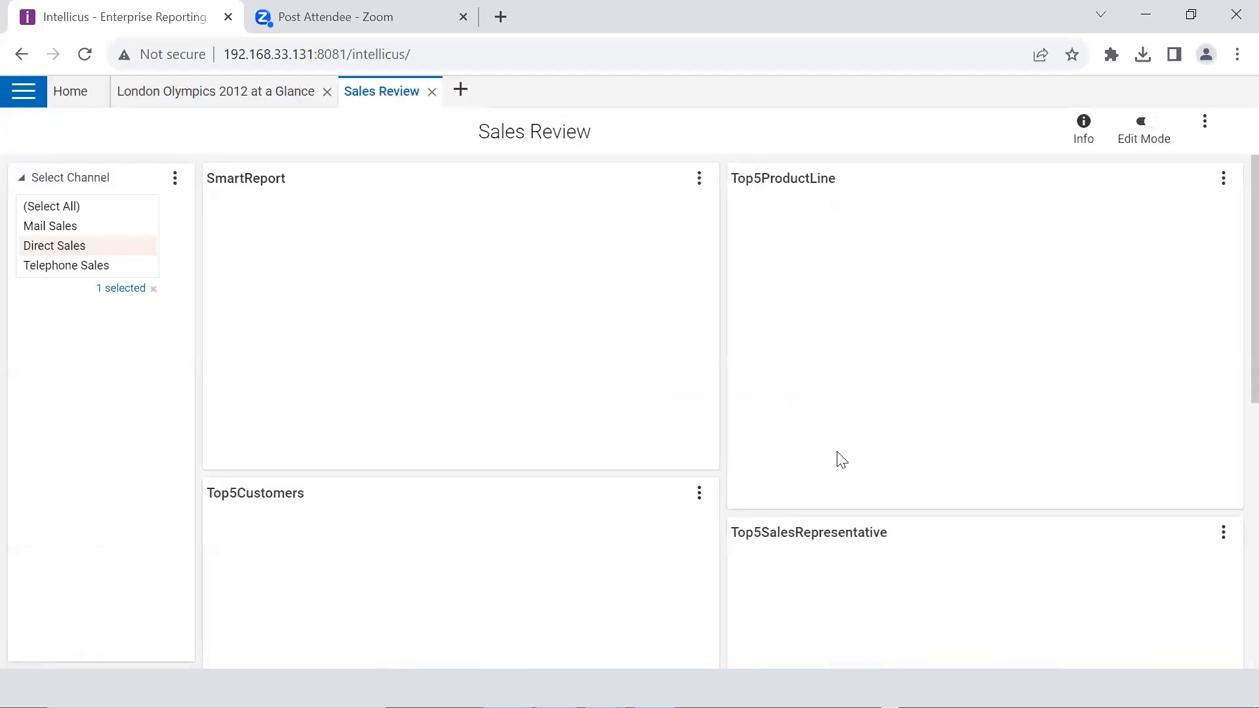
# Look through the Sales Review widgets, from SmartReport and Top5ProductLine to Top5Products
pyautogui.scroll(-2, 841, 460)
pyautogui.scroll(-6, 837, 452)
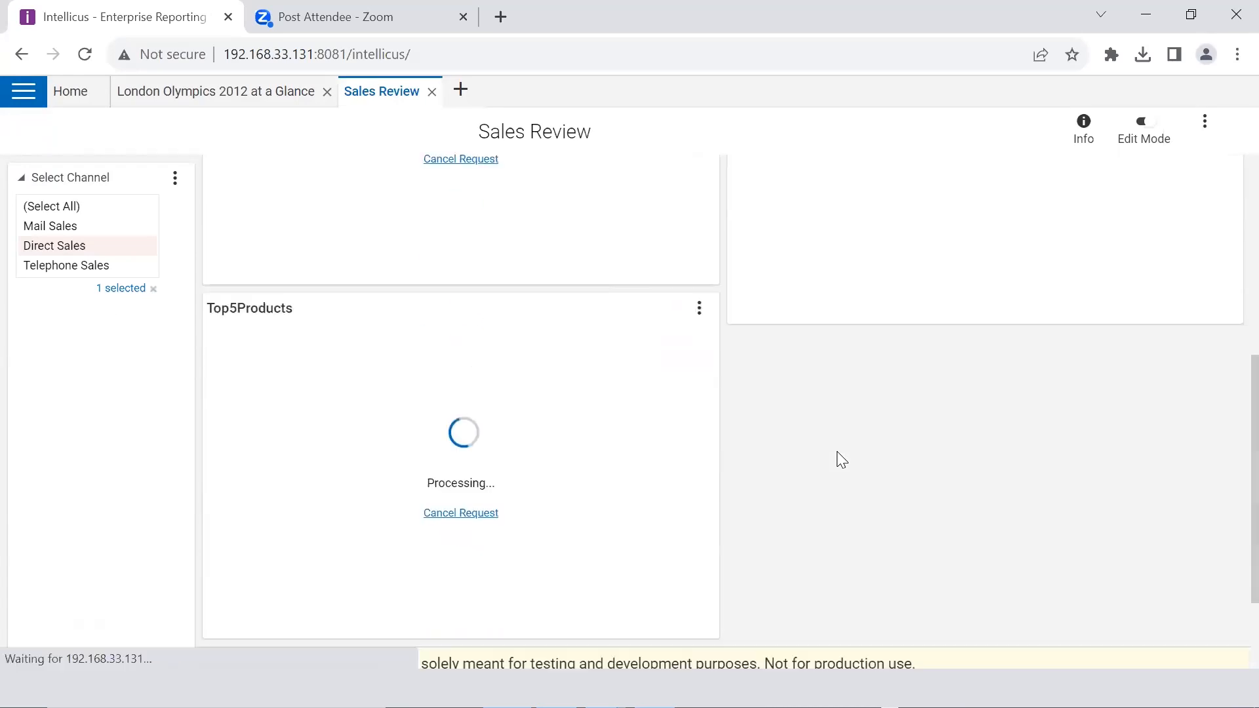
pyautogui.scroll(4, 609, 427)
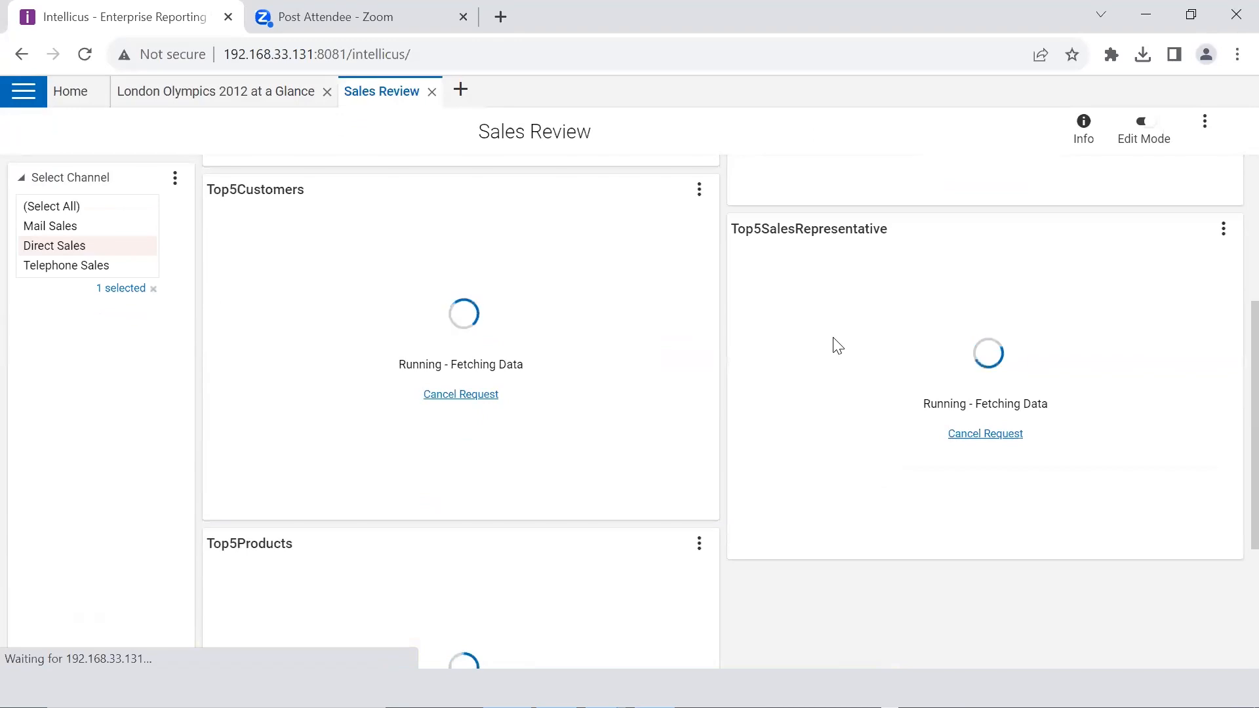
pyautogui.scroll(4, 836, 348)
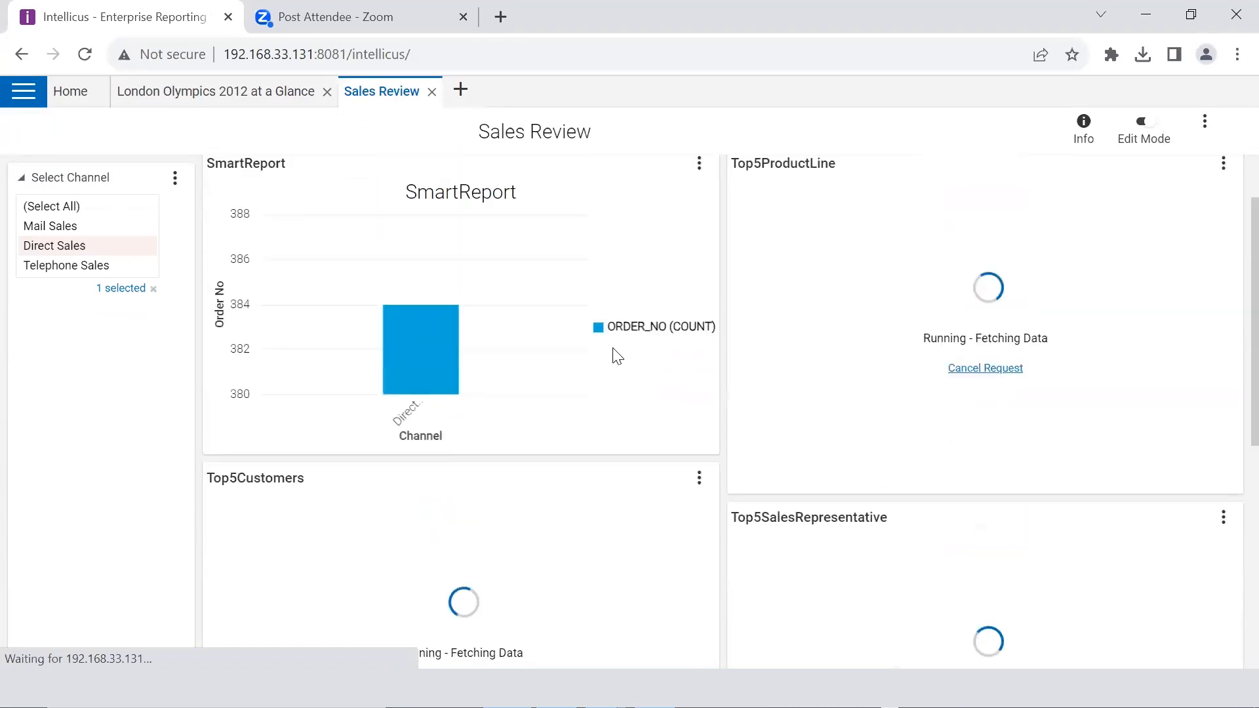
pyautogui.scroll(1, 616, 357)
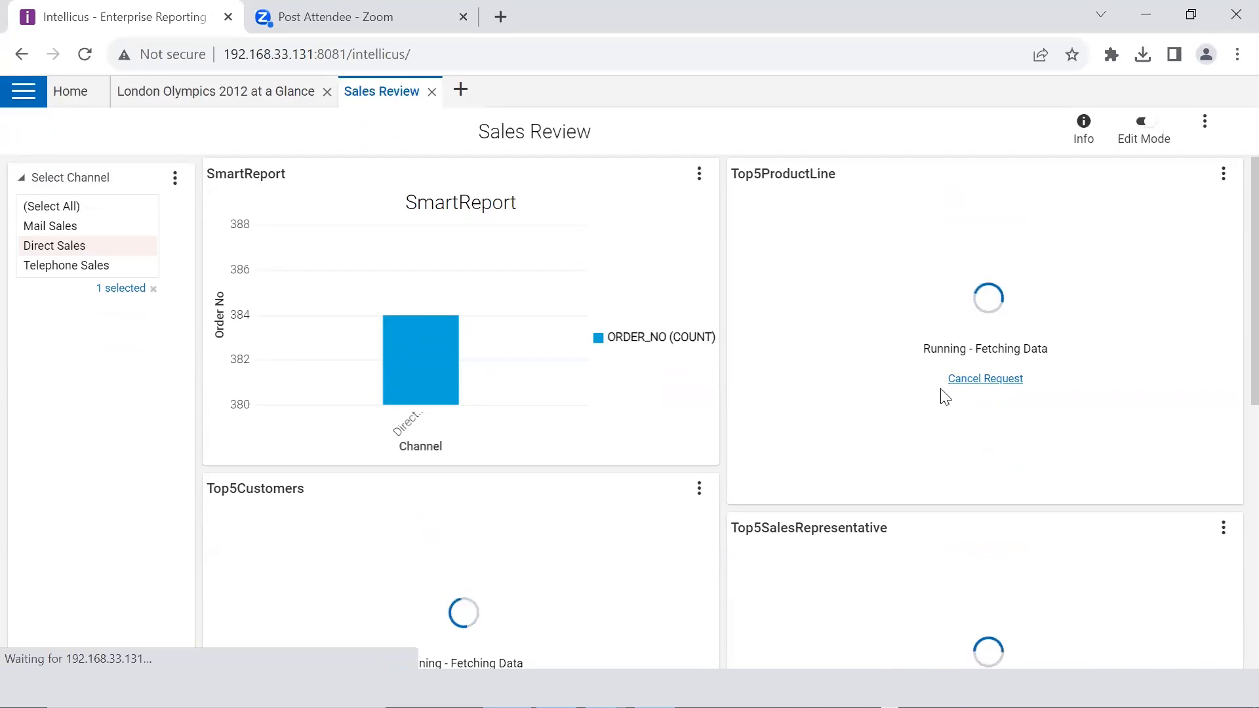
pyautogui.scroll(-8, 956, 407)
pyautogui.scroll(3, 956, 407)
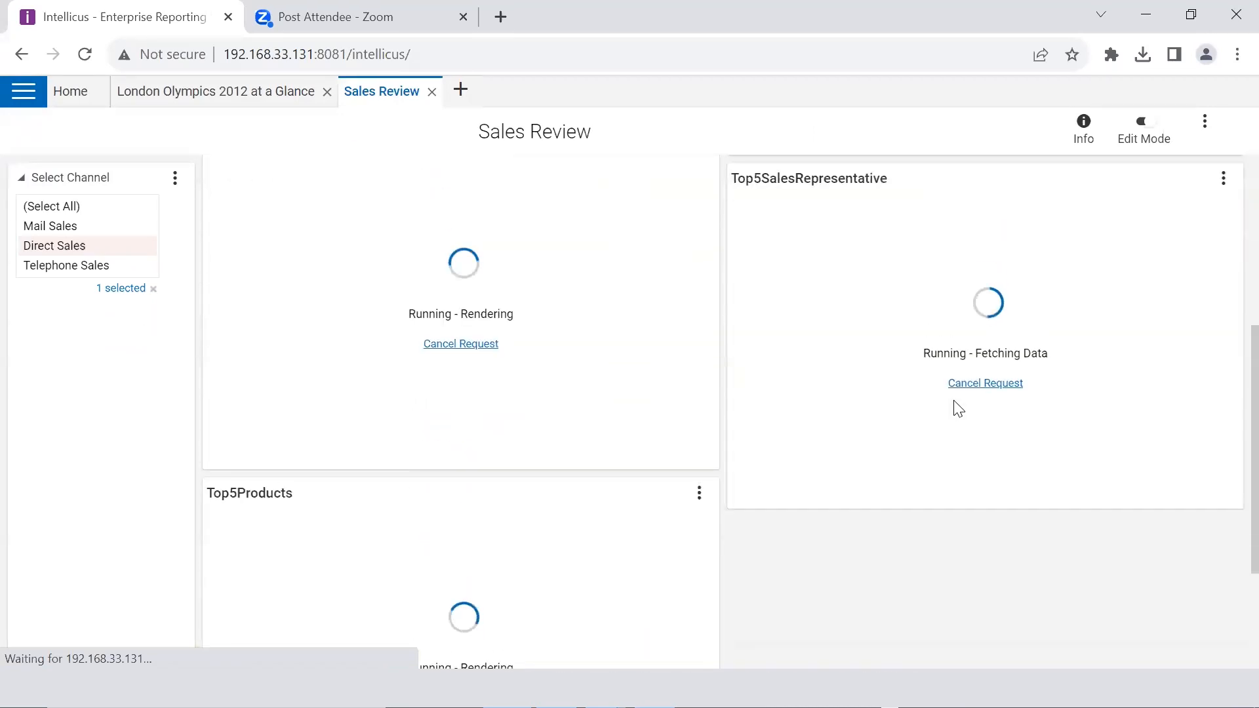
# Close the London Olympics 2012 at a Glance dashboard and open the Intellicus dashboard from the repository explorer for viewing
pyautogui.click(326, 91)
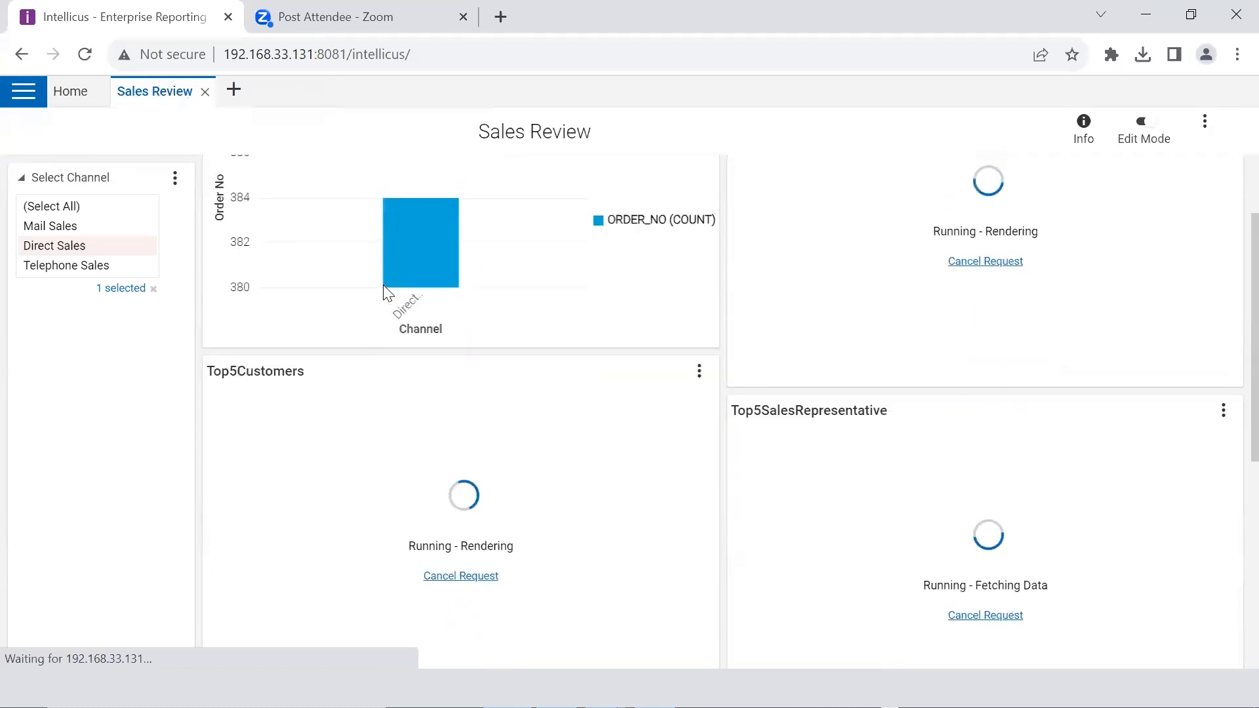
pyautogui.click(24, 91)
pyautogui.click(42, 262)
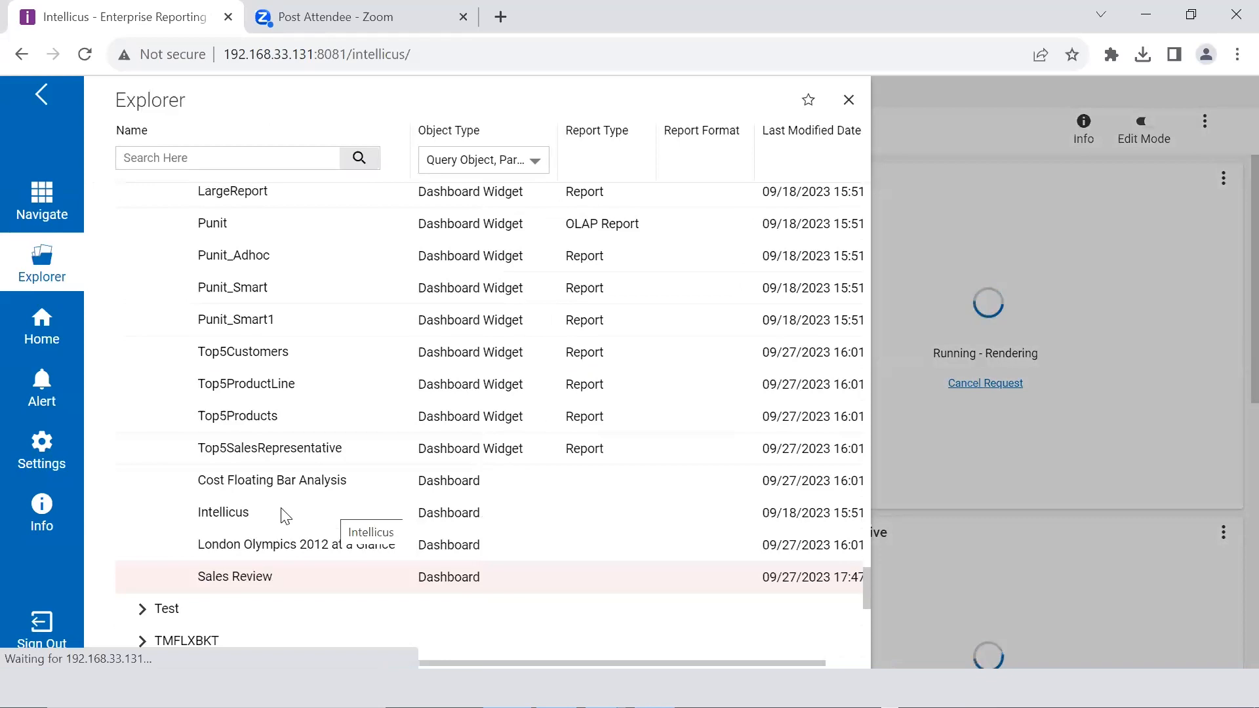
pyautogui.rightClick(281, 508)
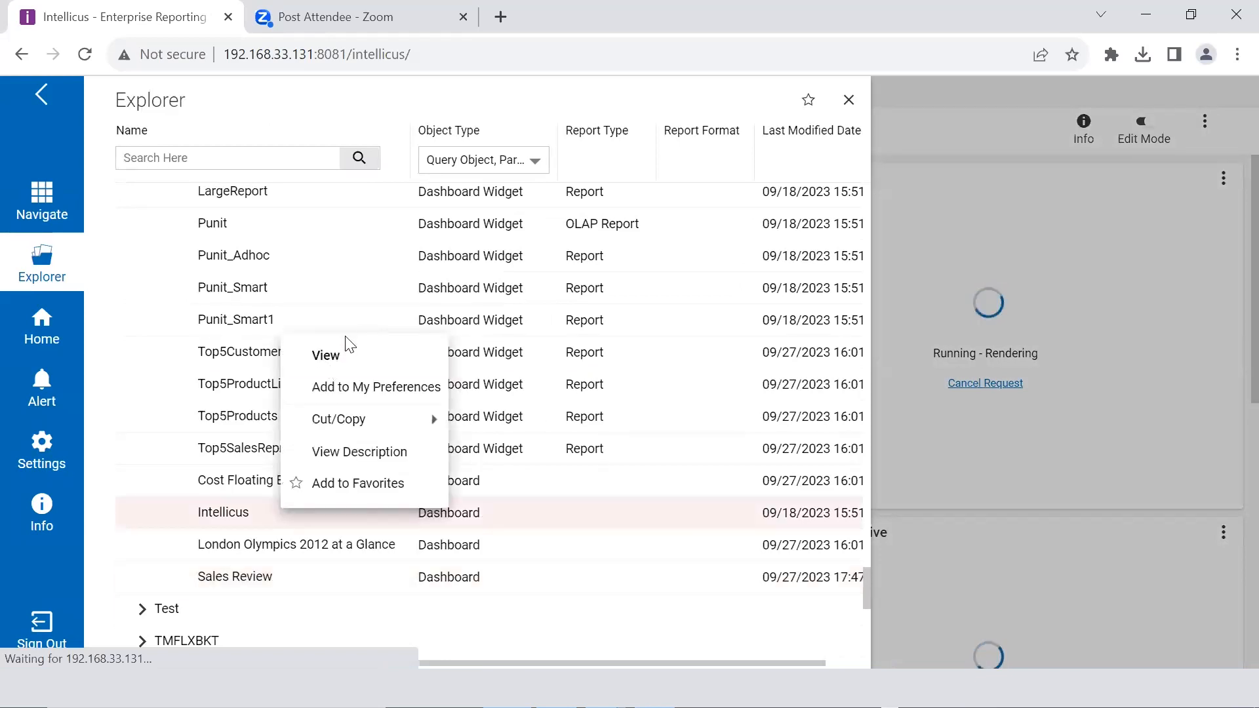
pyautogui.click(340, 352)
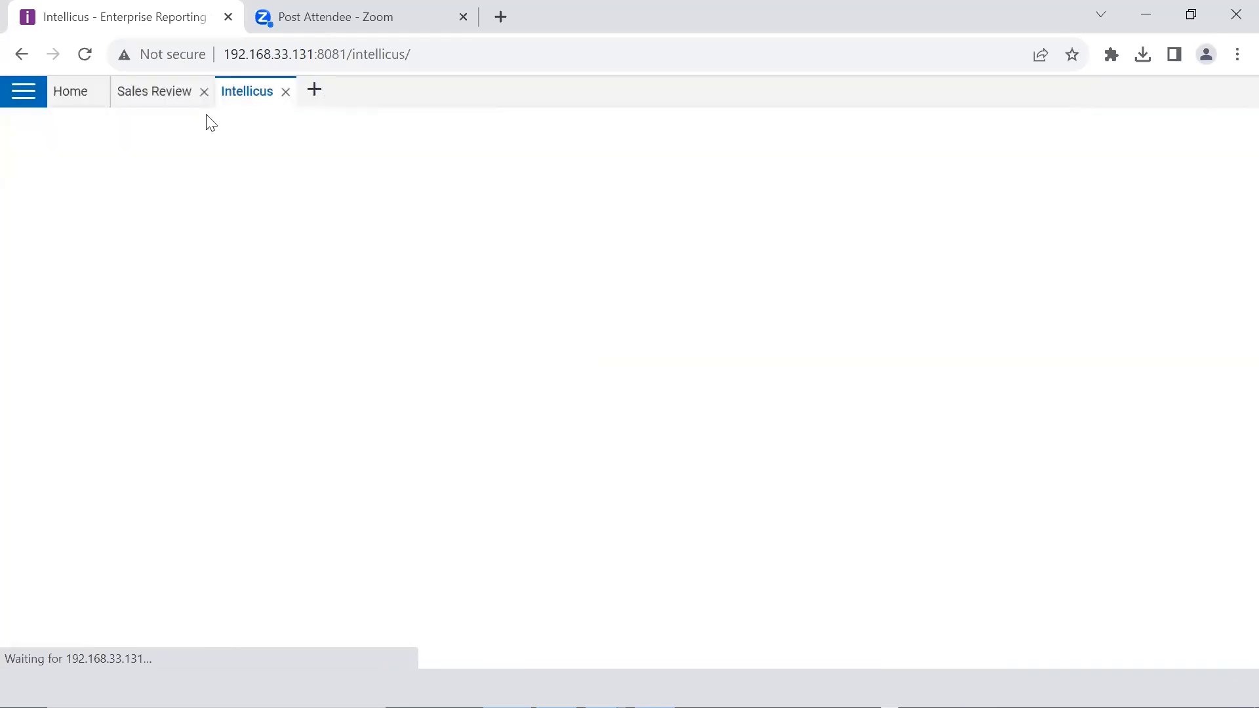
# Return to the Sales Review dashboard and examine its widgets, including the Top5Products radar chart and its chart options
pyautogui.click(161, 91)
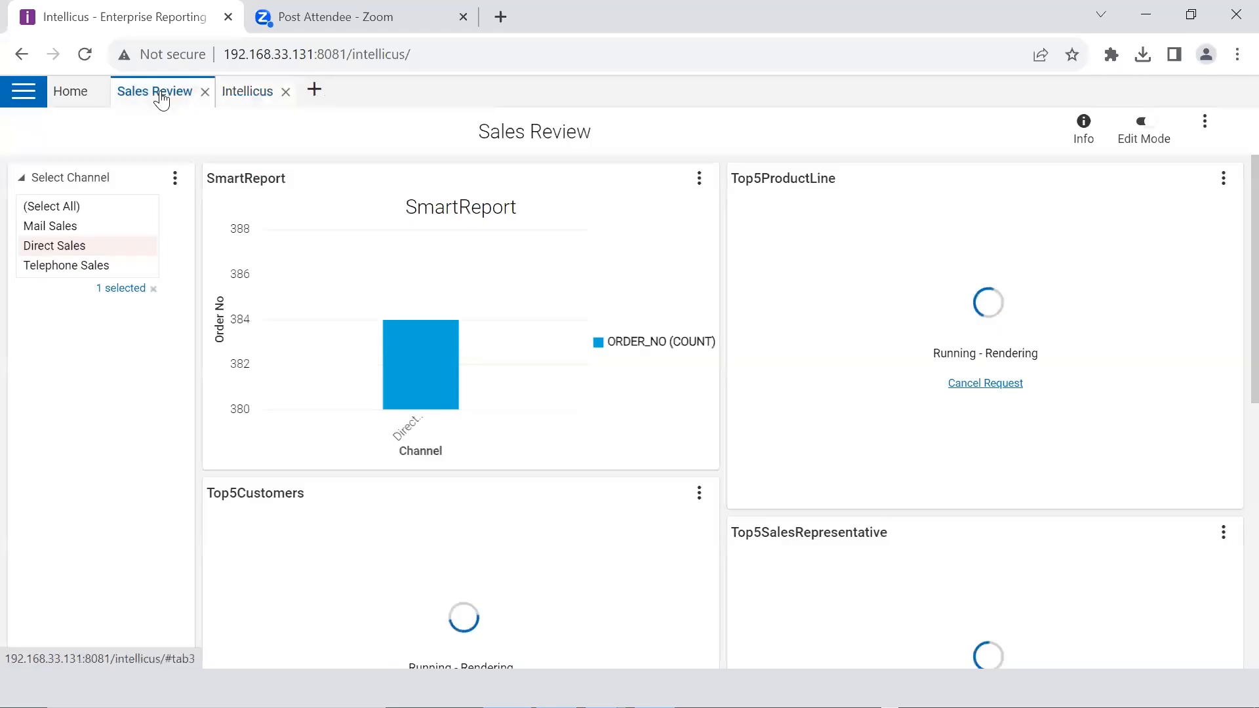
pyautogui.scroll(-5, 449, 334)
pyautogui.scroll(-3, 449, 337)
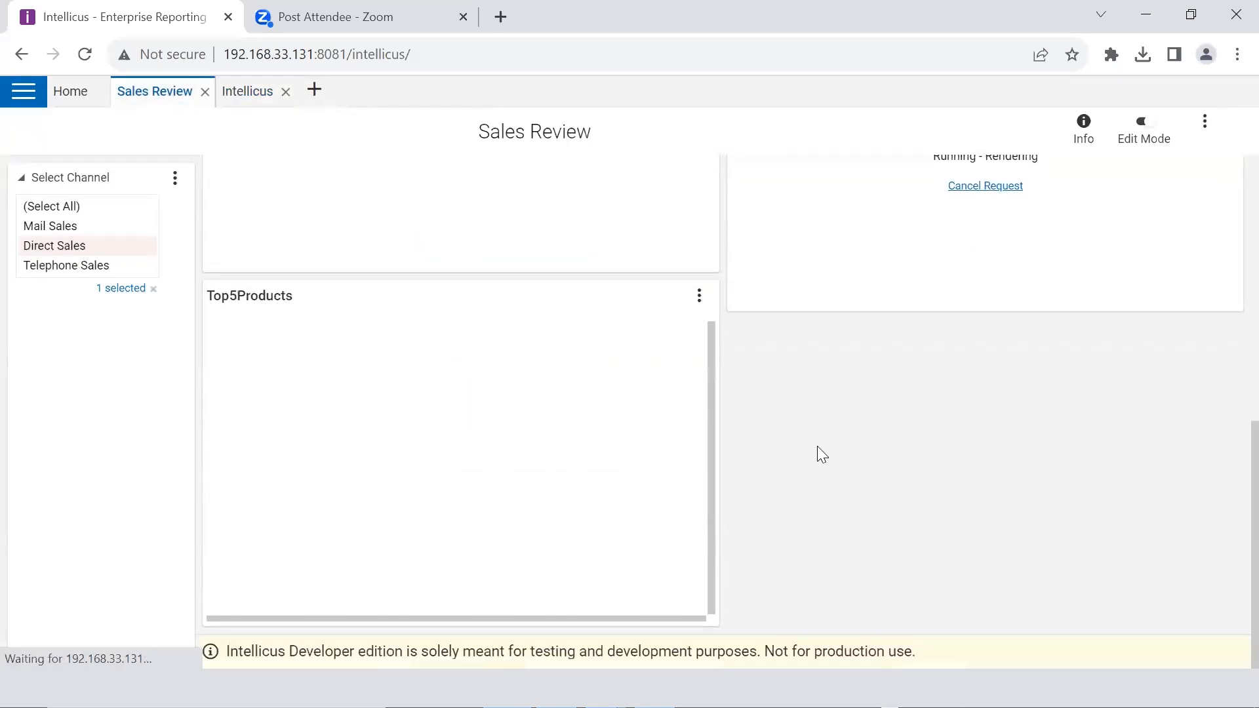
pyautogui.scroll(2, 821, 447)
pyautogui.scroll(-1, 820, 448)
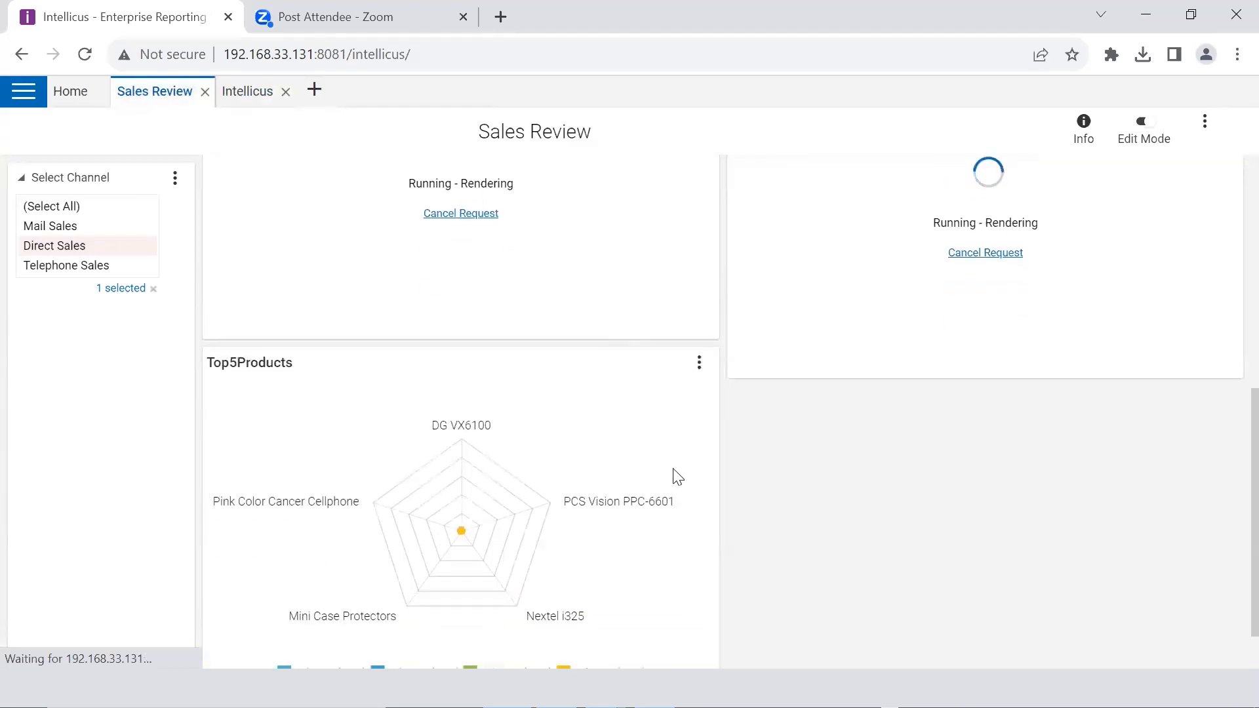
pyautogui.scroll(-1, 629, 481)
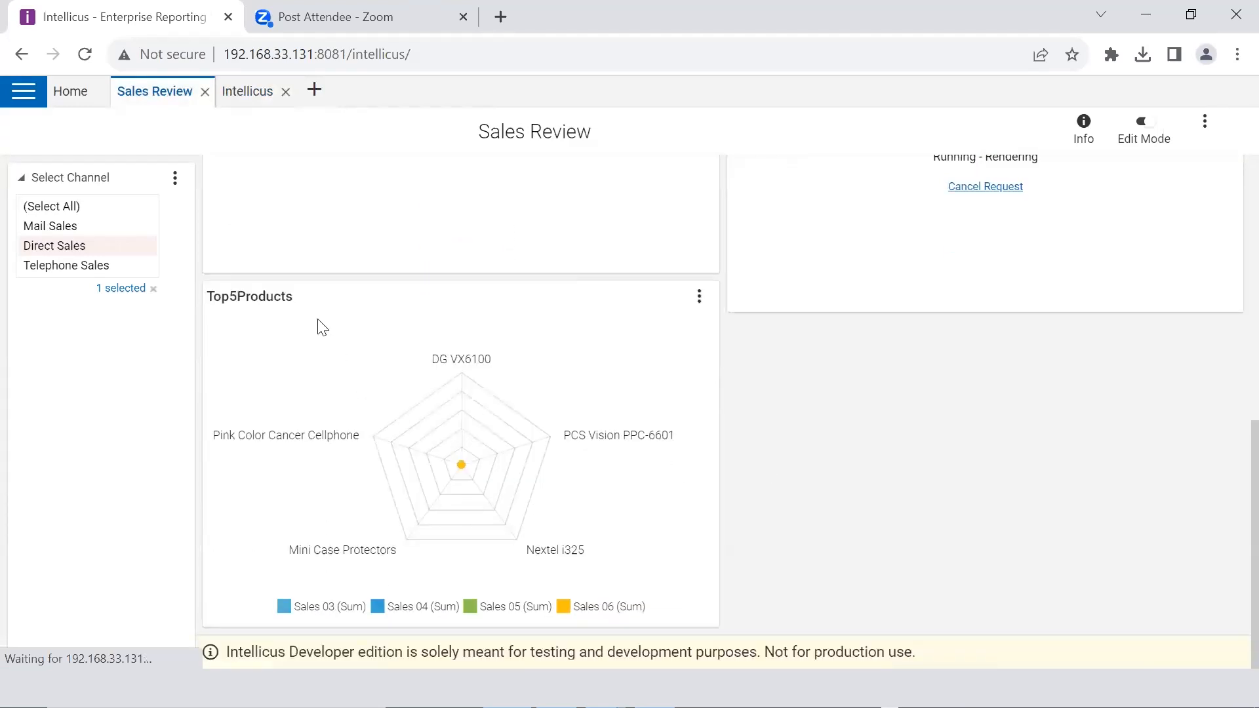
pyautogui.moveTo(317, 325)
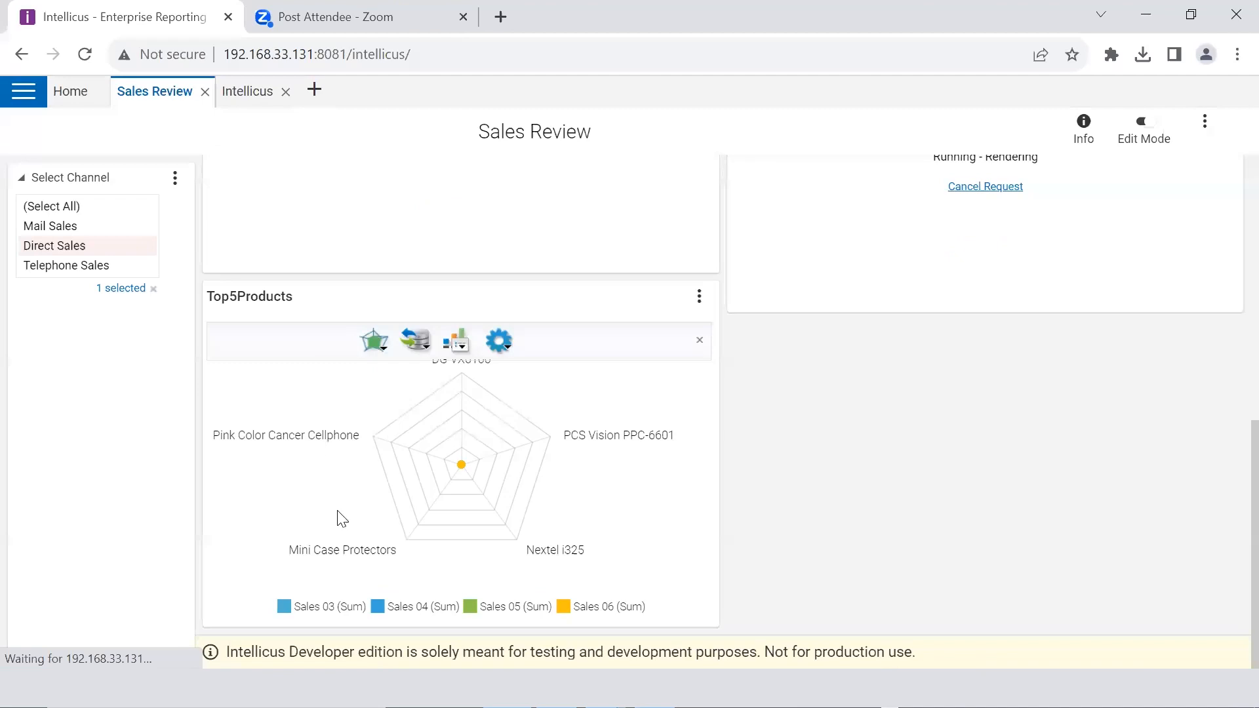
pyautogui.scroll(3, 872, 468)
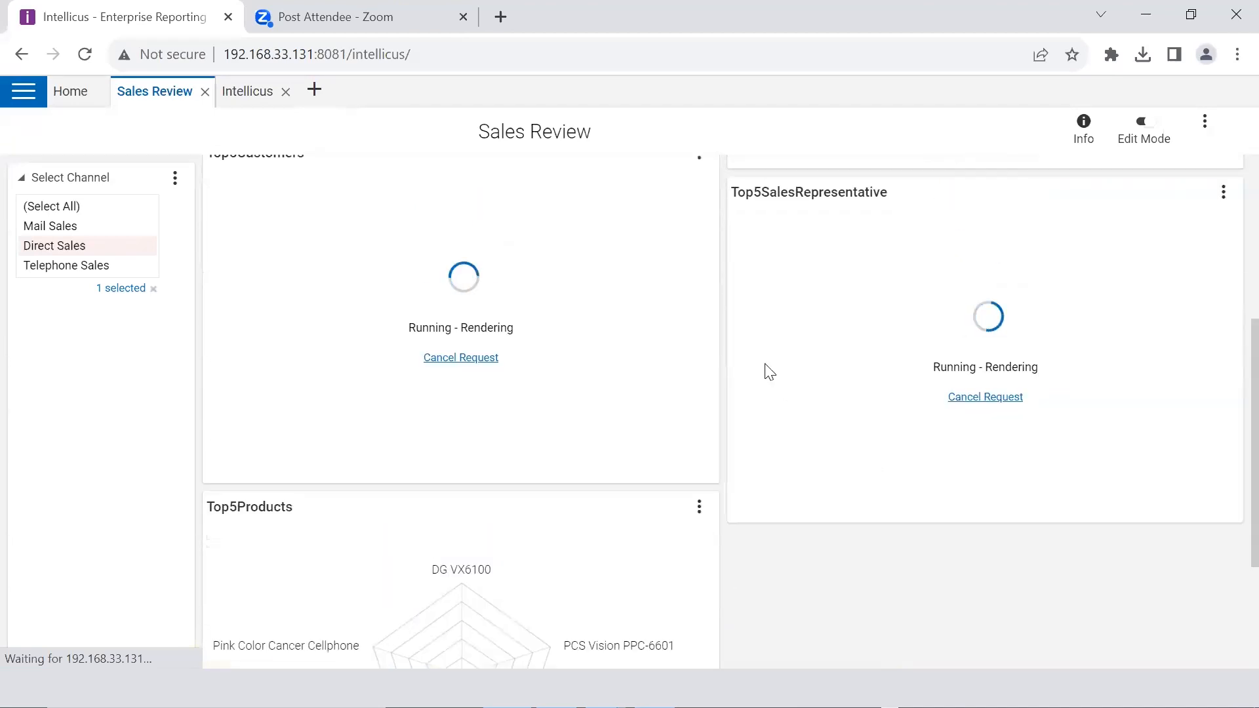
pyautogui.scroll(2, 768, 371)
# View and close the Intellicus dashboard, and examine the Sales Review charts for customers, product lines and sales representatives
pyautogui.click(248, 95)
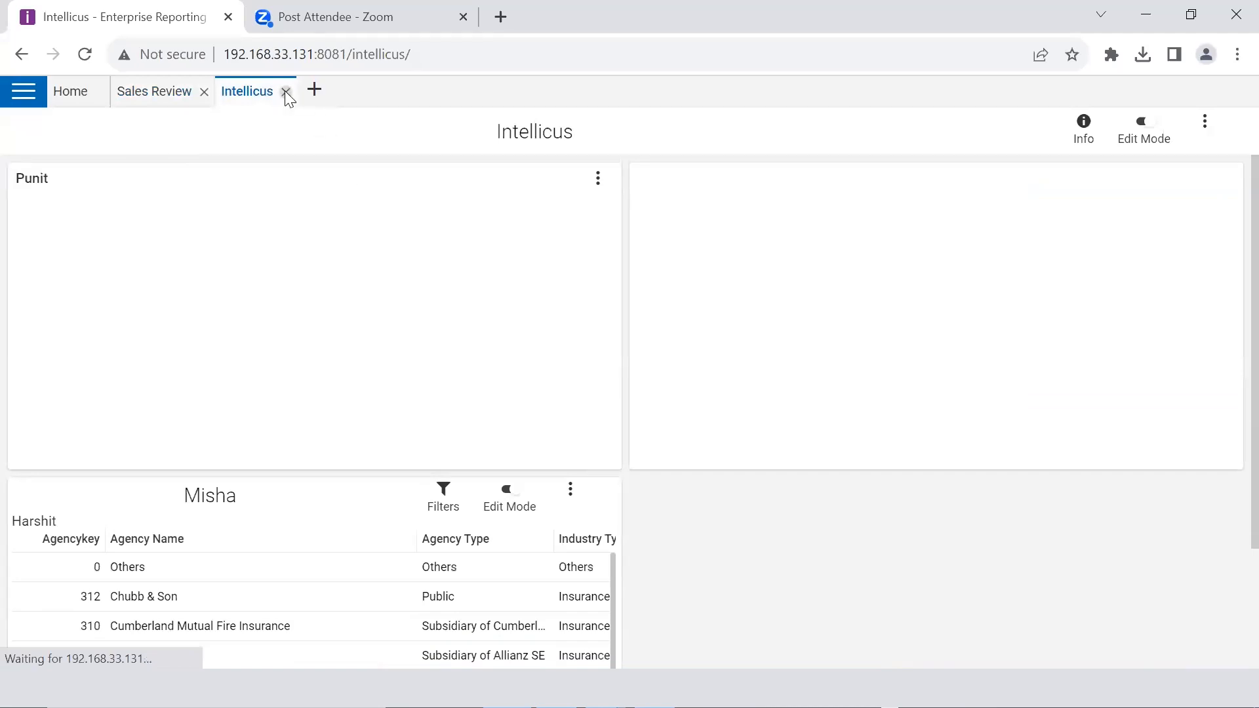
pyautogui.click(285, 92)
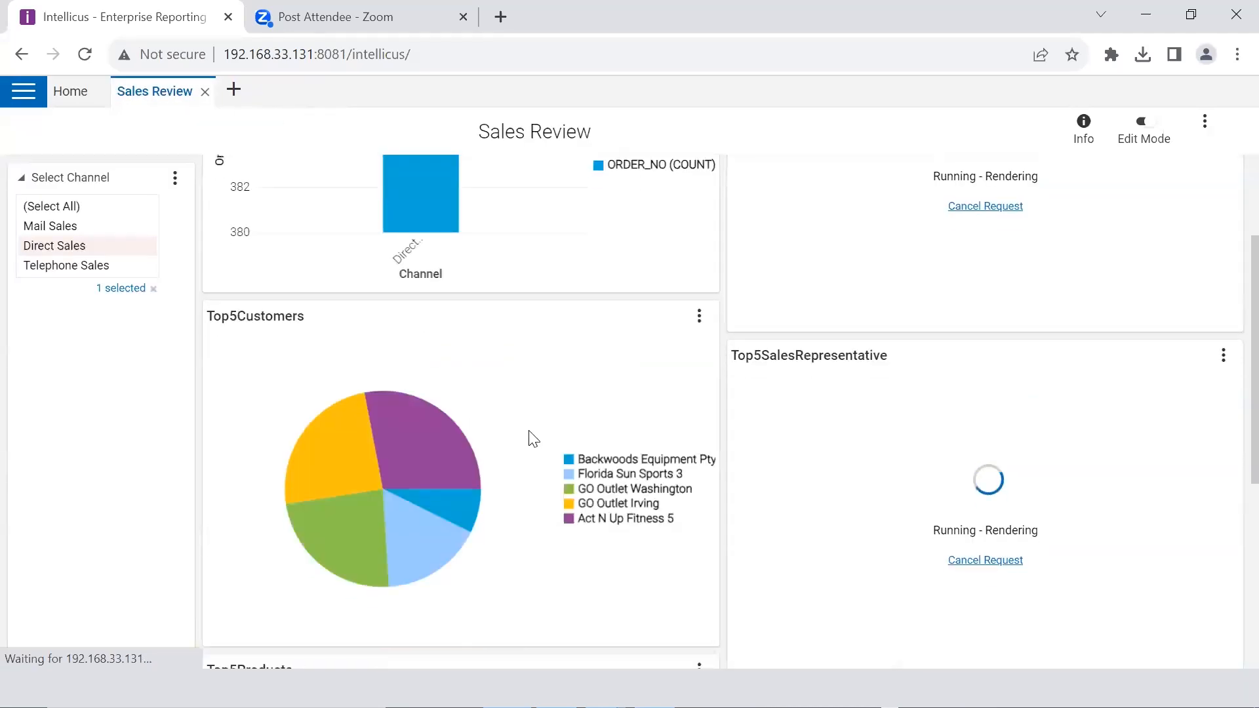
pyautogui.scroll(2, 624, 434)
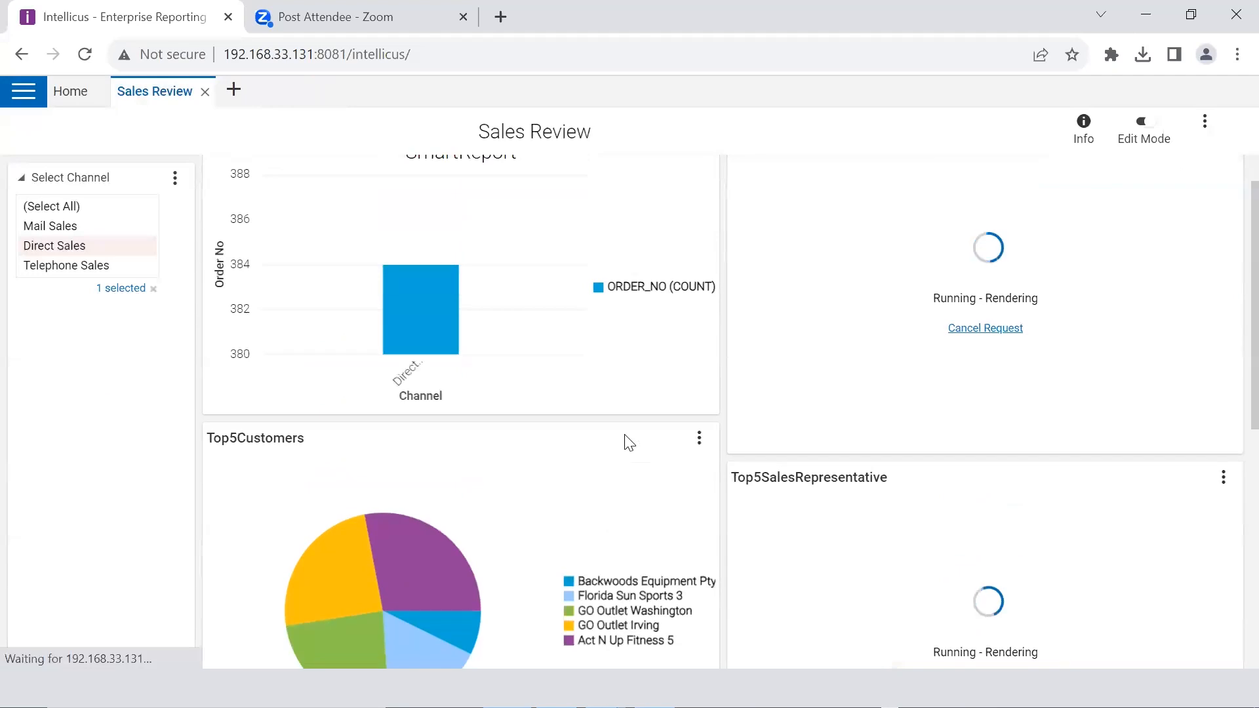
pyautogui.scroll(-3, 626, 441)
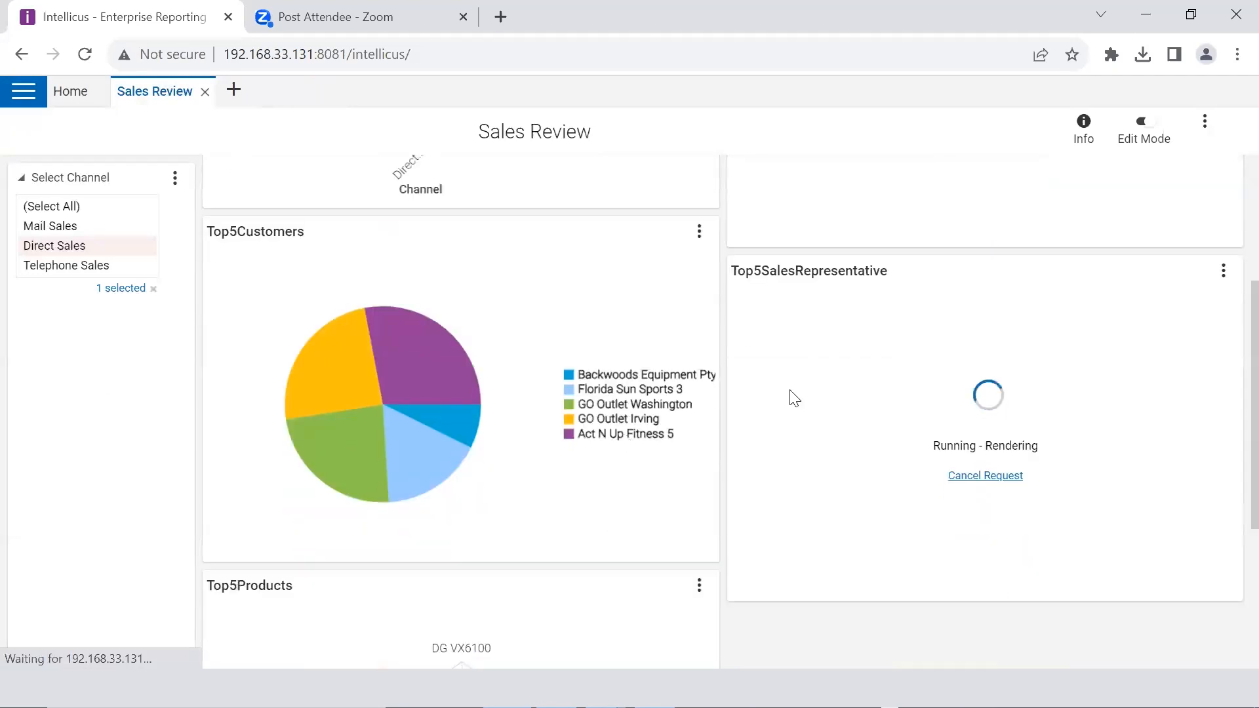
pyautogui.scroll(4, 794, 398)
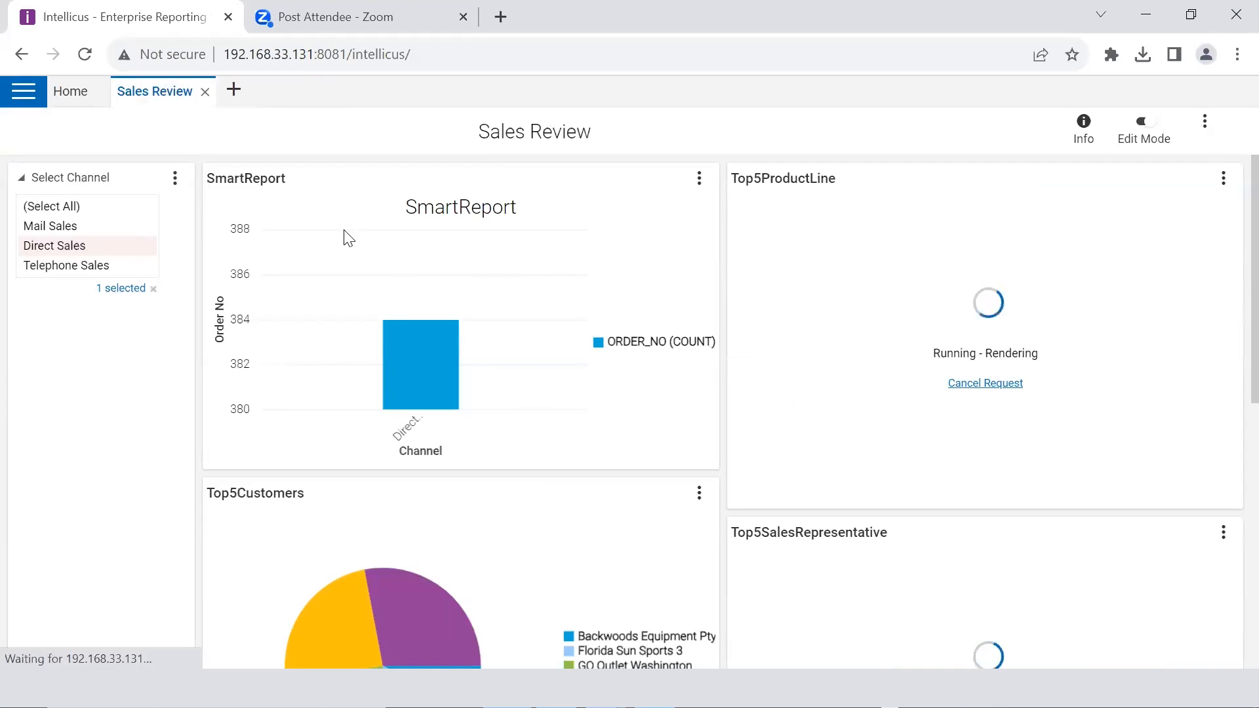
pyautogui.scroll(-2, 345, 236)
pyautogui.scroll(2, 345, 236)
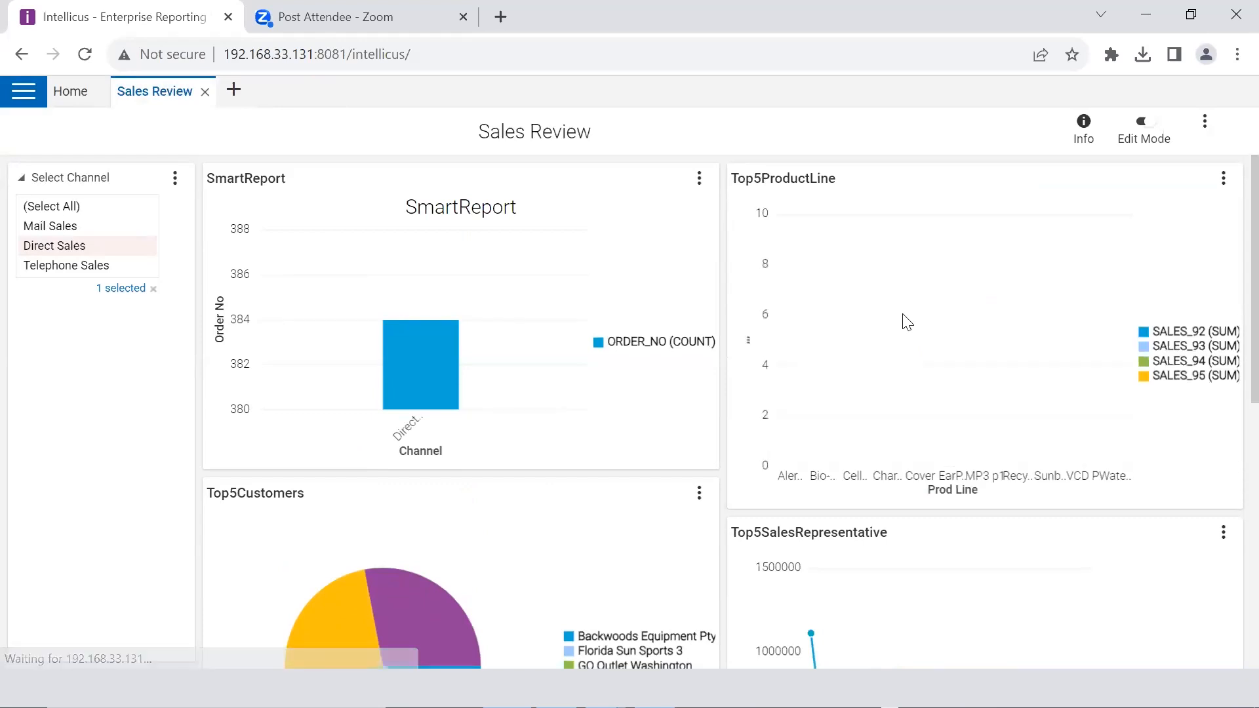
pyautogui.scroll(-5, 904, 320)
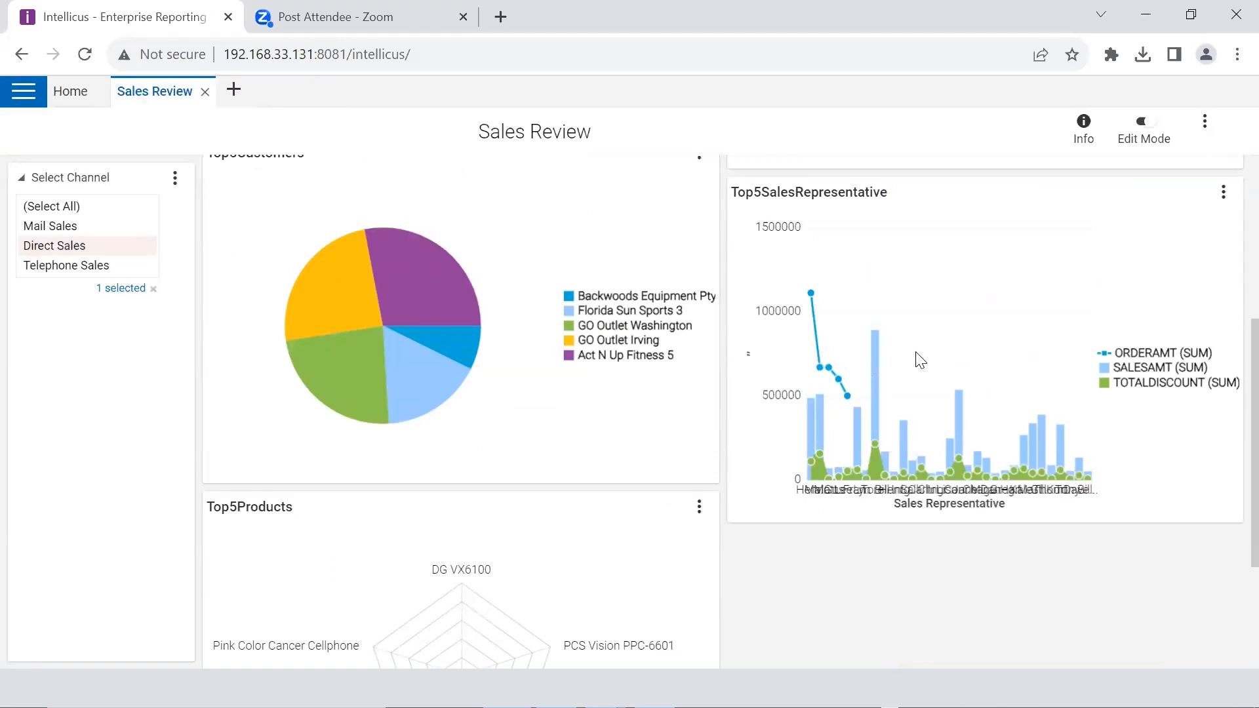
# Open iPackager from the Repository section of the navigation
pyautogui.click(11, 101)
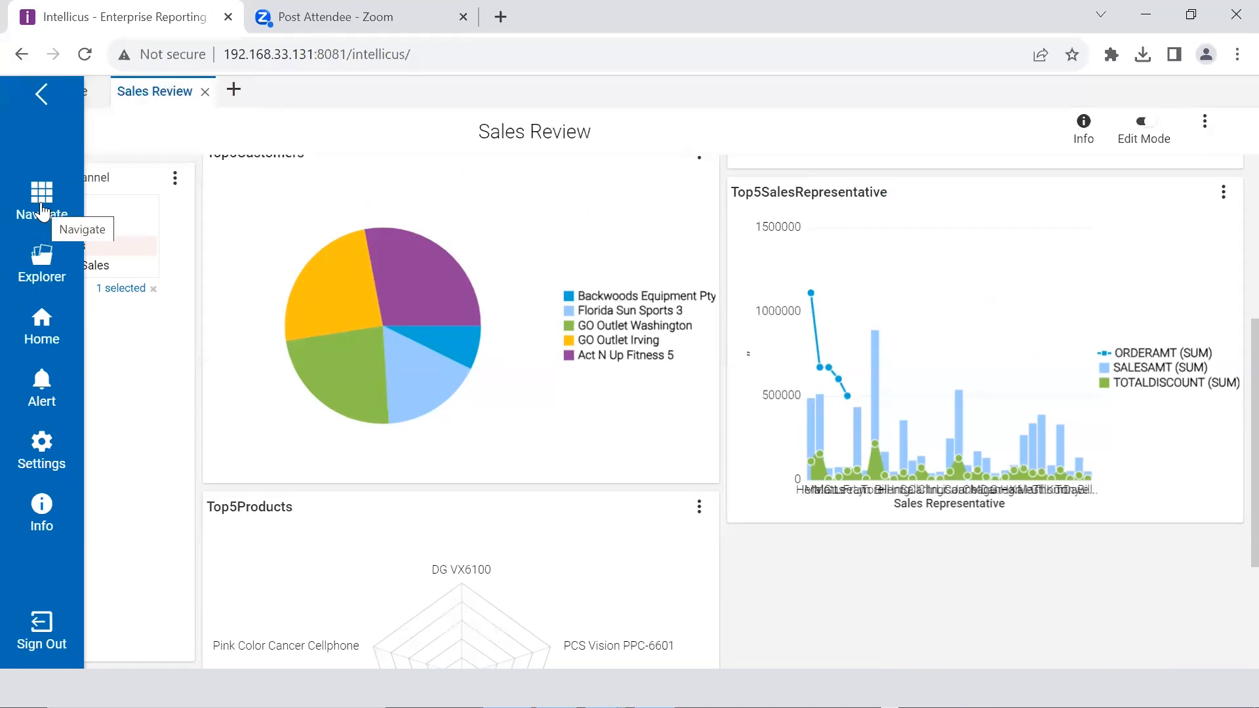
pyautogui.click(42, 208)
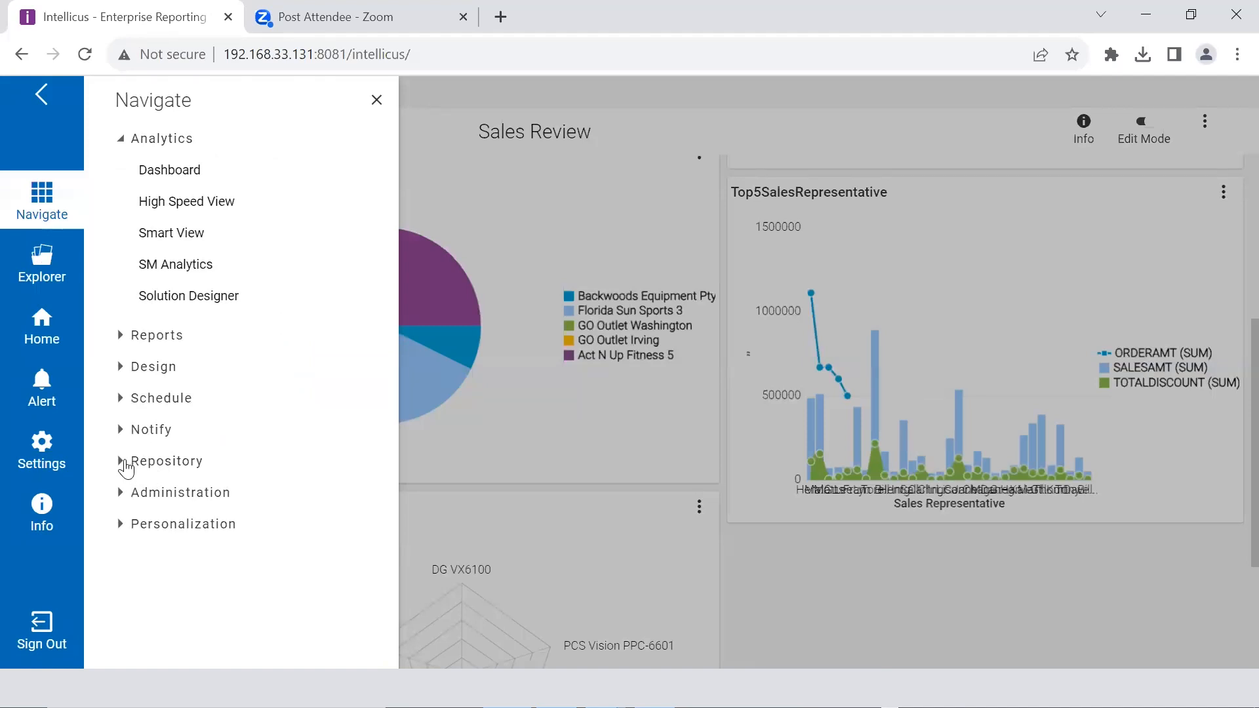
pyautogui.click(121, 462)
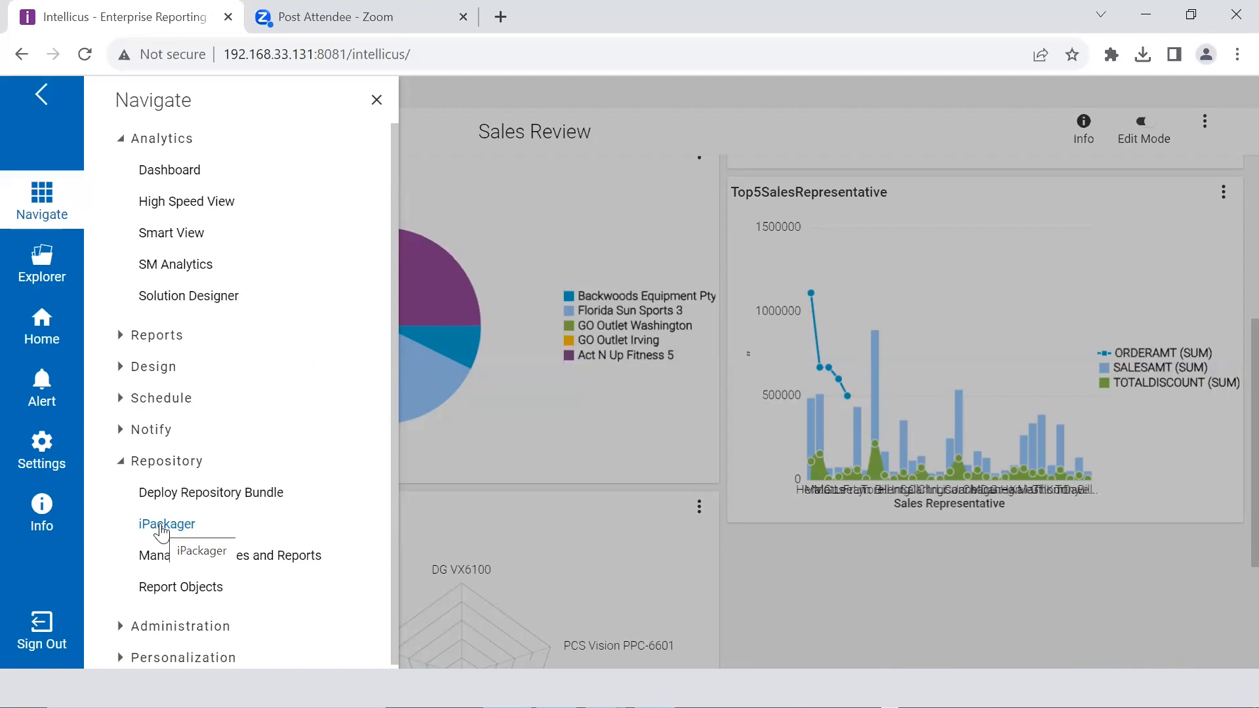
pyautogui.click(162, 526)
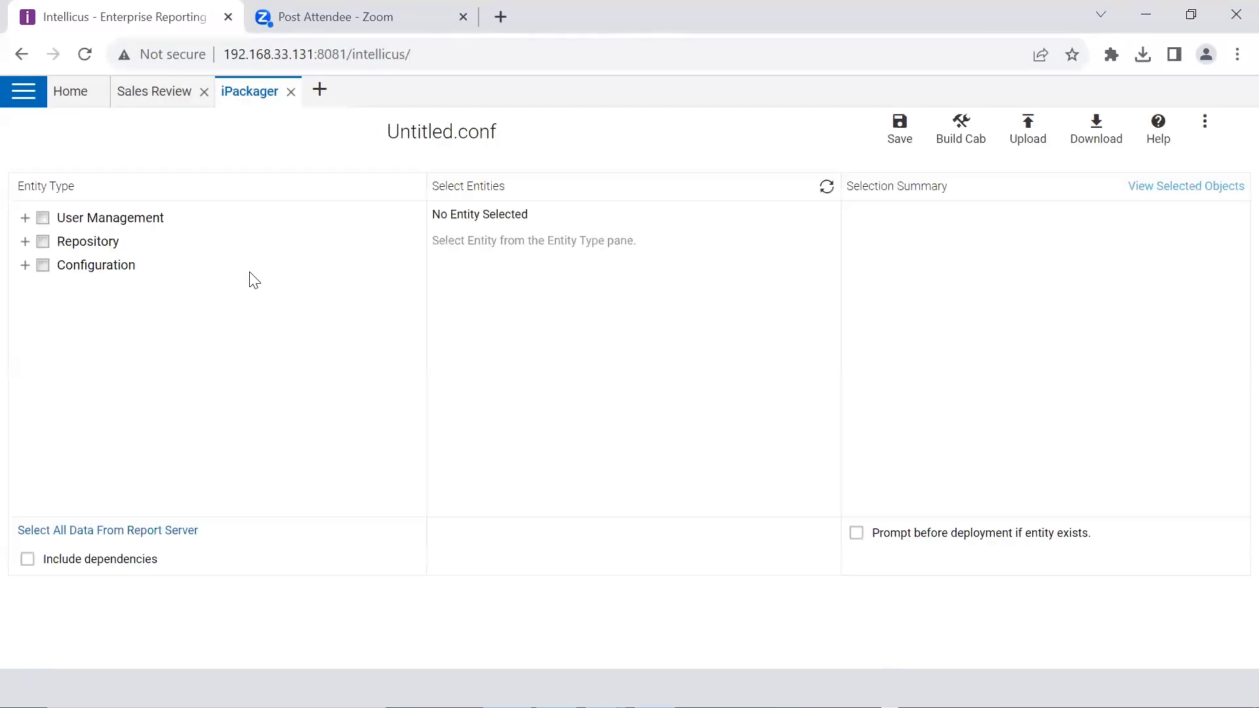
# Include the Dashboard_Train dashboard from the Training1 folder in the package
pyautogui.click(27, 243)
pyautogui.click(92, 431)
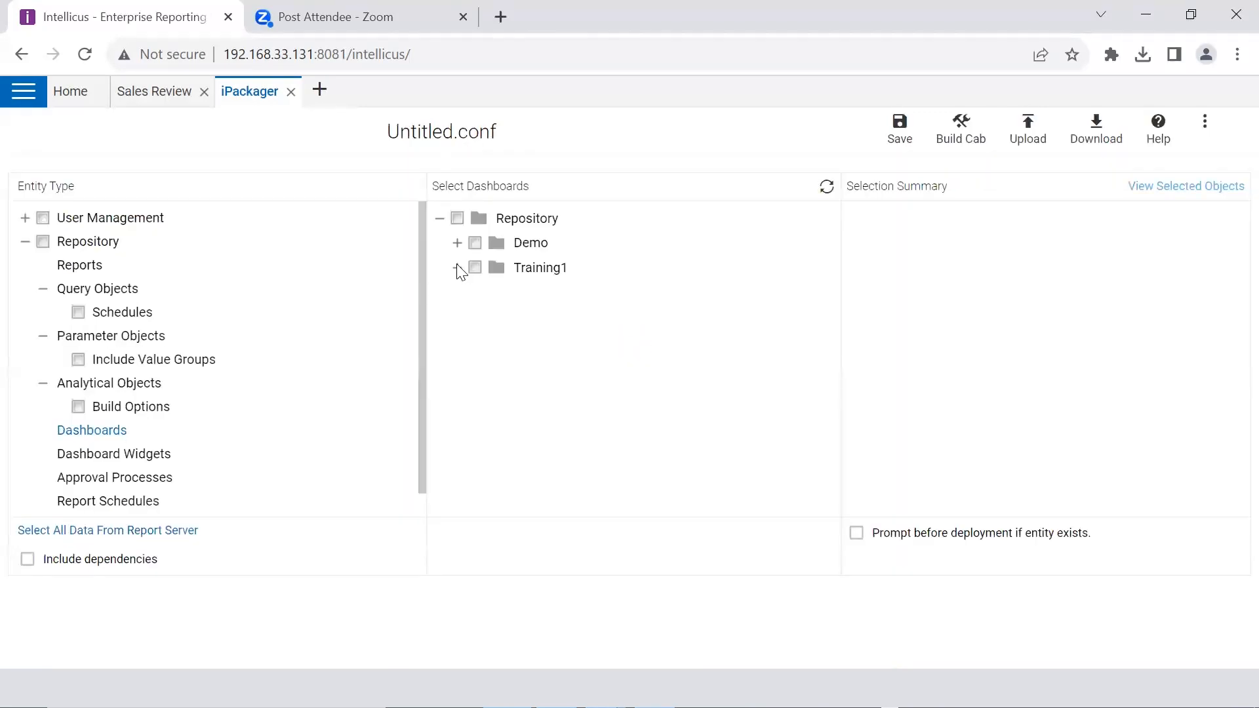
pyautogui.click(458, 268)
pyautogui.click(475, 293)
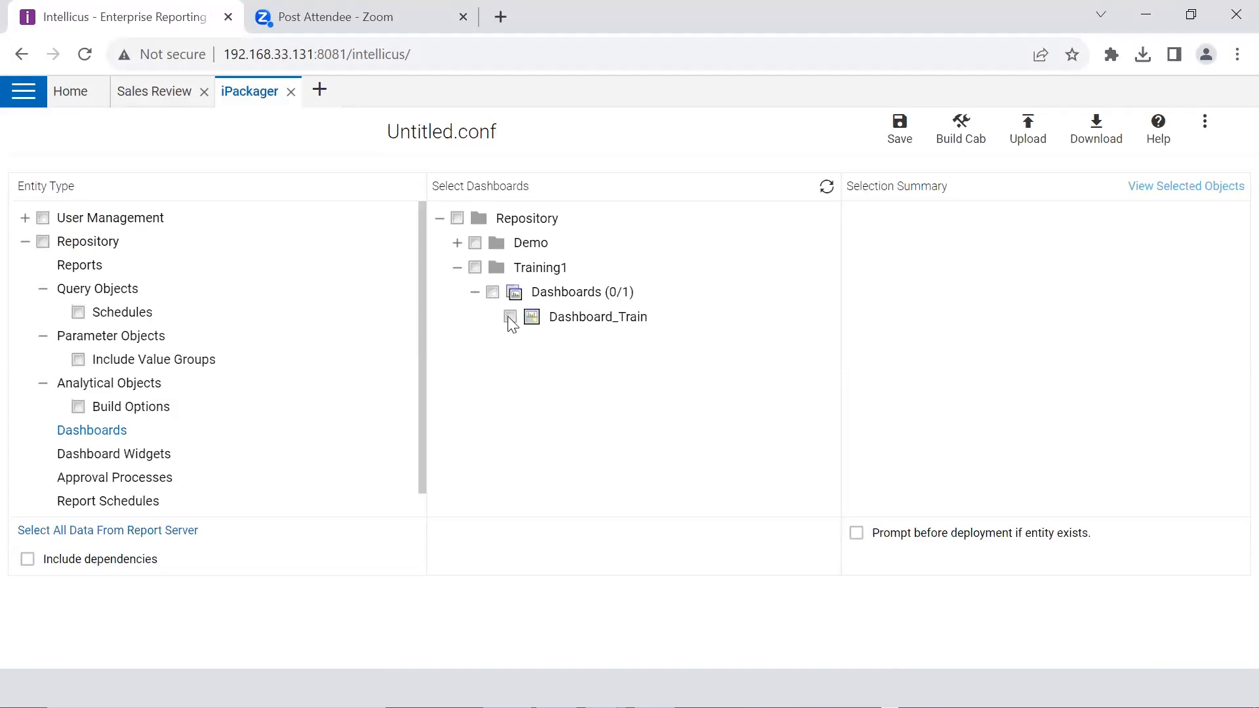
pyautogui.click(511, 317)
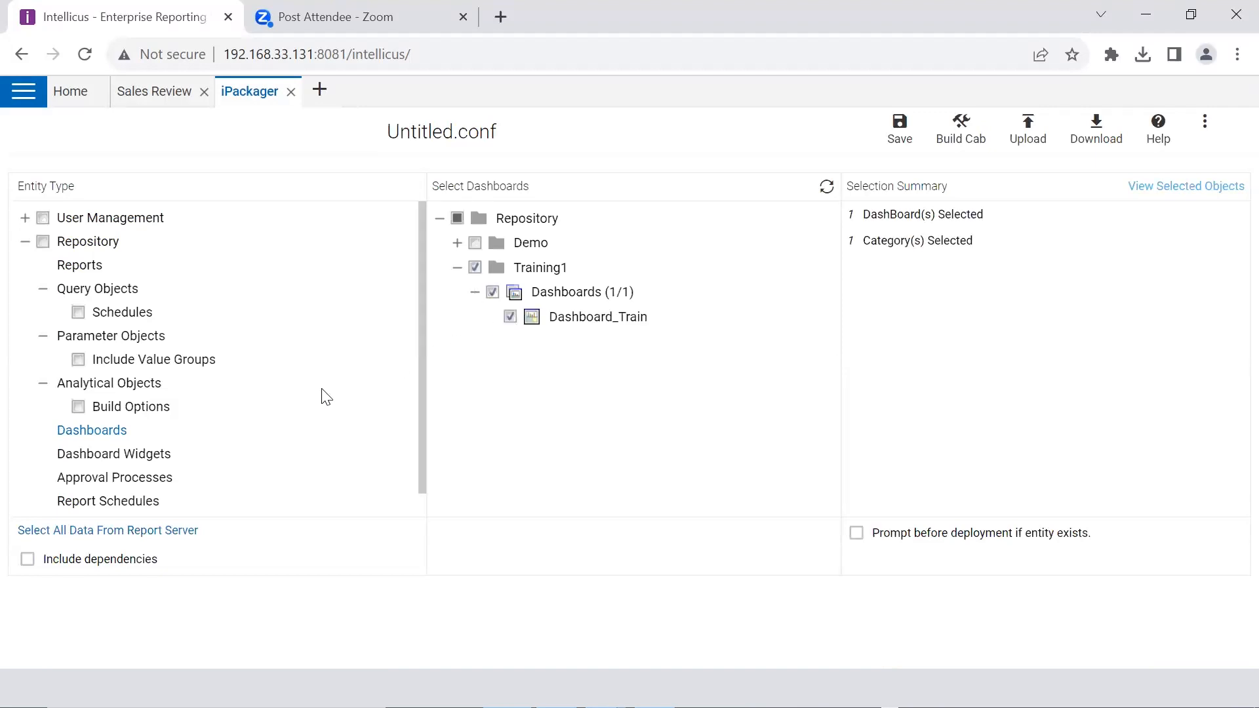
# Add the Training1 dashboard widgets External, SmartReport and SmartReport1 to the package and include dependencies
pyautogui.click(141, 457)
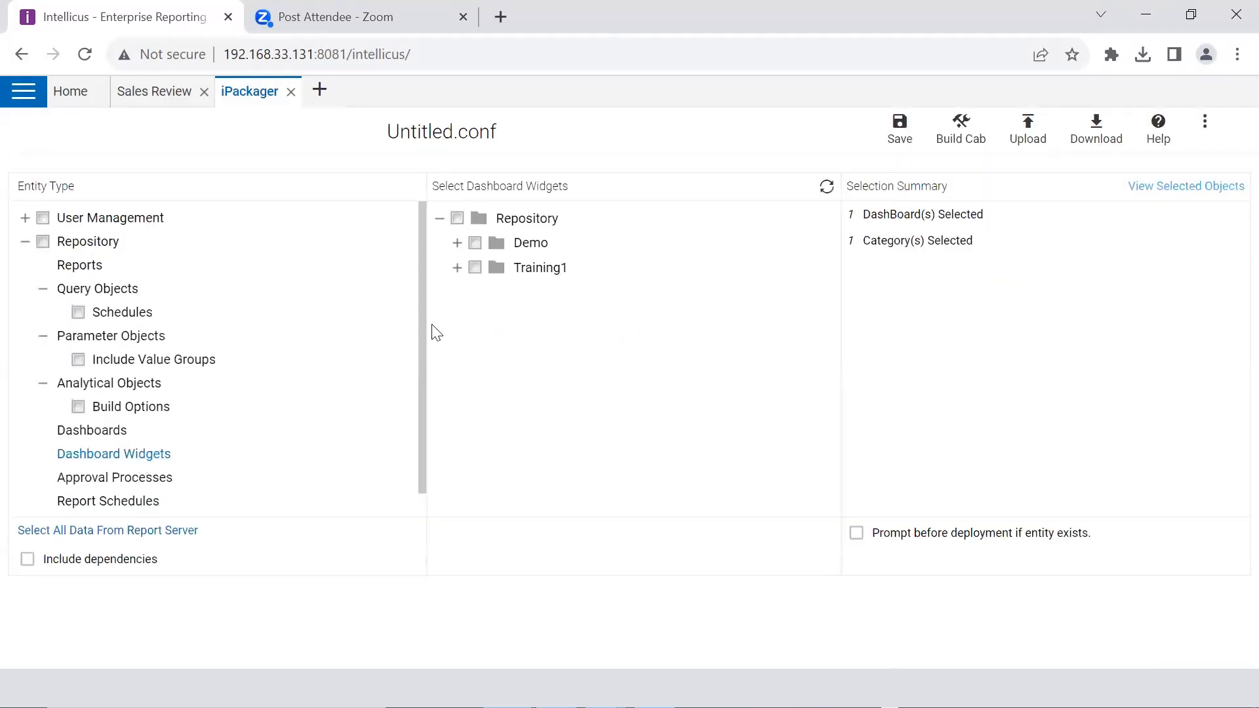
pyautogui.click(457, 269)
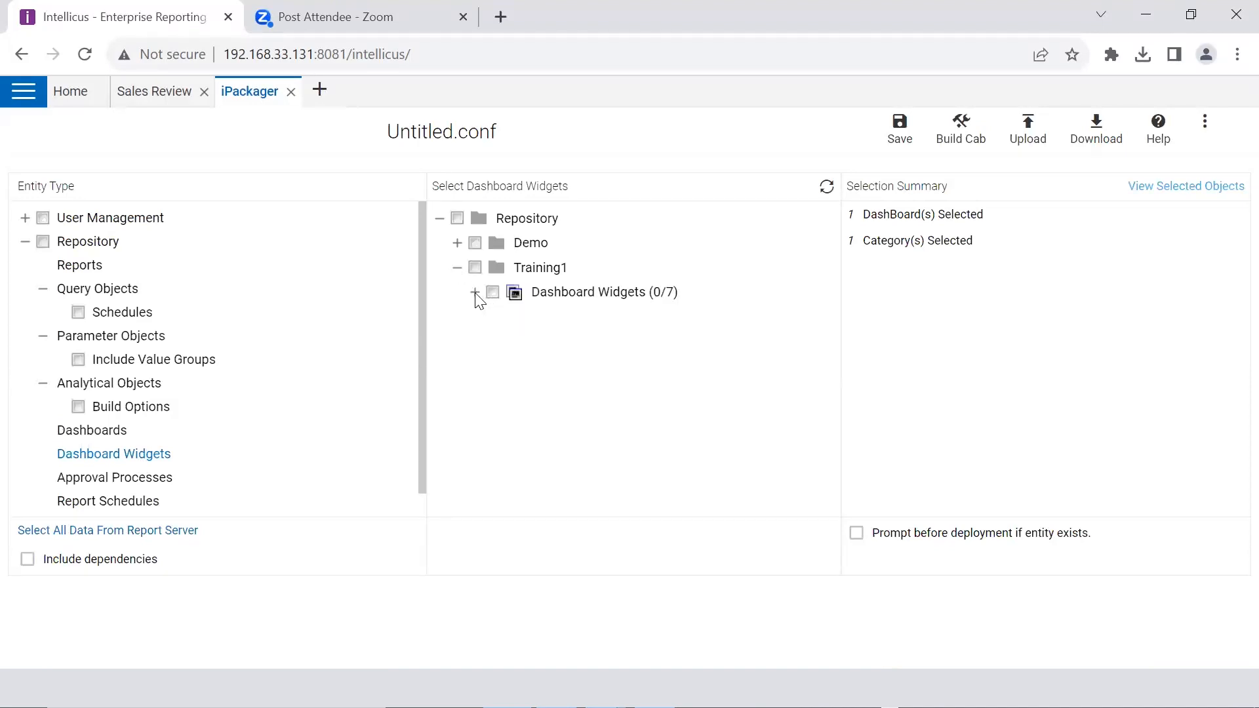
pyautogui.click(475, 293)
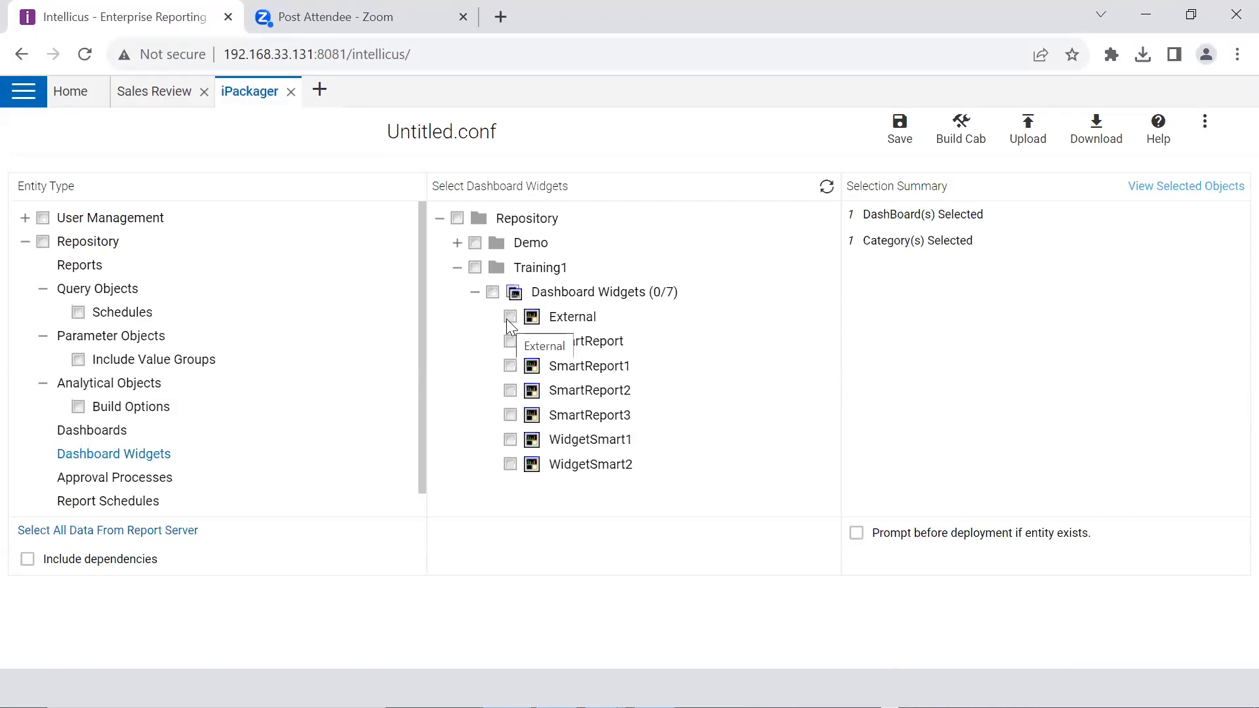
pyautogui.click(507, 319)
pyautogui.click(510, 341)
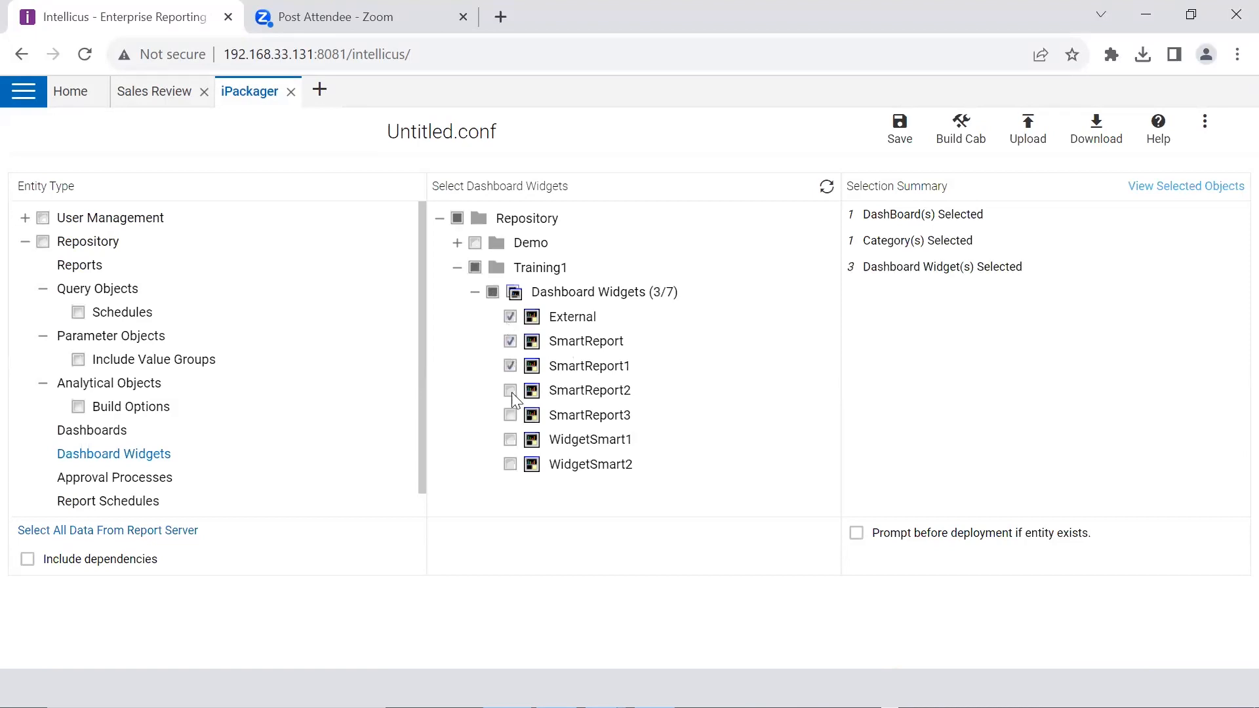
pyautogui.click(28, 561)
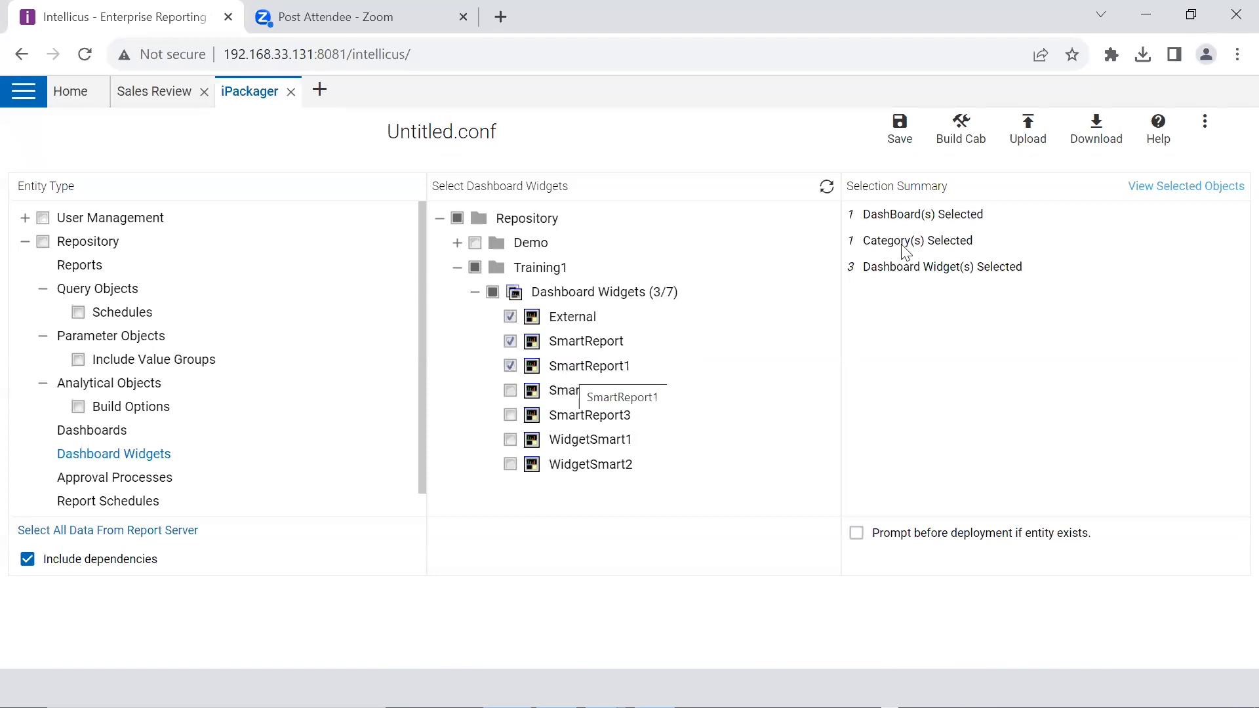
# Build and download the cab bundle with the name Dasboard
pyautogui.click(960, 131)
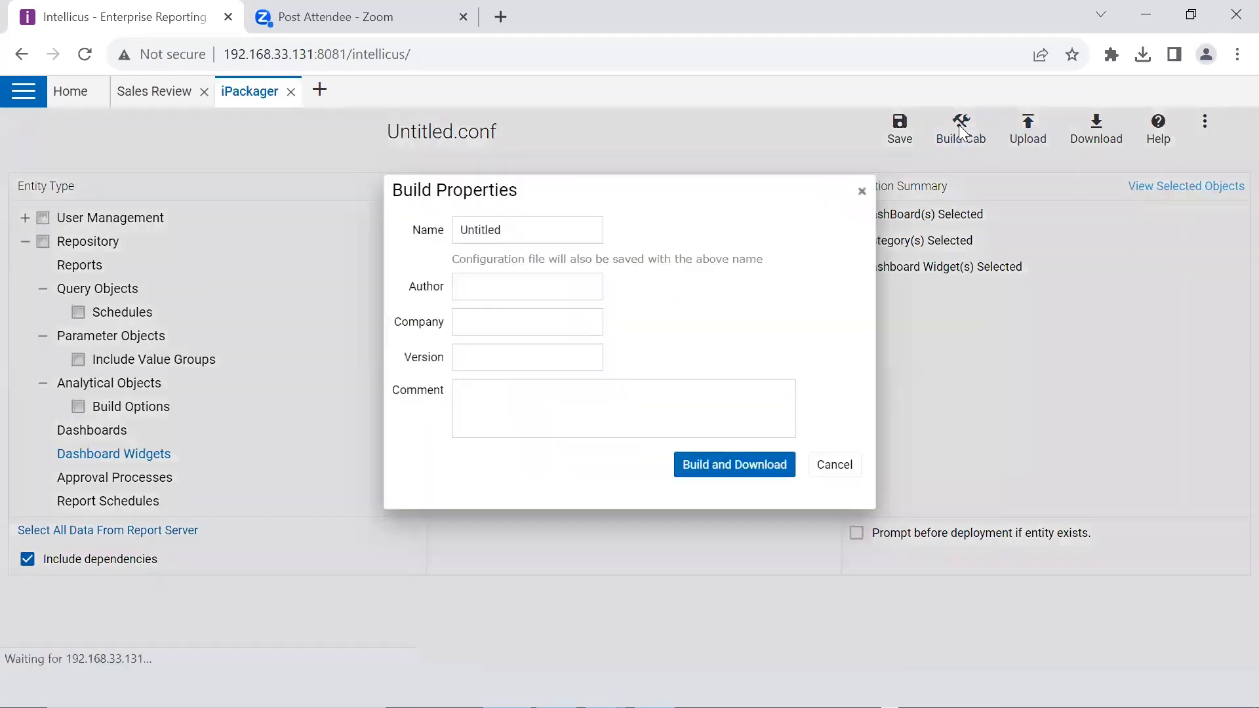
pyautogui.click(525, 233)
pyautogui.press('BackSpace')
pyautogui.press('BackSpace')
pyautogui.press('BackSpace')
pyautogui.press('BackSpace')
pyautogui.press('BackSpace')
pyautogui.press('BackSpace')
pyautogui.press('BackSpace')
pyautogui.press('BackSpace')
pyautogui.write('Da')
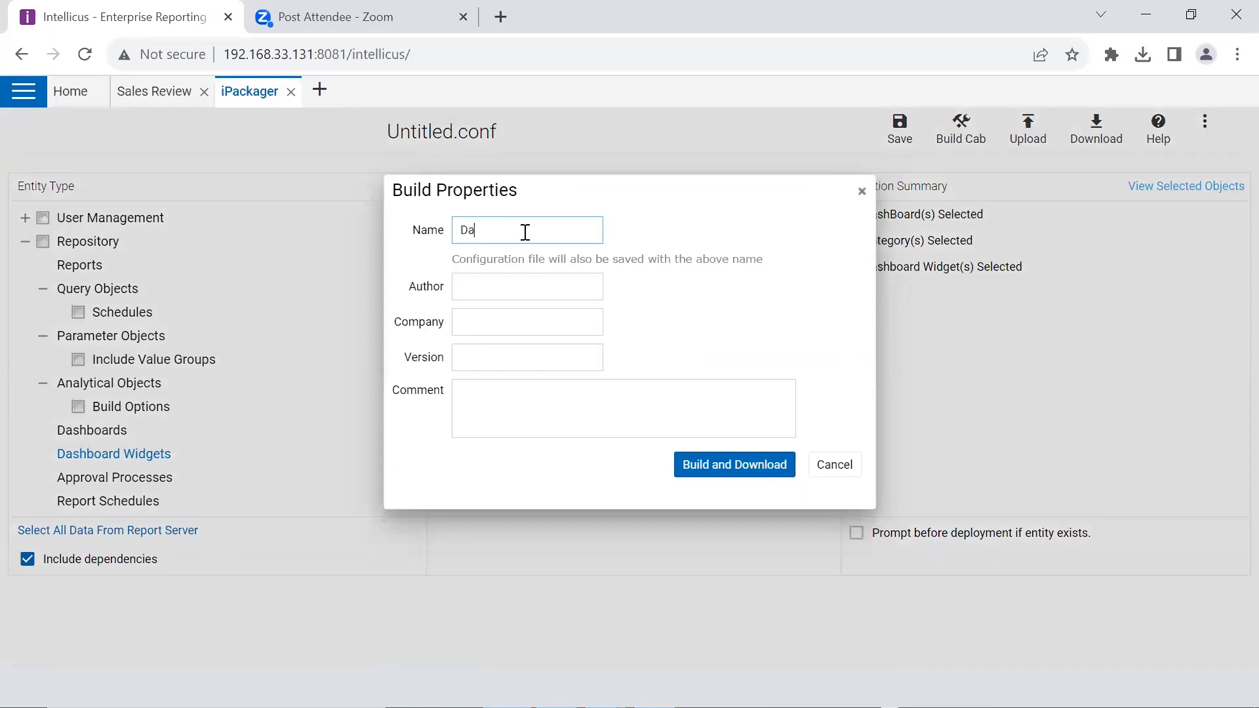
pyautogui.write('sboard')
pyautogui.click(729, 462)
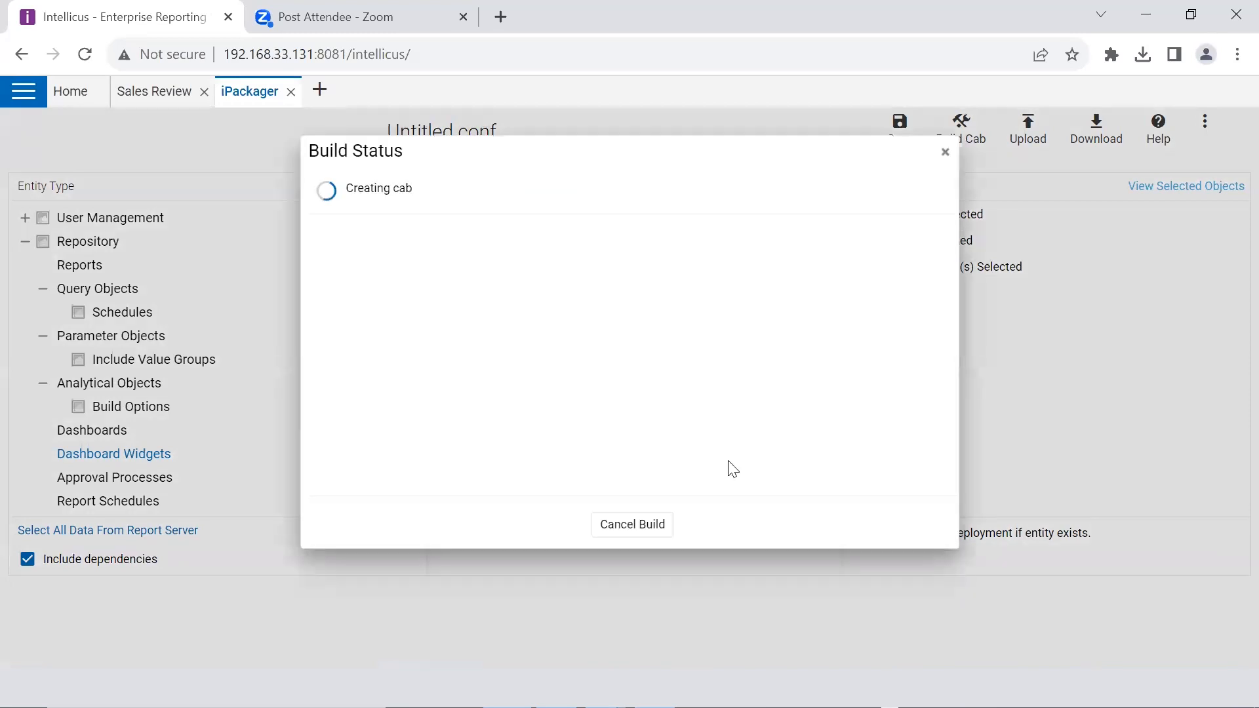
# Review the packaged categories, query objects, parameters, reports, widgets and dashboards in the Dasboard.cab build status, and close it
pyautogui.click(352, 240)
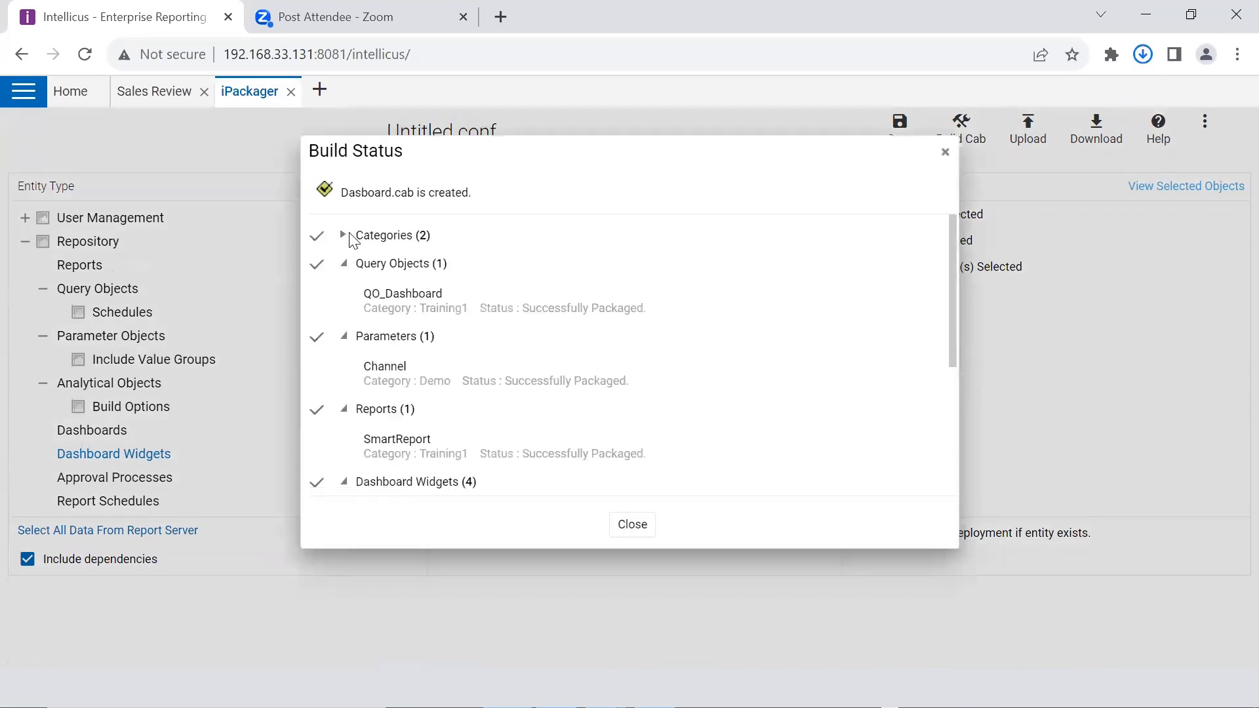
pyautogui.click(347, 241)
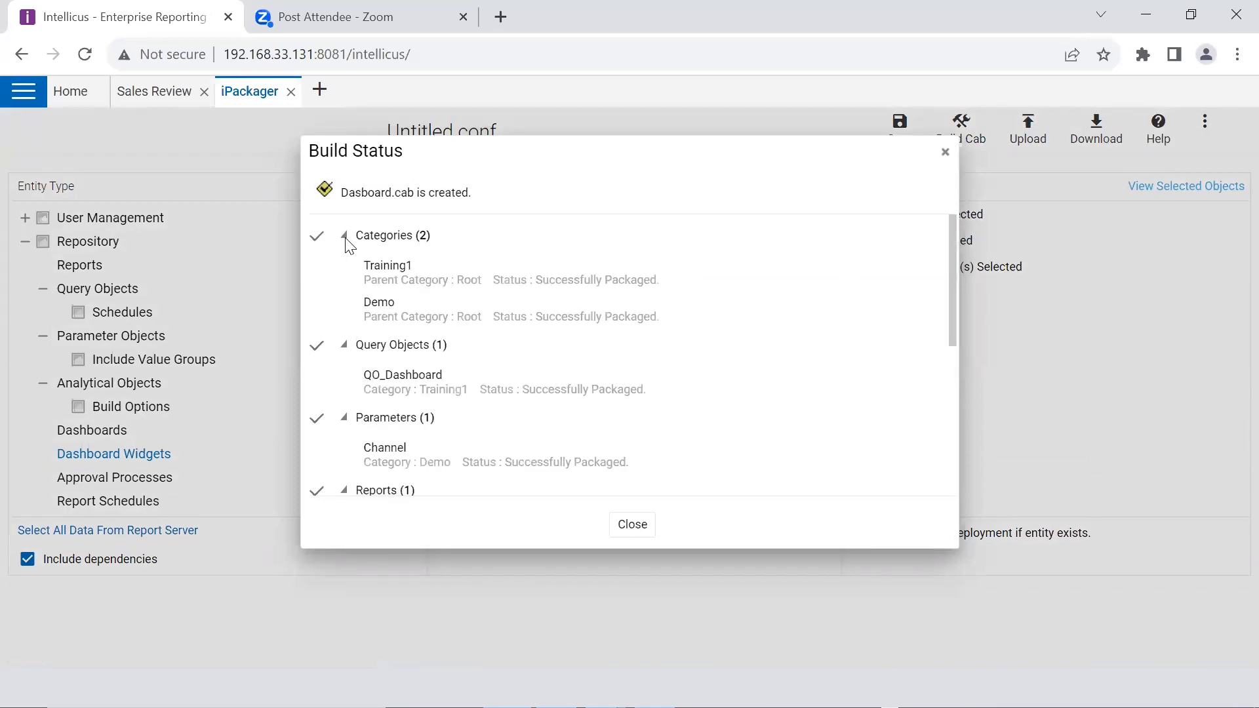
pyautogui.click(346, 350)
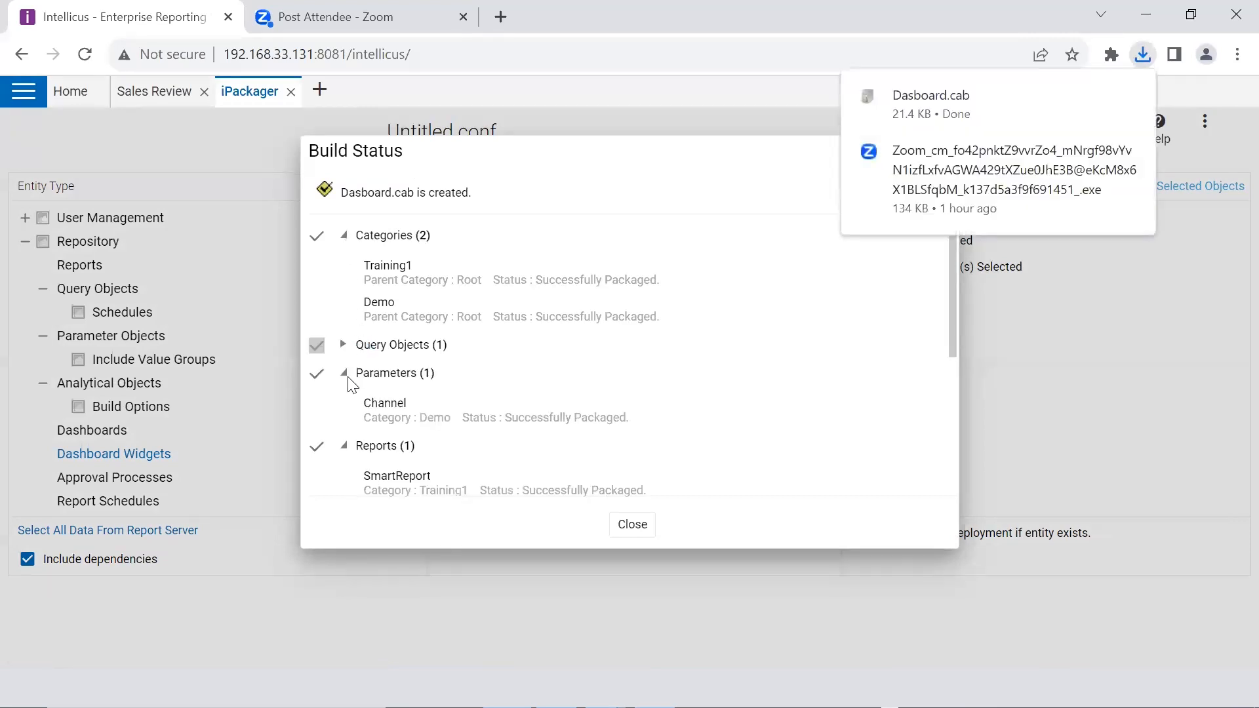
pyautogui.click(345, 375)
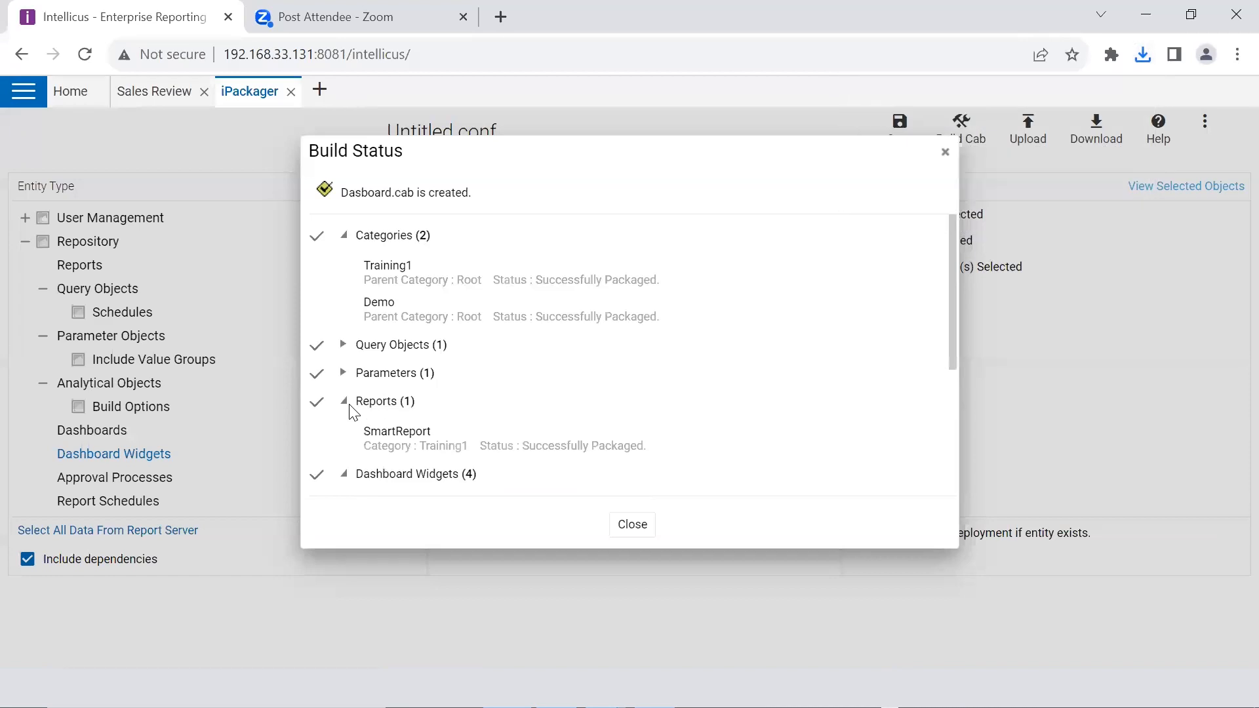
pyautogui.click(345, 403)
pyautogui.scroll(-3, 401, 461)
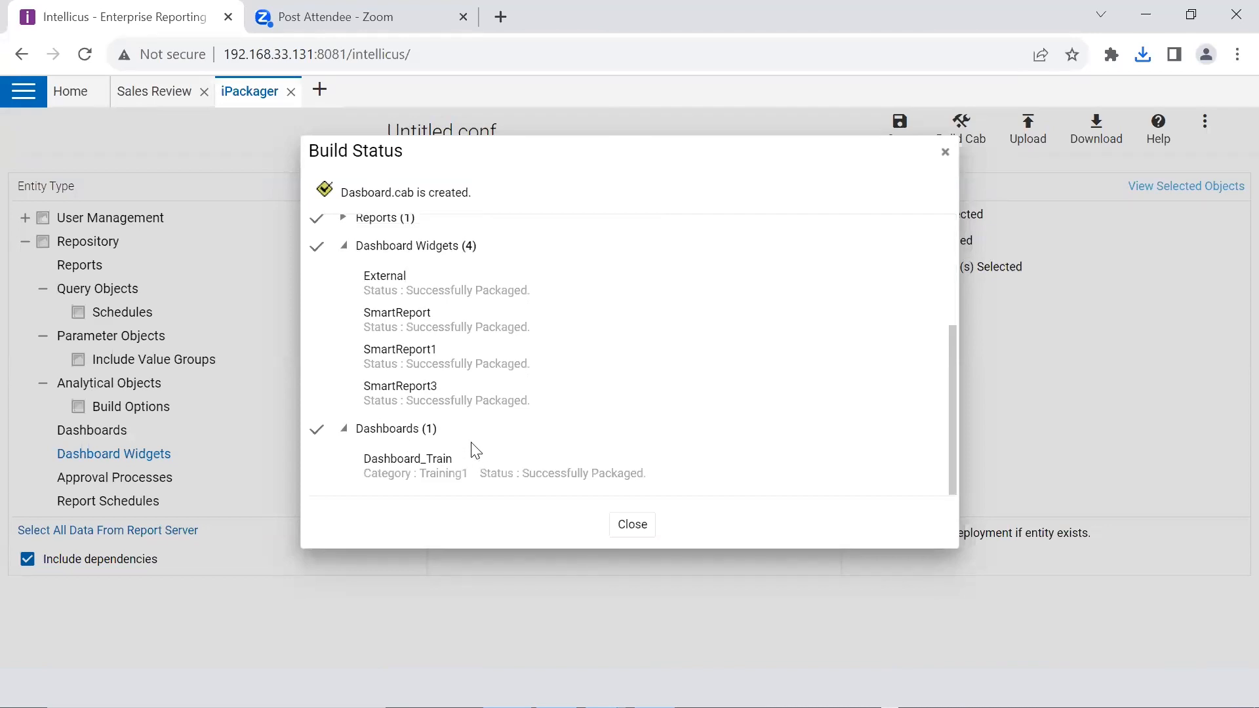
pyautogui.click(626, 529)
pyautogui.click(629, 527)
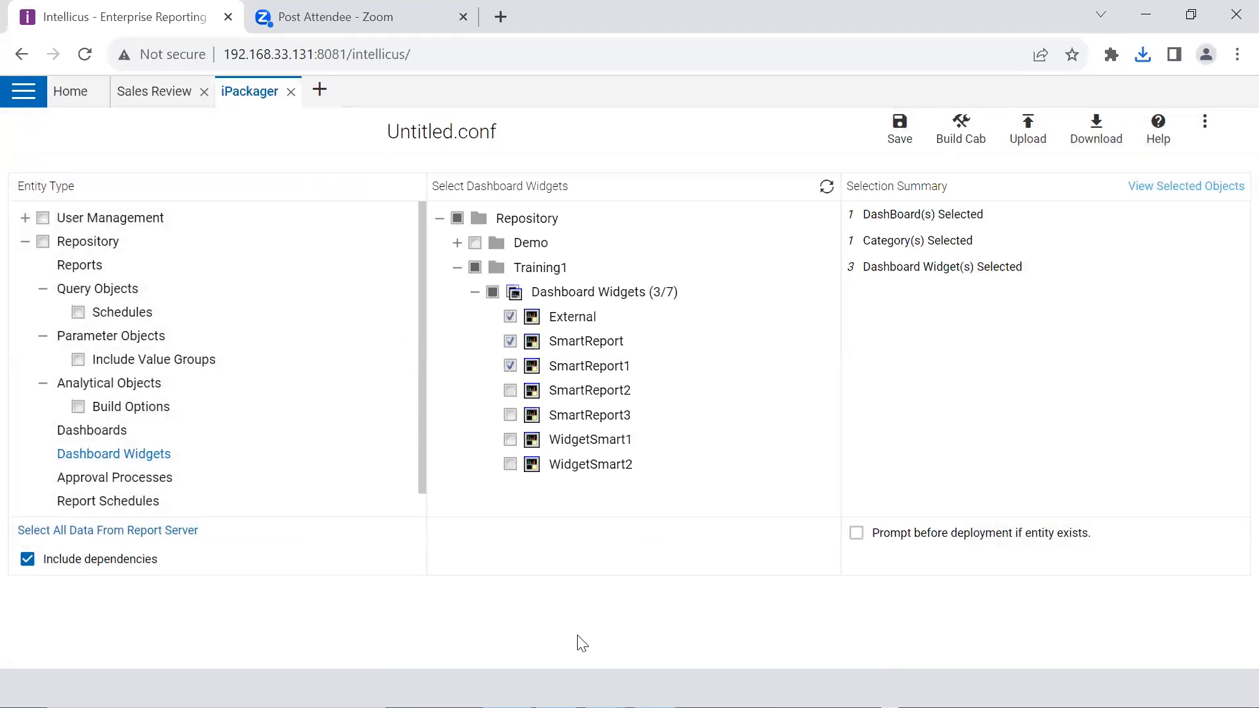
# Switch to the Dashboard_Training_Sep-23 slide show in PowerPoint and advance to the File Upload Utility slide
pyautogui.click(550, 597)
pyautogui.press('Right')
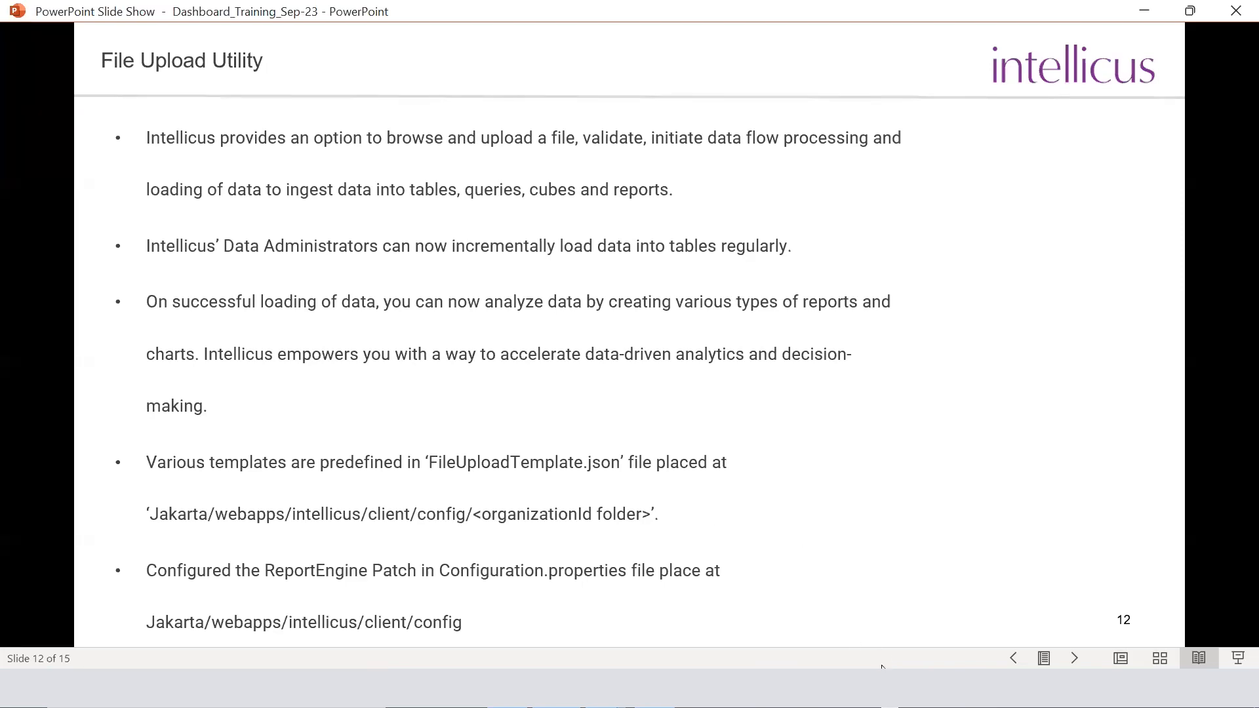
# In File Explorer, go from 23Beta4 to the folder Intellicus231Beta4\Intellicus\Jakarta\webapps\intellicus\client\config\Intellica
pyautogui.click(327, 65)
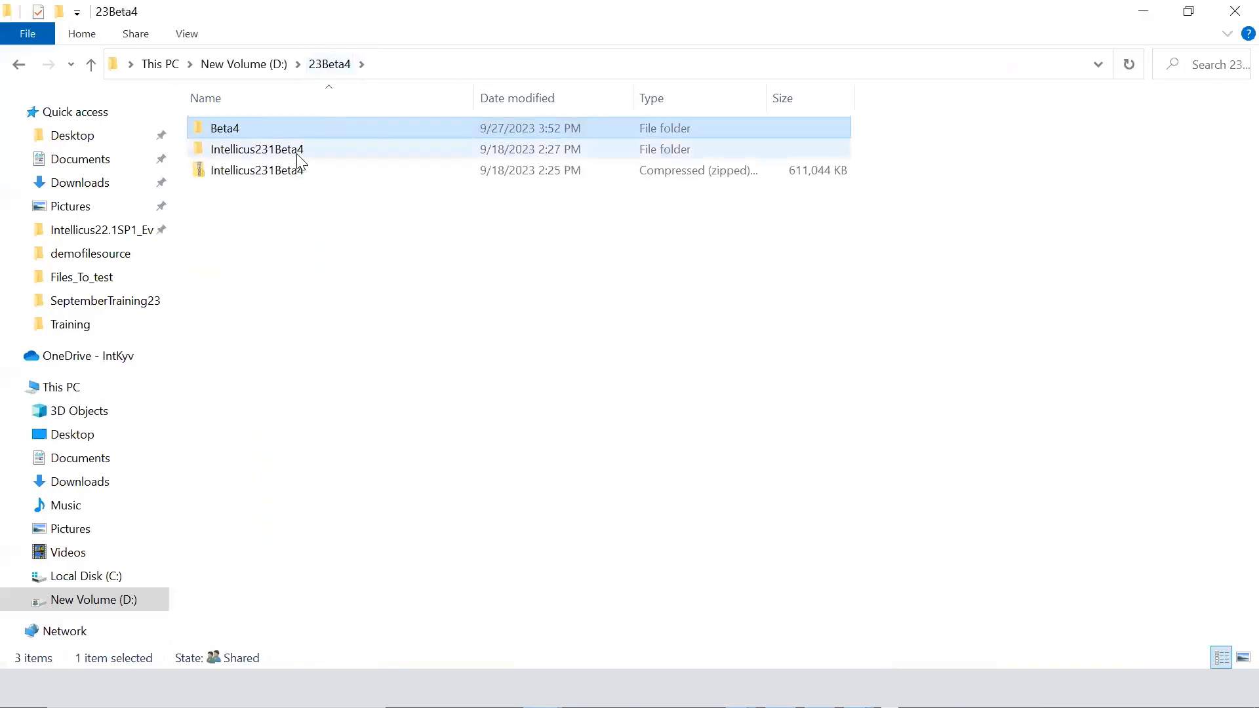
pyautogui.doubleClick(297, 154)
pyautogui.doubleClick(258, 130)
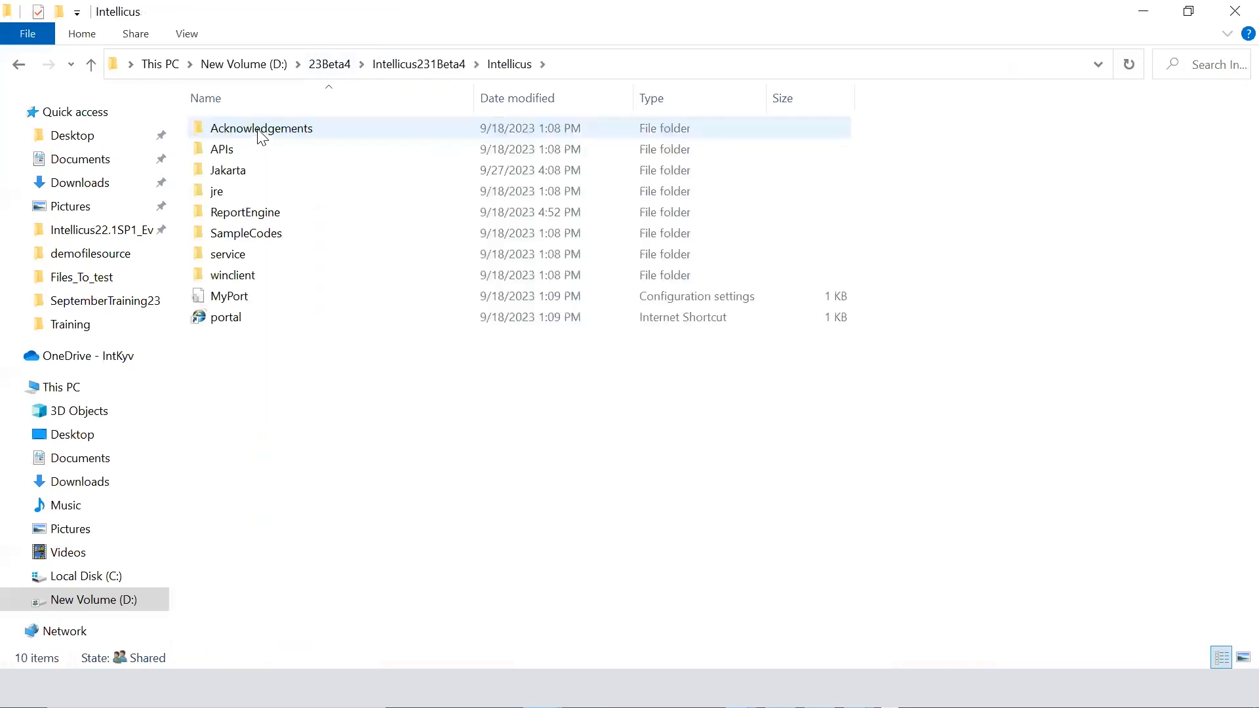
pyautogui.doubleClick(241, 174)
pyautogui.click(248, 234)
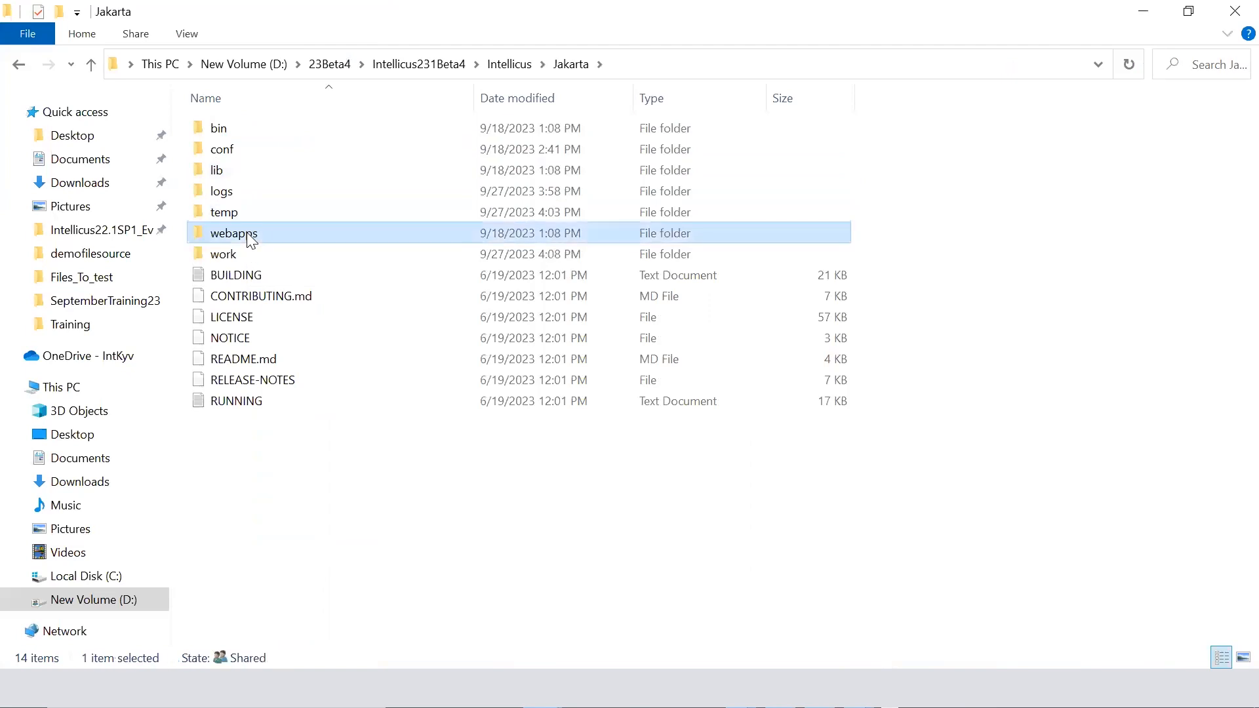
pyautogui.doubleClick(246, 233)
pyautogui.doubleClick(230, 128)
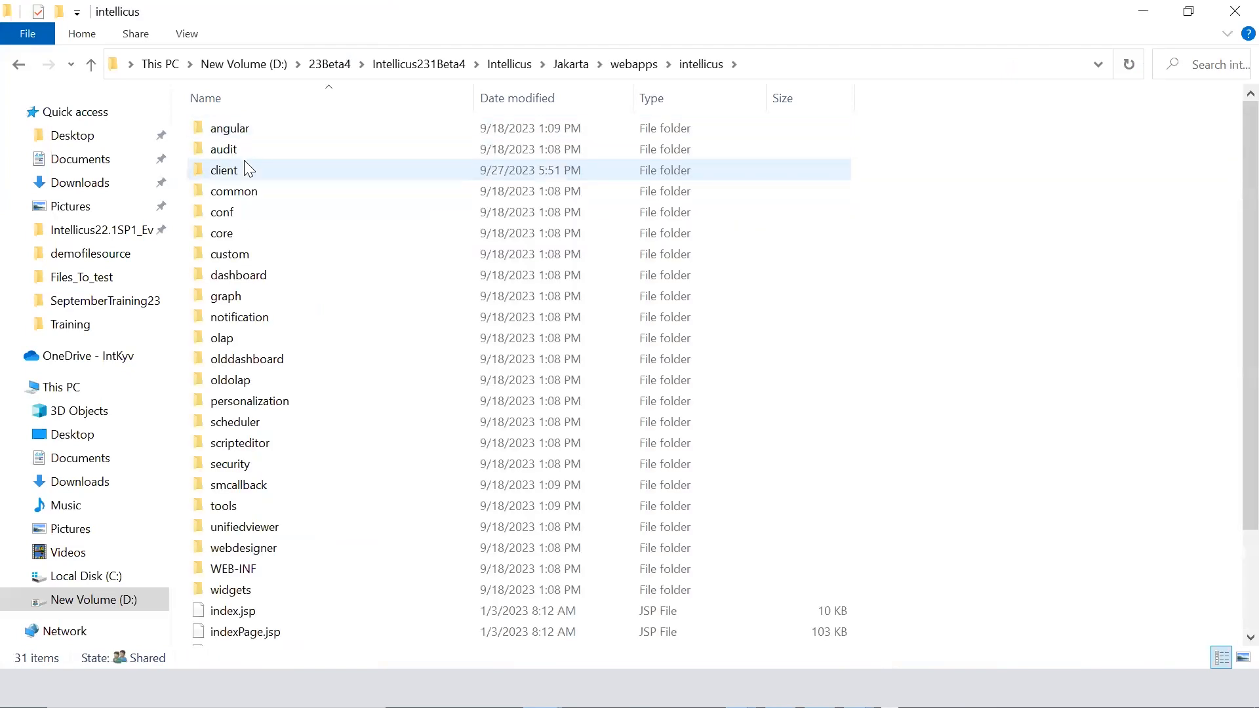
pyautogui.doubleClick(248, 169)
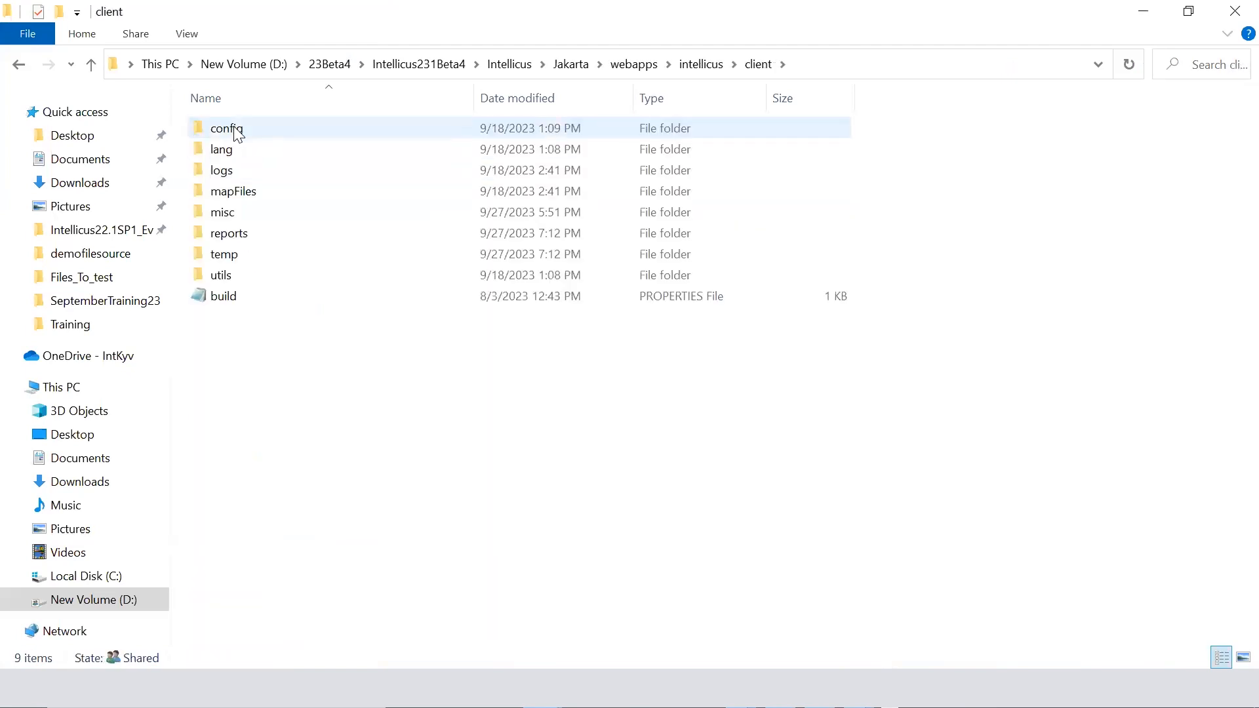
pyautogui.doubleClick(233, 127)
pyautogui.click(243, 151)
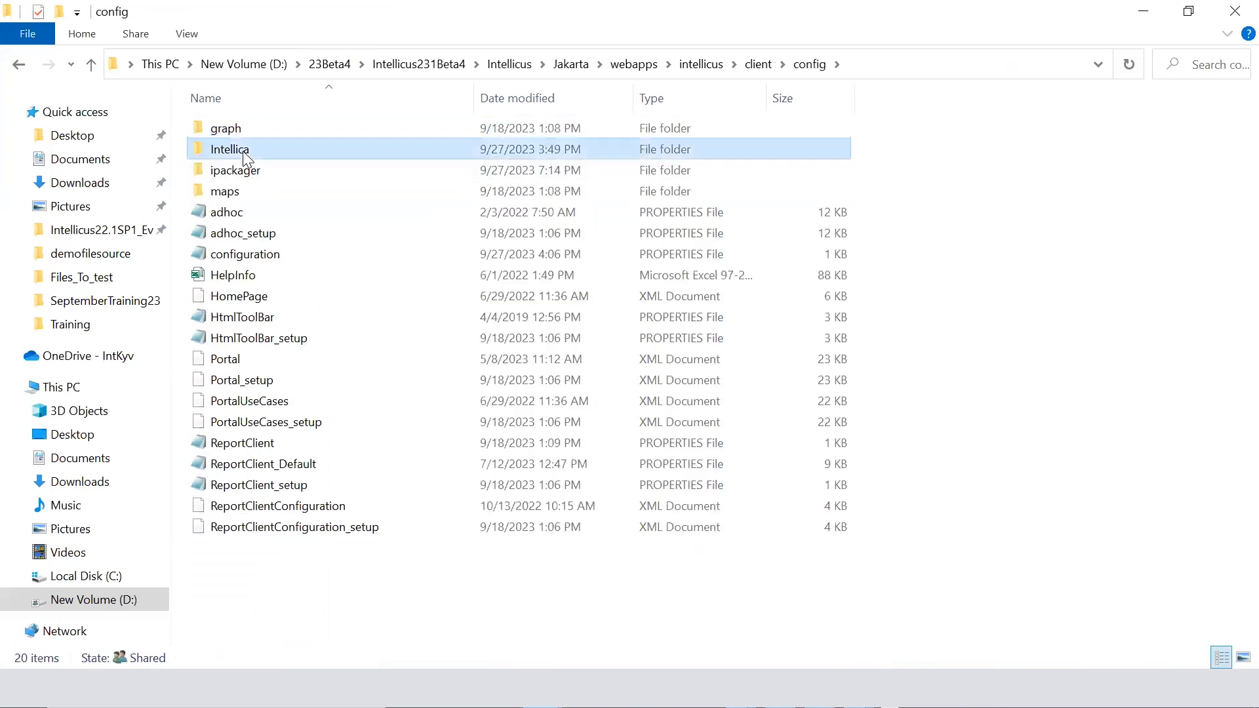
pyautogui.doubleClick(243, 151)
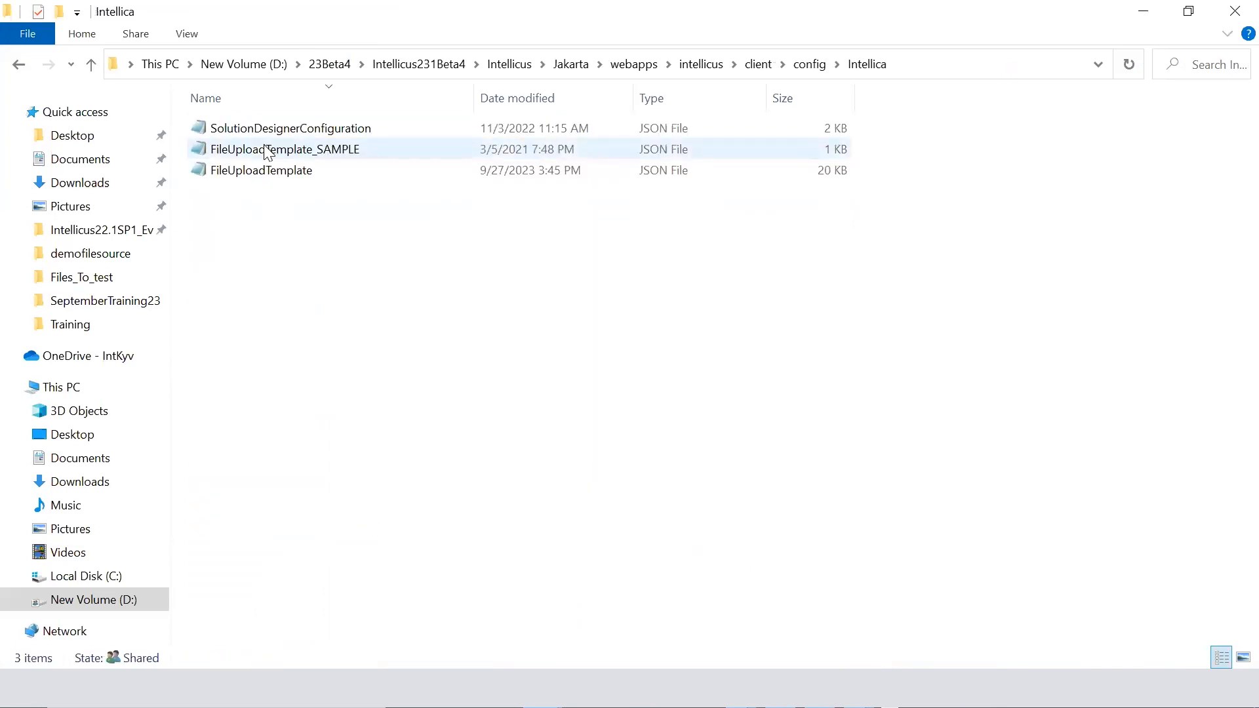
# Open the FileUploadTemplate_SAMPLE JSON file for editing in Notepad
pyautogui.doubleClick(266, 149)
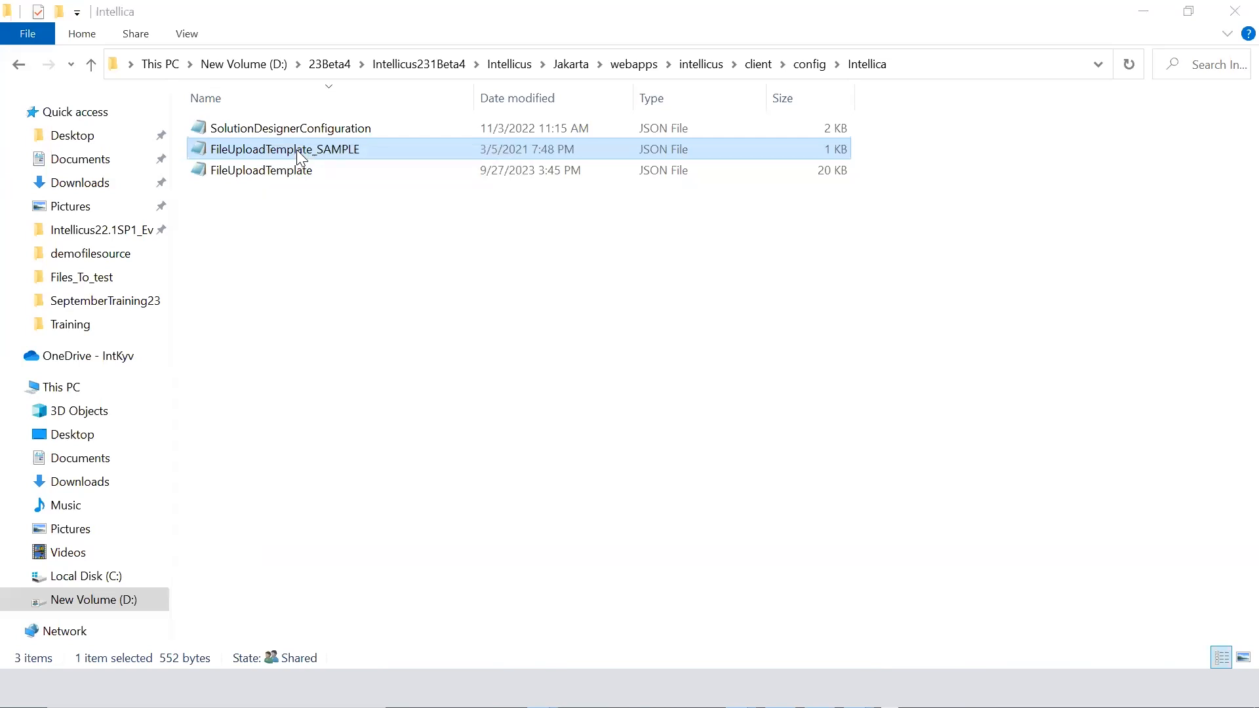
pyautogui.rightClick(297, 150)
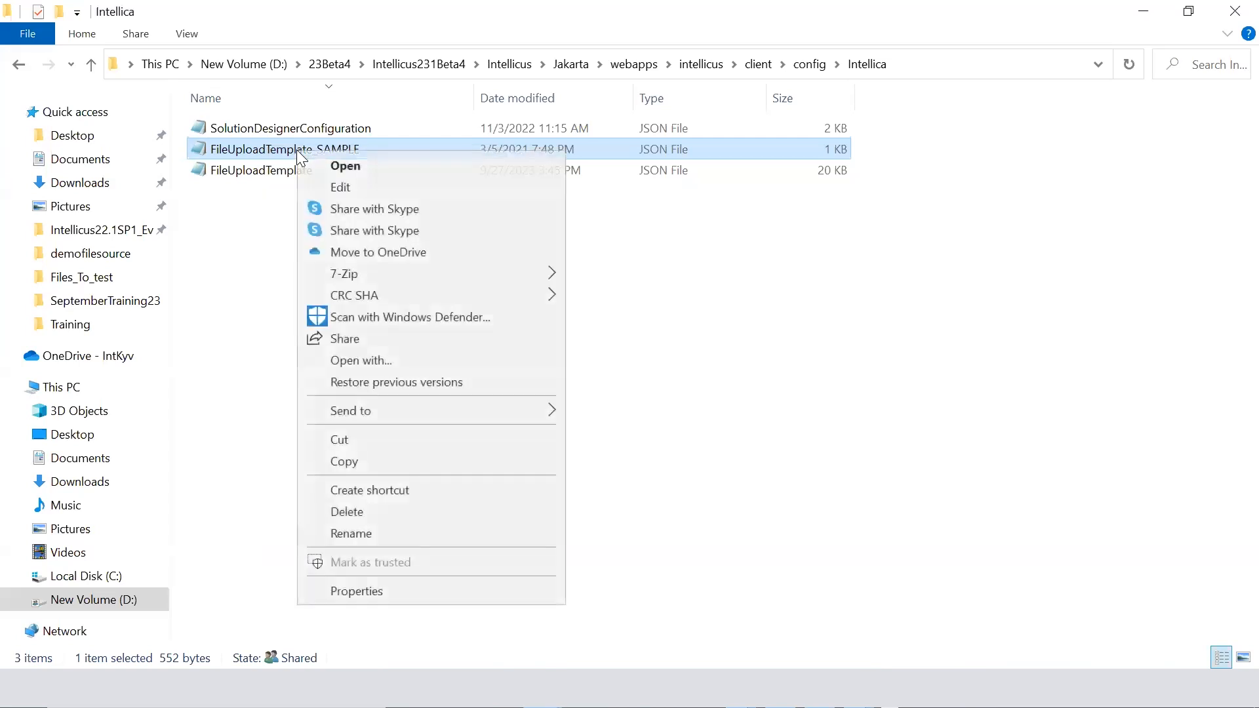
pyautogui.click(334, 188)
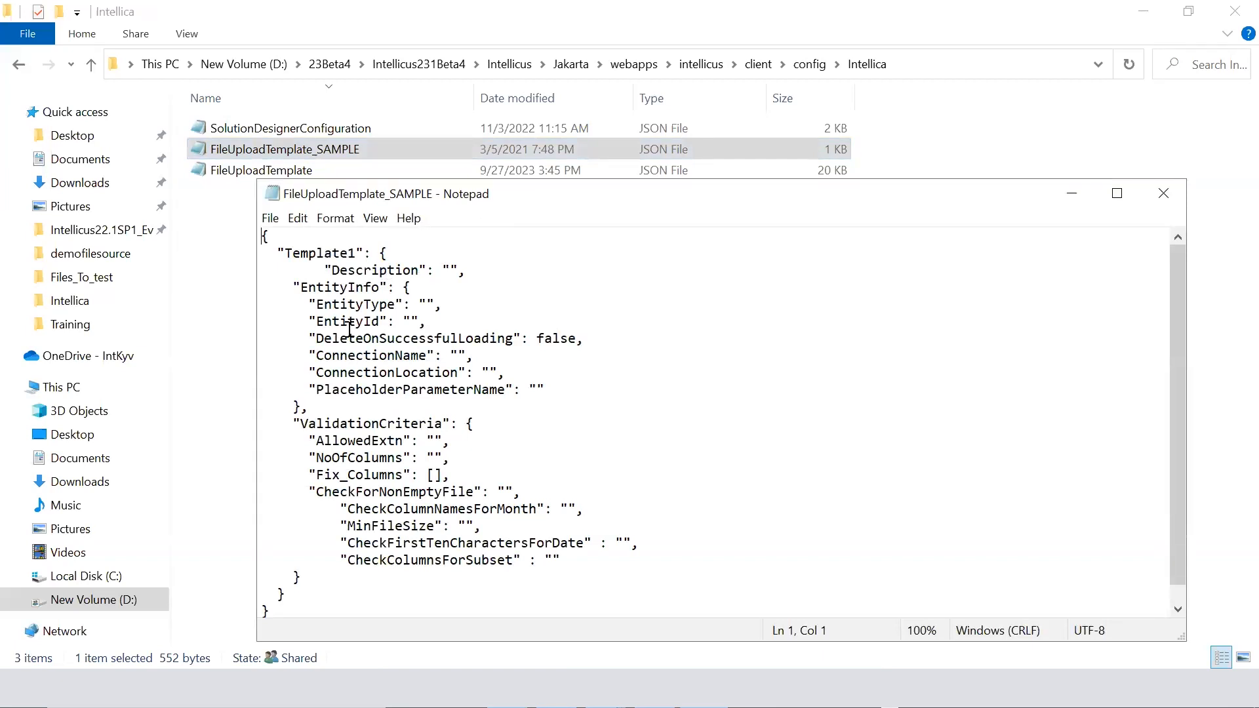
# Examine the Template1 name, description and EntityInfo fields, including EntityType, EntityId, DeleteOnSuccessfulLoading and ConnectionName
pyautogui.doubleClick(302, 254)
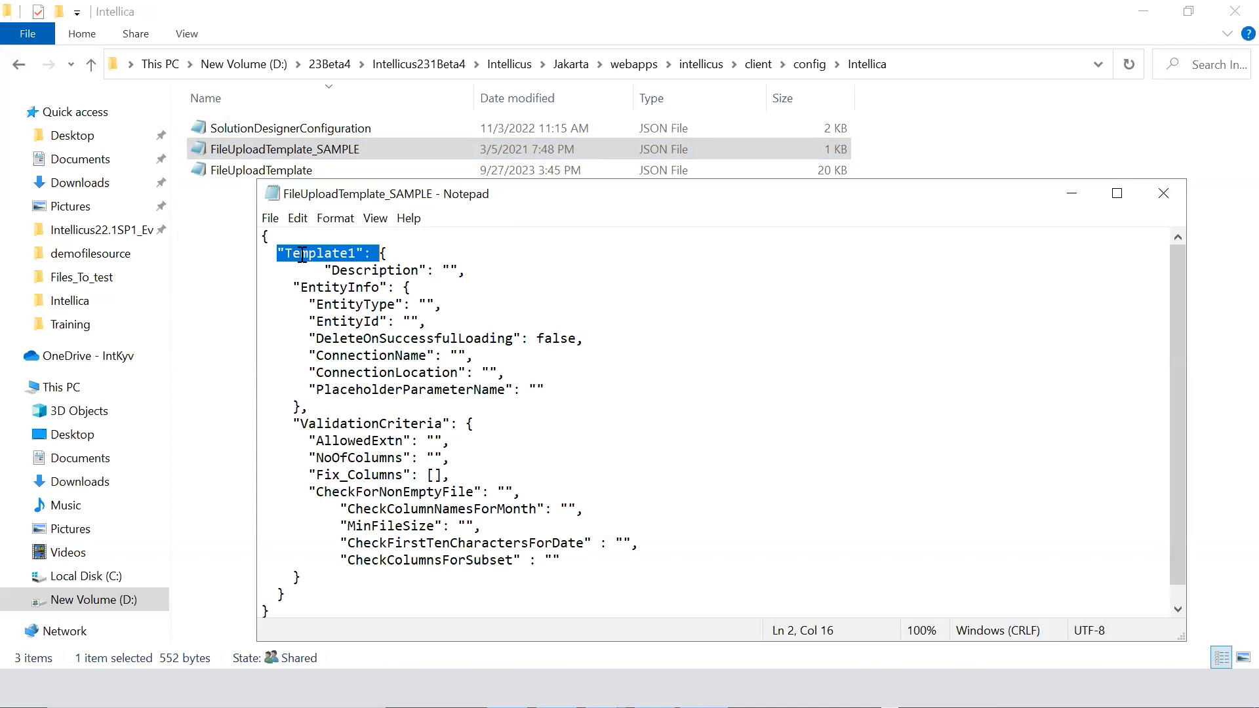
pyautogui.click(454, 263)
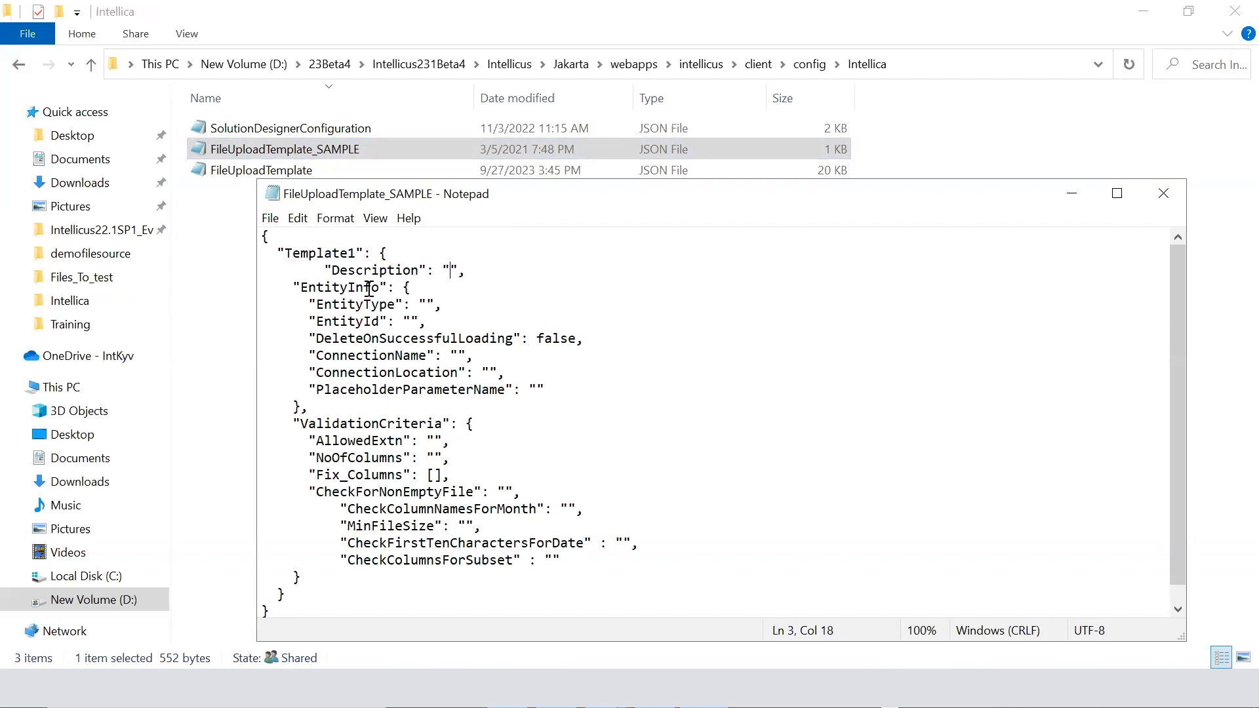
pyautogui.doubleClick(355, 303)
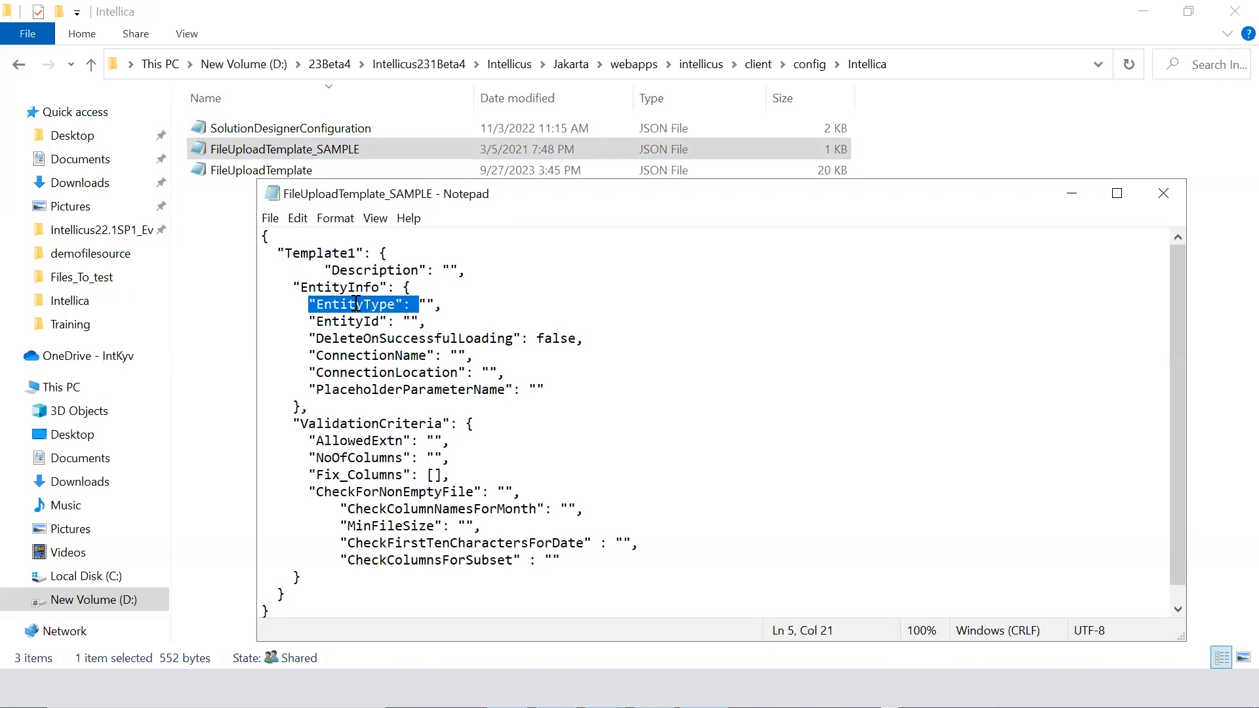
pyautogui.click(425, 302)
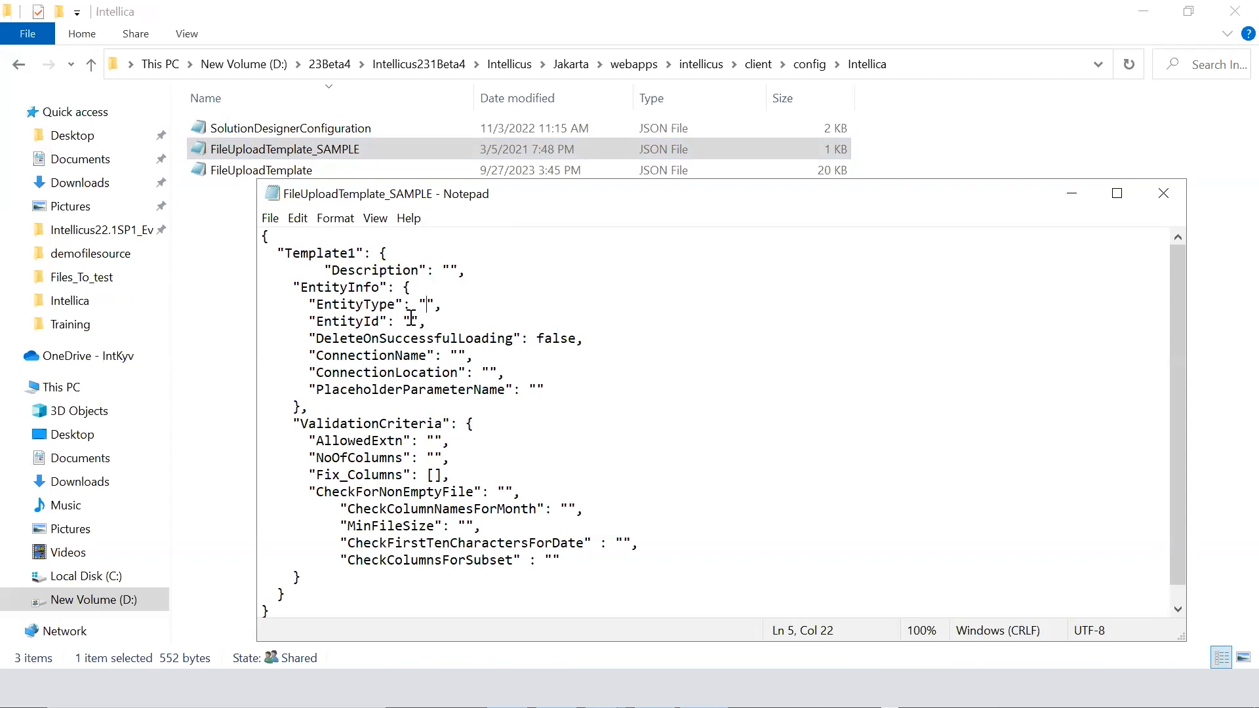
pyautogui.doubleClick(410, 320)
pyautogui.moveTo(316, 338); pyautogui.dragTo(401, 356)
pyautogui.doubleClick(400, 356)
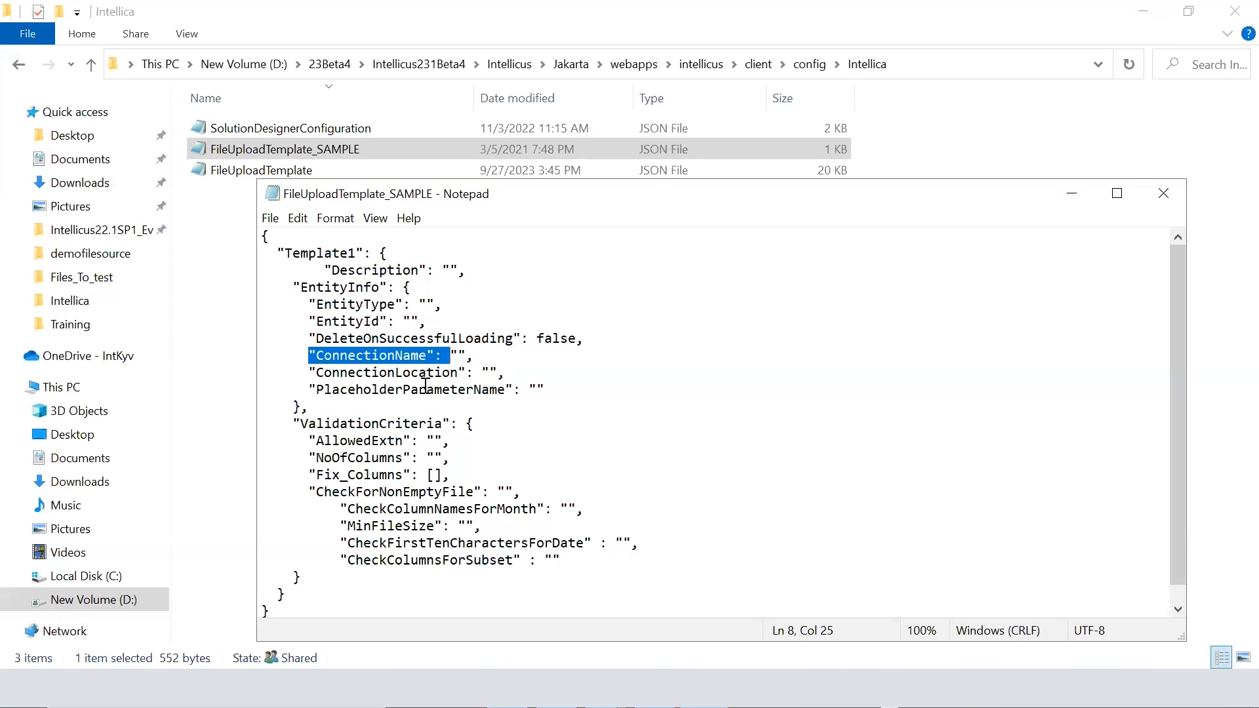
# Examine the ValidationCriteria fields, including NoOfColumns, CheckColumnsForSubset and AllowedExtn, and close the sample template
pyautogui.scroll(-1, 425, 385)
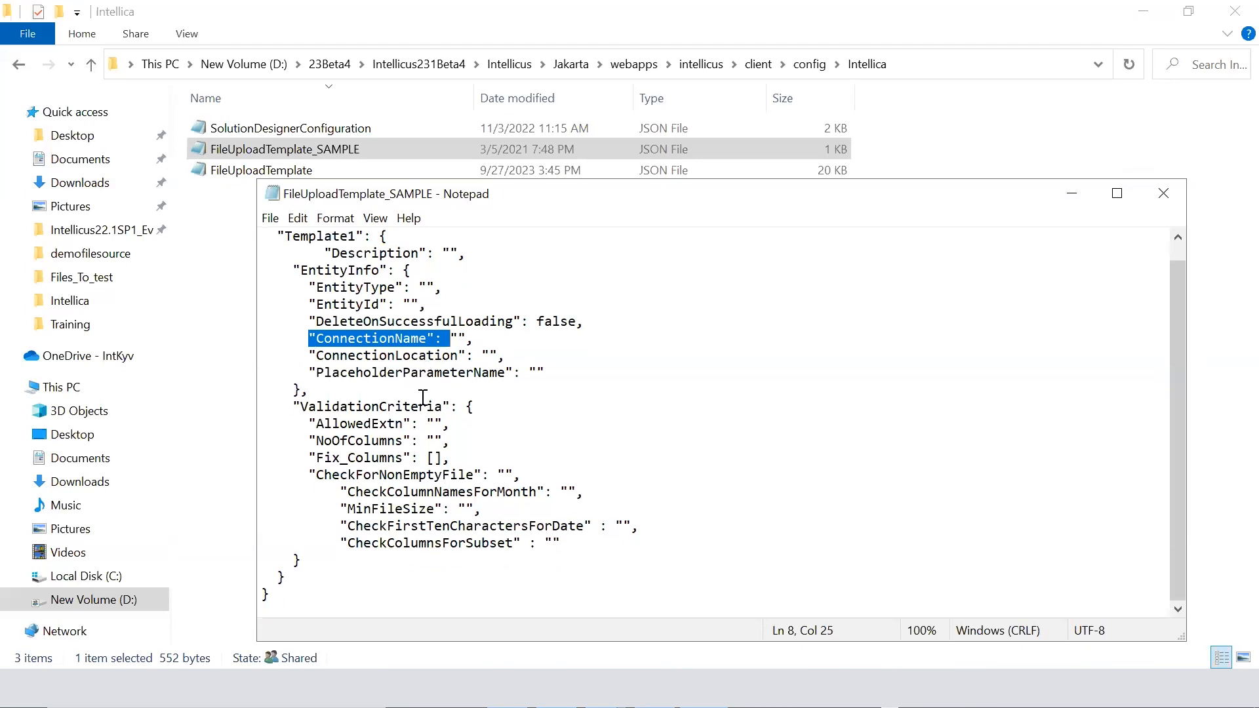
pyautogui.click(348, 407)
pyautogui.moveTo(307, 407); pyautogui.dragTo(535, 539)
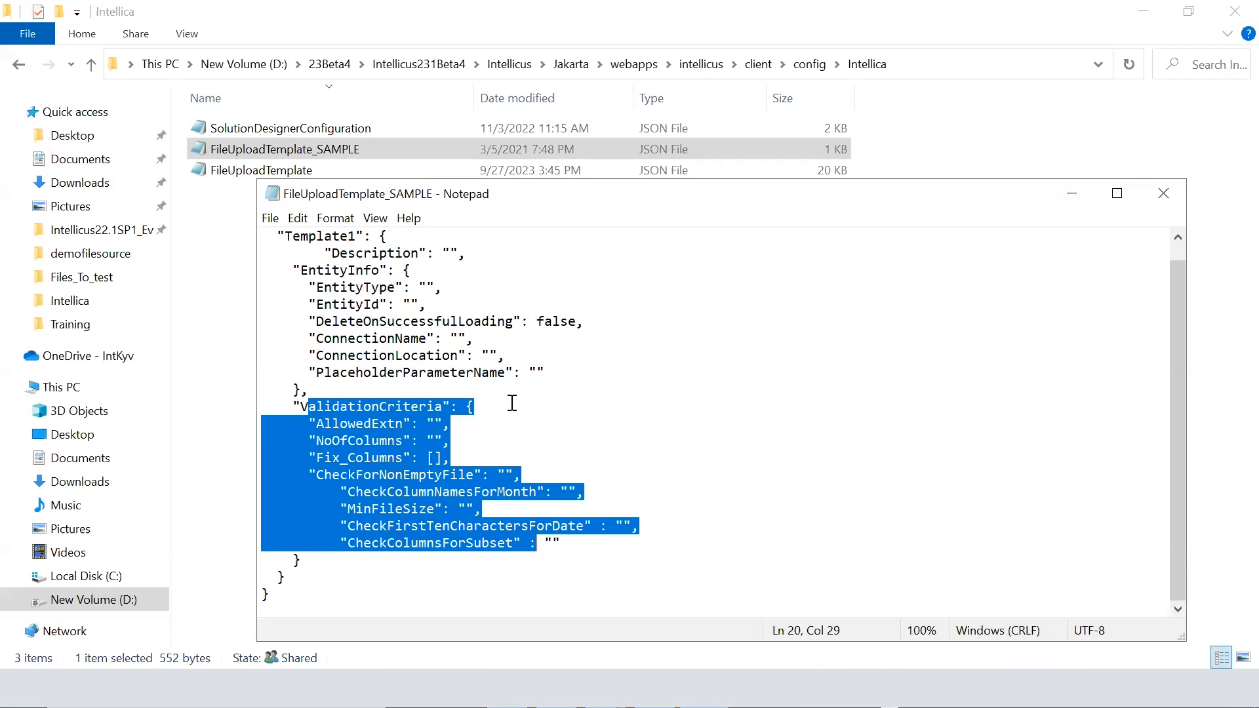
pyautogui.click(396, 440)
pyautogui.moveTo(310, 441); pyautogui.dragTo(439, 438)
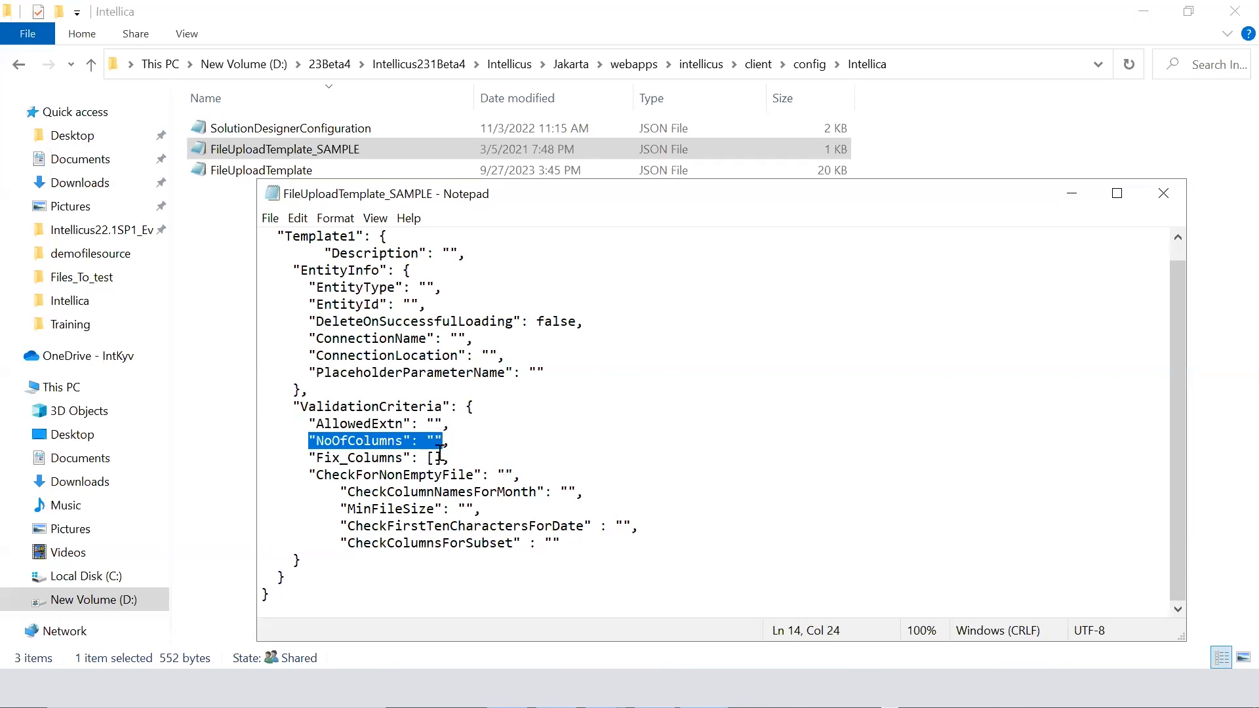
pyautogui.doubleClick(391, 539)
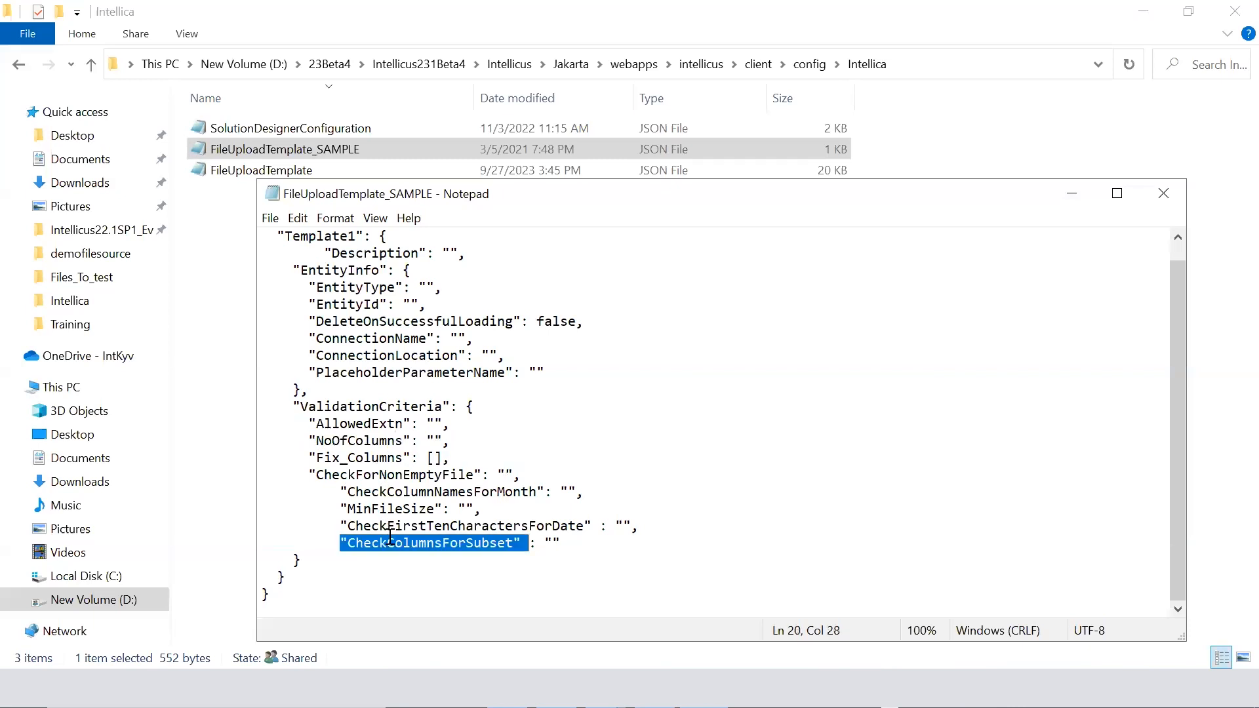
pyautogui.doubleClick(370, 425)
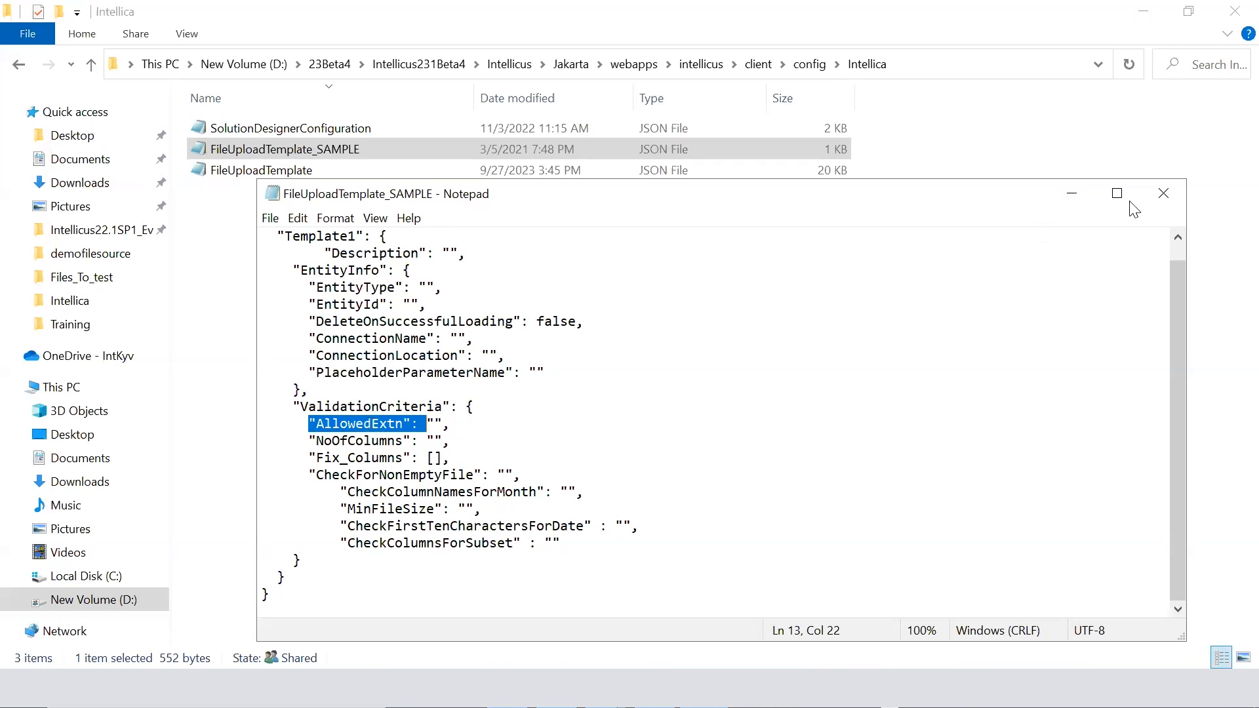
pyautogui.click(1163, 193)
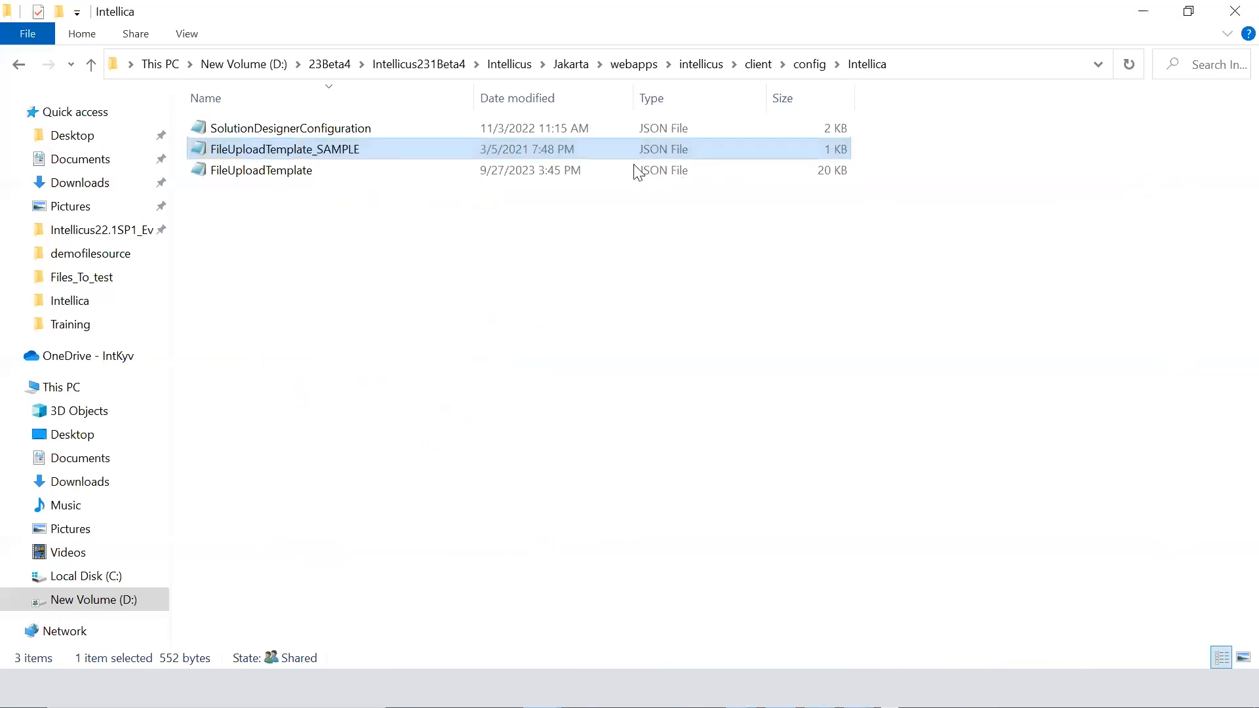
# Try to open the FileUploadTemplate JSON file in the Intellica folder for editing
pyautogui.click(613, 169)
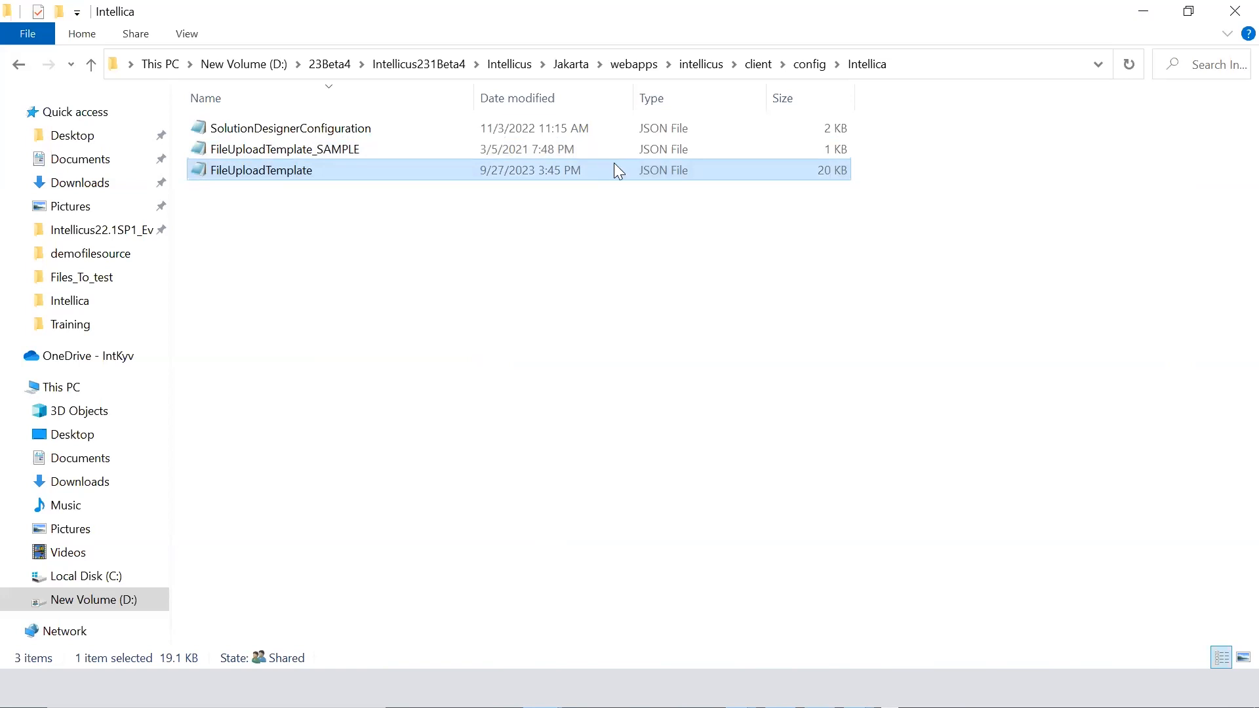
pyautogui.rightClick(616, 170)
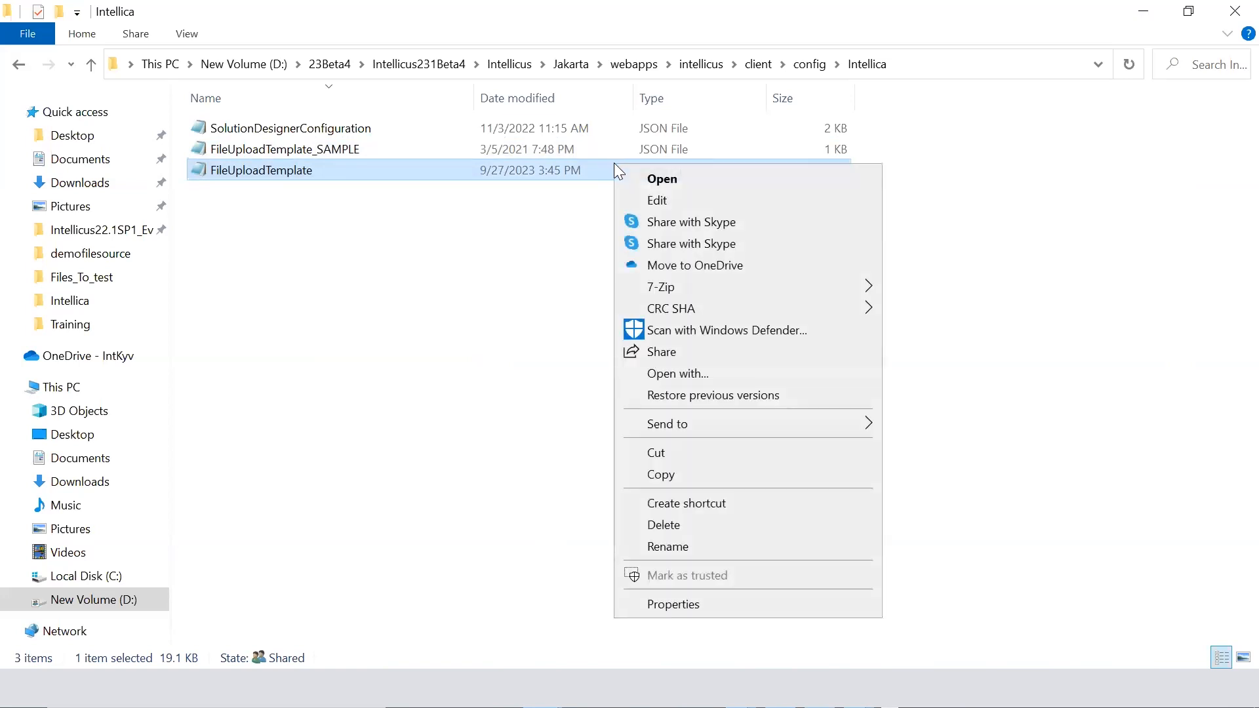
pyautogui.click(655, 199)
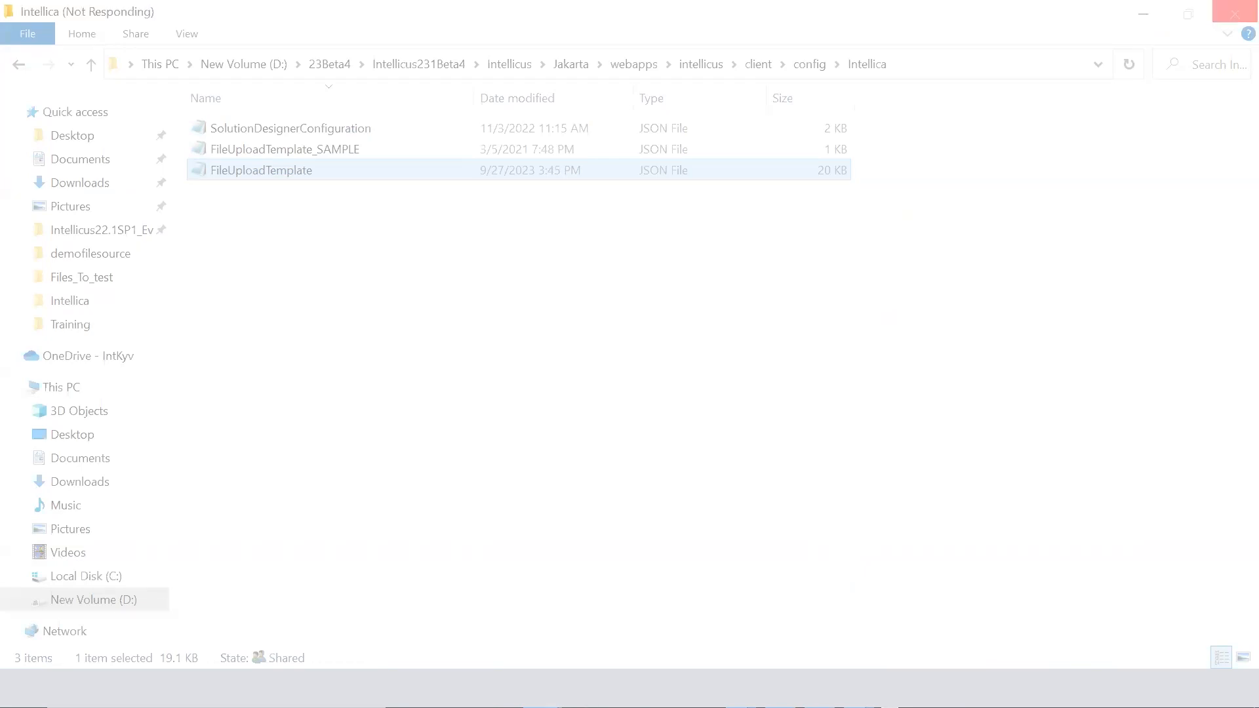
# Switch to the bin folder window and go to the Beta4 folder inside 23Beta4
pyautogui.moveTo(541, 689)
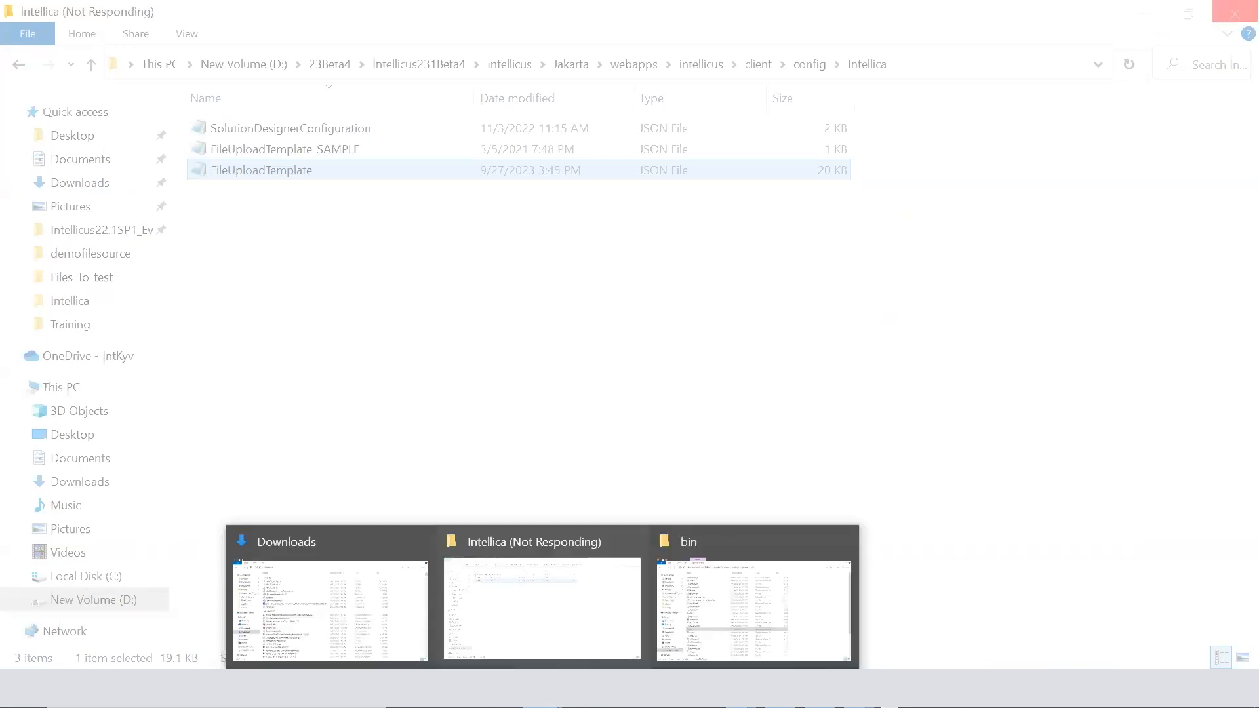
pyautogui.click(789, 596)
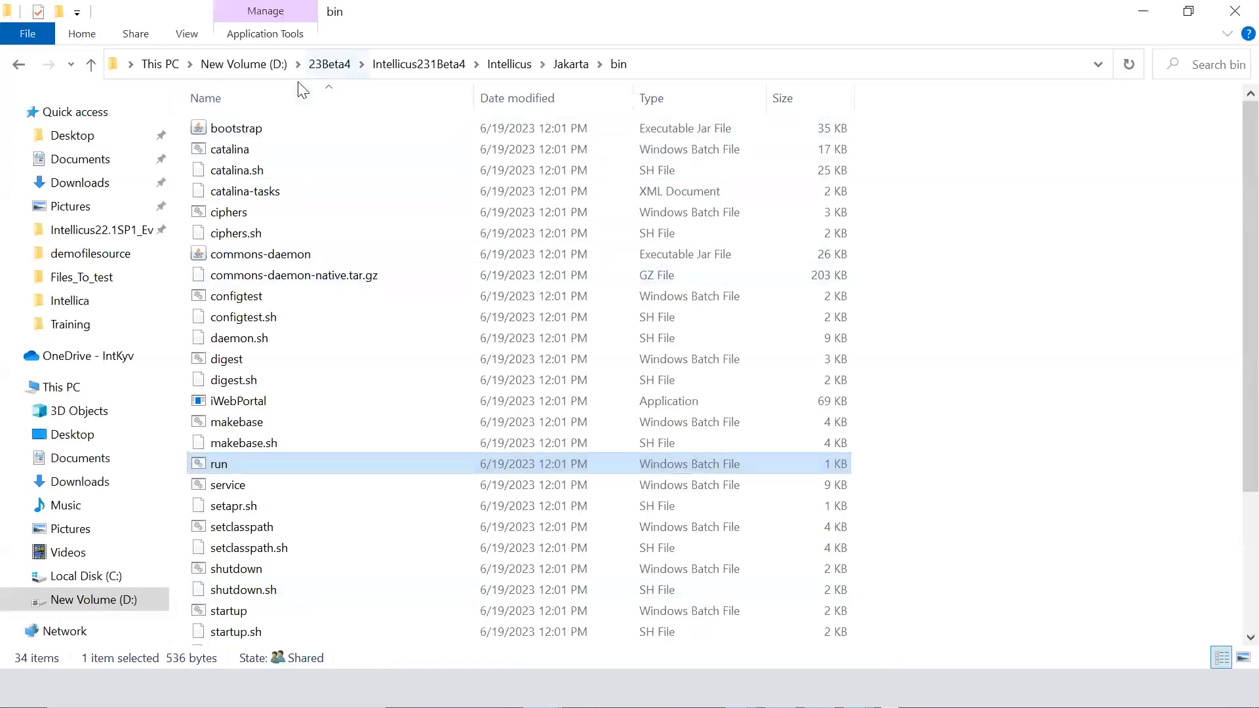
pyautogui.click(329, 64)
pyautogui.click(238, 129)
pyautogui.doubleClick(238, 130)
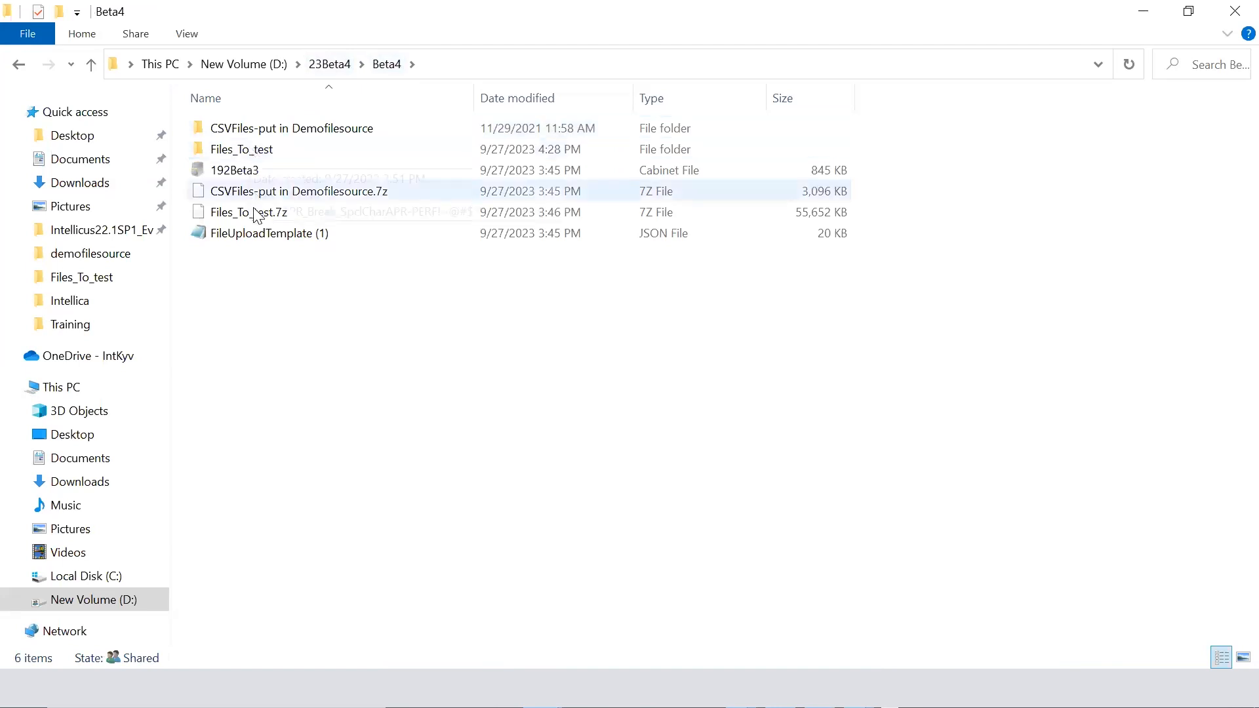
# Open the FileUploadTemplate (1) JSON file for editing, close the extra Notepad window and maximize the remaining FileUploadTemplate window
pyautogui.rightClick(255, 234)
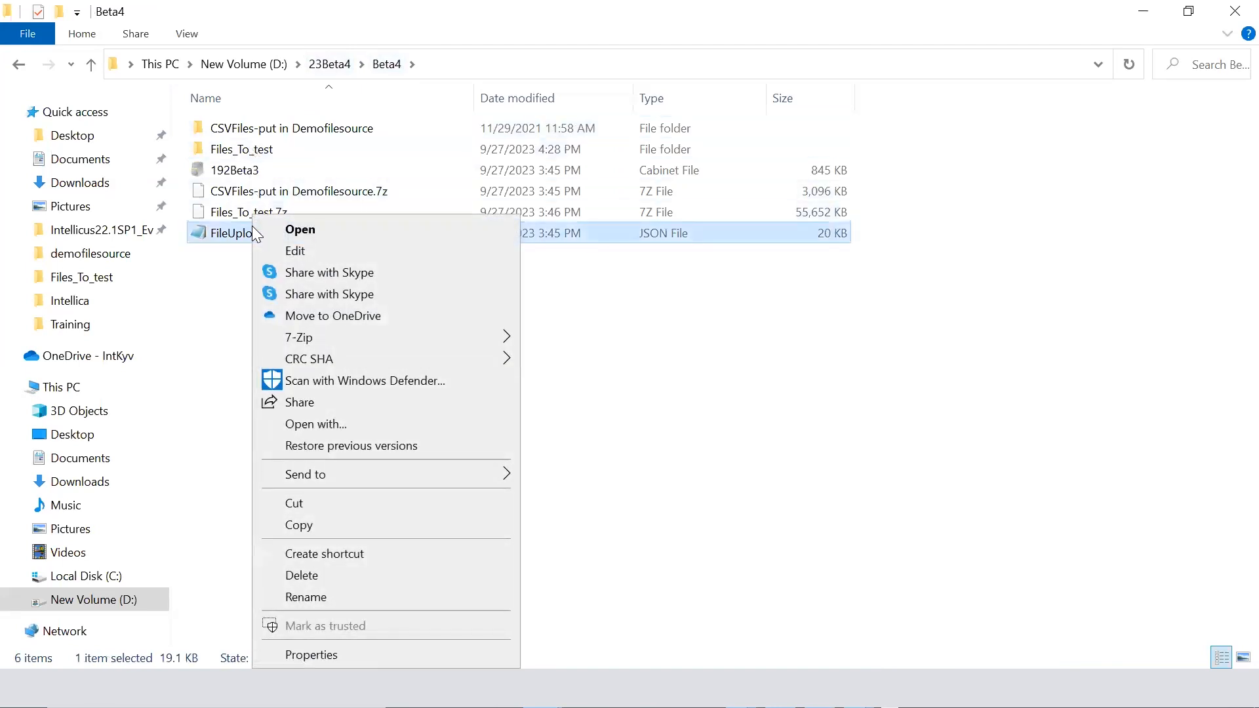
pyautogui.click(287, 251)
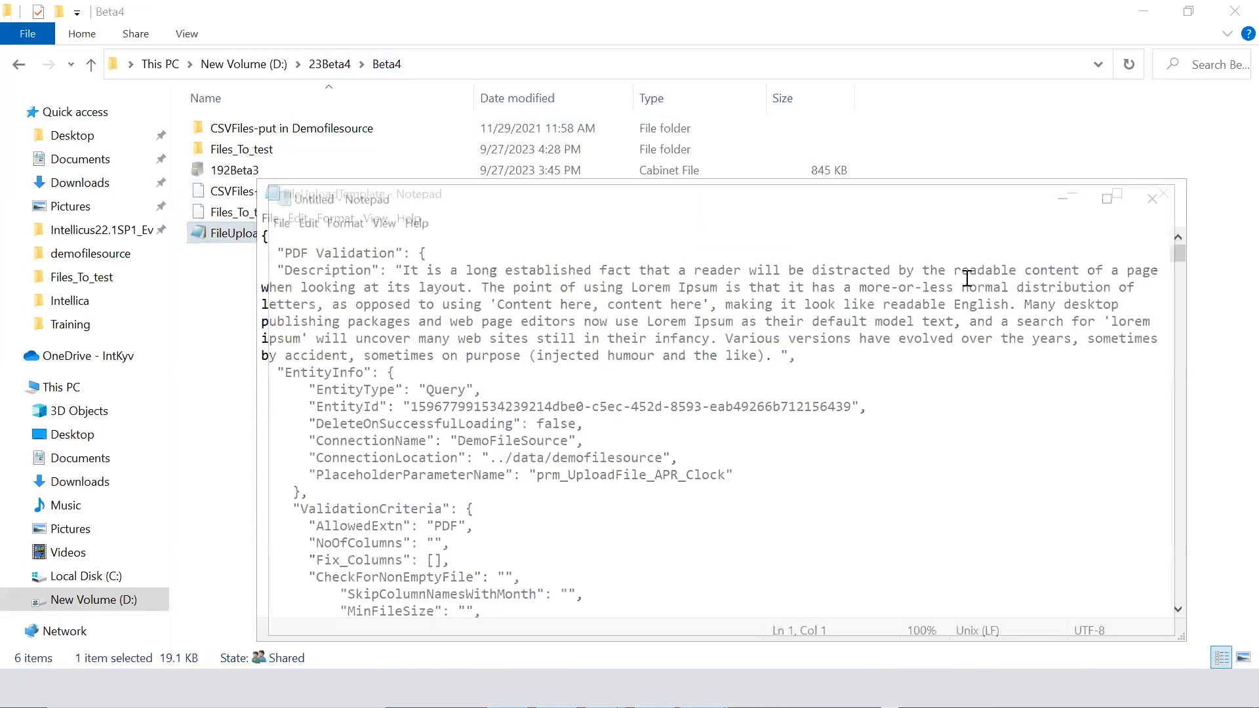
pyautogui.click(1163, 193)
pyautogui.click(1114, 193)
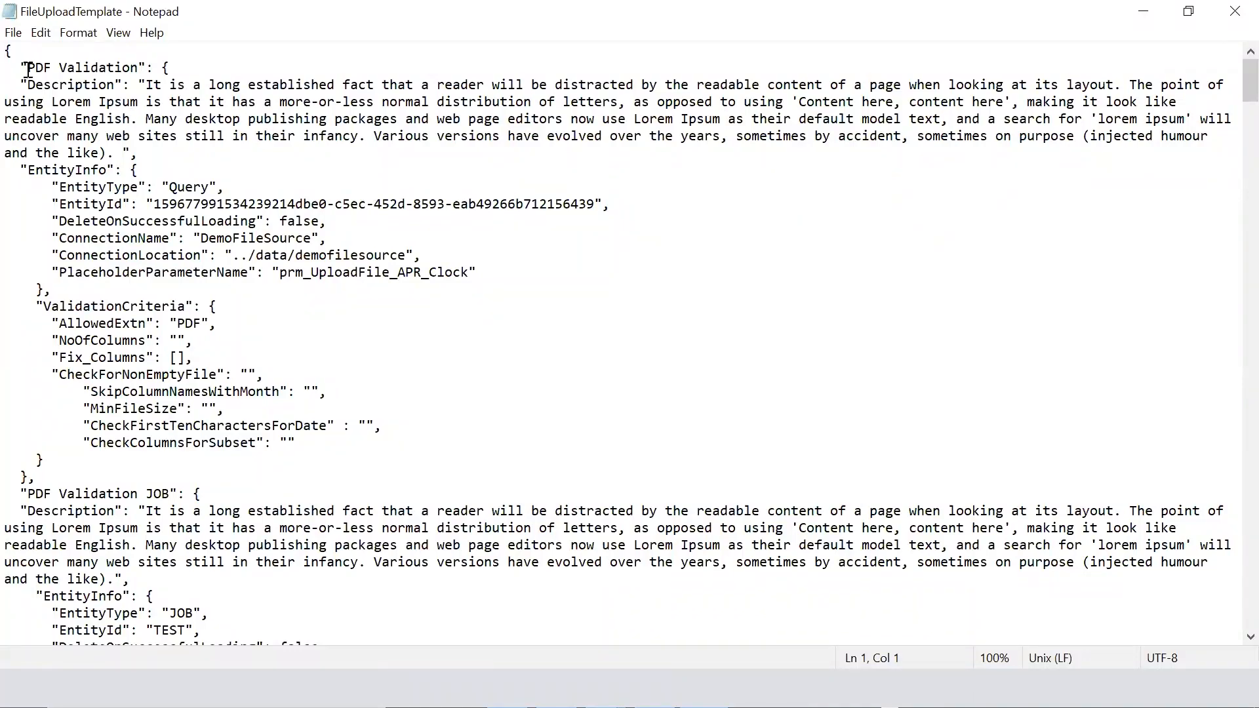
# Examine the PDF Validation template's Description, EntityInfo fields such as EntityType, EntityId, ConnectionName and PlaceholderParameterName, and its ValidationCriteria
pyautogui.moveTo(28, 68); pyautogui.dragTo(119, 150)
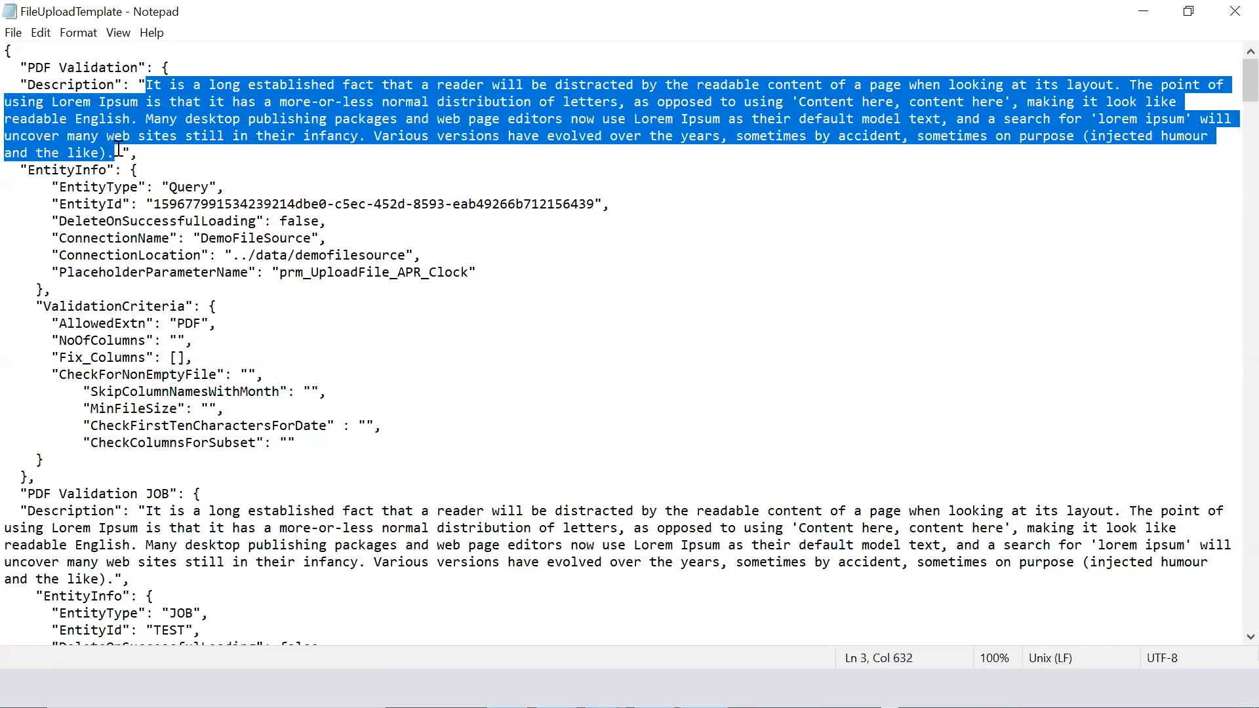
pyautogui.doubleClick(190, 187)
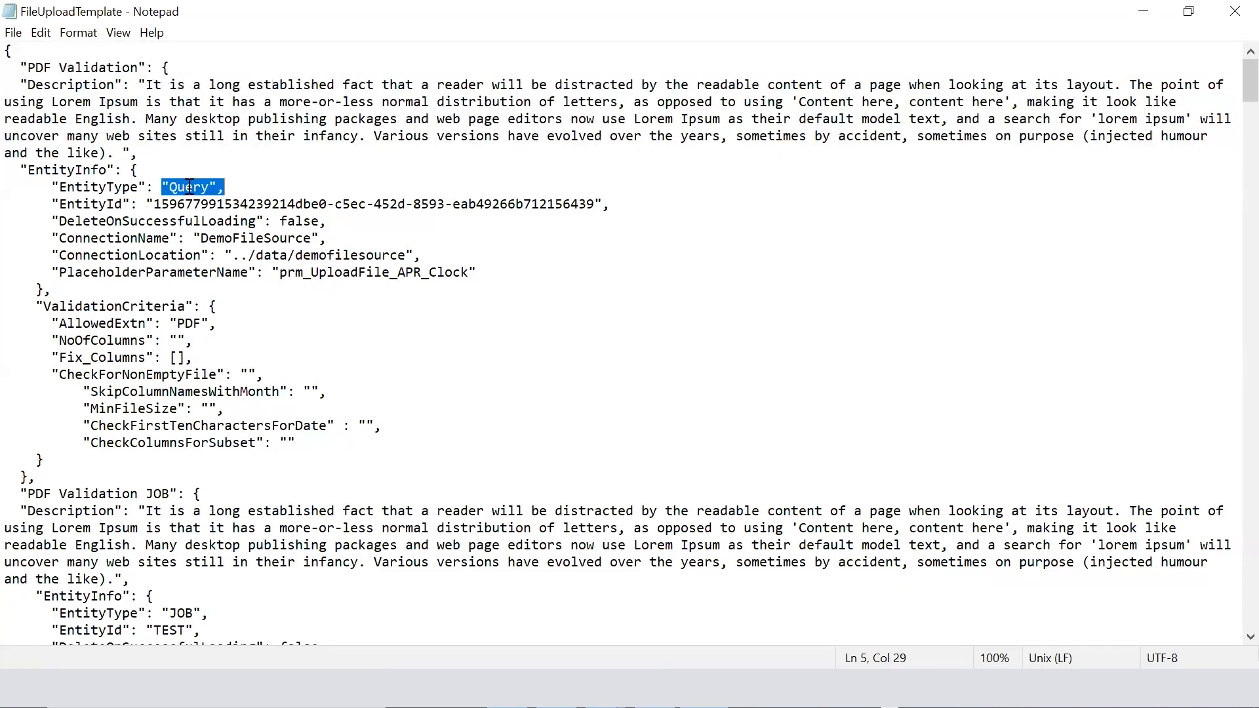
pyautogui.moveTo(153, 204); pyautogui.dragTo(279, 204)
pyautogui.moveTo(380, 209); pyautogui.dragTo(586, 205)
pyautogui.moveTo(327, 238)
pyautogui.mouseDown()
pyautogui.moveTo(328, 223)
pyautogui.moveTo(197, 234)
pyautogui.moveTo(154, 221)
pyautogui.moveTo(345, 222)
pyautogui.moveTo(69, 227)
pyautogui.moveTo(329, 236)
pyautogui.mouseUp()
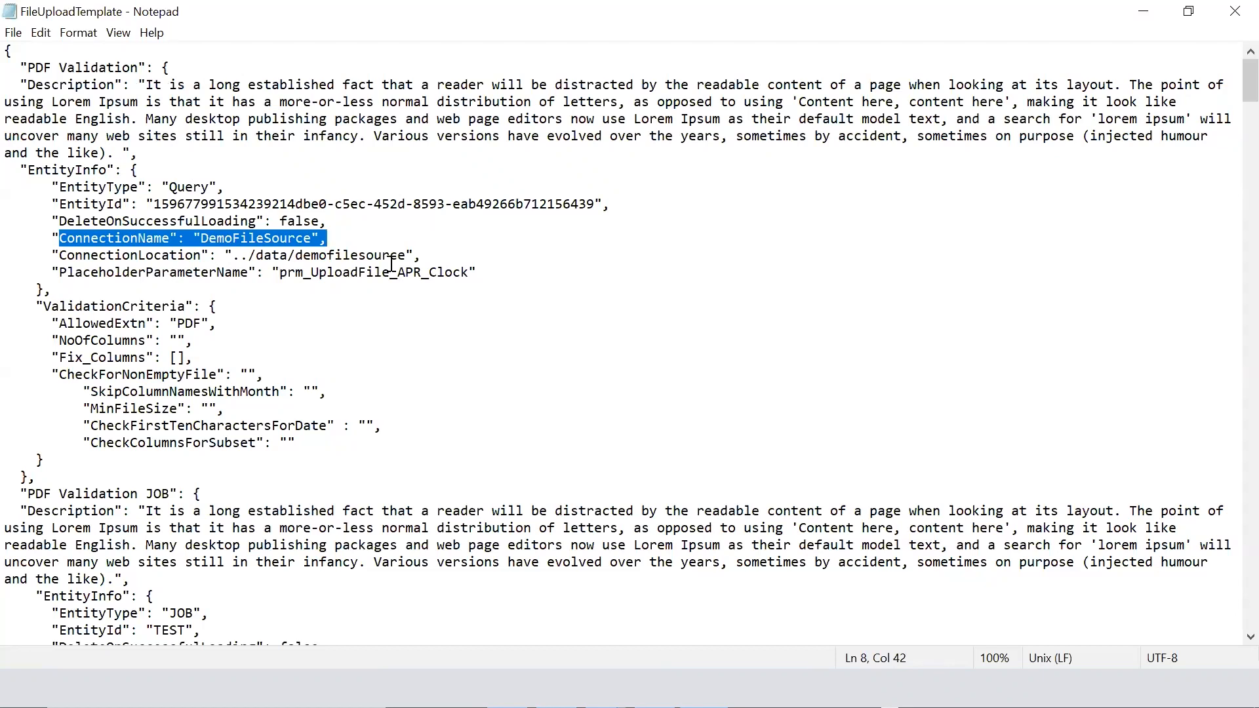
pyautogui.moveTo(5, 290); pyautogui.dragTo(217, 306)
pyautogui.moveTo(476, 272); pyautogui.dragTo(53, 272)
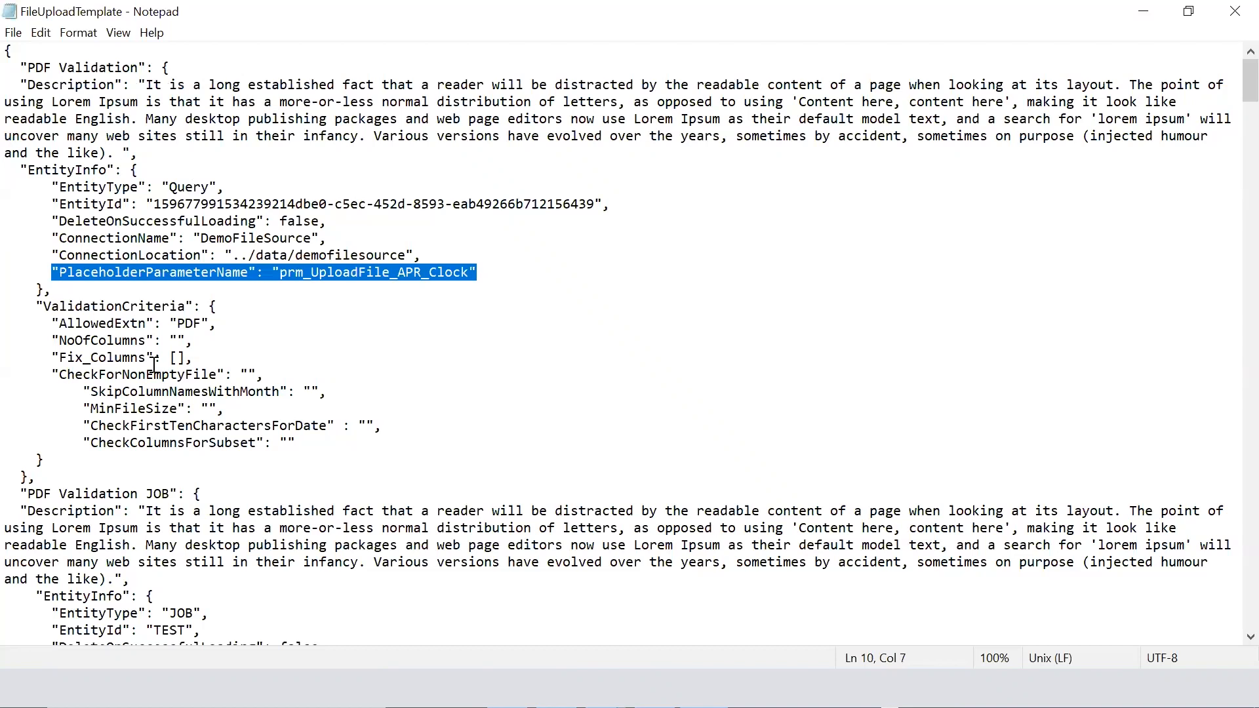
pyautogui.scroll(-1, 154, 365)
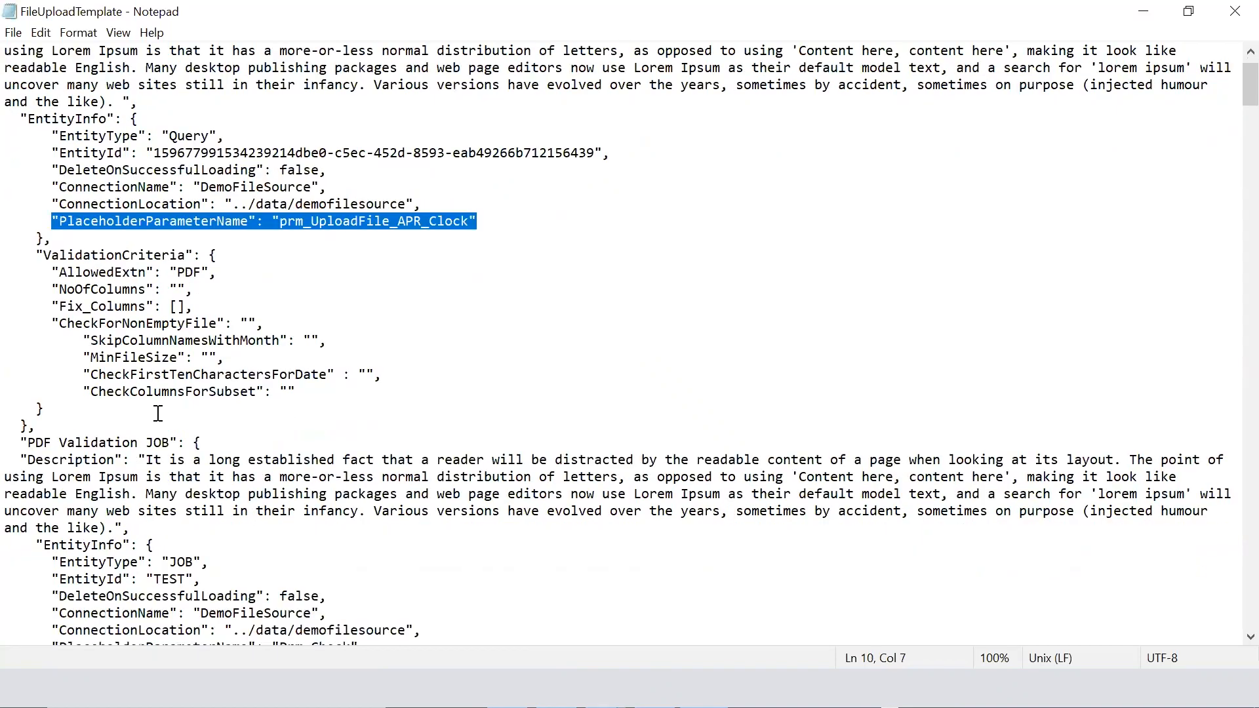
pyautogui.scroll(1, 158, 414)
pyautogui.scroll(-2, 158, 414)
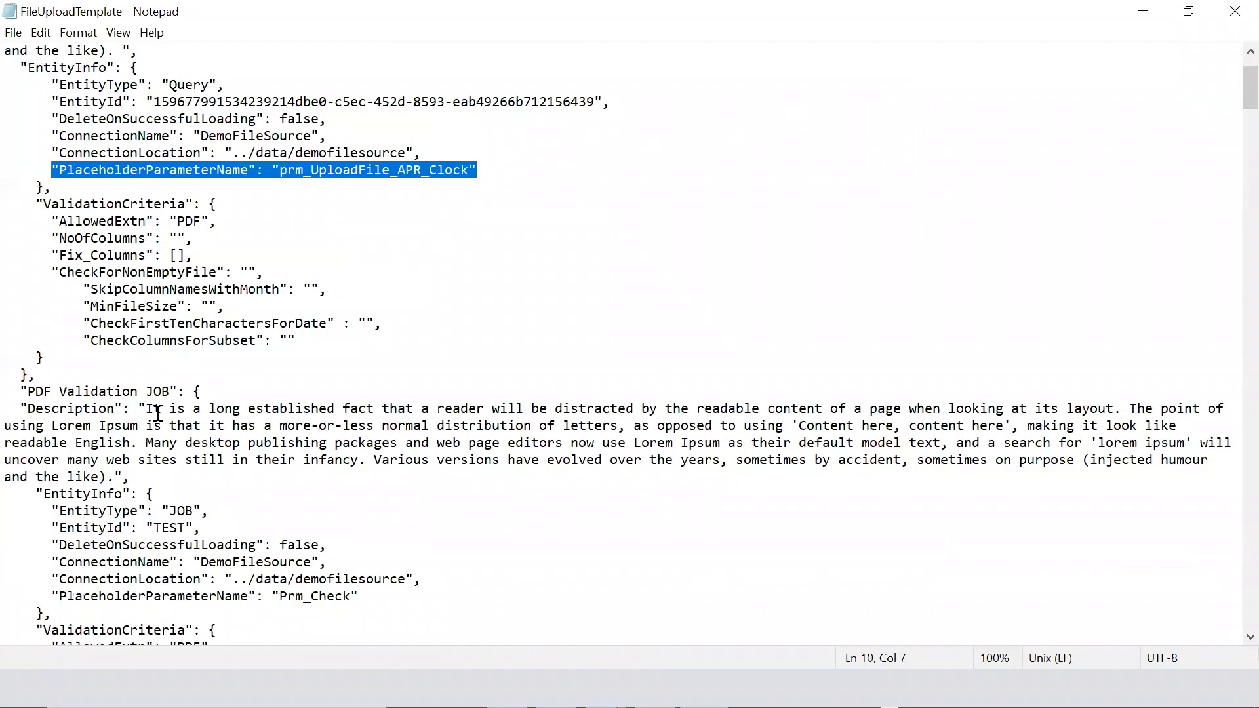
pyautogui.scroll(2, 158, 414)
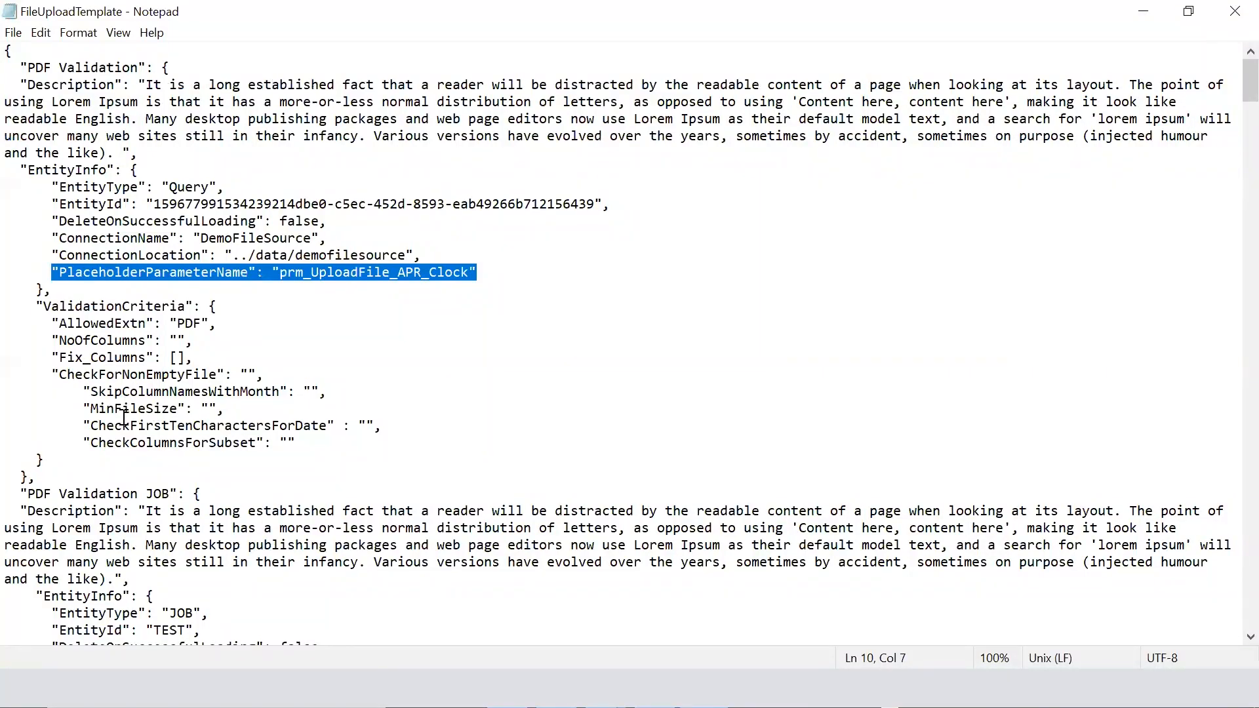
# Review the Template3 and PAN_India_Route_Map template definitions further down the file
pyautogui.scroll(-12, 125, 418)
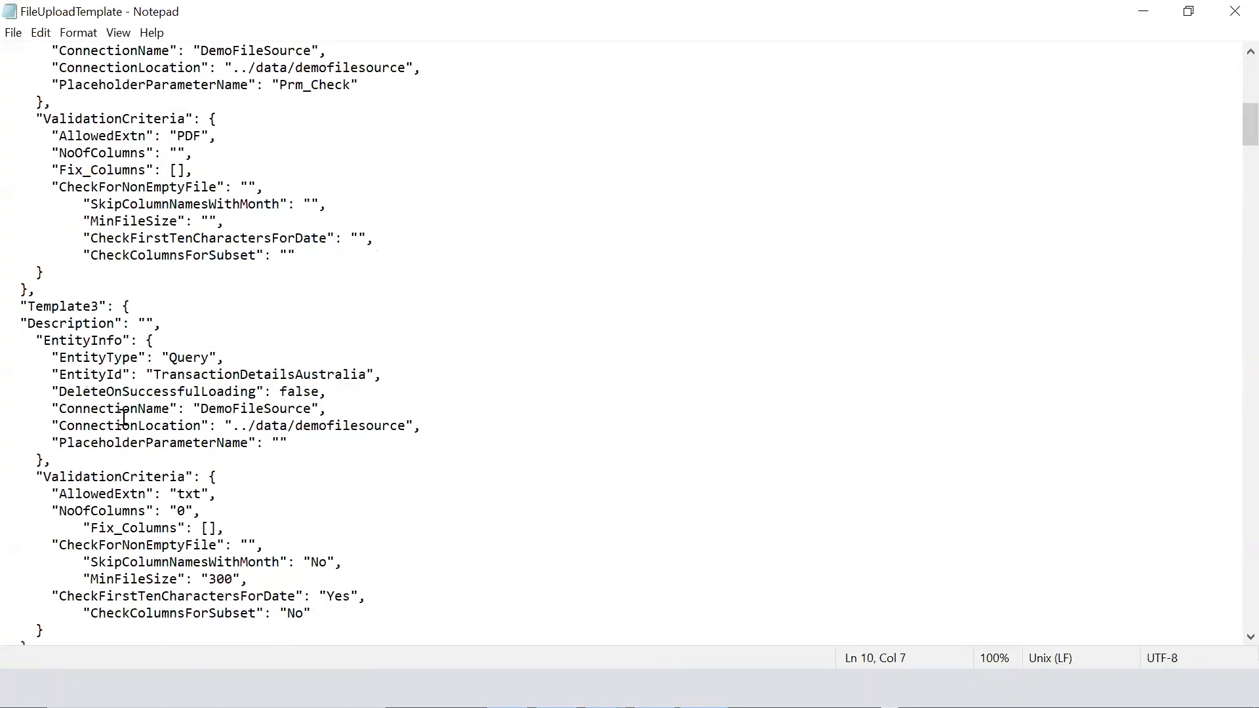
pyautogui.doubleClick(54, 307)
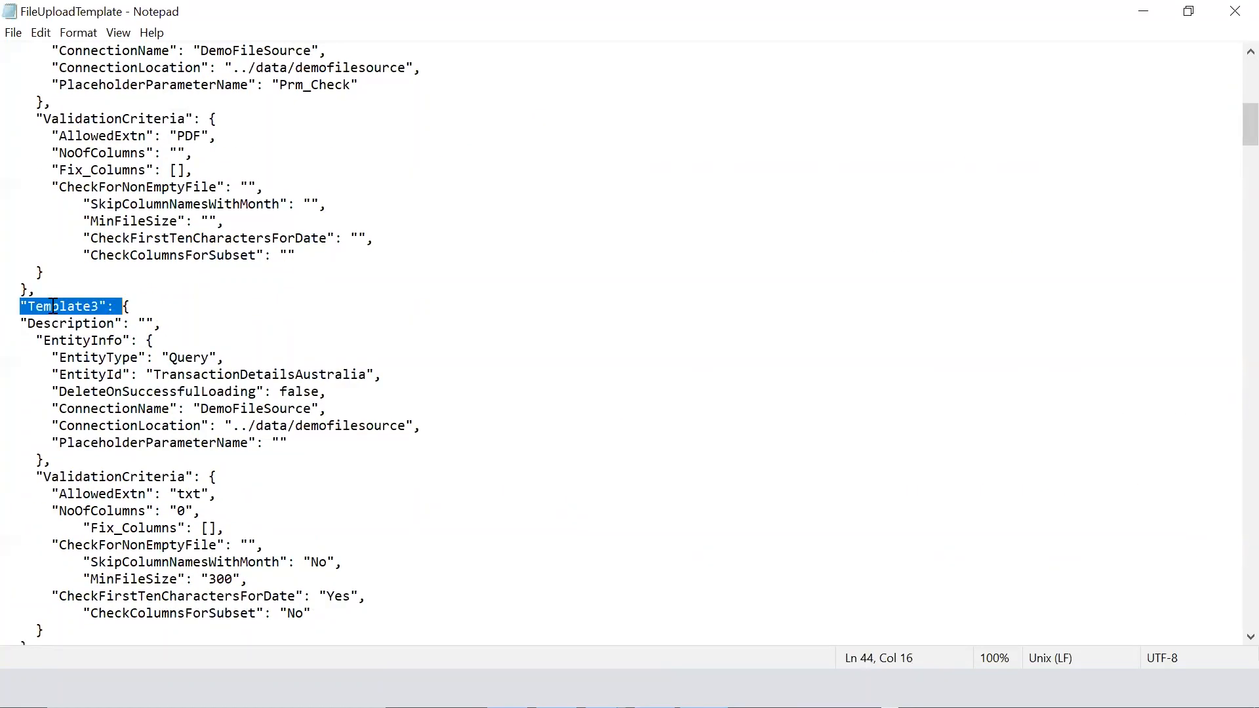
pyautogui.scroll(-3, 53, 306)
pyautogui.scroll(-3, 53, 306)
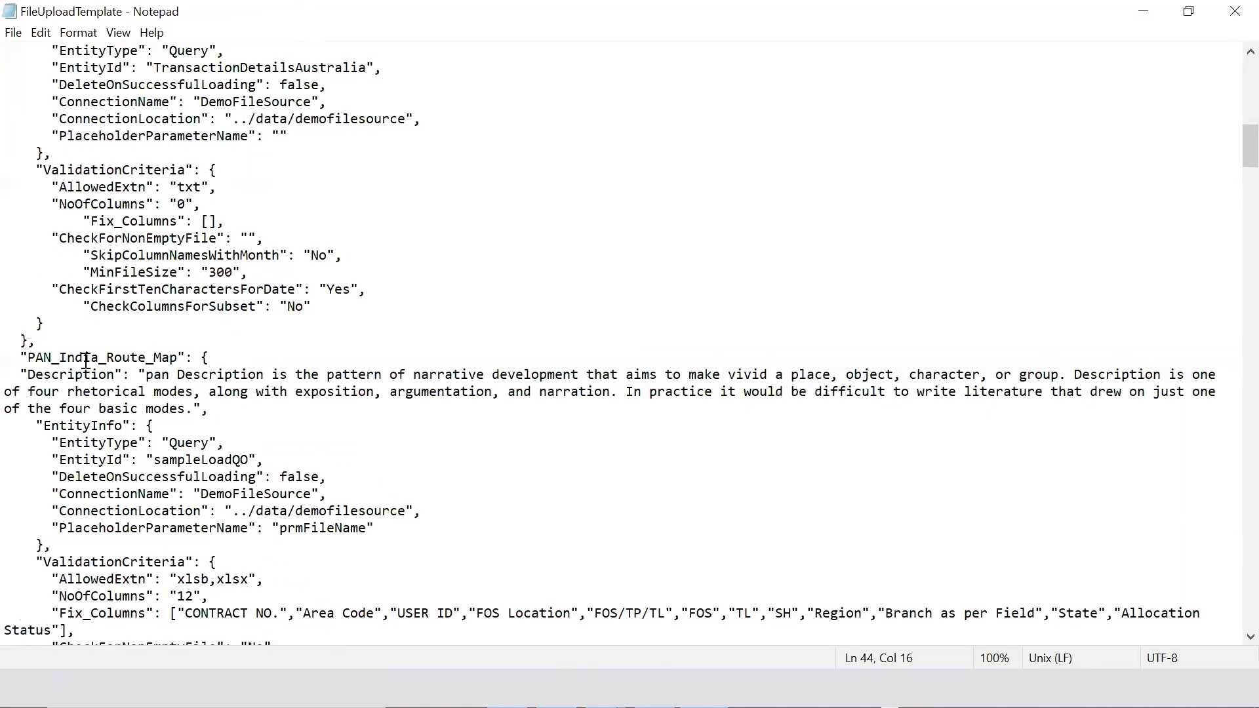
pyautogui.doubleClick(86, 358)
pyautogui.scroll(-3, 86, 359)
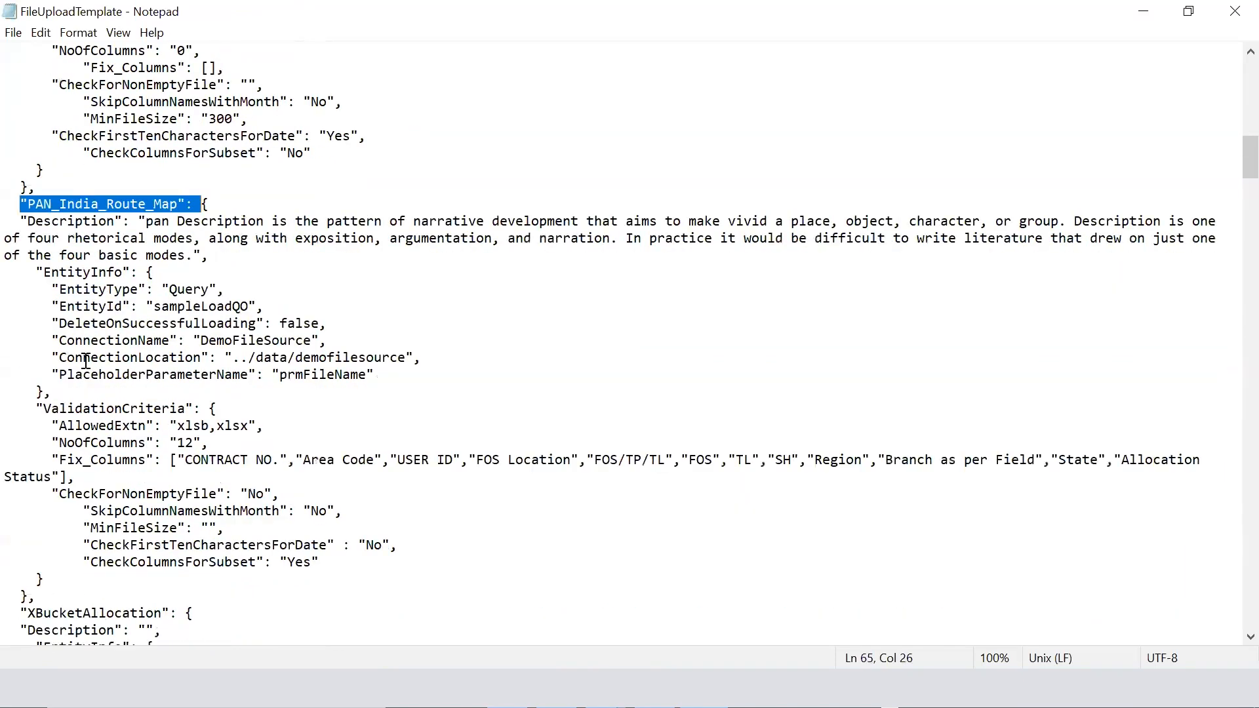
# Compare the XBucketAllocation and XBucketClosingOD templates, including their AllowedExtn, NoOfColumns and Fix_Columns criteria
pyautogui.scroll(-6, 86, 360)
pyautogui.scroll(-5, 86, 360)
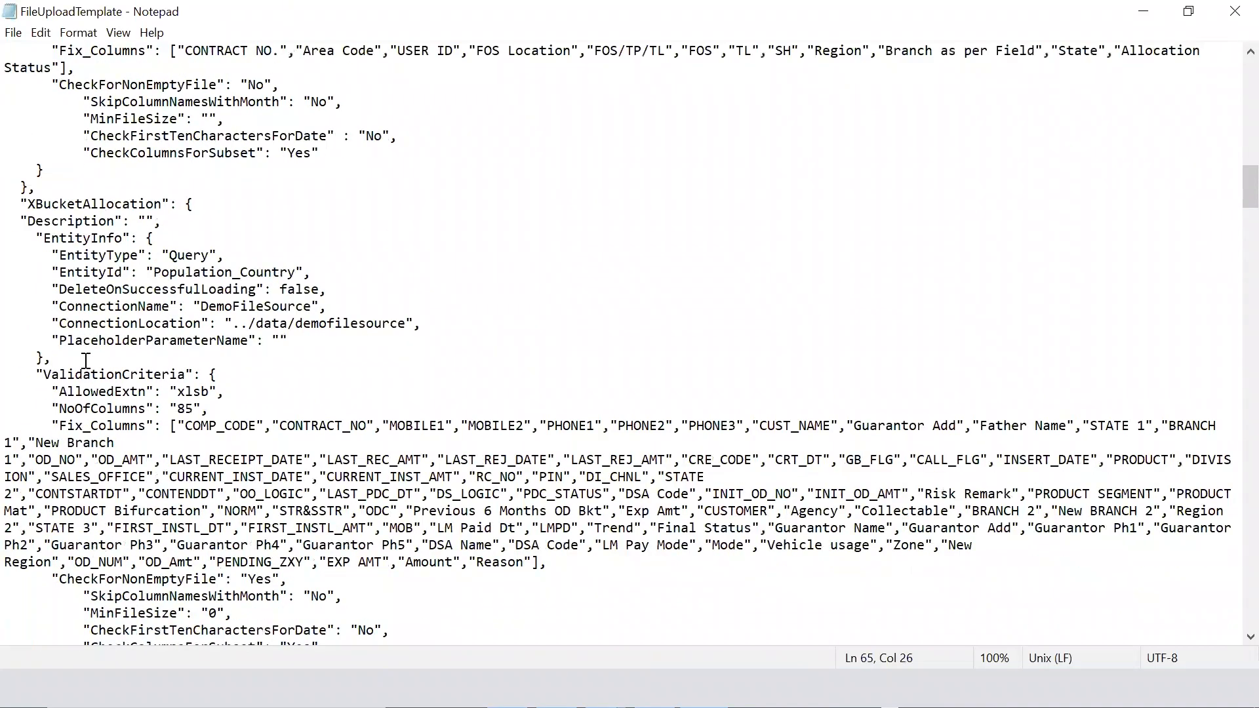
pyautogui.scroll(-3, 86, 360)
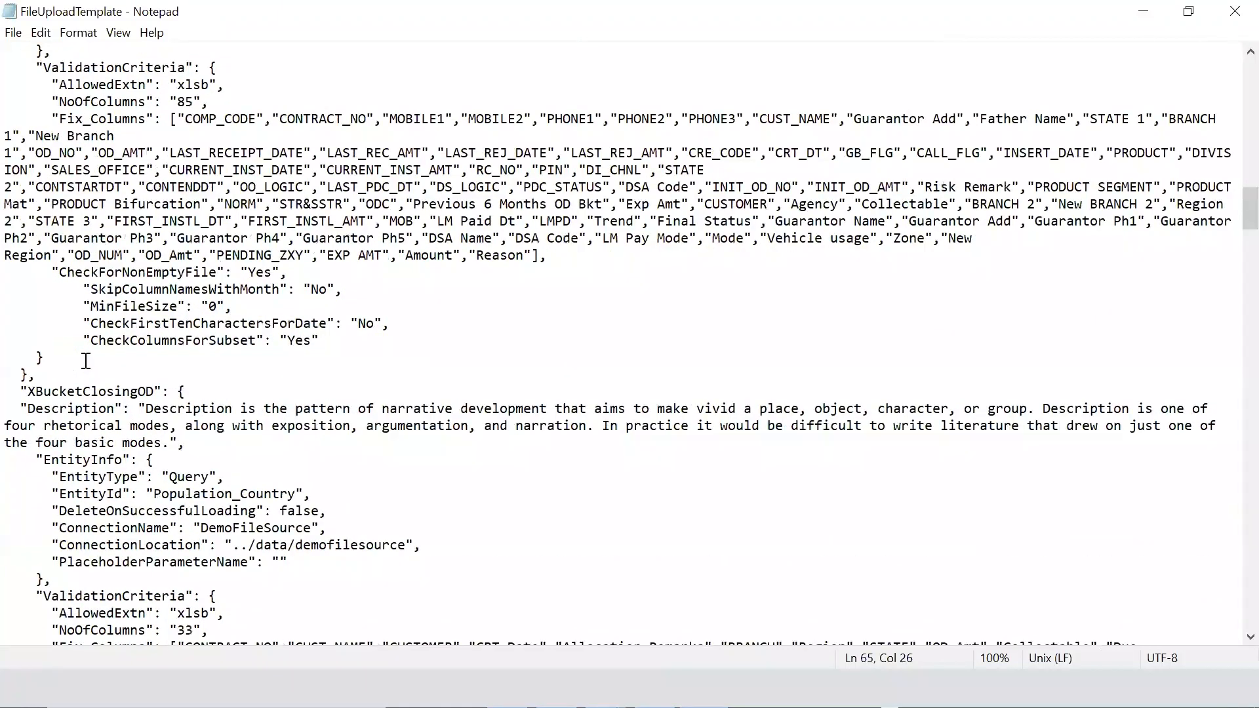
pyautogui.scroll(-2, 86, 360)
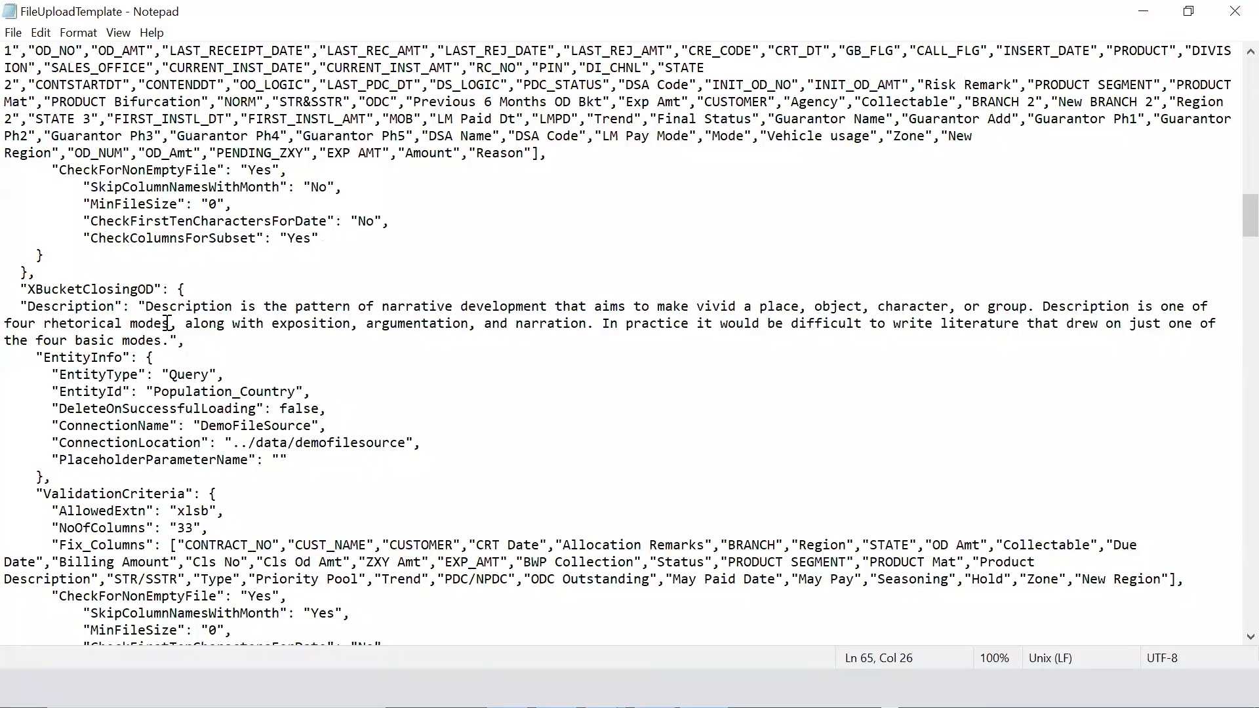
pyautogui.scroll(-2, 167, 323)
pyautogui.scroll(-1, 167, 322)
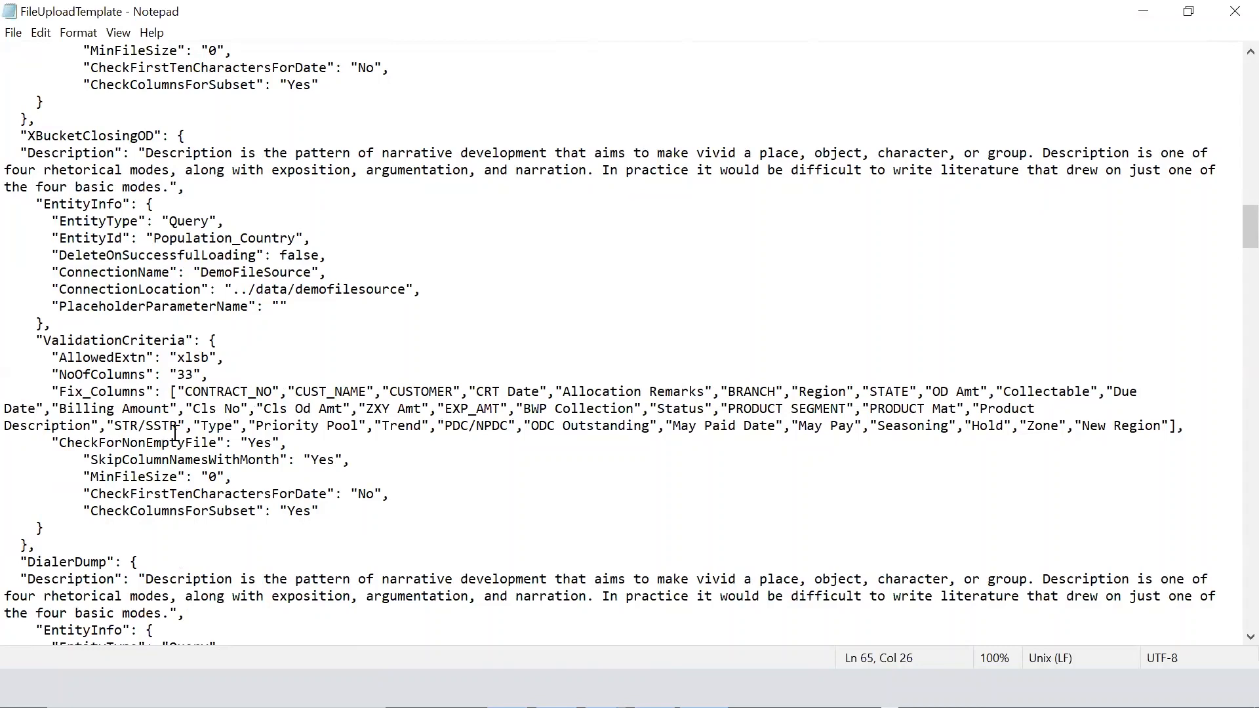
pyautogui.scroll(-2, 175, 434)
pyautogui.scroll(-1, 175, 434)
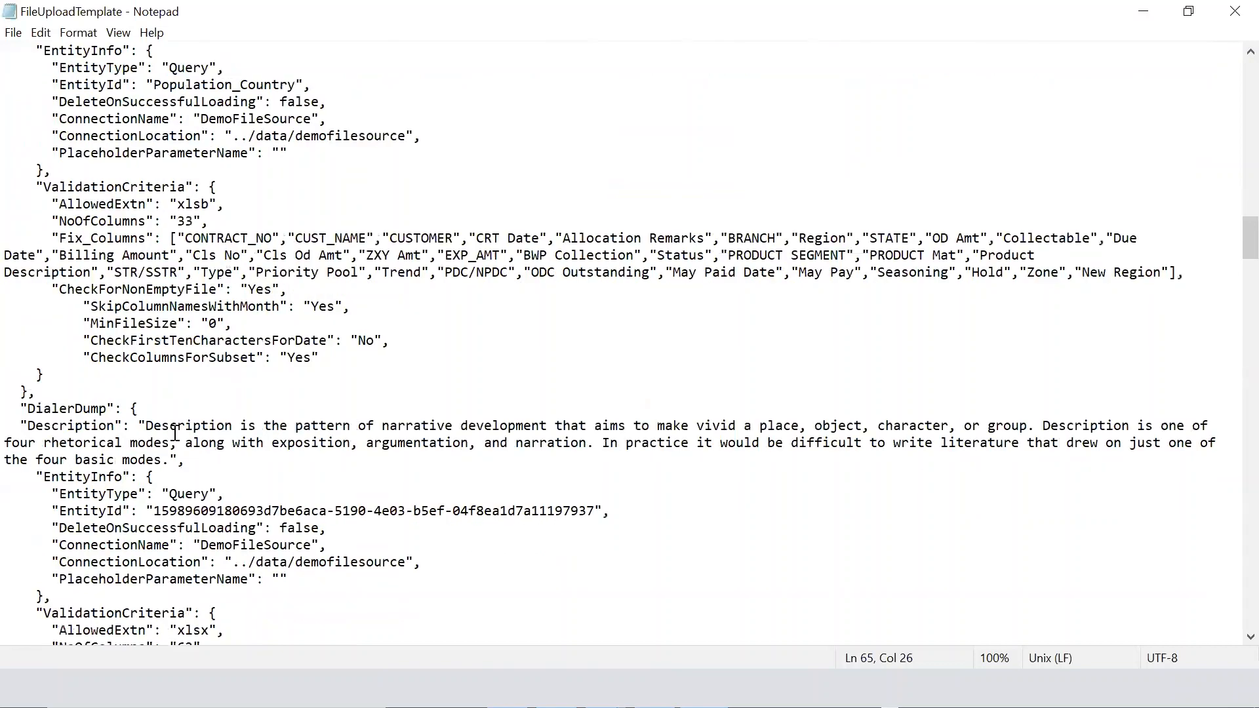
pyautogui.doubleClick(190, 203)
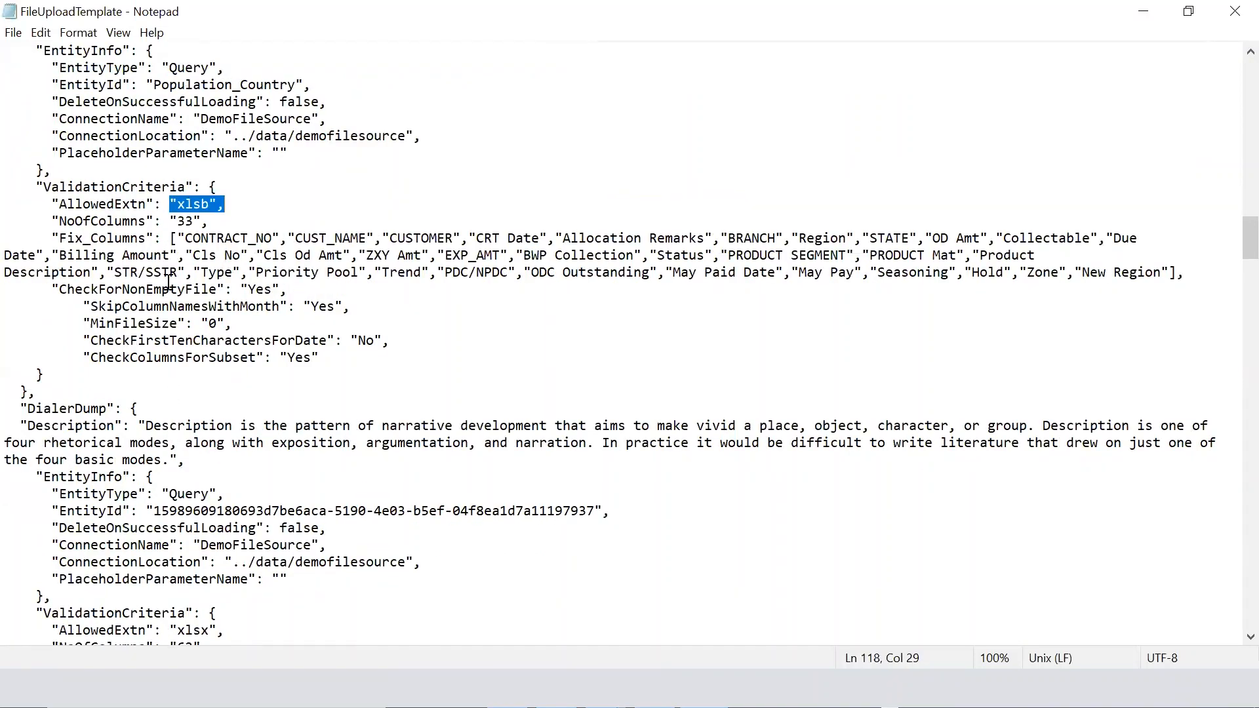
pyautogui.scroll(1, 169, 284)
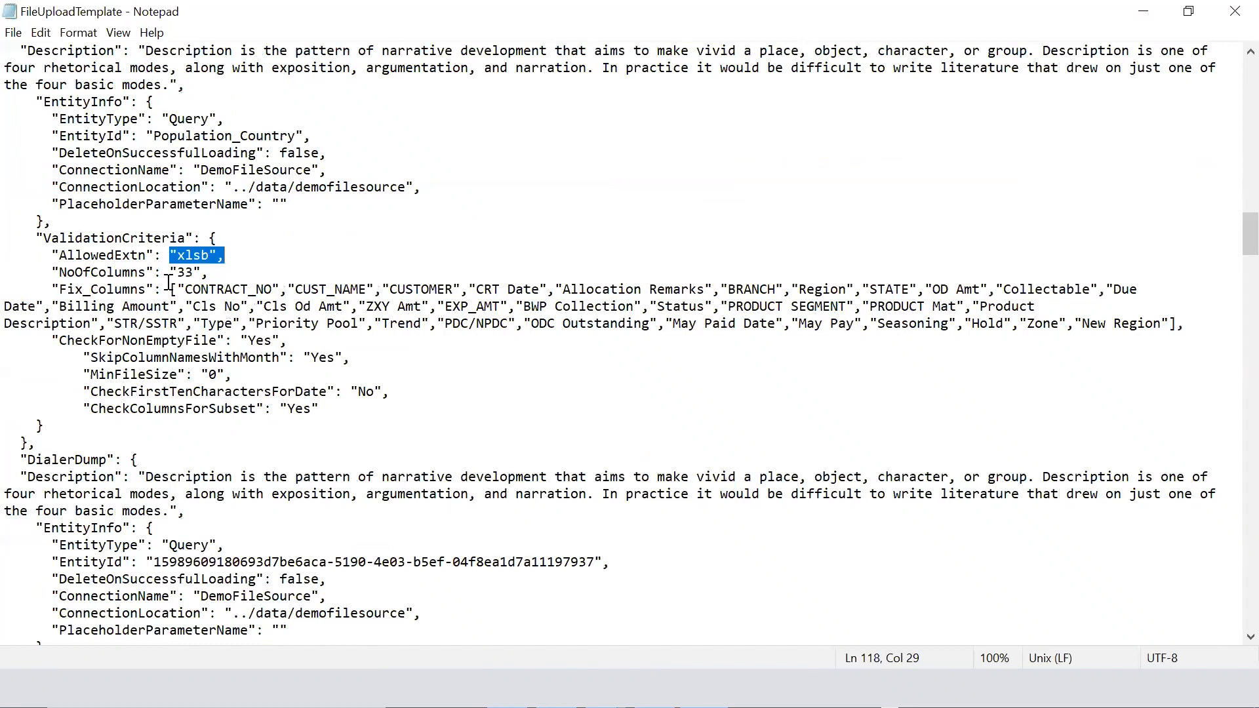
pyautogui.scroll(1, 169, 284)
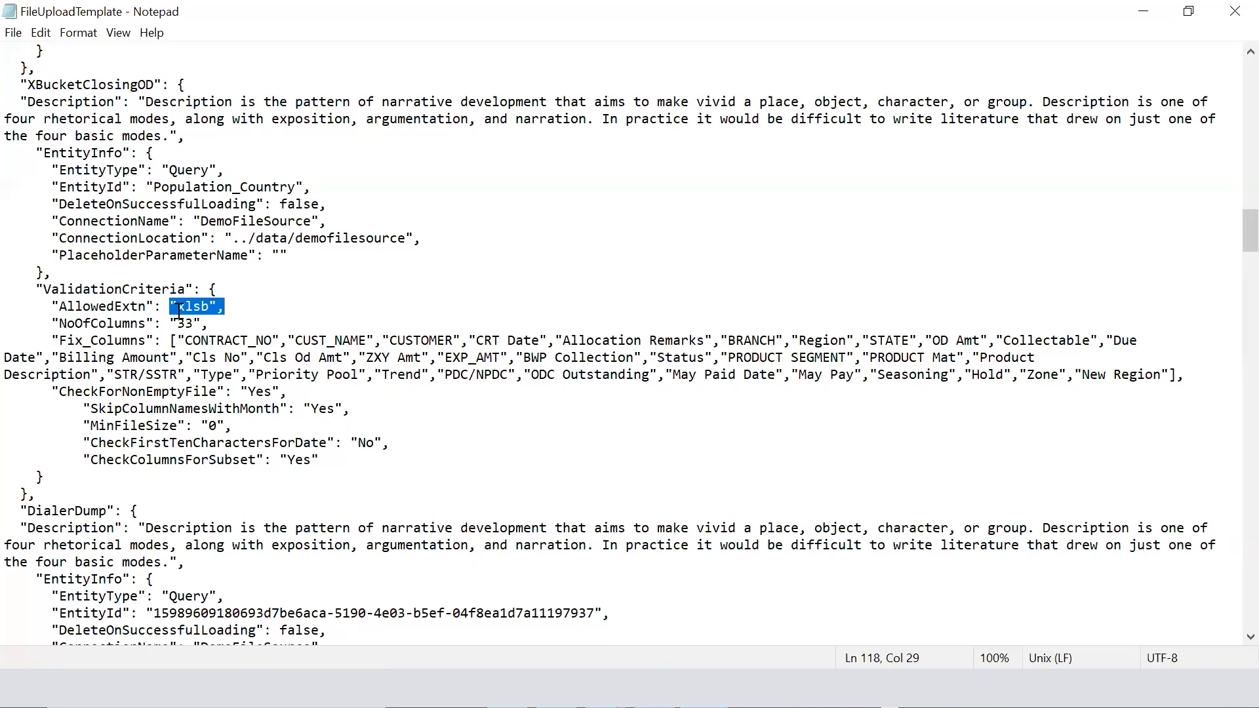
pyautogui.scroll(5, 194, 341)
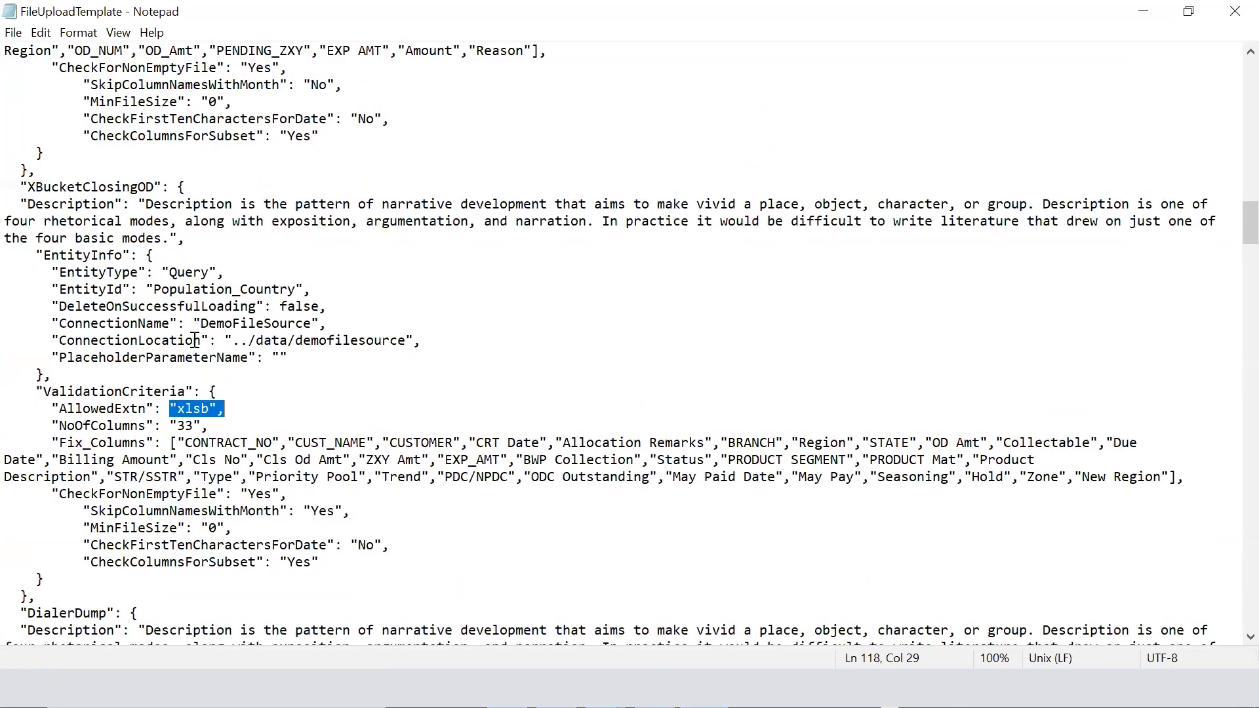
pyautogui.scroll(3, 195, 341)
# Examine the ePOS CRM template's ValidationCriteria, including AllowedExtn, NoOfColumns, Fix_Columns and the file and column checks
pyautogui.scroll(-11, 195, 341)
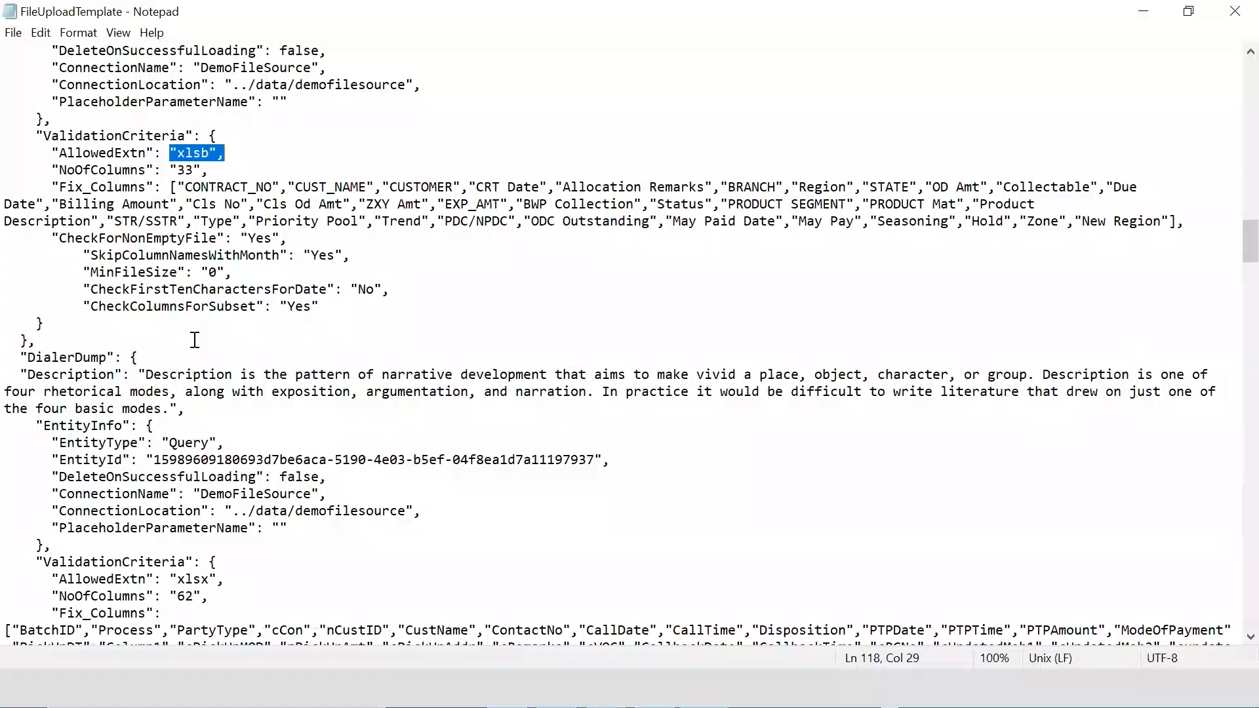
pyautogui.scroll(-7, 195, 340)
pyautogui.scroll(-14, 195, 340)
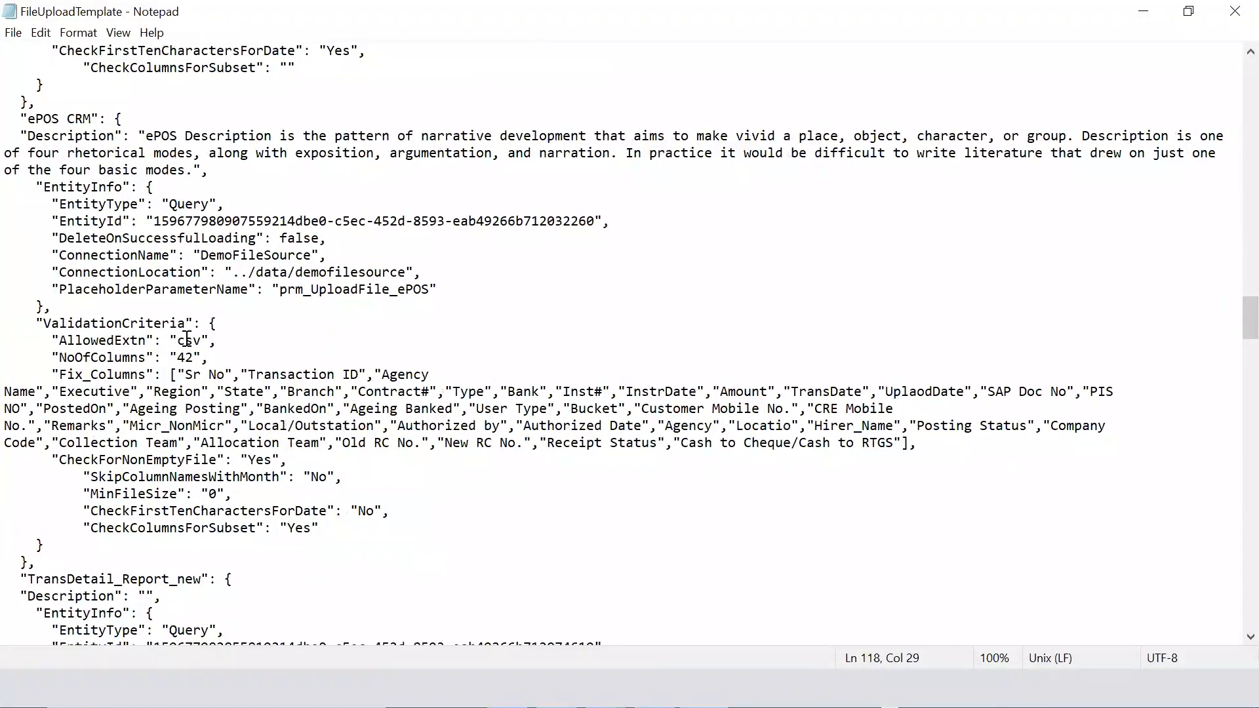
pyautogui.click(220, 337)
pyautogui.moveTo(106, 354); pyautogui.dragTo(57, 342)
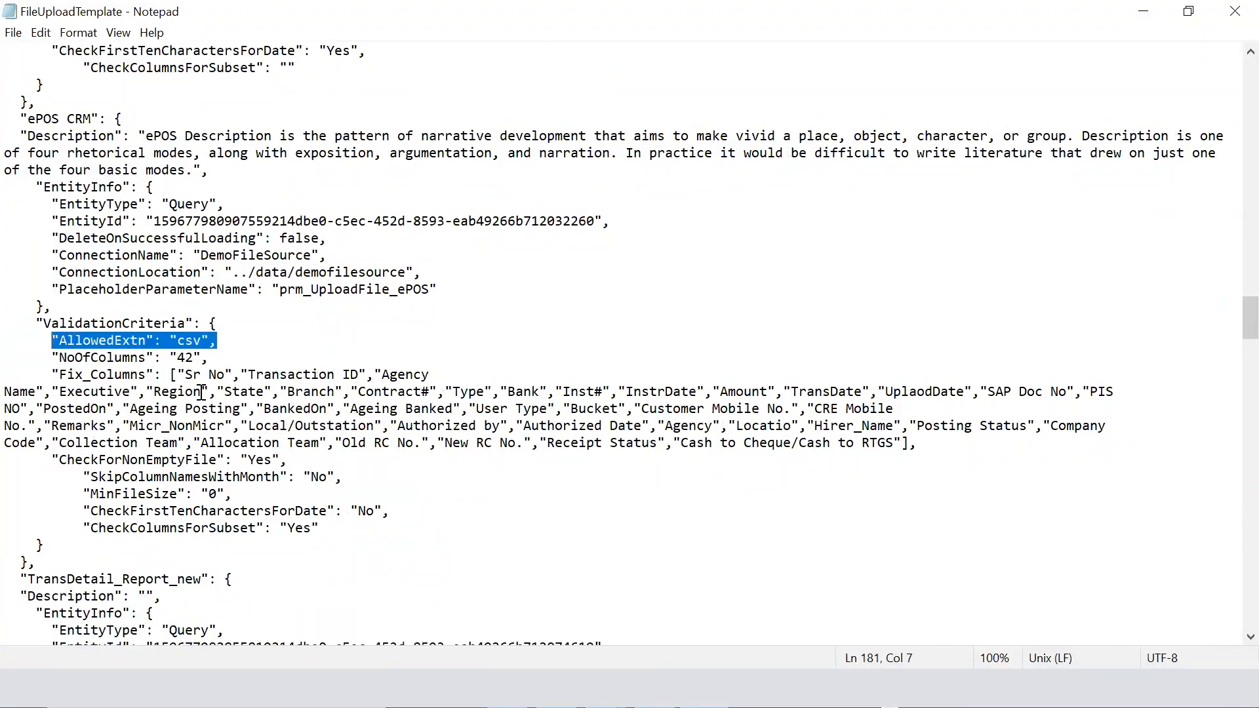
pyautogui.moveTo(211, 359); pyautogui.dragTo(46, 359)
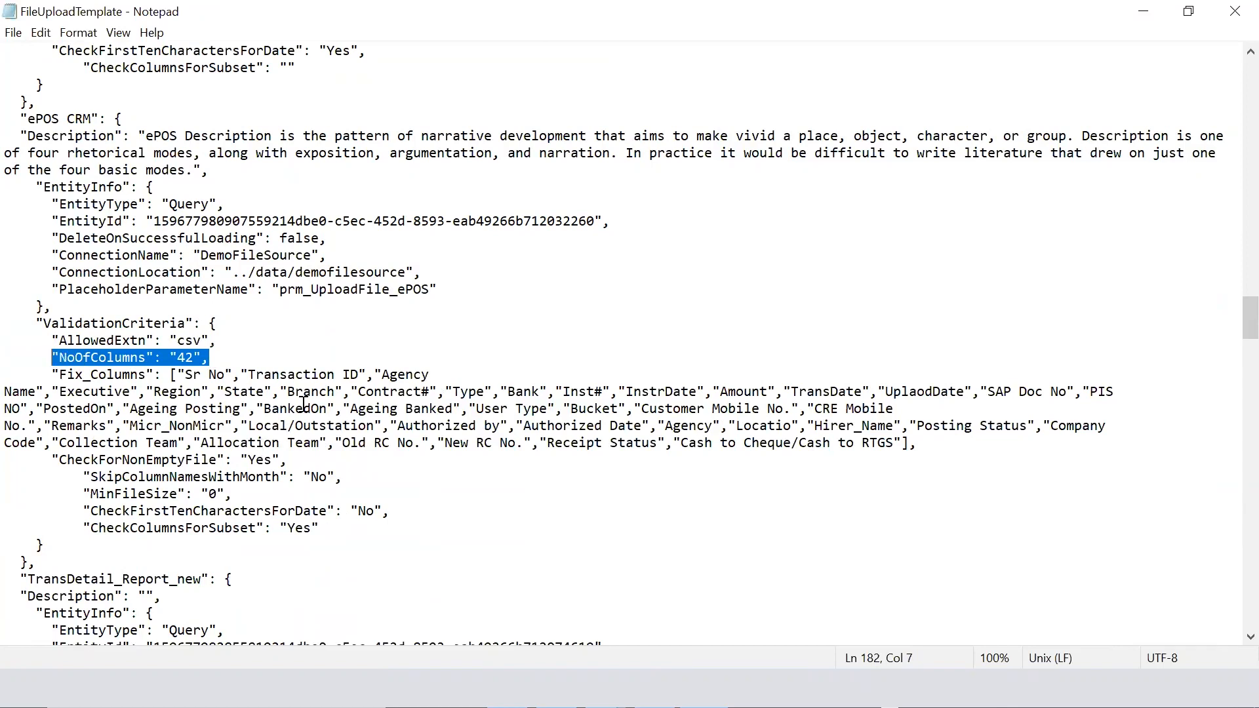
pyautogui.scroll(-4, 280, 387)
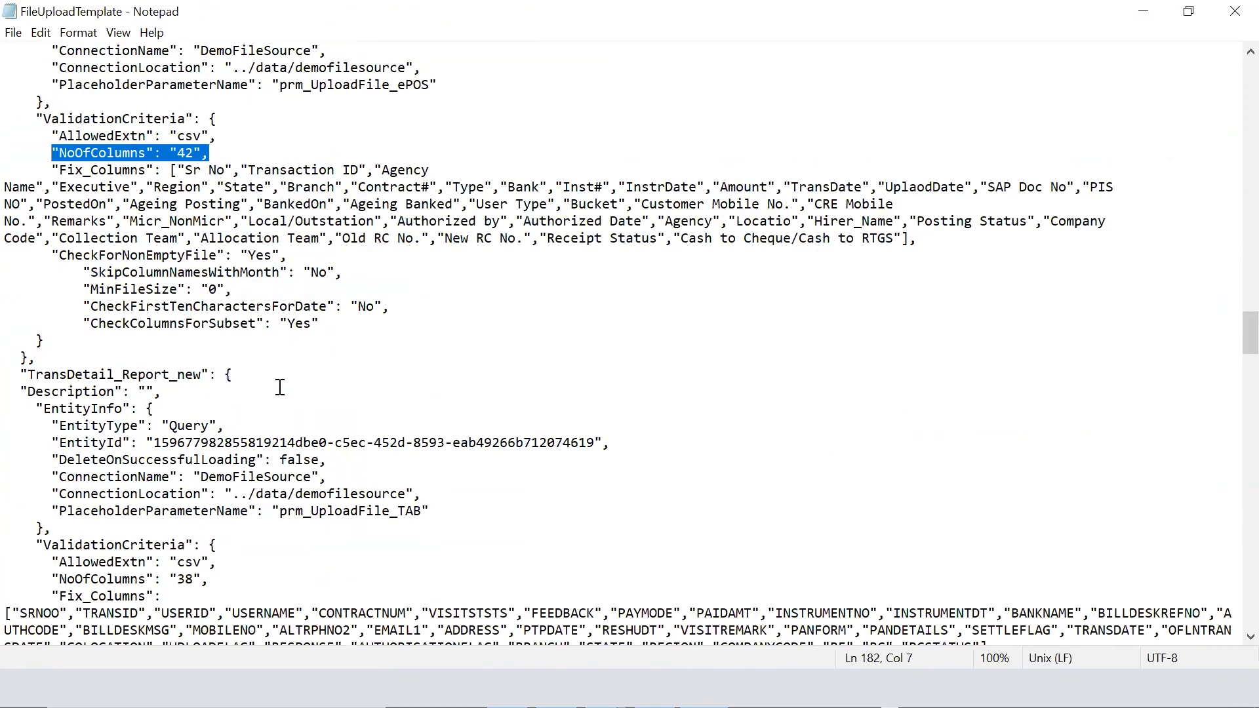
pyautogui.scroll(1, 280, 386)
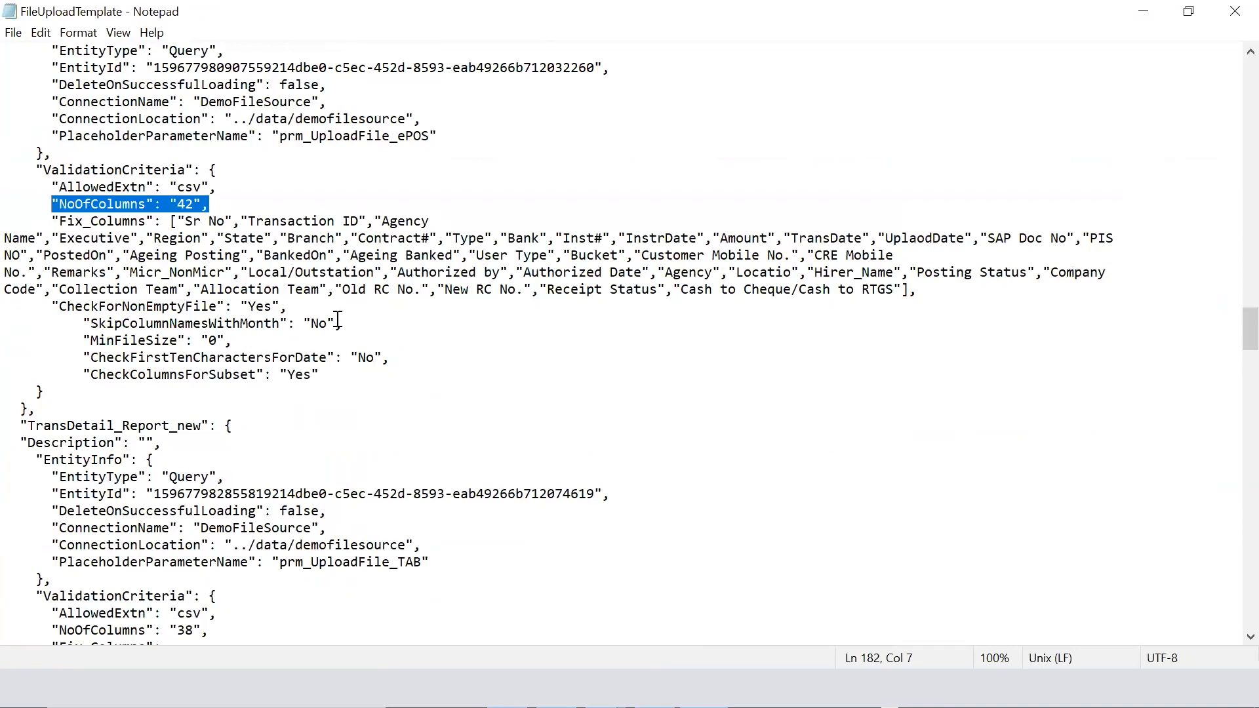
pyautogui.scroll(1, 337, 321)
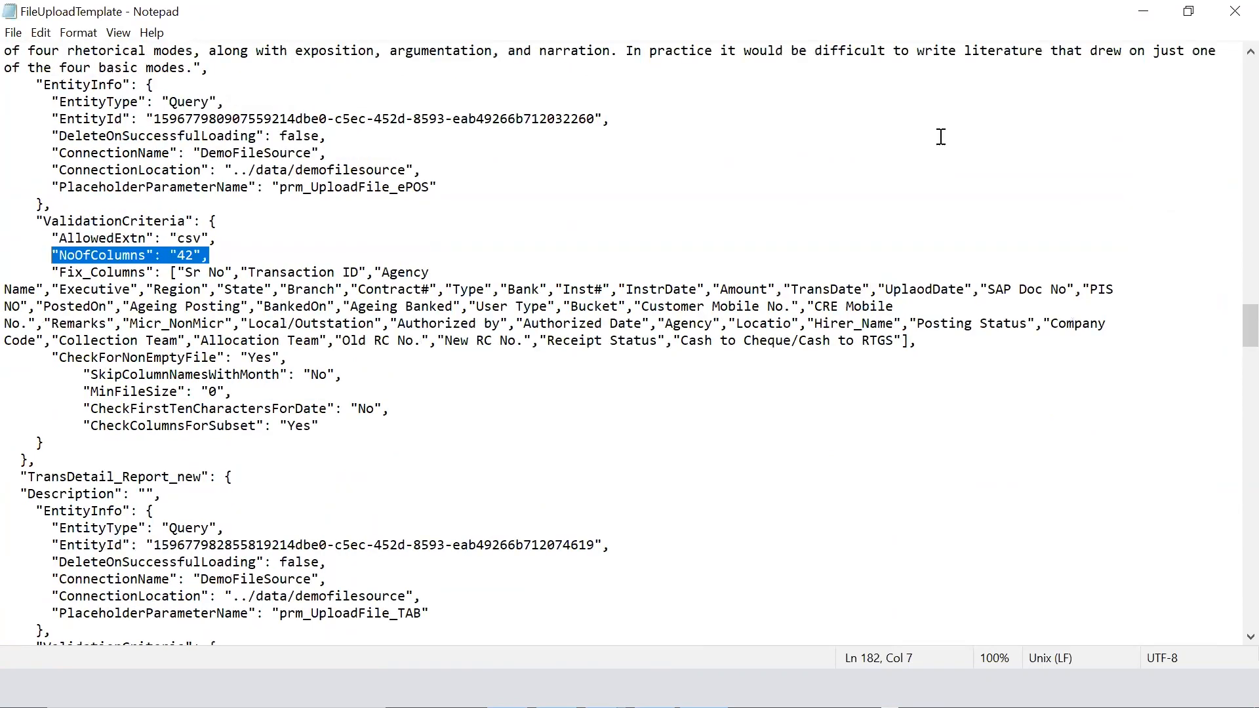
# Close the FileUploadTemplate file and return to the 23Beta4 folder
pyautogui.click(1231, 11)
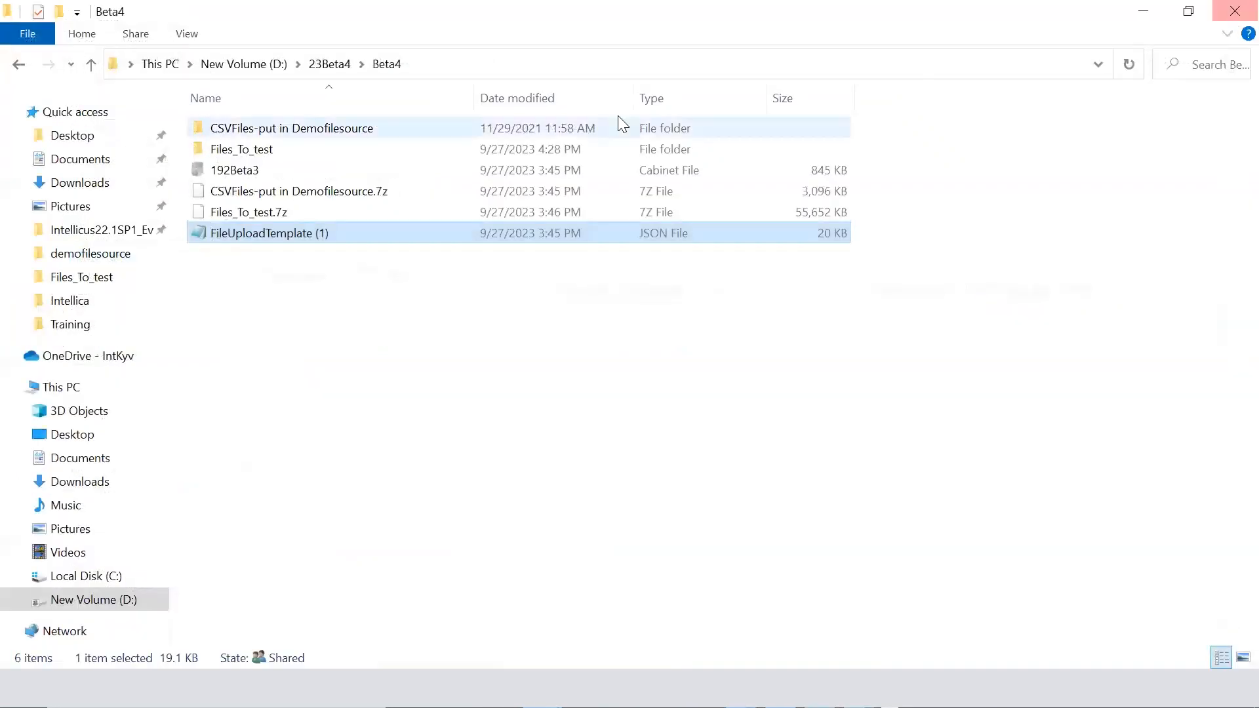
pyautogui.click(362, 77)
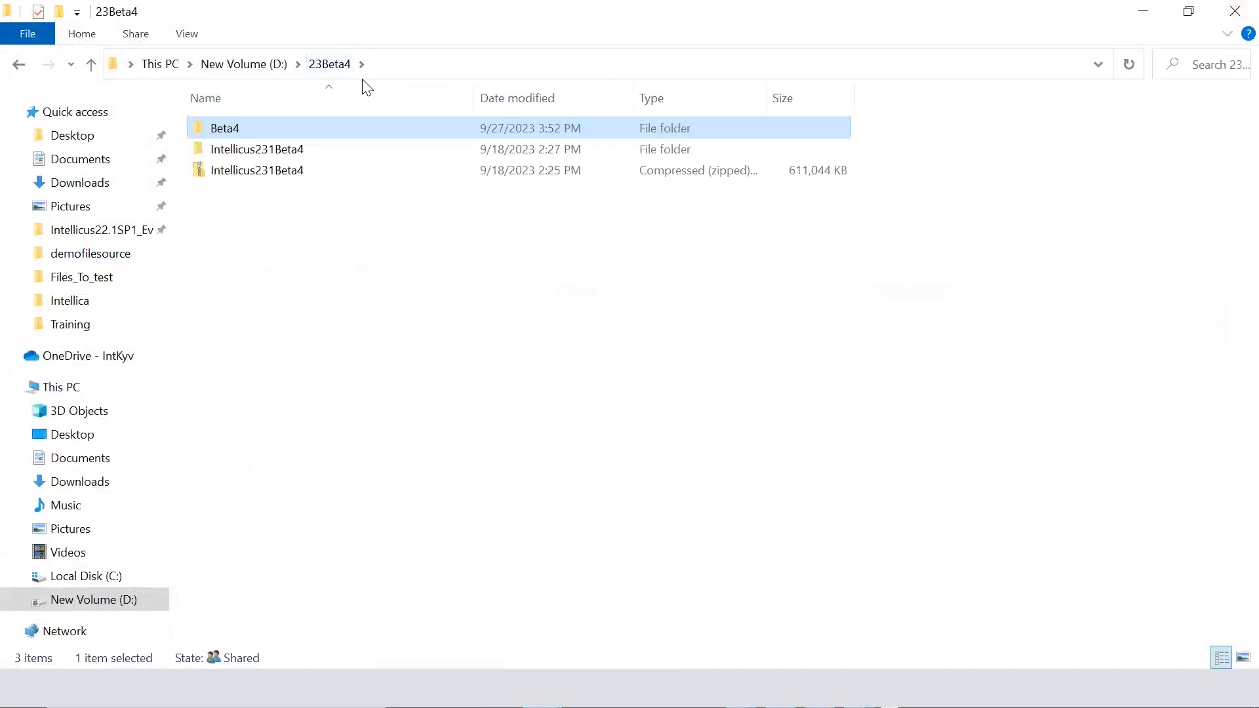
# Open the Intellica organization folder under Intellicus231Beta4/Intellicus/Jakarta/webapps/intellicus/client/config, where the upload template files are stored
pyautogui.doubleClick(248, 147)
pyautogui.doubleClick(243, 131)
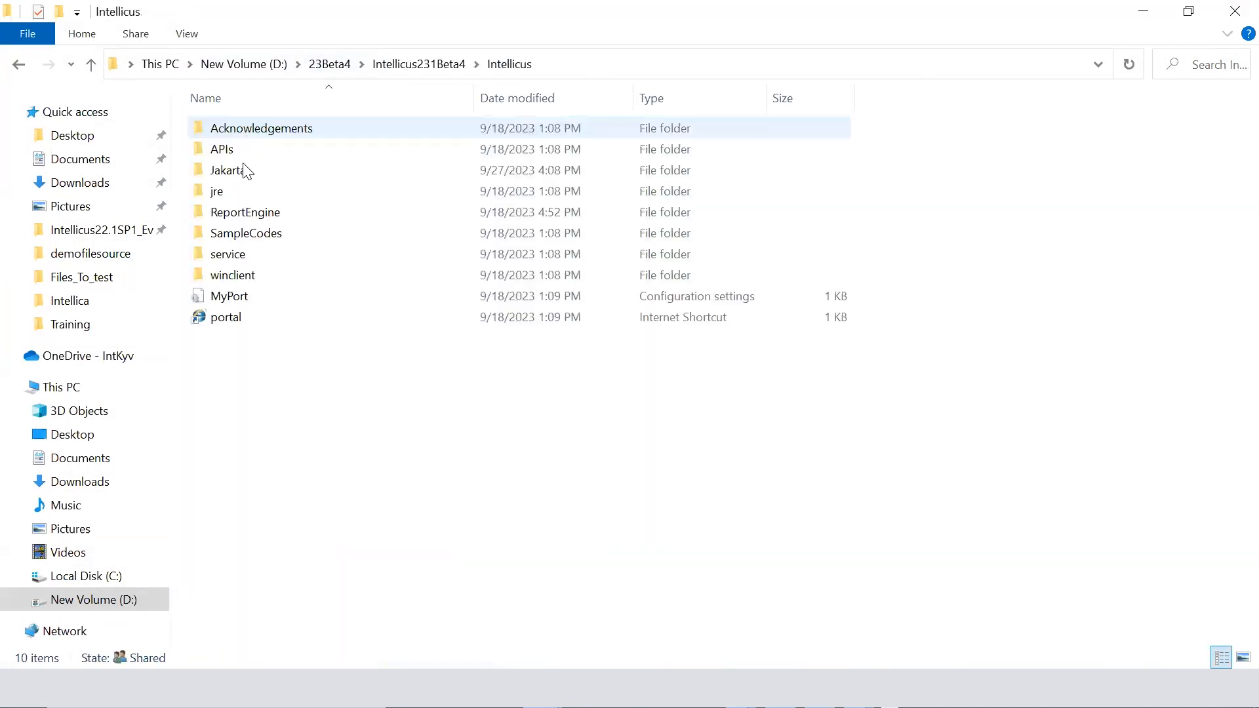
pyautogui.doubleClick(242, 169)
pyautogui.doubleClick(244, 233)
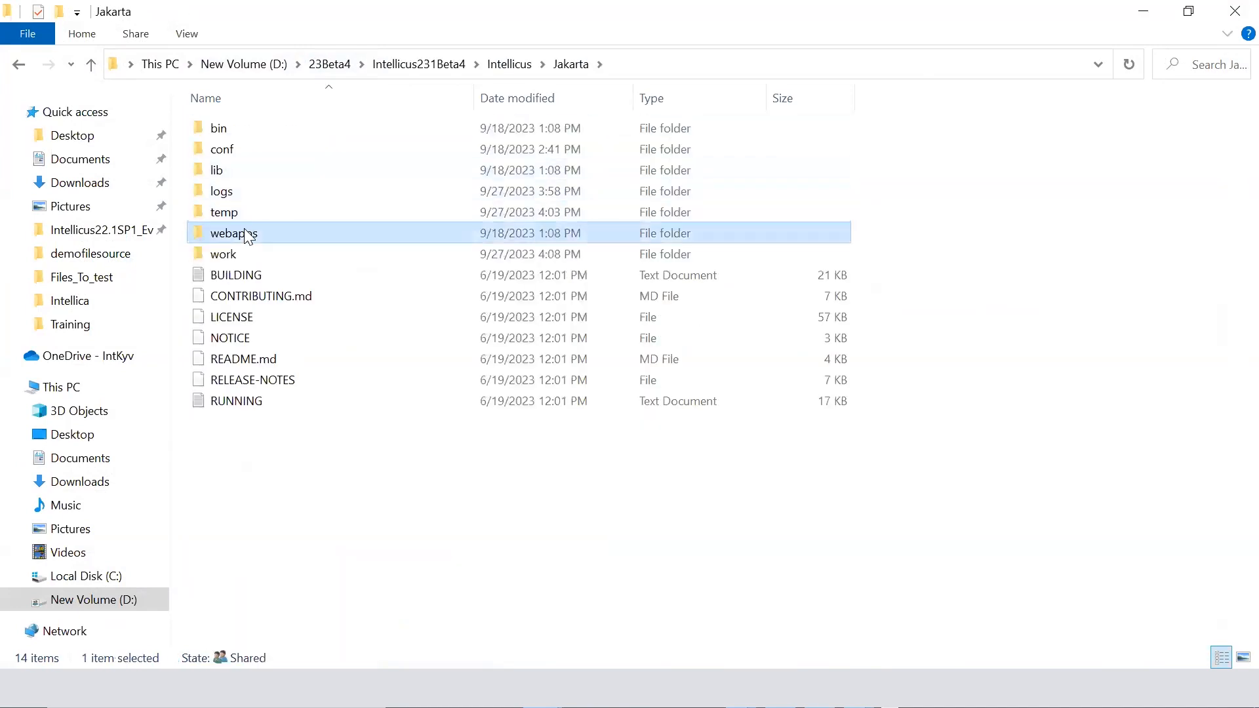
pyautogui.doubleClick(233, 129)
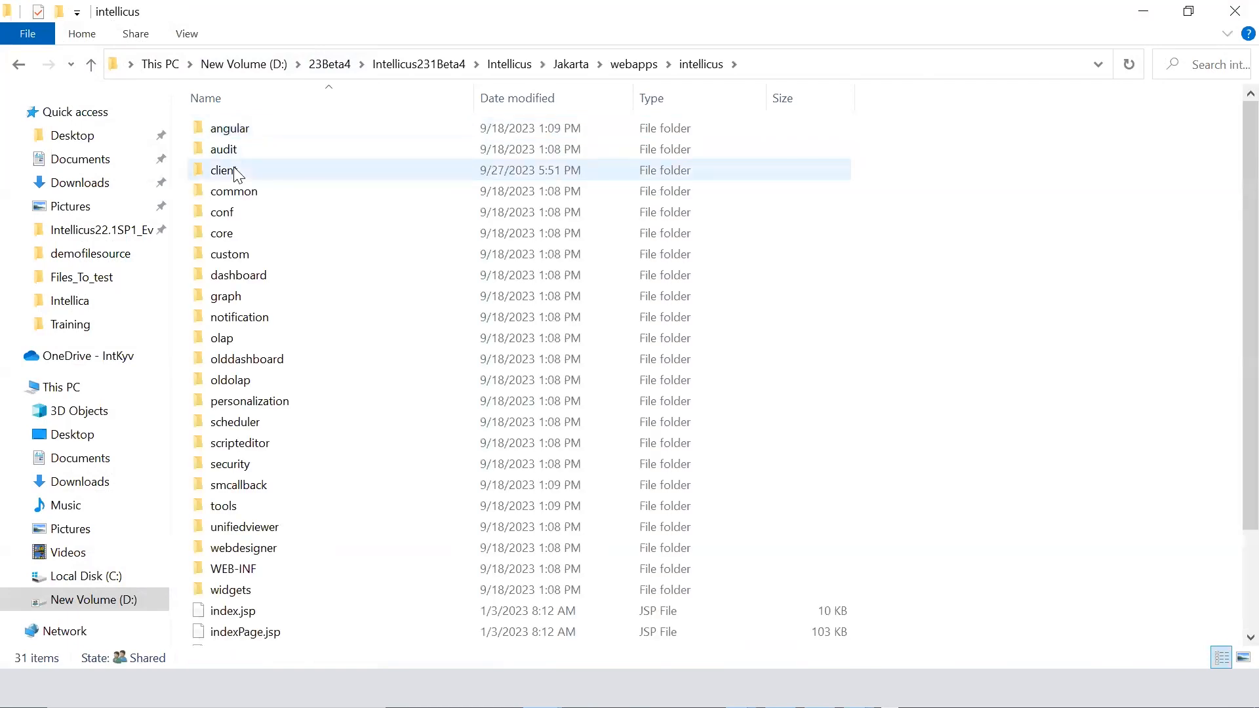
pyautogui.doubleClick(234, 169)
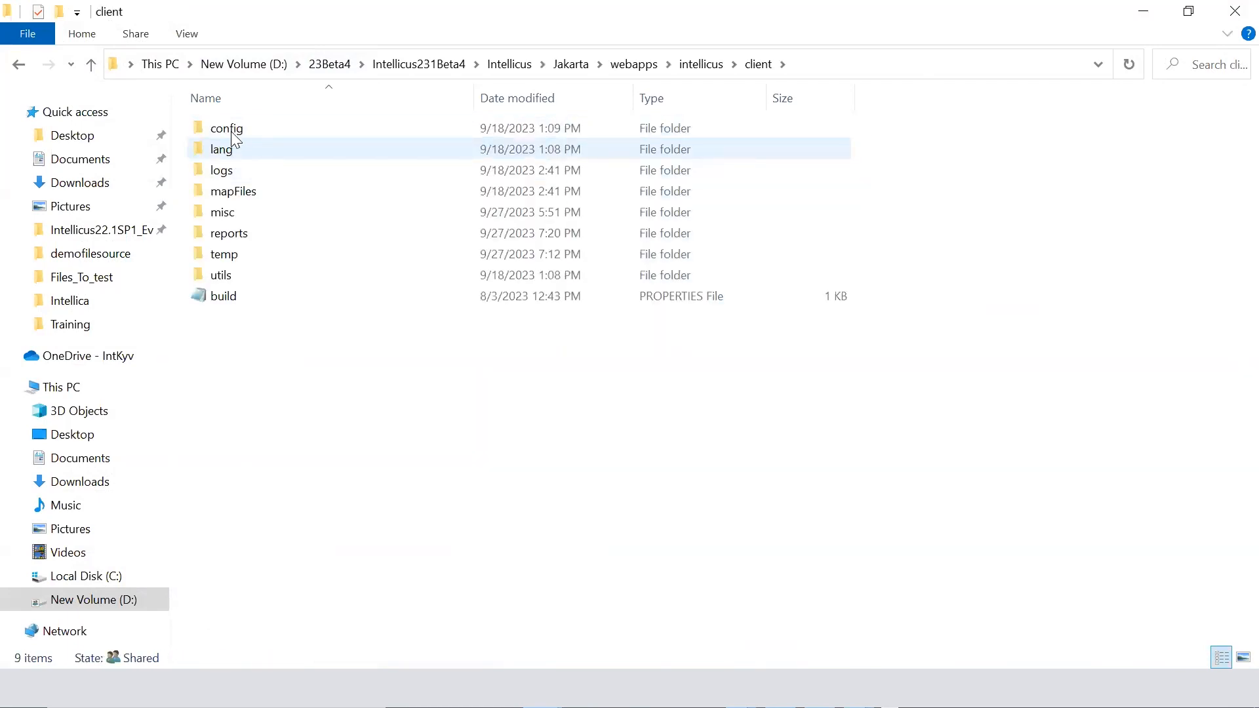
pyautogui.doubleClick(231, 130)
pyautogui.doubleClick(238, 150)
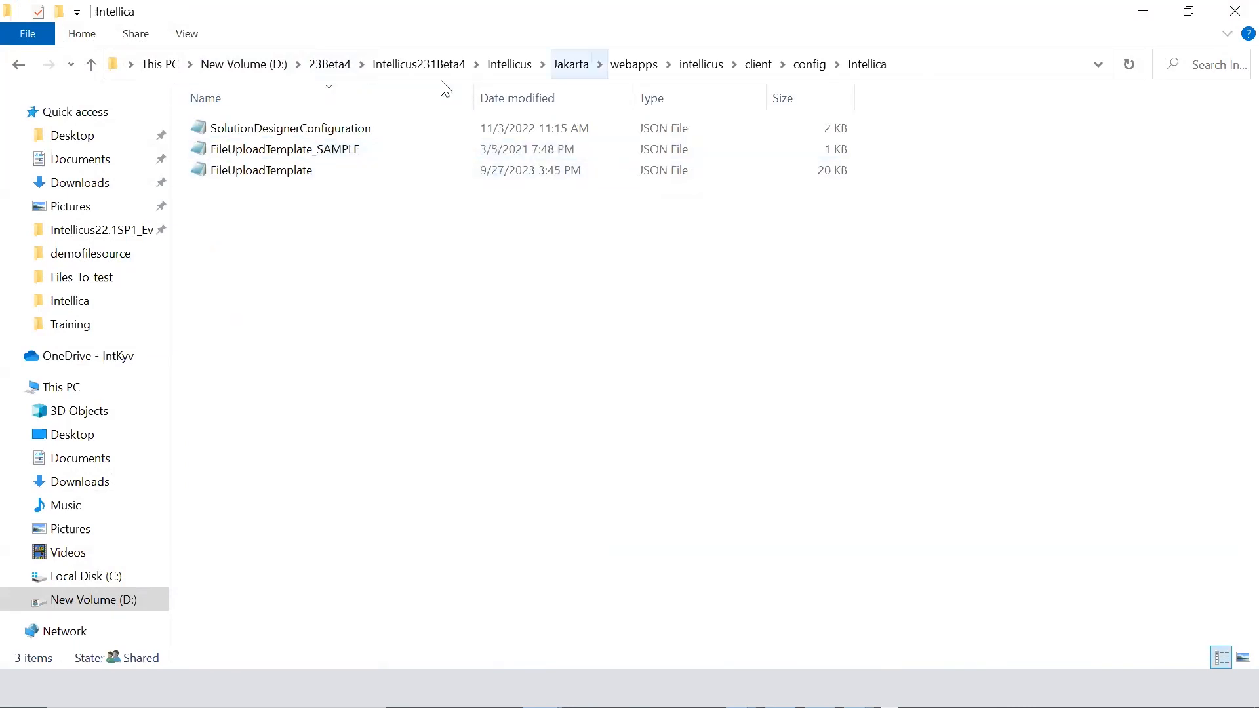
# Go back to Intellicus231Beta4, open Intellicus/Jakarta/webapps/intellicus/client/config and locate the configuration properties file
pyautogui.click(428, 63)
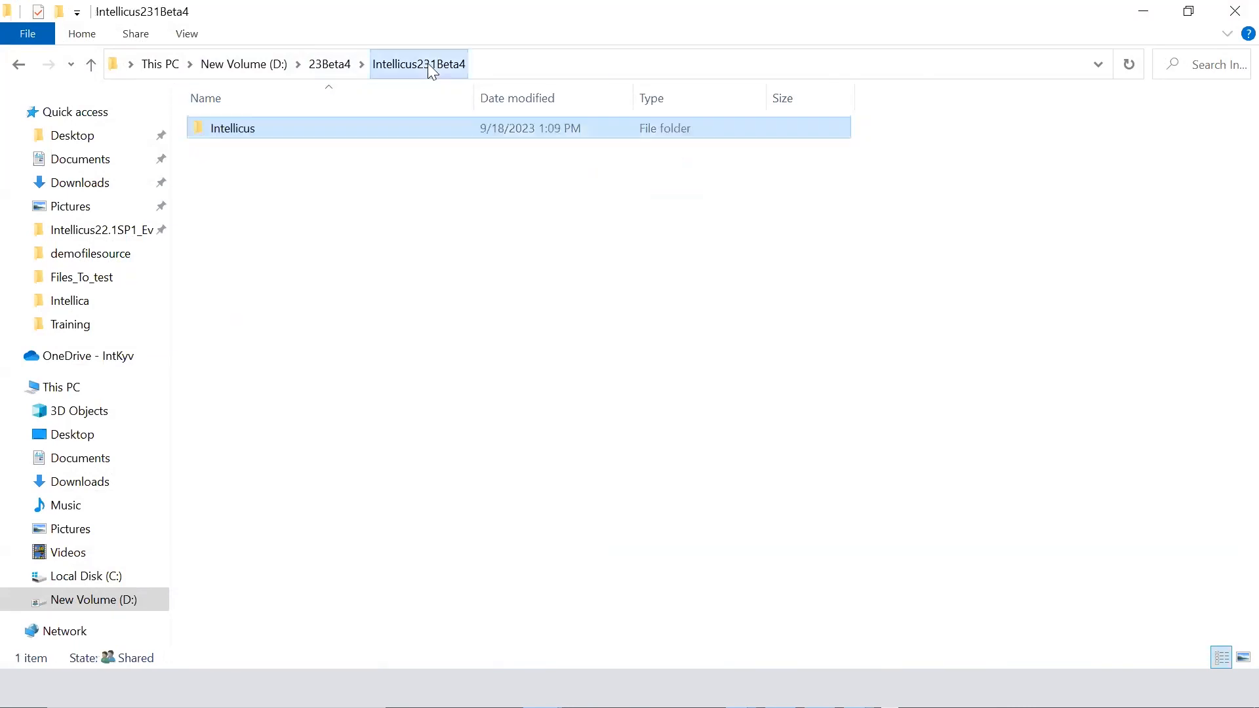
pyautogui.doubleClick(320, 121)
pyautogui.doubleClick(255, 171)
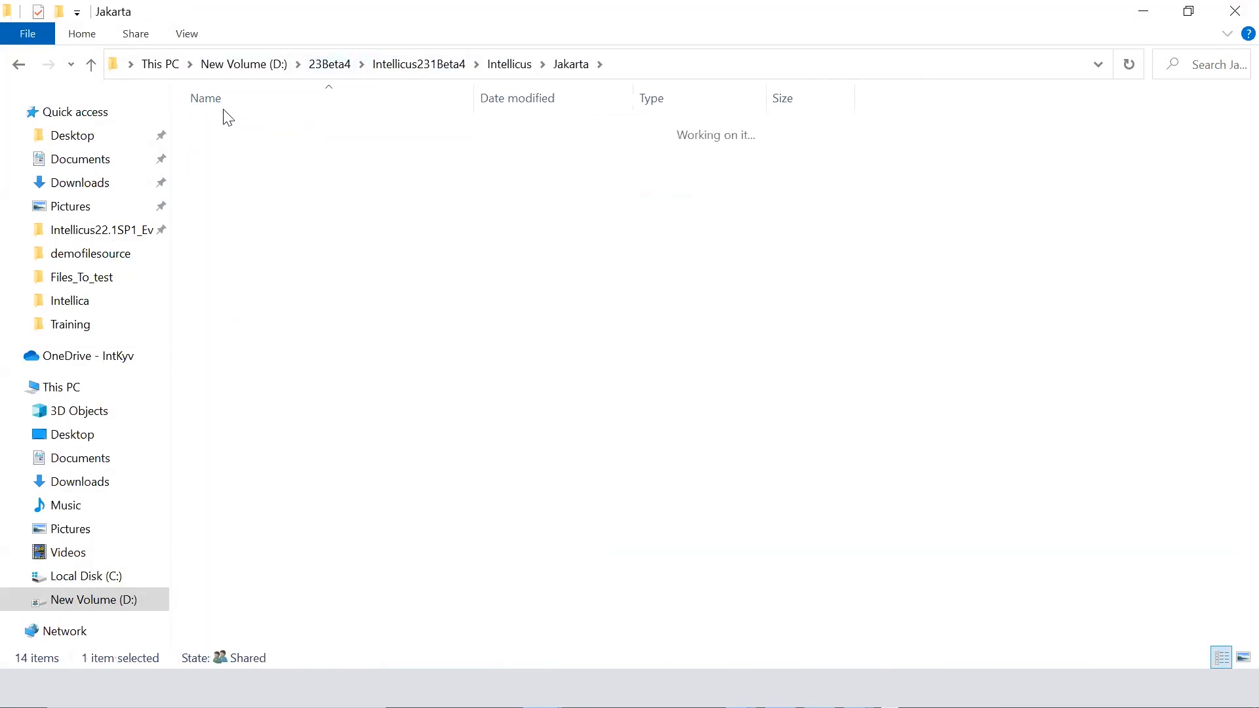
pyautogui.doubleClick(223, 128)
pyautogui.doubleClick(223, 128)
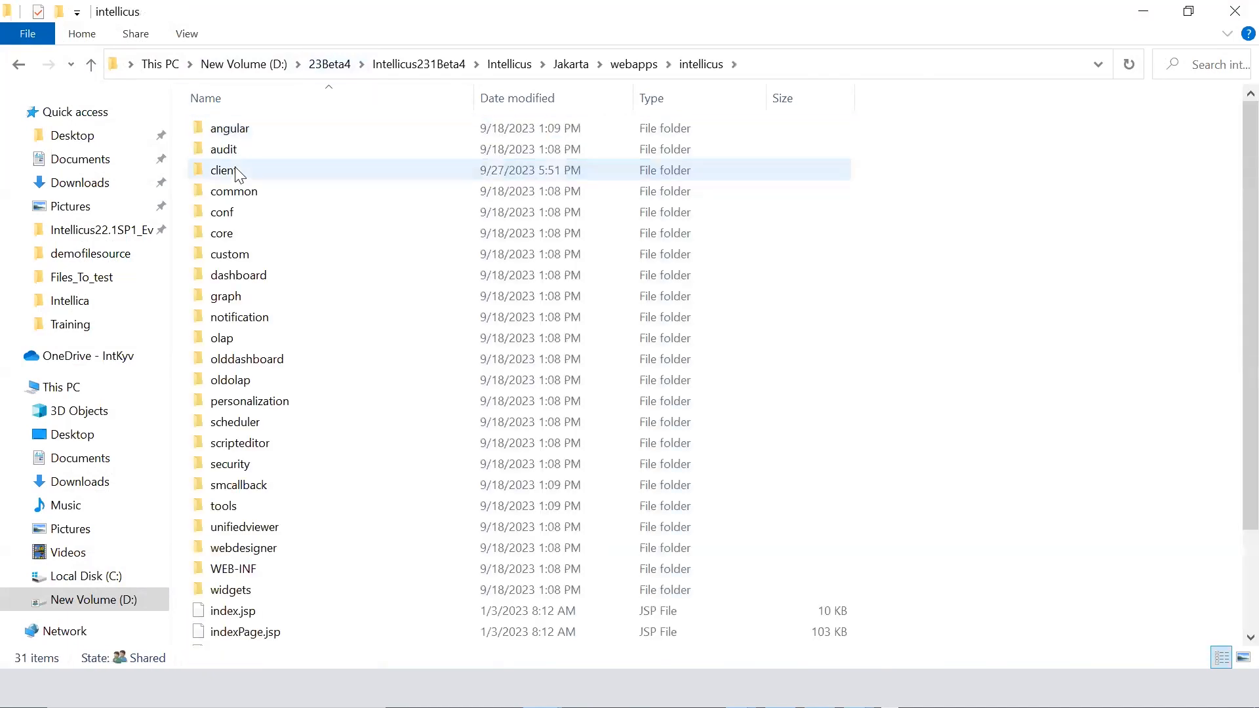
pyautogui.doubleClick(237, 173)
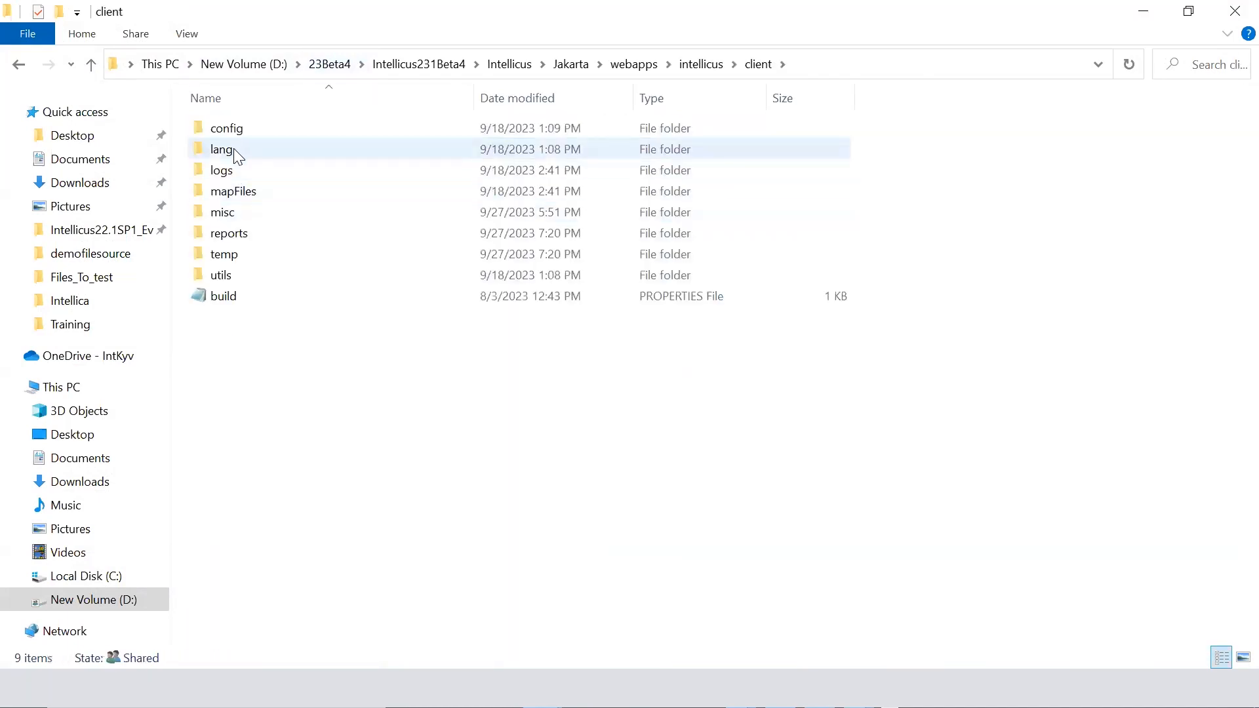
pyautogui.doubleClick(235, 129)
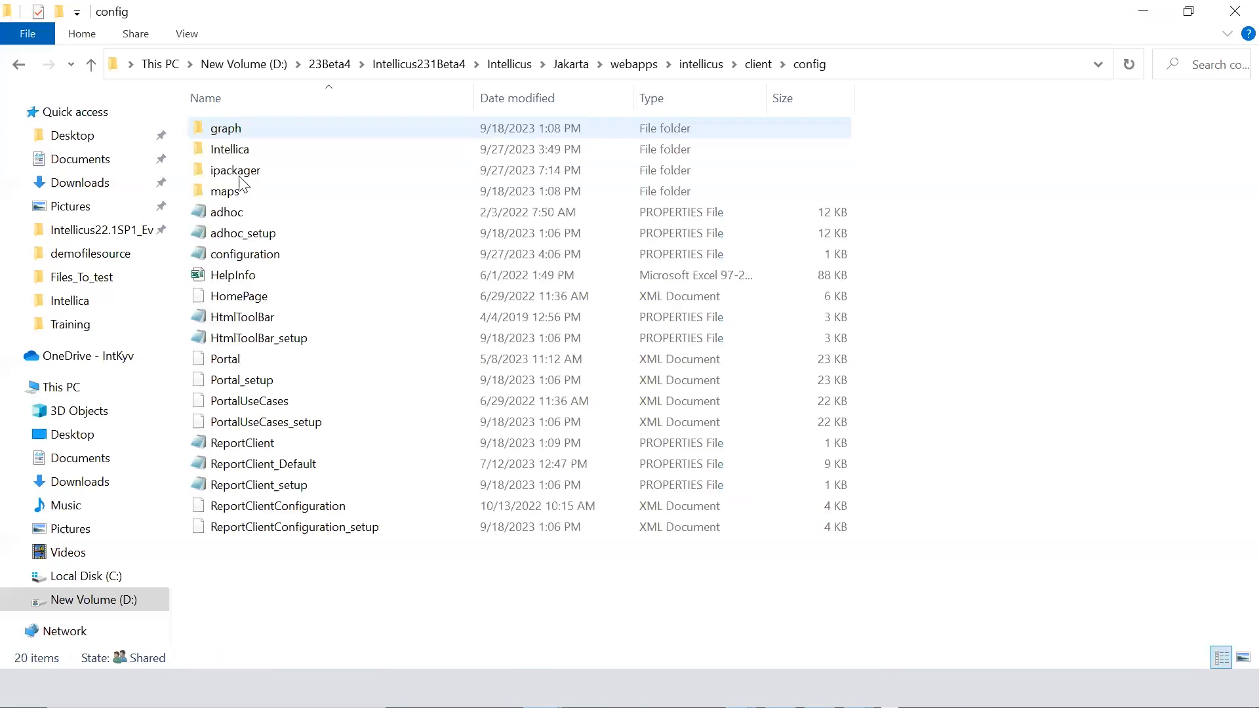
pyautogui.click(255, 255)
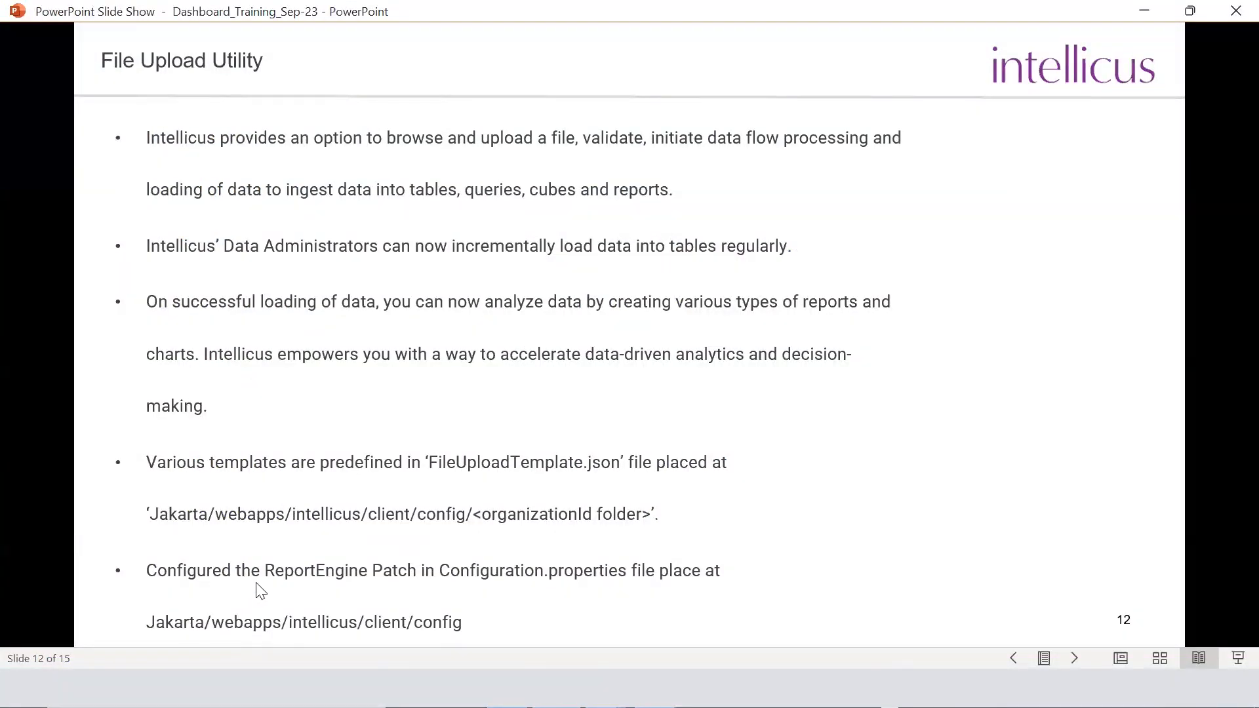
# Check the File Upload Utility slide for the Configuration.properties location, and return to the config folder's configuration file
pyautogui.click(301, 540)
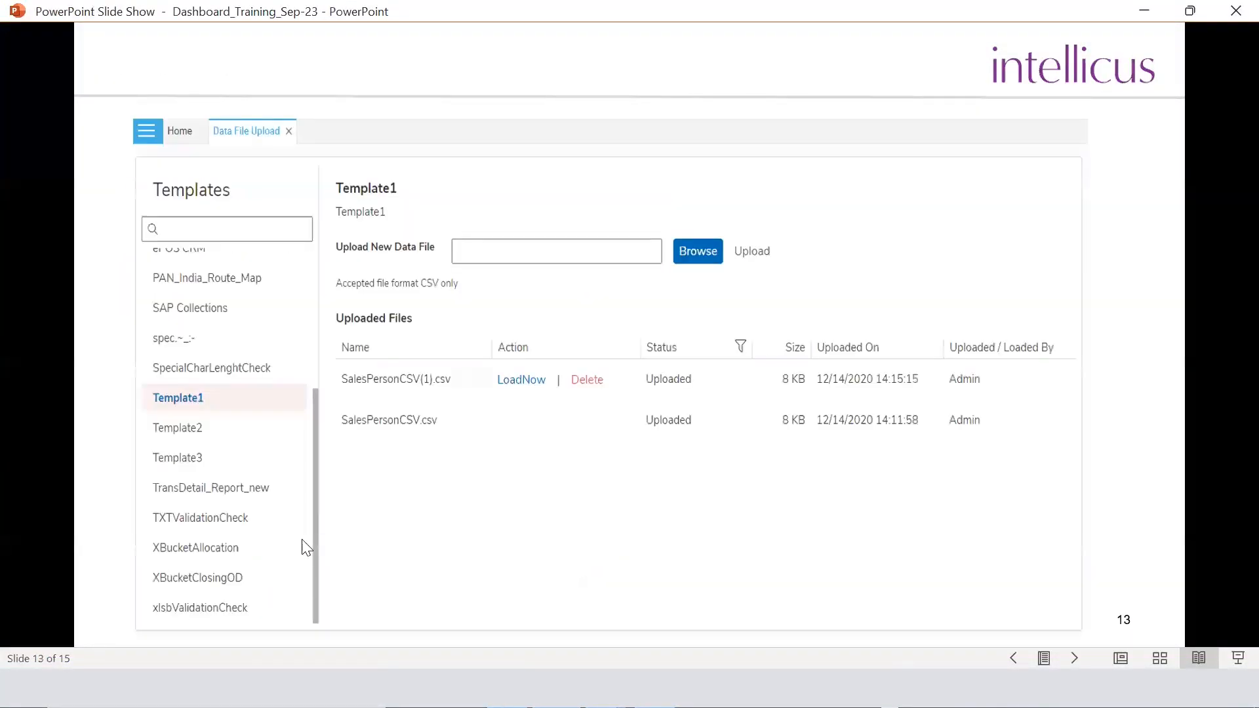
pyautogui.press('Left')
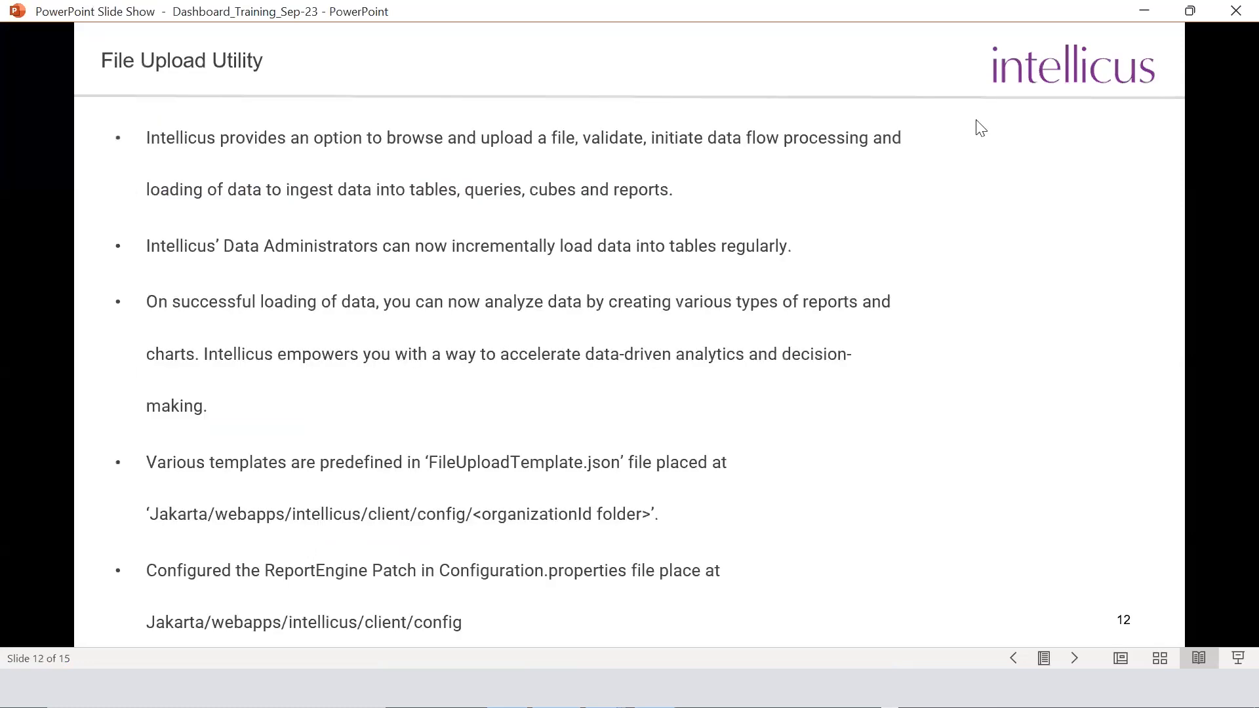
pyautogui.click(1144, 11)
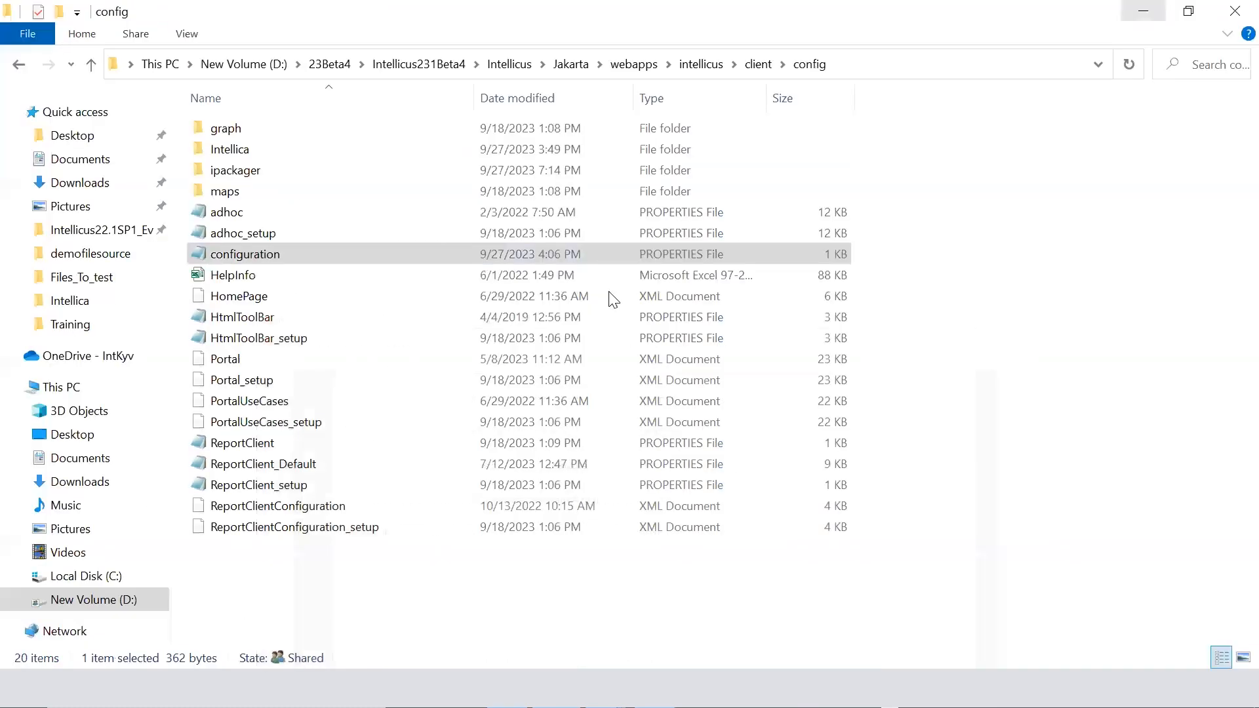
pyautogui.click(249, 254)
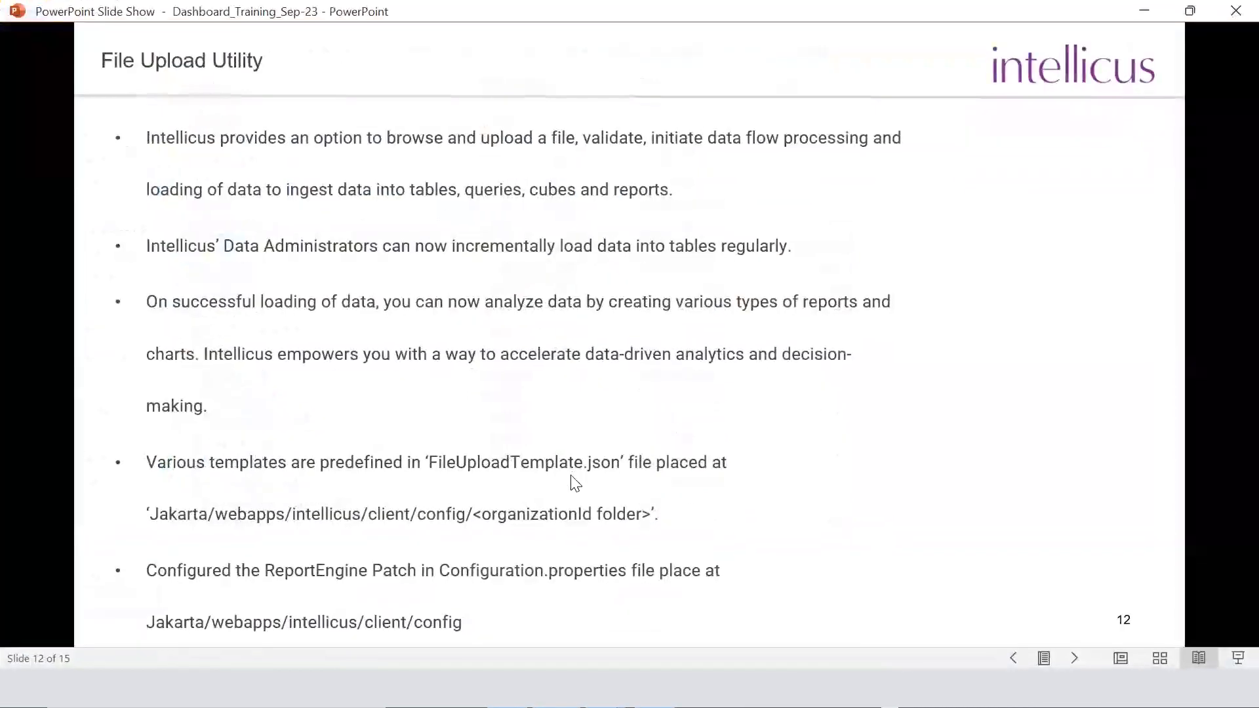
# Advance the Dashboard_Training_Sep-23 slide show in PowerPoint to slide 13, showing the Data File Upload screen
pyautogui.click(570, 476)
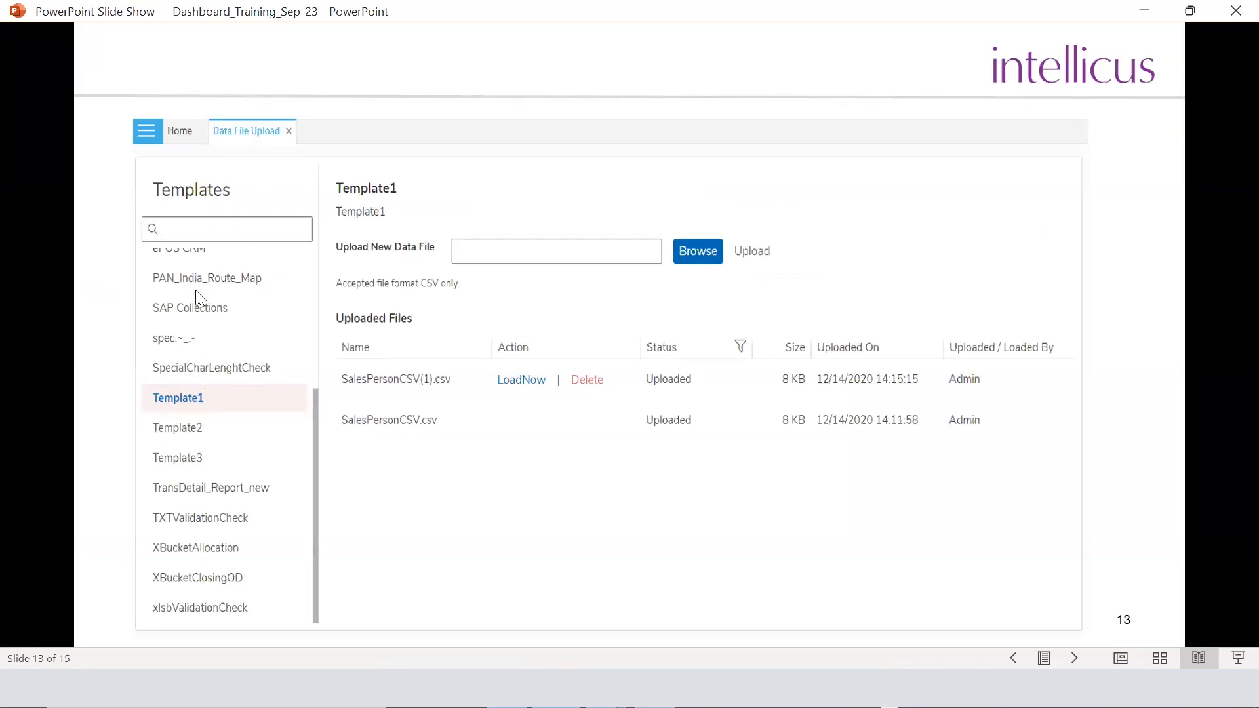
pyautogui.rightClick(202, 330)
pyautogui.press('Escape')
# Switch to the Intellicus portal in the browser and open the Data File Upload page
pyautogui.click(460, 600)
pyautogui.click(28, 97)
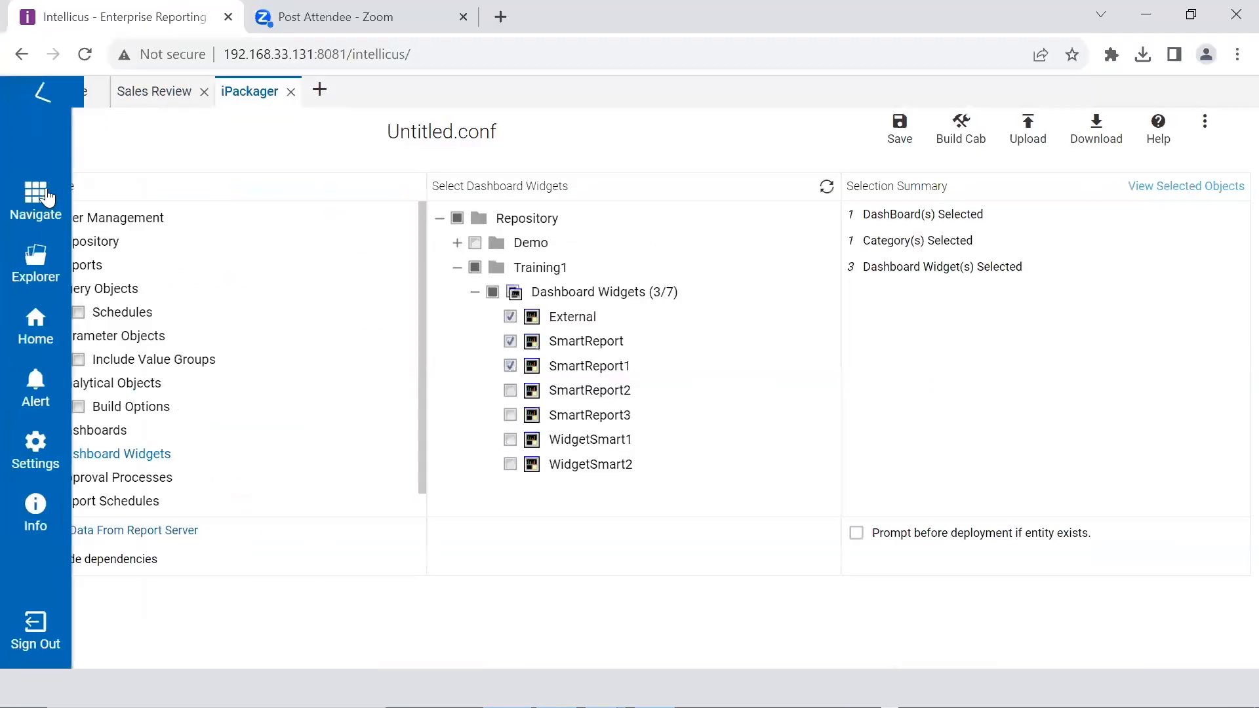
pyautogui.click(45, 96)
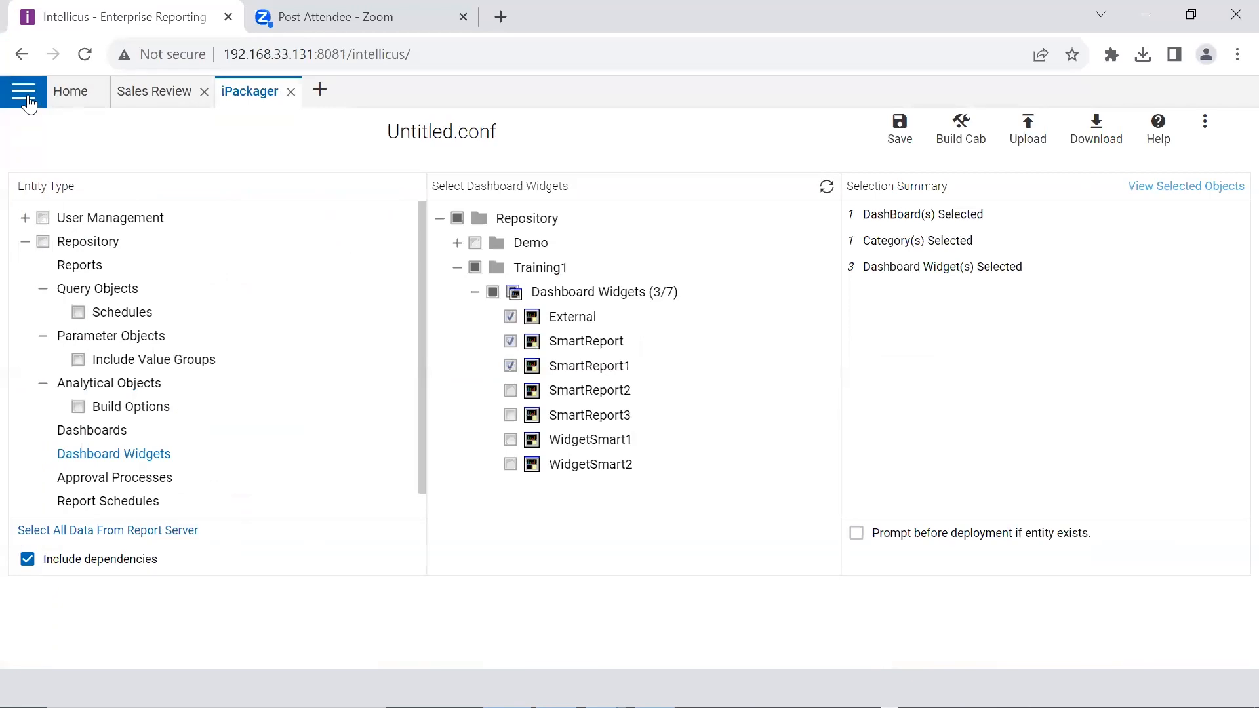
pyautogui.click(28, 98)
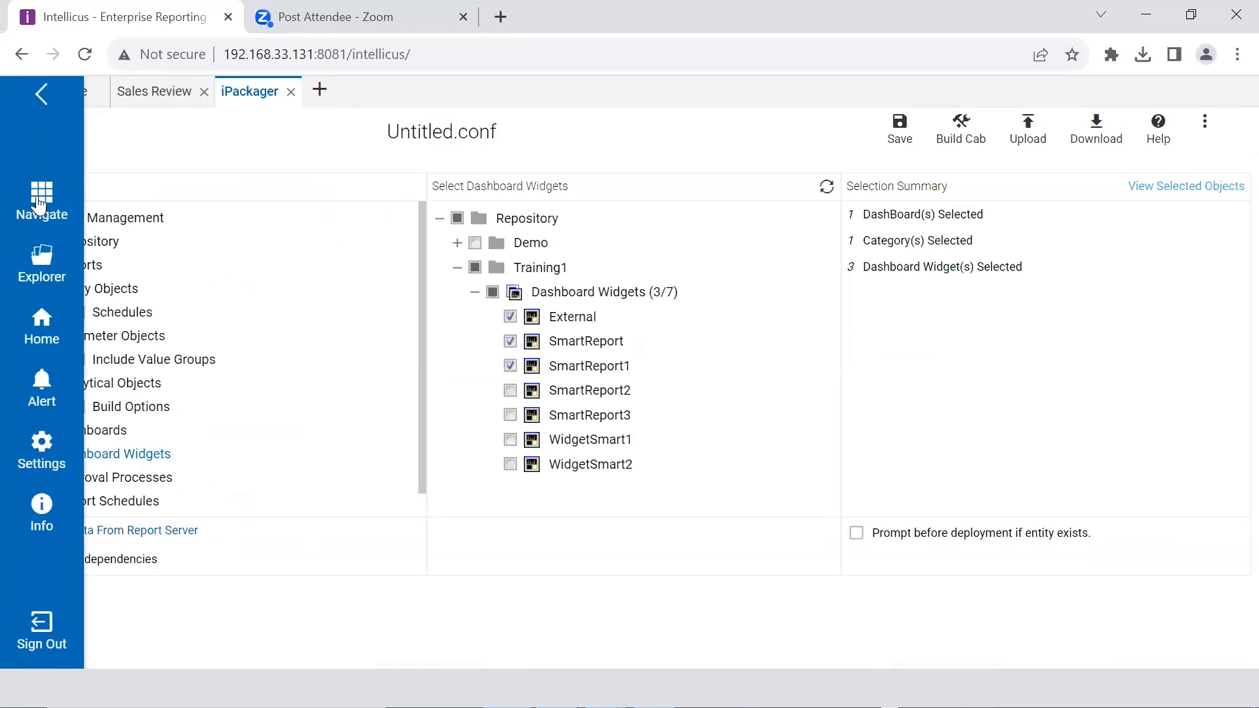
pyautogui.click(40, 205)
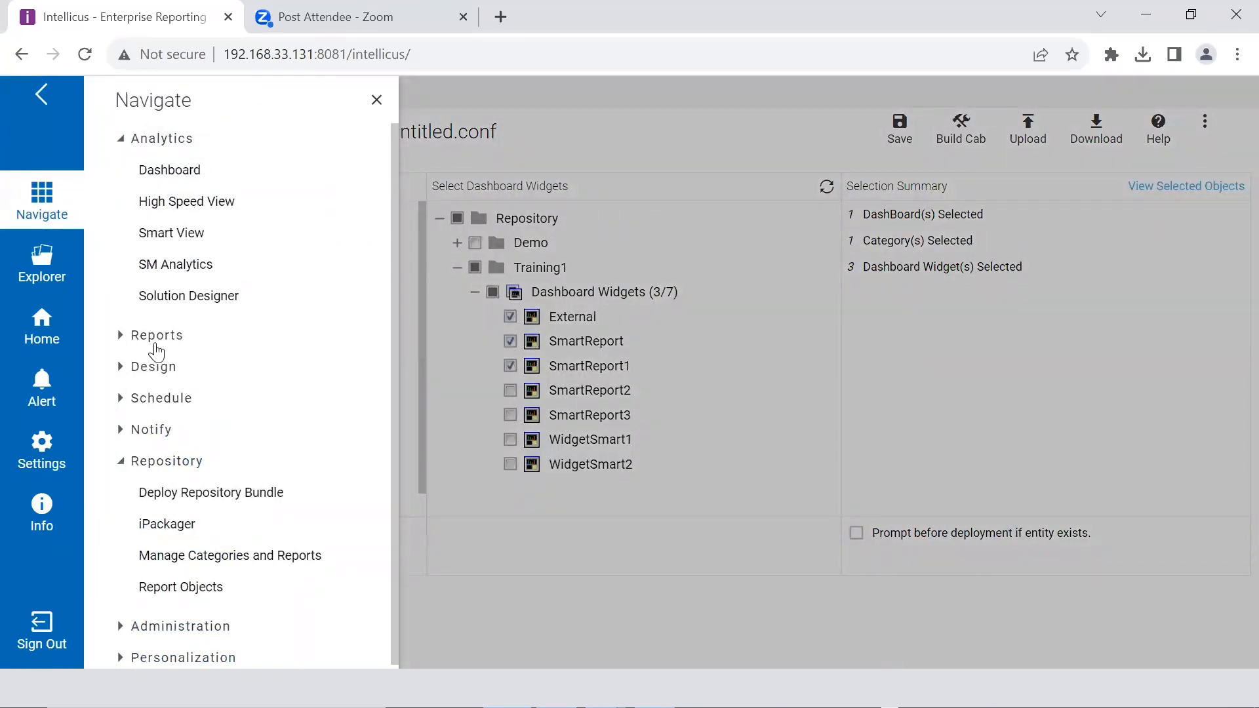
pyautogui.click(154, 368)
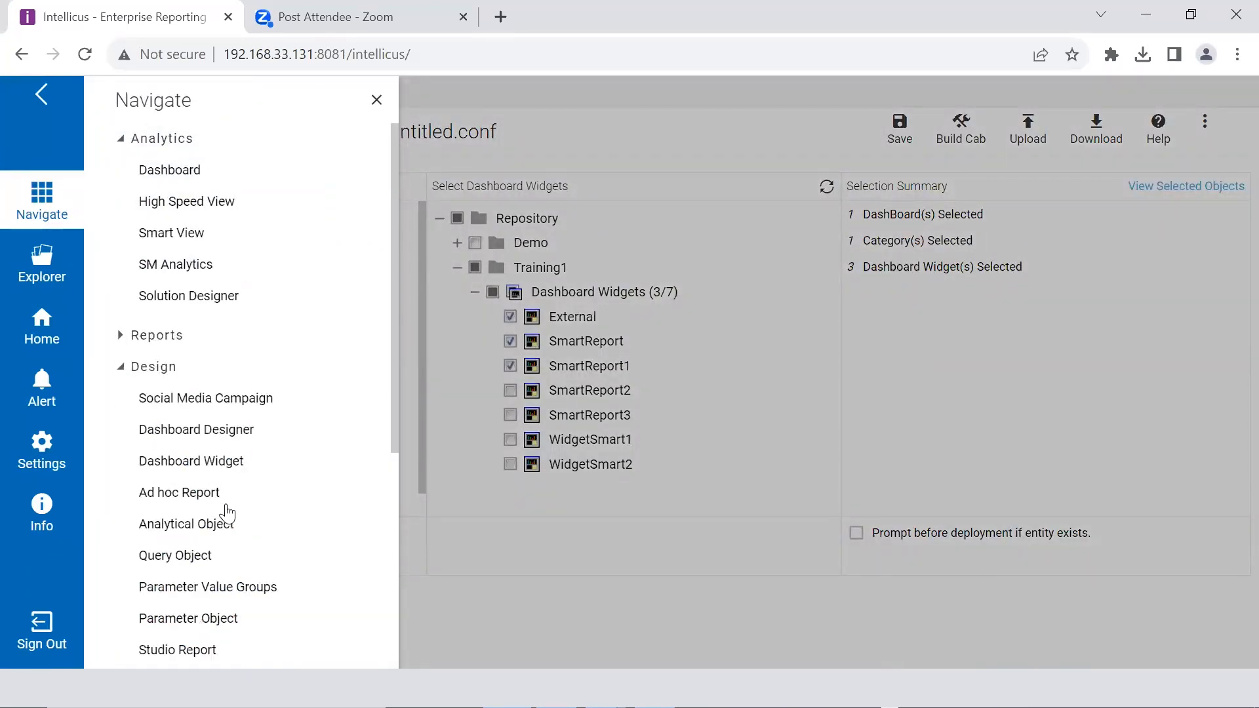
pyautogui.scroll(-3, 196, 610)
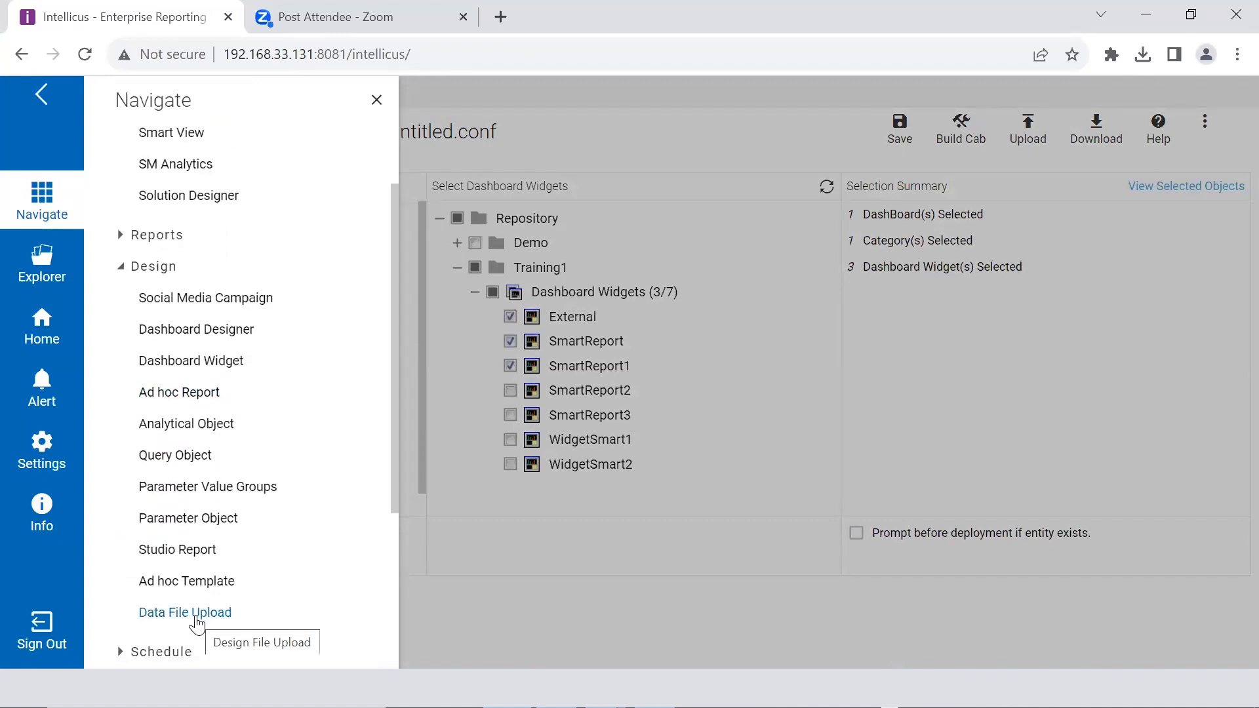
pyautogui.click(197, 622)
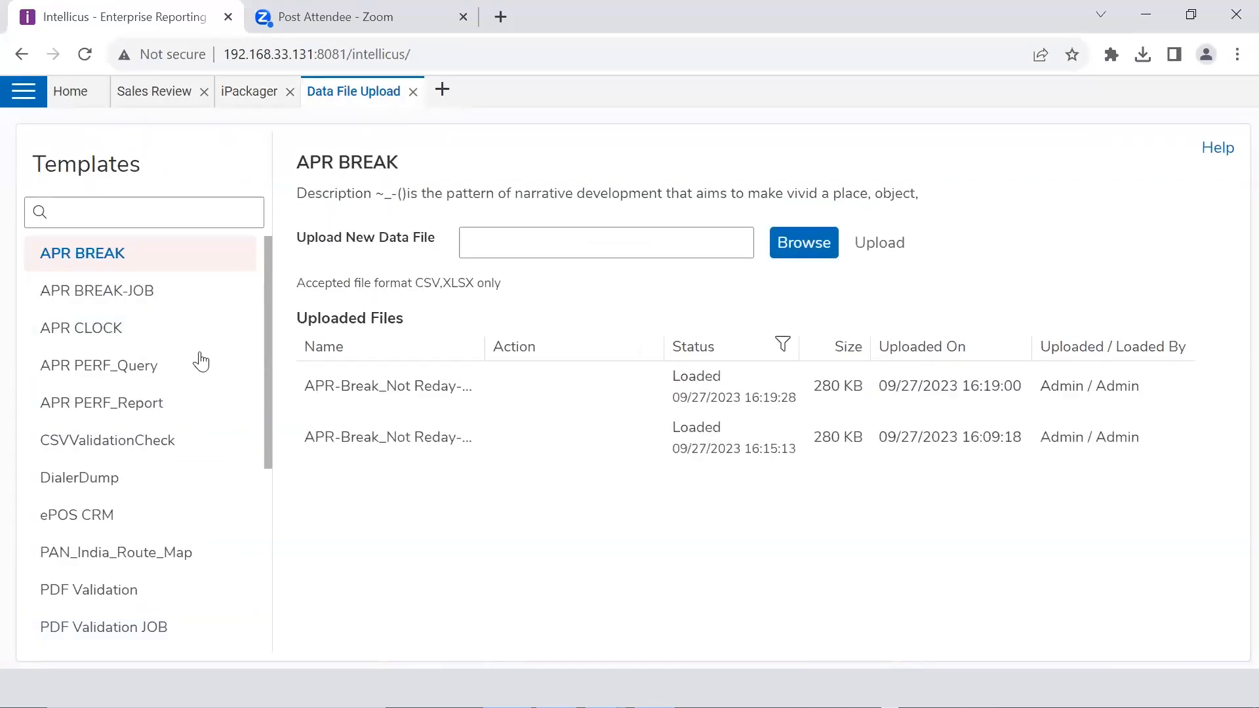
# Look through the upload templates from APR BREAK-JOB to DialerDump, checking each one's accepted file format and uploaded files
pyautogui.scroll(-1, 201, 360)
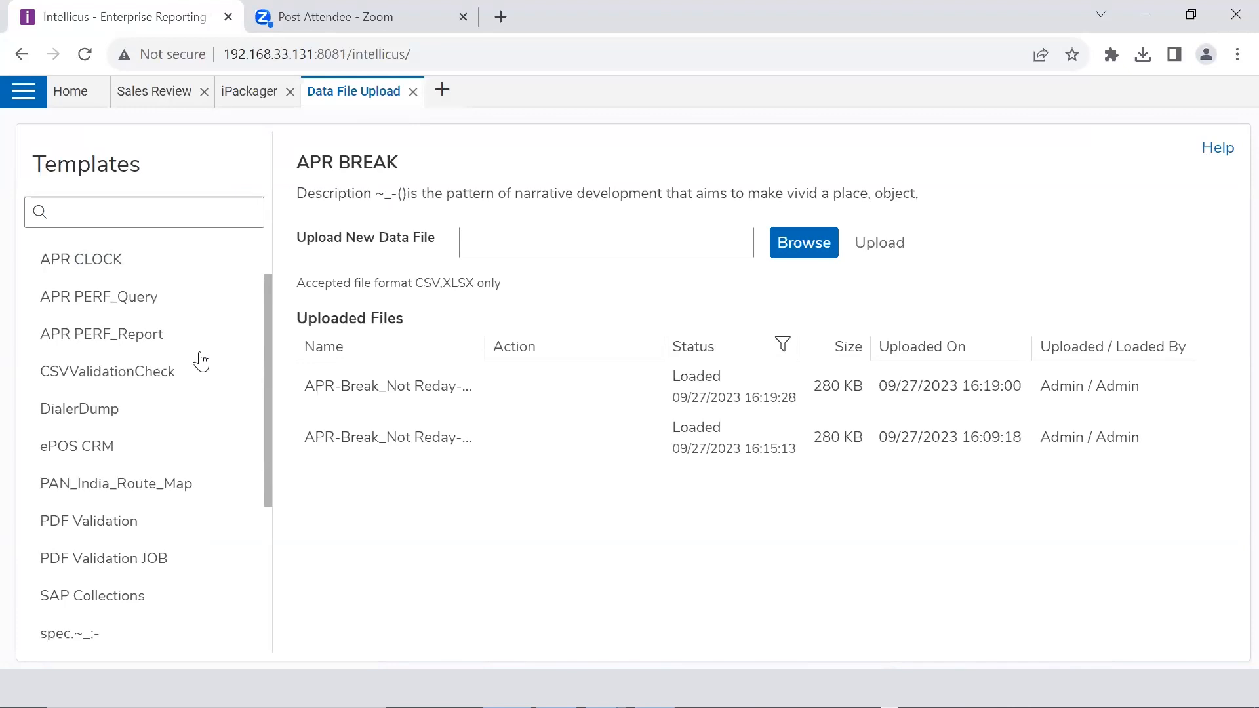
pyautogui.scroll(1, 202, 361)
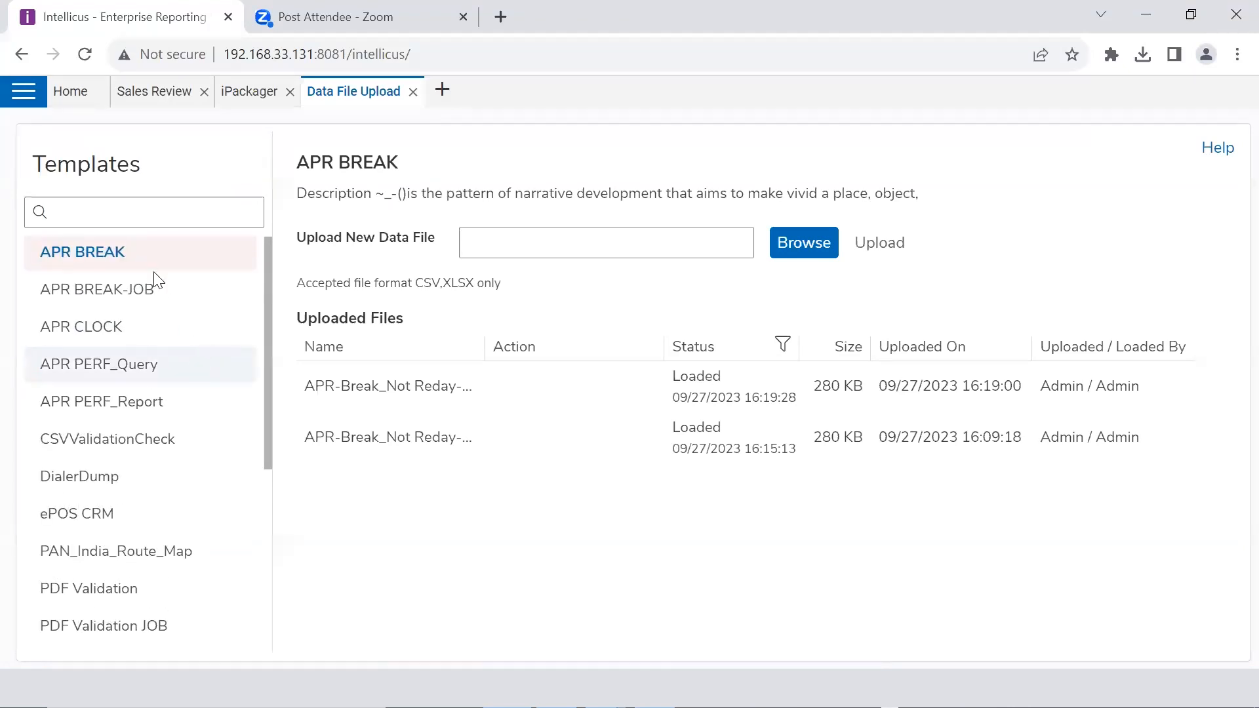
pyautogui.click(154, 292)
pyautogui.click(116, 336)
pyautogui.click(118, 377)
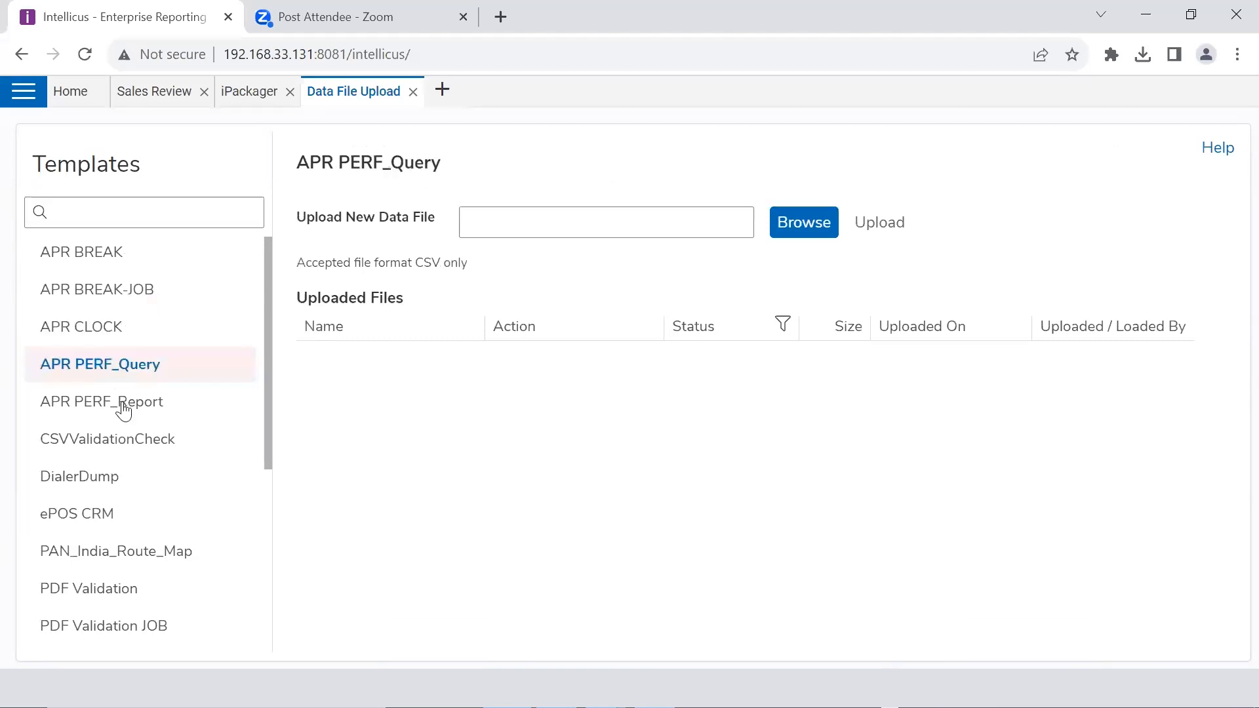
pyautogui.click(120, 411)
pyautogui.click(124, 439)
pyautogui.click(104, 476)
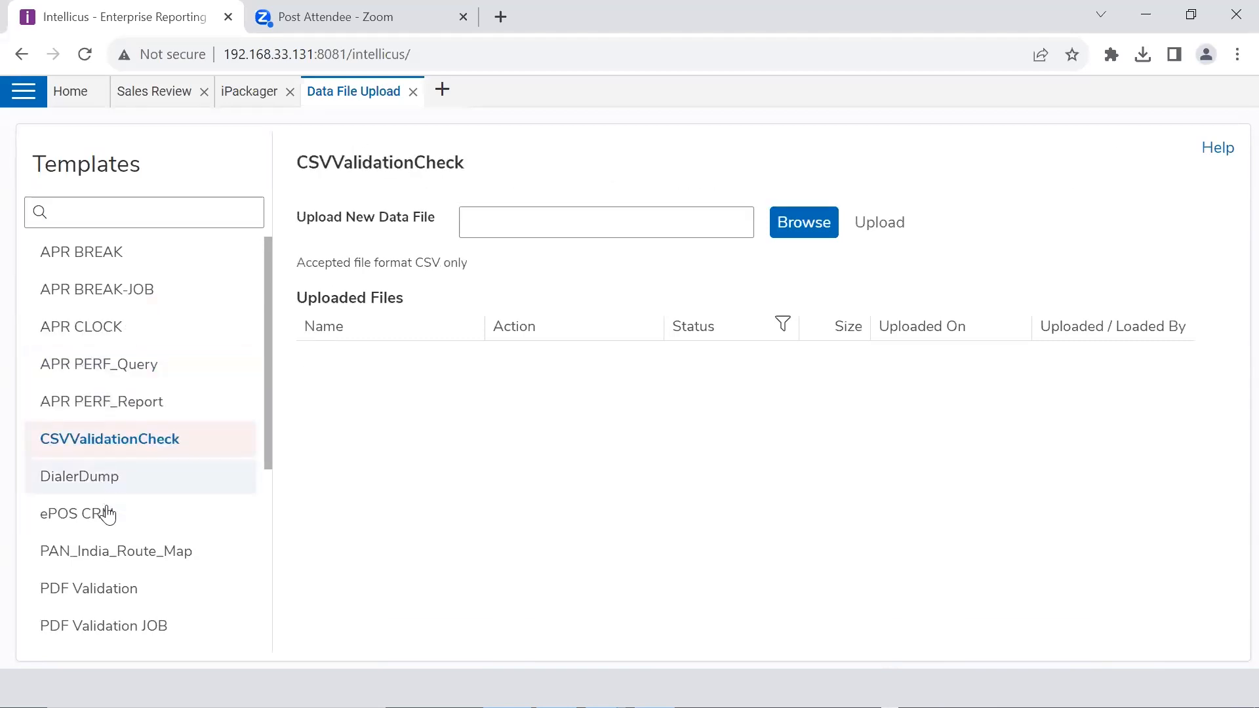
# Review the ePOS CRM, PAN_India_Route_Map, PDF Validation JOB and SAP Collections templates for descriptions and accepted file formats
pyautogui.click(104, 514)
pyautogui.click(112, 550)
pyautogui.scroll(-1, 108, 549)
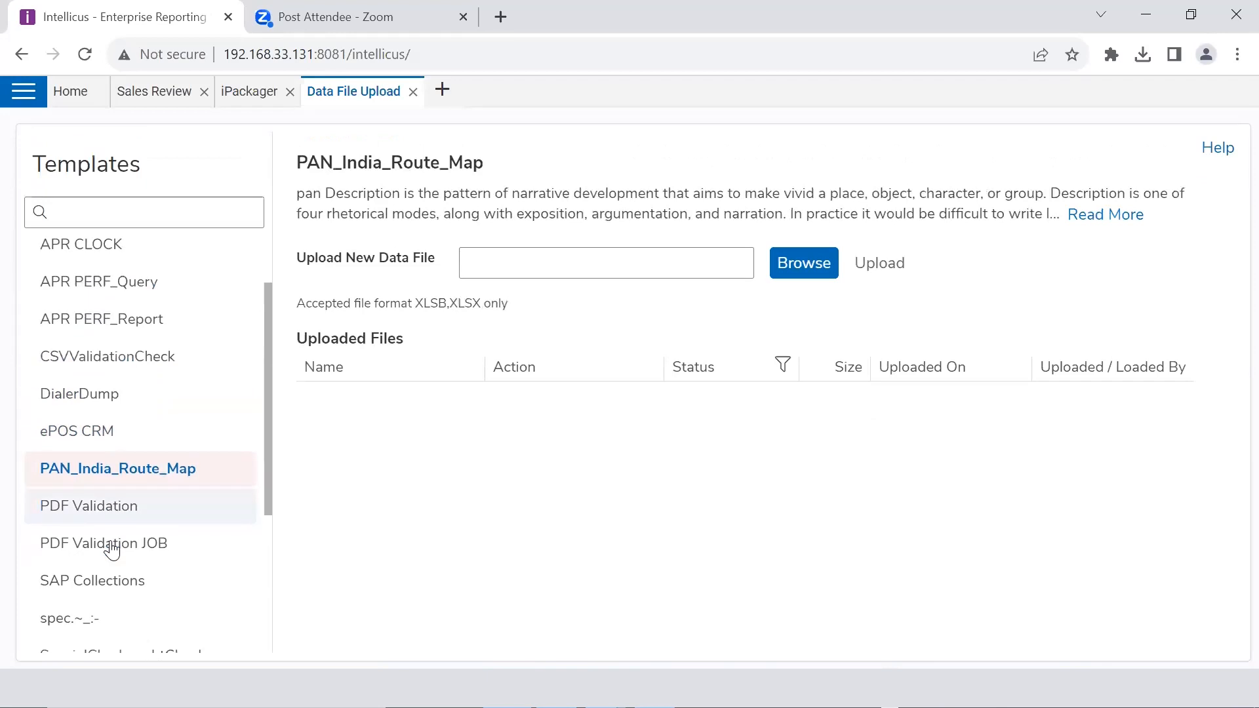
pyautogui.click(108, 545)
pyautogui.click(112, 590)
pyautogui.scroll(-1, 112, 593)
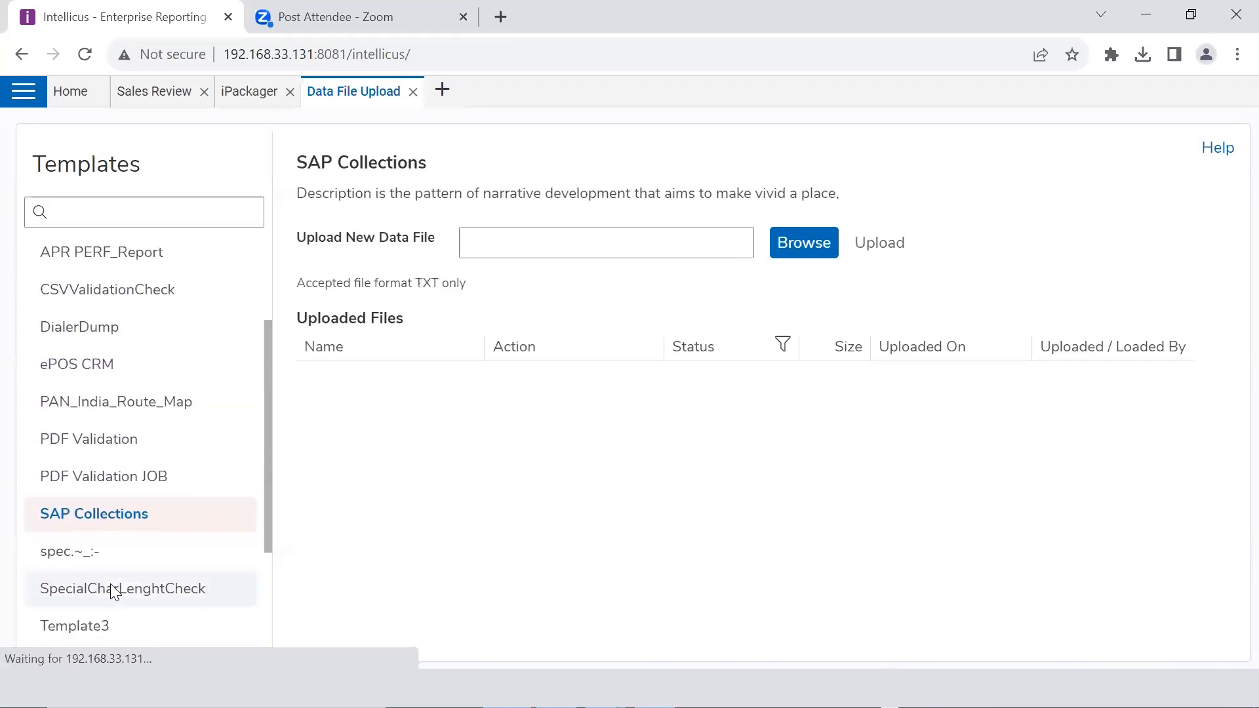
pyautogui.scroll(2, 112, 593)
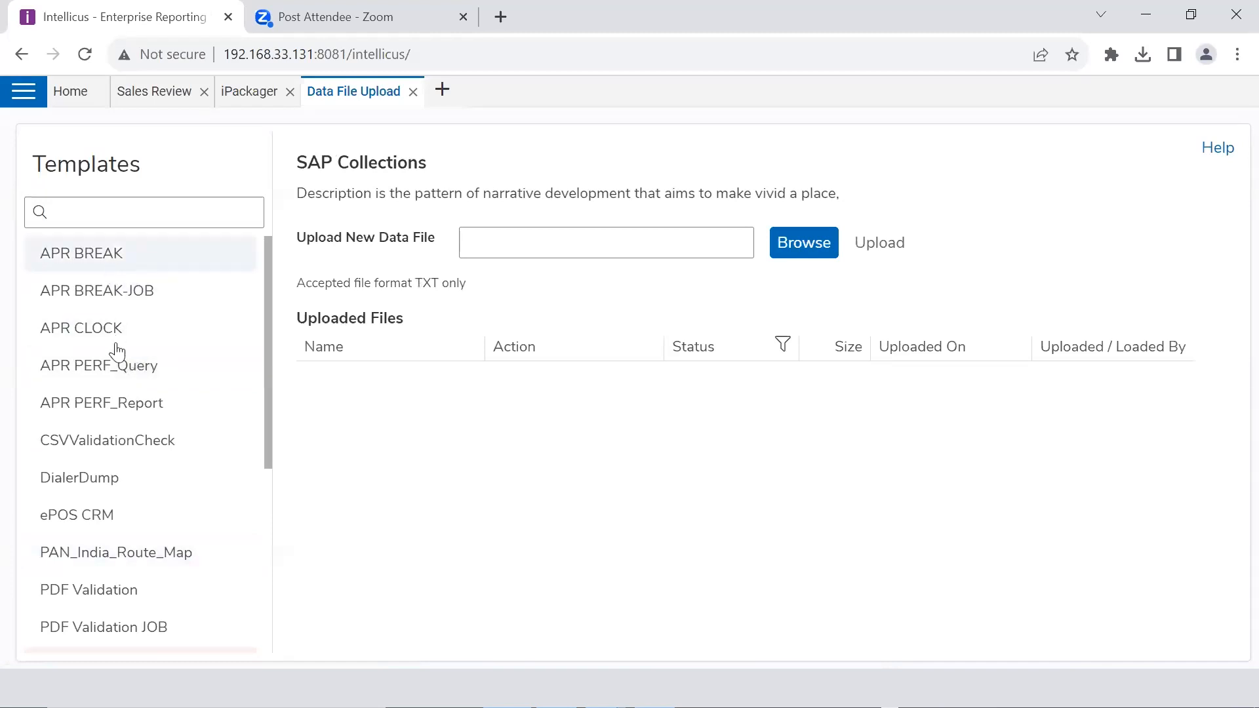
# For the APR BREAK template, choose APR-Break_Not Reday-8 from the Files_To_test folder as the new data file
pyautogui.click(91, 262)
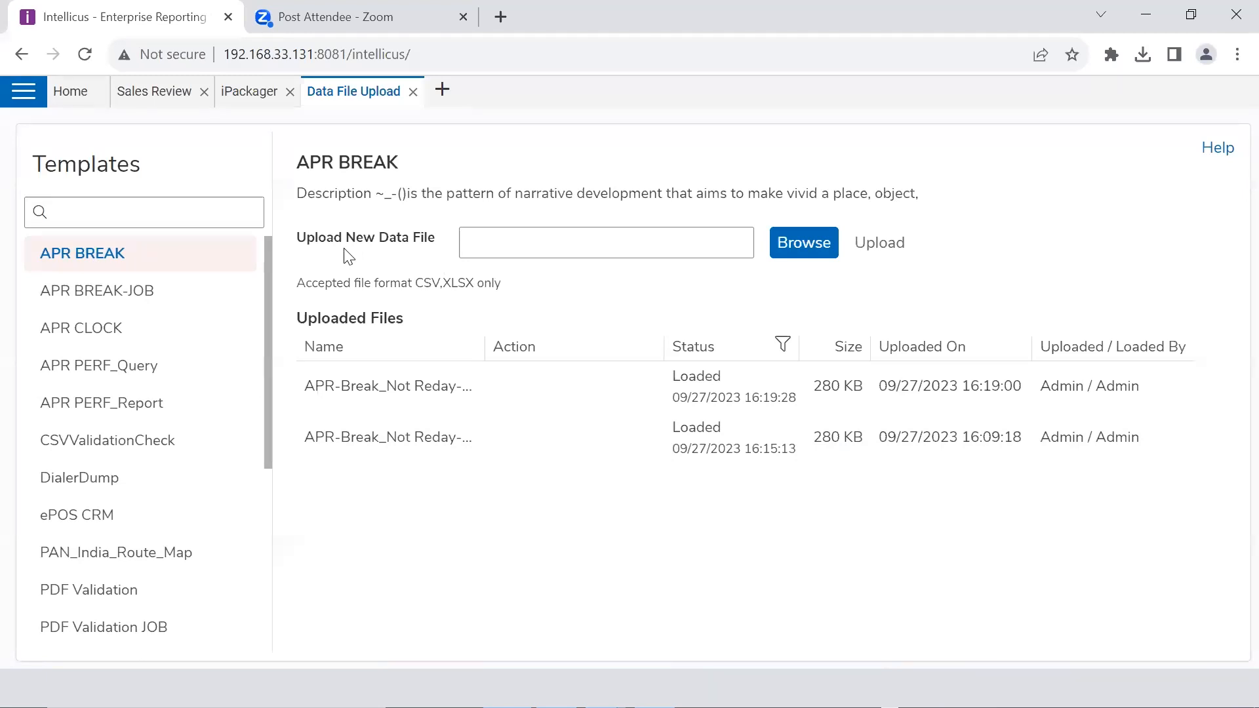
pyautogui.click(795, 248)
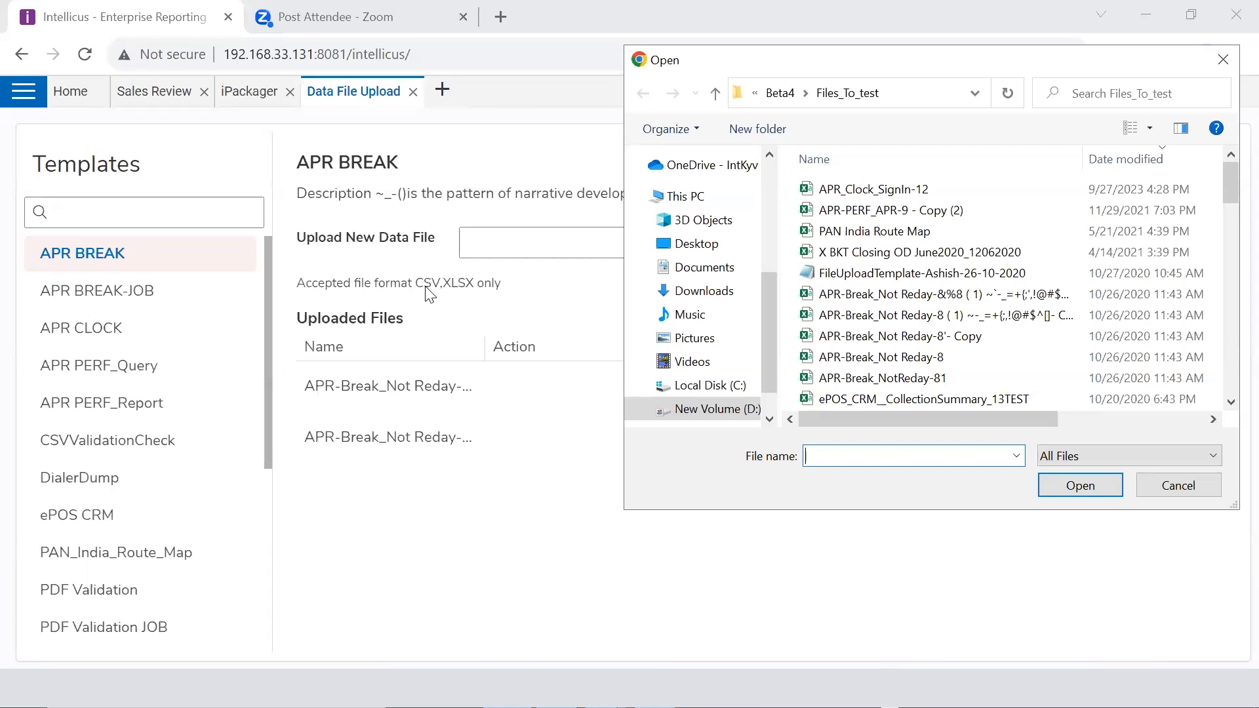
pyautogui.moveTo(878, 51); pyautogui.dragTo(596, 63)
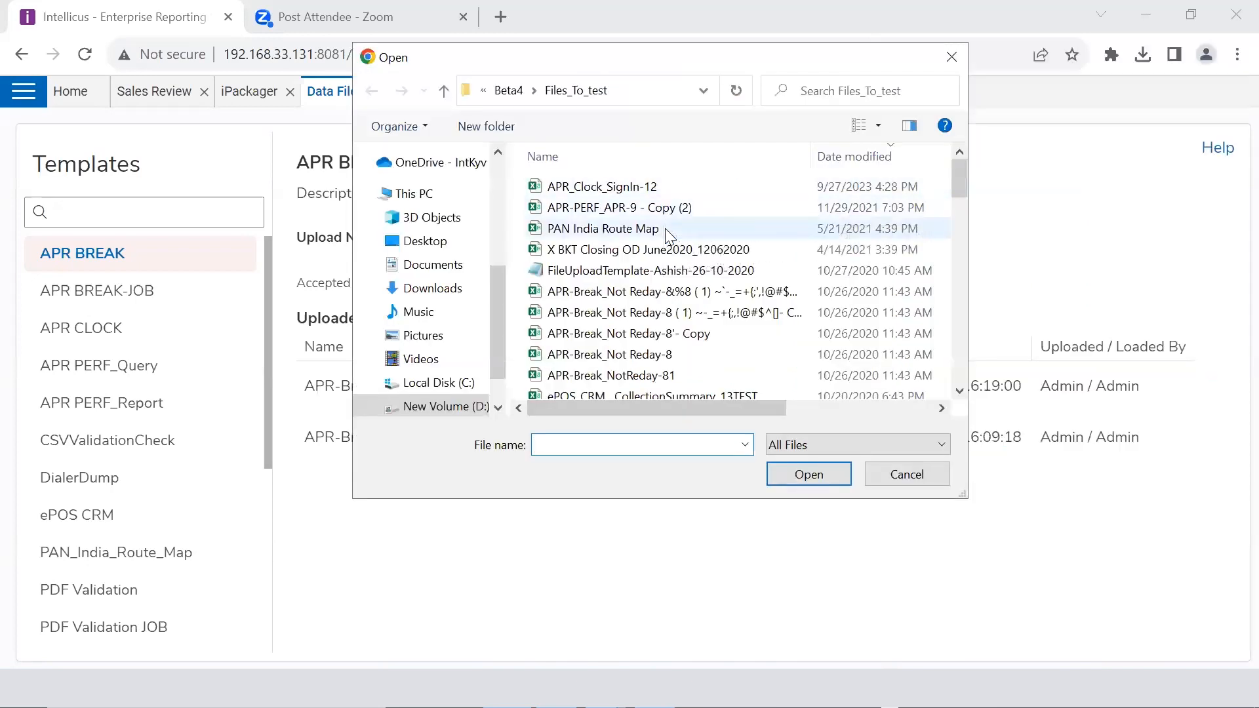
pyautogui.scroll(-1, 667, 234)
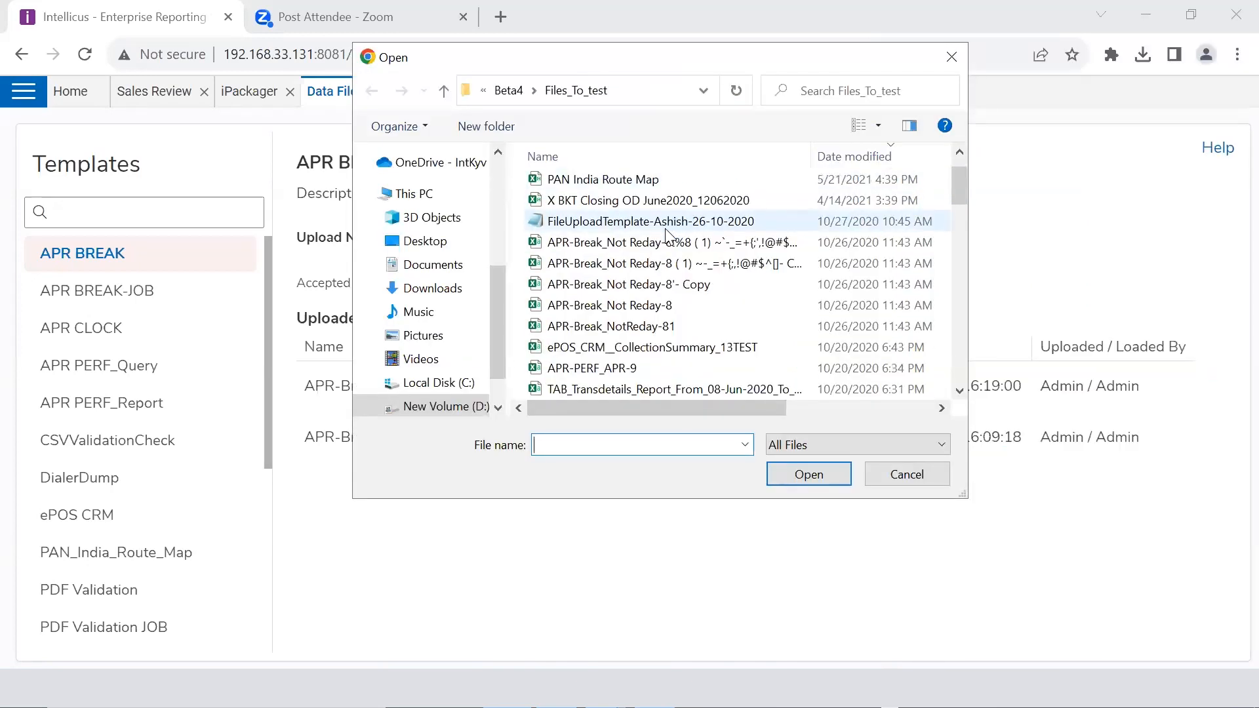
pyautogui.scroll(1, 646, 347)
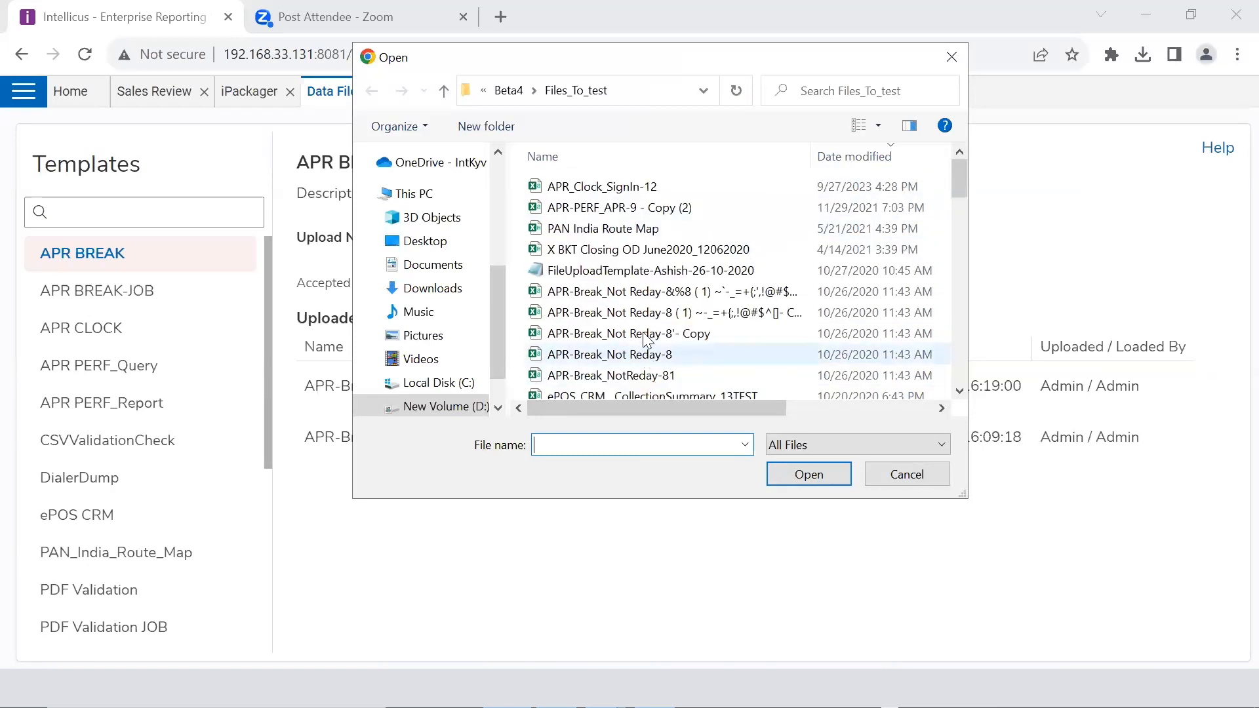
pyautogui.moveTo(646, 406); pyautogui.dragTo(523, 328)
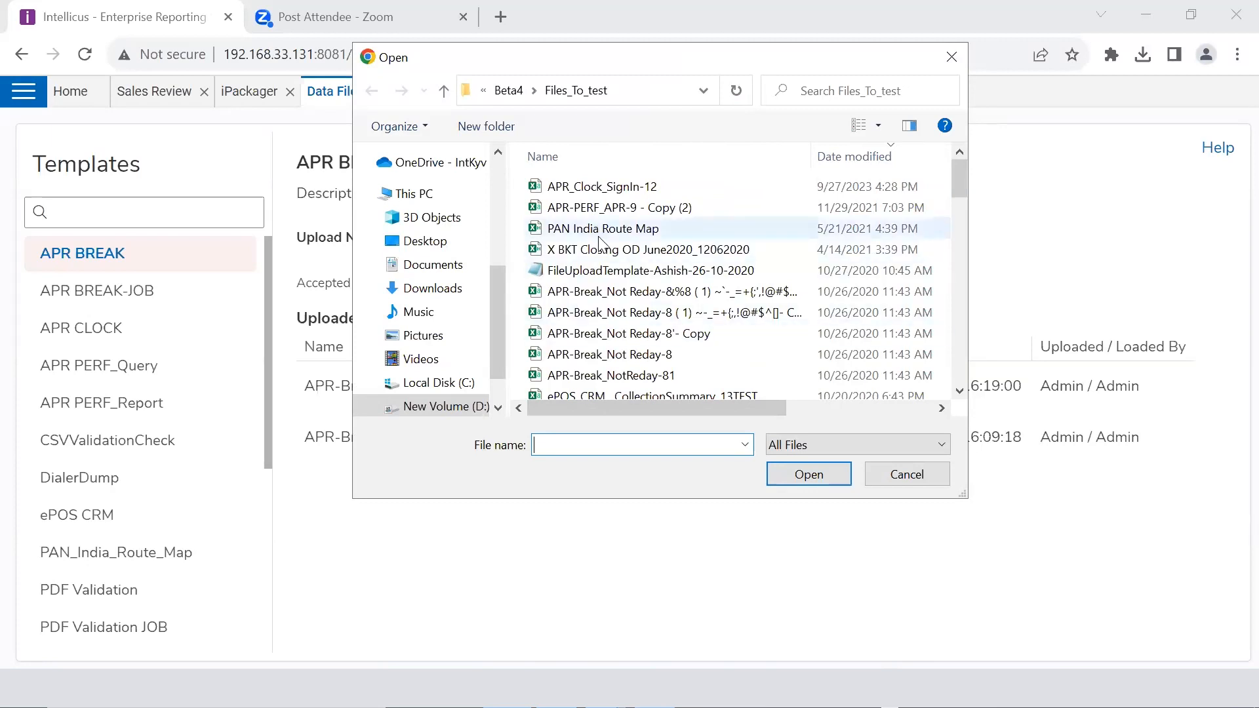
pyautogui.scroll(-1, 604, 254)
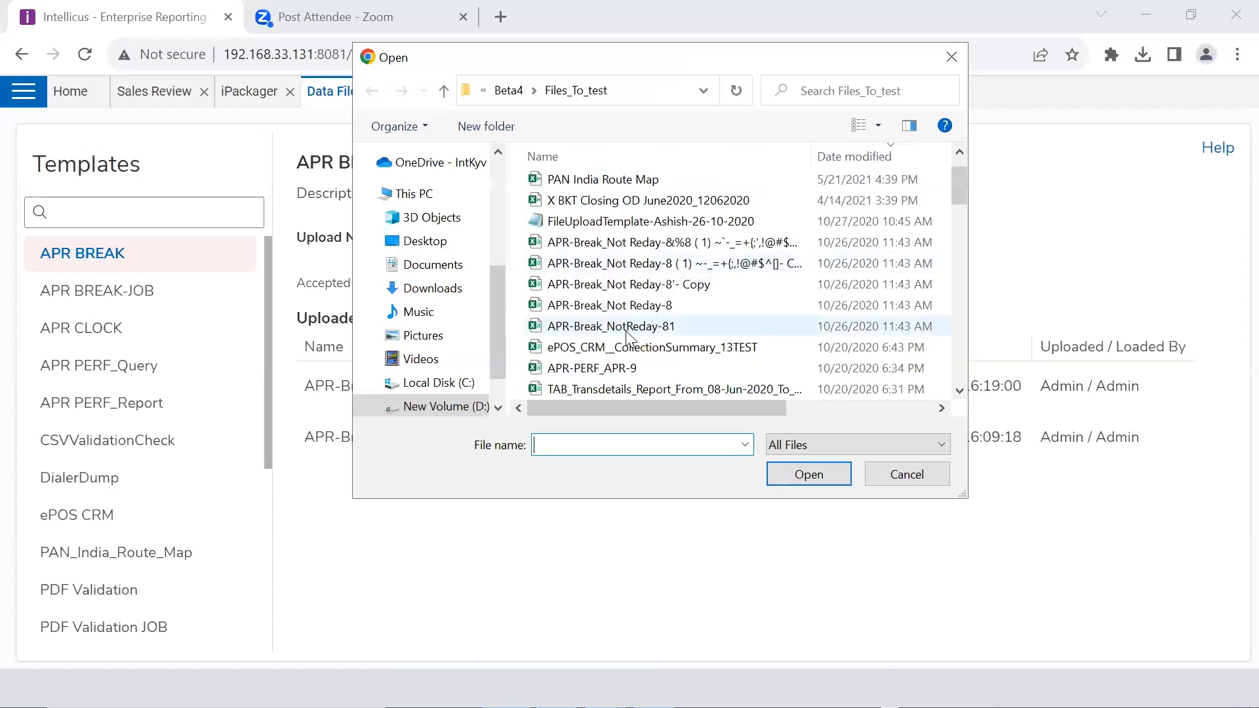
pyautogui.click(584, 310)
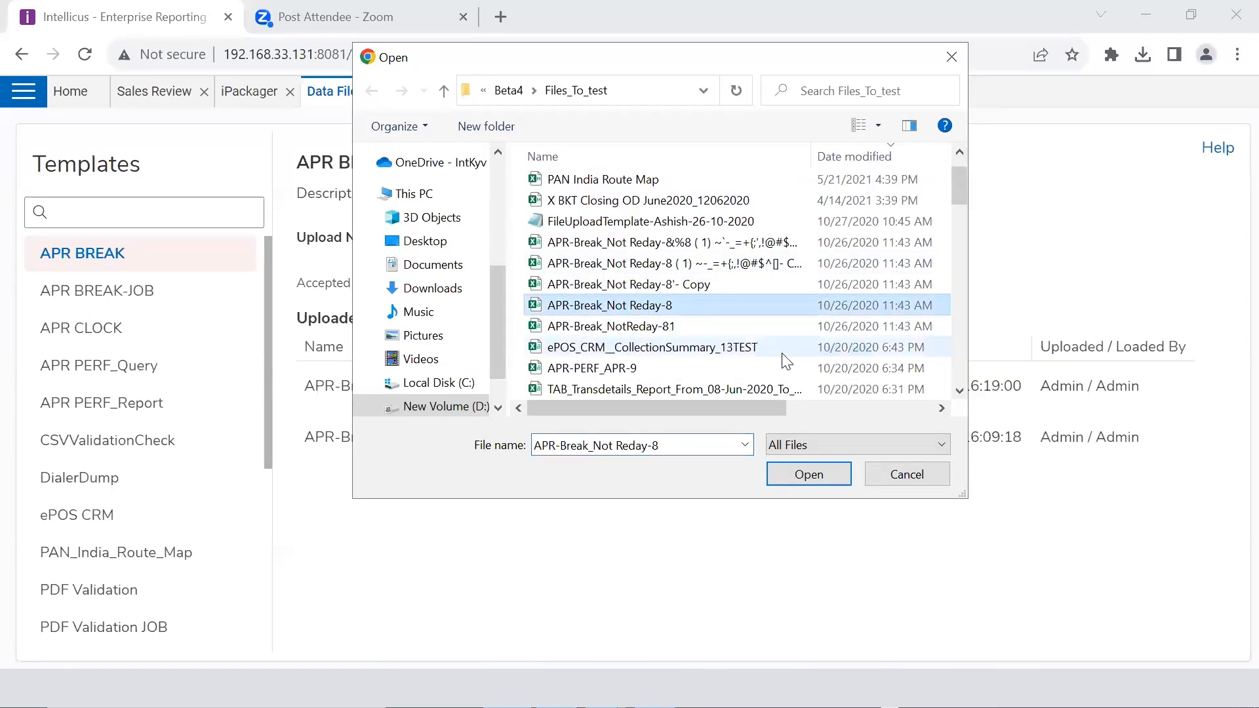
pyautogui.click(796, 474)
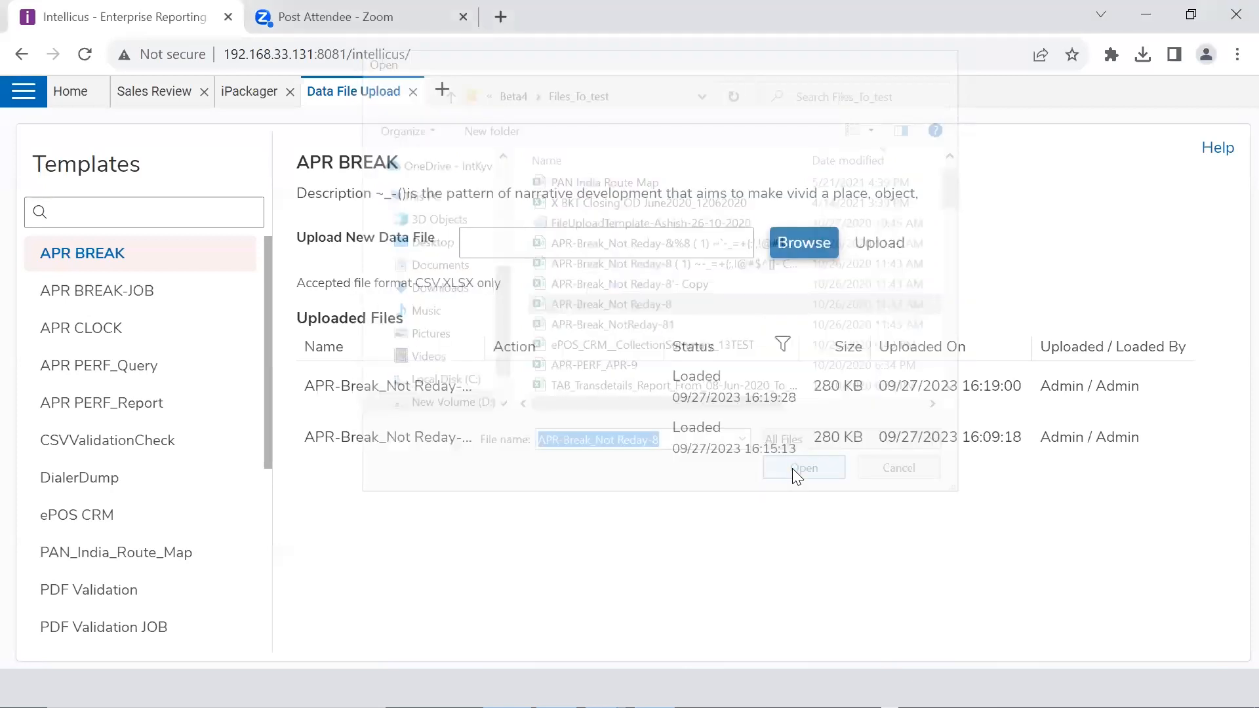
# Upload the chosen data file, overwriting the existing APR-Break_Not Reday-8.csv
pyautogui.click(870, 248)
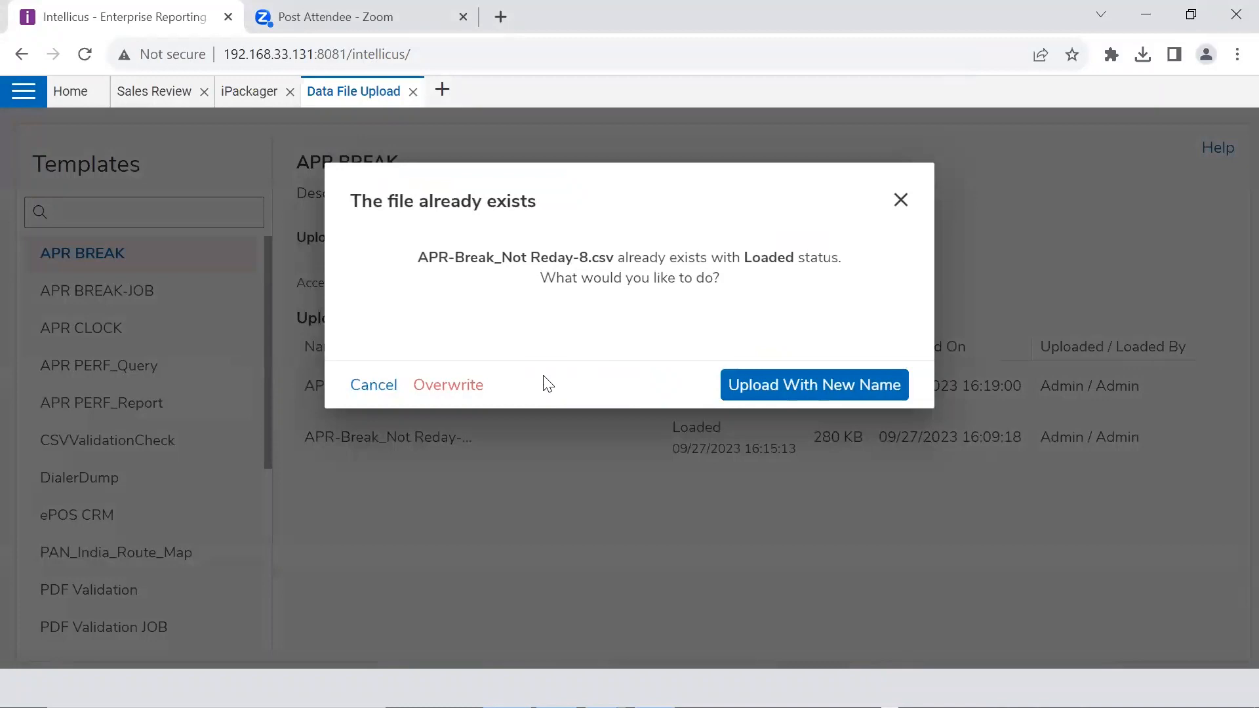
pyautogui.click(448, 387)
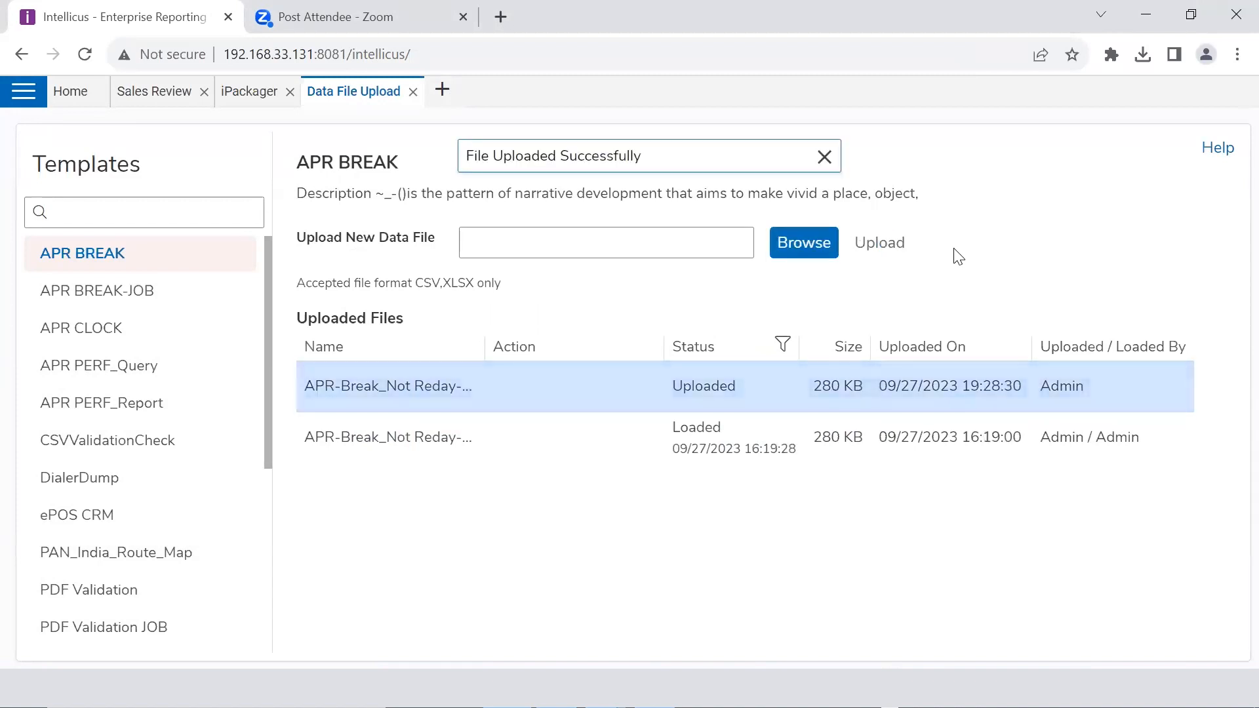
pyautogui.moveTo(640, 378)
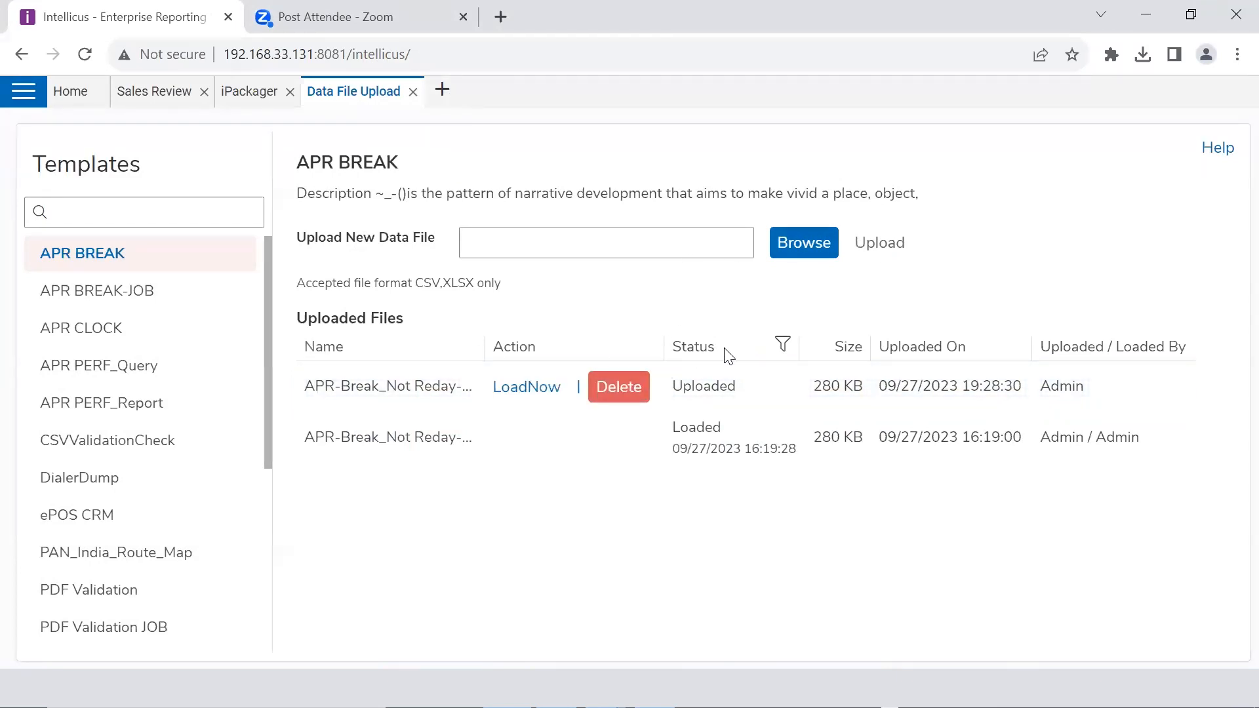
pyautogui.moveTo(714, 401)
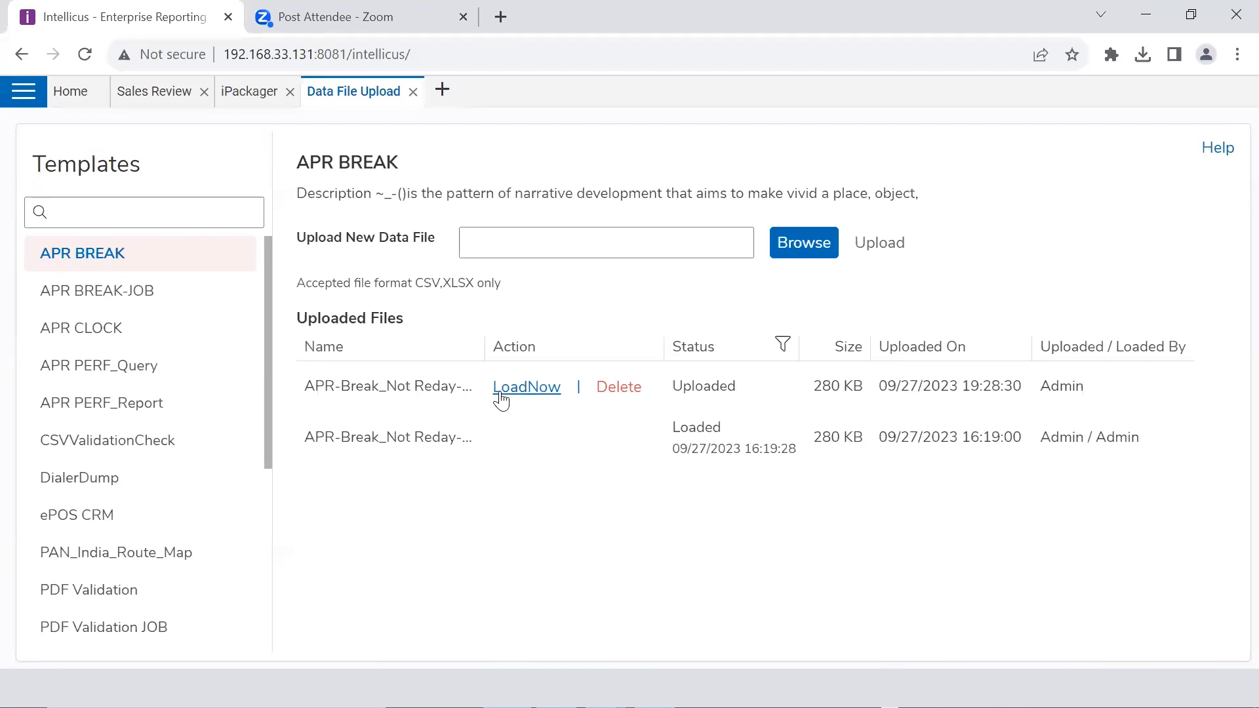
# Open the rpt_adhoc_Break report from the TMFLXBKT folder in Explorer for modification
pyautogui.click(33, 105)
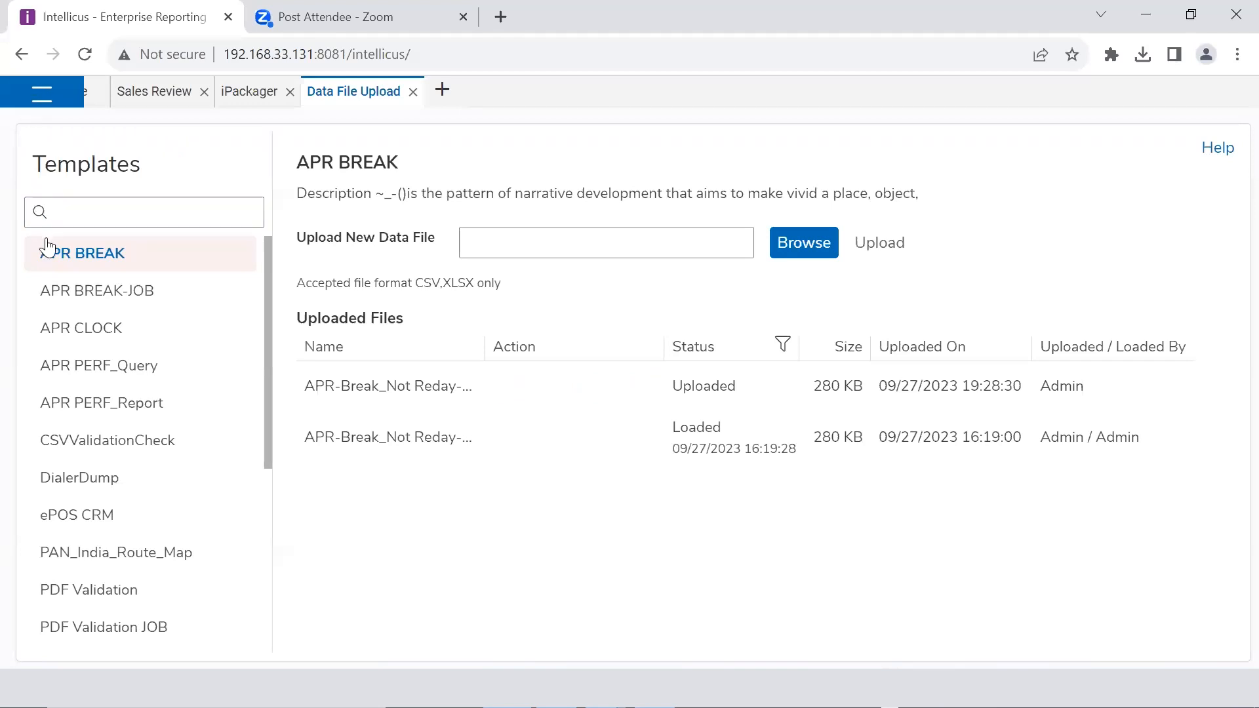
pyautogui.click(46, 259)
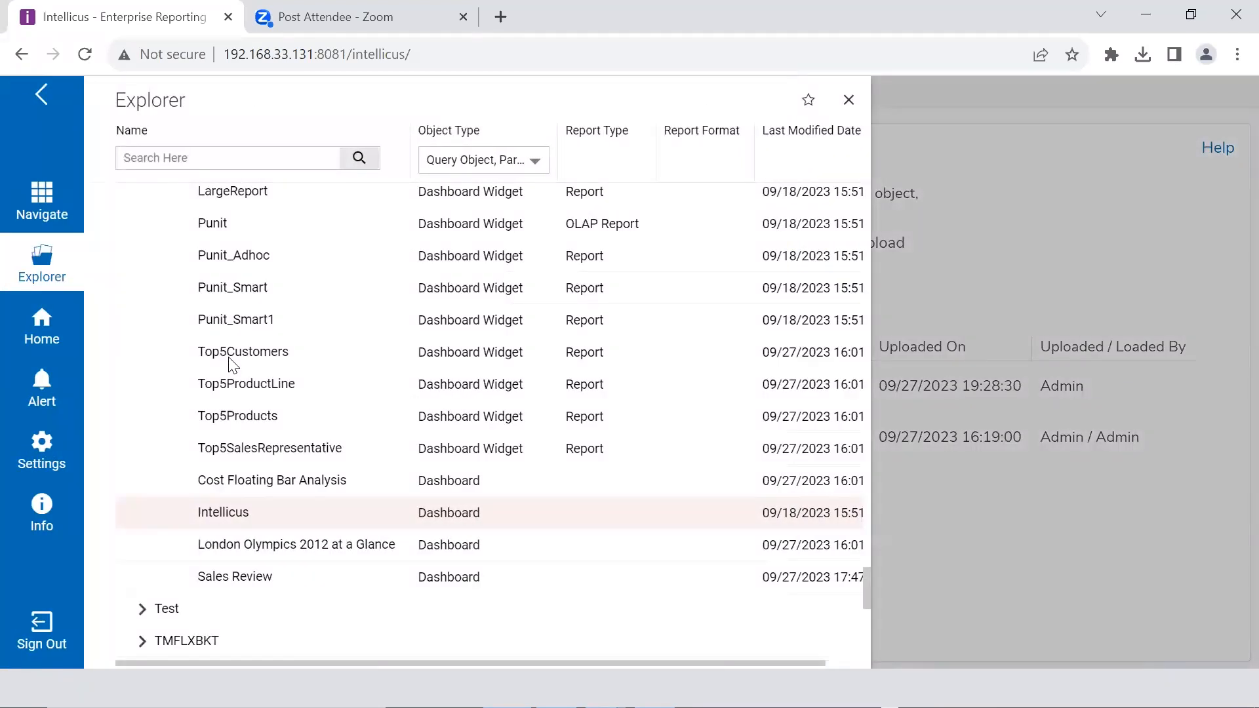
pyautogui.scroll(15, 171, 216)
pyautogui.scroll(20, 172, 218)
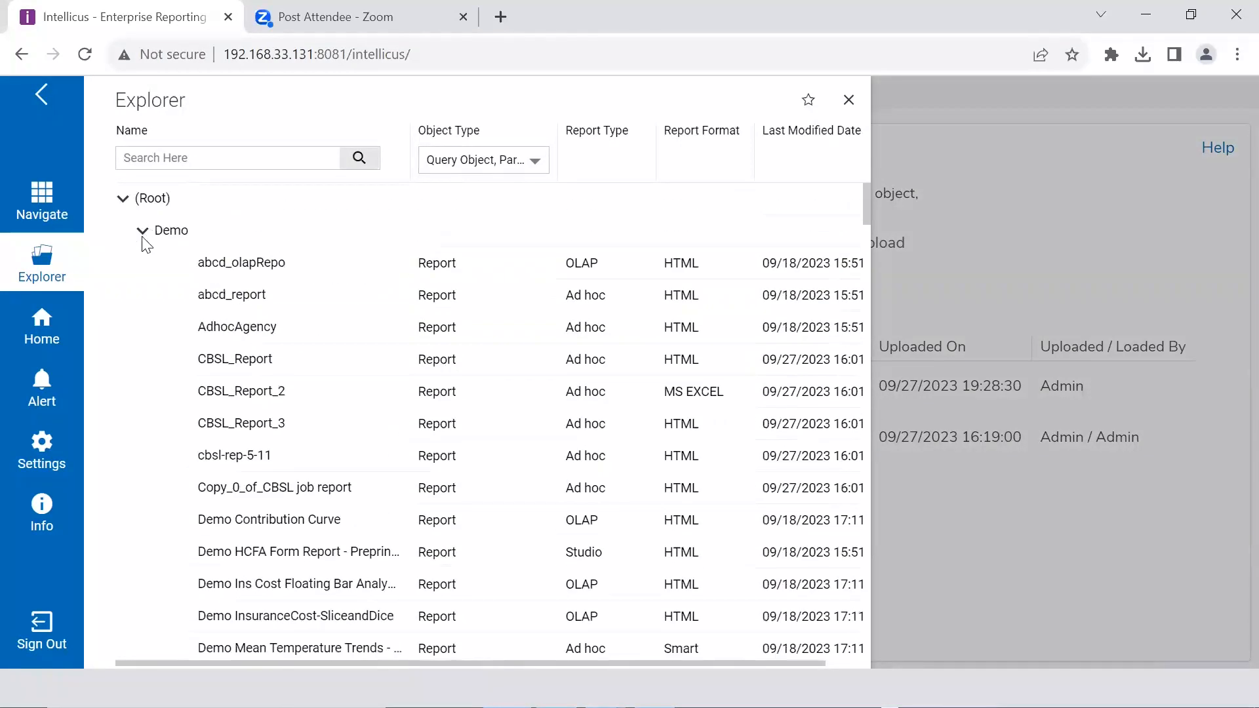
pyautogui.click(142, 232)
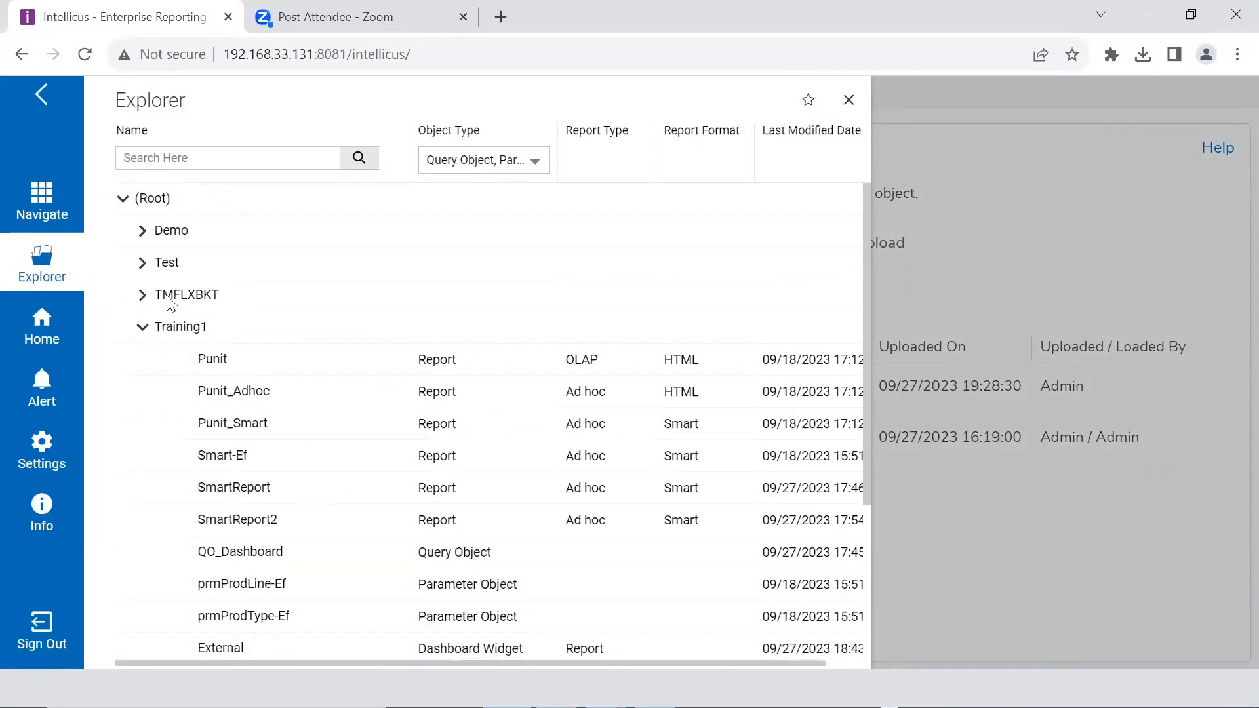
pyautogui.click(169, 296)
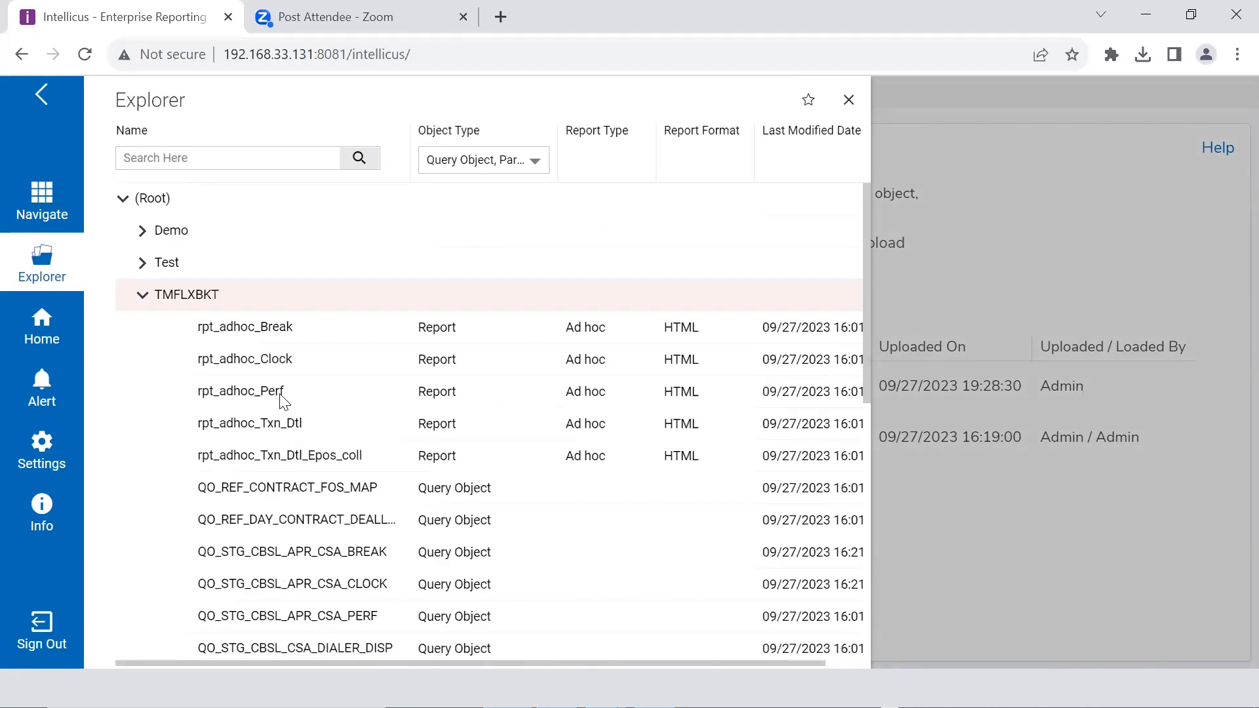
pyautogui.rightClick(266, 335)
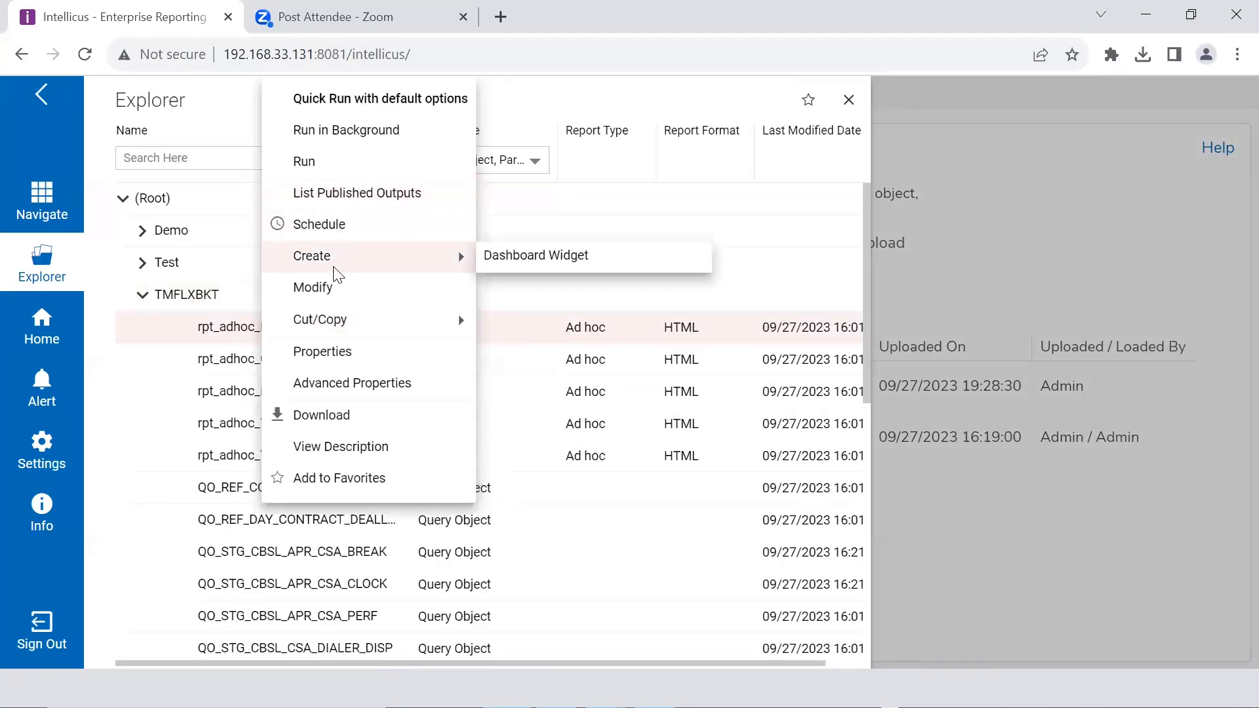
pyautogui.click(313, 288)
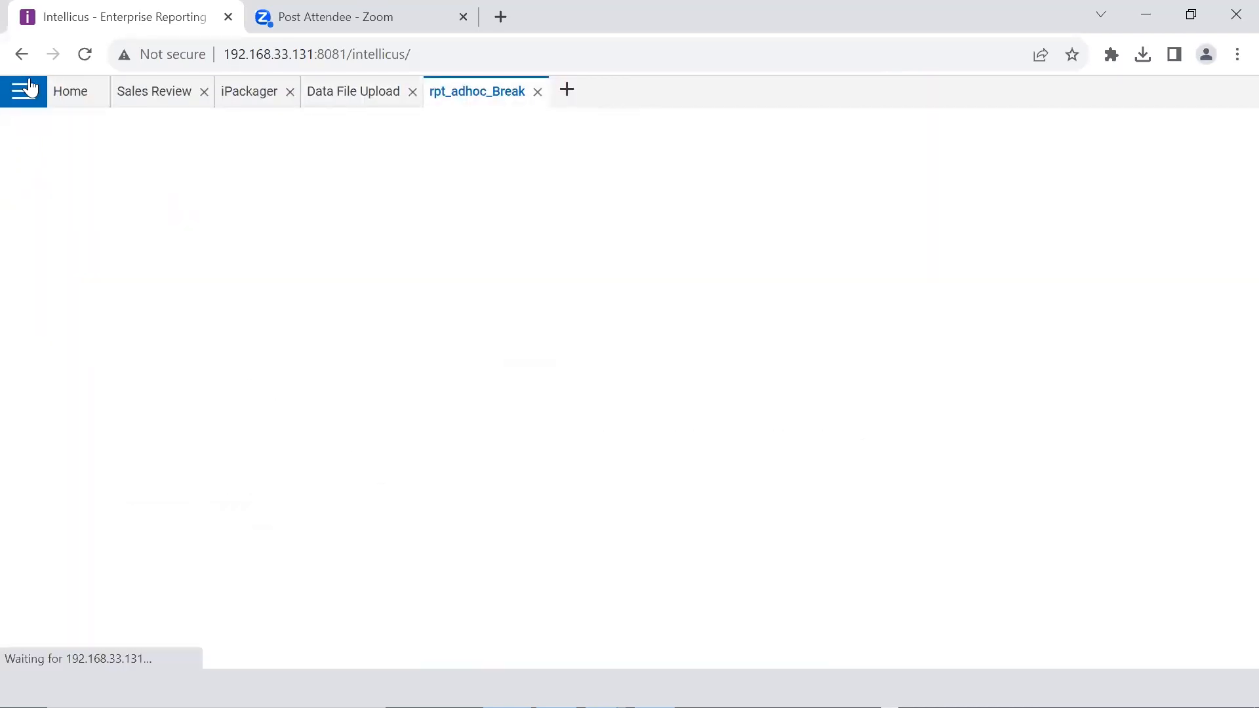
# Open the query object QO_STG_CBSL_APR_CSA_BREAK from the TMFLXBKT folder for modification
pyautogui.click(48, 258)
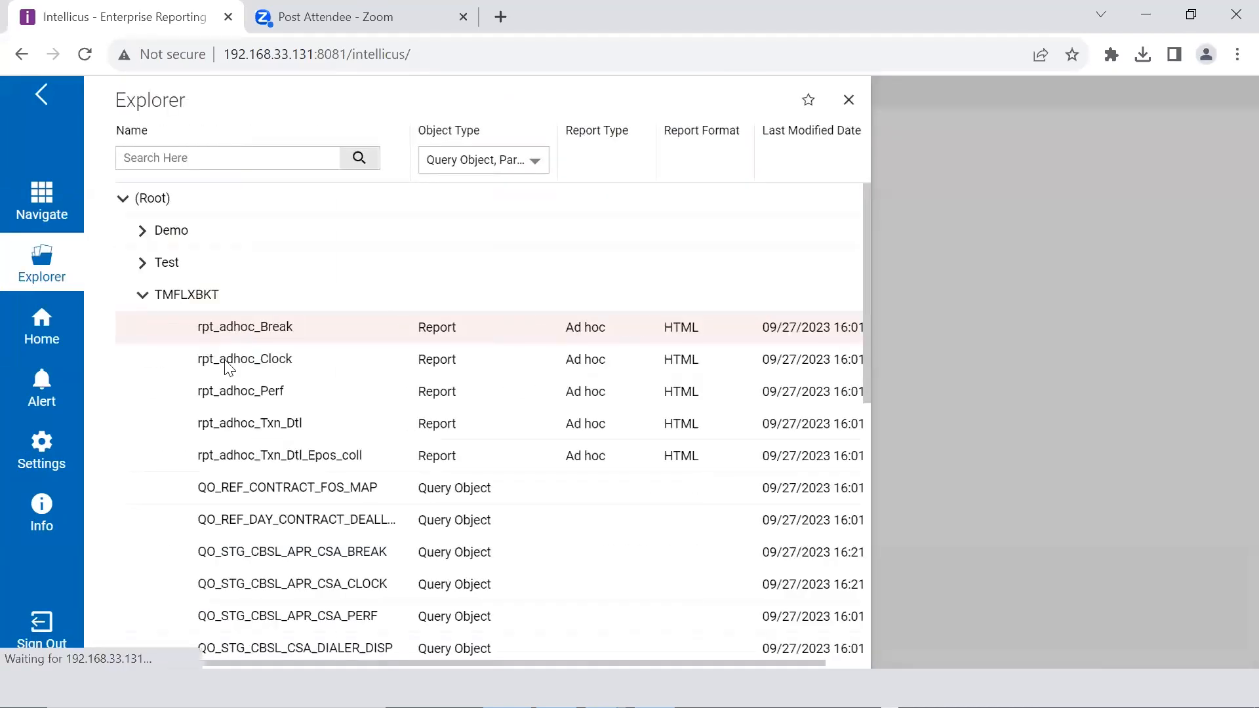
pyautogui.scroll(-3, 252, 373)
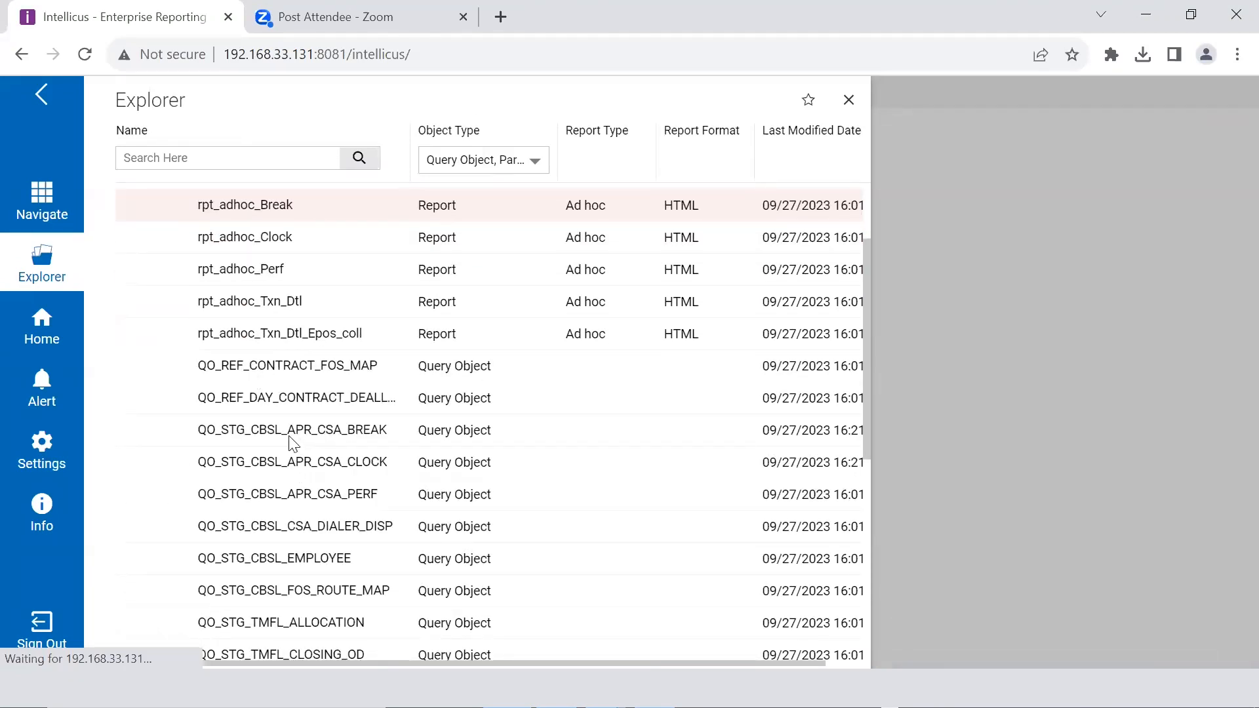
pyautogui.rightClick(292, 438)
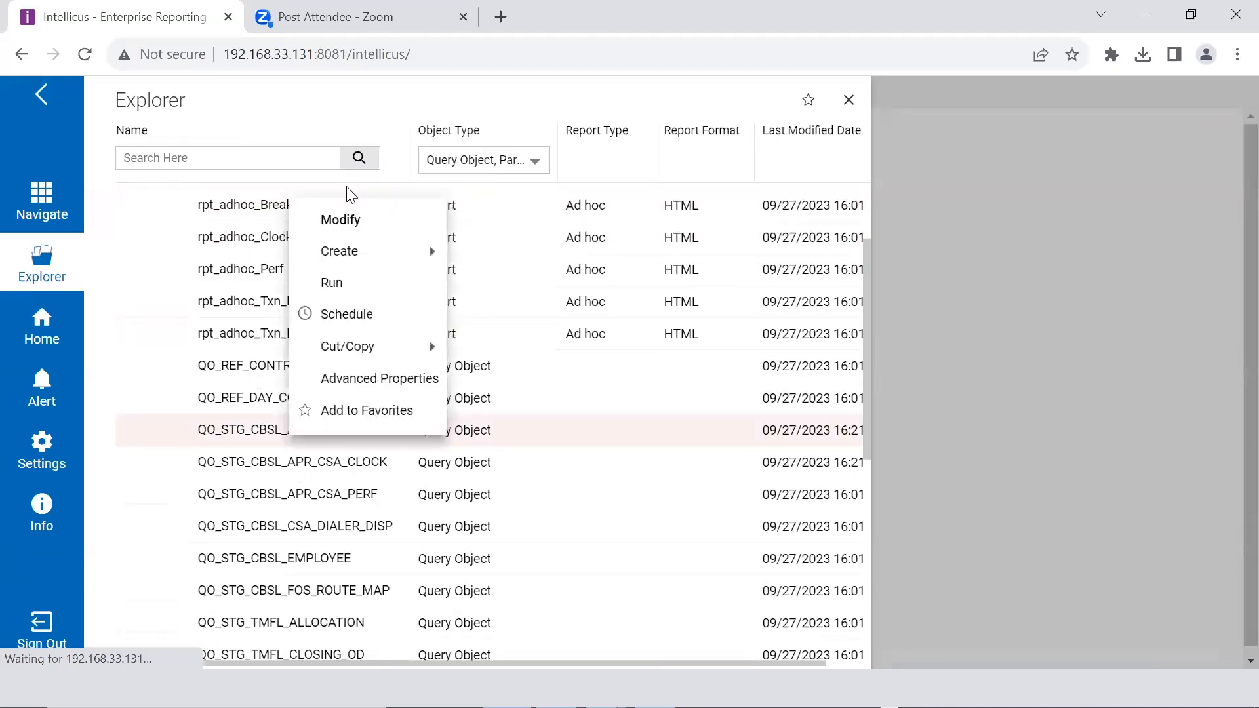
pyautogui.click(350, 221)
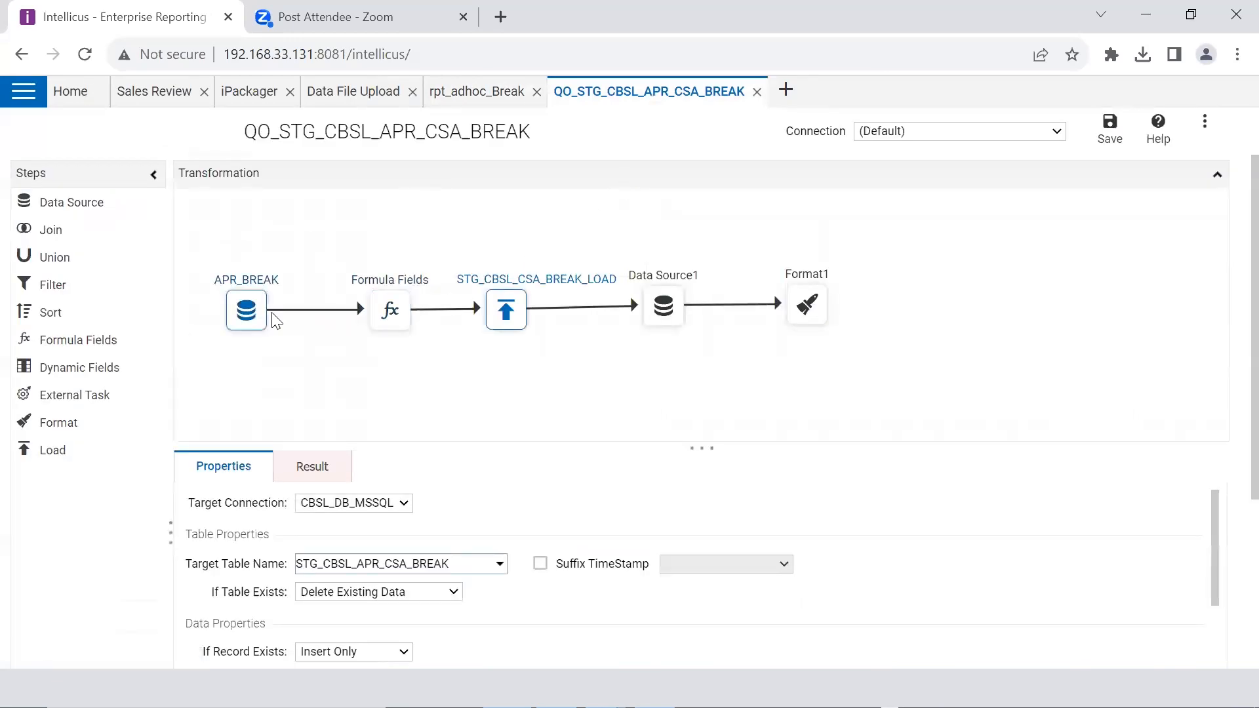
# Examine the APR_BREAK data source's connection and file parameter, including its File Source settings
pyautogui.click(259, 318)
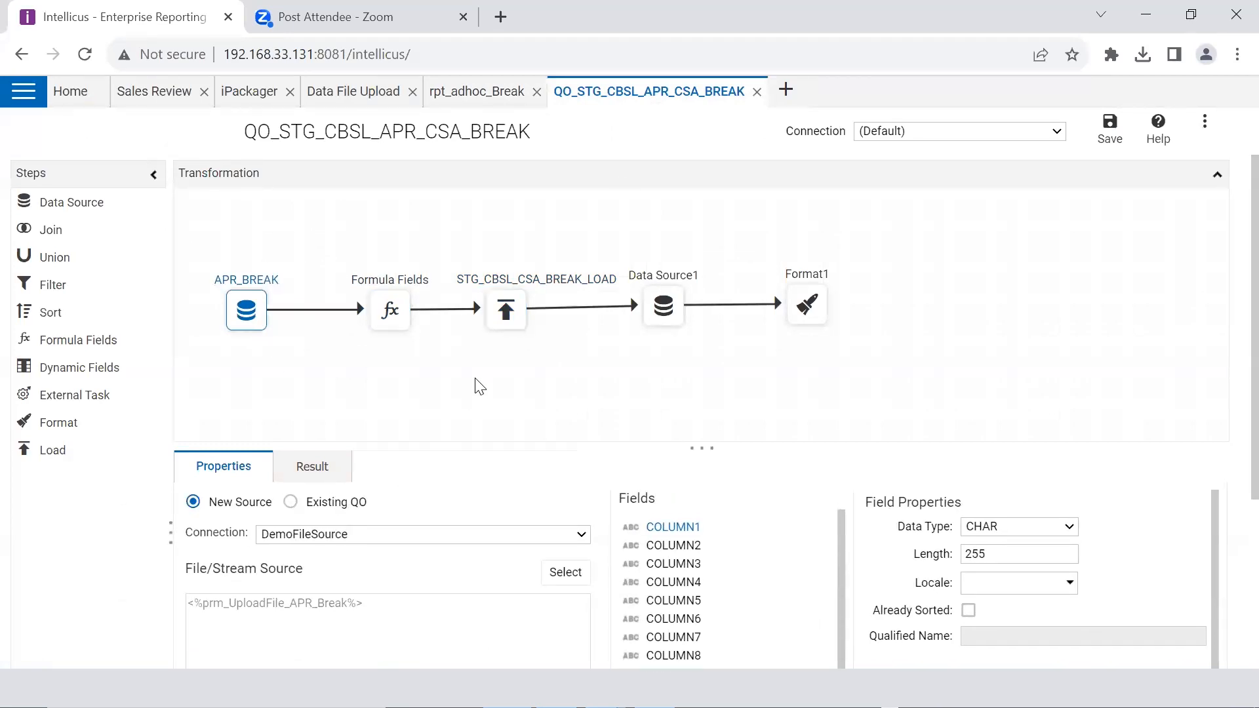
pyautogui.scroll(-2, 478, 386)
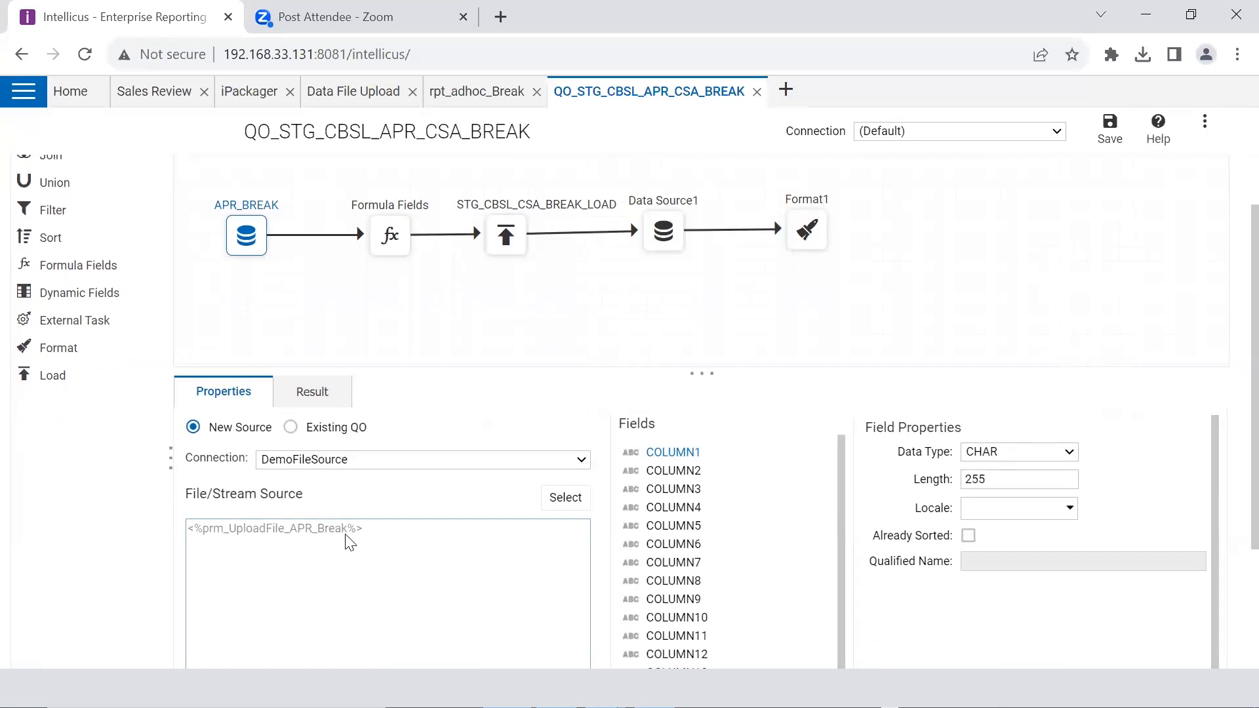
pyautogui.click(565, 498)
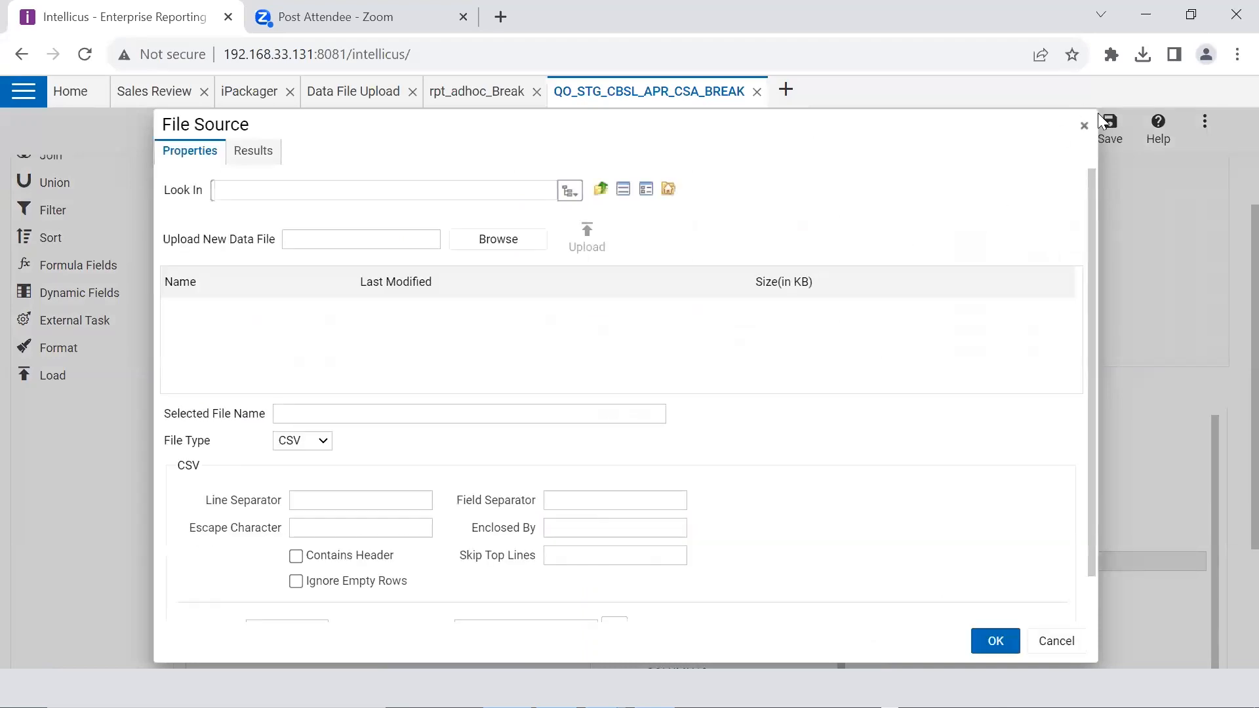
pyautogui.click(1084, 125)
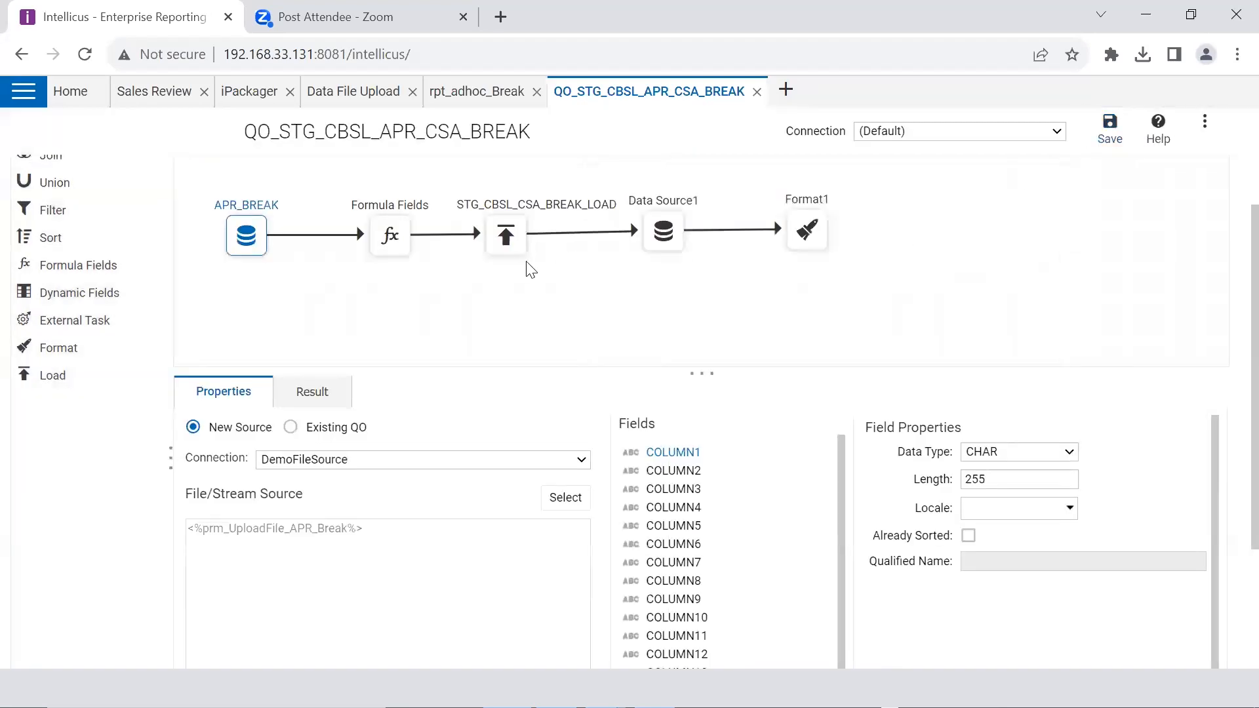
# Examine the Formula Fields step and the target connection and table name of the STG_CBSL_CSA_BREAK_LOAD step
pyautogui.click(400, 238)
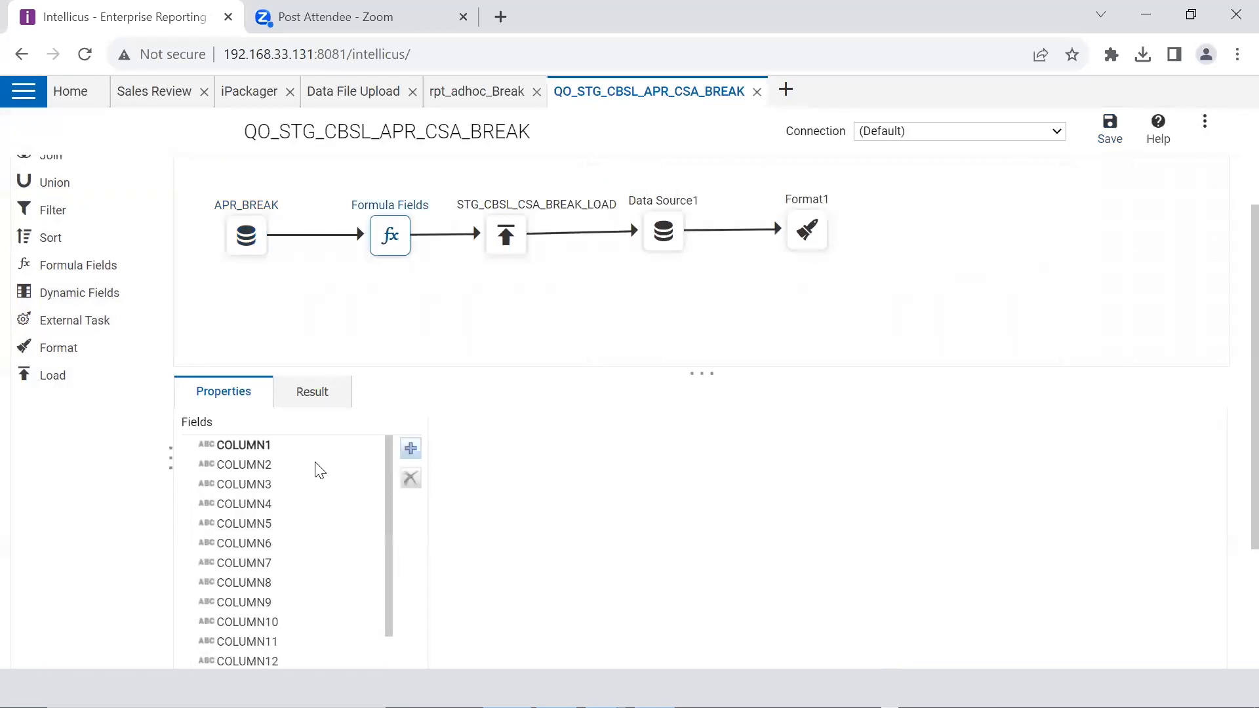
pyautogui.scroll(1, 320, 489)
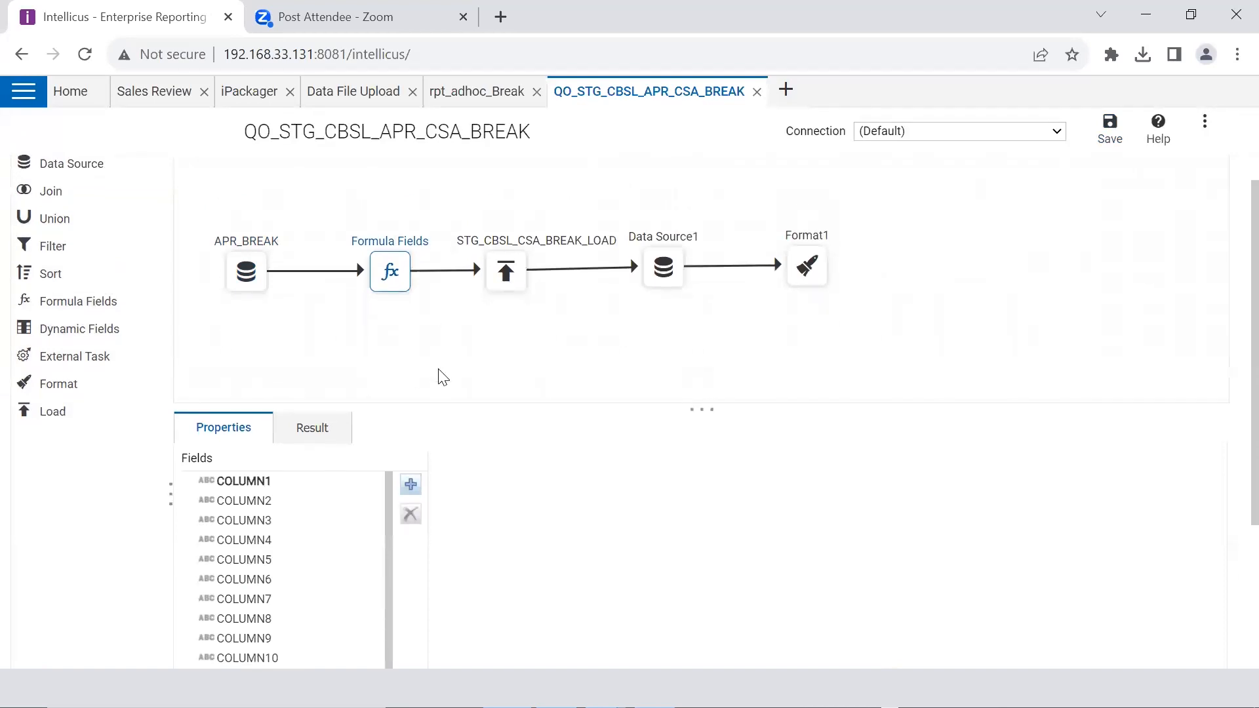
pyautogui.click(507, 278)
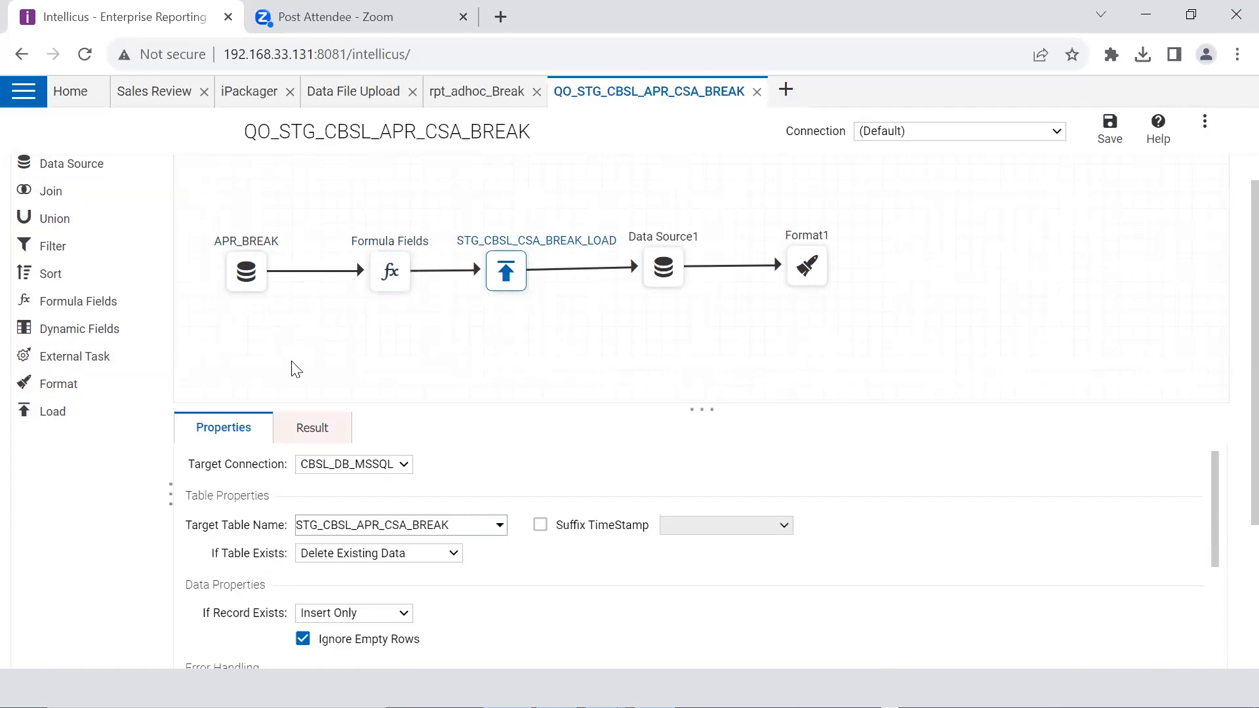
pyautogui.click(335, 467)
pyautogui.click(451, 525)
pyautogui.moveTo(357, 527); pyautogui.dragTo(292, 525)
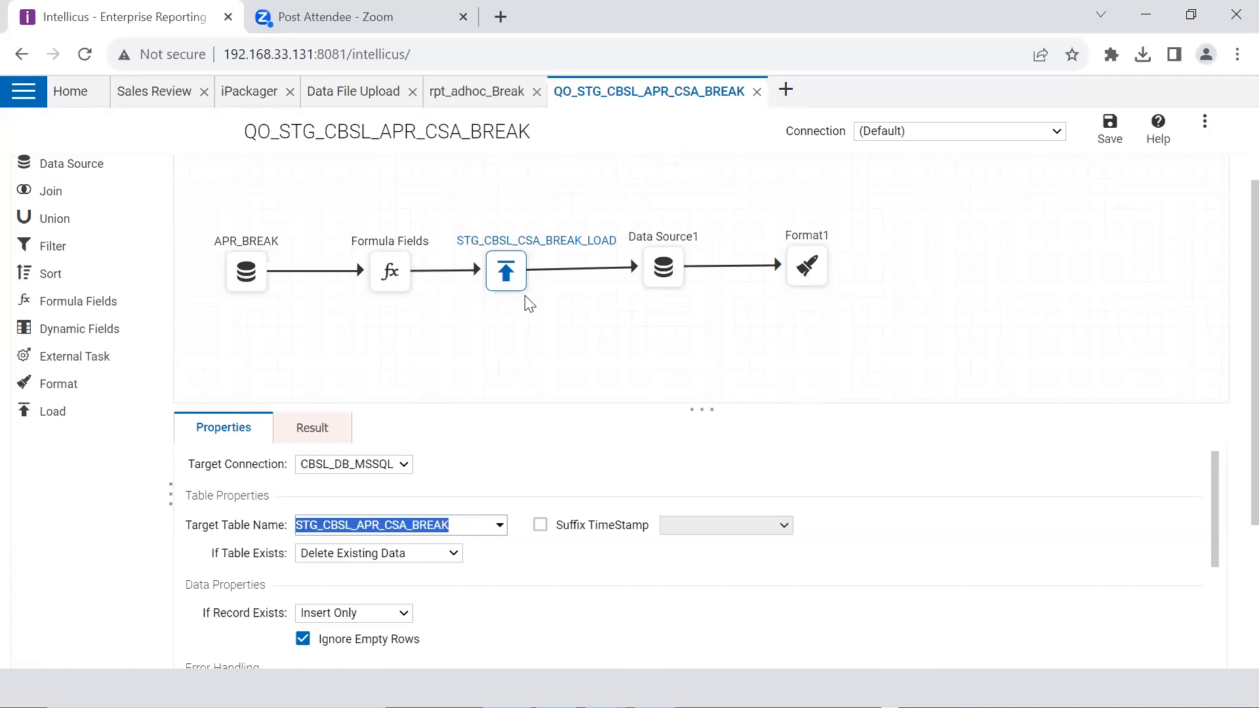
# Review the SQL source of Data Source1 and the field properties of the Format1 step
pyautogui.click(661, 277)
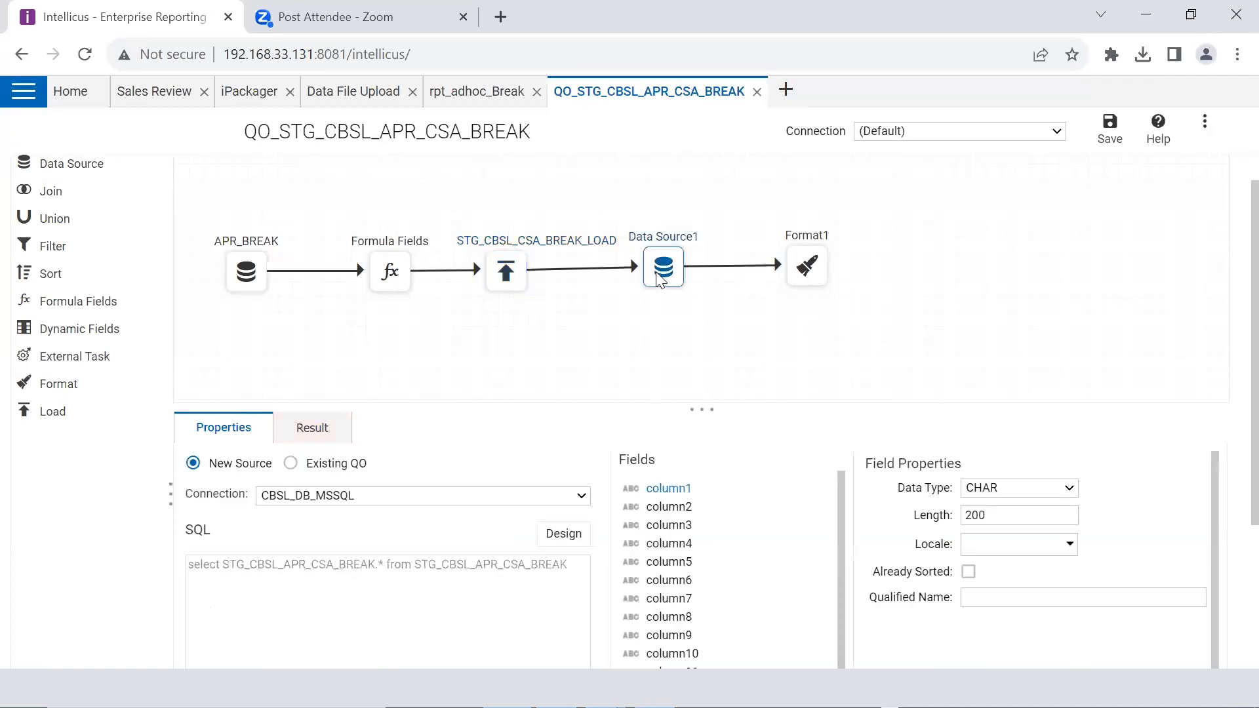
pyautogui.click(803, 285)
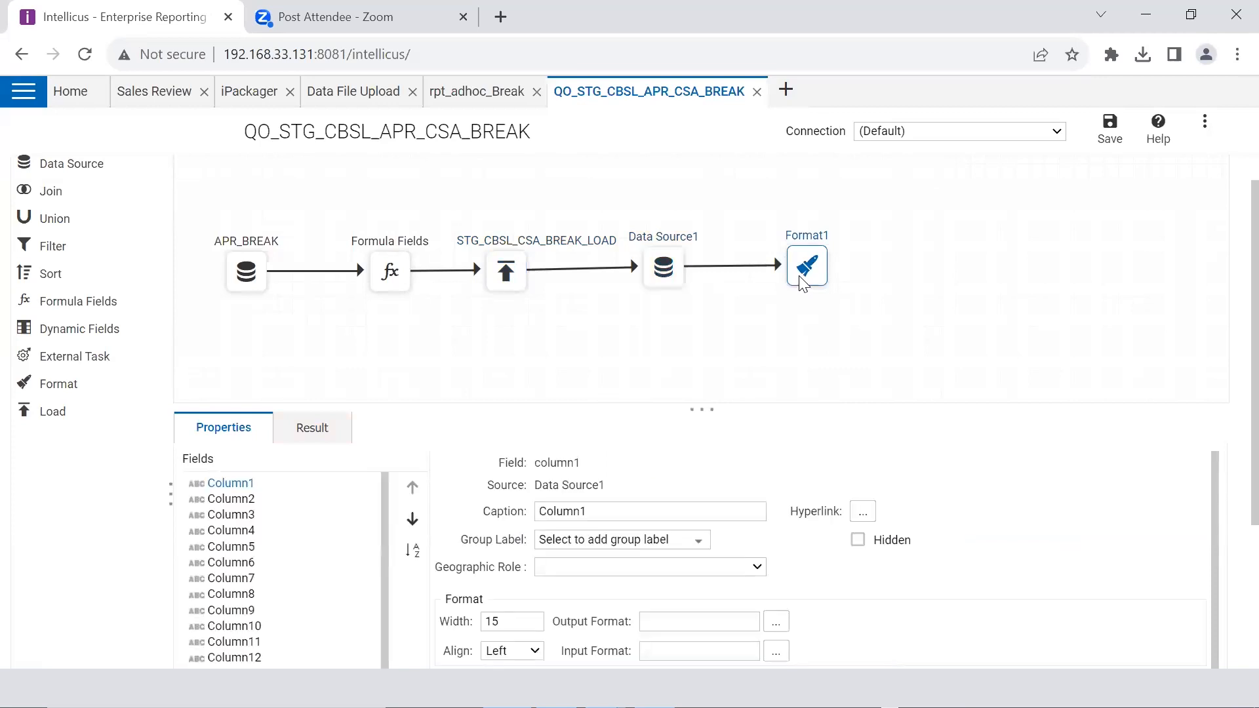
pyautogui.click(675, 274)
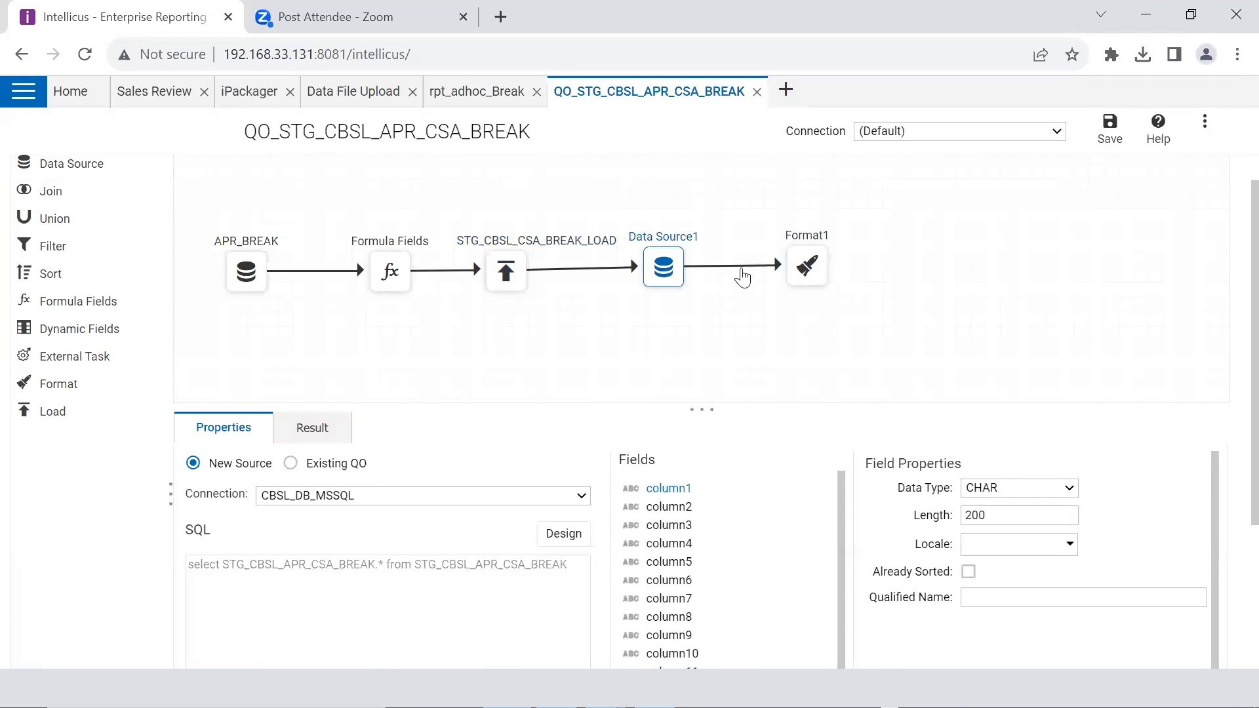
# Review the Format1 step's field properties and start loading the uploaded APR-Break_Not Reday file of the APR BREAK template
pyautogui.click(805, 277)
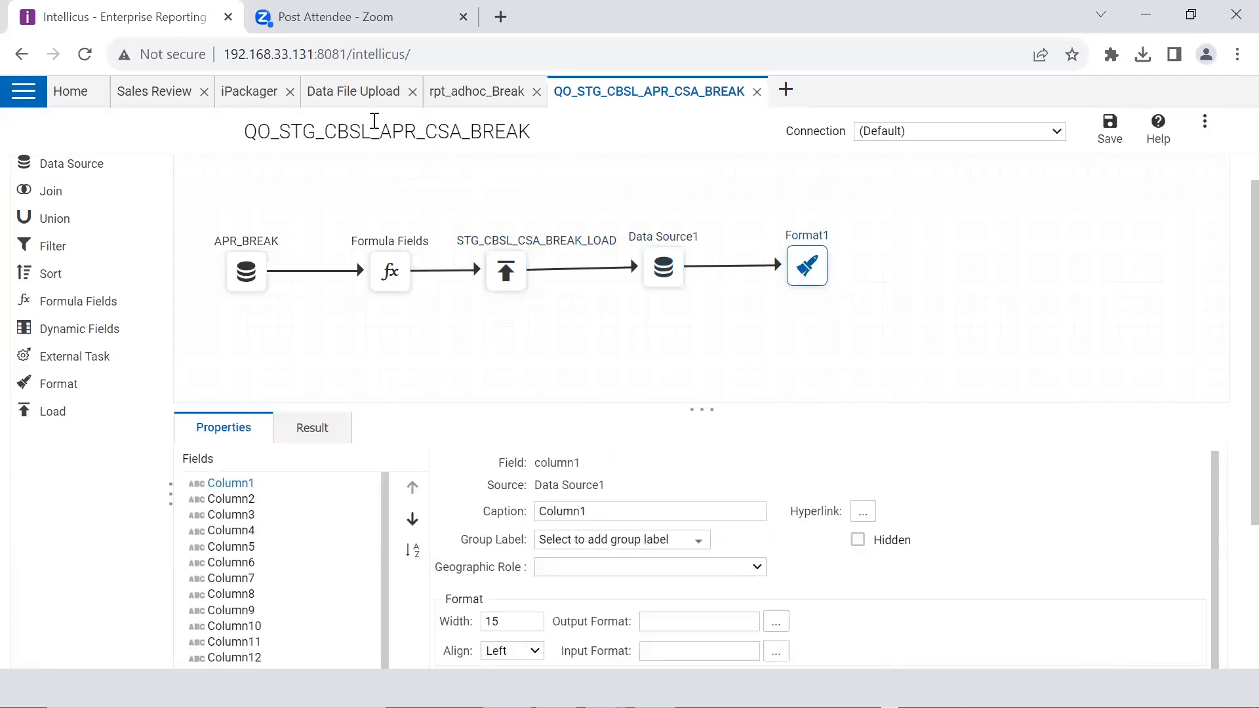
pyautogui.click(343, 100)
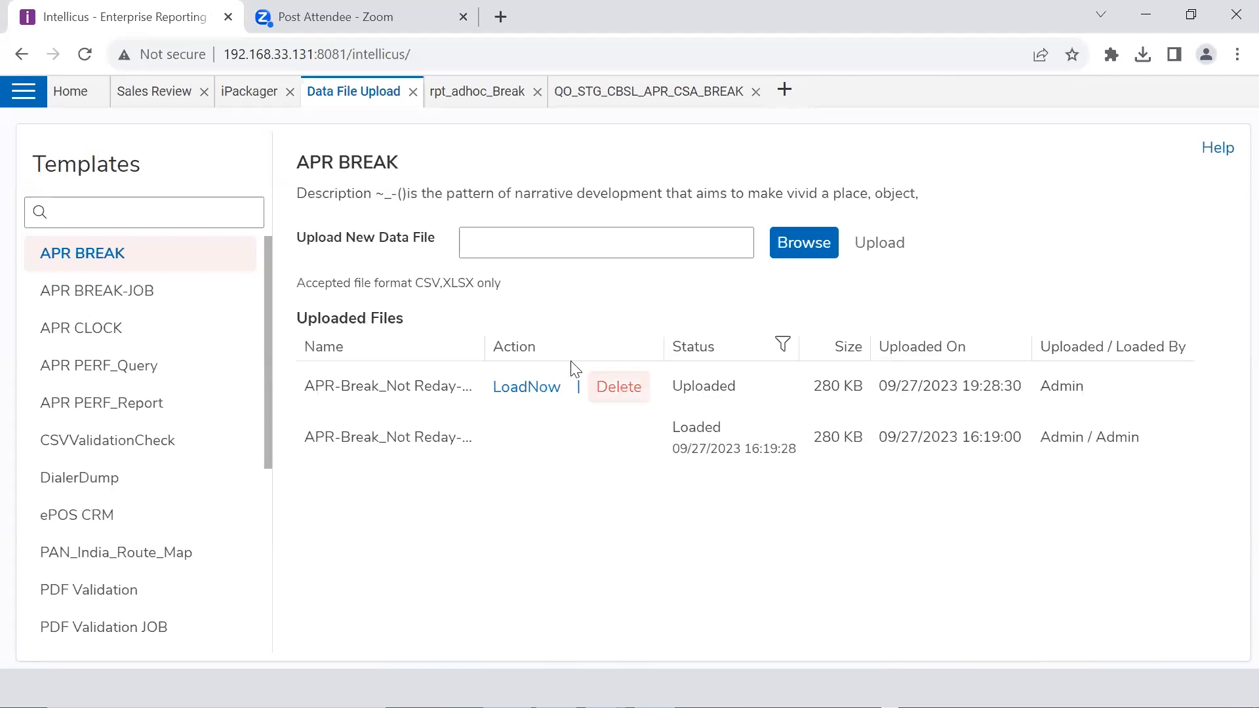
pyautogui.click(532, 391)
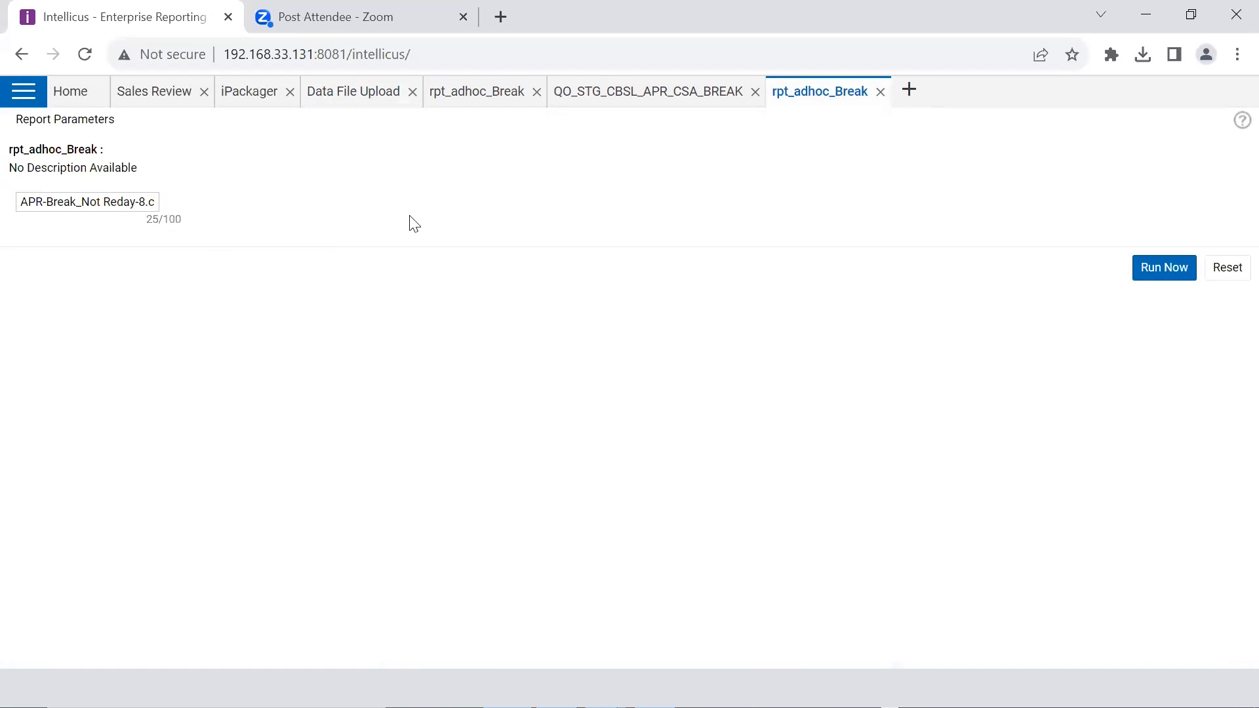
# Check the file name parameter APR-Break_Not Reday-8.csv and run the rpt_adhoc_Break report with it
pyautogui.click(99, 207)
pyautogui.press('Right')
pyautogui.press('Right')
pyautogui.press('Right')
pyautogui.press('Right')
pyautogui.press('Right')
pyautogui.press('Right')
pyautogui.press('Right')
pyautogui.press('Right')
pyautogui.press('Right')
pyautogui.press('Right')
pyautogui.press('Right')
pyautogui.press('Right')
pyautogui.press('Right')
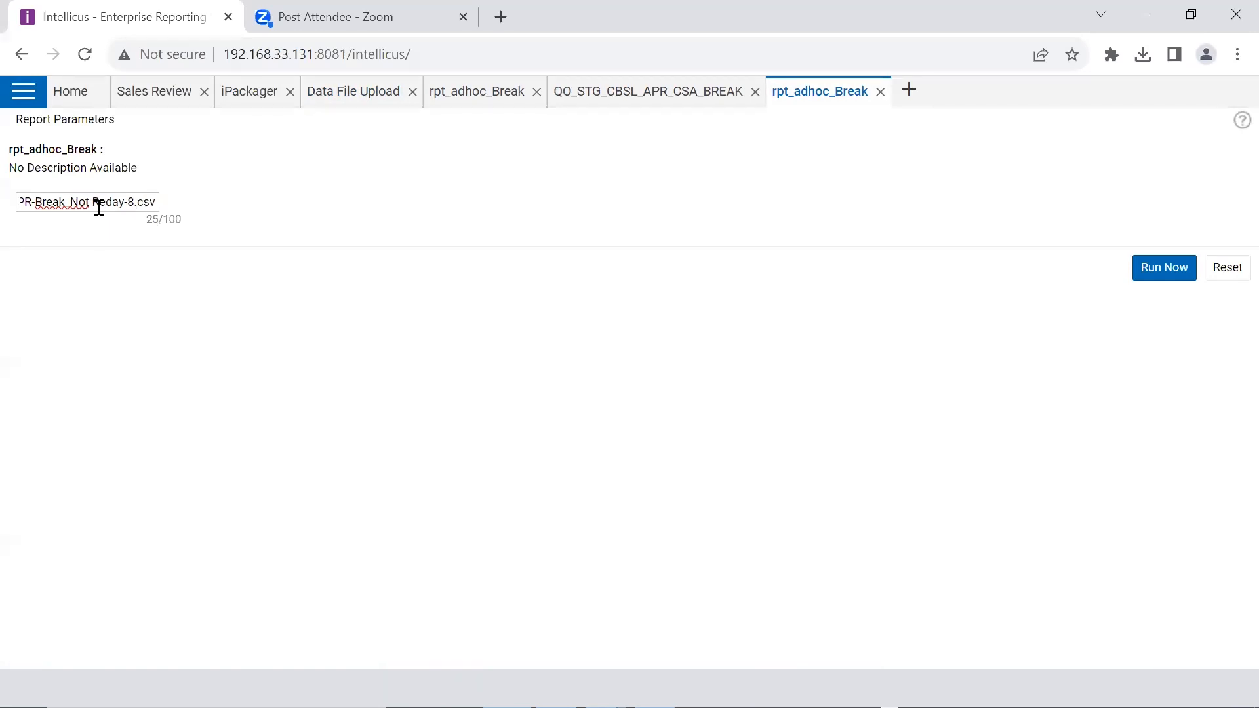
pyautogui.click(1149, 278)
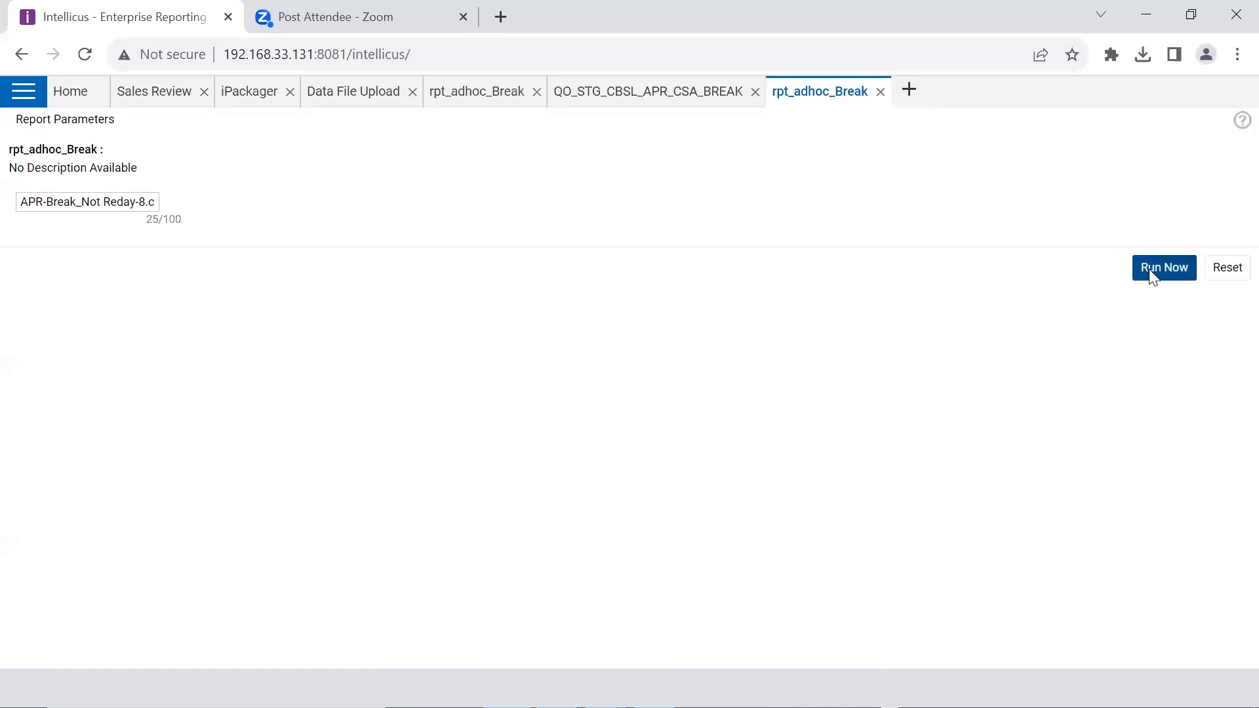
pyautogui.click(1149, 266)
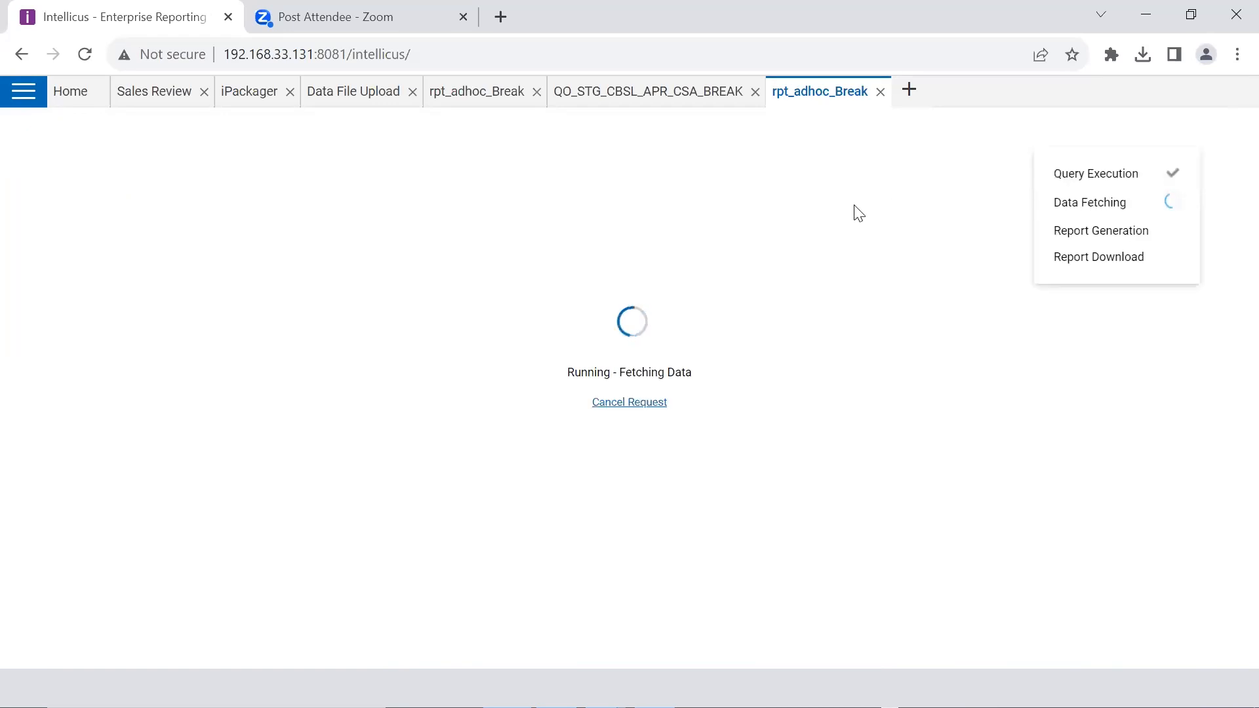
pyautogui.click(42, 102)
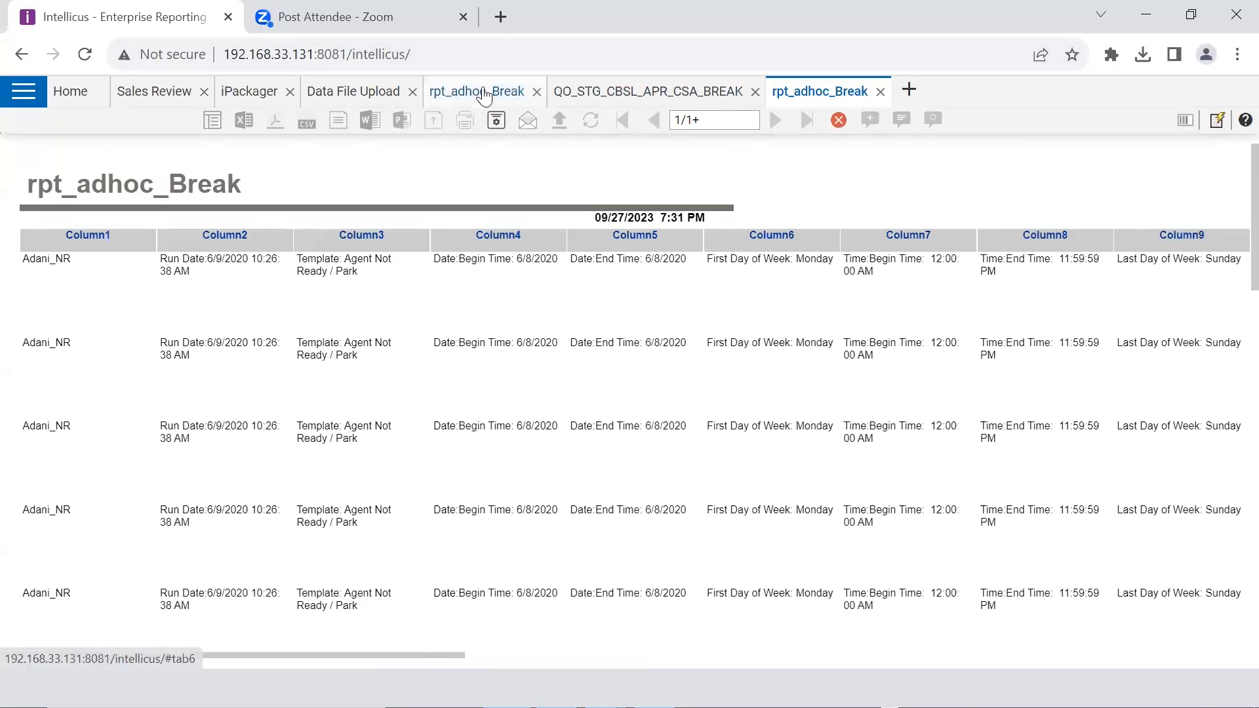
# Check the load status of the APR BREAK and APR BREAK-JOB files, and revisit the query object and report behind the template
pyautogui.click(355, 100)
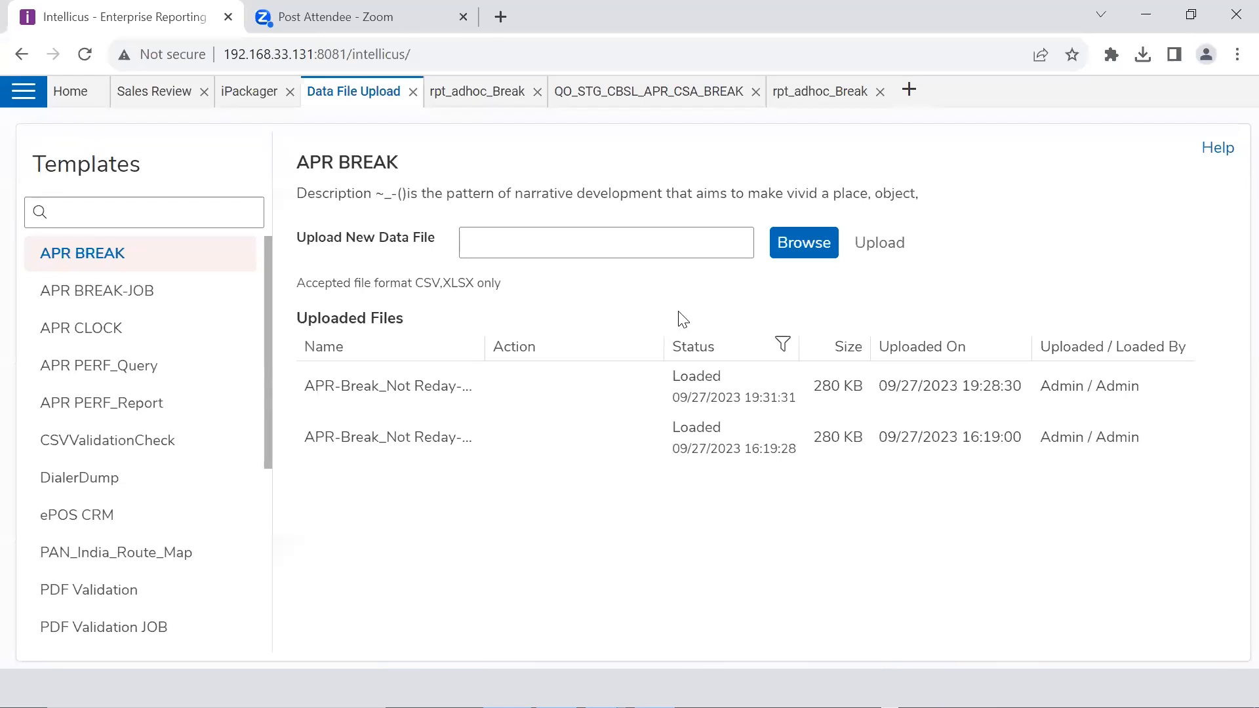
pyautogui.click(564, 98)
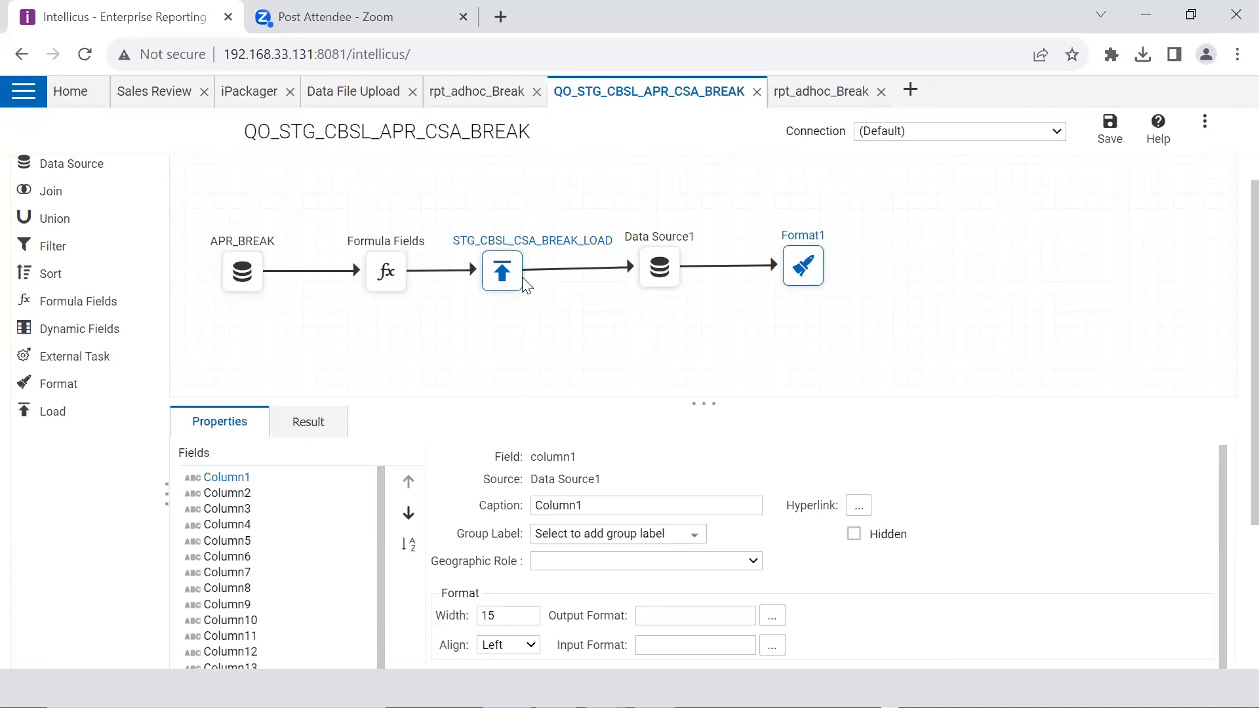
pyautogui.click(473, 99)
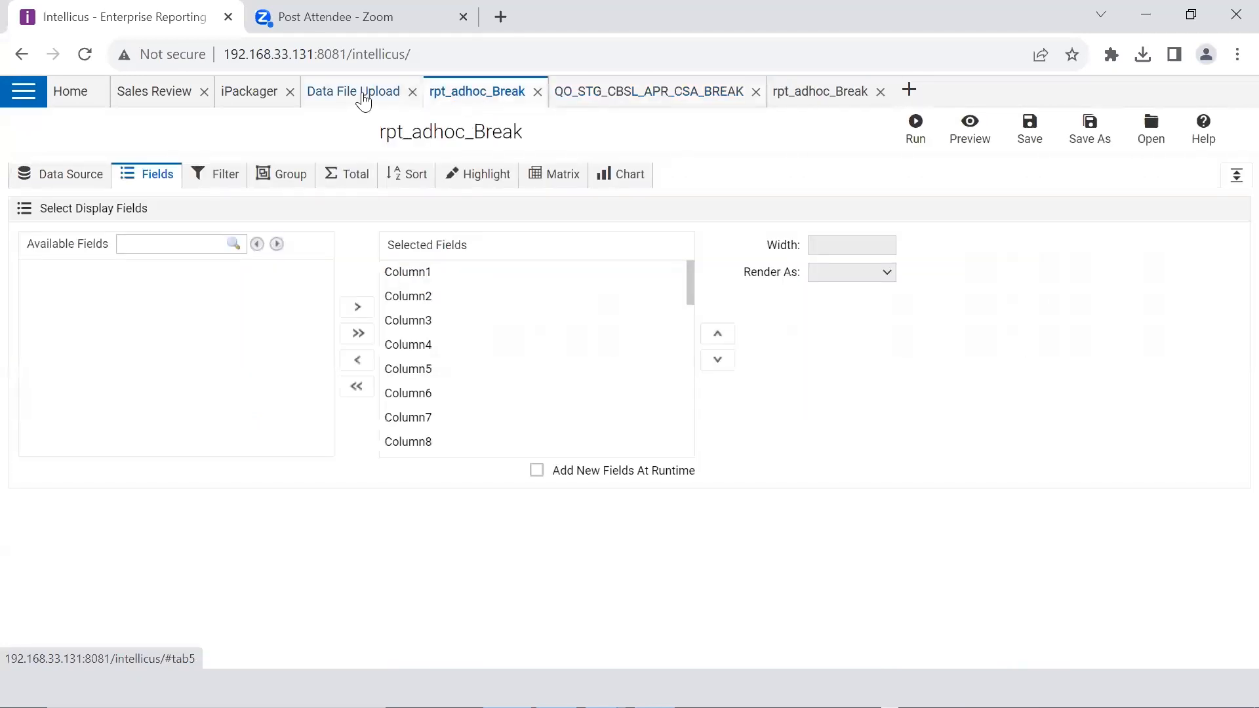
pyautogui.click(360, 102)
pyautogui.click(806, 251)
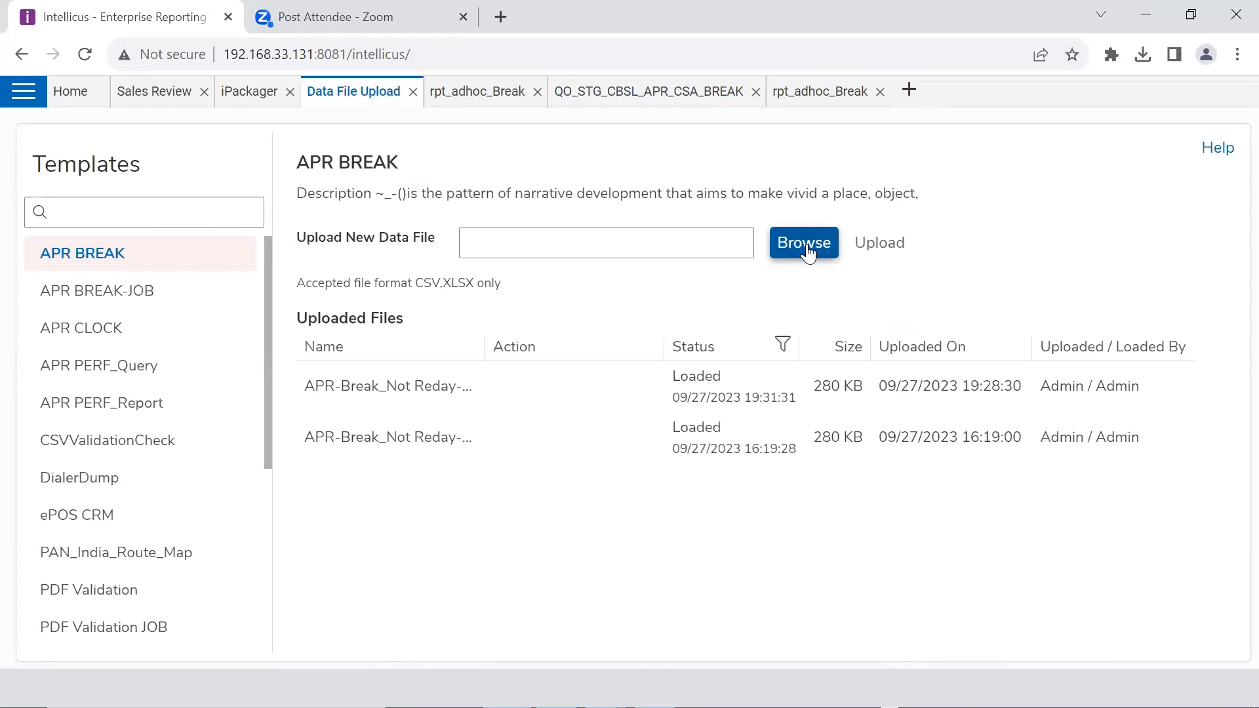
pyautogui.moveTo(582, 399)
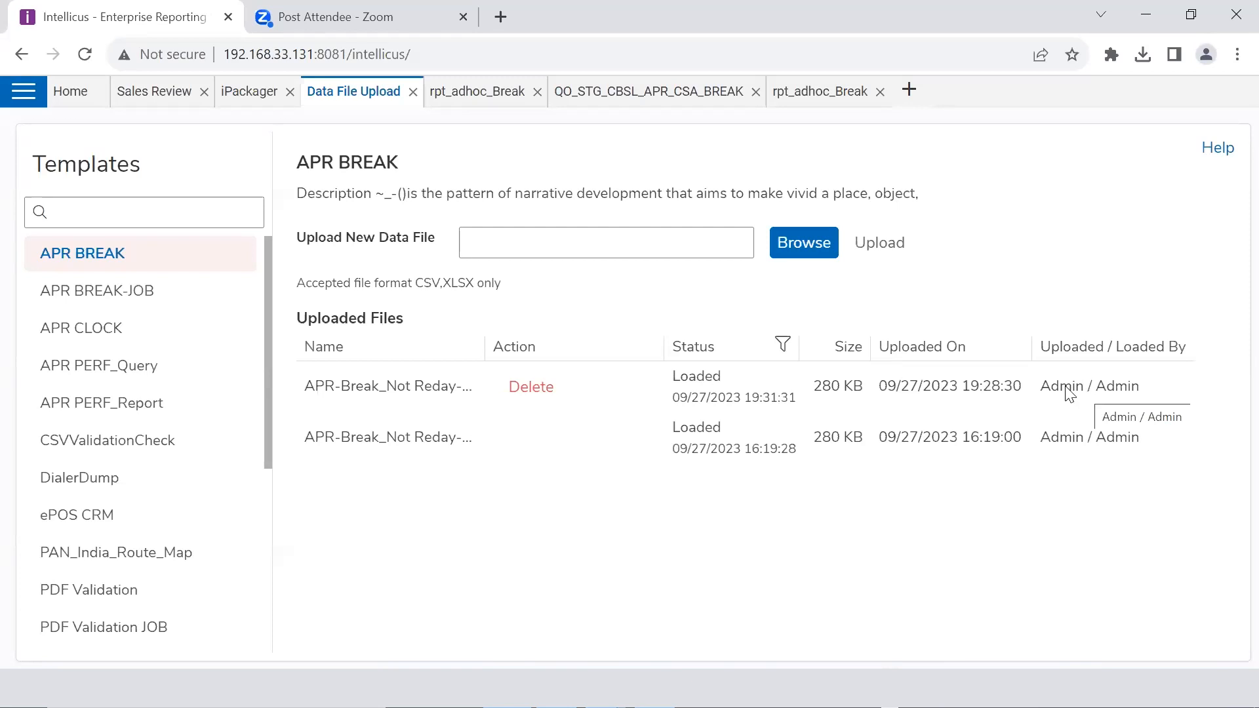
pyautogui.click(158, 303)
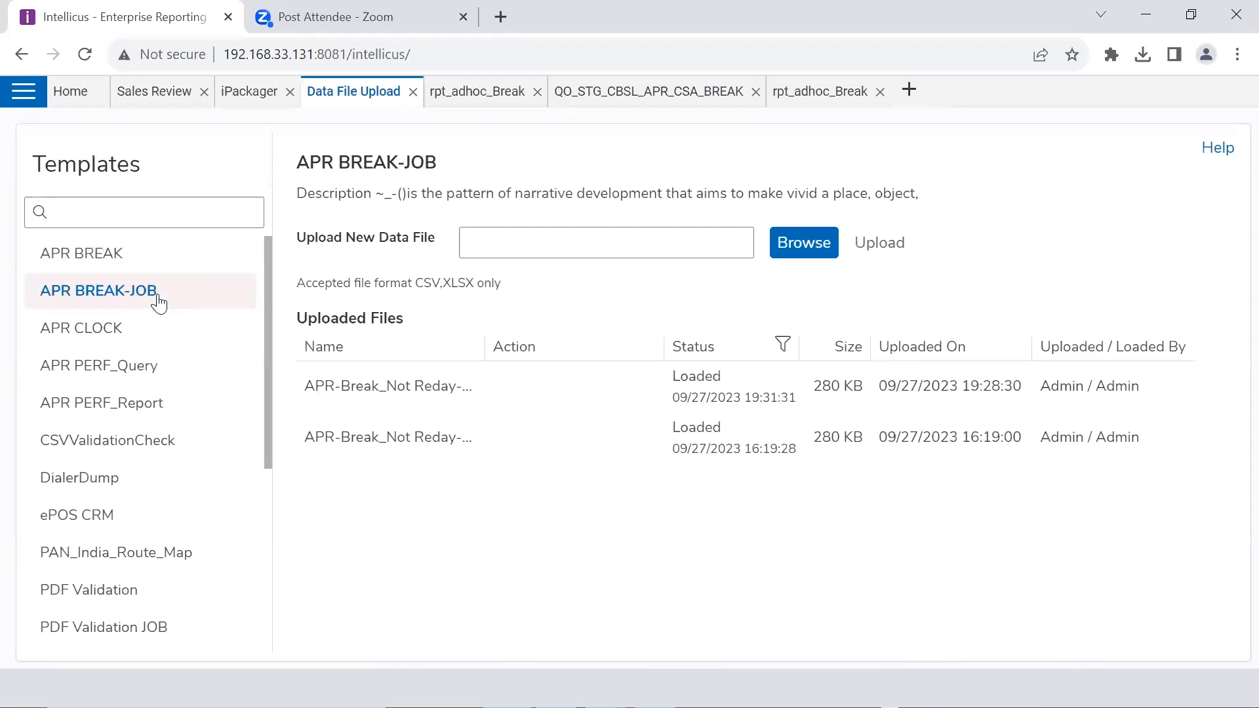
# Upload APR_Clock_SignIn-12.csv from the Files_To_test folder to the APR CLOCK template, overwriting the existing file
pyautogui.click(122, 337)
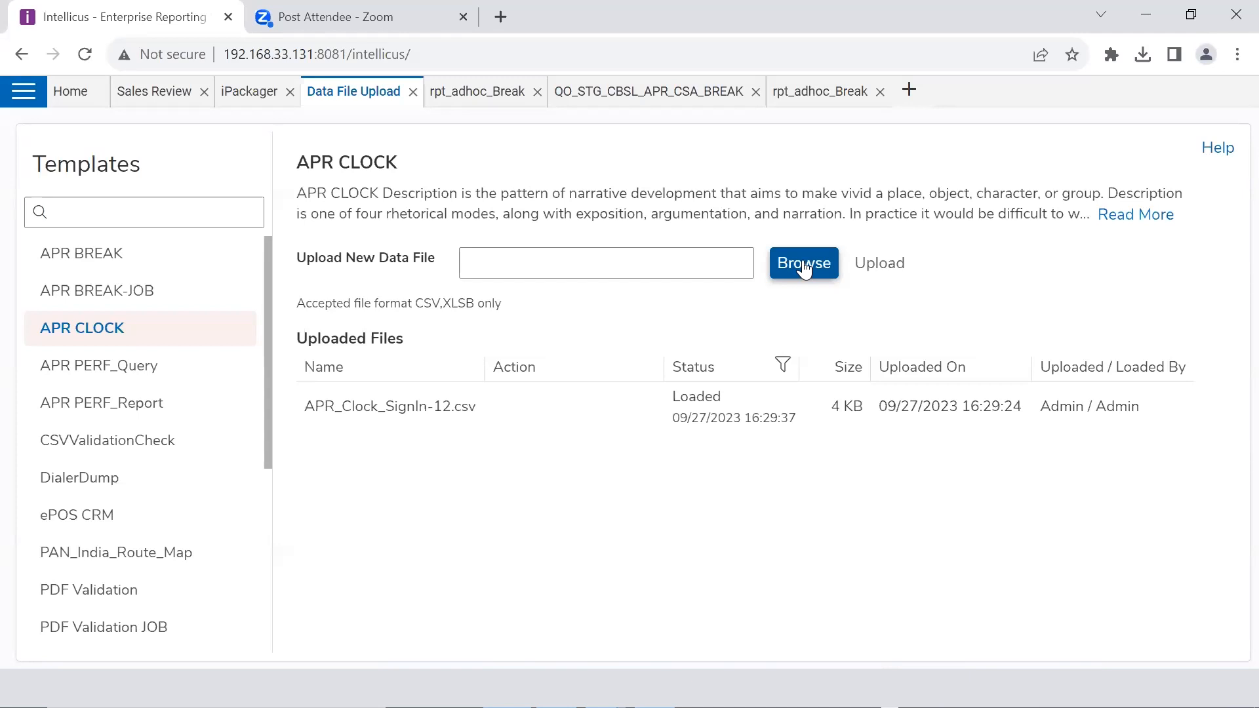
pyautogui.click(549, 278)
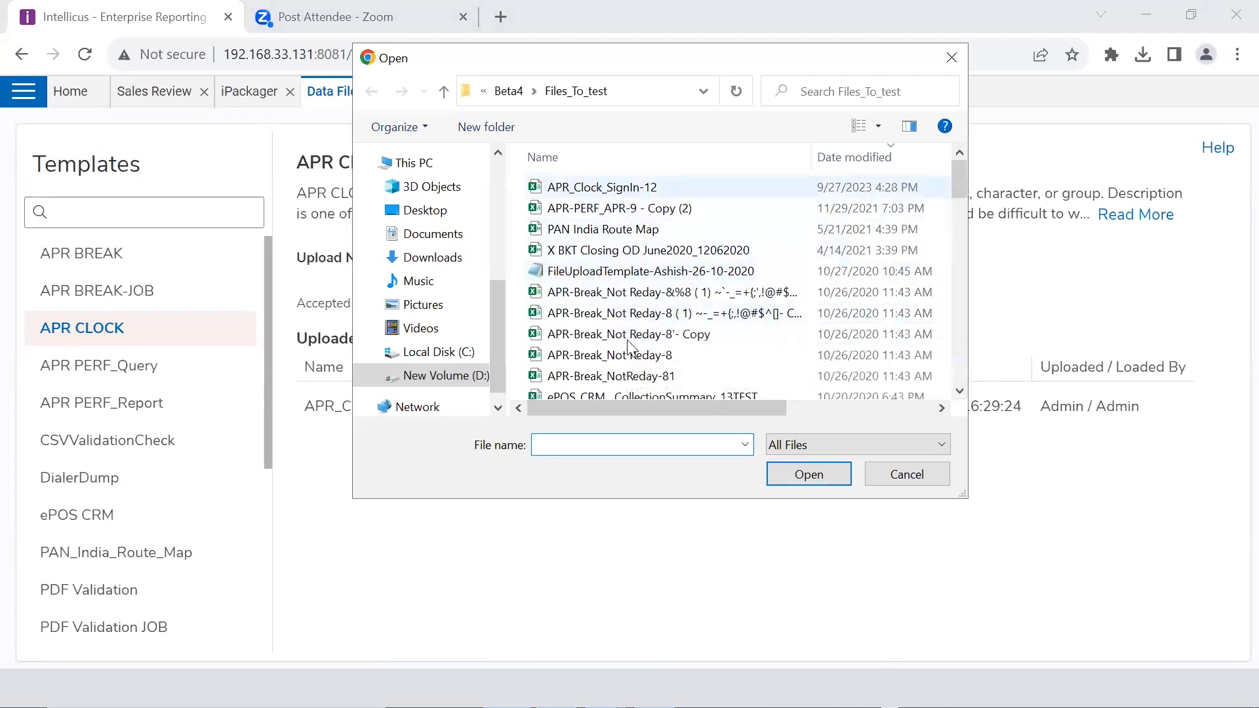
pyautogui.moveTo(697, 418); pyautogui.dragTo(823, 420)
pyautogui.click(600, 413)
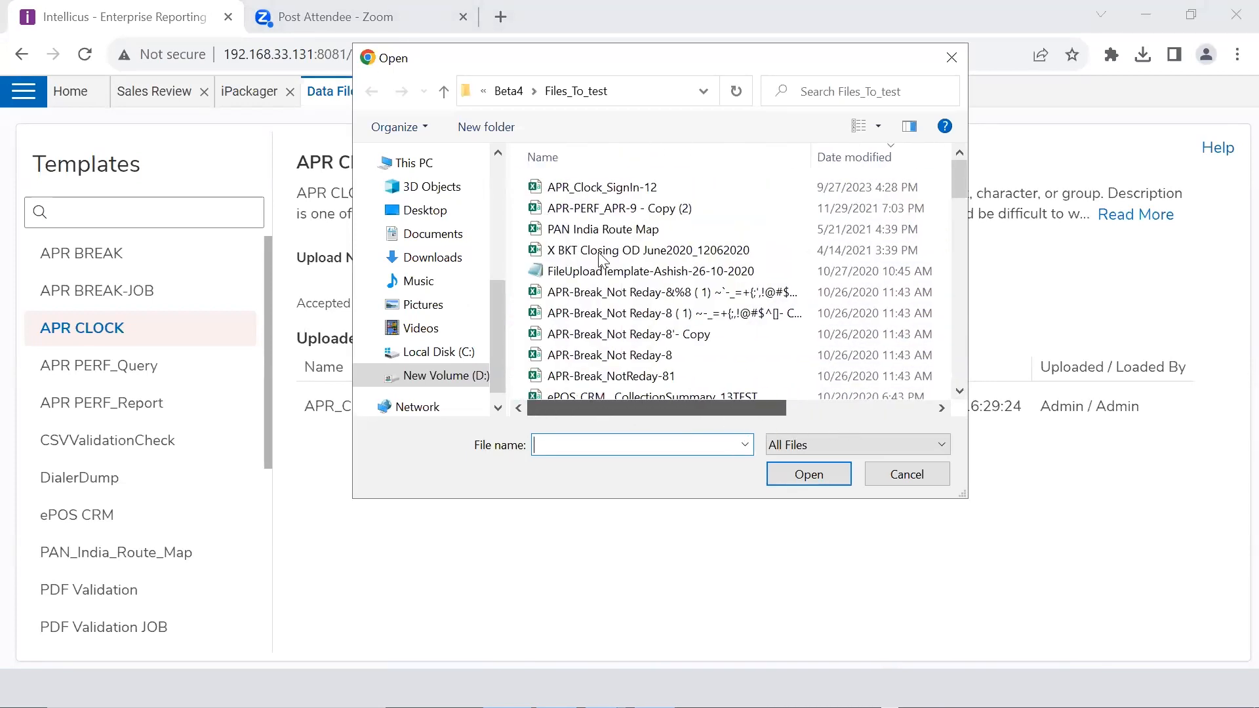
pyautogui.click(586, 191)
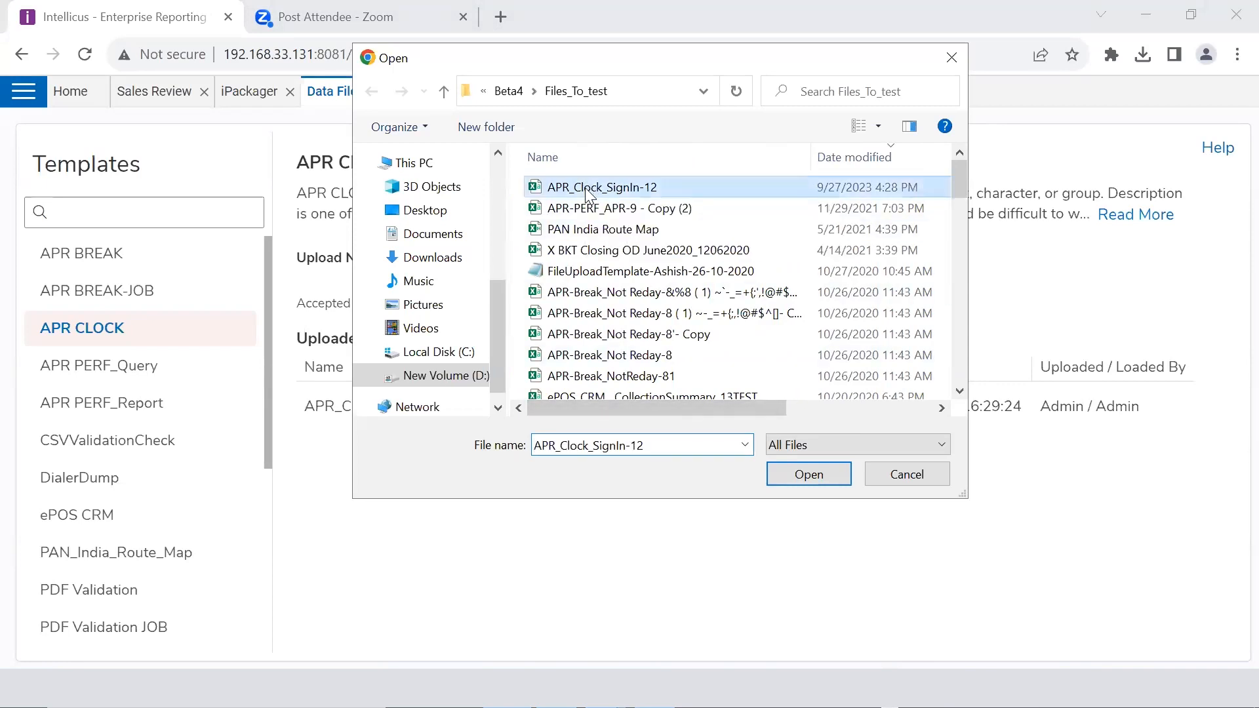
pyautogui.click(807, 475)
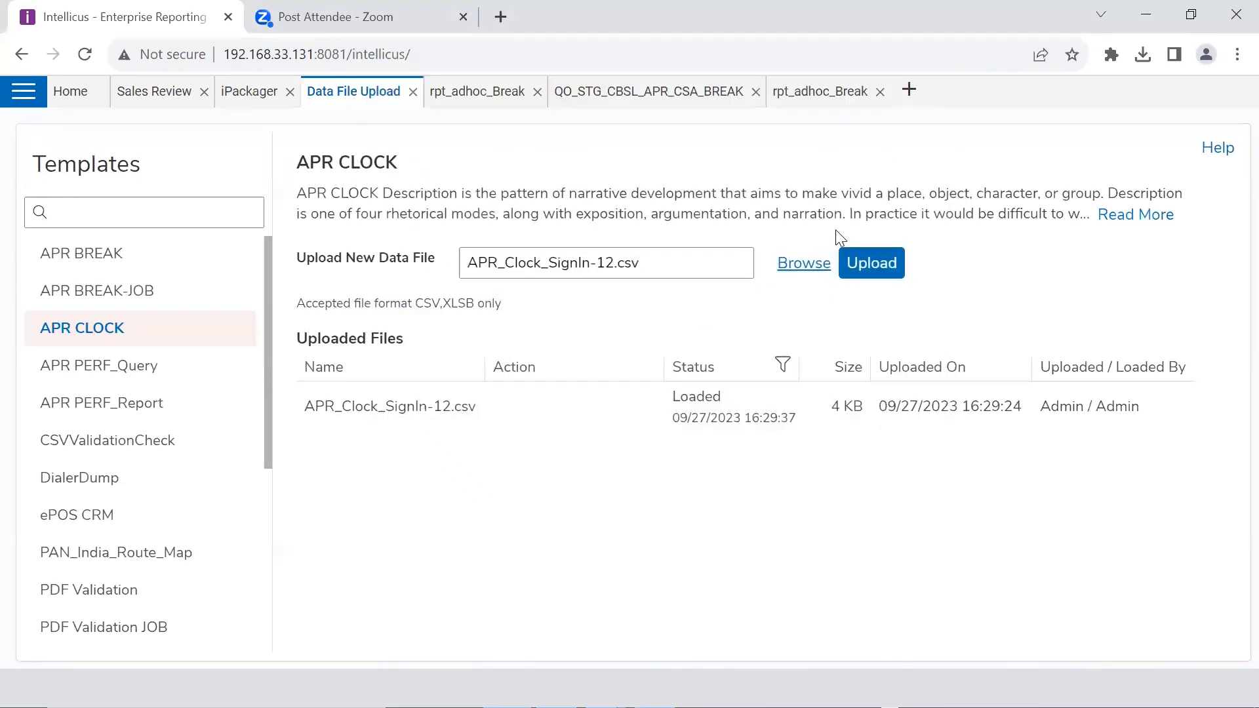
pyautogui.click(870, 264)
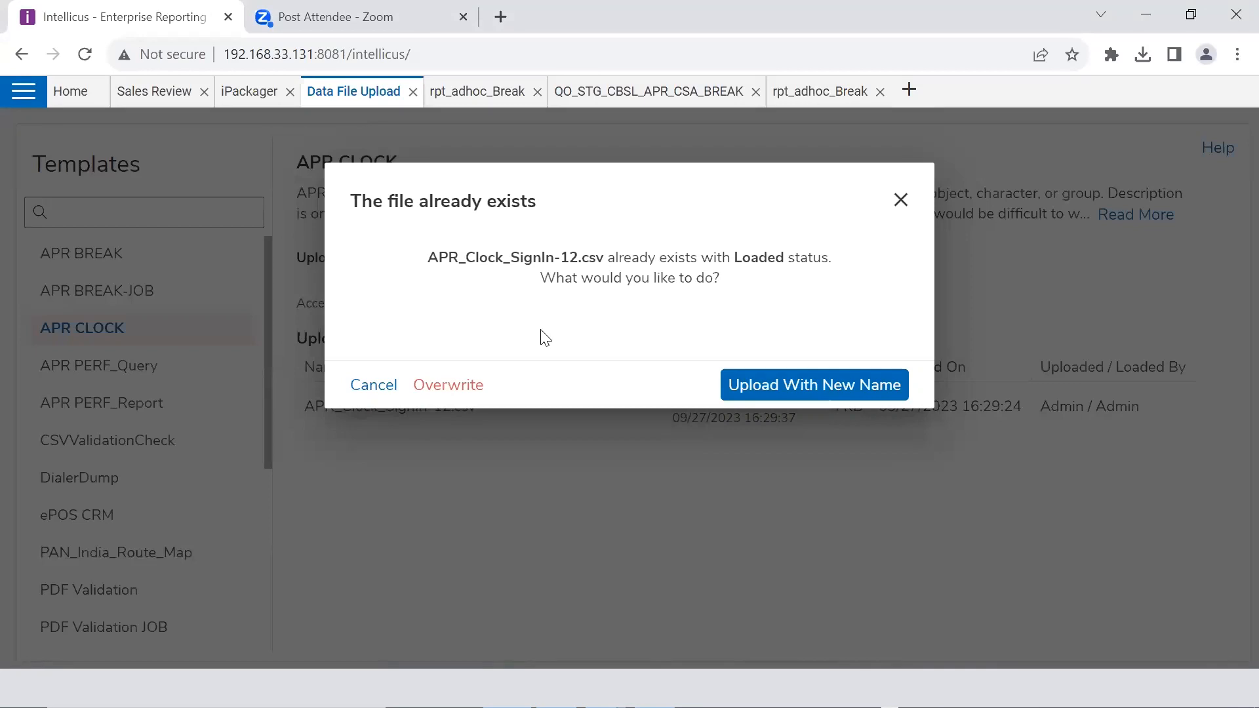
pyautogui.click(445, 389)
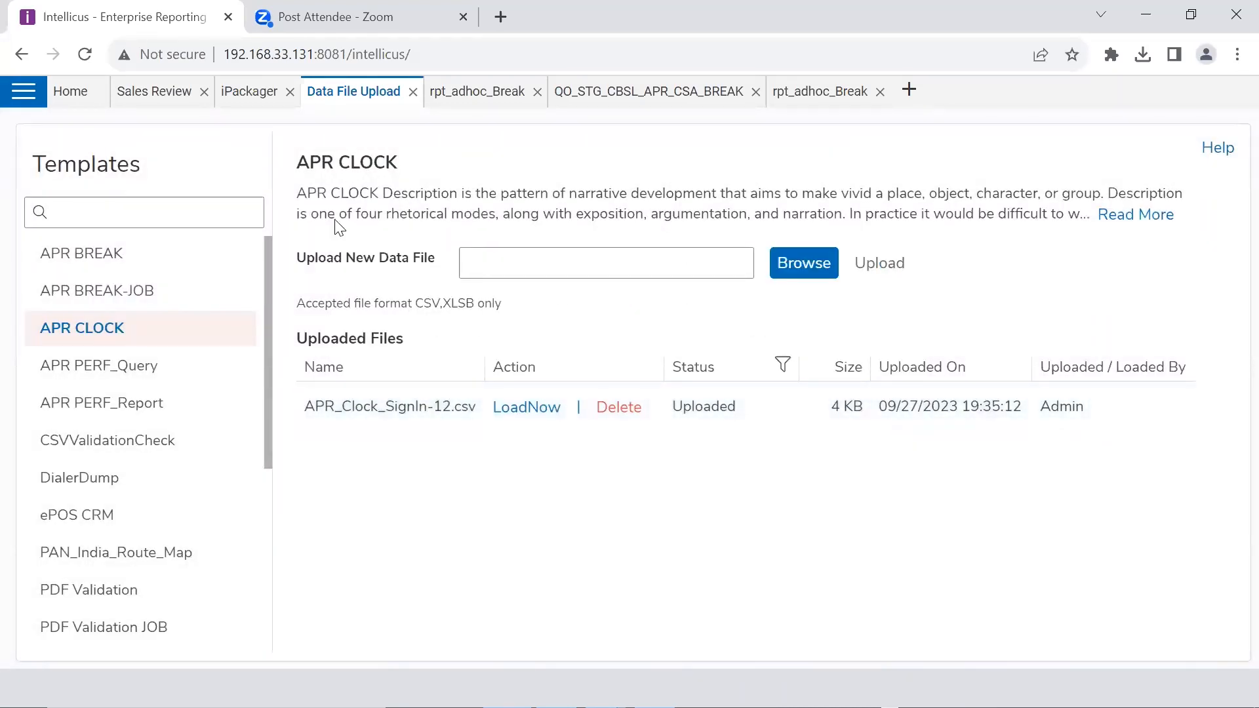
# Open the query object QO_STG_CBSL_APR_CSA_CLOCK for modification
pyautogui.click(14, 102)
pyautogui.click(44, 255)
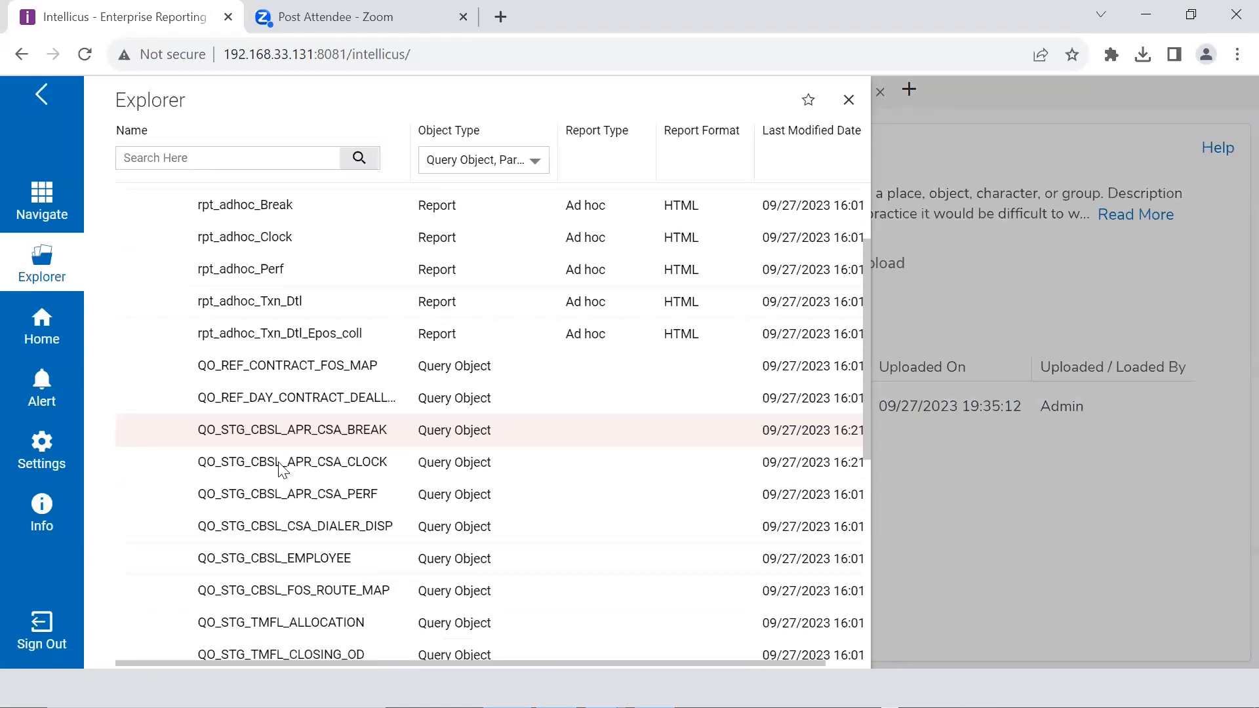
pyautogui.click(282, 467)
pyautogui.rightClick(282, 466)
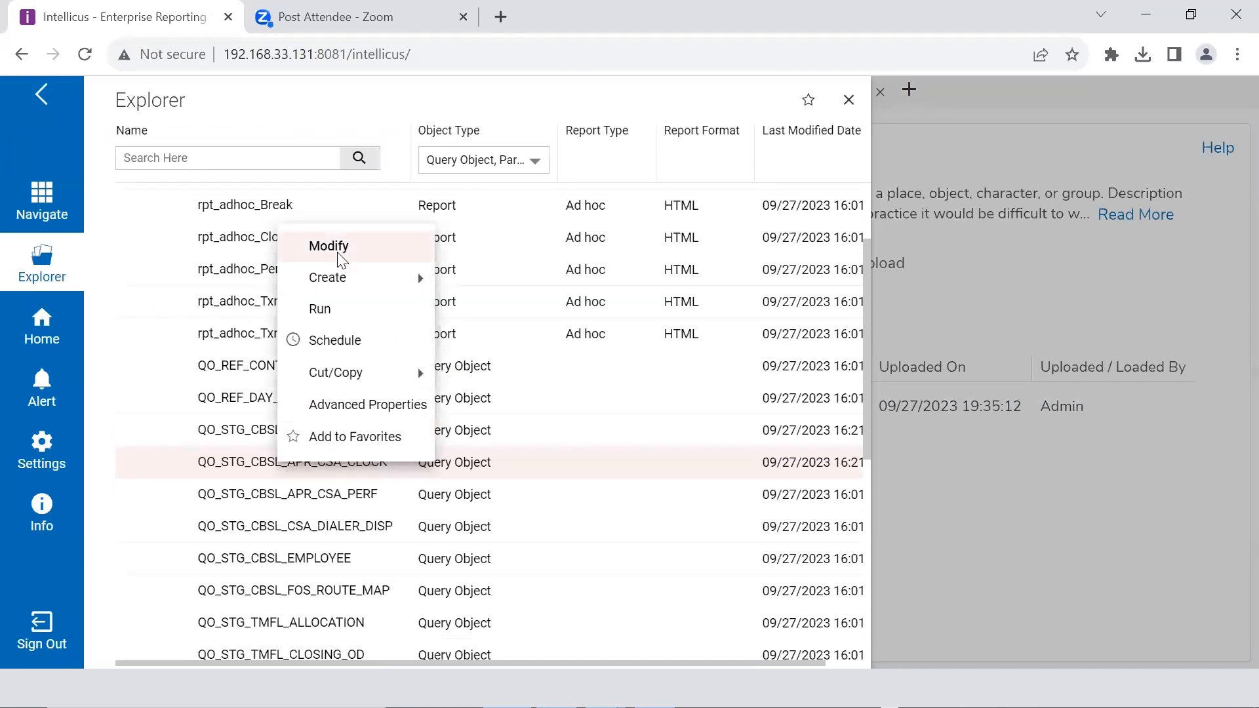
pyautogui.click(337, 252)
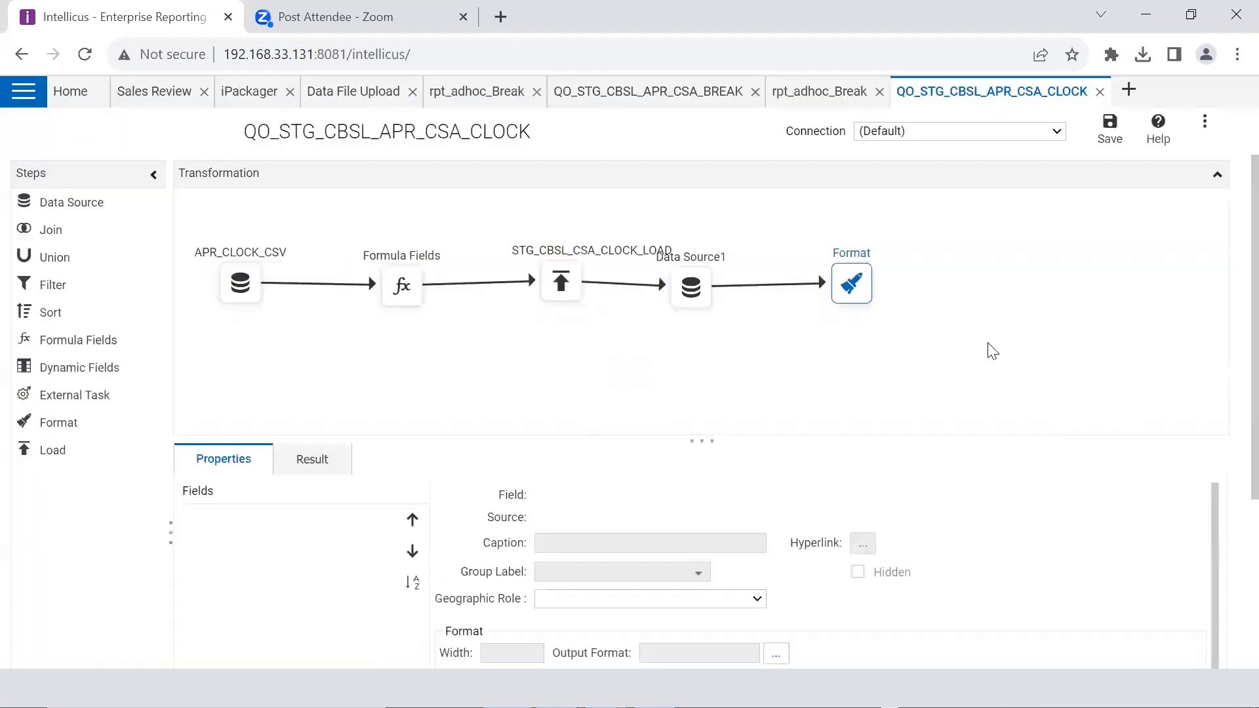
# Examine the properties of each transformation step, from the APR_CLOCK_CSV source and its file parameter through the load step to Format
pyautogui.click(240, 283)
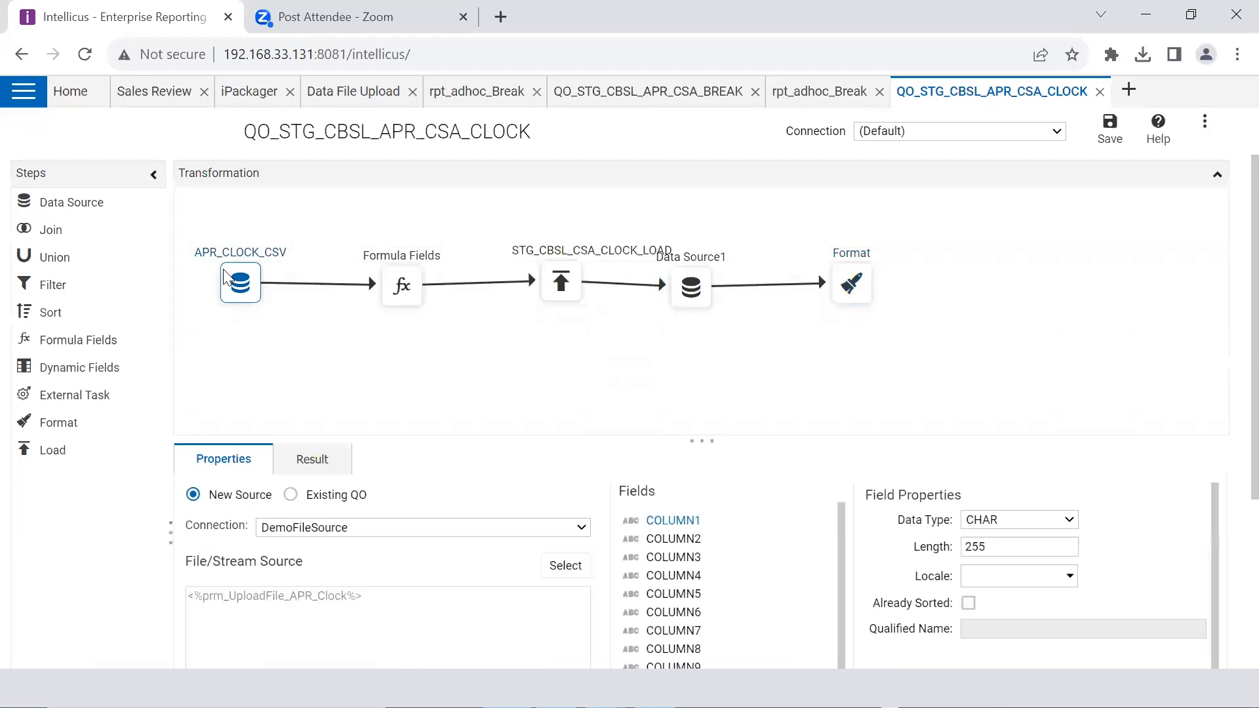
pyautogui.click(376, 607)
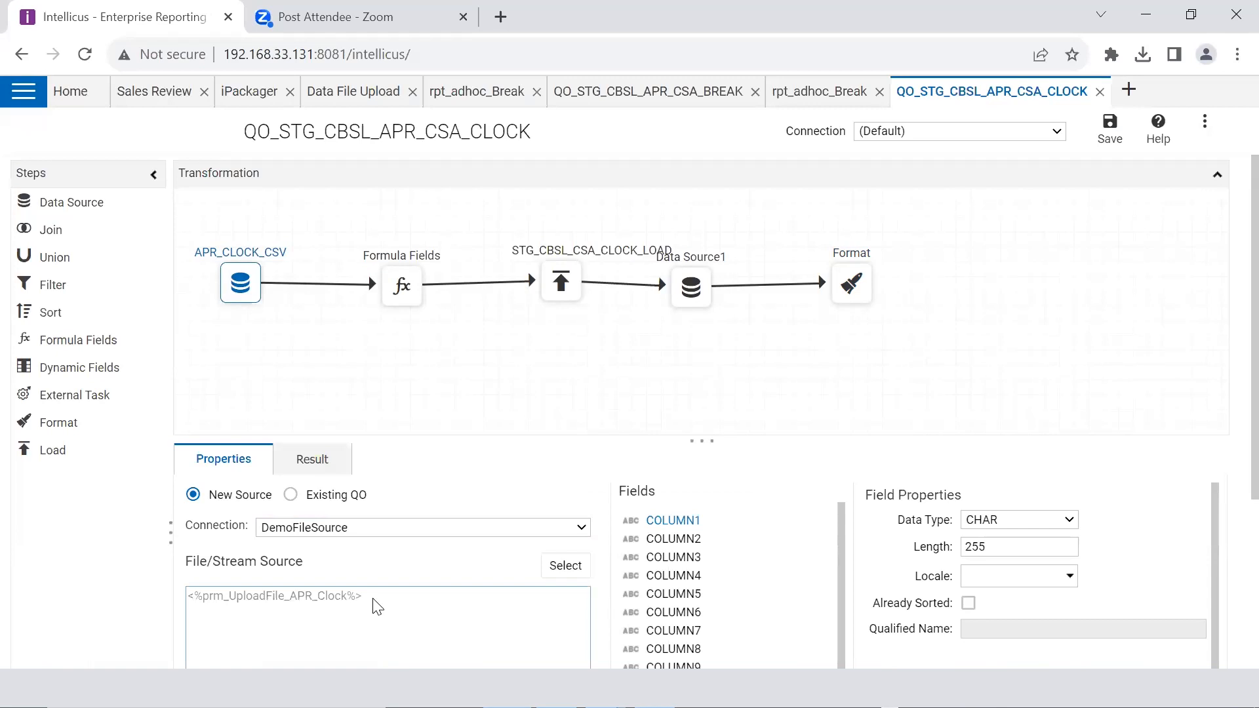
pyautogui.click(401, 286)
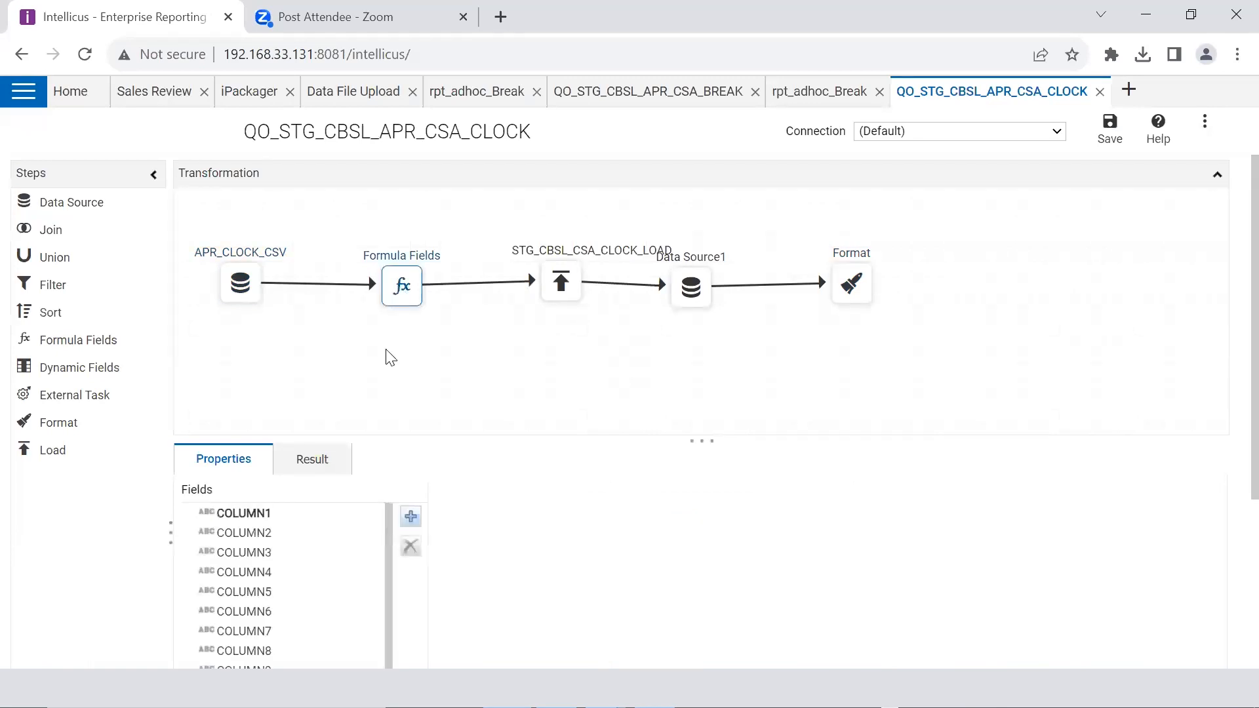
pyautogui.click(568, 295)
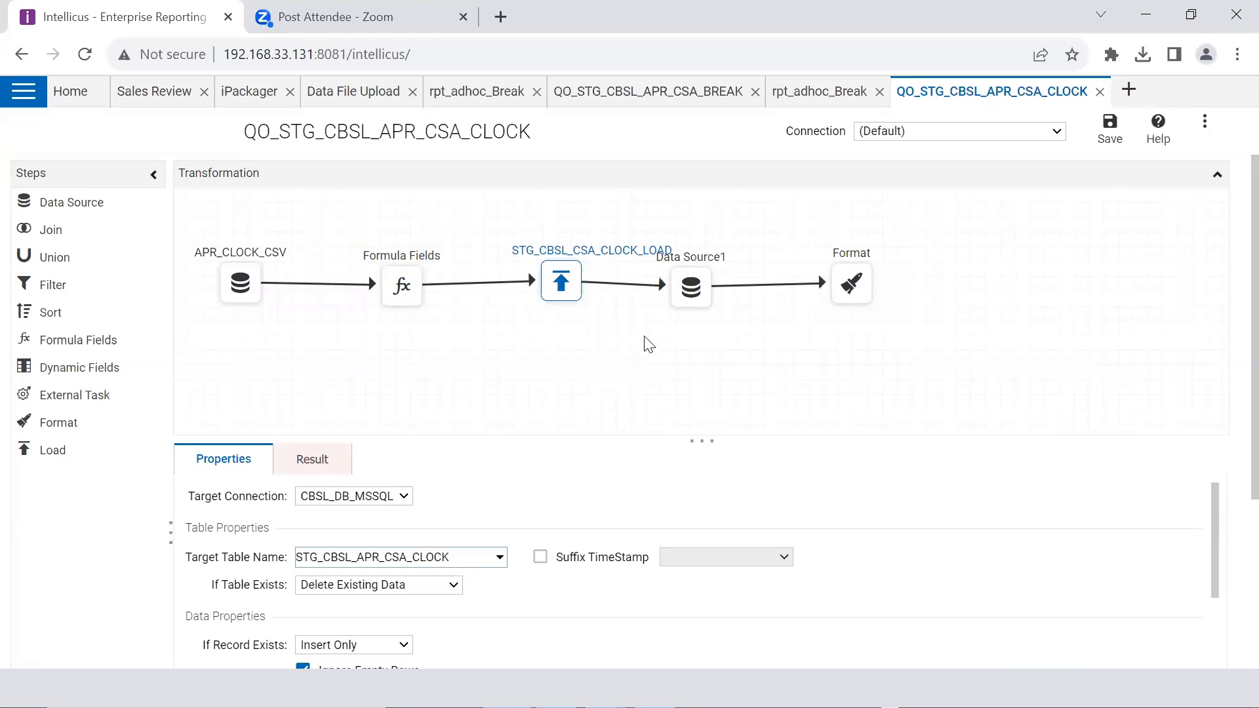
pyautogui.click(687, 305)
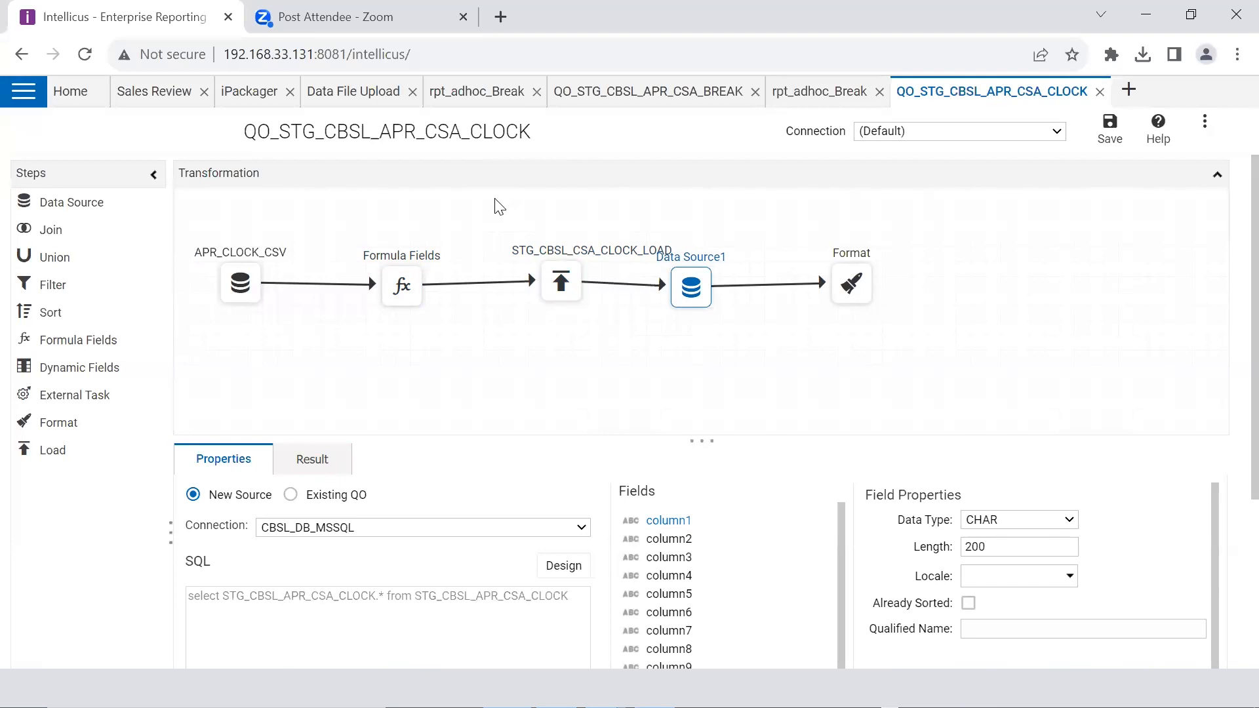
pyautogui.click(856, 288)
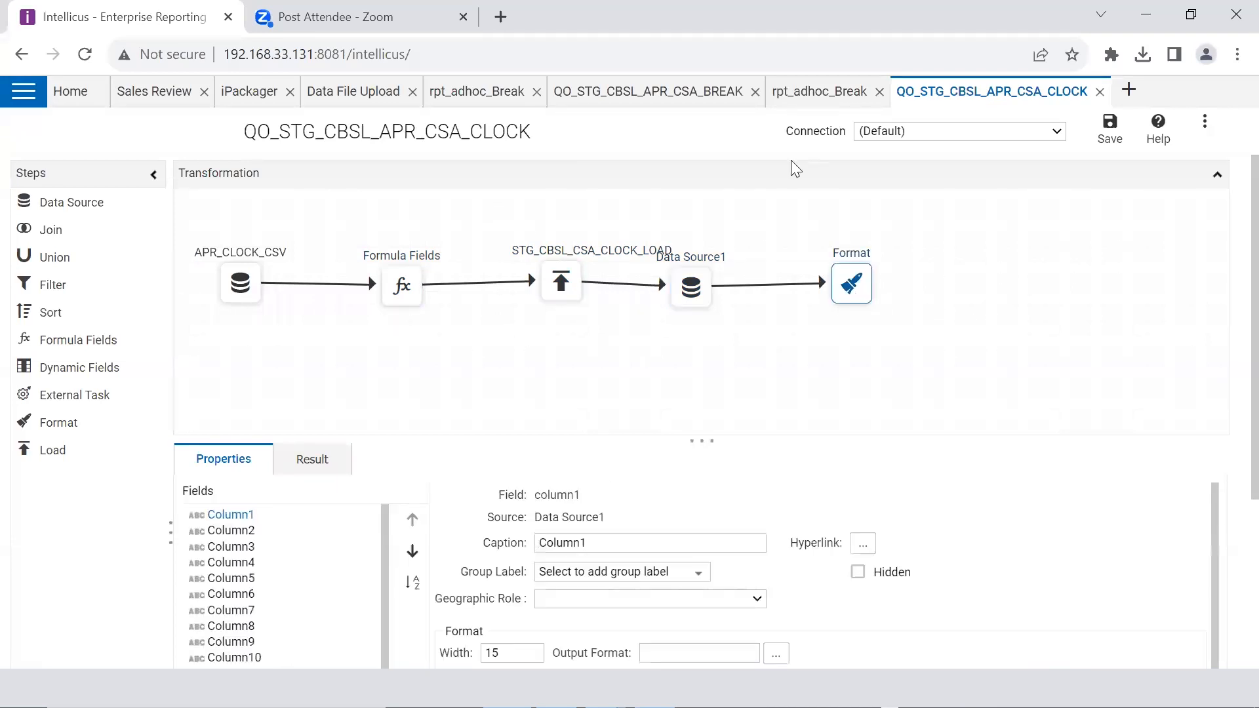
# Load the uploaded APR_Clock_SignIn-12.csv file of the APR CLOCK template by running its query with that file name as parameter
pyautogui.click(783, 95)
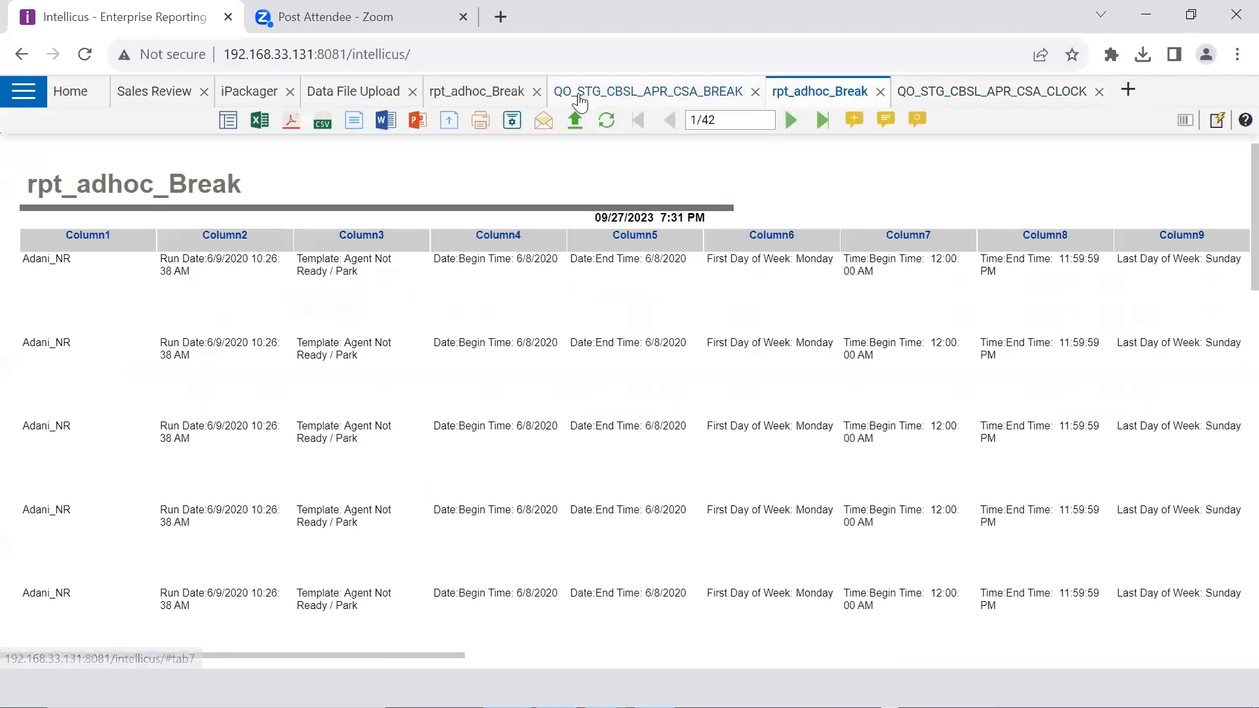
pyautogui.click(344, 101)
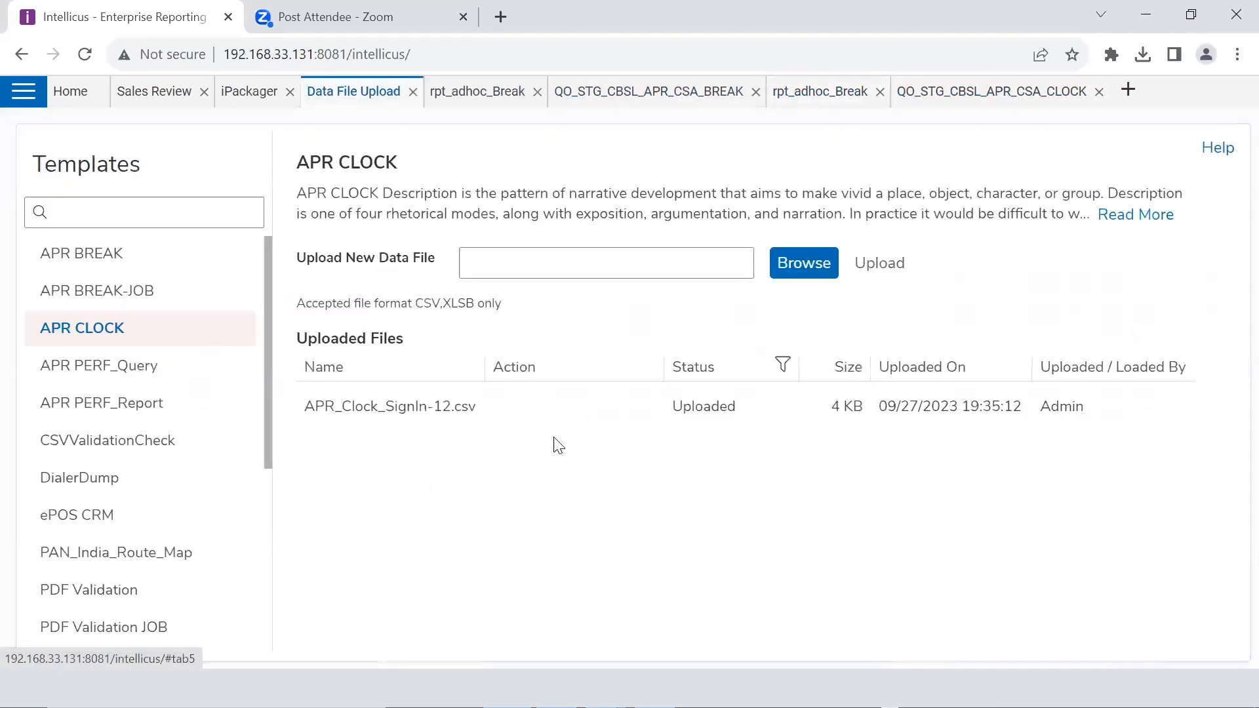
pyautogui.moveTo(528, 419)
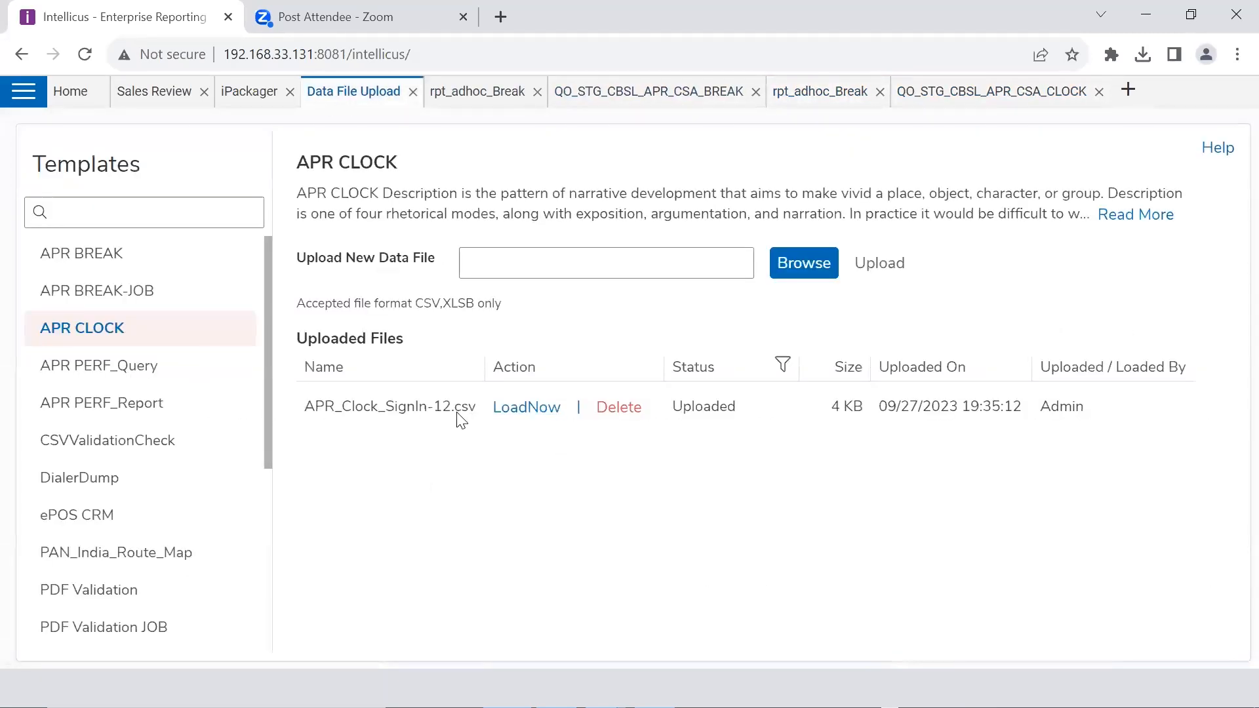
pyautogui.click(529, 409)
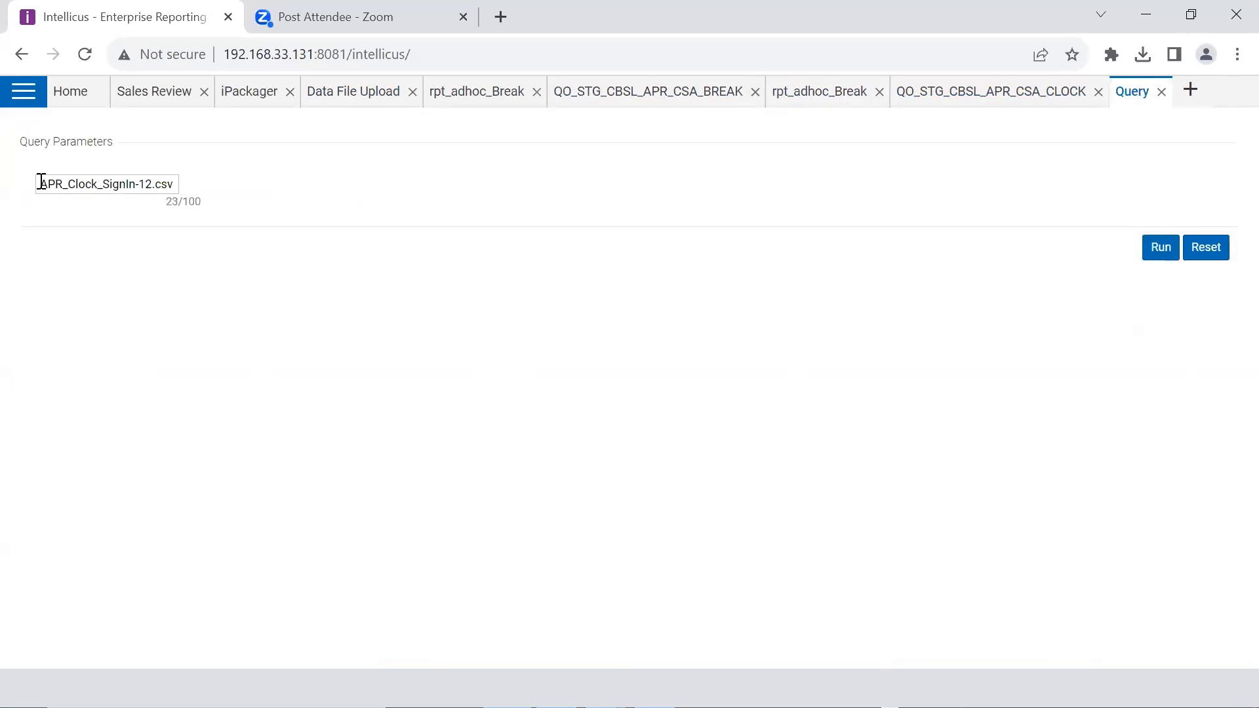
pyautogui.moveTo(50, 186); pyautogui.dragTo(201, 188)
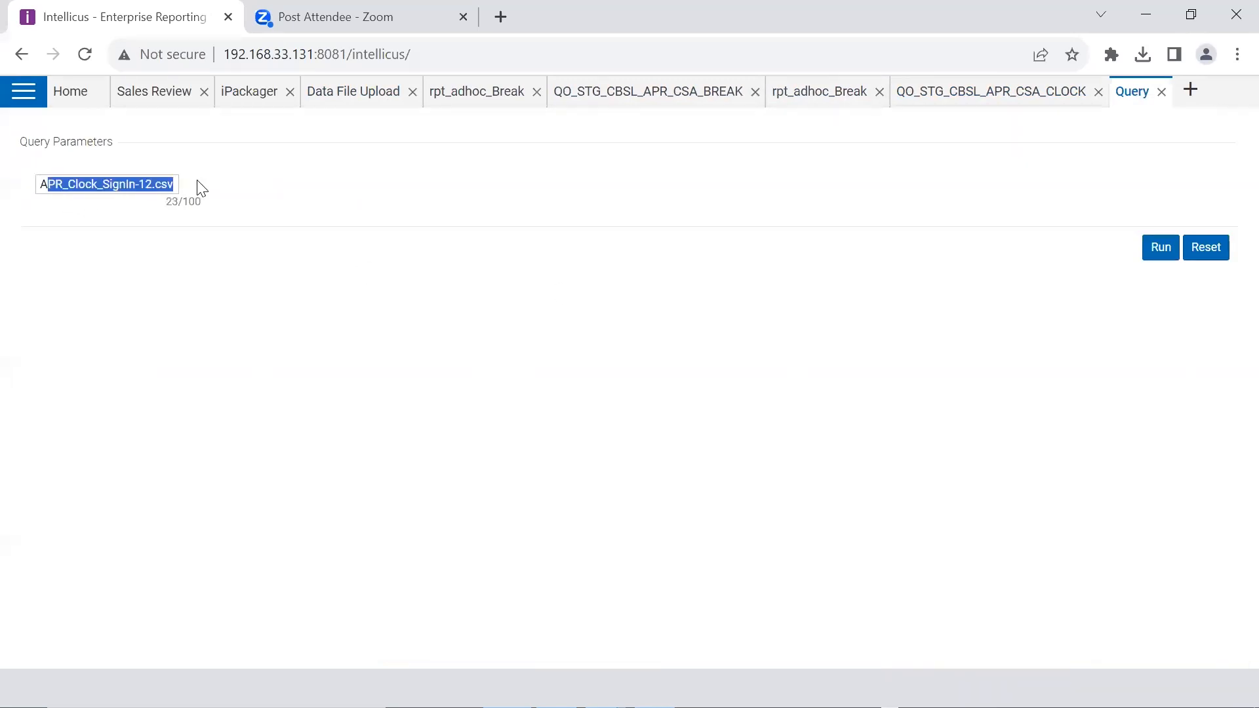
pyautogui.click(1159, 249)
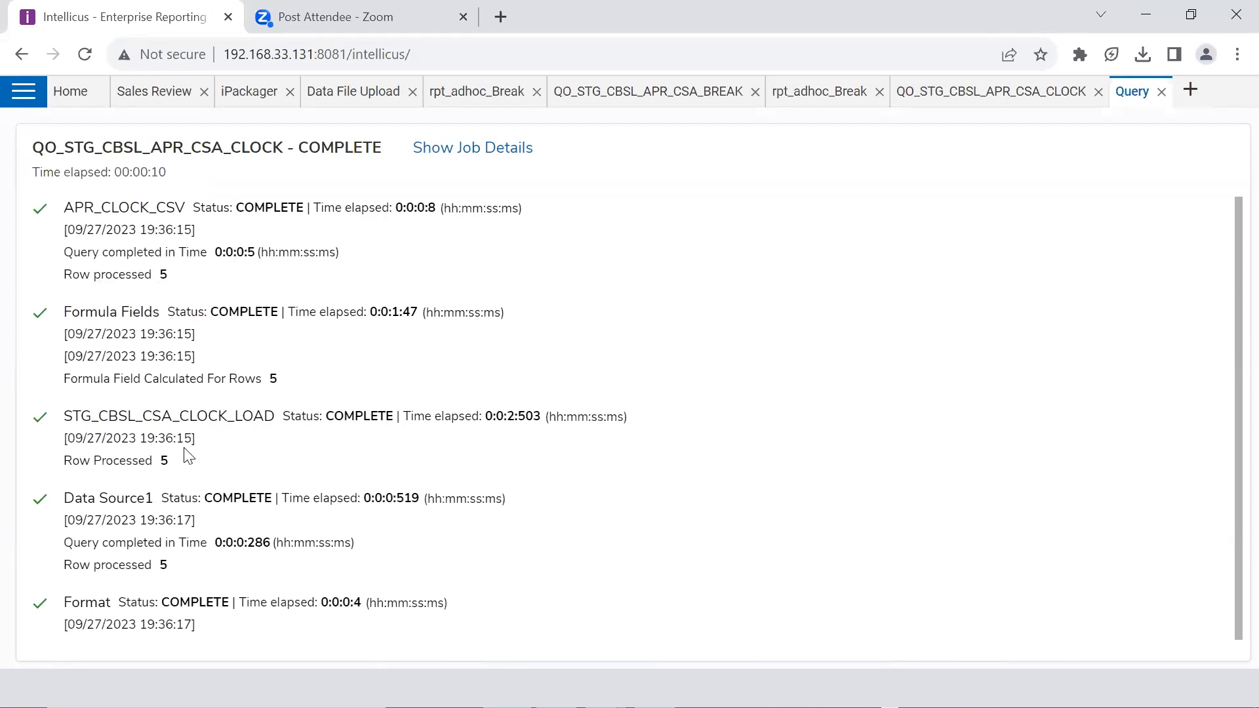
# Open a new Smart View on the query object QO_STG_CBSL_APR_CSA_CLOCK from the TMFLXBKT folder to view the loaded data
pyautogui.scroll(-1, 184, 463)
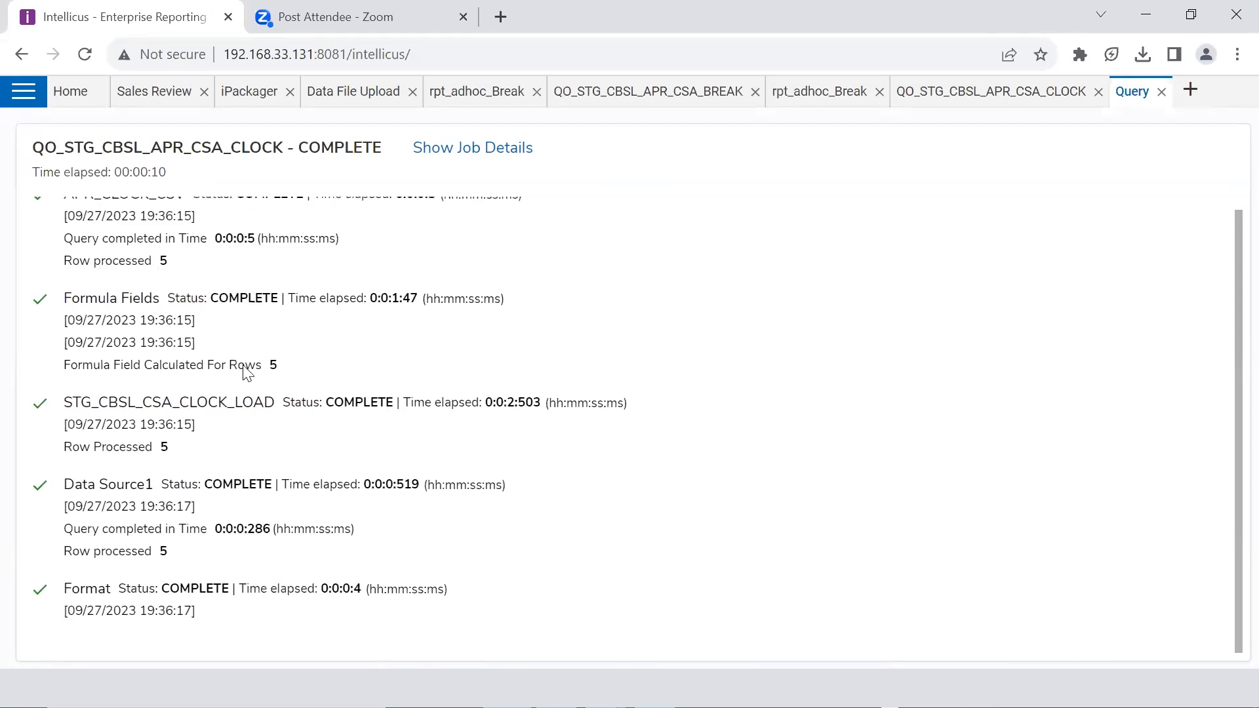
pyautogui.click(21, 87)
pyautogui.click(41, 200)
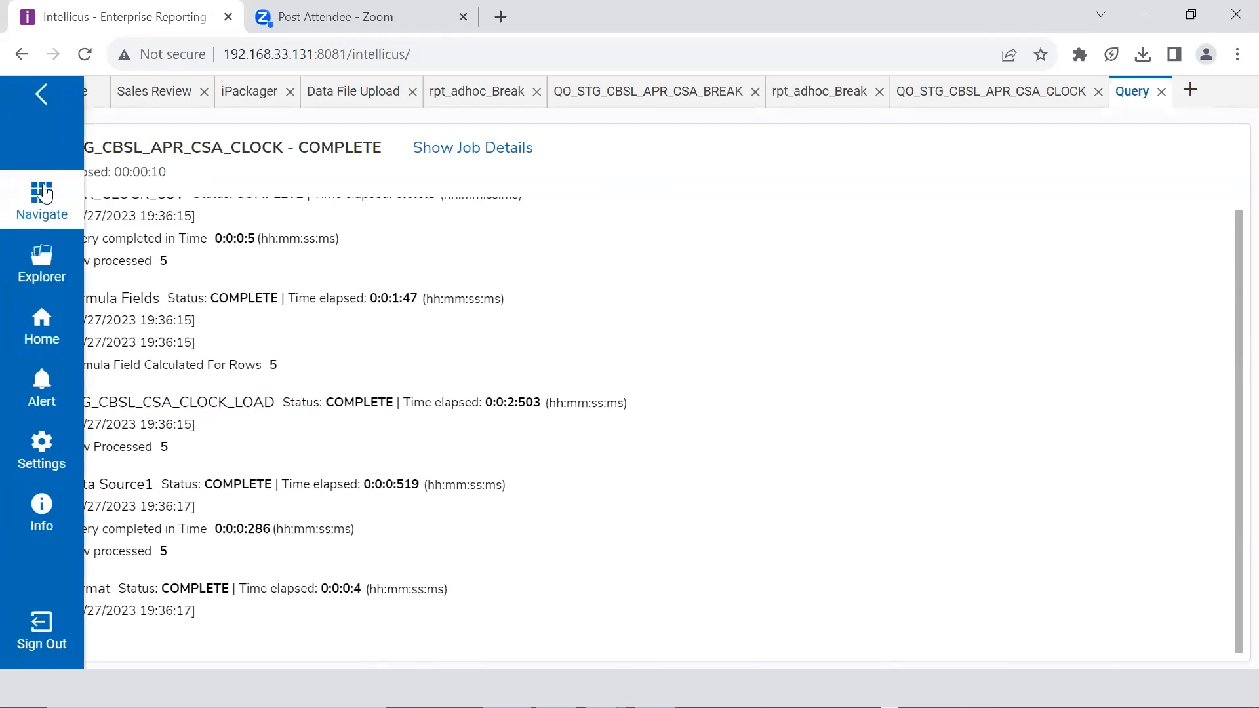
pyautogui.click(178, 134)
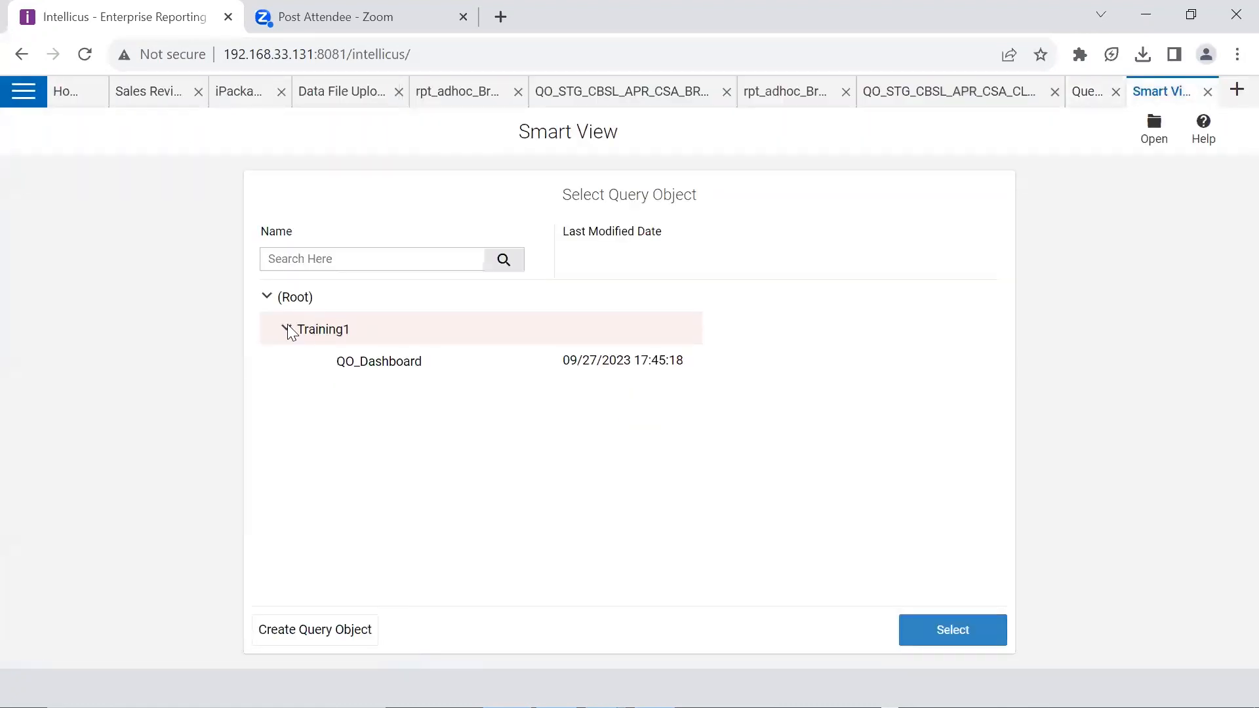
pyautogui.click(269, 298)
pyautogui.click(269, 299)
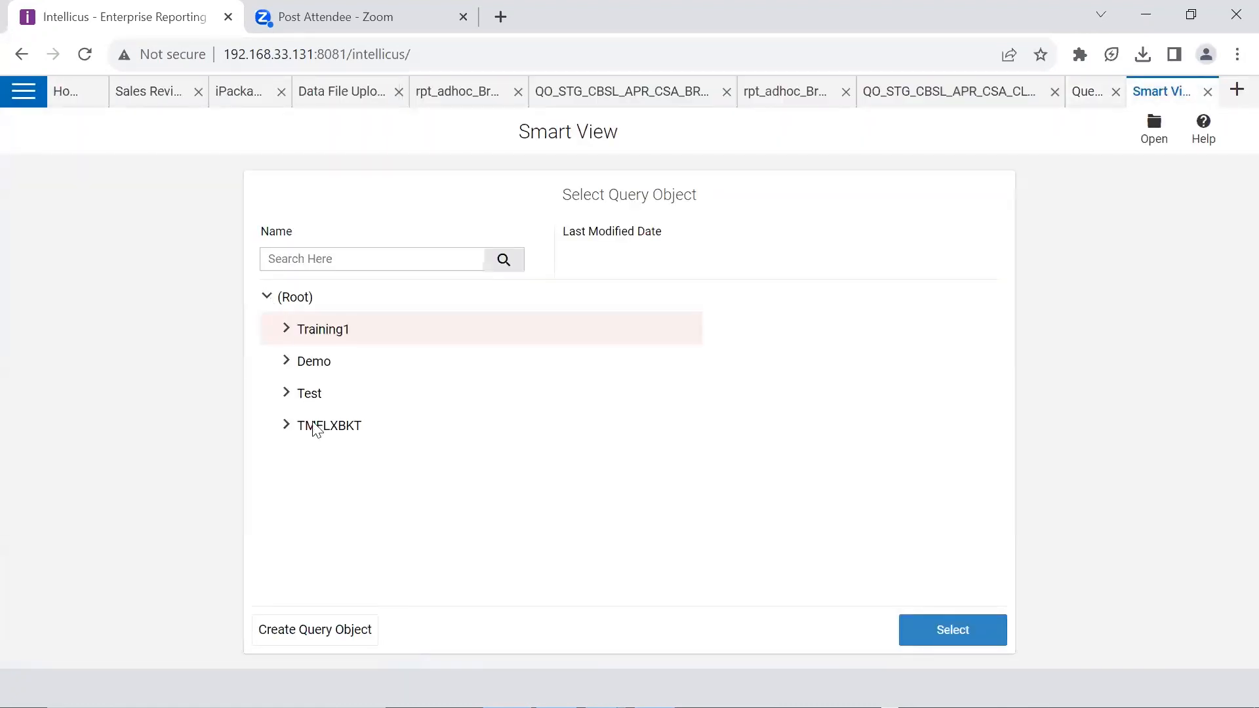
pyautogui.click(315, 437)
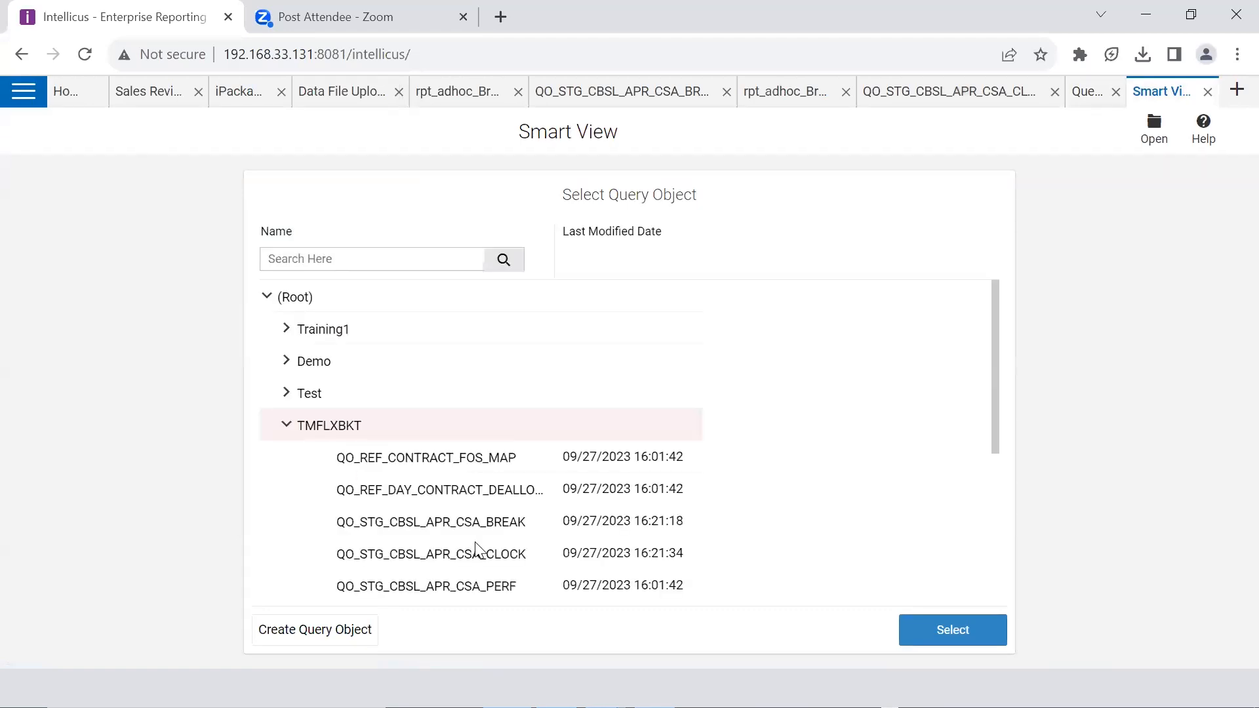
pyautogui.scroll(-1, 477, 549)
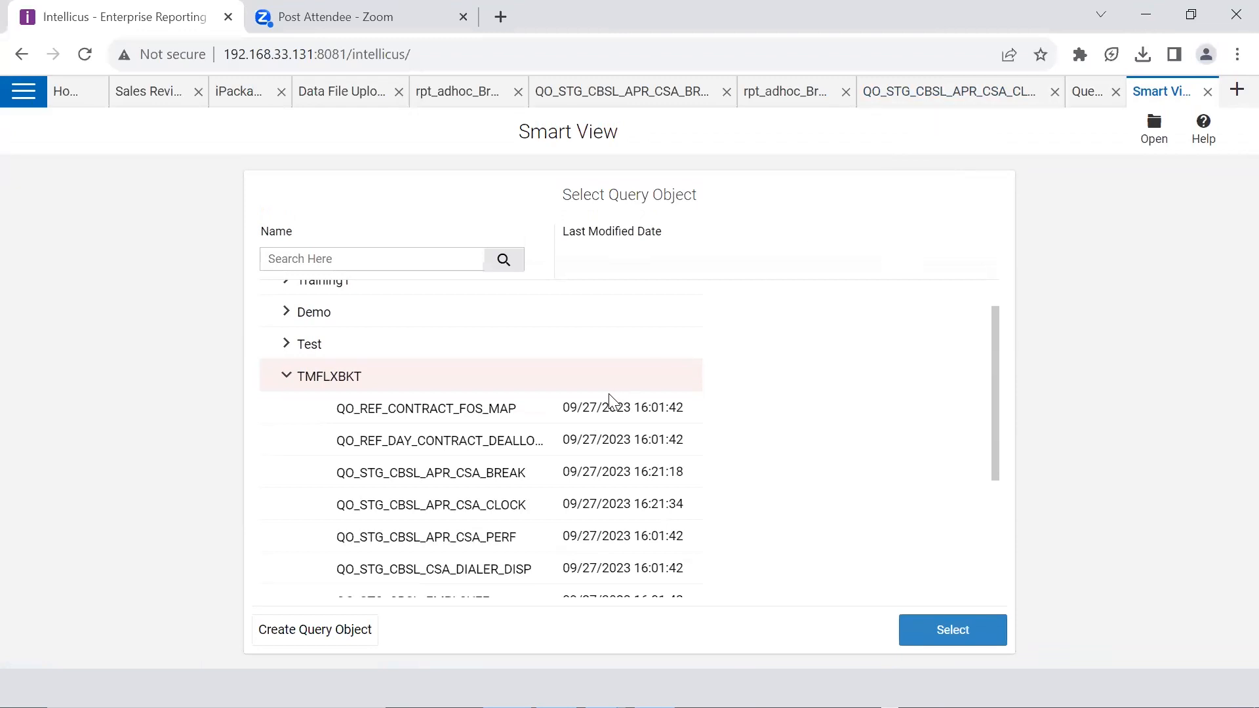
pyautogui.click(489, 510)
pyautogui.click(959, 636)
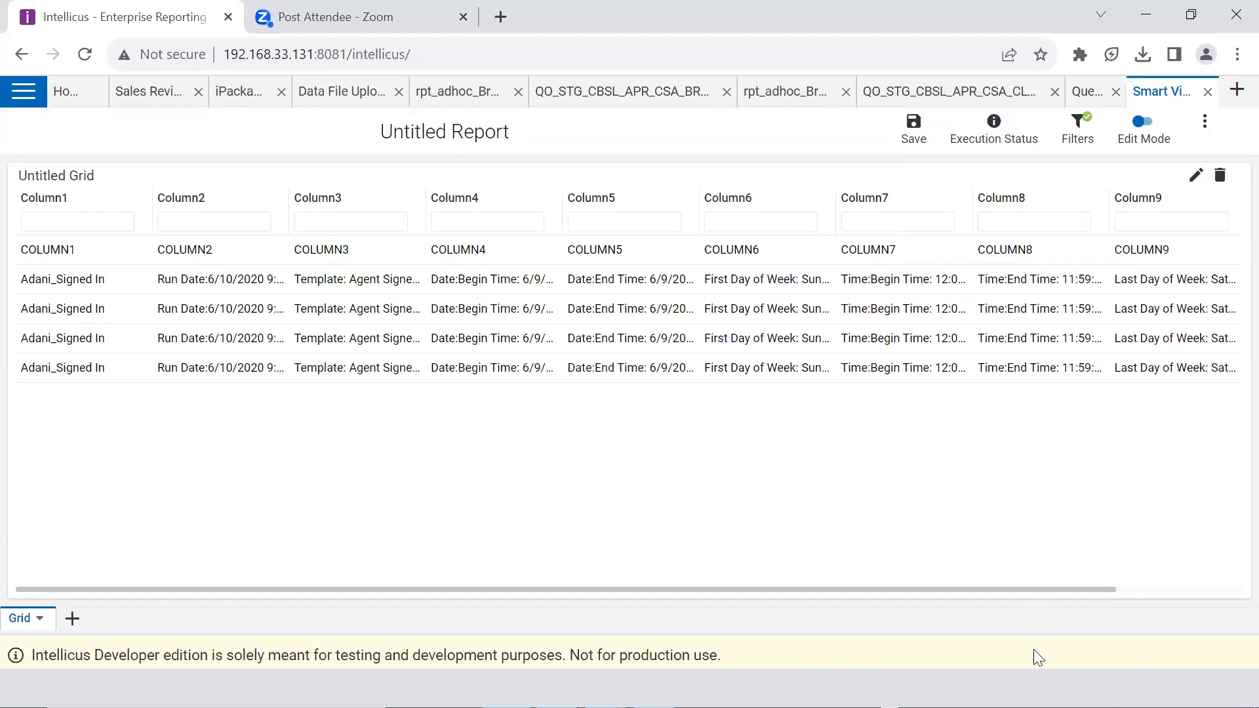
pyautogui.click(1056, 689)
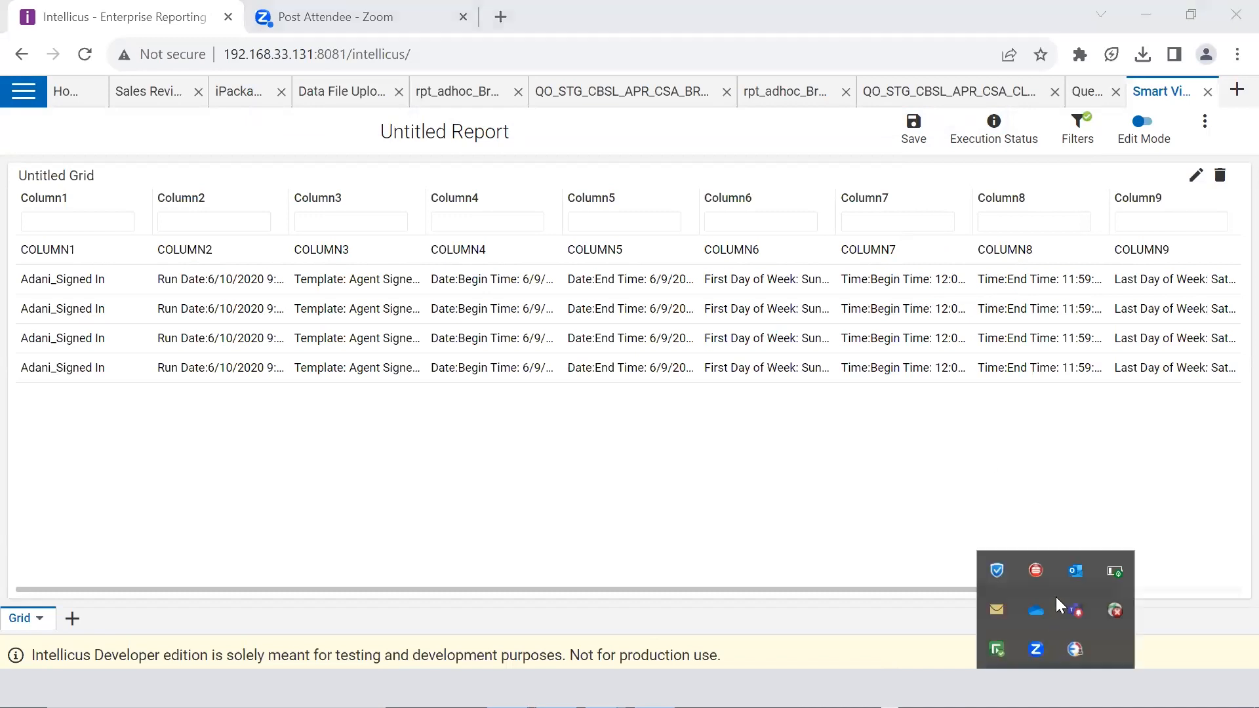
pyautogui.click(1037, 459)
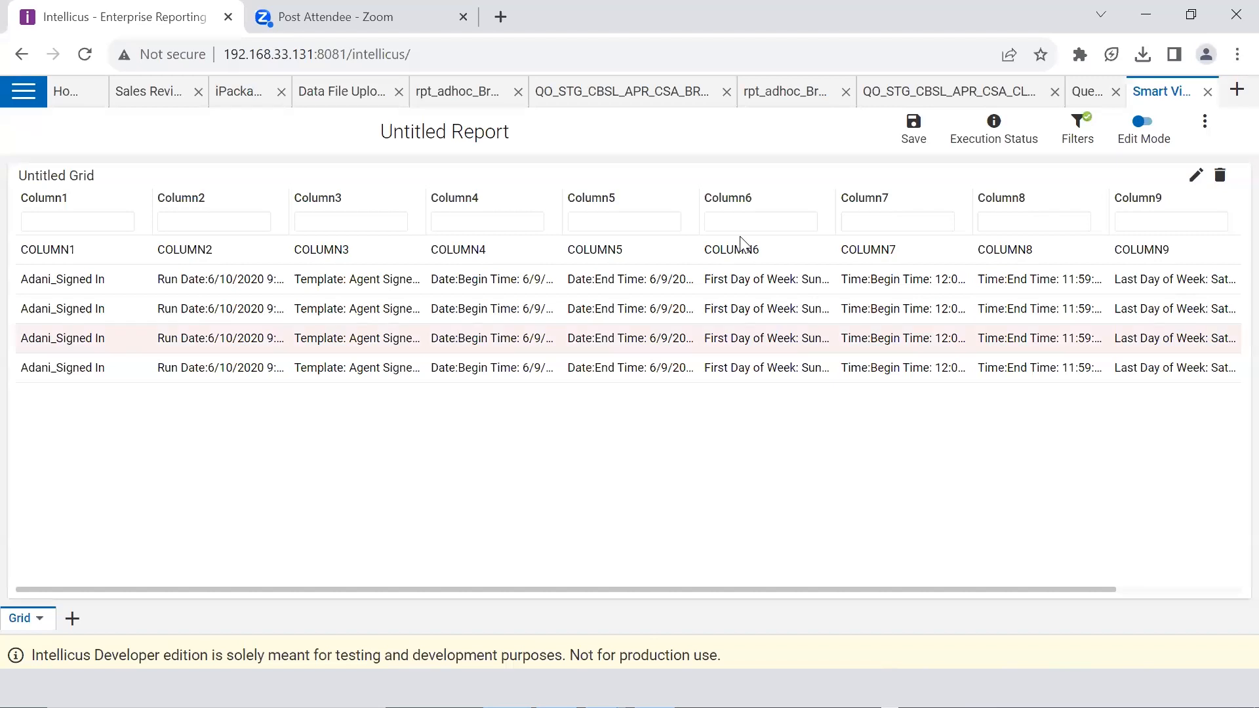
# Open another Data File Upload page
pyautogui.click(57, 92)
pyautogui.click(41, 92)
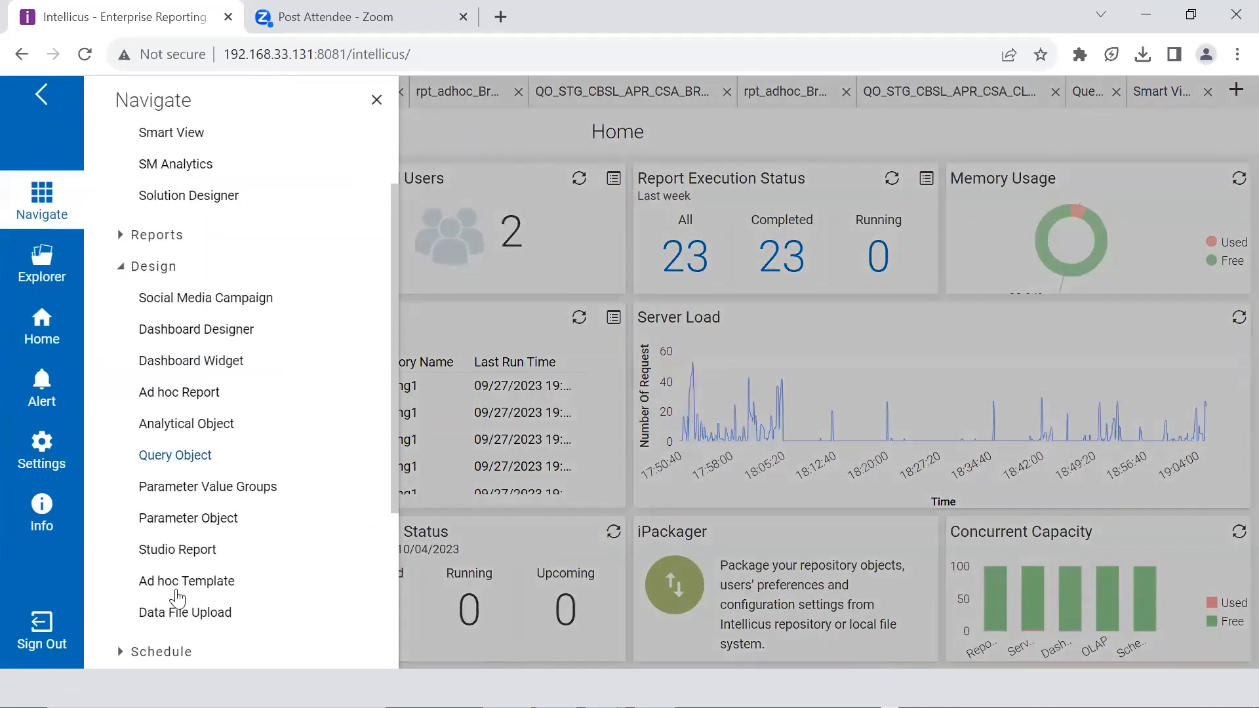
pyautogui.click(178, 612)
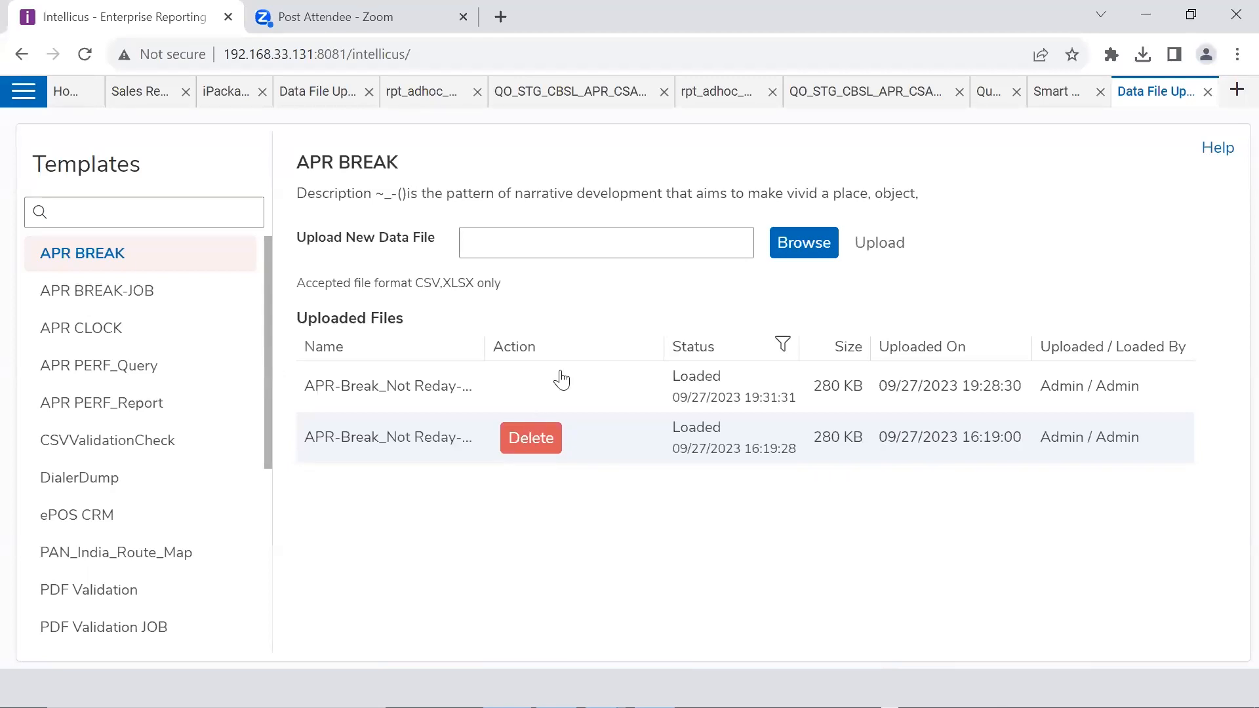
# Switch to the Intellicus client config folder in File Explorer and open the configuration properties file for editing in Notepad
pyautogui.hotkey('alt', 'Tab')
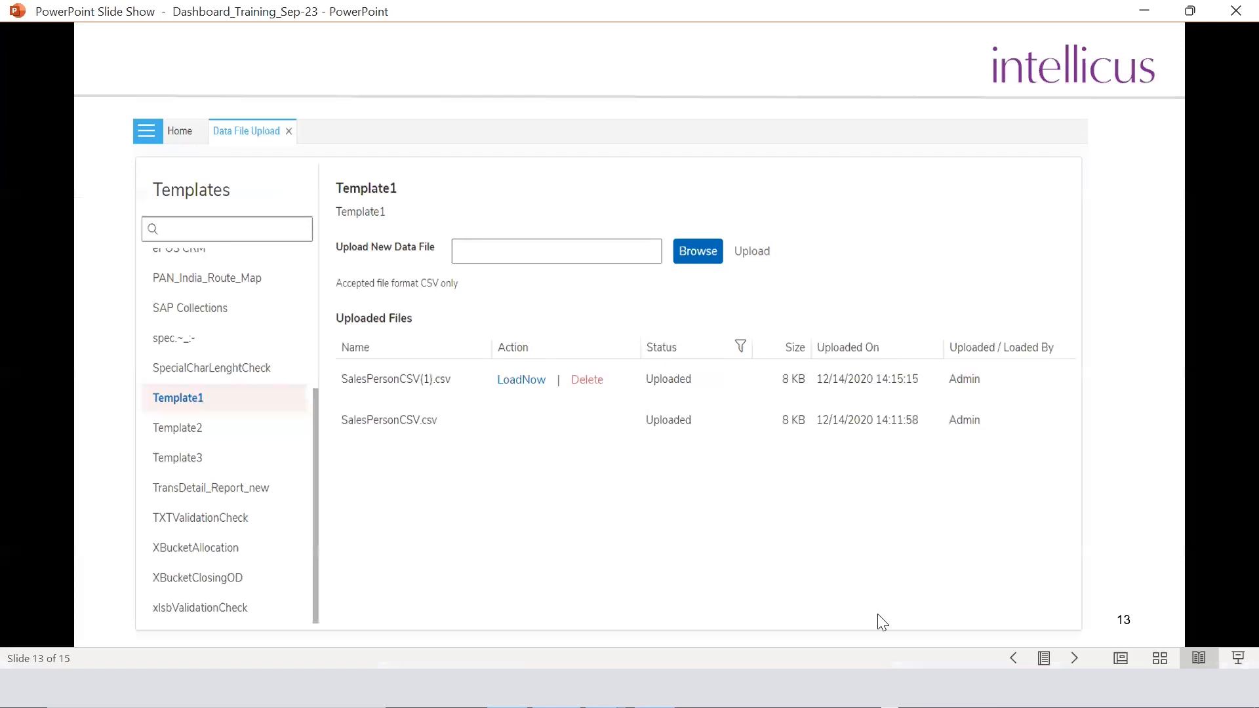
pyautogui.hotkey('alt', 'Tab')
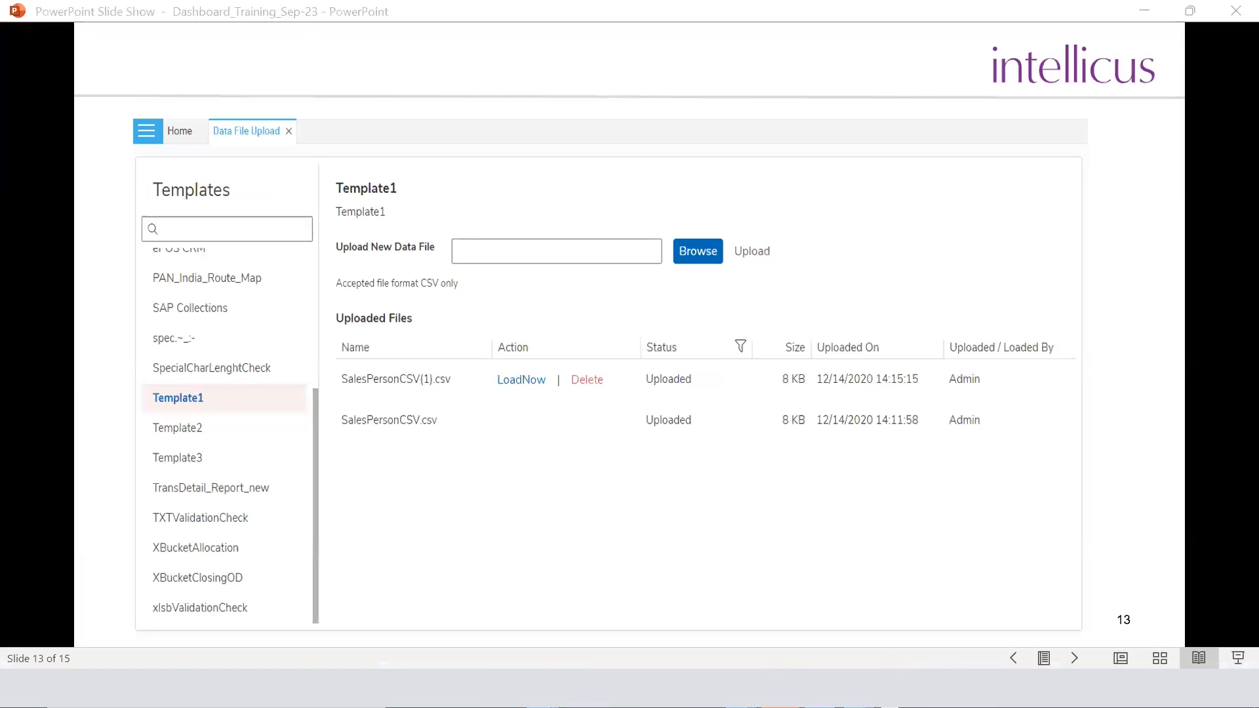
pyautogui.moveTo(524, 688)
pyautogui.click(719, 618)
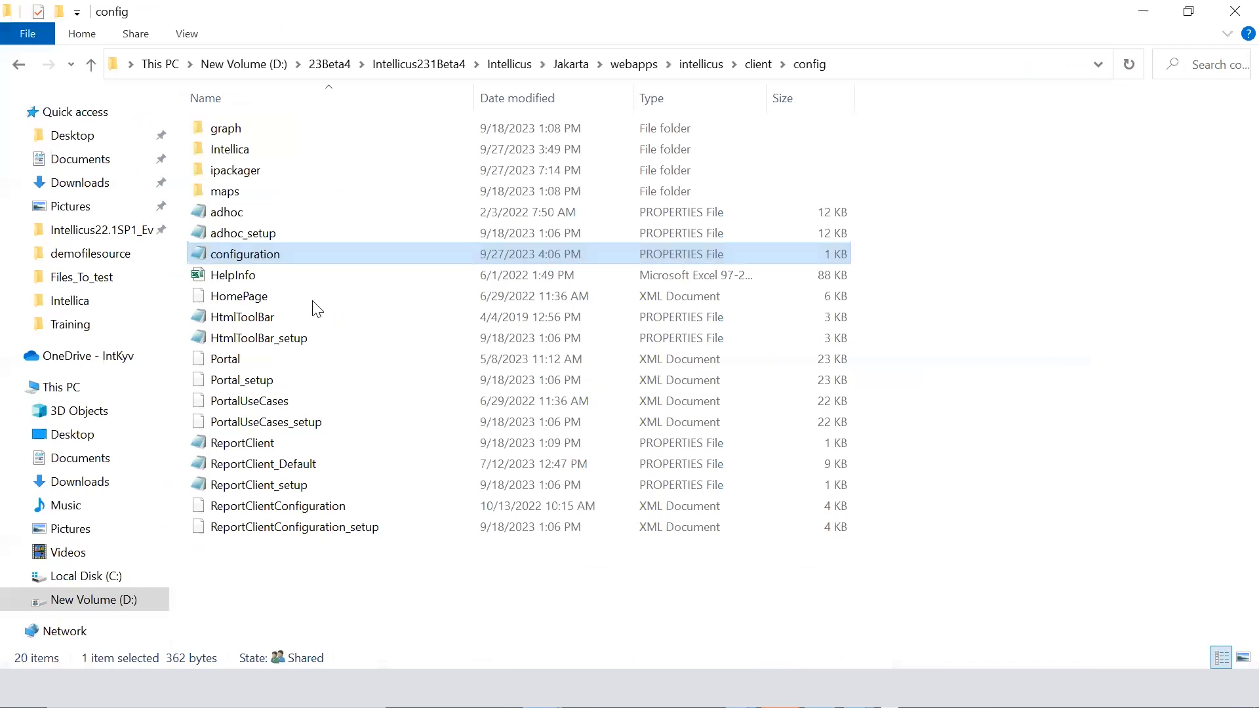
pyautogui.doubleClick(247, 255)
pyautogui.rightClick(245, 250)
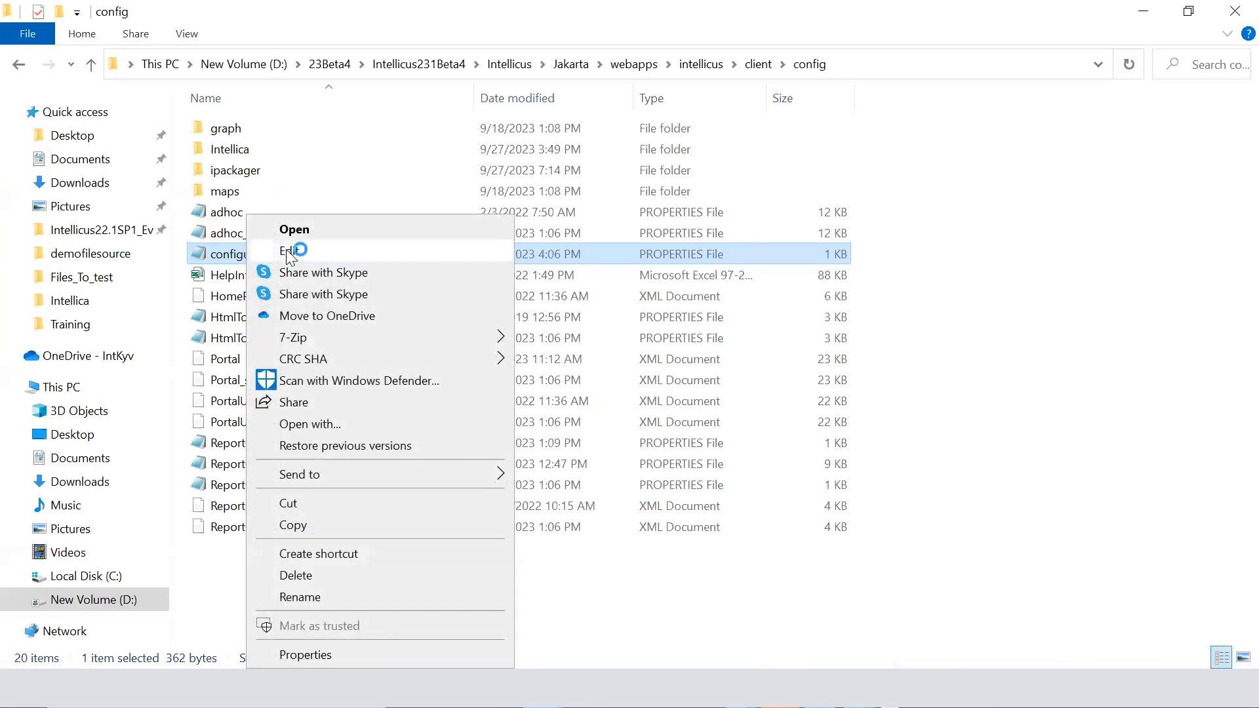
pyautogui.click(286, 250)
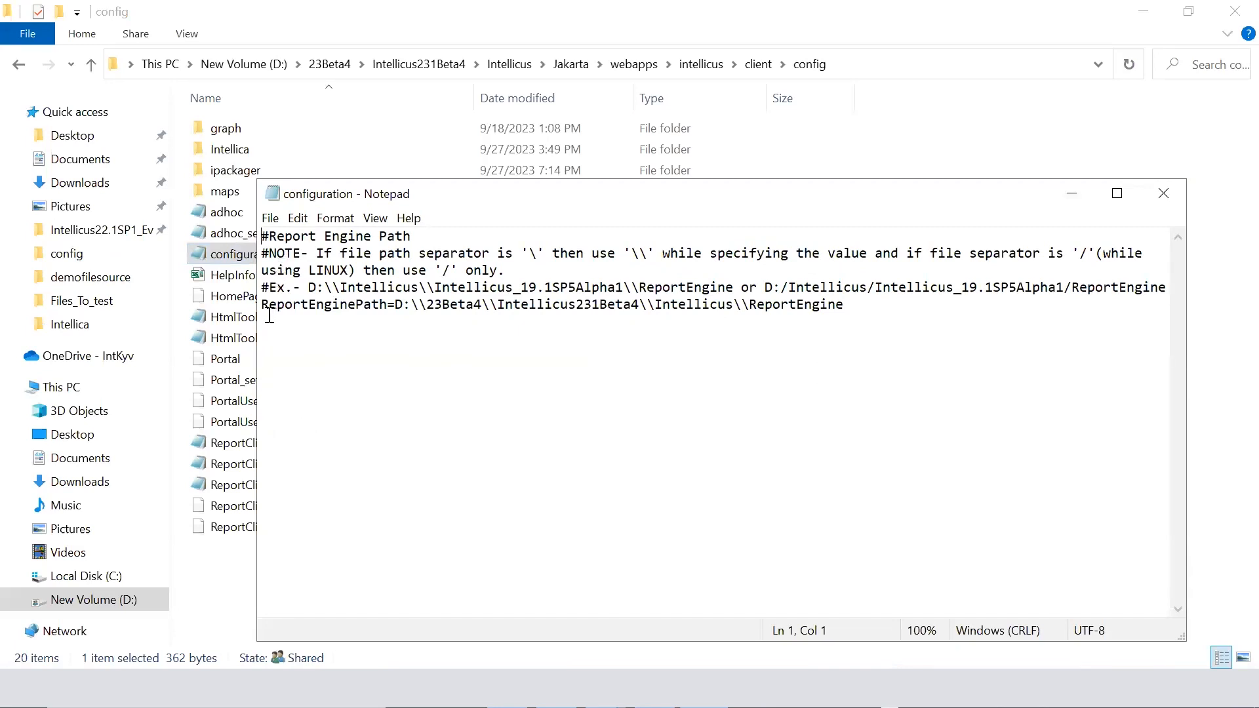
# Examine the ReportEnginePath entry and the path separator notes in the configuration file, and close it without changes
pyautogui.moveTo(262, 305); pyautogui.dragTo(332, 288)
pyautogui.moveTo(499, 304); pyautogui.dragTo(846, 305)
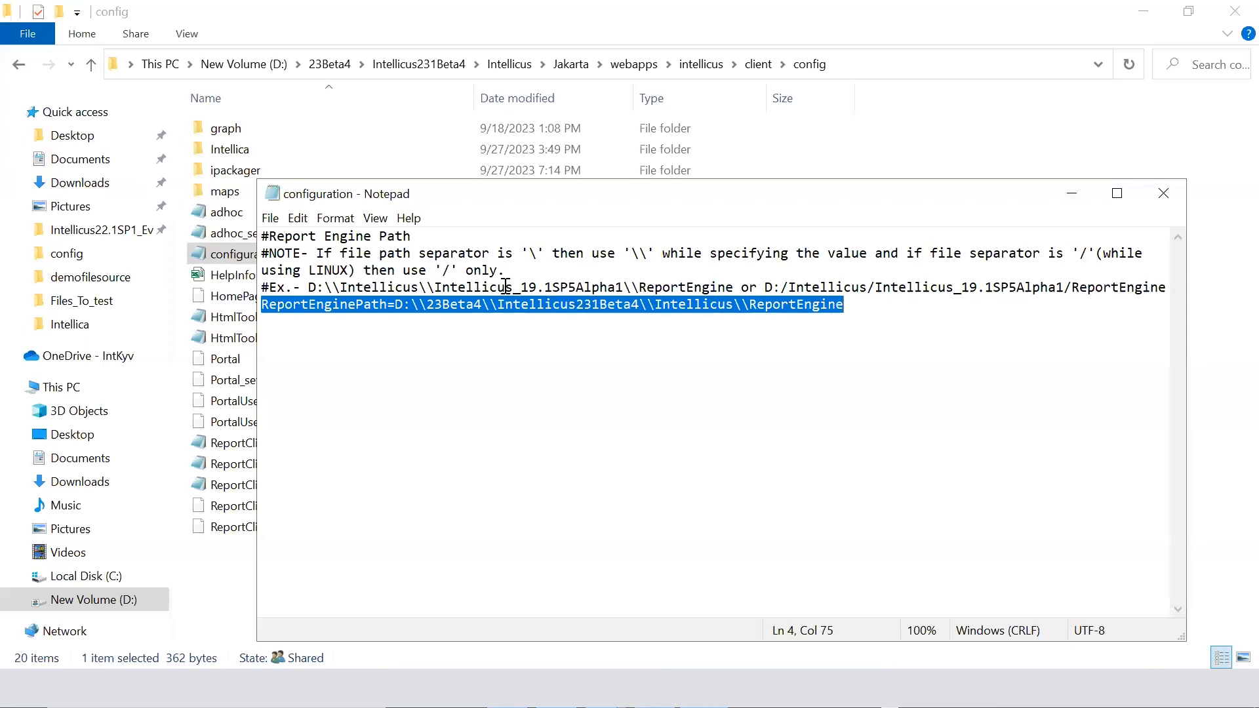
pyautogui.click(618, 350)
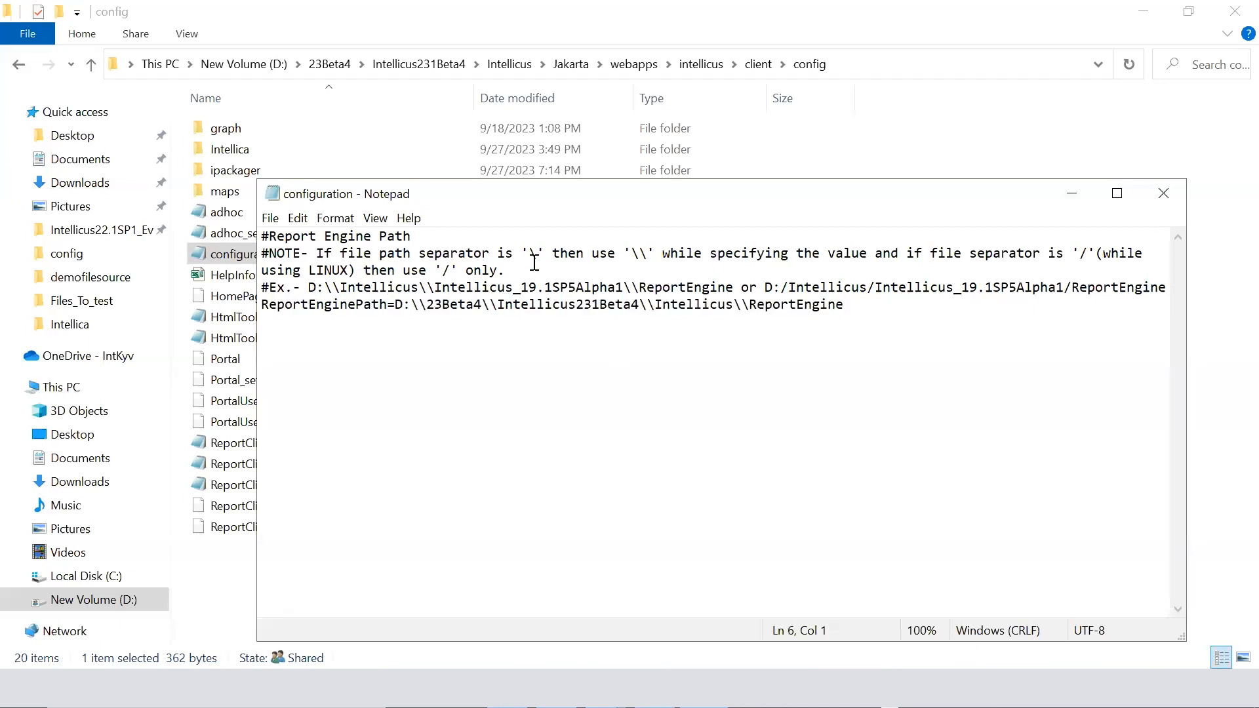
pyautogui.moveTo(528, 254); pyautogui.dragTo(536, 256)
pyautogui.moveTo(324, 289); pyautogui.dragTo(336, 289)
pyautogui.moveTo(435, 270); pyautogui.dragTo(452, 269)
pyautogui.moveTo(846, 306); pyautogui.dragTo(394, 309)
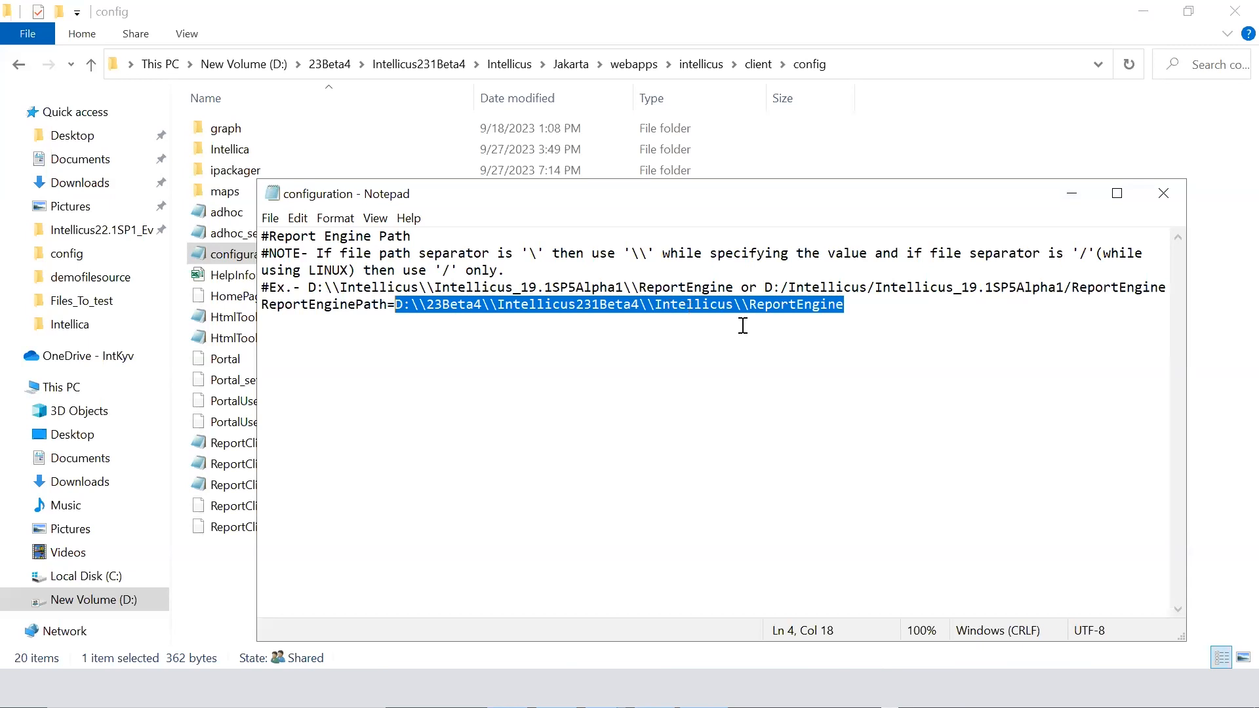
pyautogui.click(1165, 191)
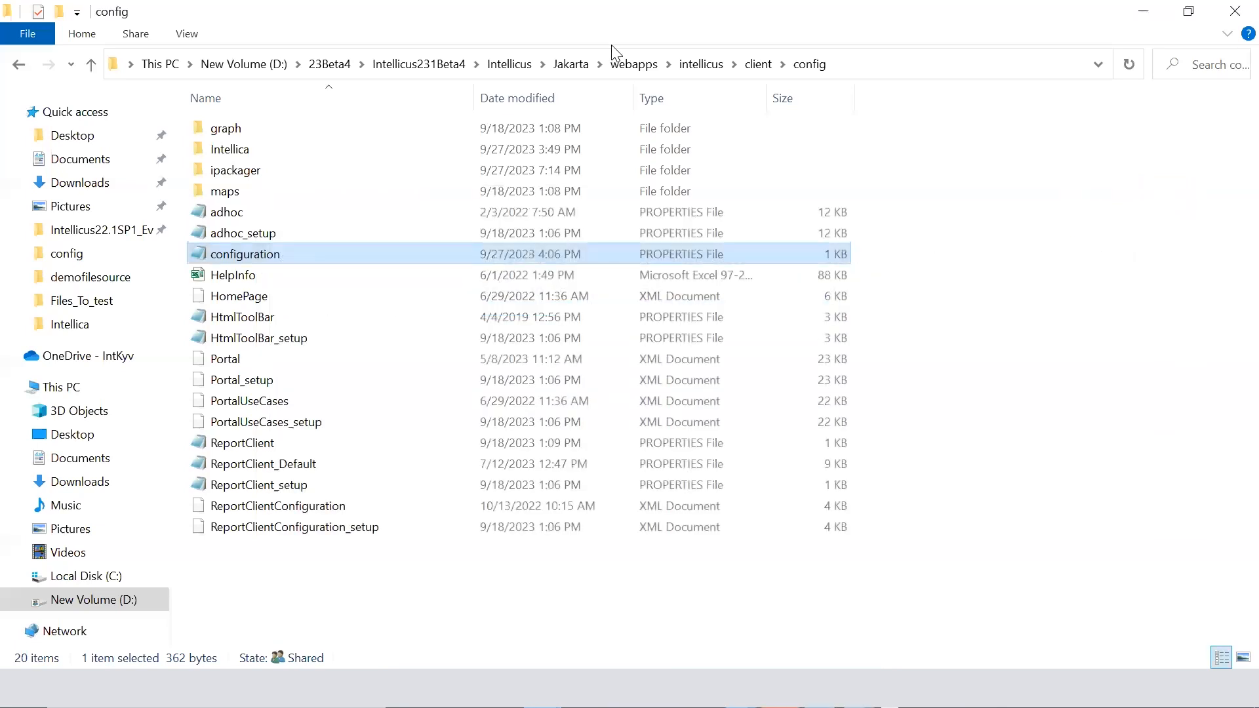
# Open the APR_Clock_SignIn-12 file from the 23Beta4\Beta4\Files_To_test folder in Excel
pyautogui.click(336, 65)
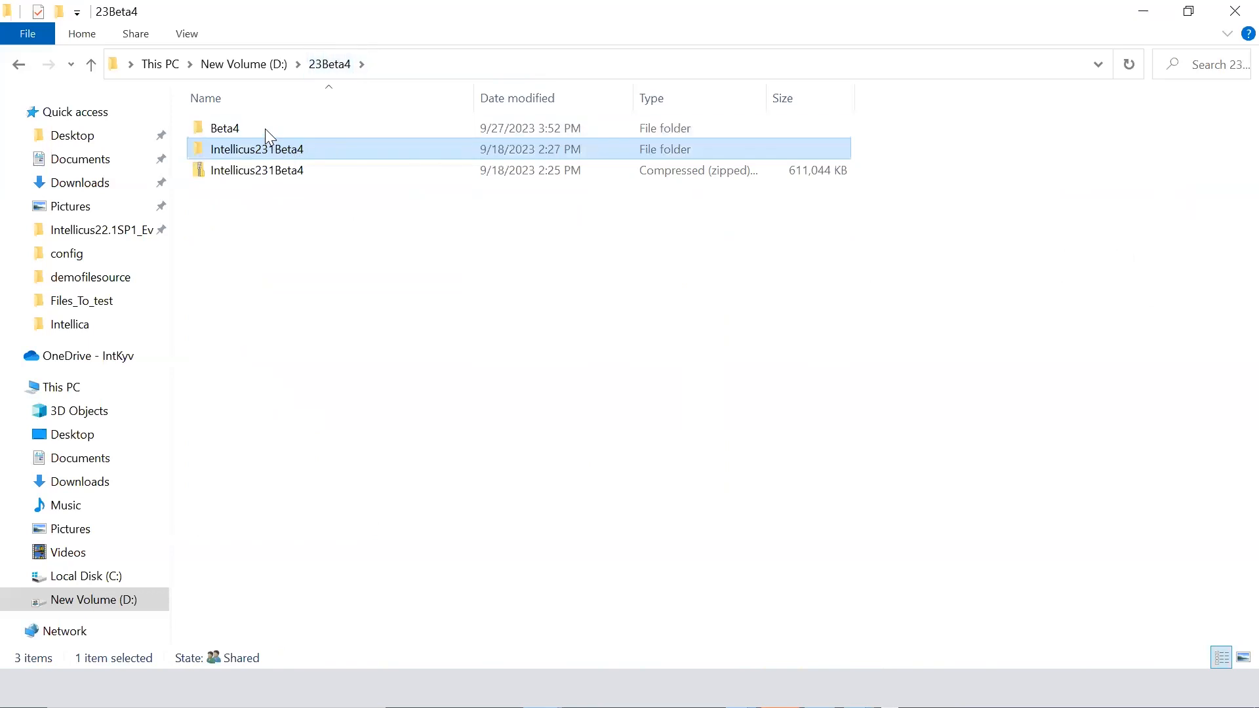
pyautogui.click(265, 129)
pyautogui.doubleClick(265, 128)
pyautogui.click(265, 148)
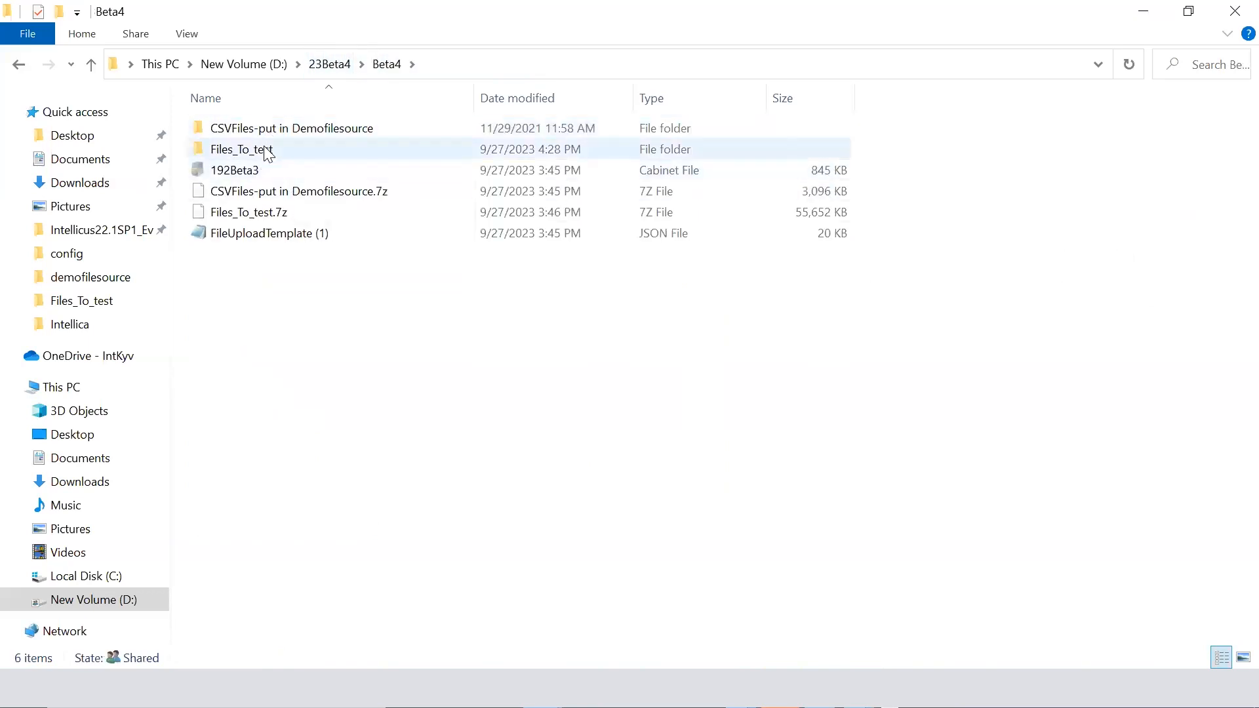
pyautogui.doubleClick(264, 148)
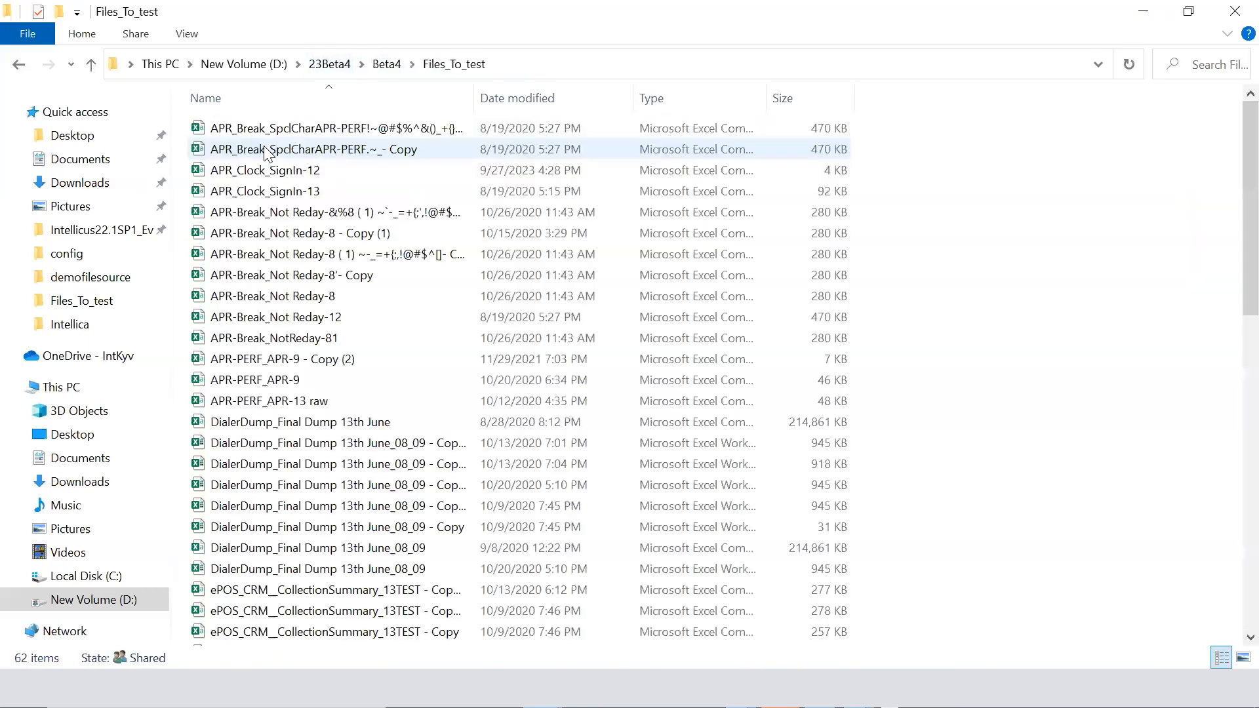
pyautogui.click(308, 171)
pyautogui.doubleClick(308, 170)
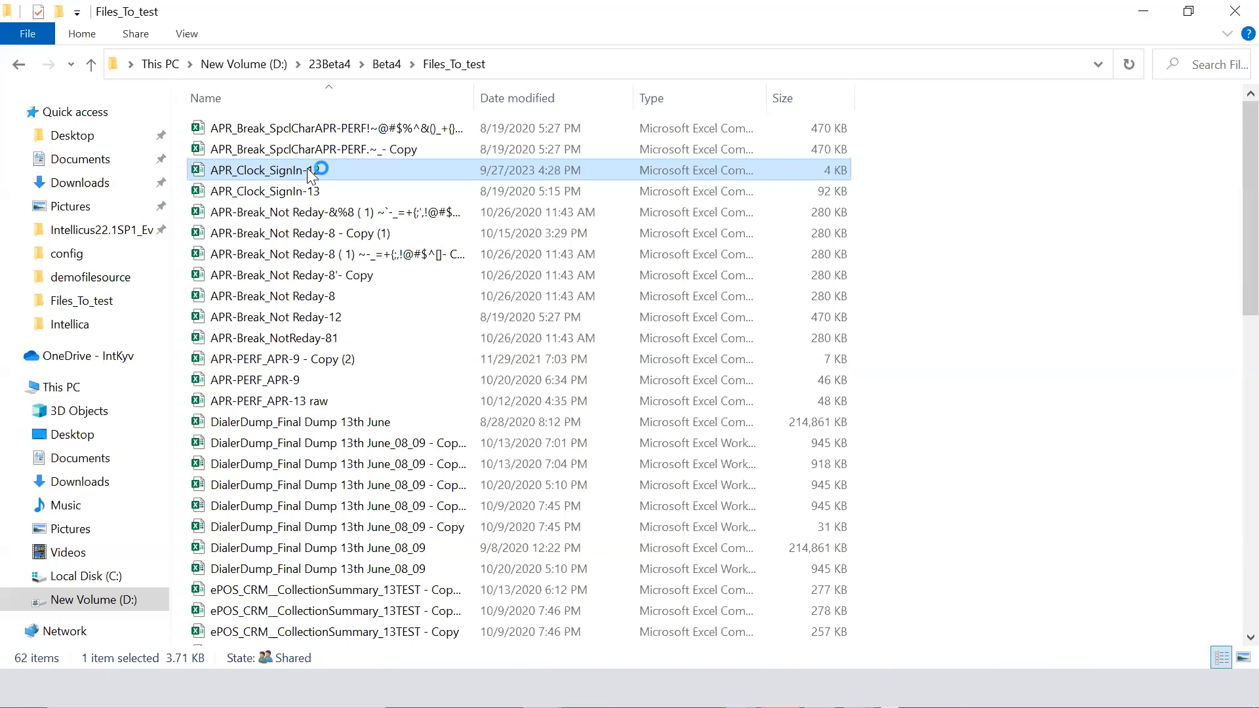
pyautogui.doubleClick(306, 168)
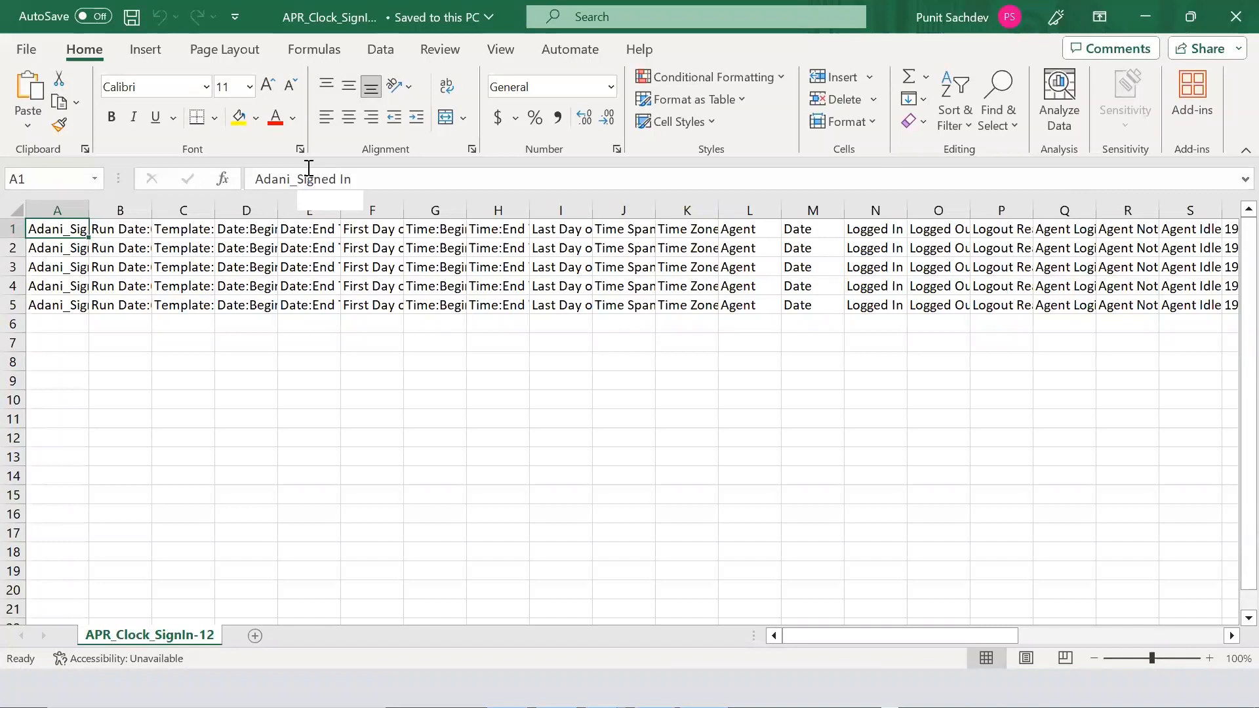
# Copy rows 1 to 5 and paste them starting at rows 6, 11 and 16, and save the file
pyautogui.moveTo(12, 225); pyautogui.dragTo(23, 302)
pyautogui.hotkey('ctrl', 'c')
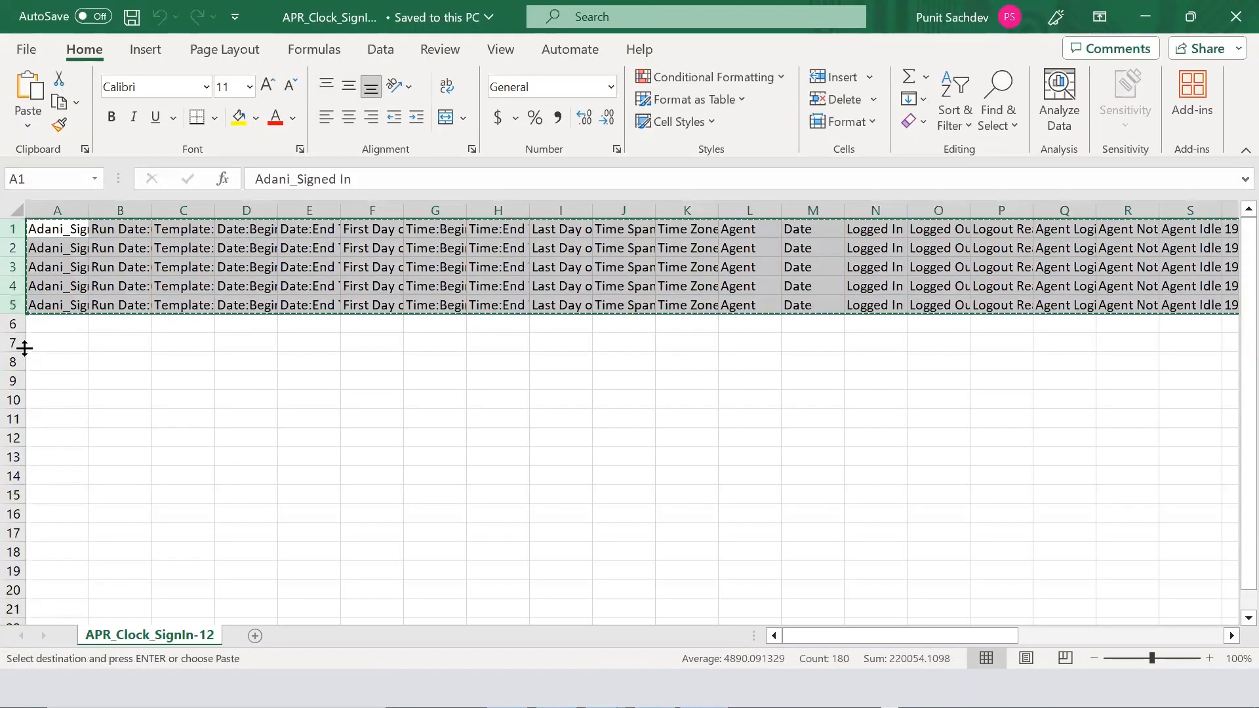
pyautogui.click(14, 323)
pyautogui.hotkey('ctrl', 'v')
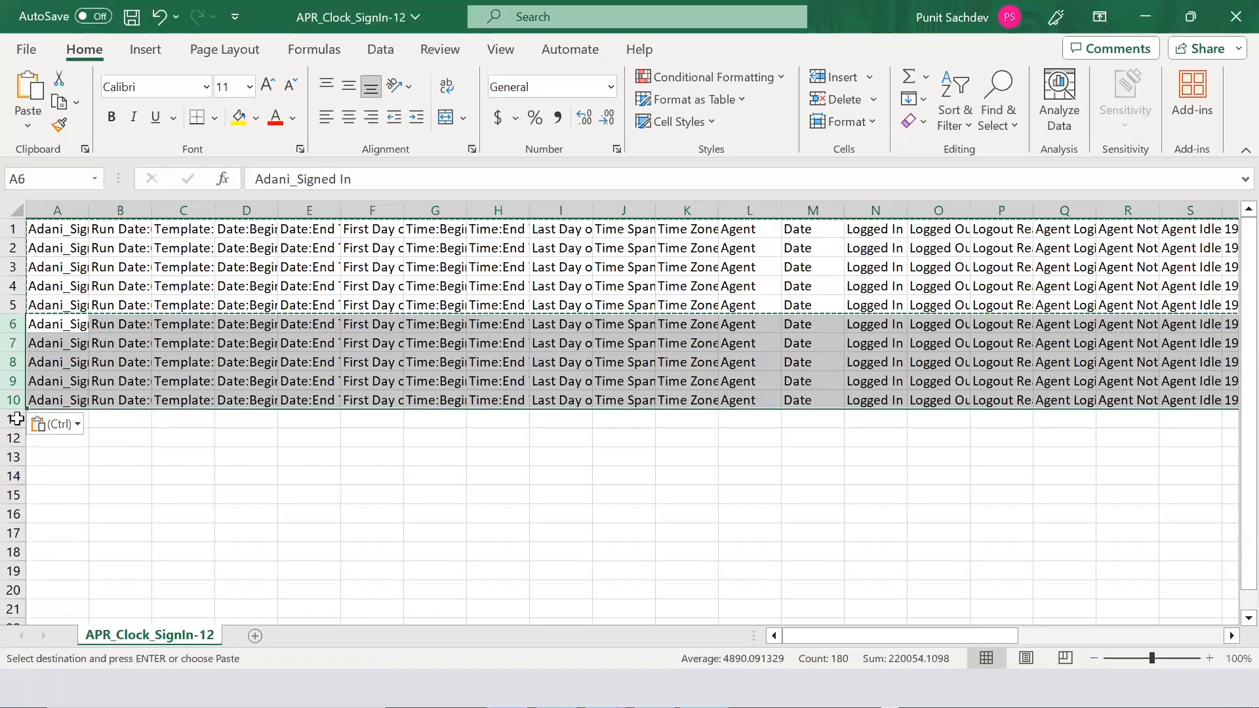
pyautogui.click(17, 421)
pyautogui.hotkey('ctrl', 'v')
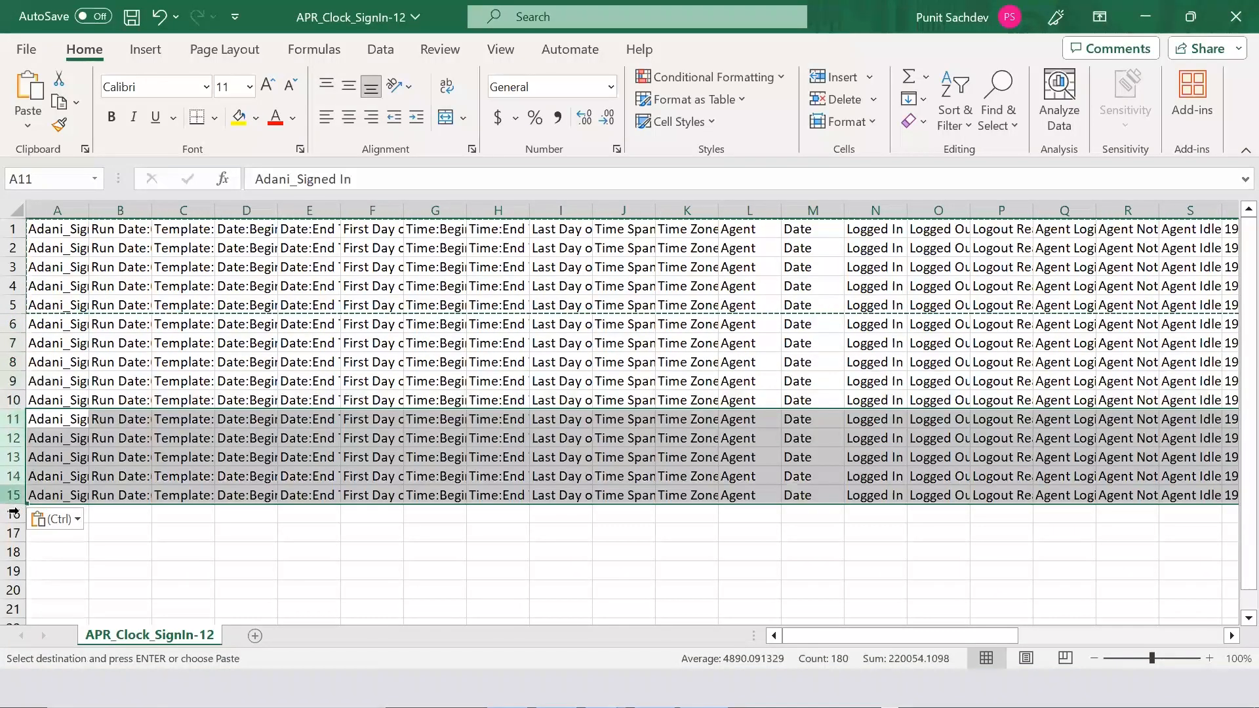
pyautogui.click(13, 514)
pyautogui.hotkey('ctrl', 'v')
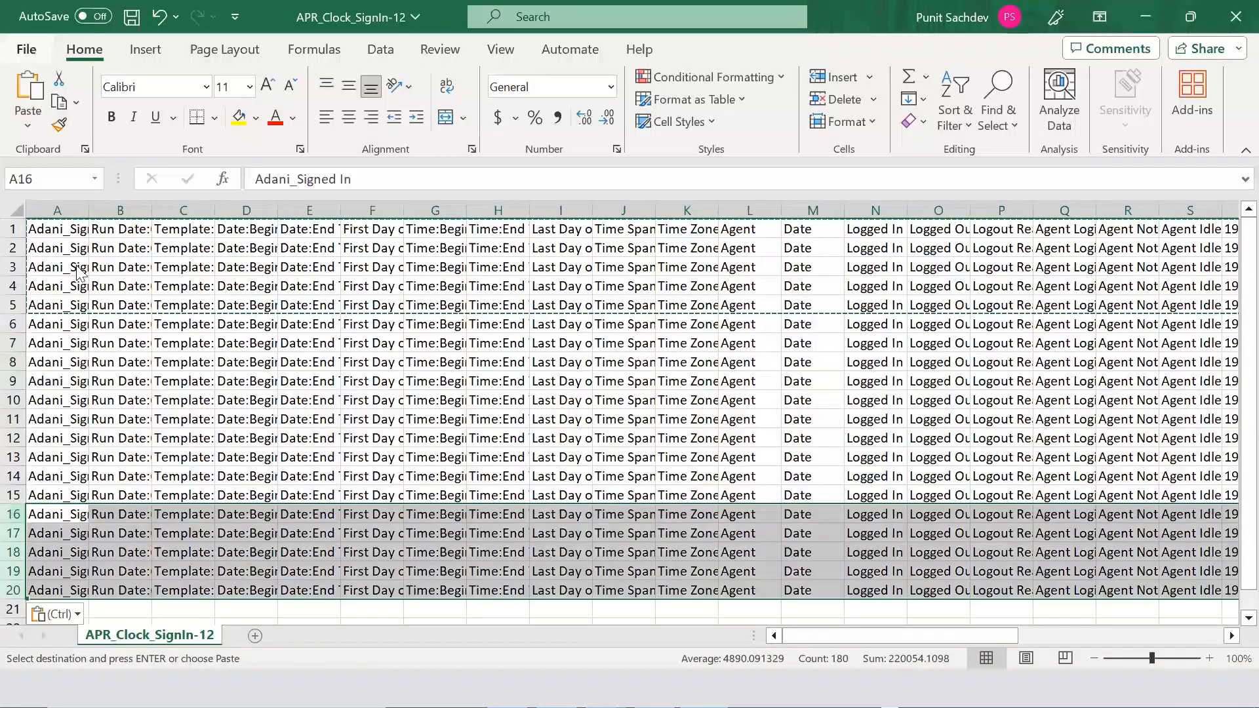
pyautogui.click(29, 50)
pyautogui.click(81, 315)
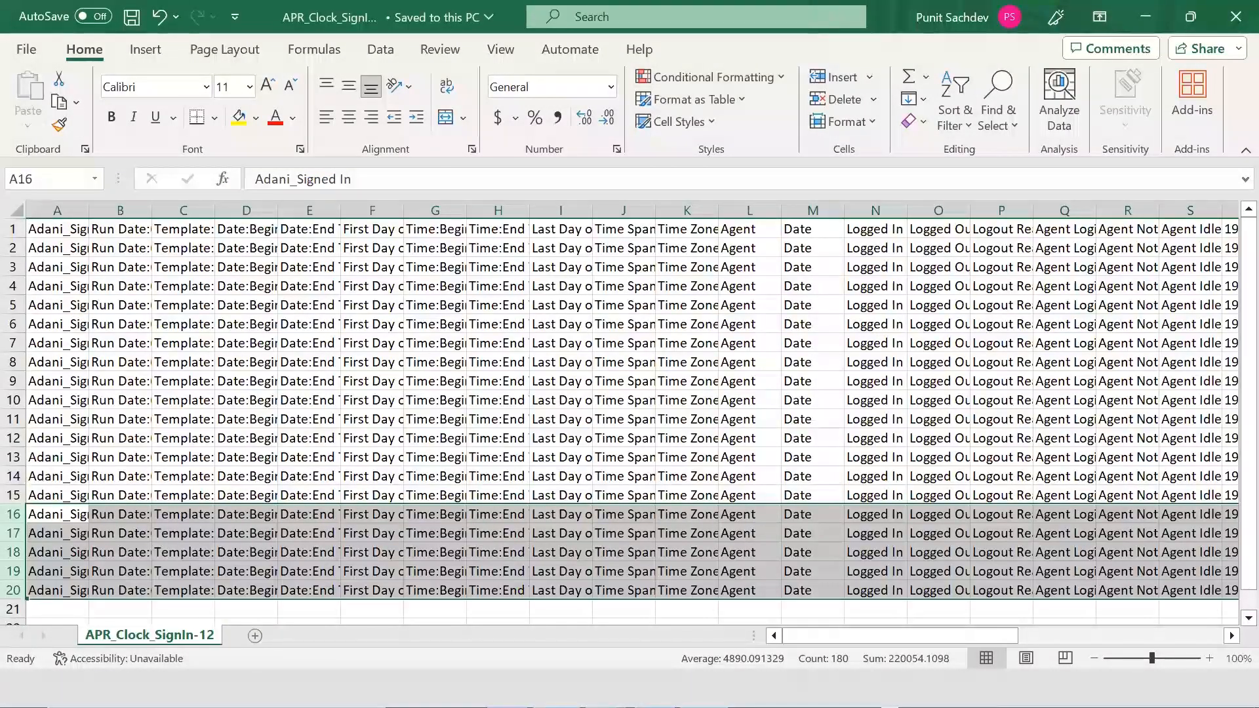
# Switch to Intellicus in the browser and upload APR_Clock_SignIn-12 from the Files_To_test folder to the APR CLOCK template
pyautogui.hotkey('alt', 'Tab')
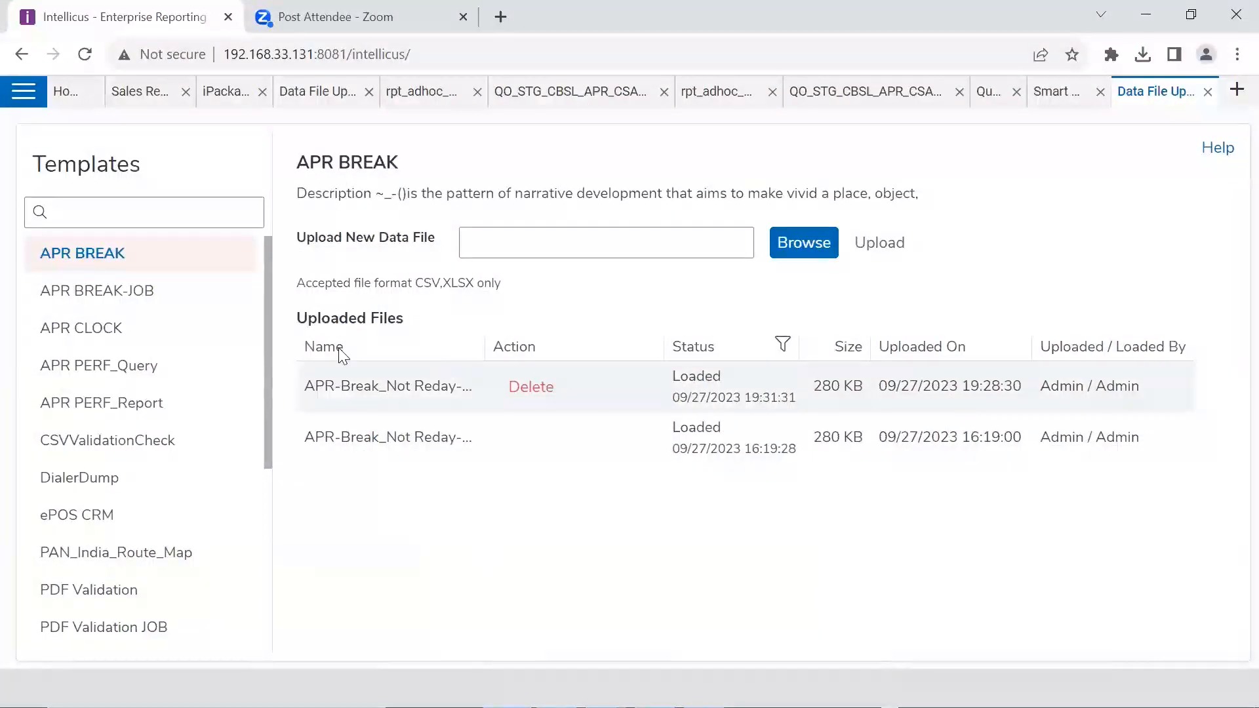
pyautogui.click(129, 334)
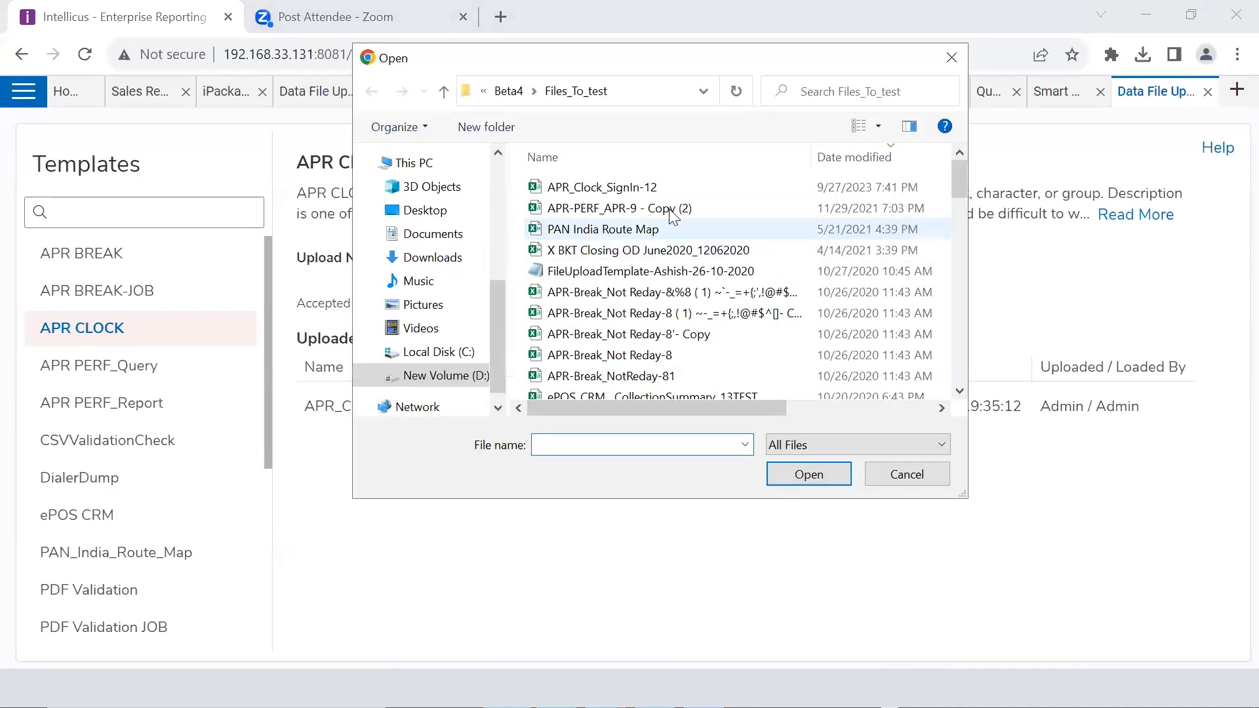
pyautogui.moveTo(626, 407); pyautogui.dragTo(482, 420)
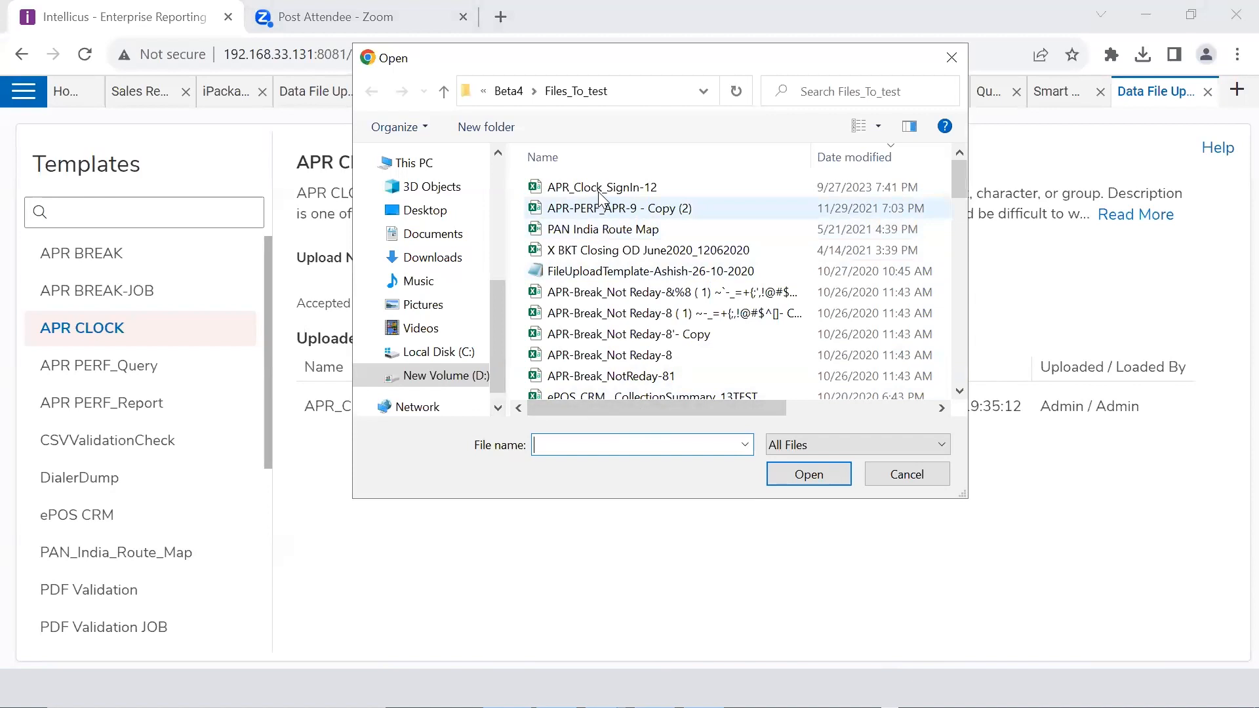
pyautogui.click(599, 188)
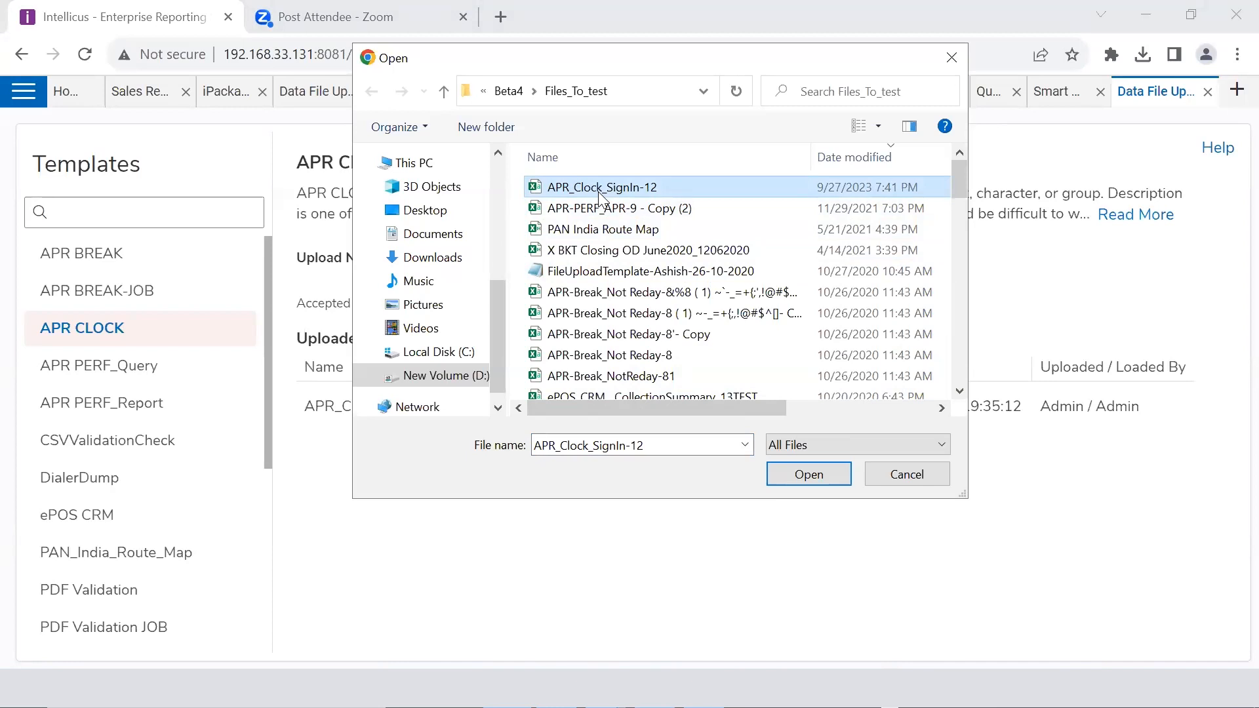
pyautogui.moveTo(624, 407); pyautogui.dragTo(870, 404)
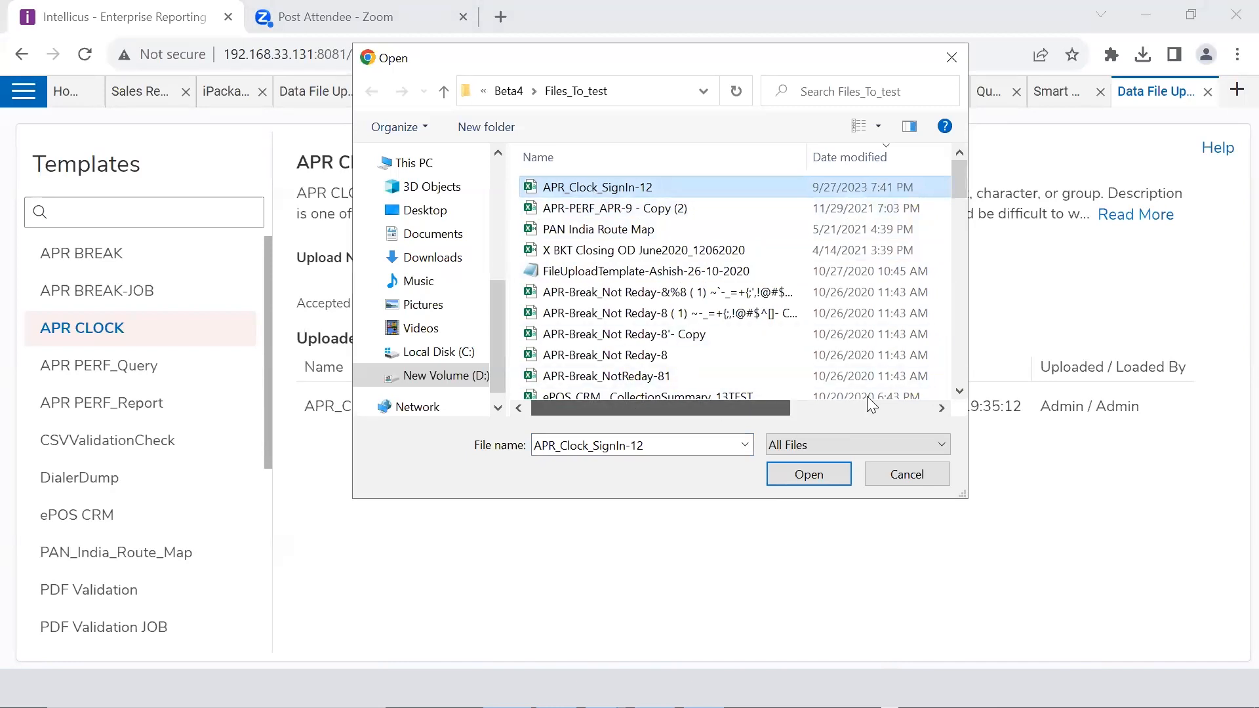
pyautogui.click(606, 409)
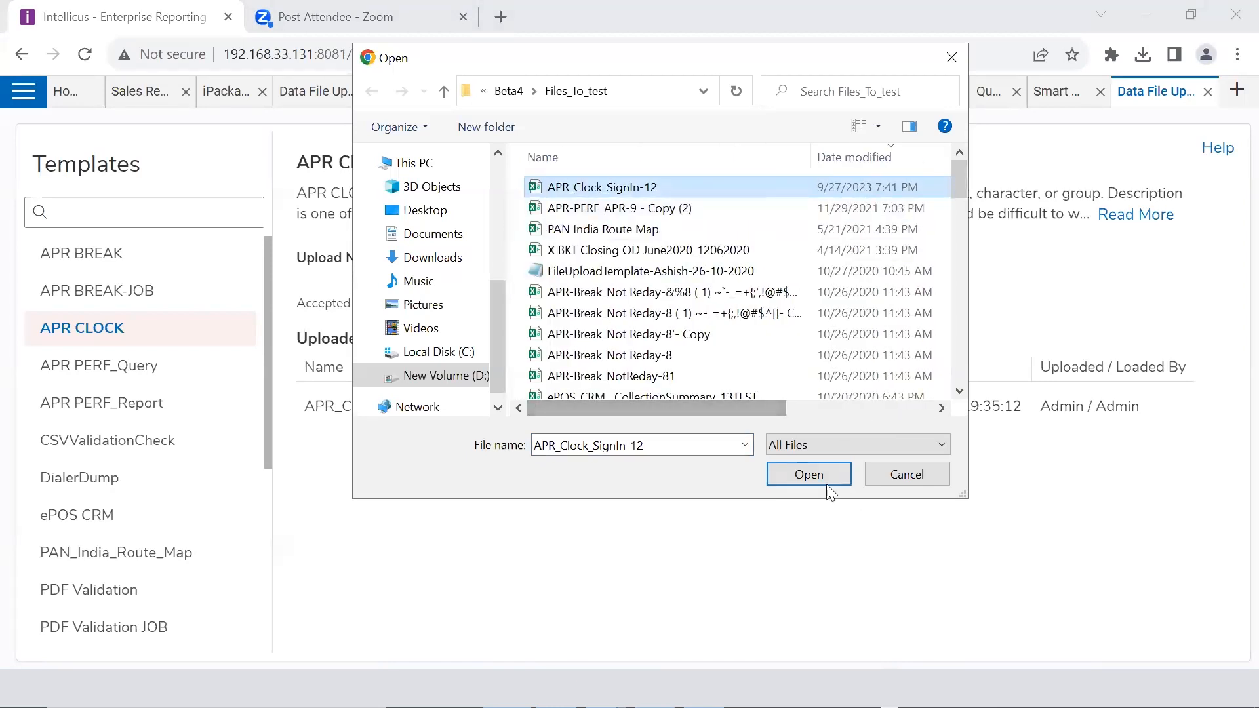
pyautogui.click(808, 474)
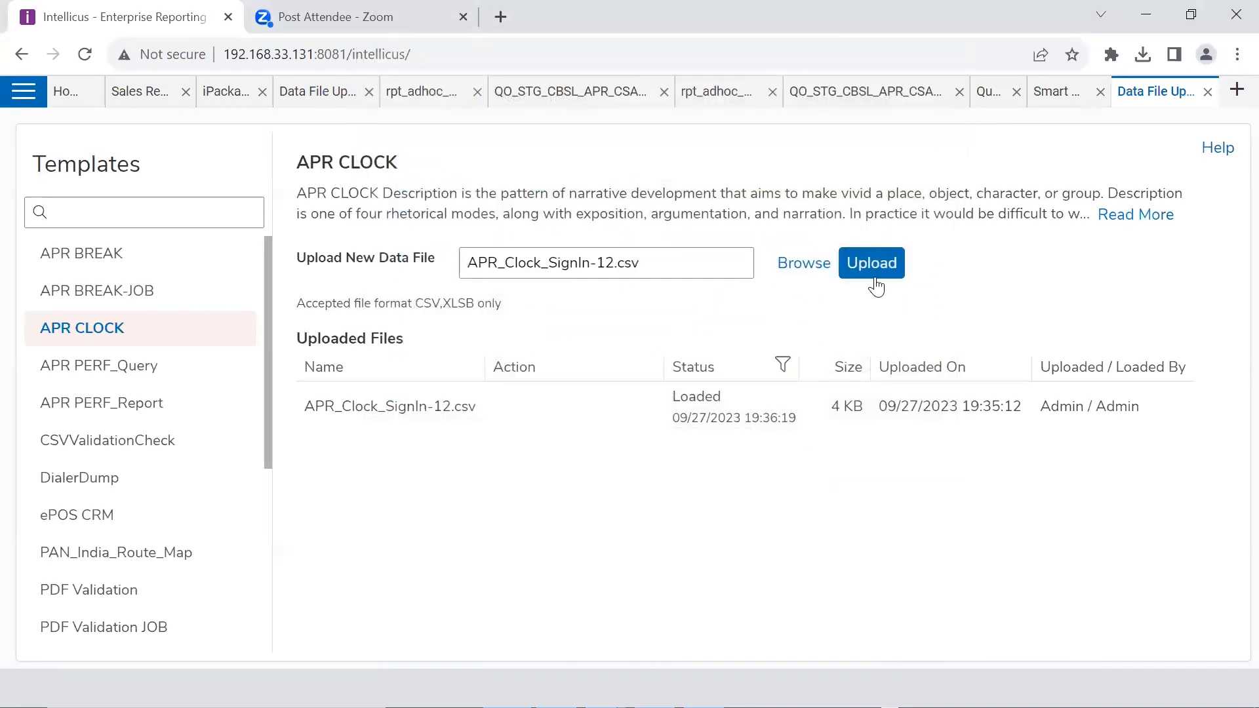
pyautogui.click(872, 262)
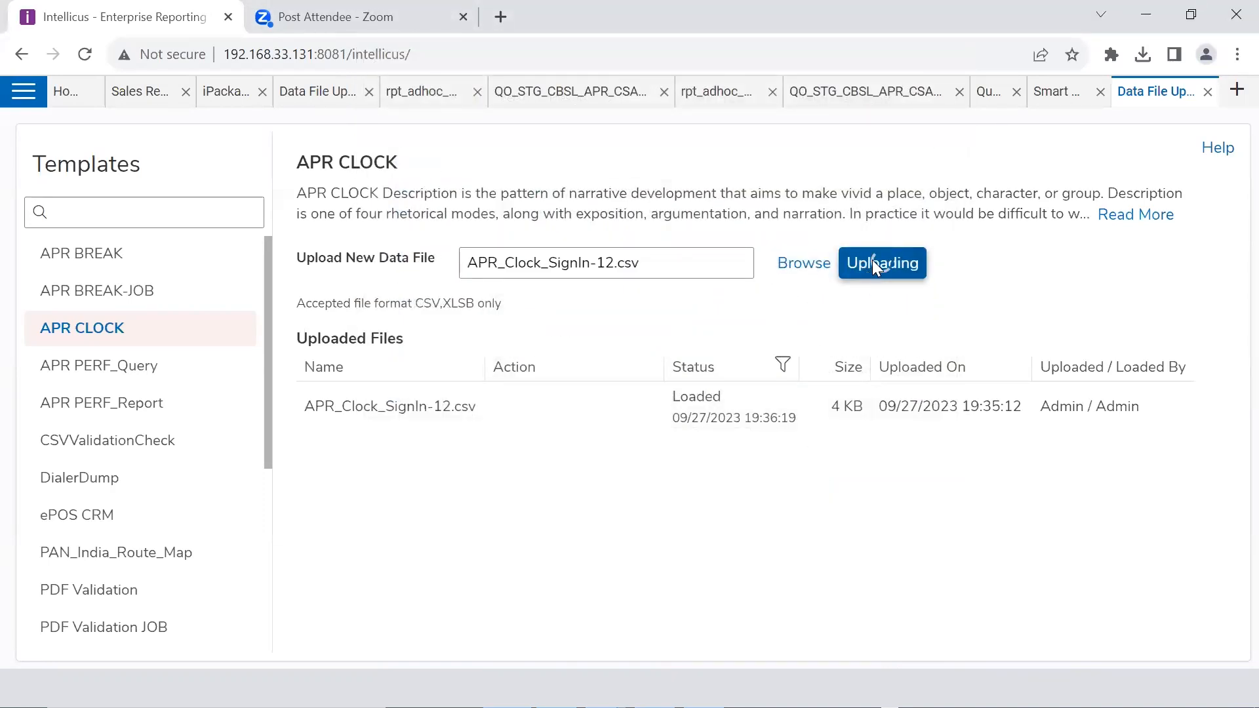
# Load the uploaded APR_Clock_SignIn-12.csv by running its query with the file name as the query parameter
pyautogui.click(448, 387)
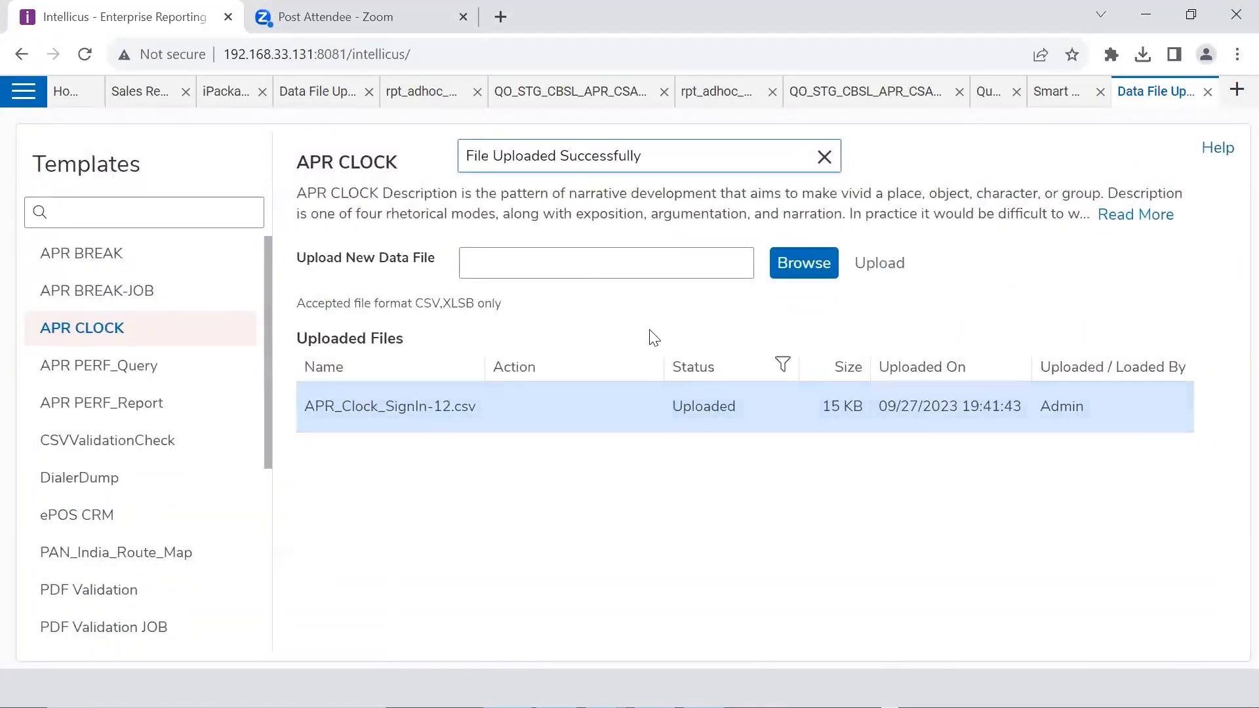
pyautogui.click(531, 408)
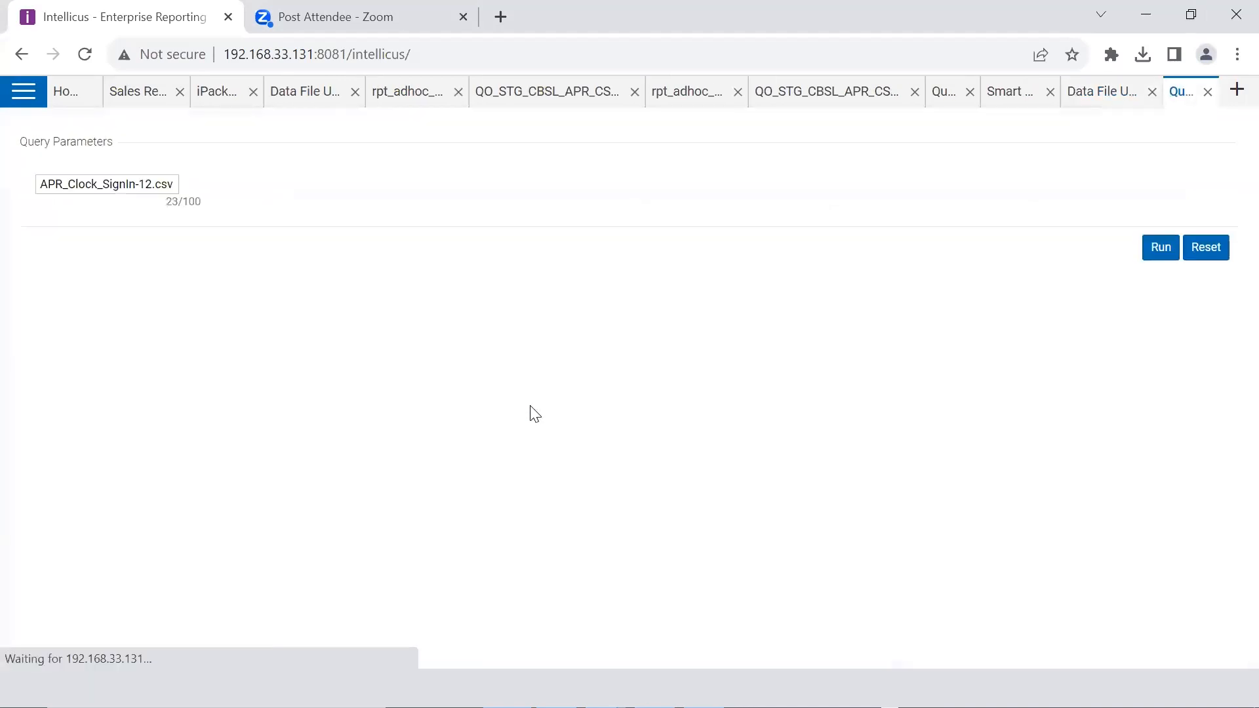
pyautogui.click(1152, 240)
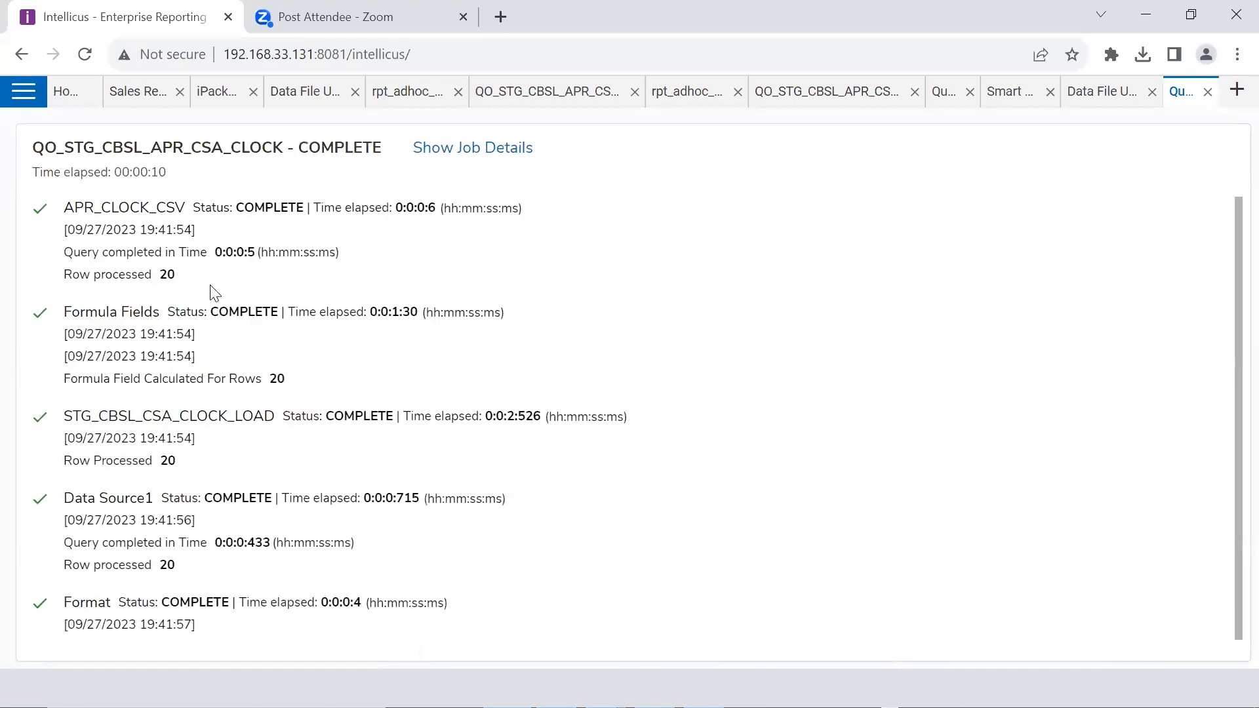
# Examine the processed row counts for APR_CLOCK_CSV and Formula Fields in the load job's log
pyautogui.moveTo(174, 280); pyautogui.dragTo(56, 276)
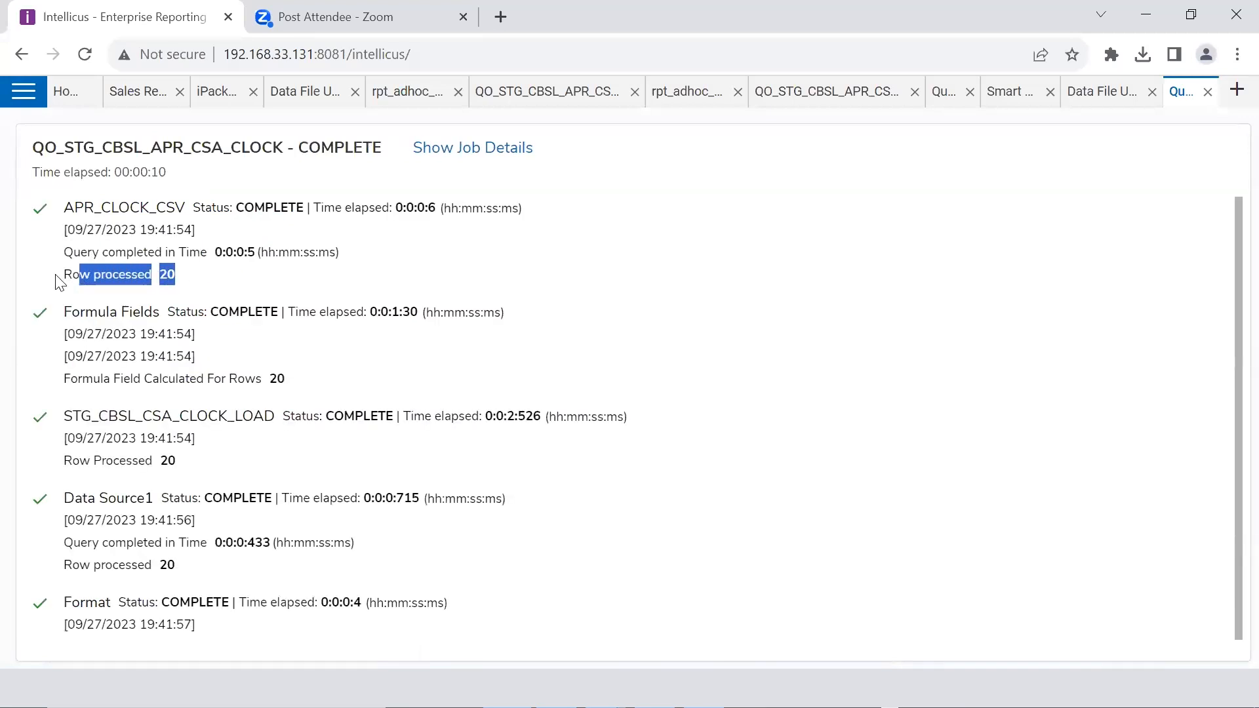
pyautogui.tripleClick(63, 278)
pyautogui.scroll(-1, 296, 350)
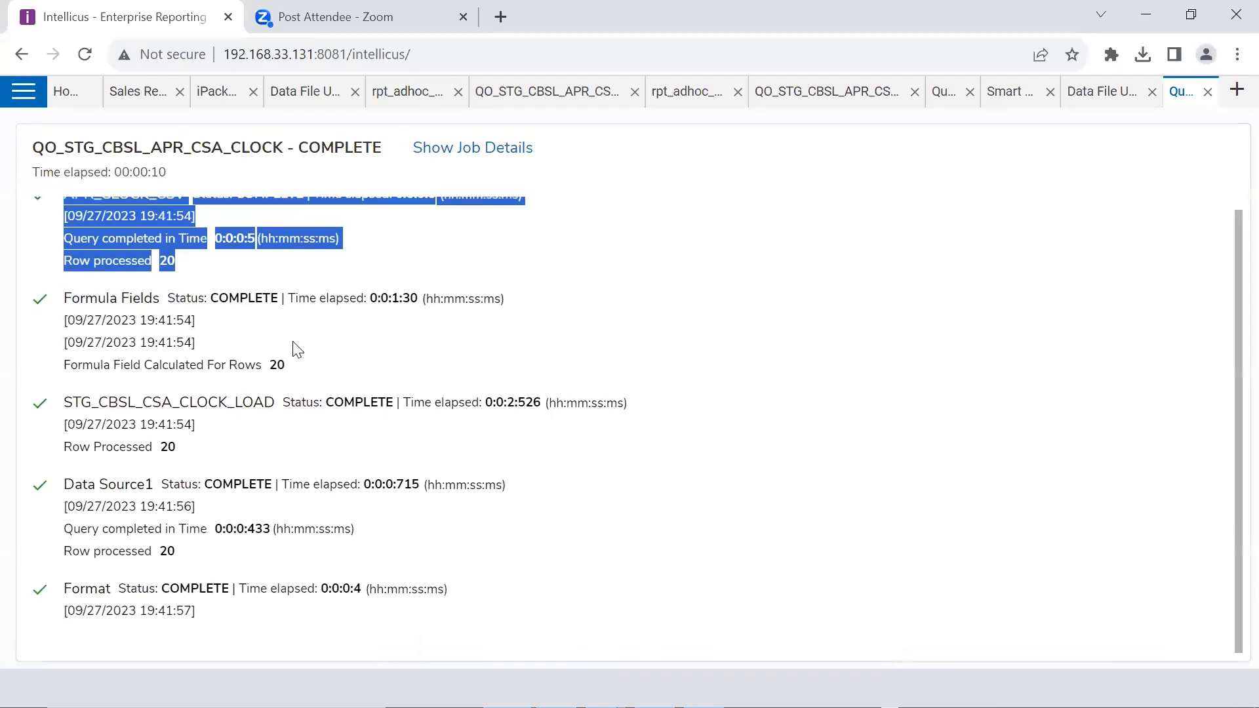
pyautogui.moveTo(304, 366); pyautogui.dragTo(57, 368)
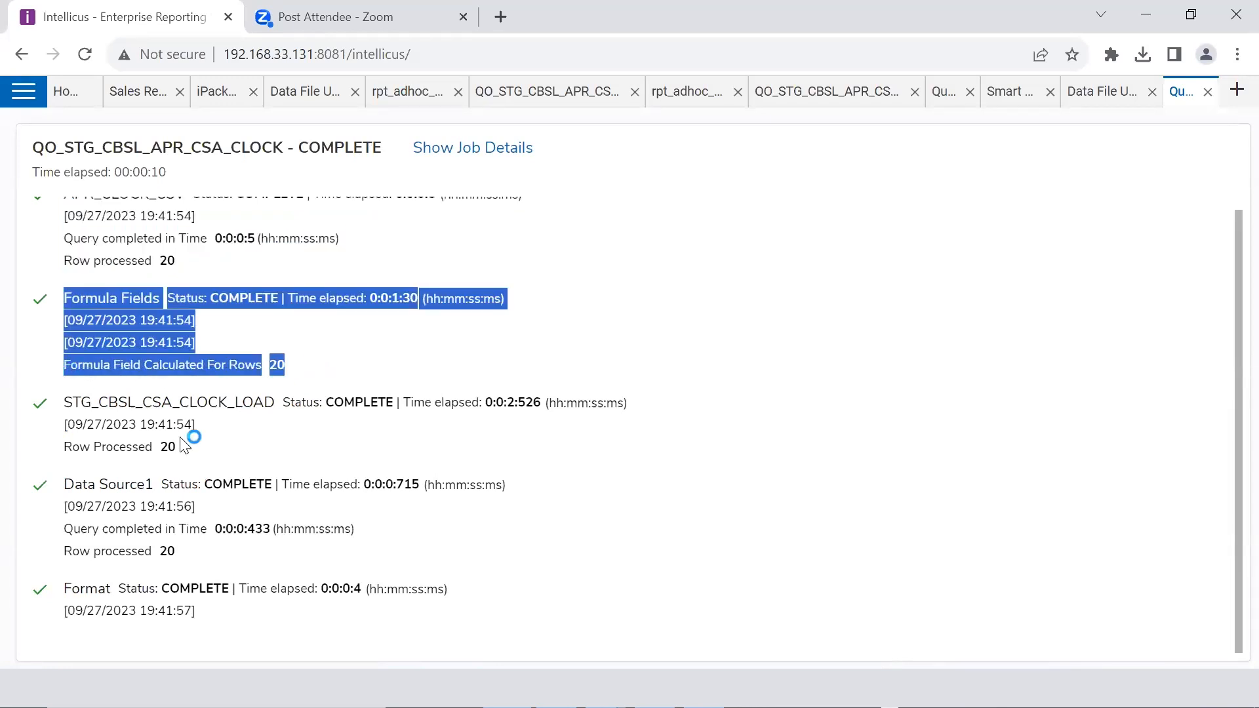
# Open a Smart View report on the QO_STG_CBSL_APR_CSA_BREAK query object
pyautogui.click(24, 89)
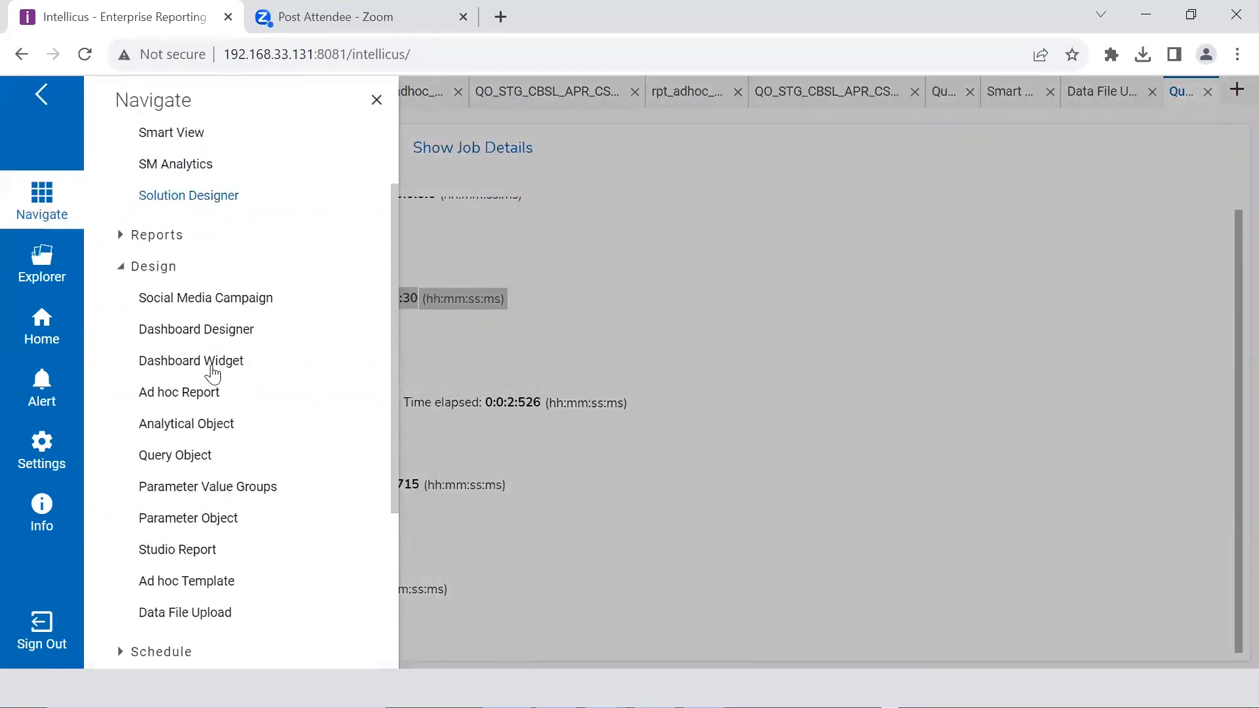
pyautogui.scroll(-3, 203, 396)
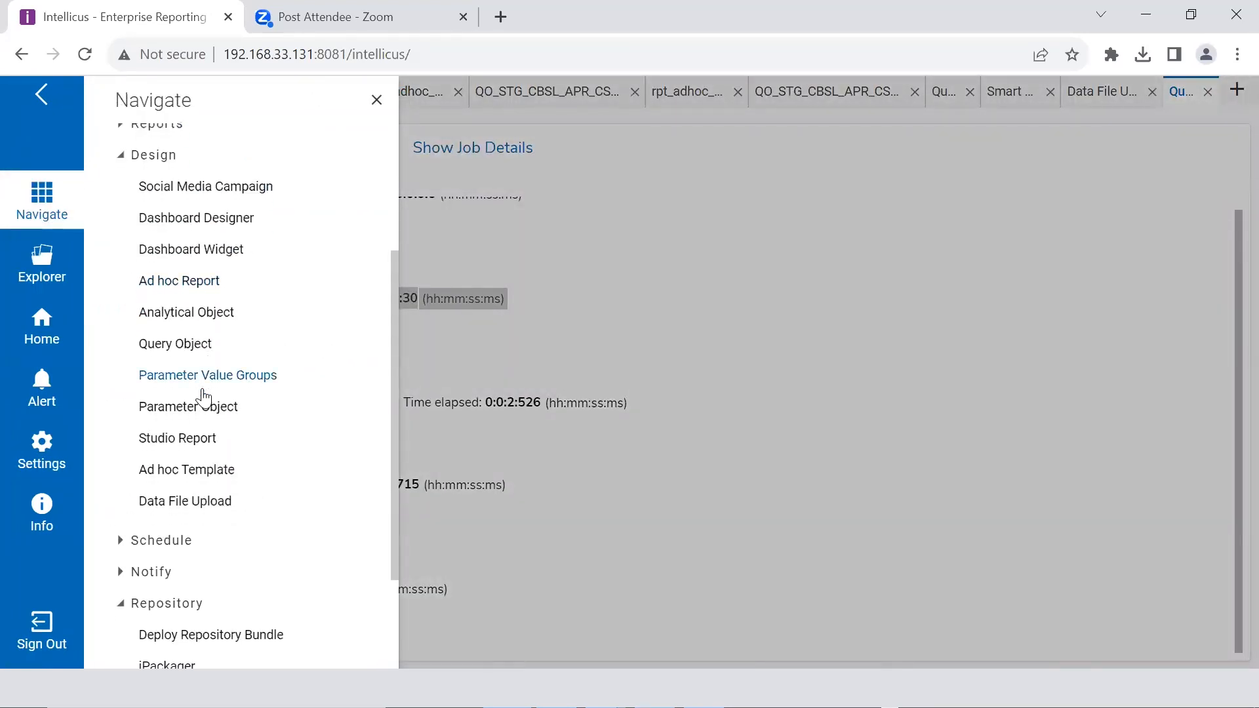
pyautogui.scroll(4, 205, 399)
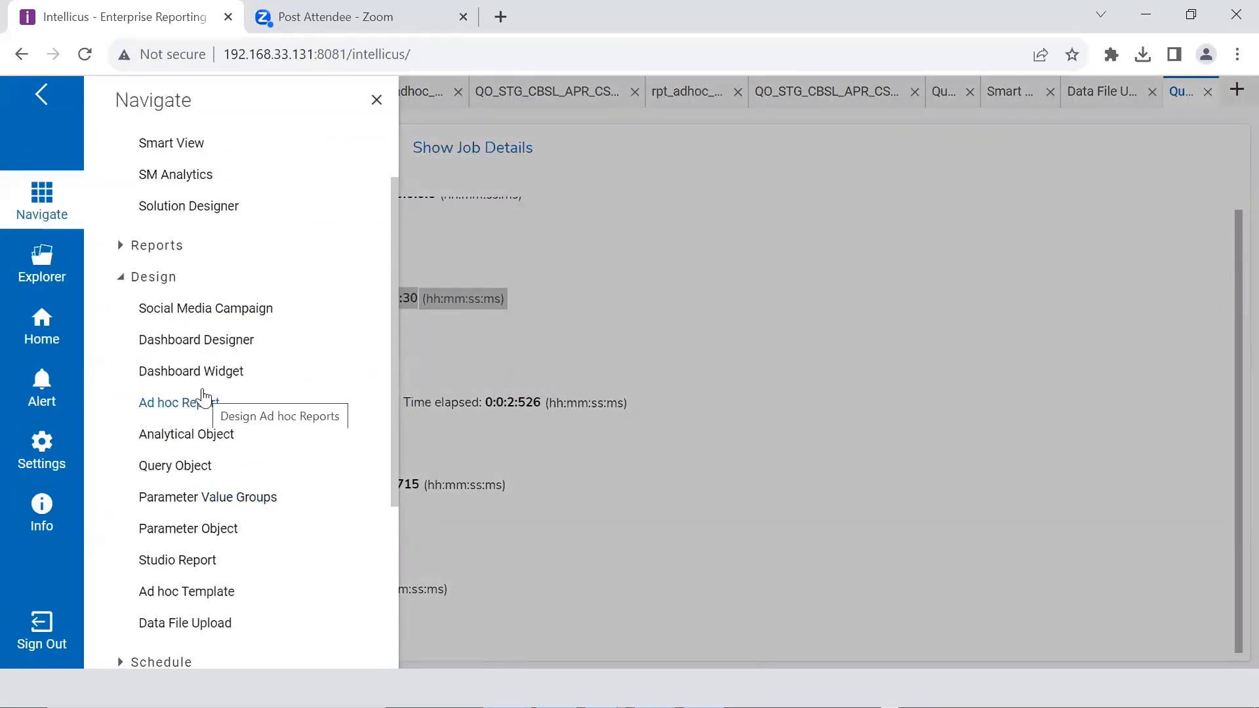
pyautogui.scroll(2, 190, 315)
pyautogui.click(175, 232)
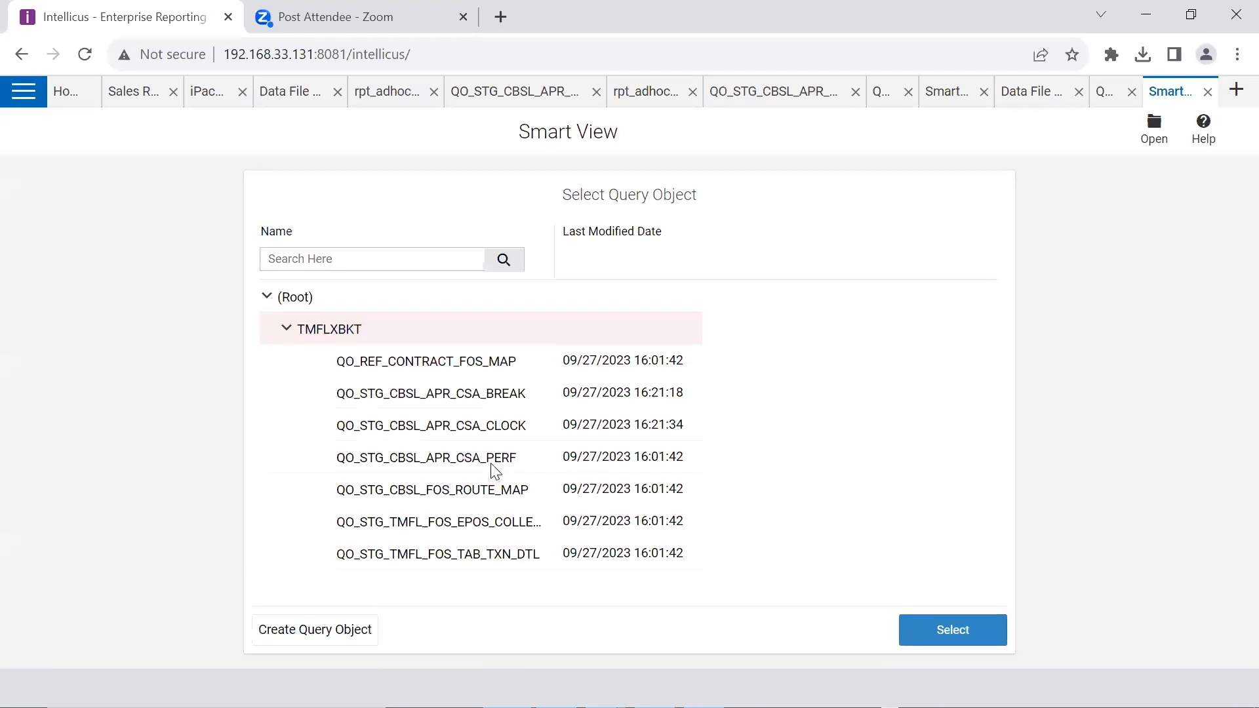
pyautogui.click(484, 400)
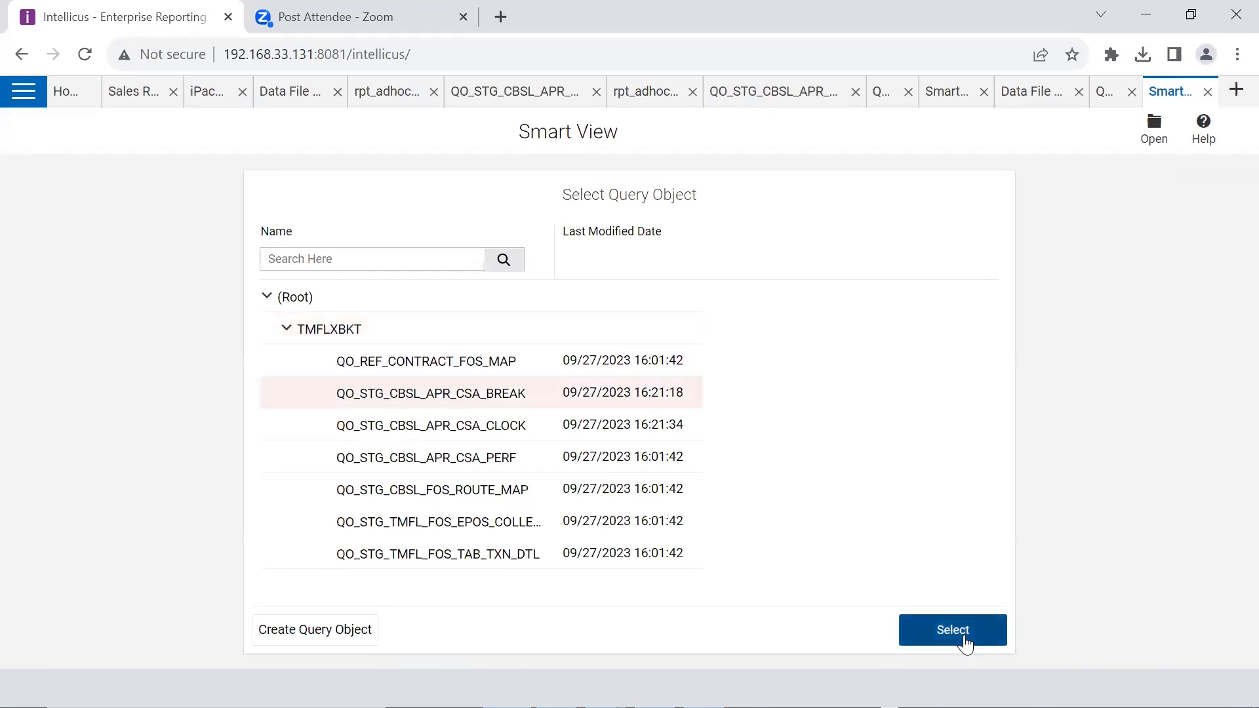
pyautogui.click(1107, 95)
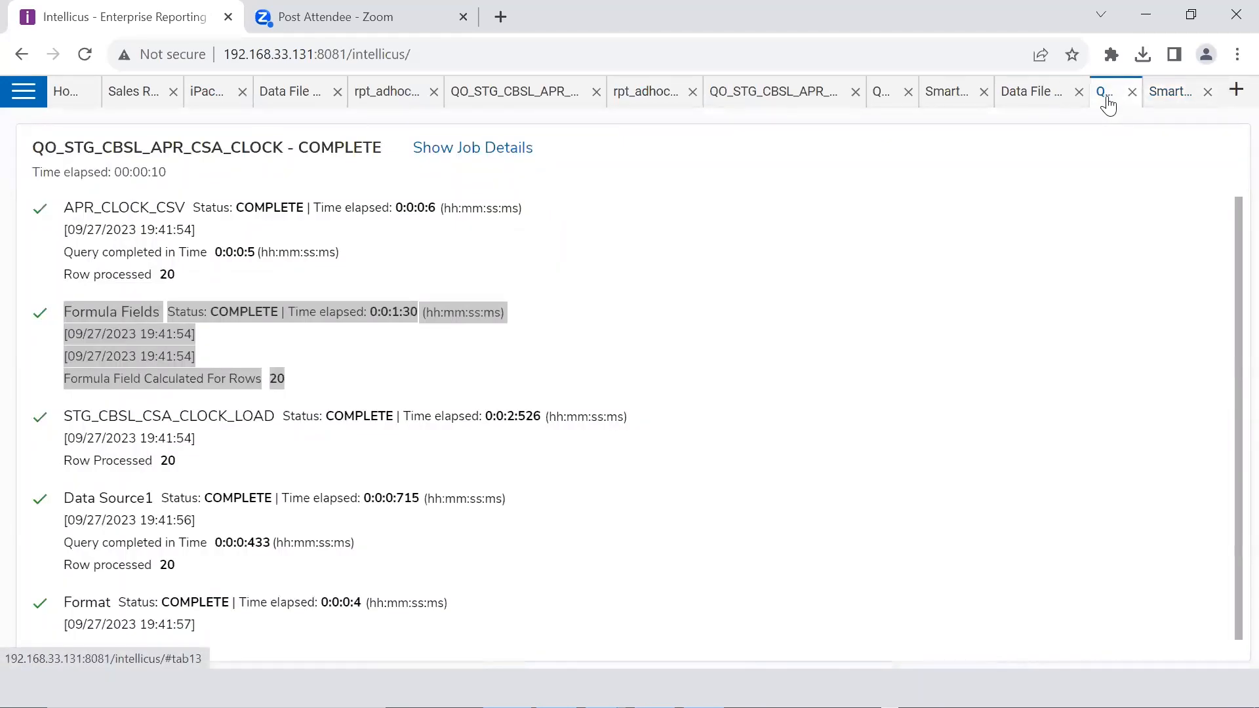
pyautogui.click(1164, 91)
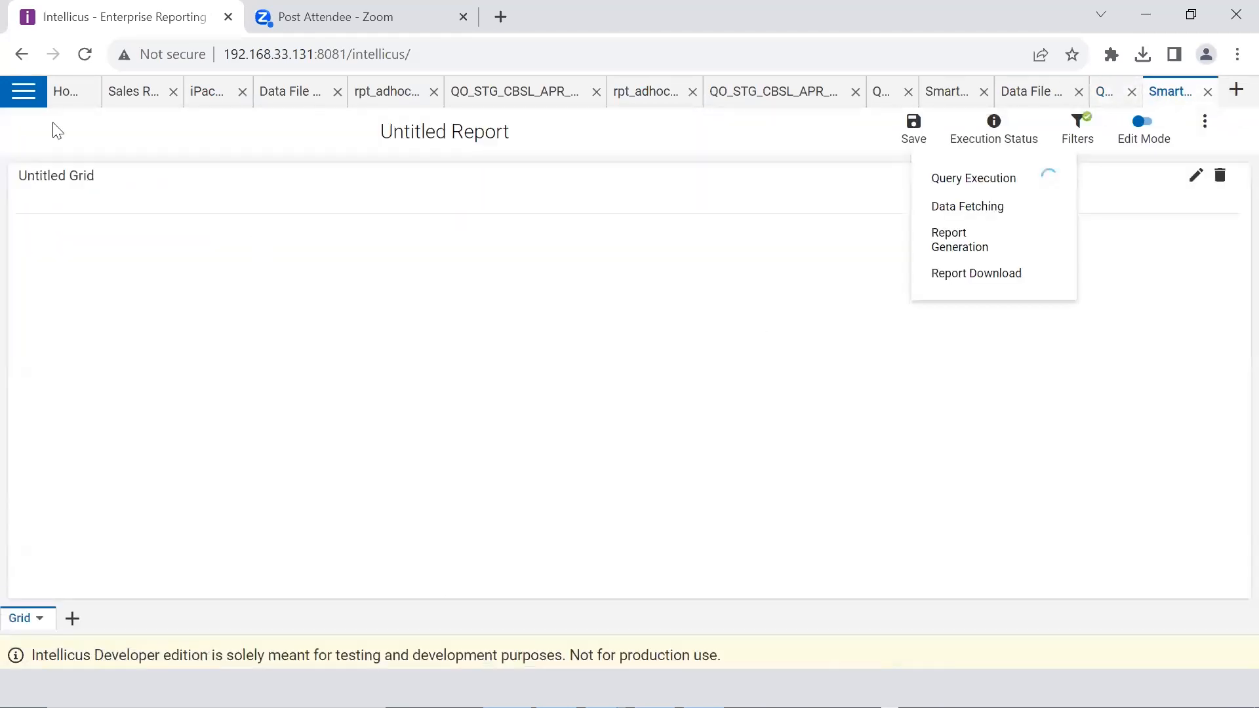
# Close the second rpt_adhoc report and the new BREAK Smart View, and bring up the QO_STG_CBSL_APR_CSA_CLOCK query object
pyautogui.click(31, 93)
pyautogui.click(43, 200)
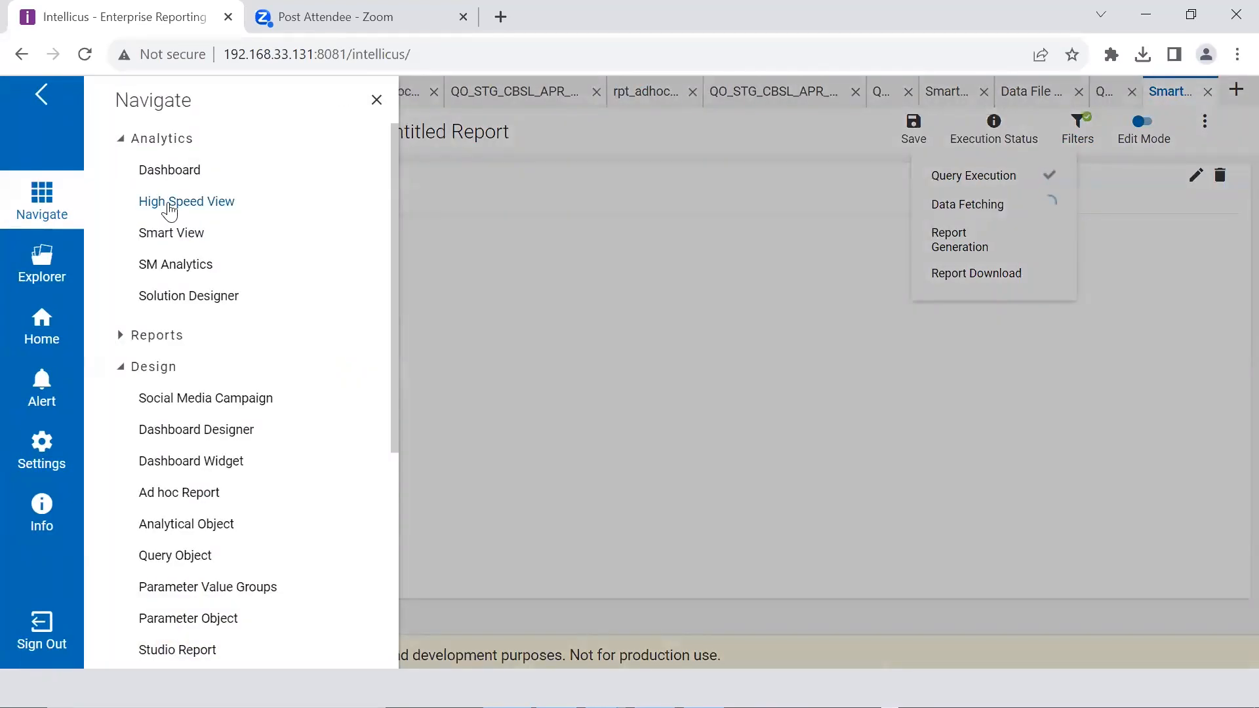
pyautogui.click(692, 97)
pyautogui.click(692, 93)
pyautogui.click(765, 97)
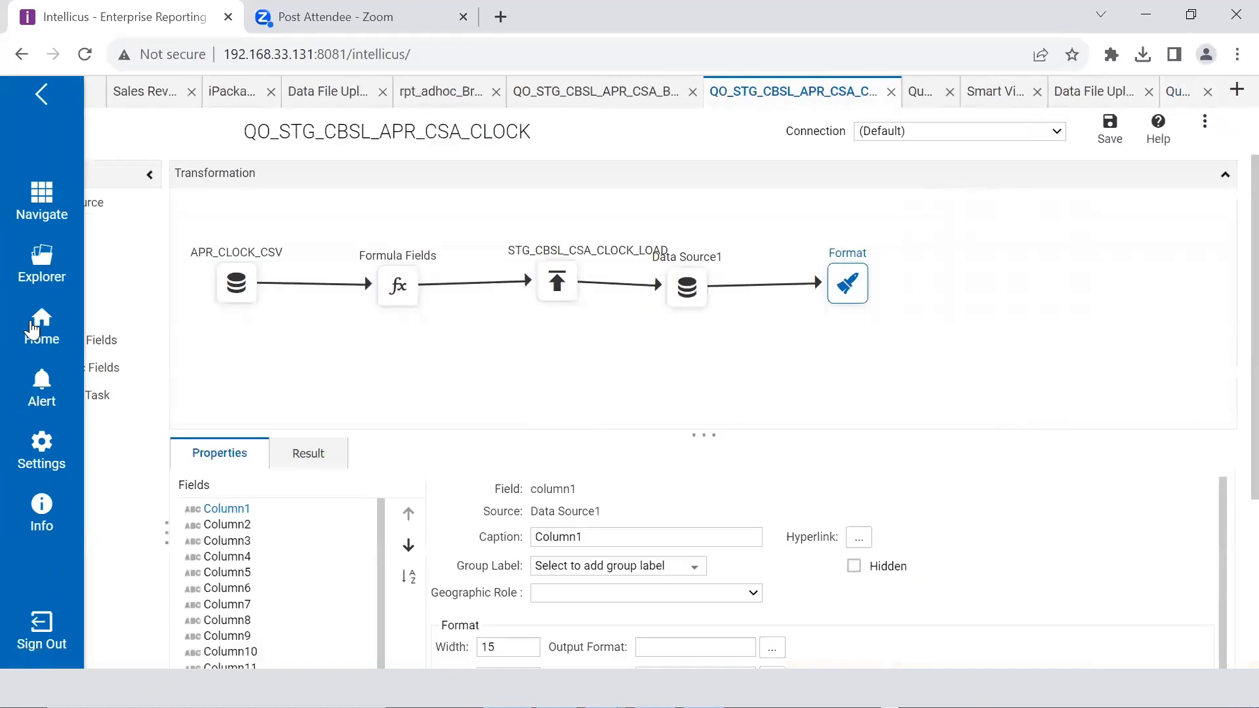
# Open a new Smart View report on the QO_STG_CBSL_APR_CSA_CLOCK query object
pyautogui.click(30, 195)
pyautogui.click(191, 233)
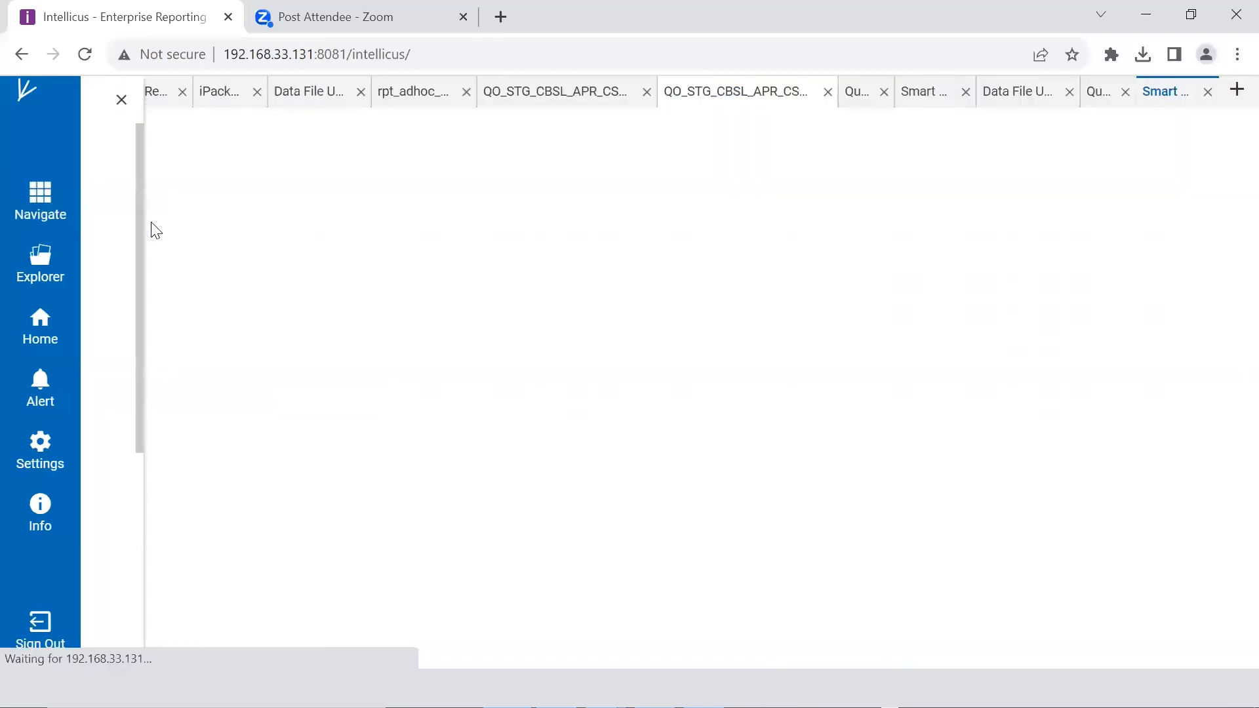
pyautogui.click(445, 435)
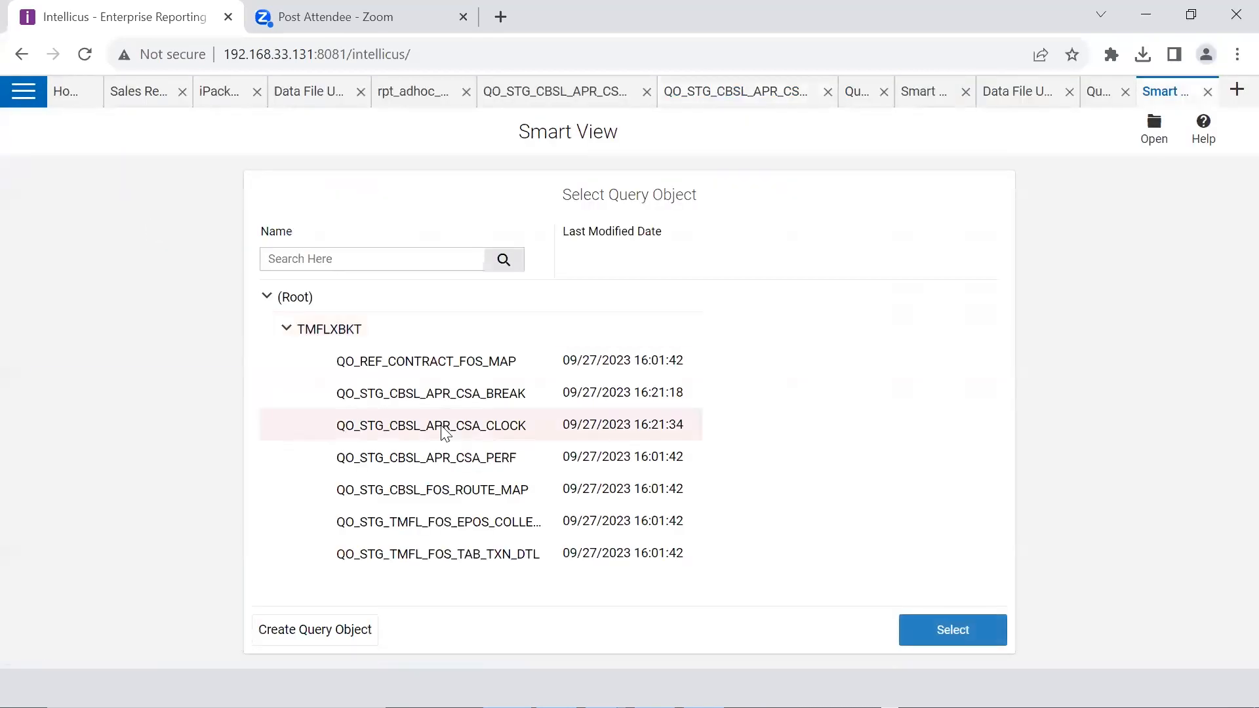
pyautogui.click(925, 626)
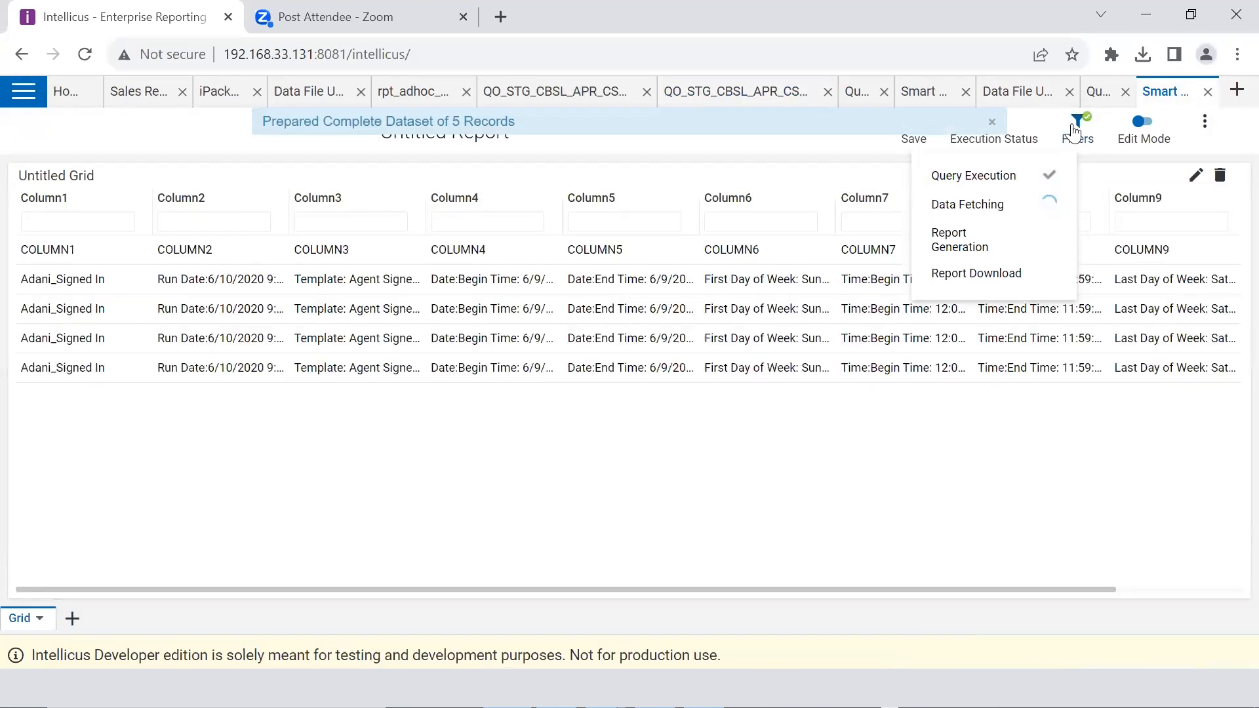
# Glance at the CLOCK load job's log and start another Smart View on the QO_STG_CBSL_APR_CSA_CLOCK query object
pyautogui.click(1098, 92)
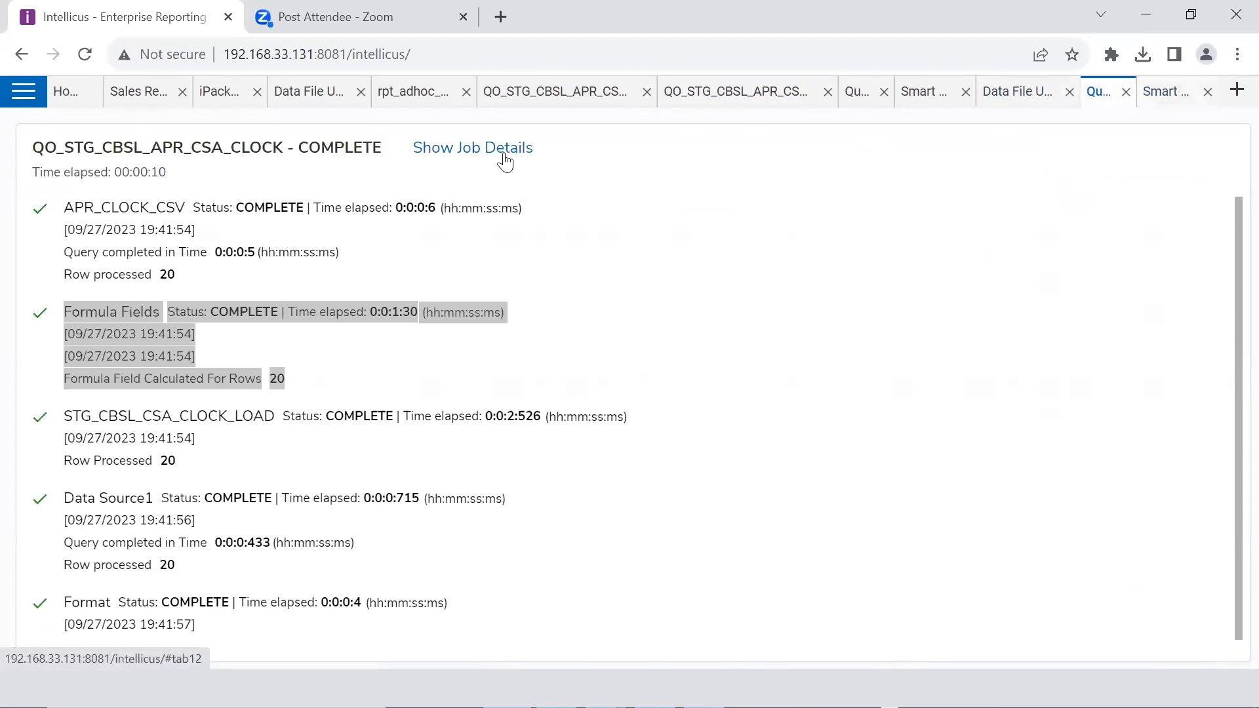
pyautogui.click(27, 92)
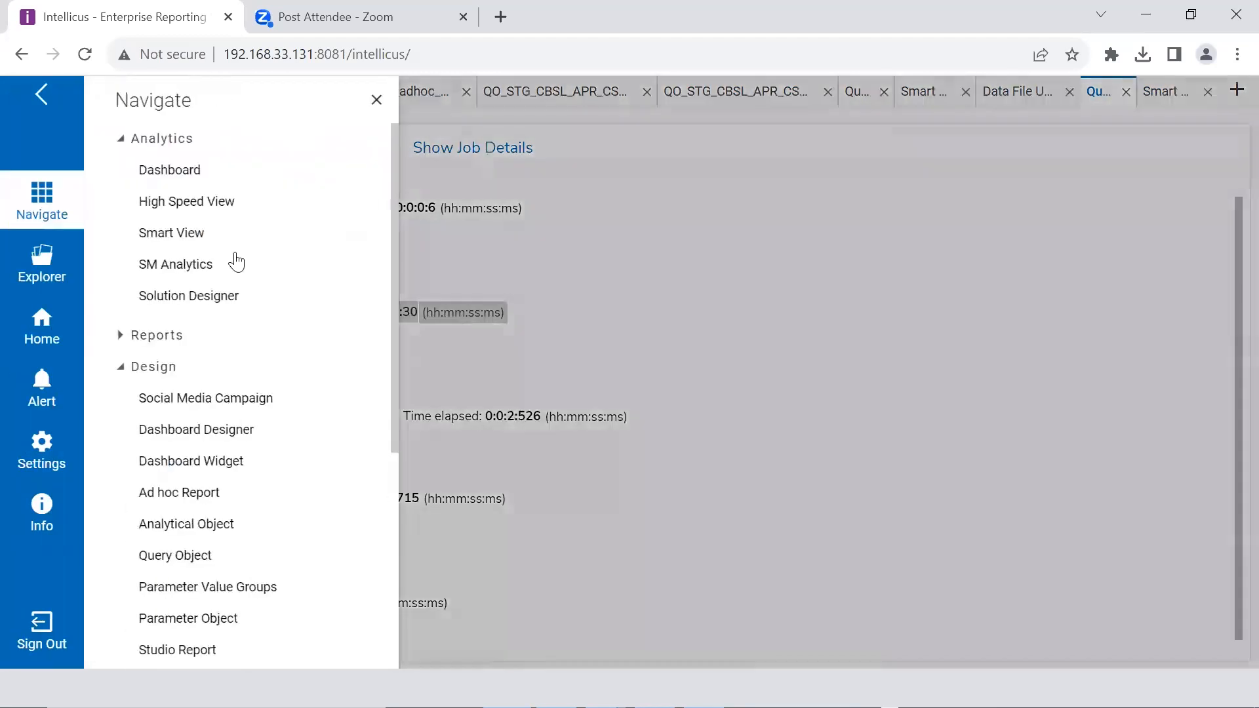
pyautogui.click(190, 235)
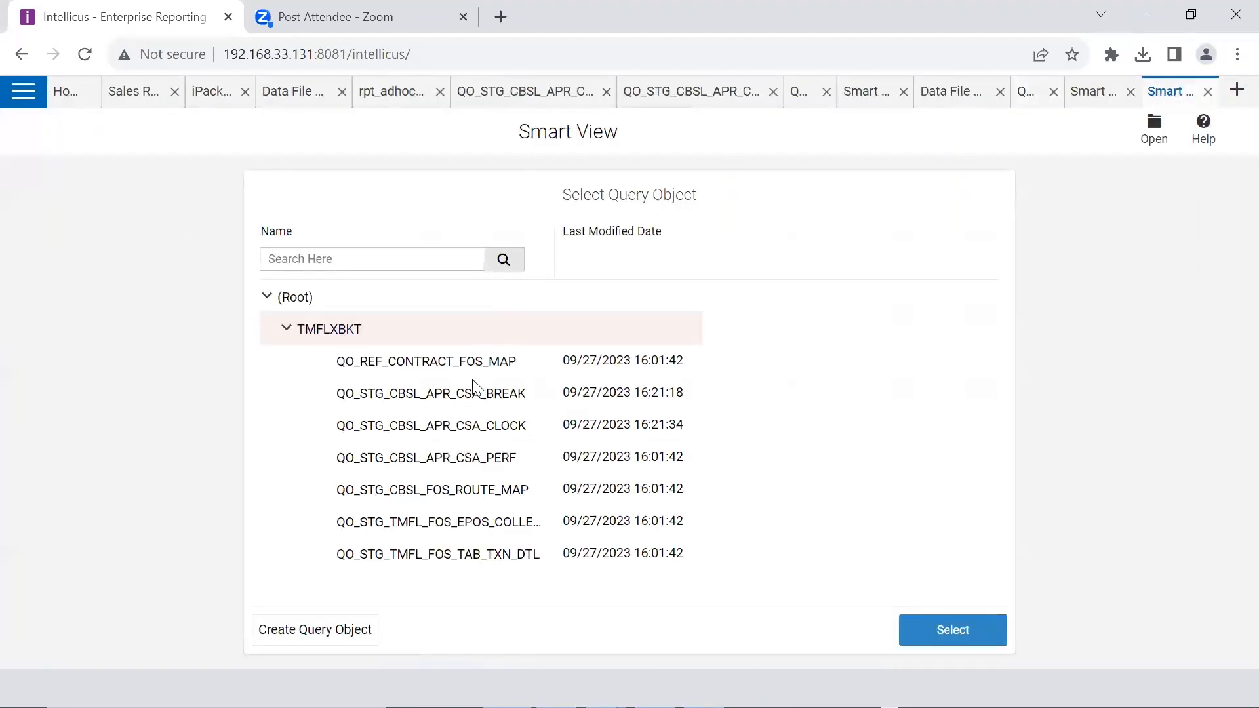
pyautogui.click(487, 429)
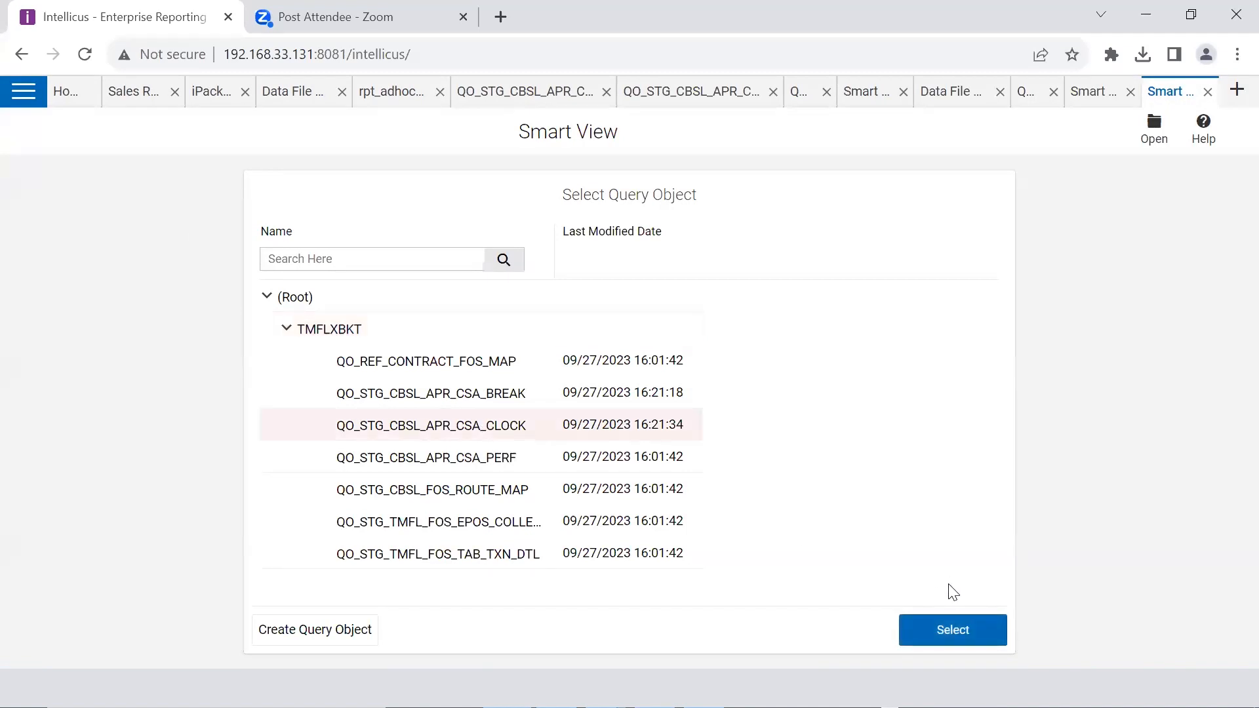
# Check the file name parameter in the first CLOCK Smart View's filters without changing it, and review the load job's log again
pyautogui.click(1090, 96)
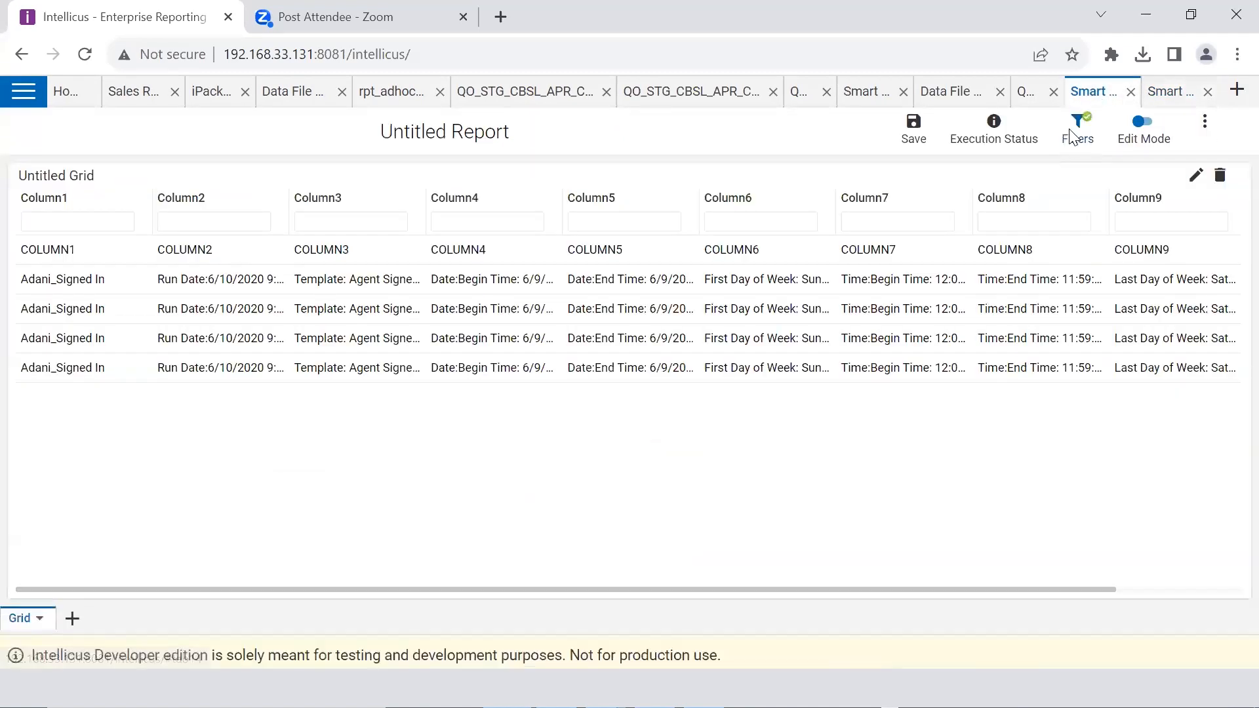
pyautogui.click(1073, 138)
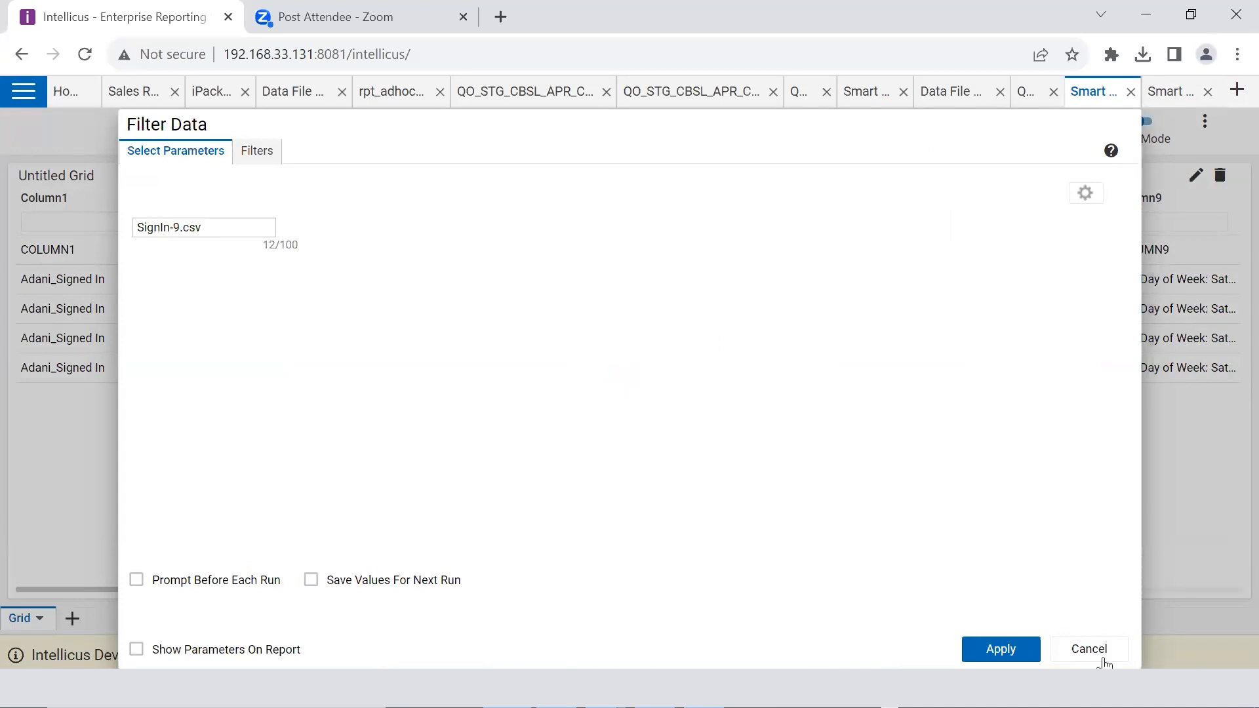
pyautogui.click(1104, 655)
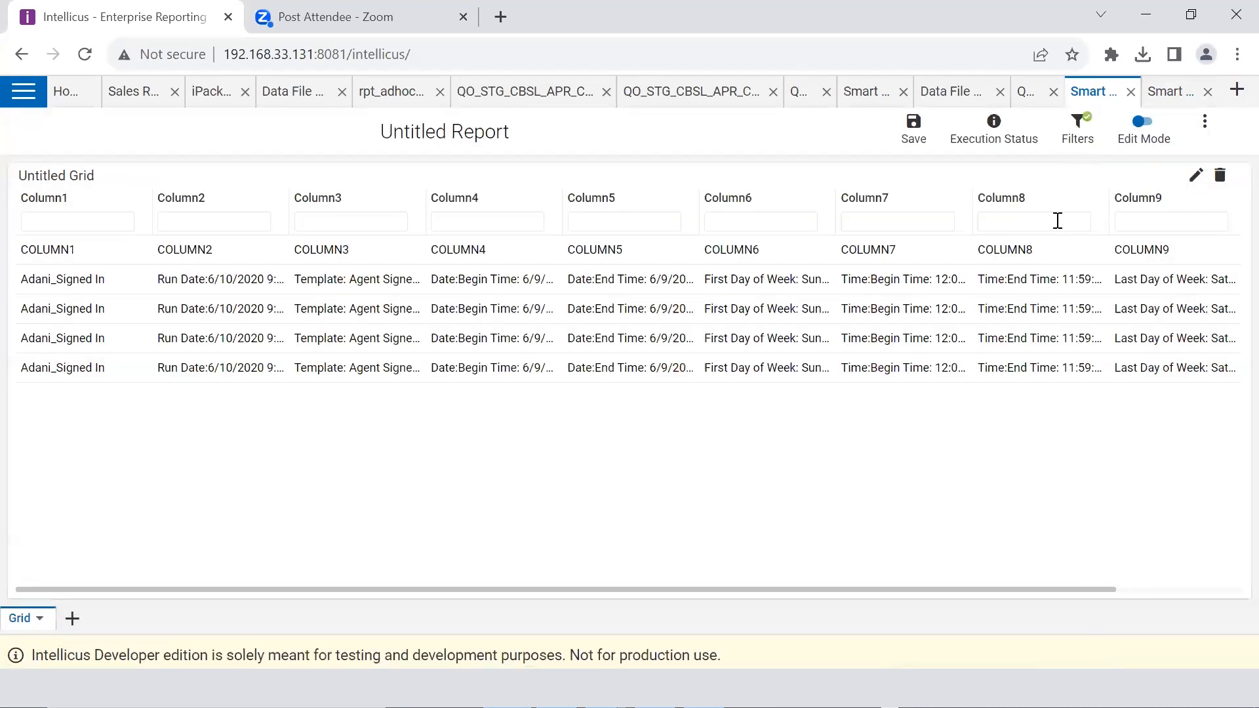
pyautogui.click(1025, 92)
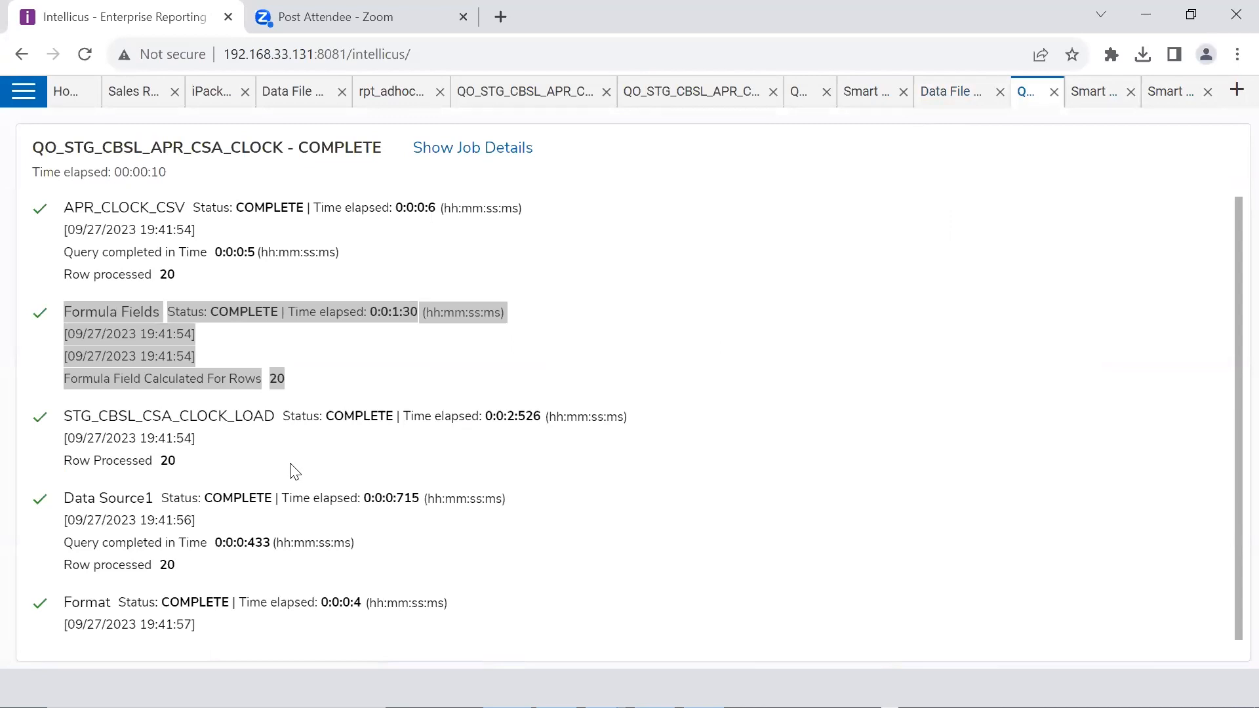
pyautogui.scroll(-1, 216, 569)
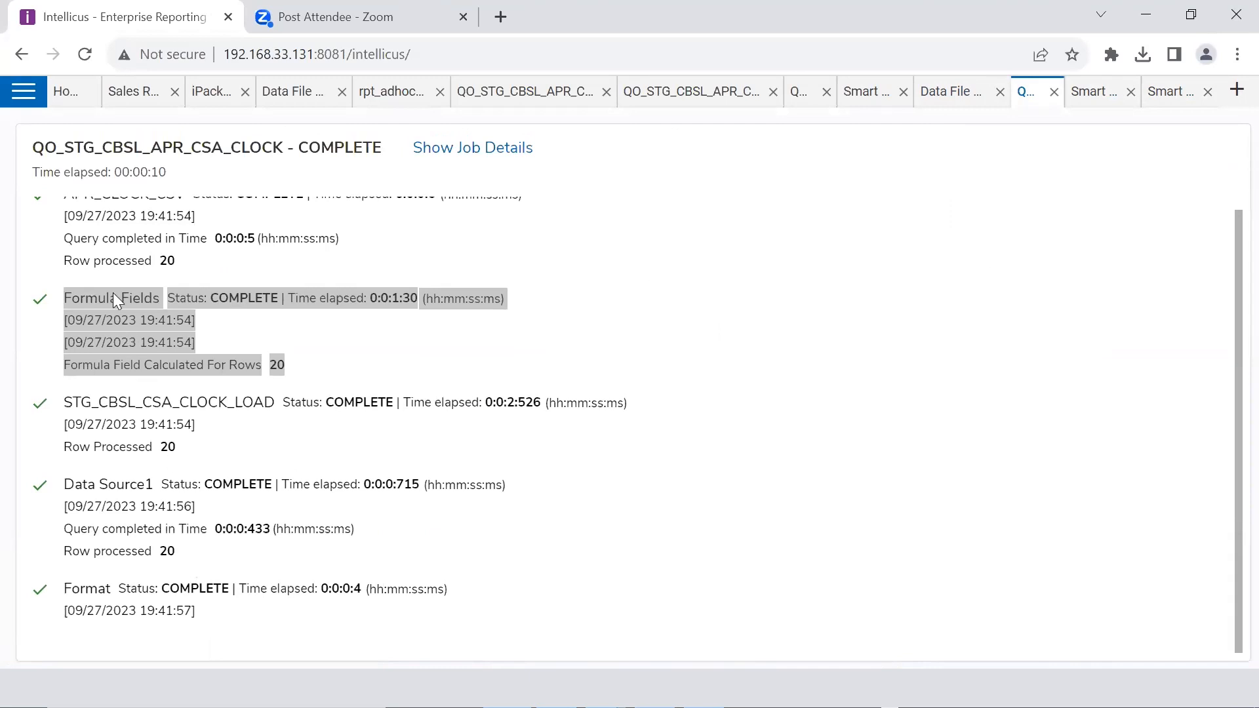
# Open the QO_STG_CBSL_APR_CSA_CLOCK query object from the TMFLXBKT folder in the Query Object designer
pyautogui.click(28, 92)
pyautogui.click(70, 226)
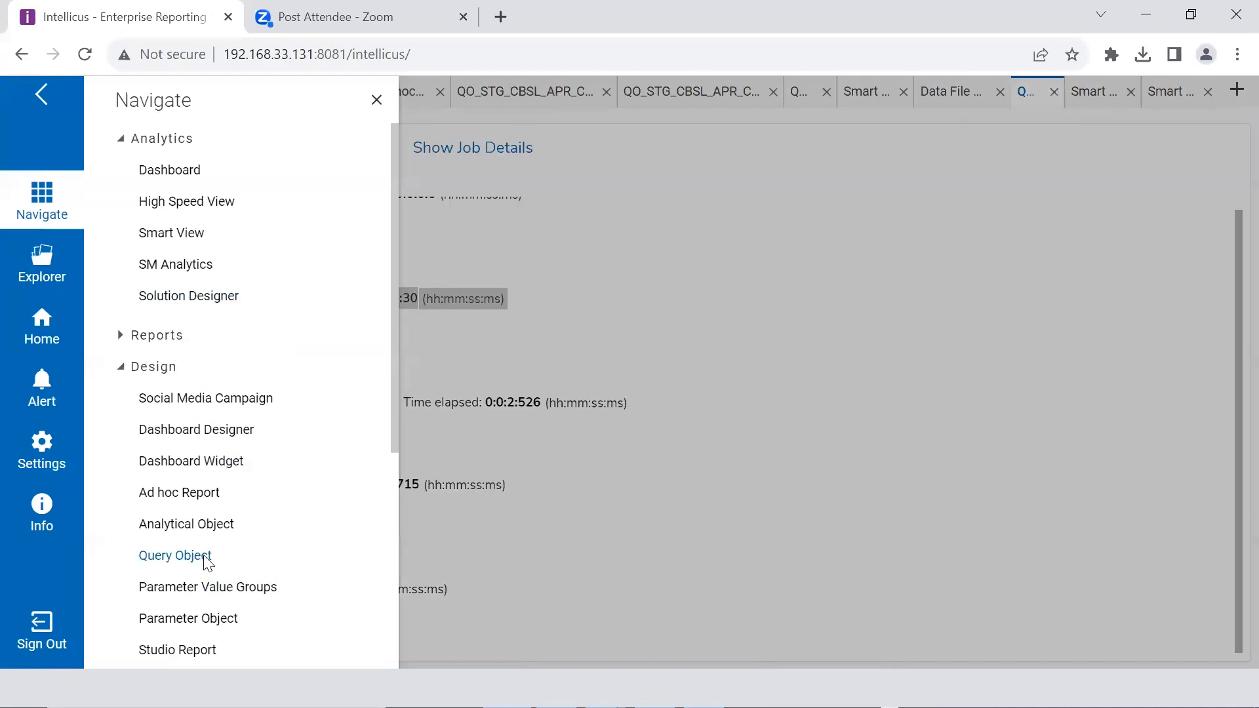
pyautogui.click(175, 556)
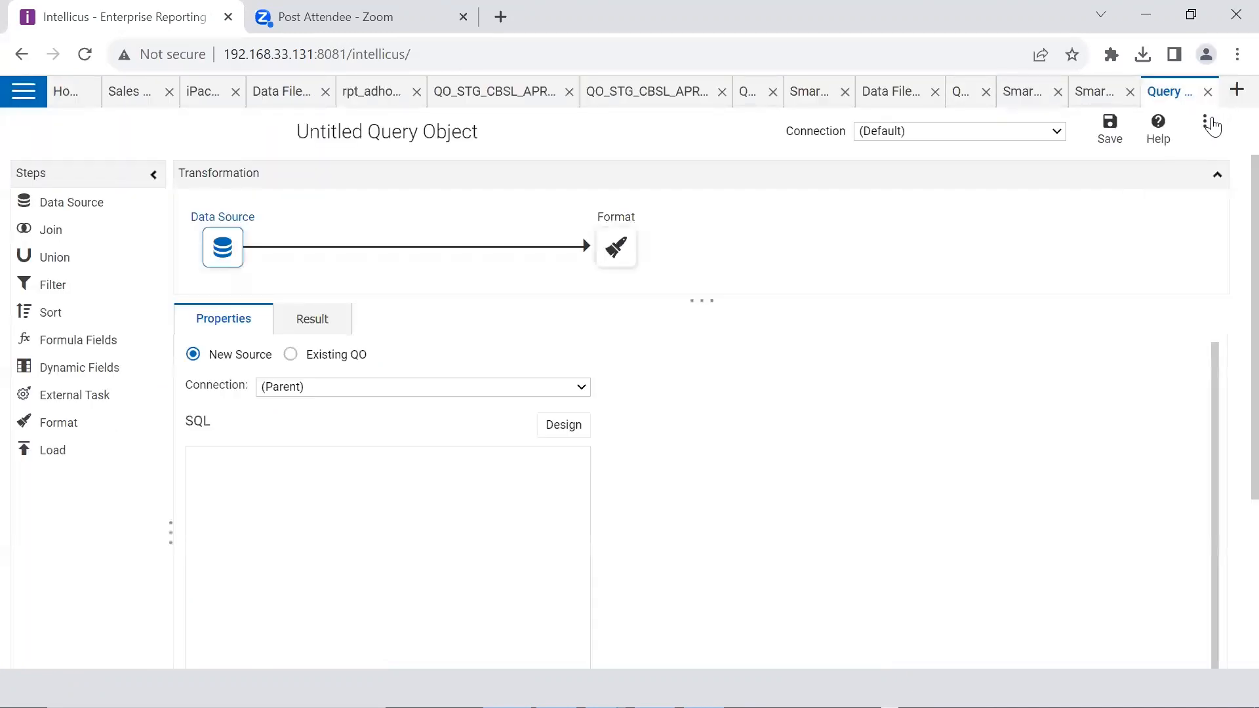
pyautogui.click(1205, 122)
pyautogui.click(1159, 172)
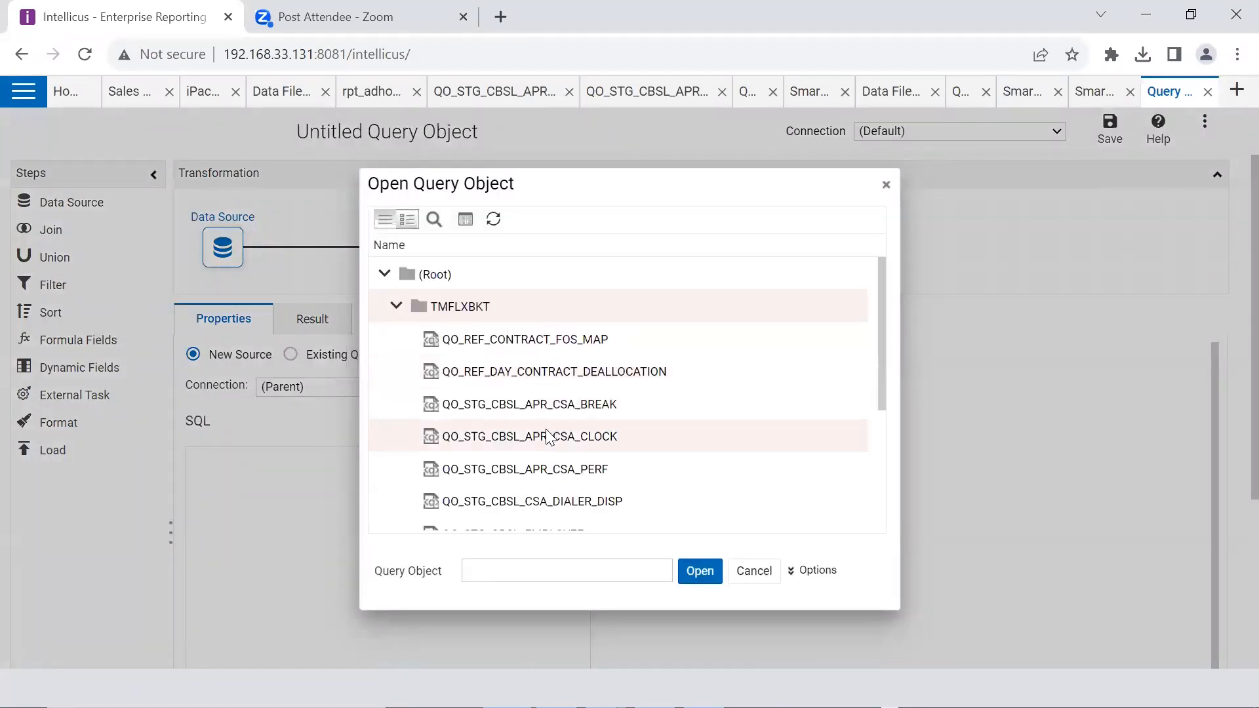
pyautogui.click(549, 437)
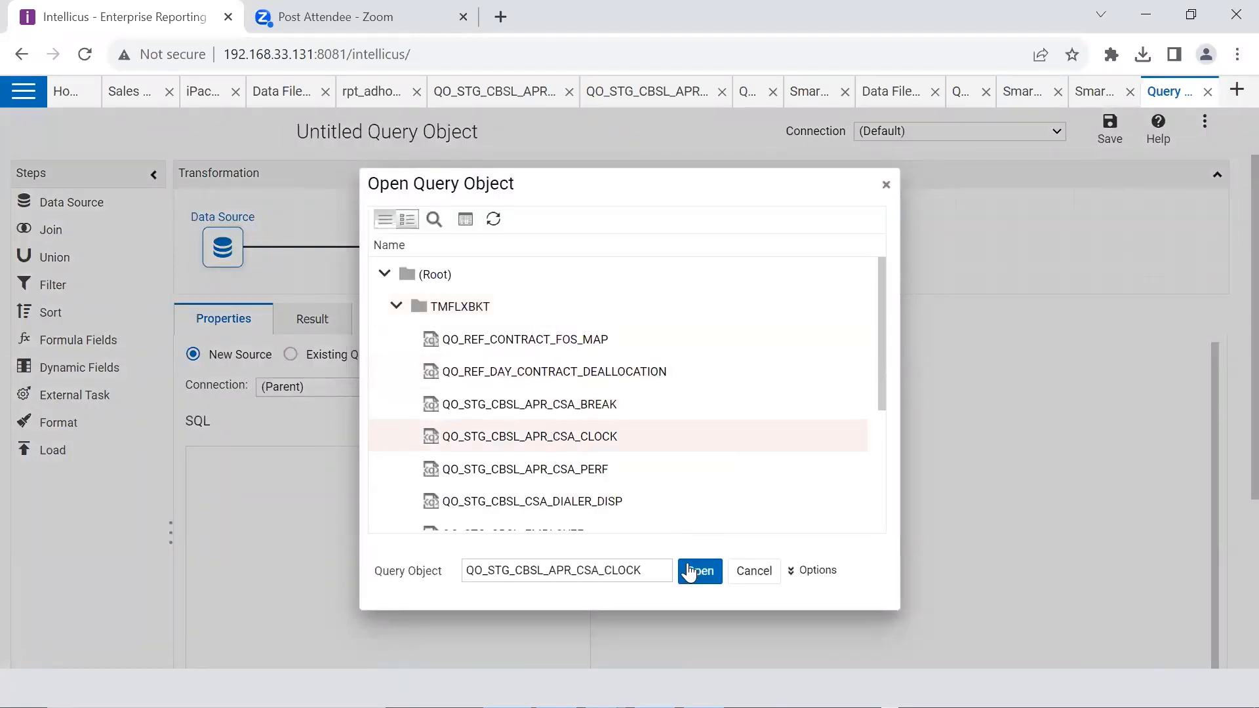
pyautogui.click(688, 571)
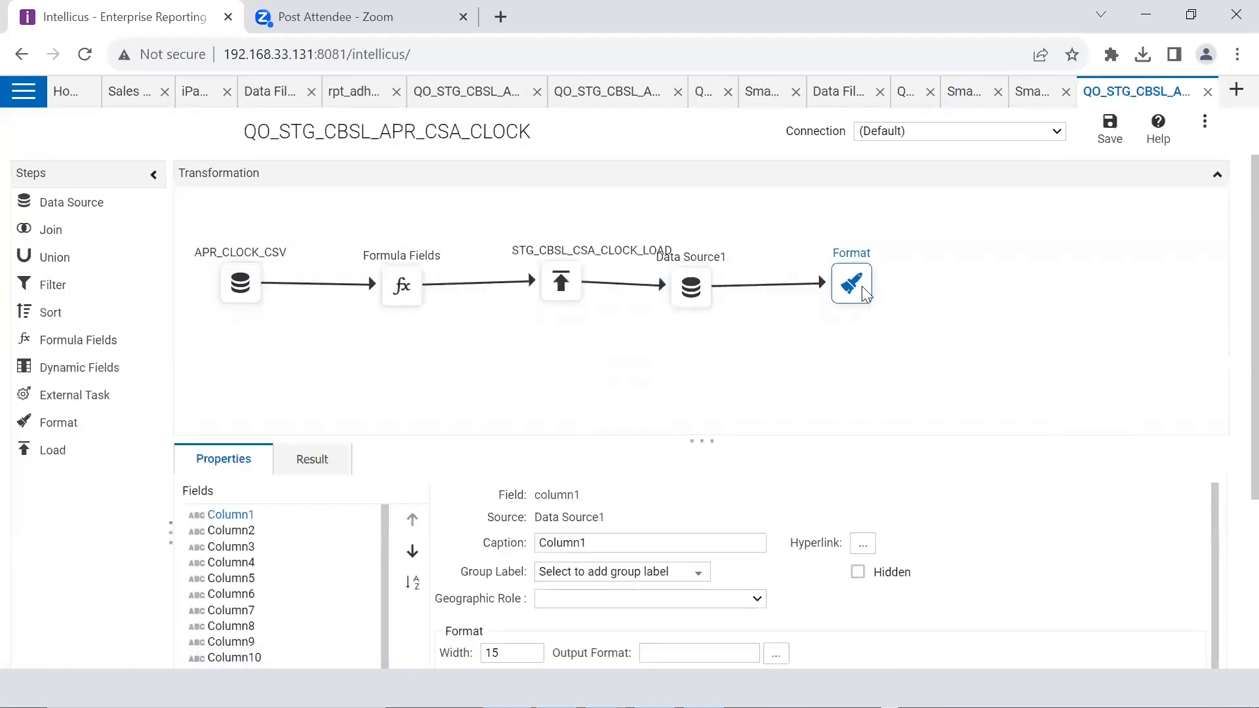
# Preview the result data of the Format step and inspect the properties of the STG_CBSL_CSA_CLOCK_LOAD step
pyautogui.click(303, 463)
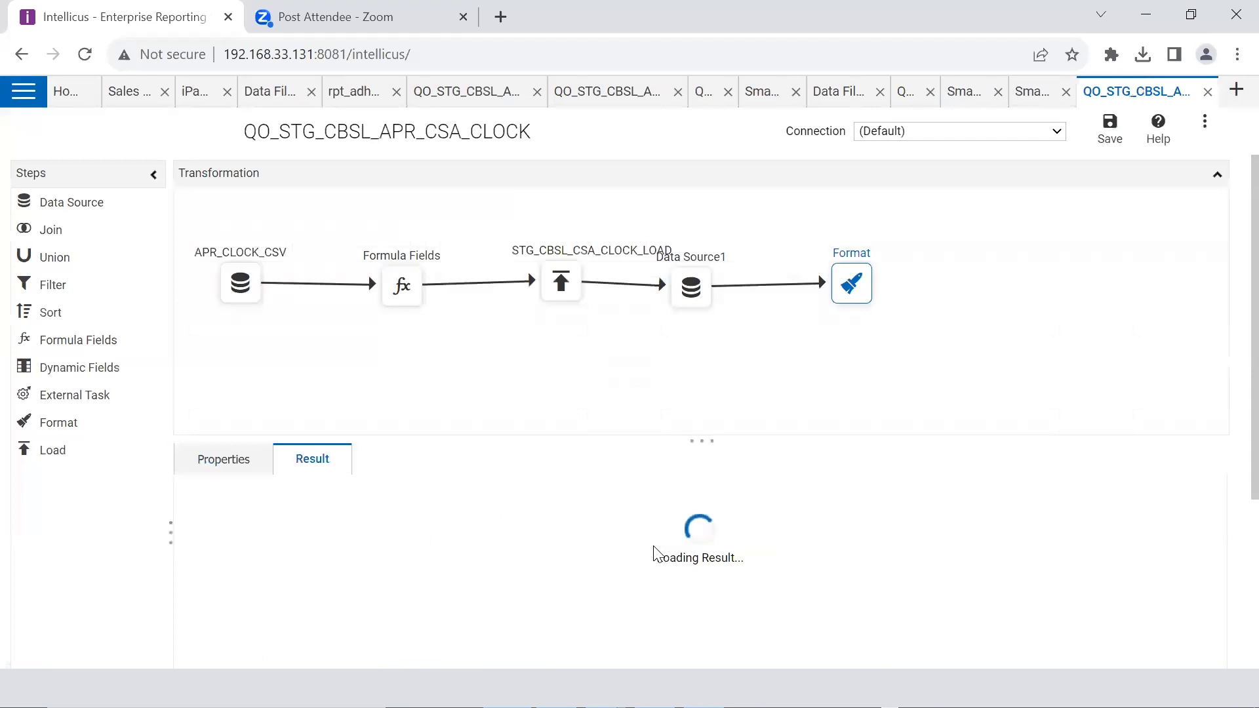
pyautogui.scroll(-2, 656, 554)
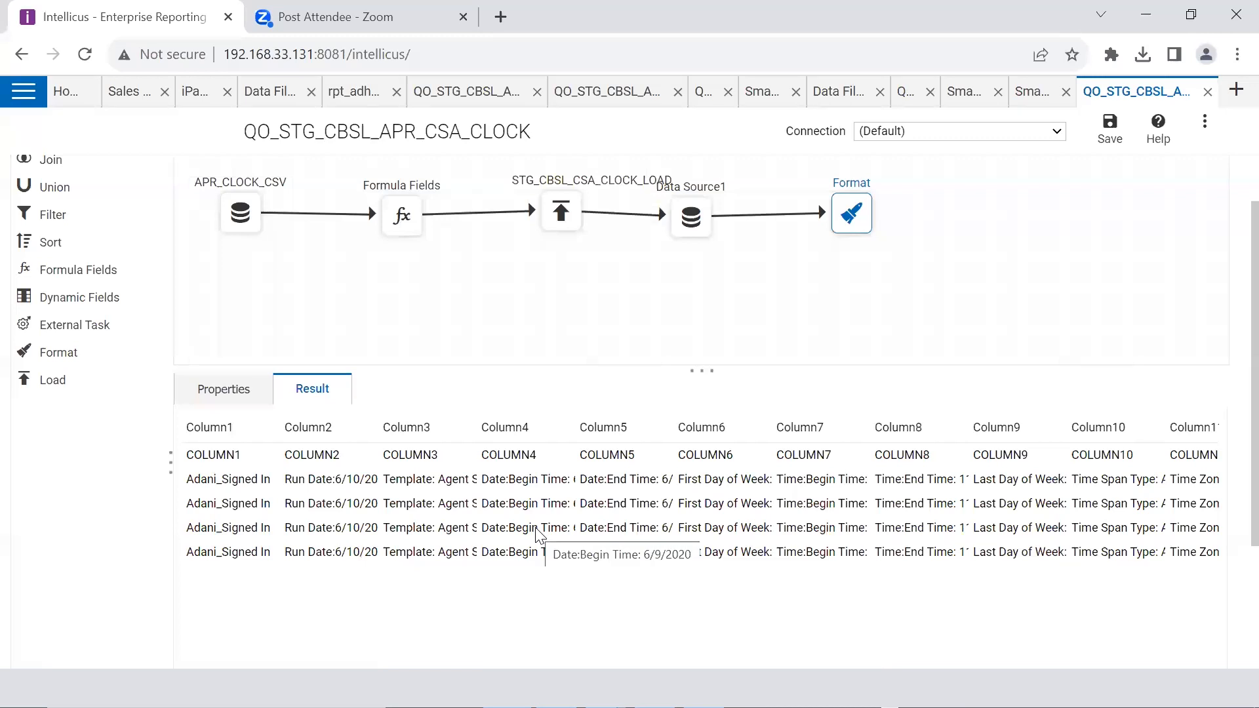
pyautogui.click(557, 200)
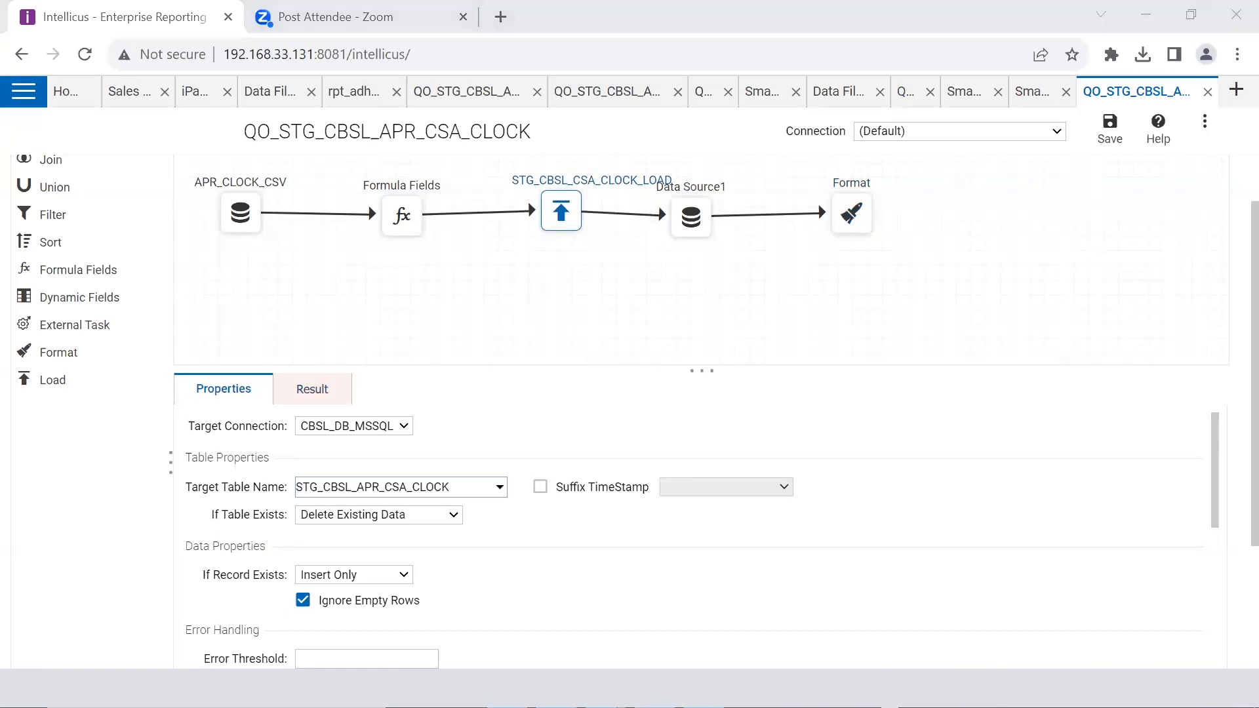
# Switch to the Dashboard_Training_Sep-23 slide show in PowerPoint and advance to the Q&A slide
pyautogui.hotkey('alt', 'Tab')
pyautogui.press('Right')
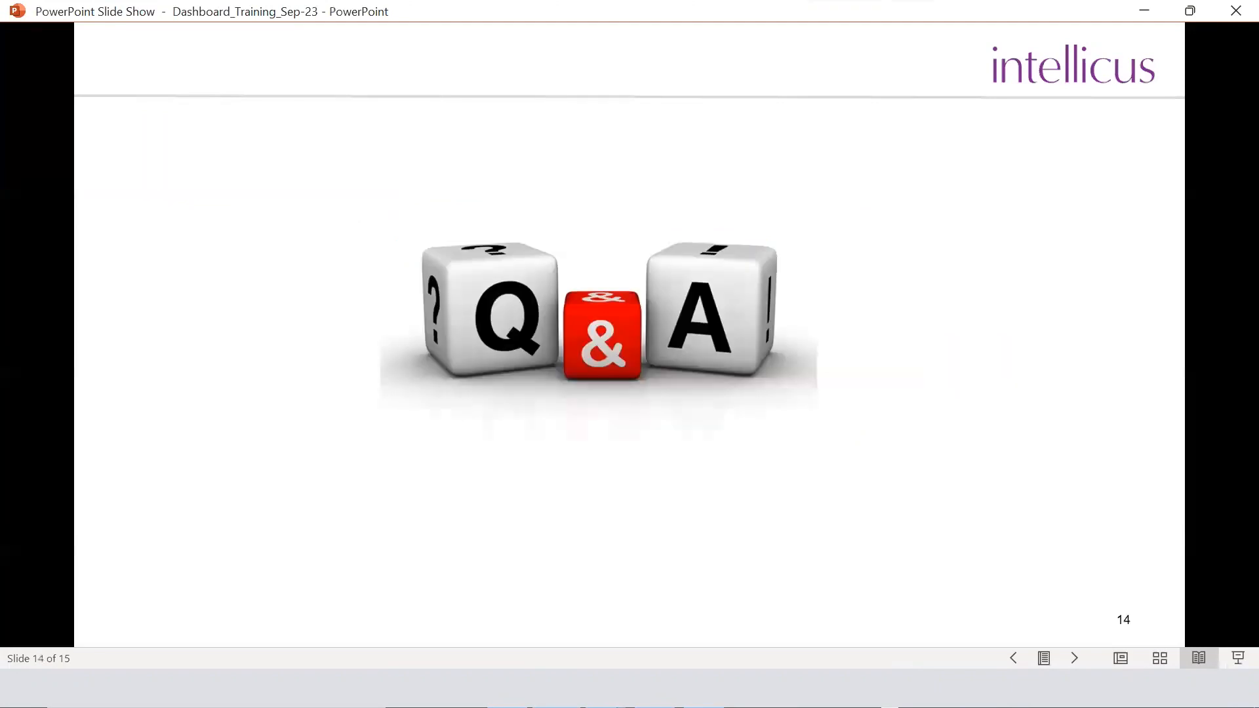